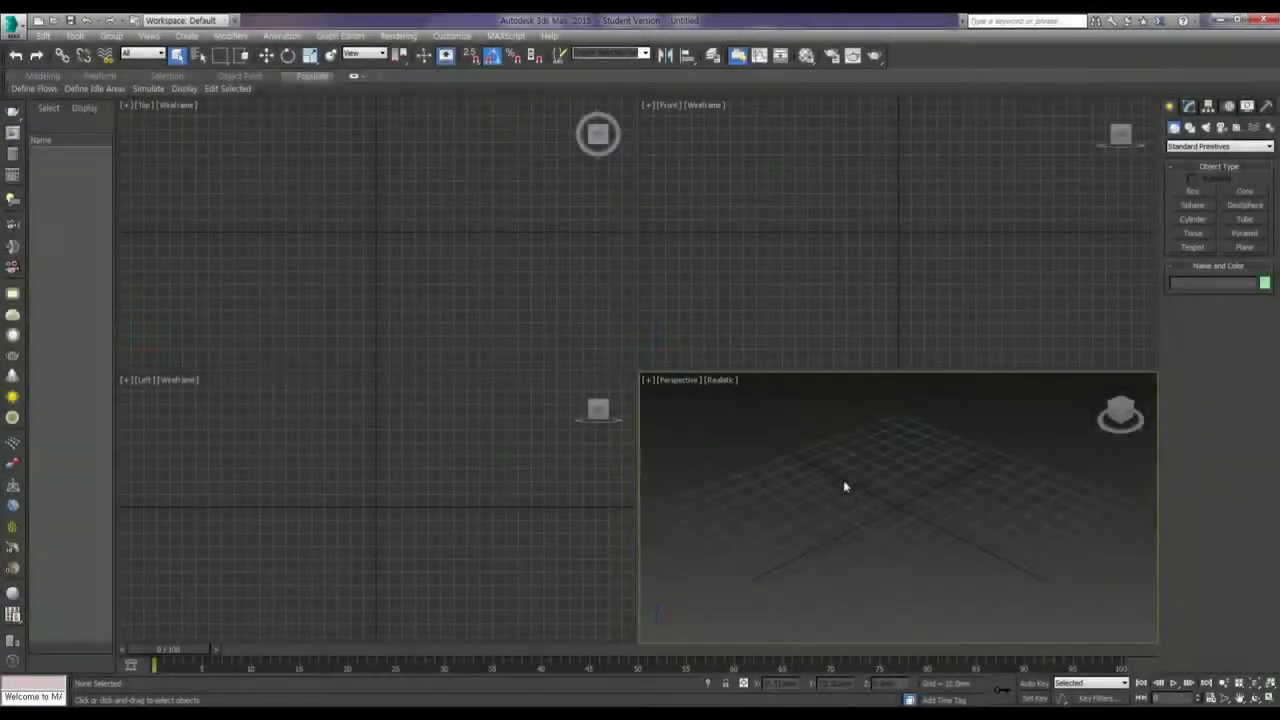
Step: Open the Vray Environment-Gallery Interior(모델링) 2015.max scene file
{"action": "left_click", "coordinate": [54, 22]}
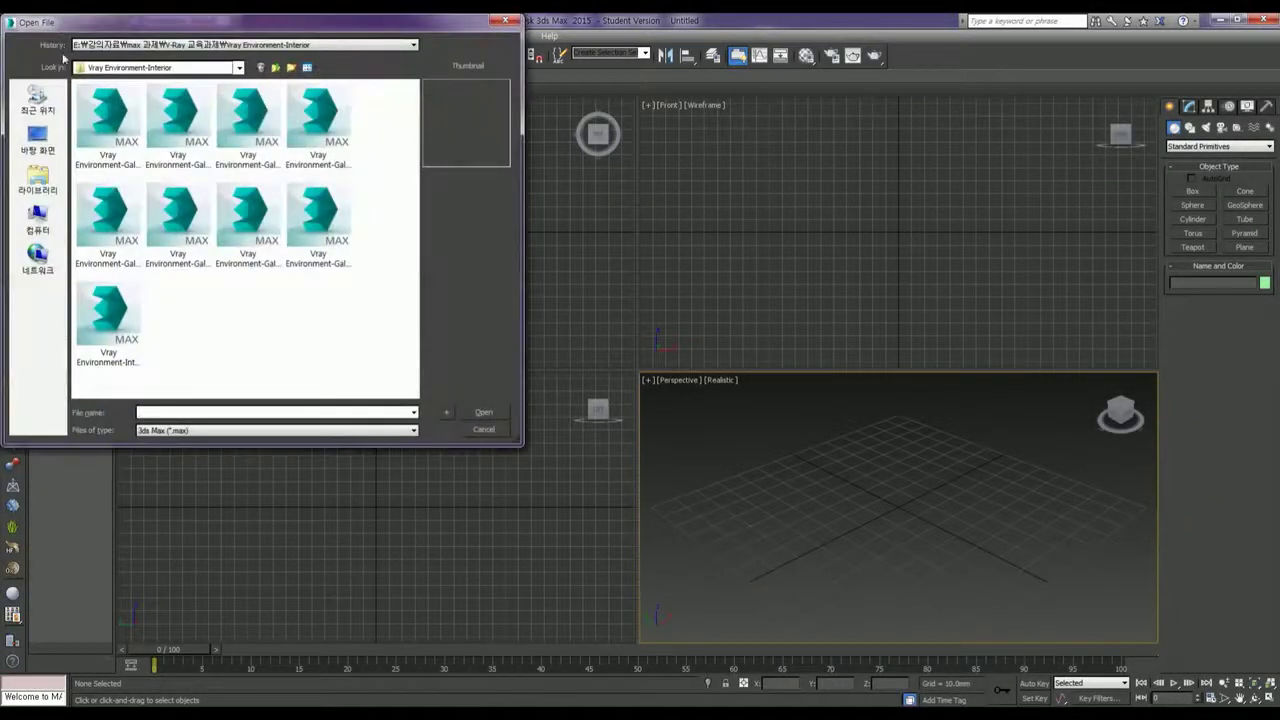
{"action": "left_click", "coordinate": [177, 157]}
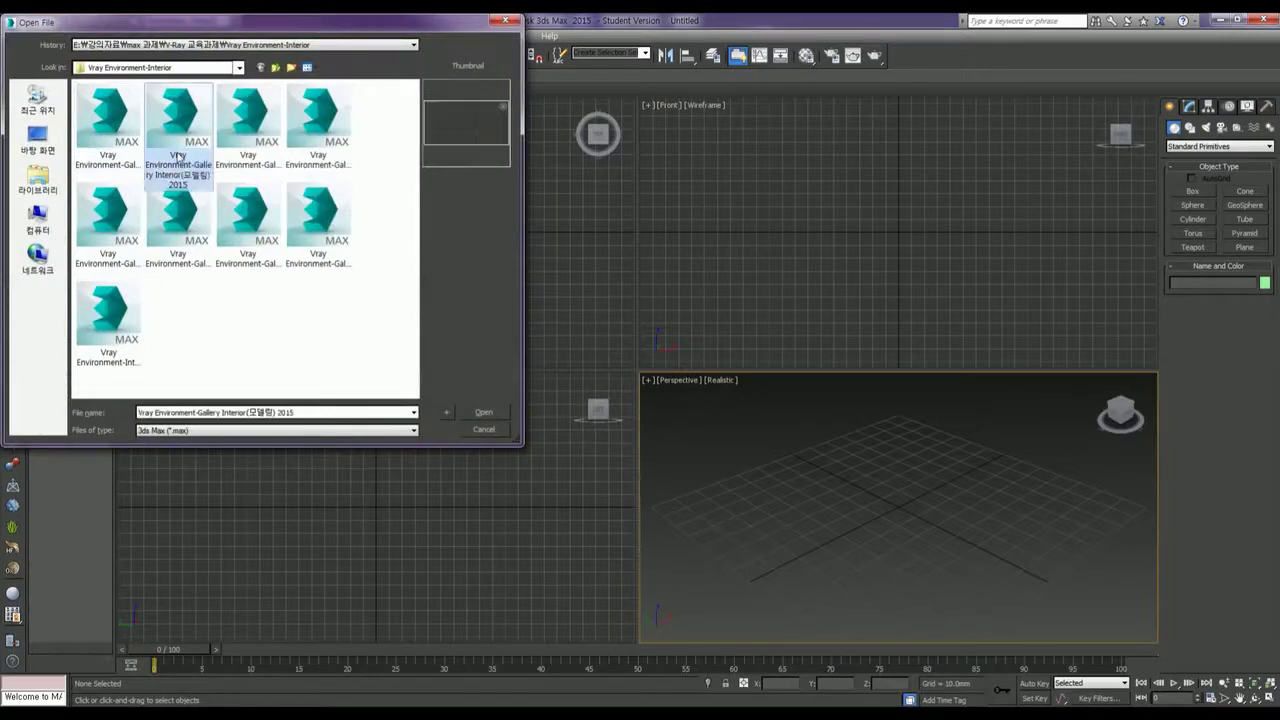
{"action": "left_click", "coordinate": [501, 412]}
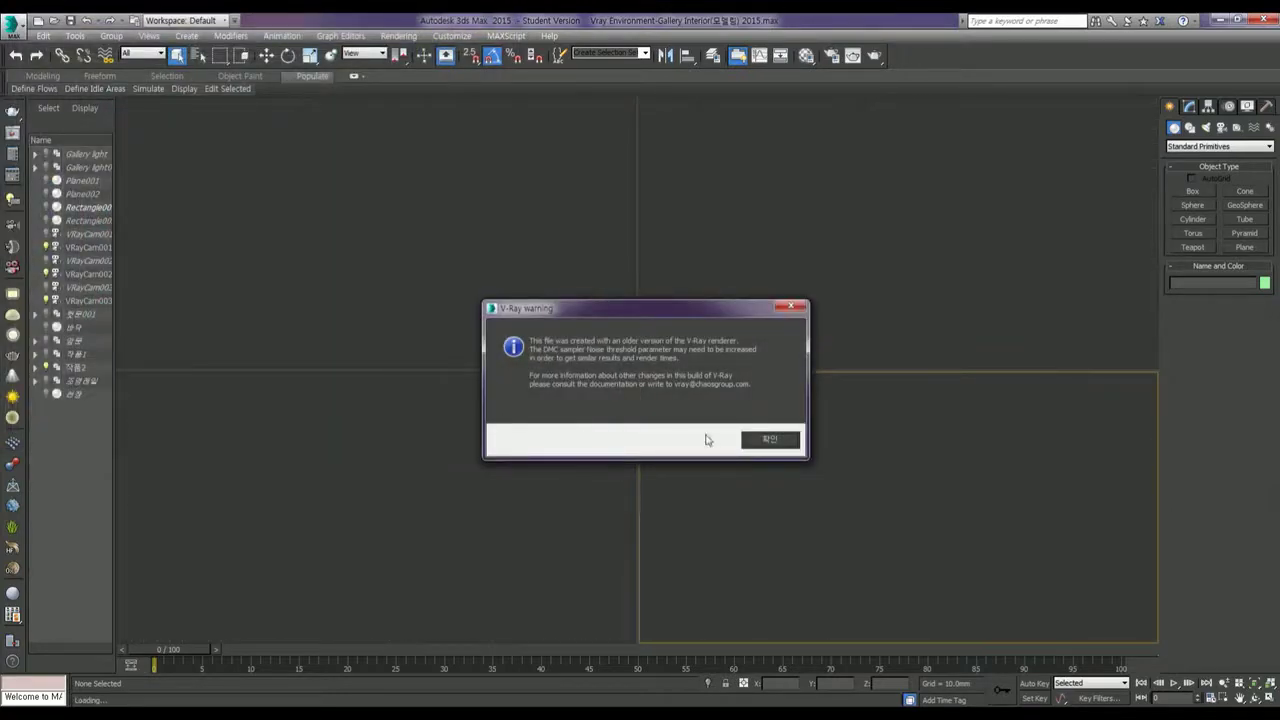
Step: Dismiss the V-Ray version and isolated-objects notices, then activate the camera view
{"action": "left_click", "coordinate": [788, 442]}
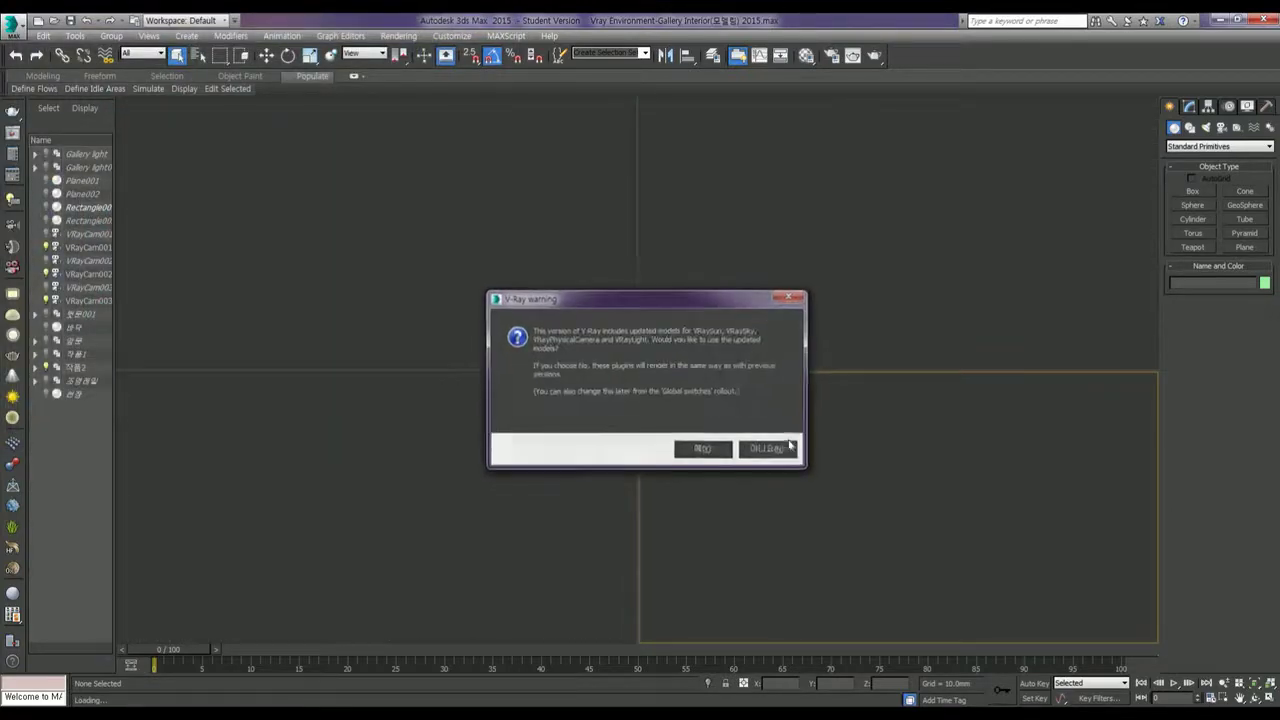
{"action": "left_click", "coordinate": [716, 452]}
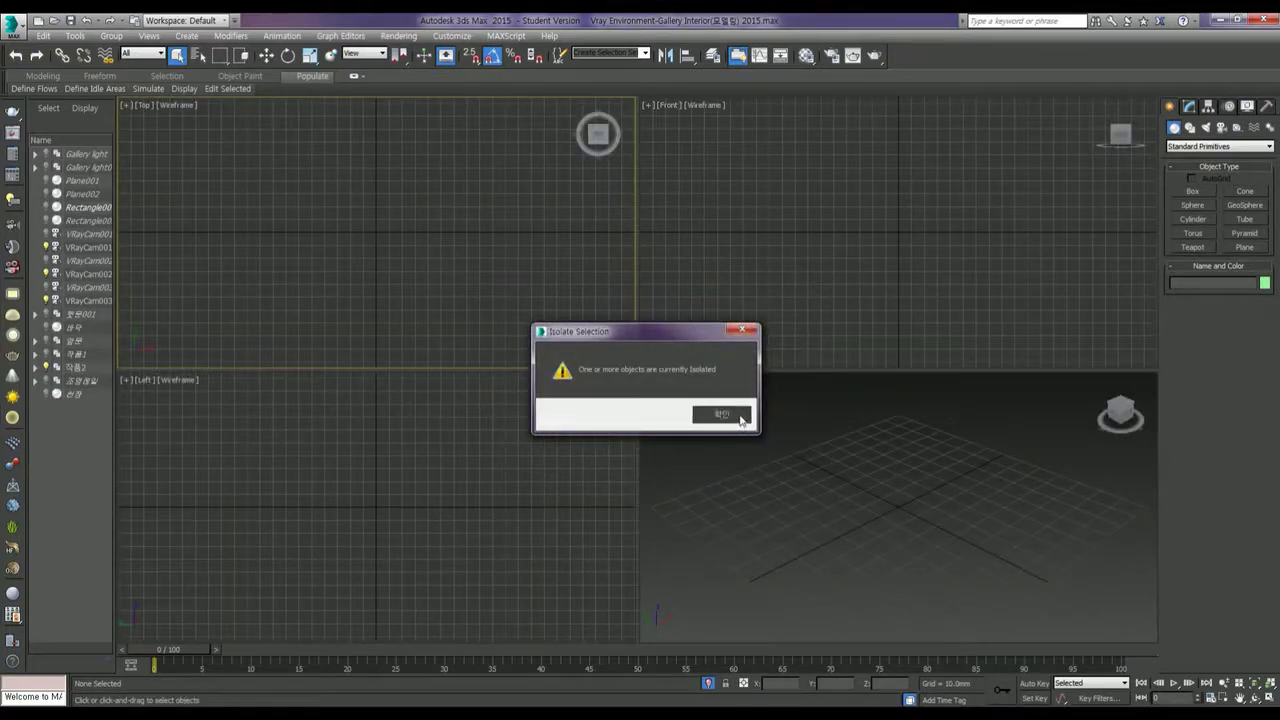
{"action": "left_click", "coordinate": [736, 420]}
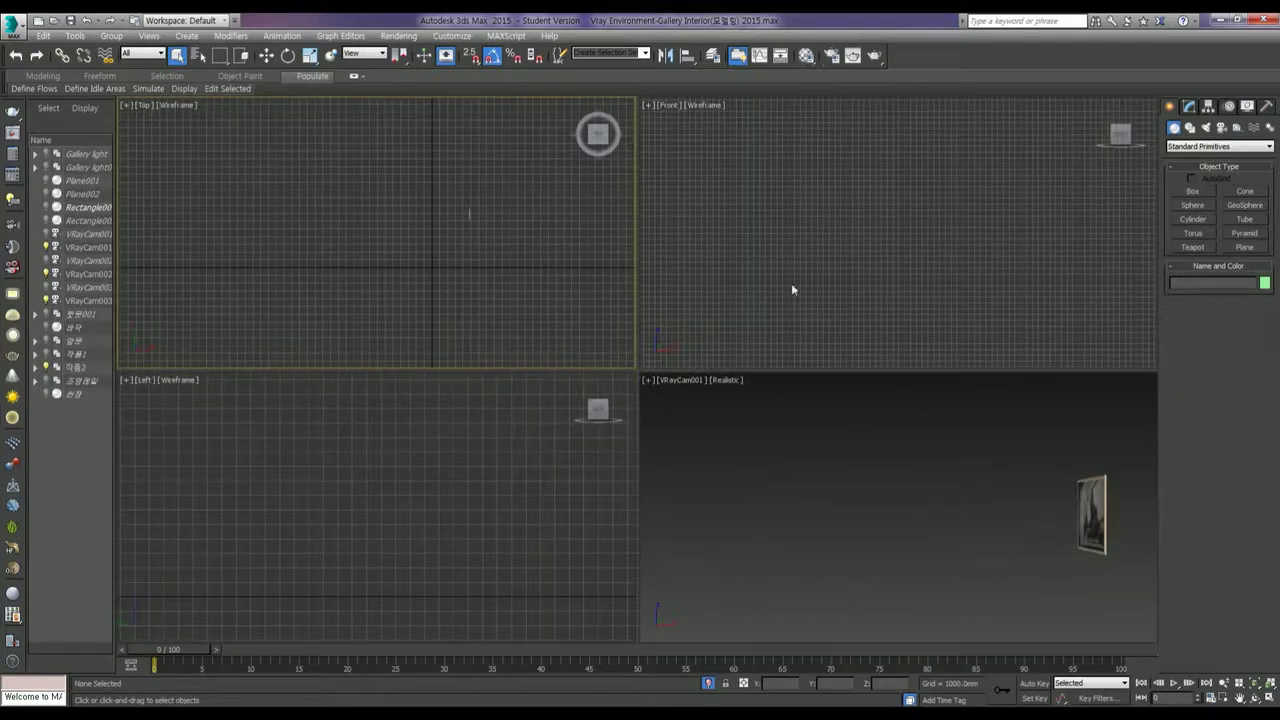
{"action": "left_click", "coordinate": [813, 464]}
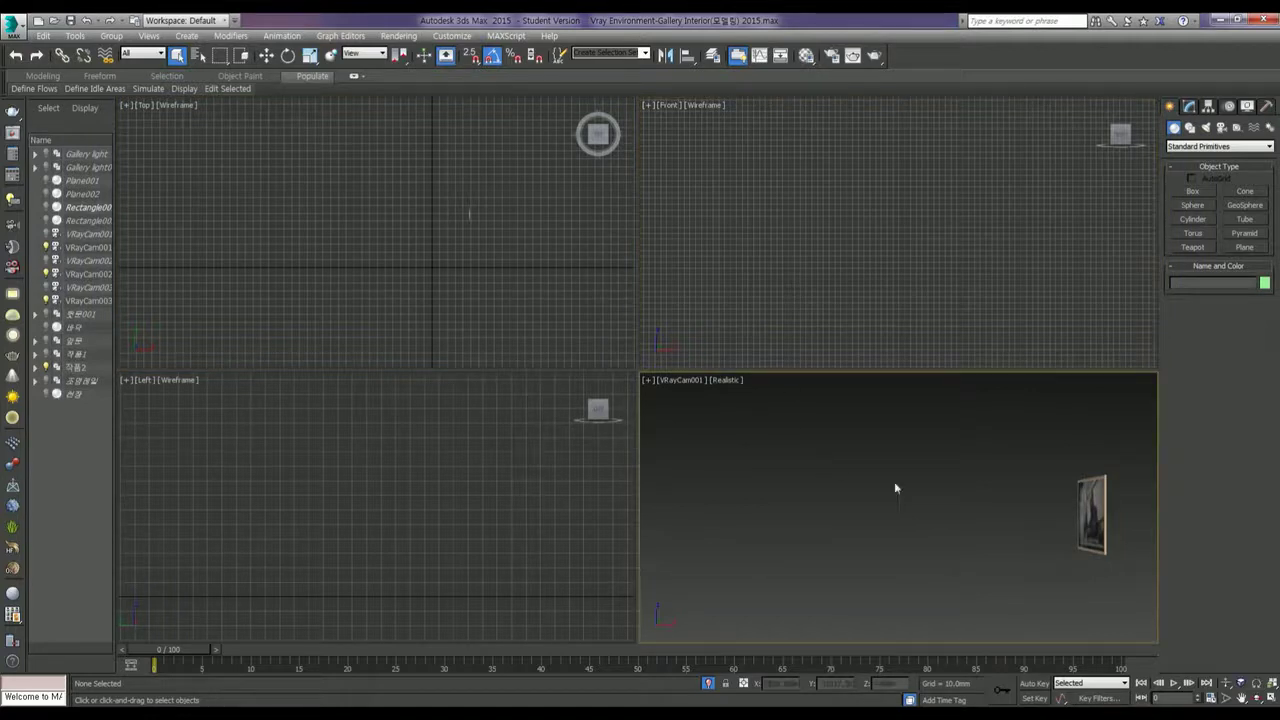
Step: Unhide all hidden scene objects and frame the room plan in the Top view
{"action": "right_click", "coordinate": [1088, 500]}
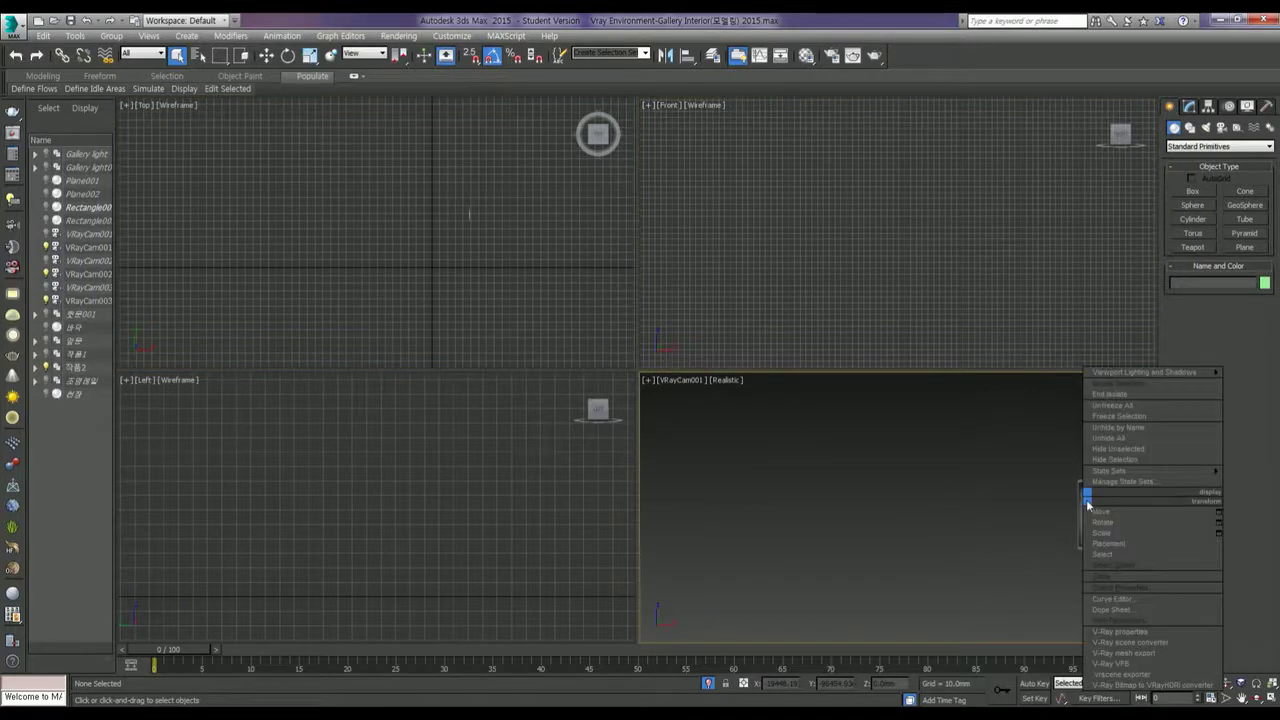
{"action": "left_click", "coordinate": [1108, 440]}
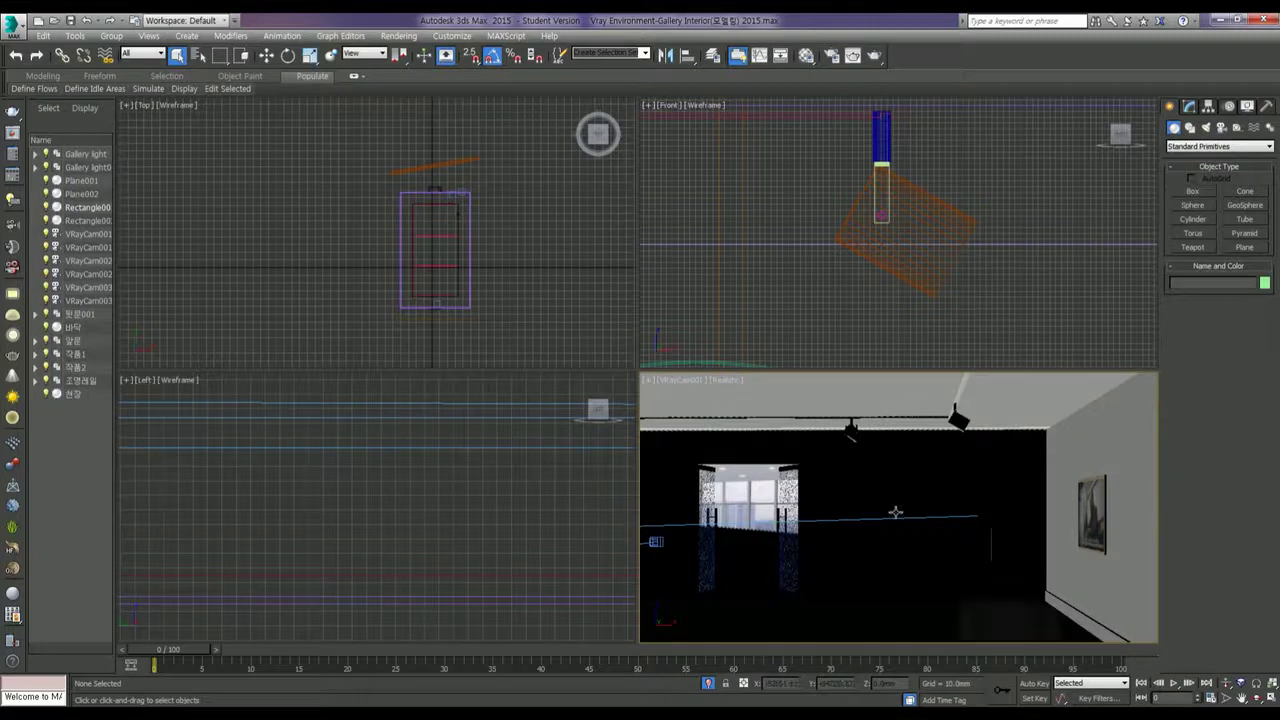
{"action": "middle_click_drag", "start_coordinate": [437, 257], "coordinate": [360, 240]}
{"action": "scroll", "coordinate": [360, 235], "scroll_direction": "up", "scroll_amount": 3}
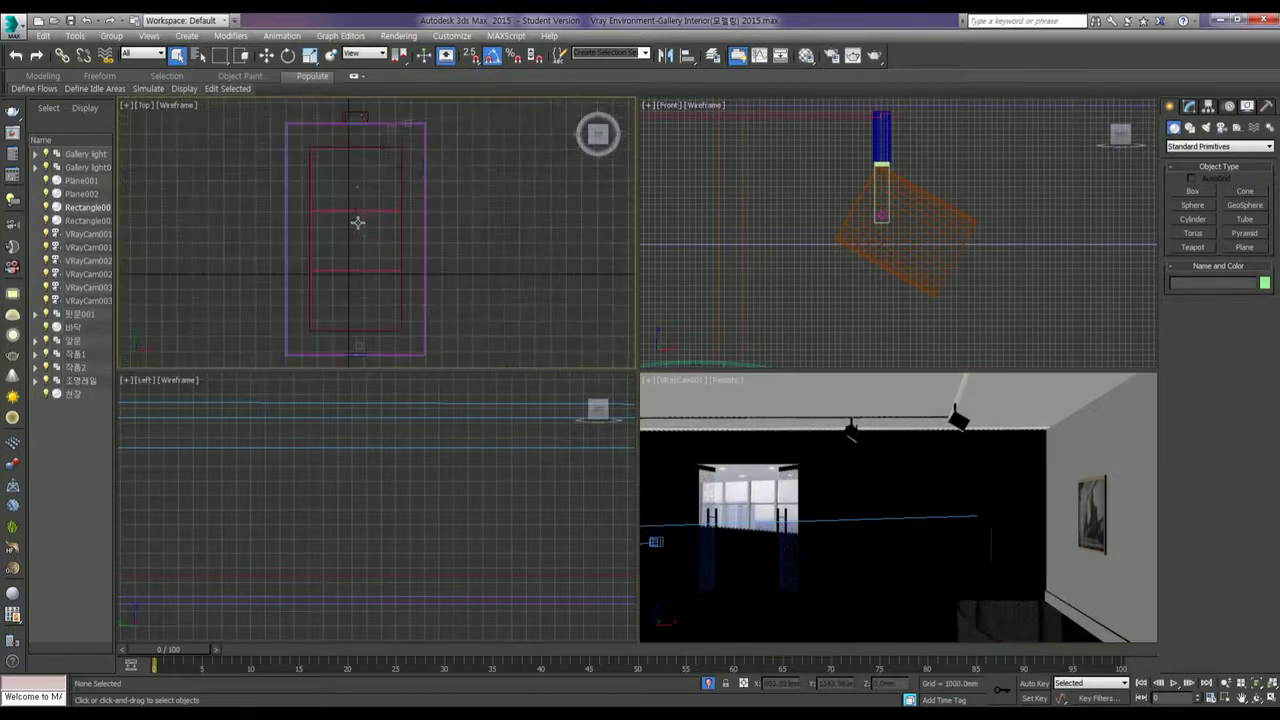
Step: Maximize the Top view, inspect the whole room plan, and select VRayCam002
{"action": "key", "text": "alt+w"}
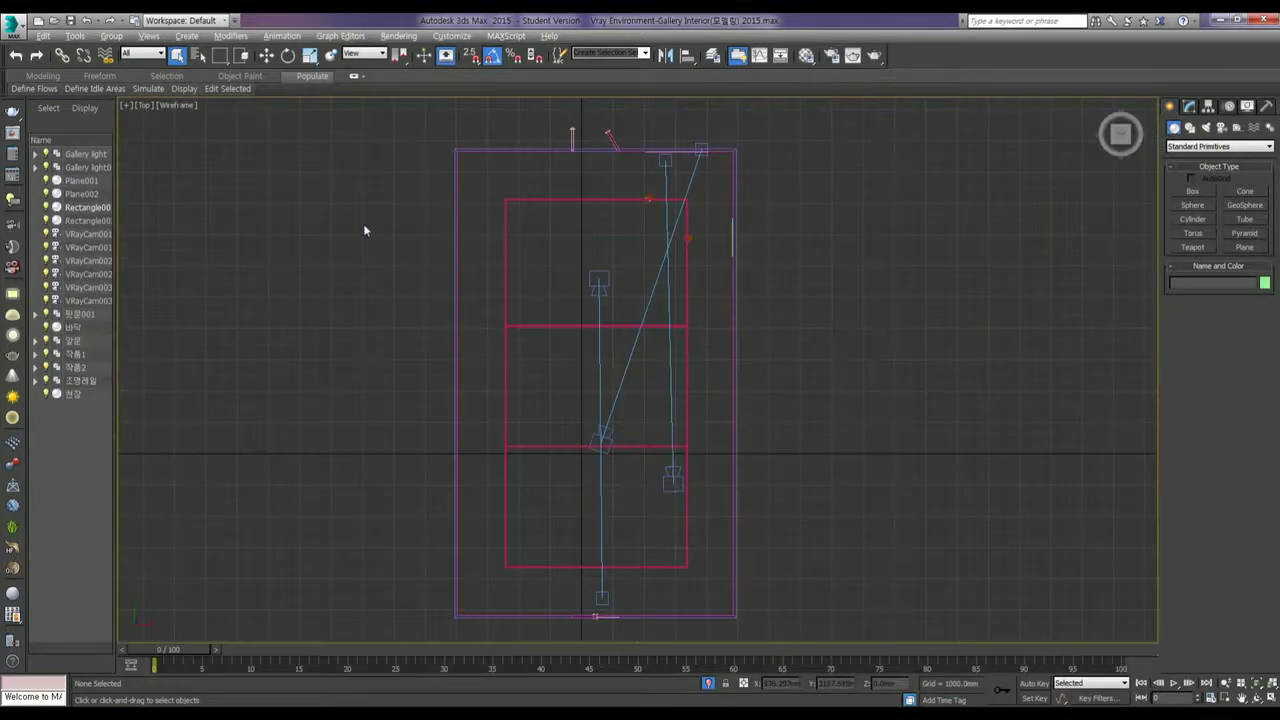
{"action": "middle_click_drag", "start_coordinate": [770, 352], "coordinate": [780, 337]}
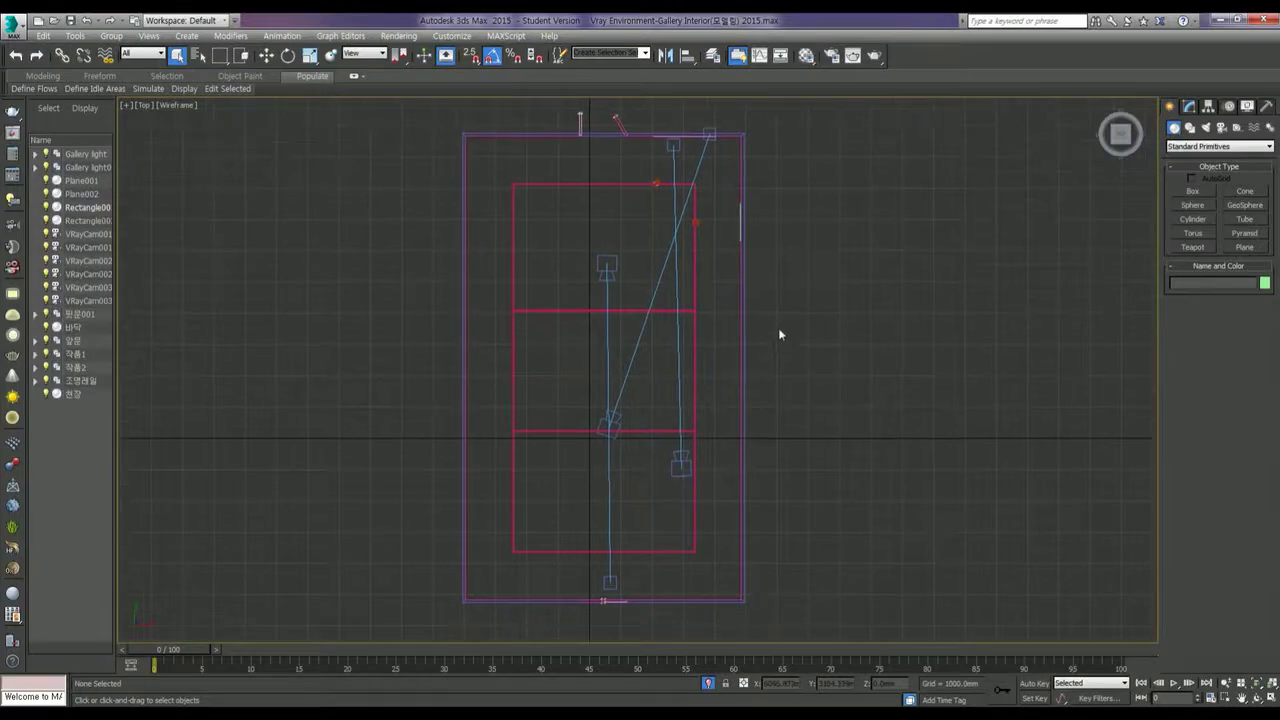
{"action": "scroll", "coordinate": [663, 565], "scroll_direction": "up", "scroll_amount": 5}
{"action": "middle_click_drag", "start_coordinate": [629, 500], "coordinate": [657, 243]}
{"action": "mouse_move", "coordinate": [649, 423]}
{"action": "middle_mouse_down"}
{"action": "mouse_move", "coordinate": [600, 395]}
{"action": "mouse_move", "coordinate": [640, 423]}
{"action": "middle_mouse_up"}
{"action": "scroll", "coordinate": [634, 337], "scroll_direction": "down", "scroll_amount": 4}
{"action": "scroll", "coordinate": [651, 280], "scroll_direction": "down", "scroll_amount": 3}
{"action": "middle_click_drag", "start_coordinate": [651, 280], "coordinate": [644, 333]}
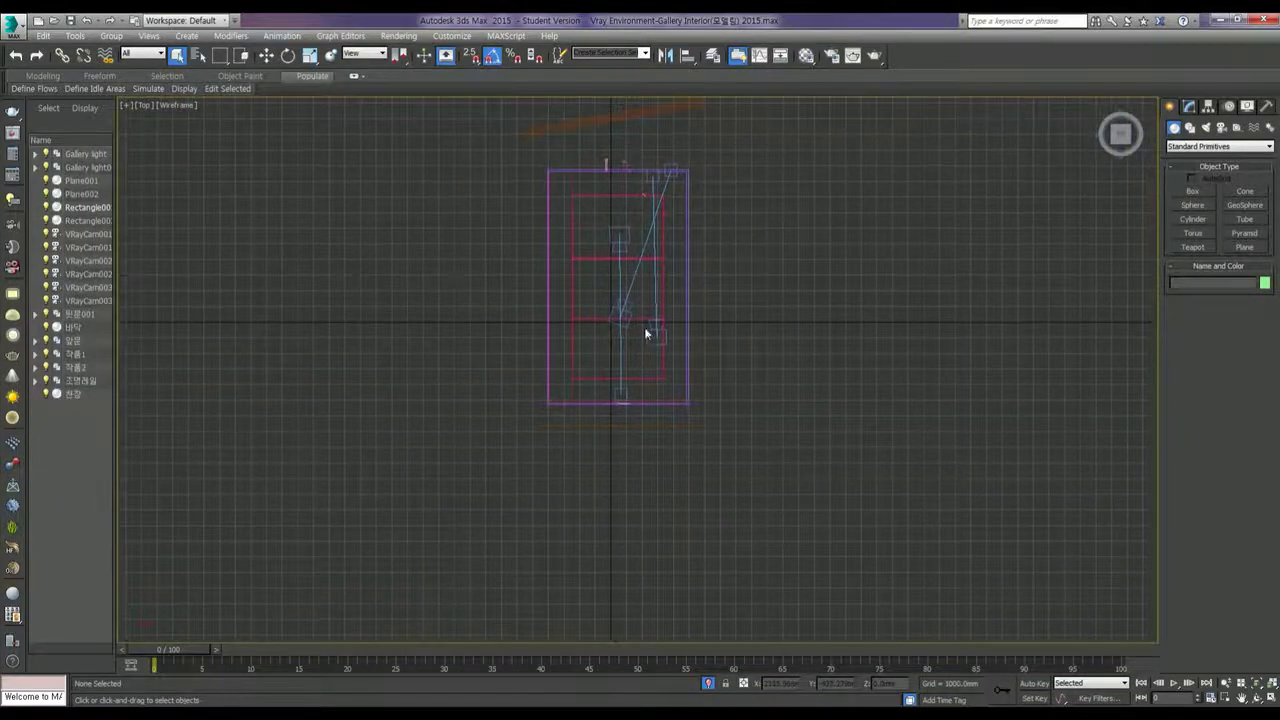
{"action": "middle_click_drag", "start_coordinate": [624, 188], "coordinate": [610, 230]}
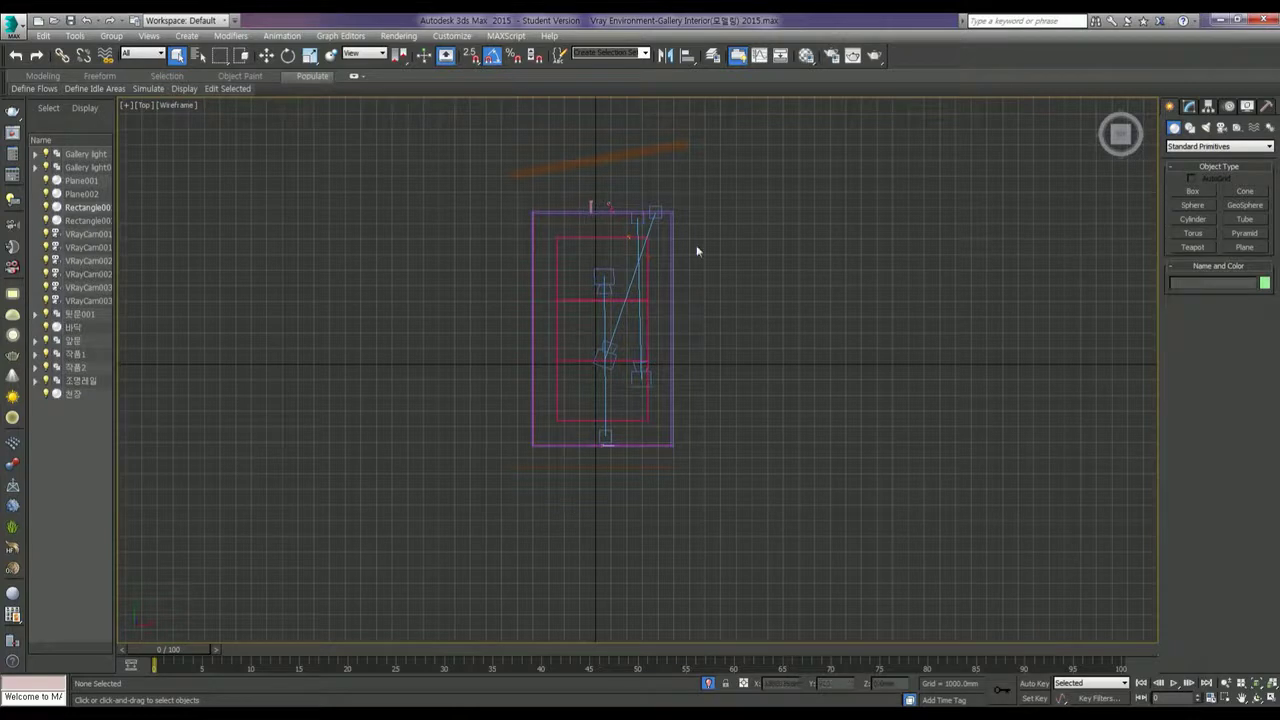
{"action": "middle_click_drag", "start_coordinate": [654, 322], "coordinate": [641, 344]}
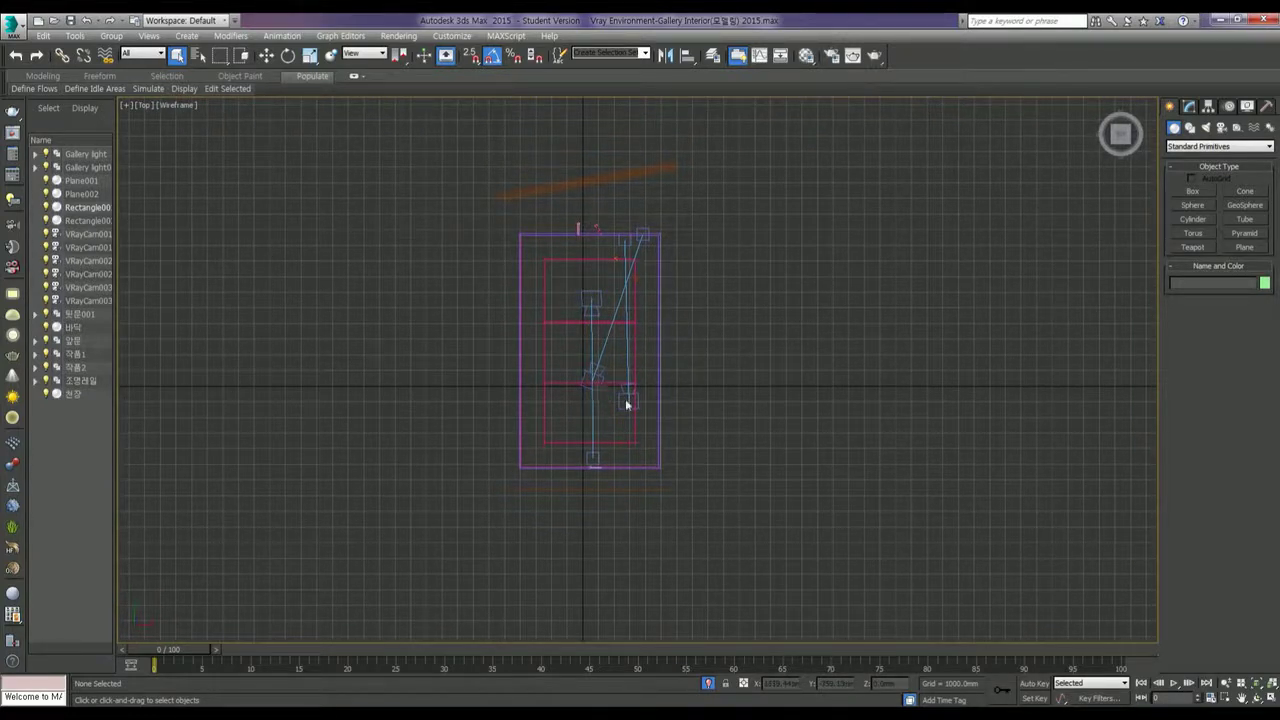
{"action": "left_click", "coordinate": [599, 367]}
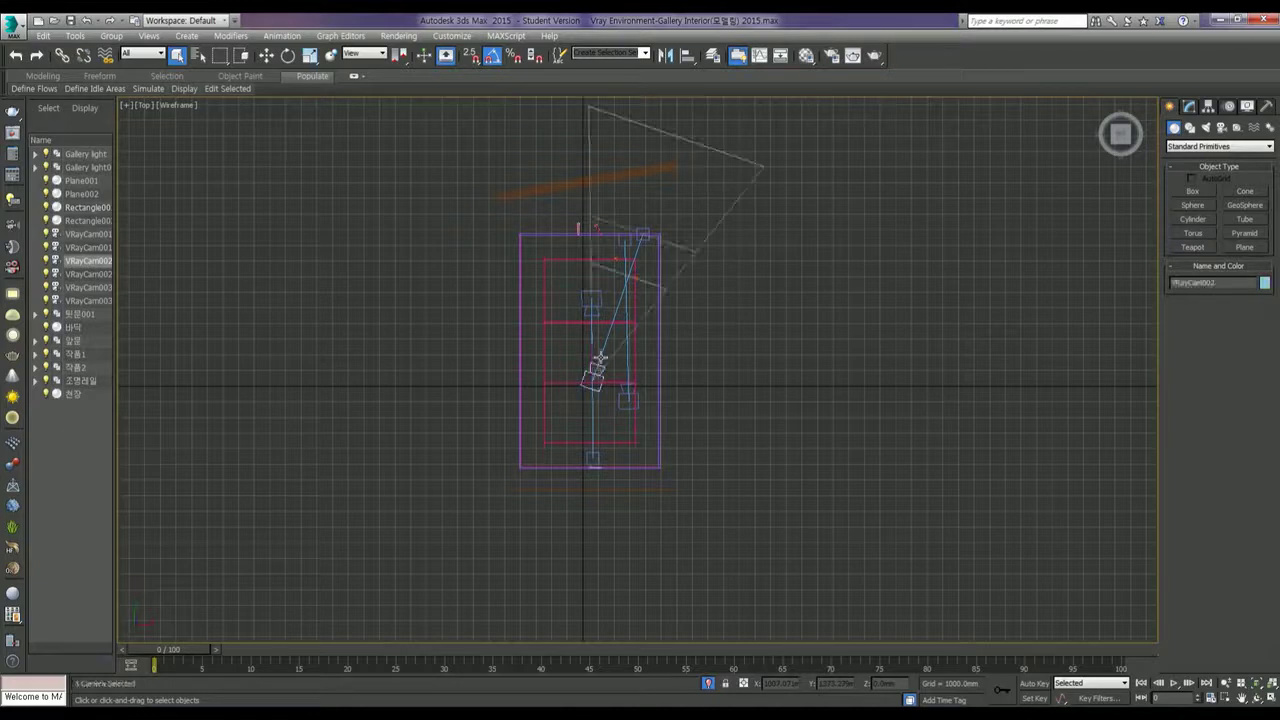
Step: Restore the four-view layout and make the camera viewport look through VRayCam002
{"action": "left_click", "coordinate": [1189, 106]}
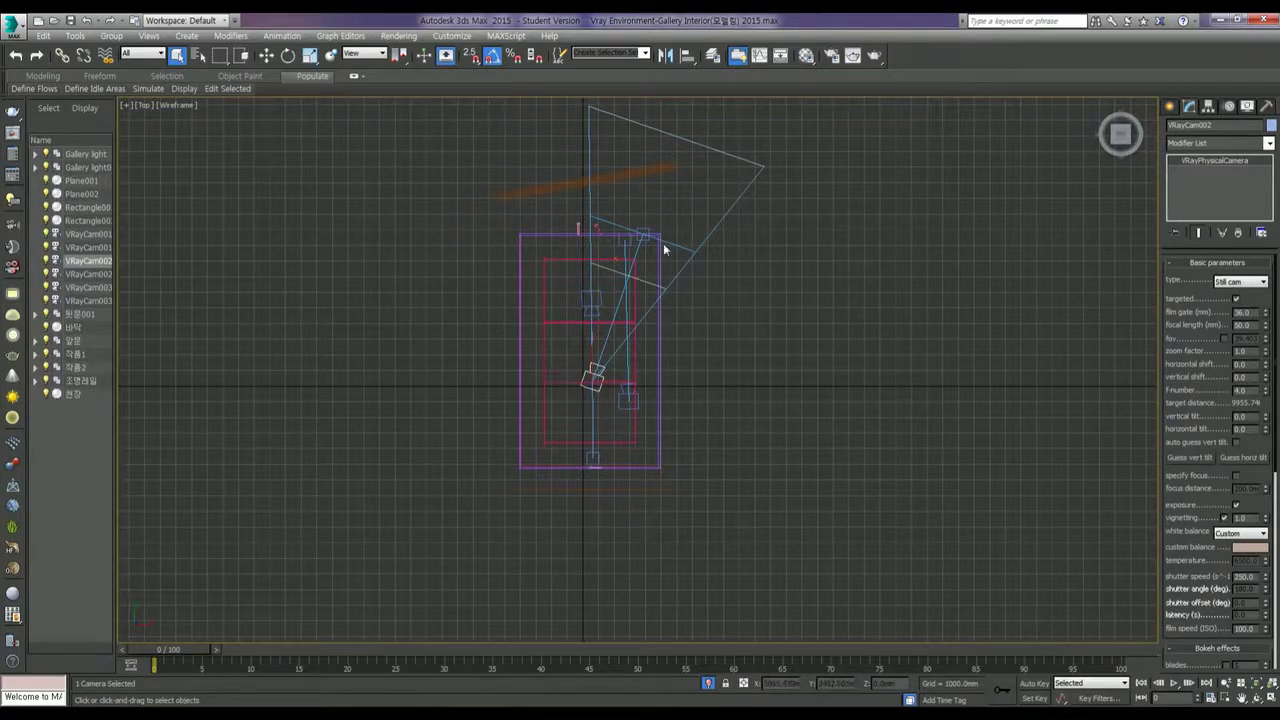
{"action": "key", "text": "alt+w"}
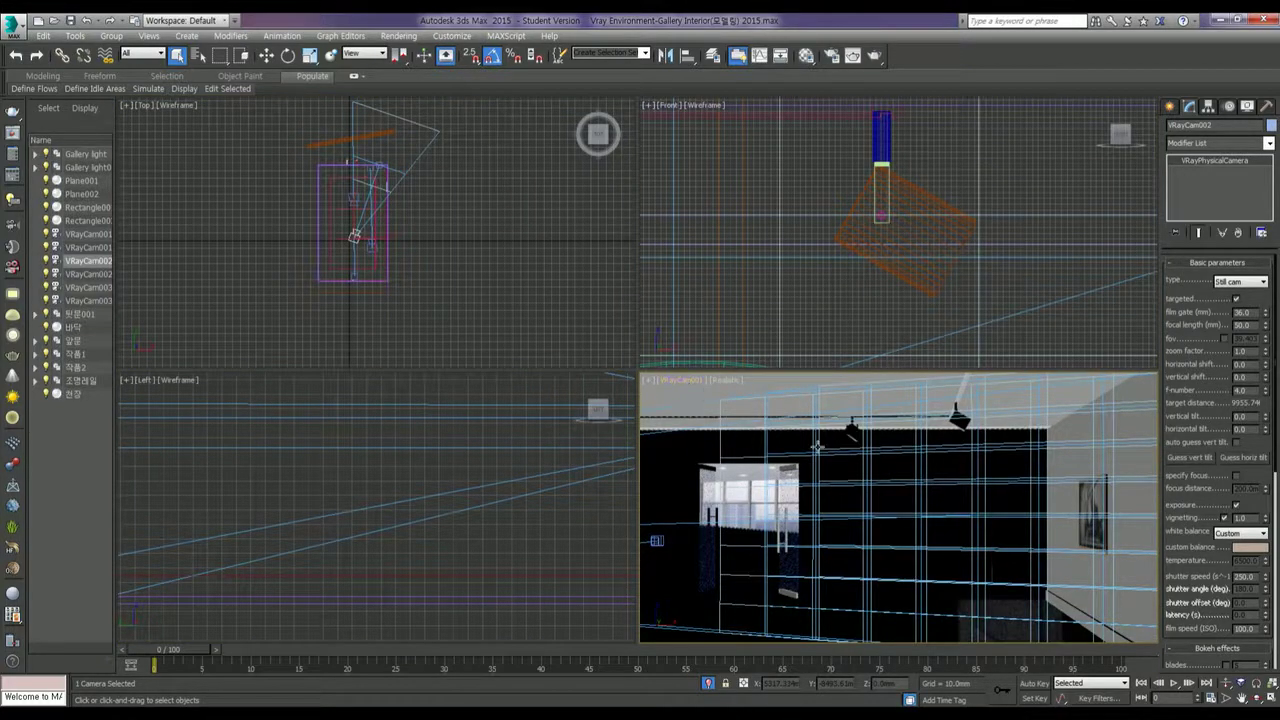
{"action": "left_click", "coordinate": [369, 251]}
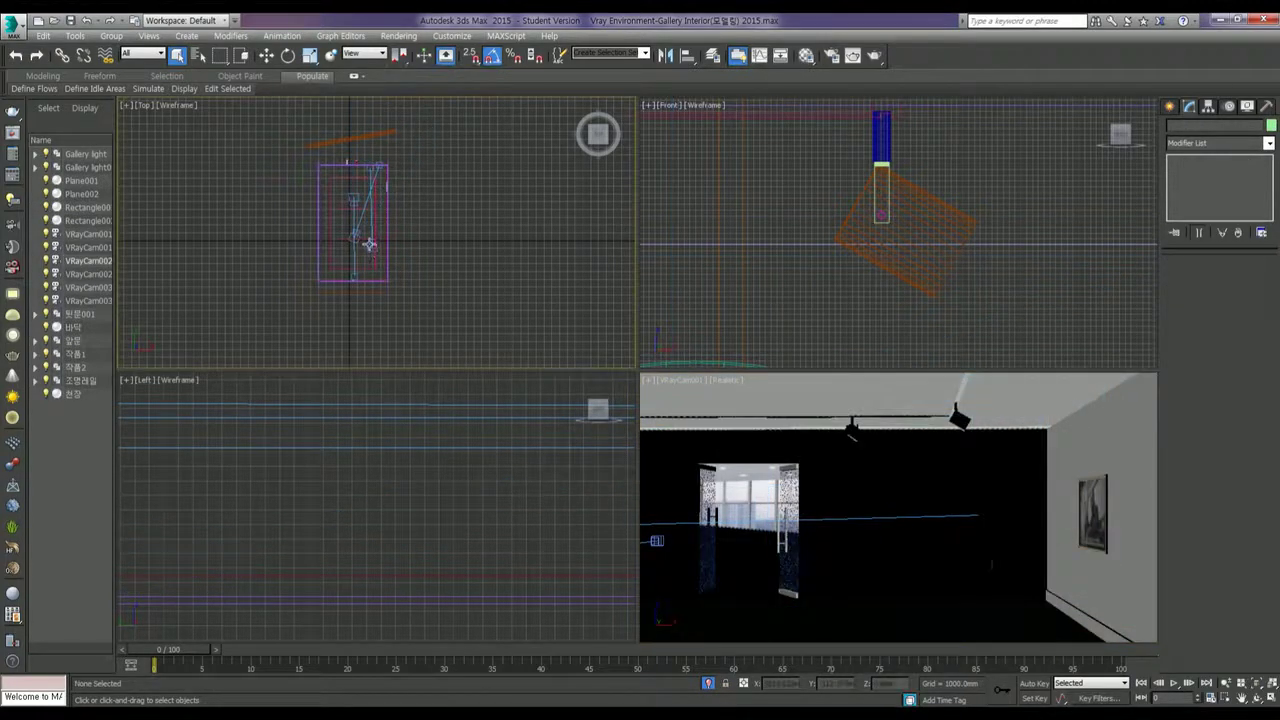
{"action": "left_click", "coordinate": [370, 245]}
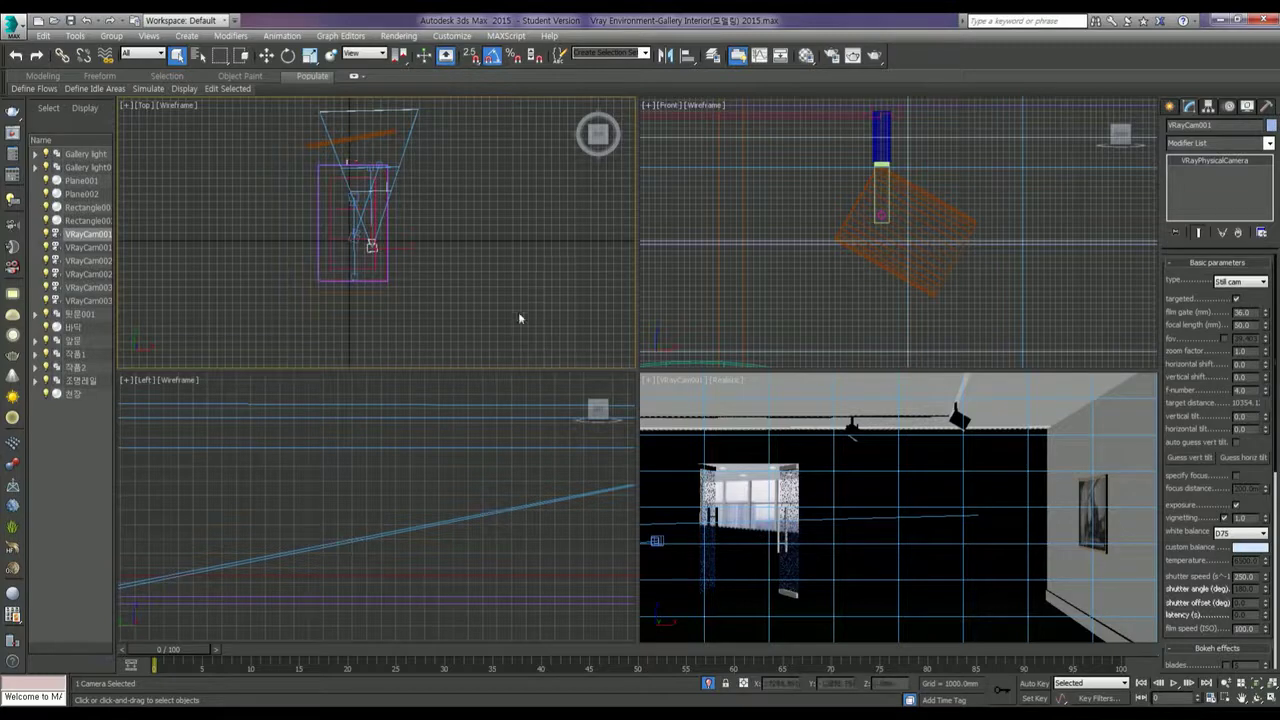
{"action": "left_click", "coordinate": [359, 234]}
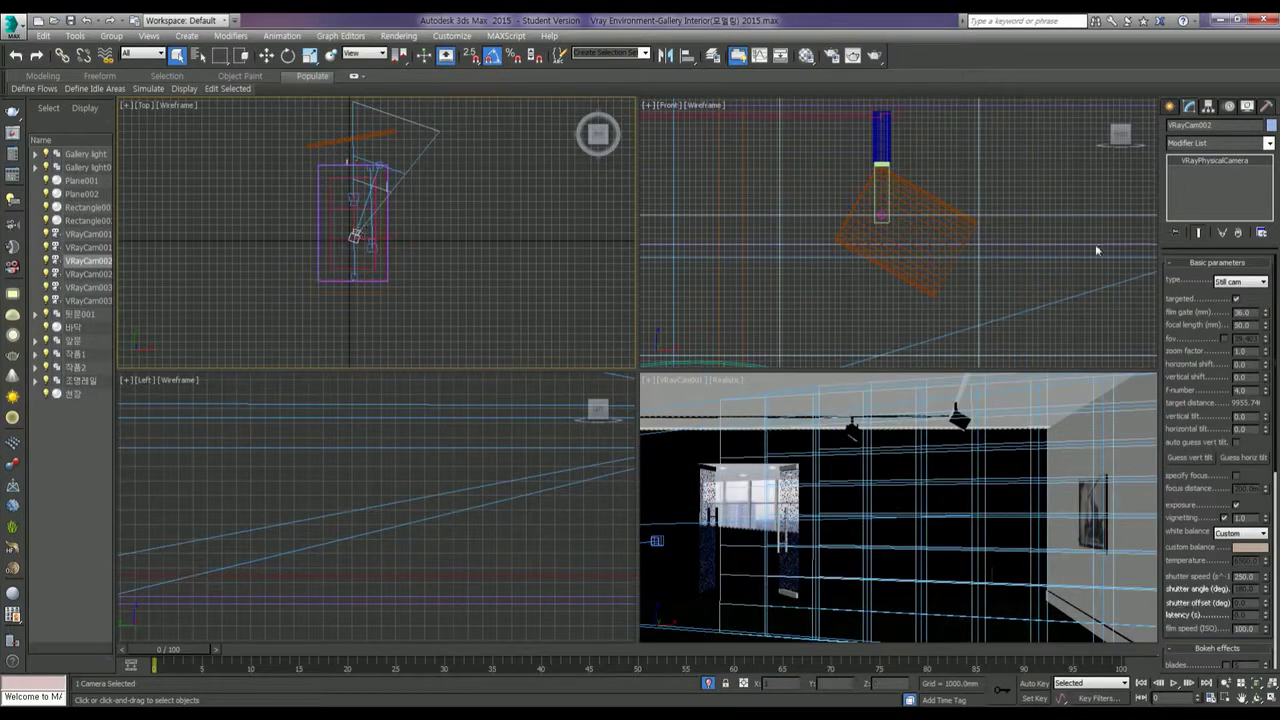
{"action": "right_click", "coordinate": [848, 482]}
{"action": "key", "text": "c"}
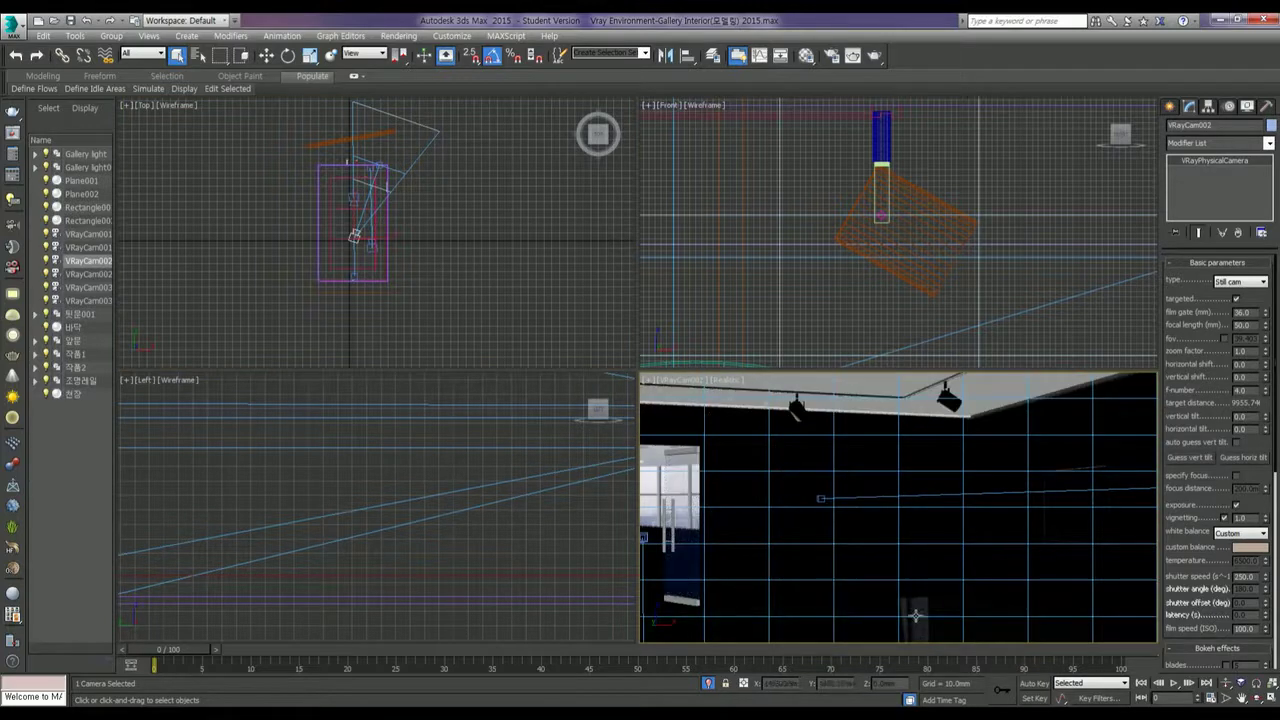
Step: Switch the camera viewport to VRayCam003 to review its view
{"action": "left_click", "coordinate": [348, 190]}
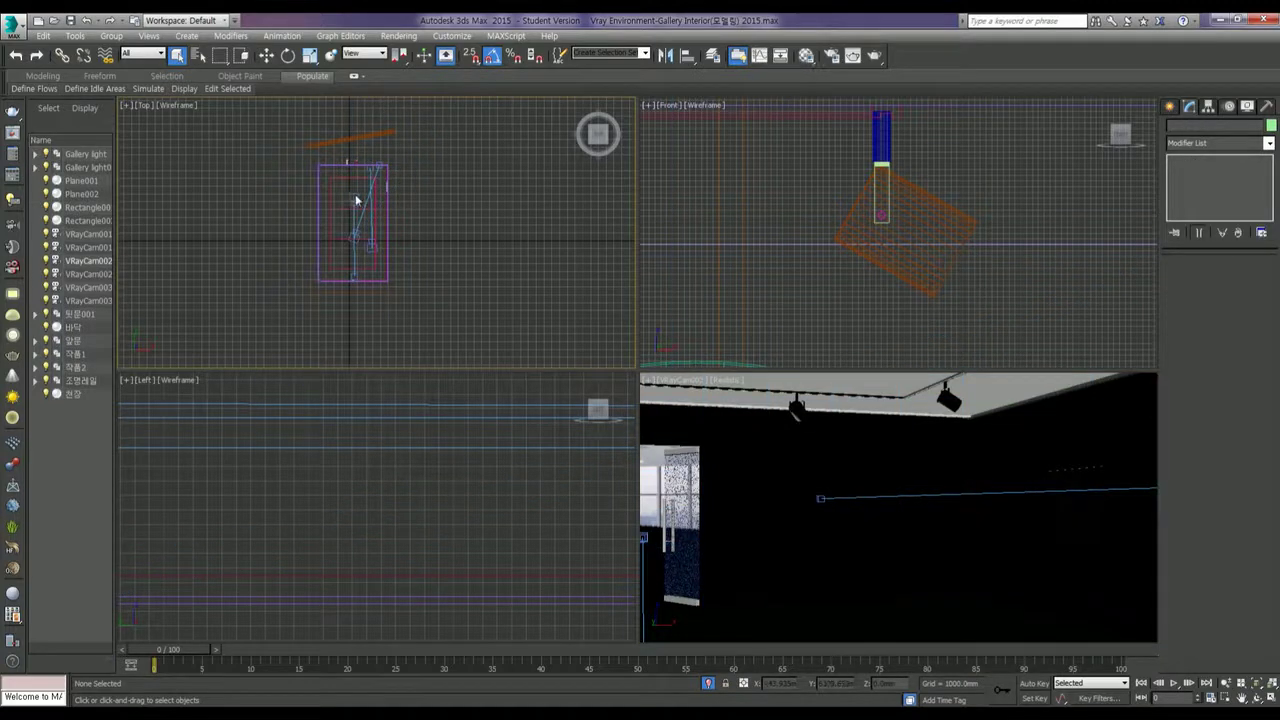
{"action": "left_click", "coordinate": [355, 202]}
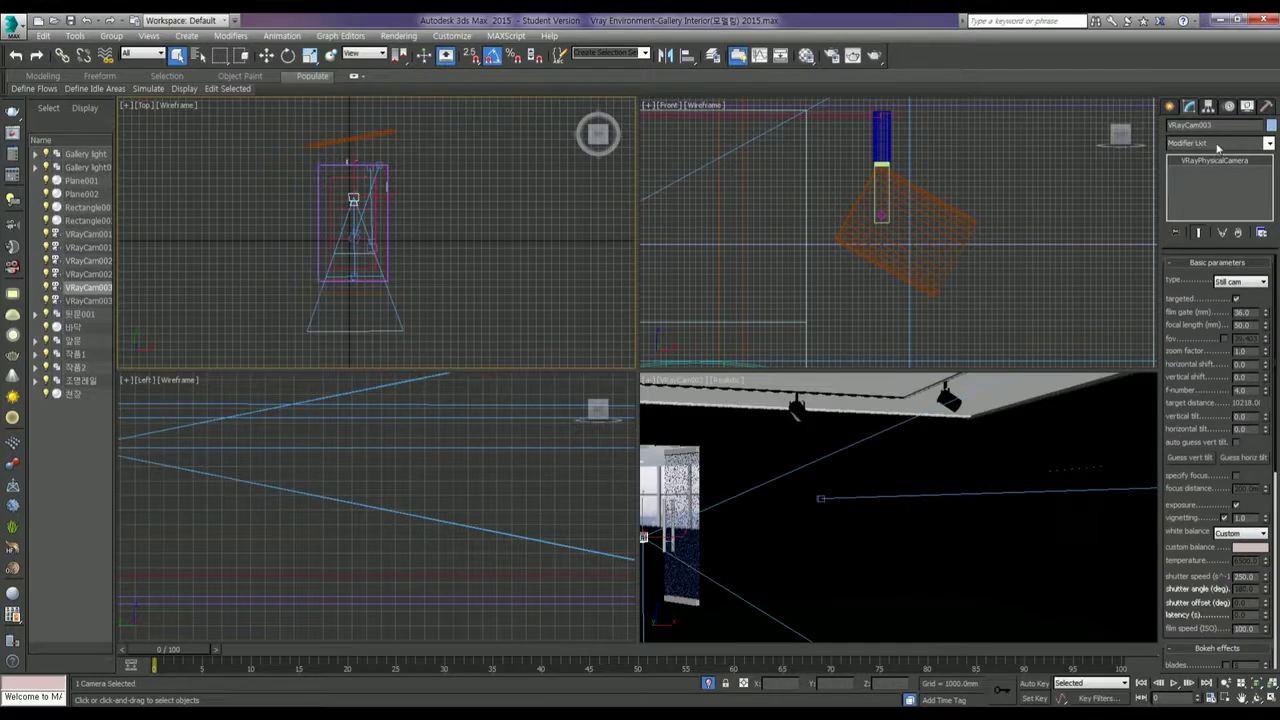
{"action": "right_click", "coordinate": [880, 443]}
{"action": "key", "text": "c"}
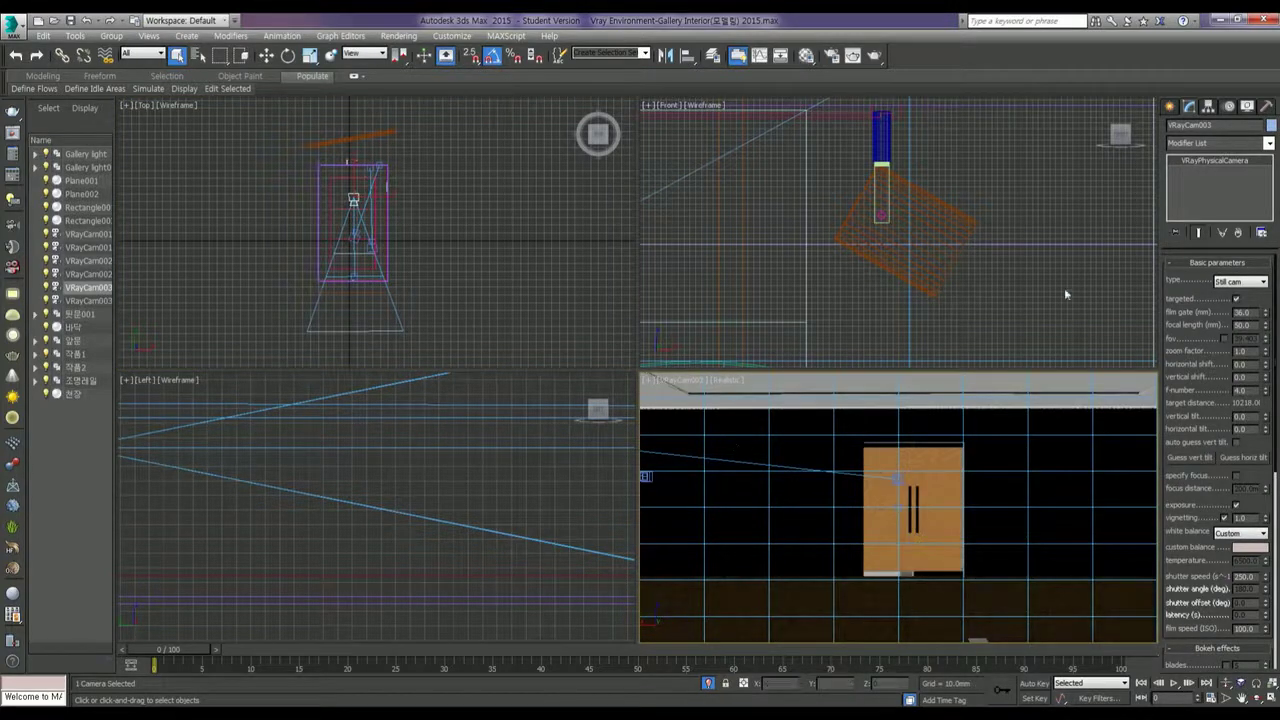
Step: Return the camera viewport to VRayCam002, facing the ceiling track lights
{"action": "left_click", "coordinate": [356, 238]}
{"action": "left_click", "coordinate": [356, 238]}
{"action": "left_click", "coordinate": [356, 238]}
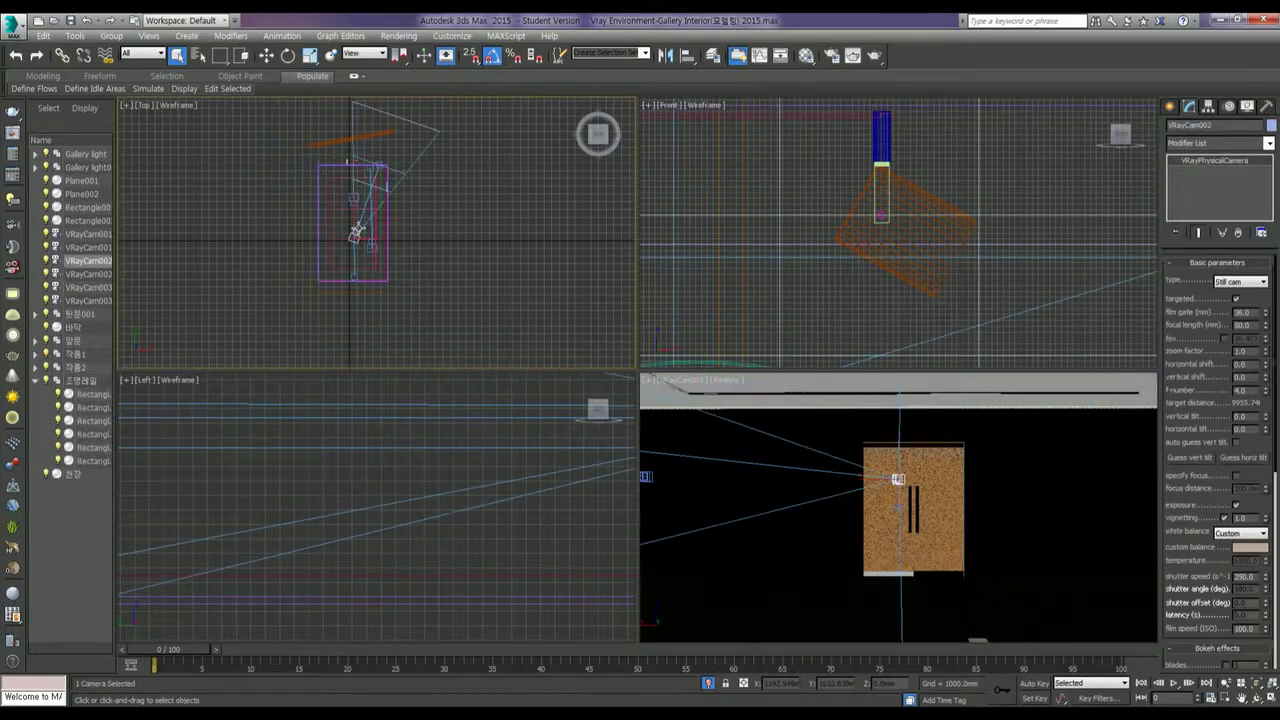
{"action": "middle_click", "coordinate": [1005, 497]}
{"action": "key", "text": "c"}
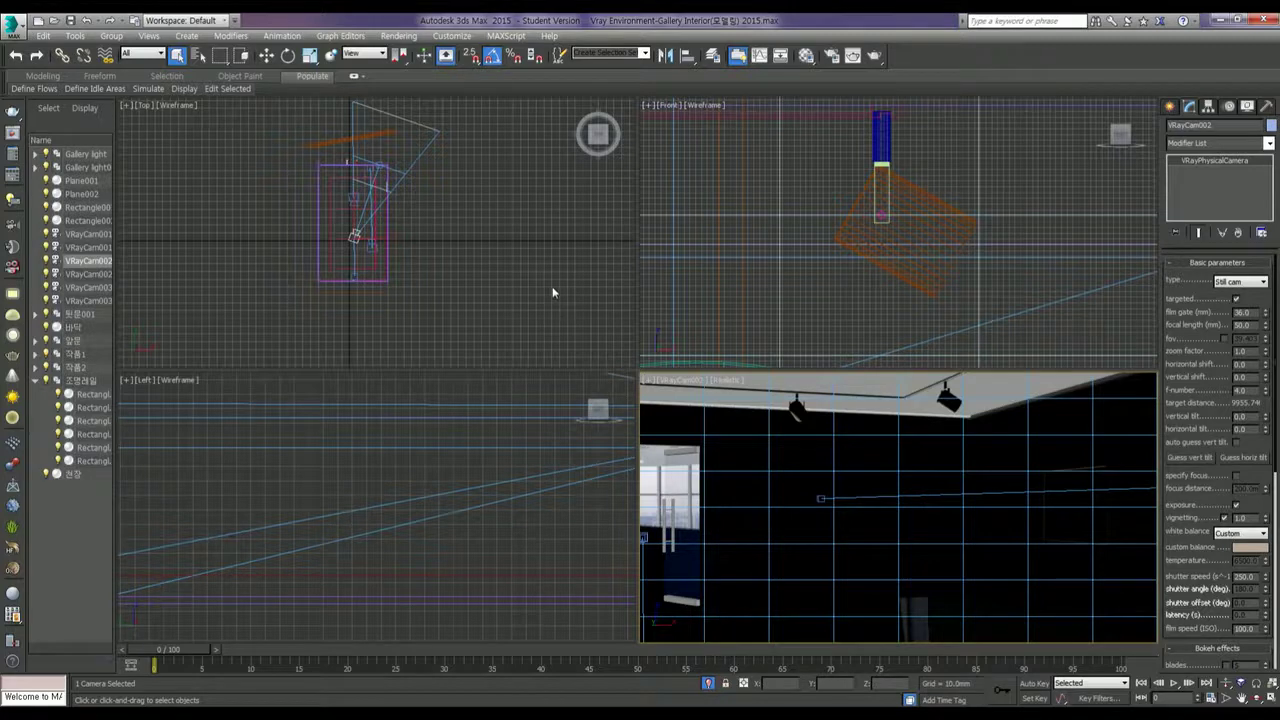
{"action": "scroll", "coordinate": [493, 252], "scroll_direction": "down", "scroll_amount": 3}
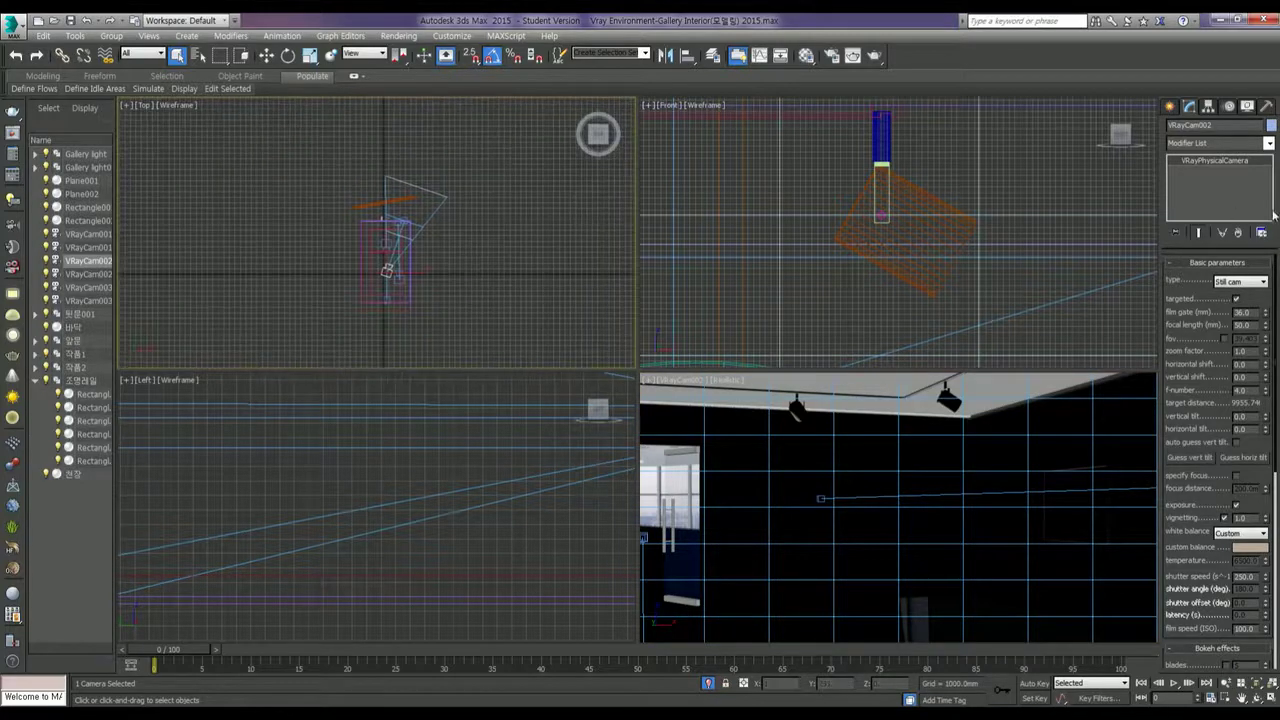
{"action": "left_click", "coordinate": [1170, 108]}
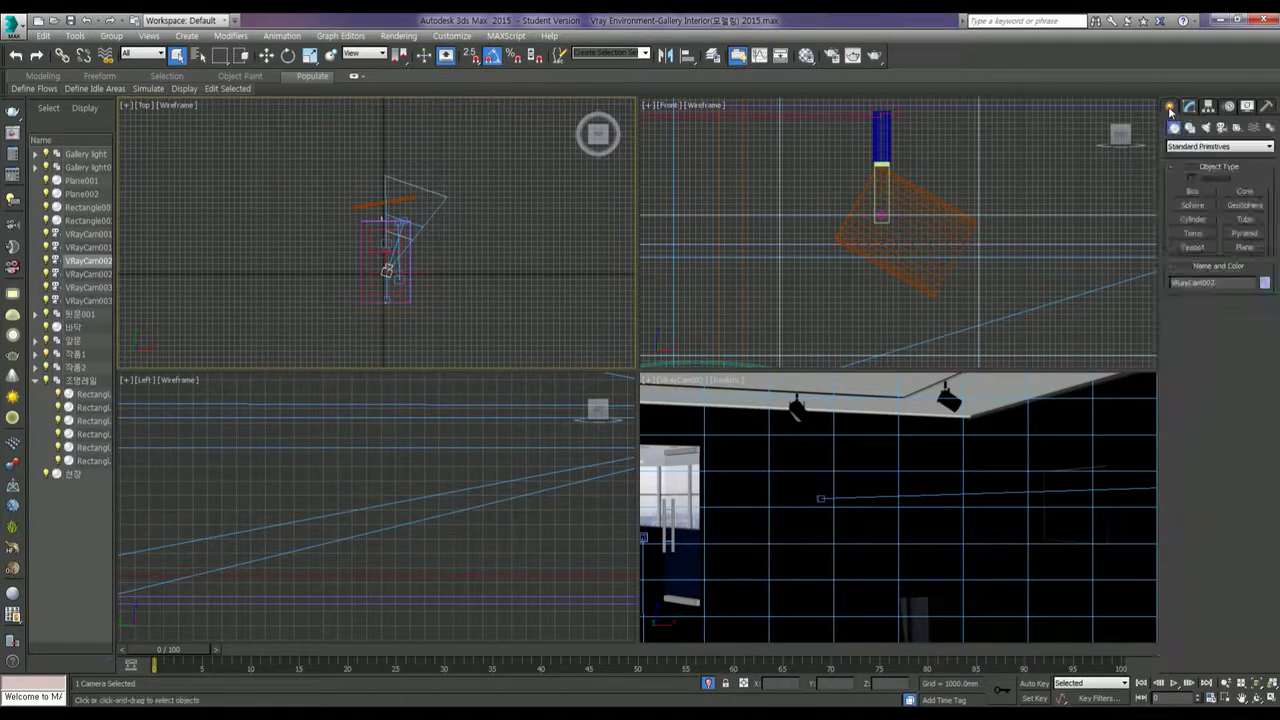
Step: Drag a VRaySun into the Top view, adding VRaySky but keeping the existing environment map
{"action": "left_click", "coordinate": [1206, 128]}
{"action": "left_click", "coordinate": [1210, 148]}
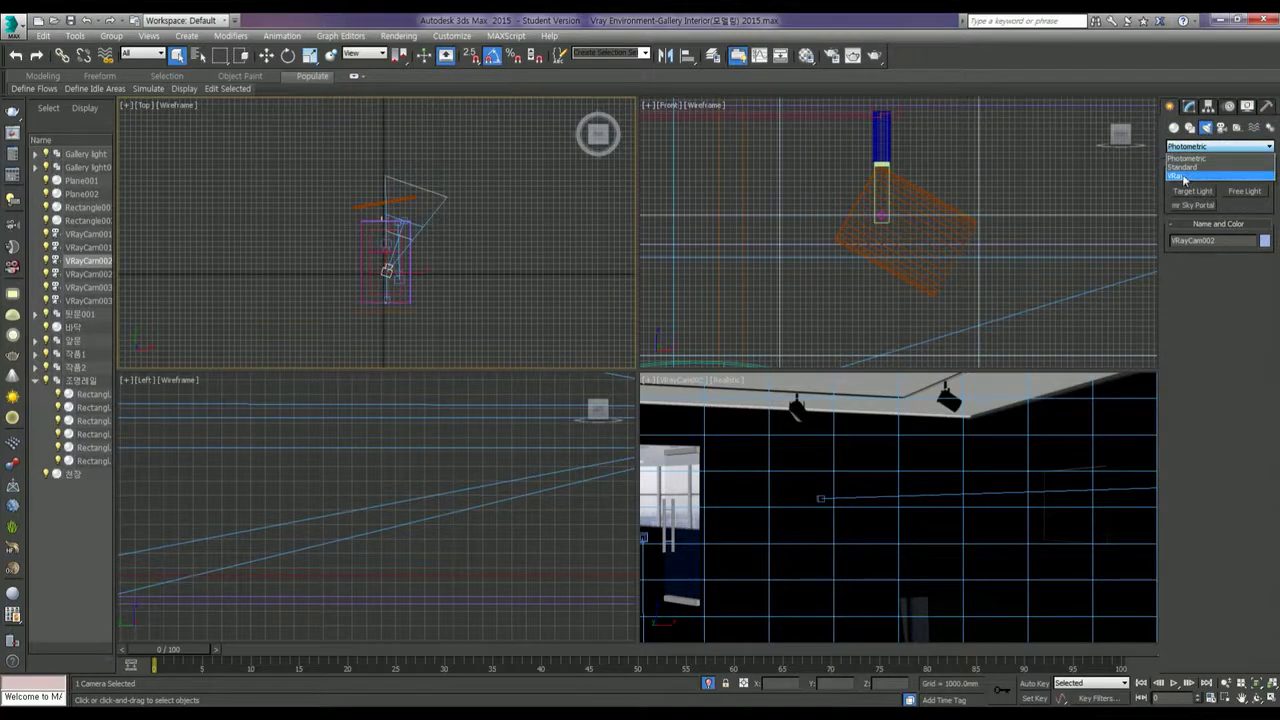
{"action": "left_click", "coordinate": [1184, 176]}
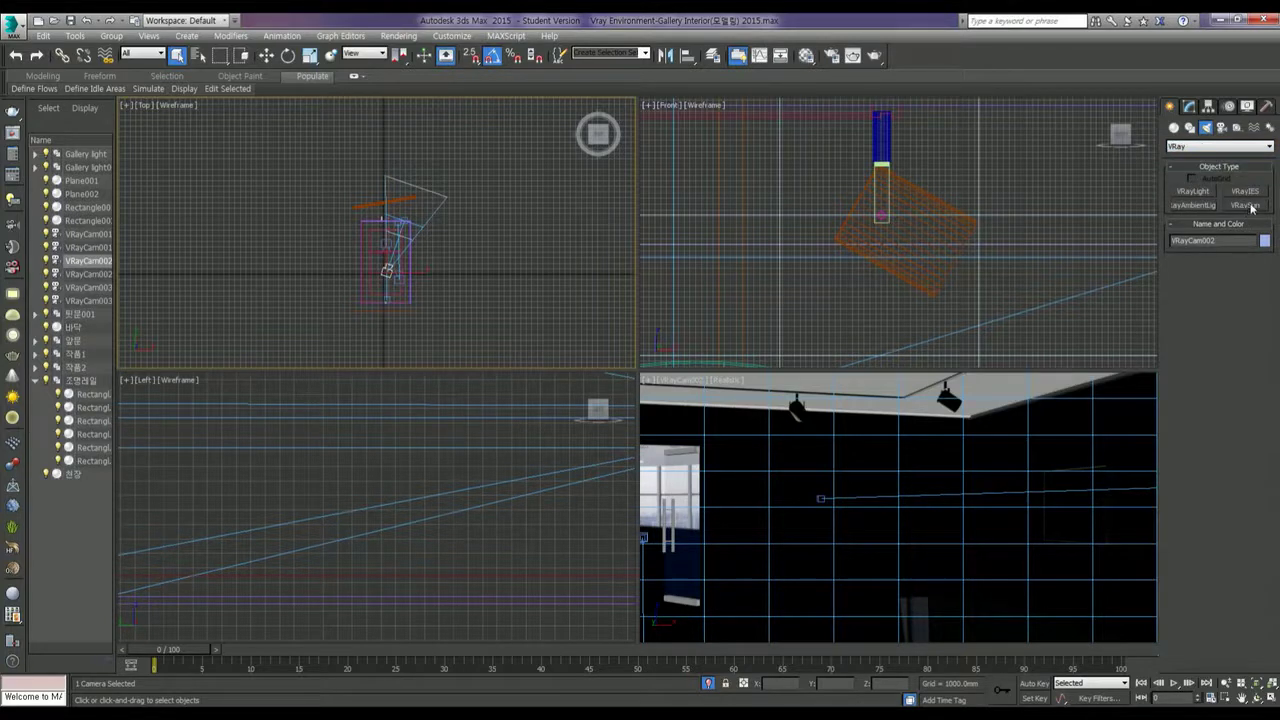
{"action": "left_click", "coordinate": [1247, 205]}
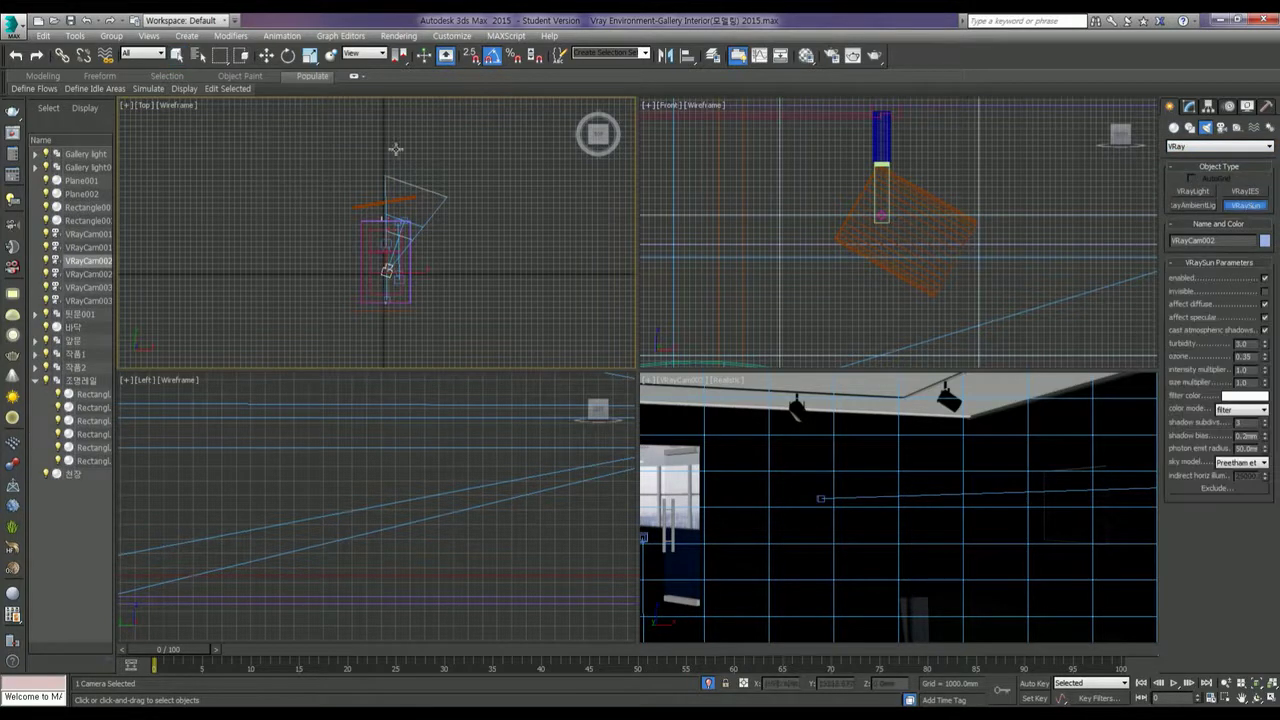
{"action": "middle_click_drag", "start_coordinate": [398, 148], "coordinate": [427, 204]}
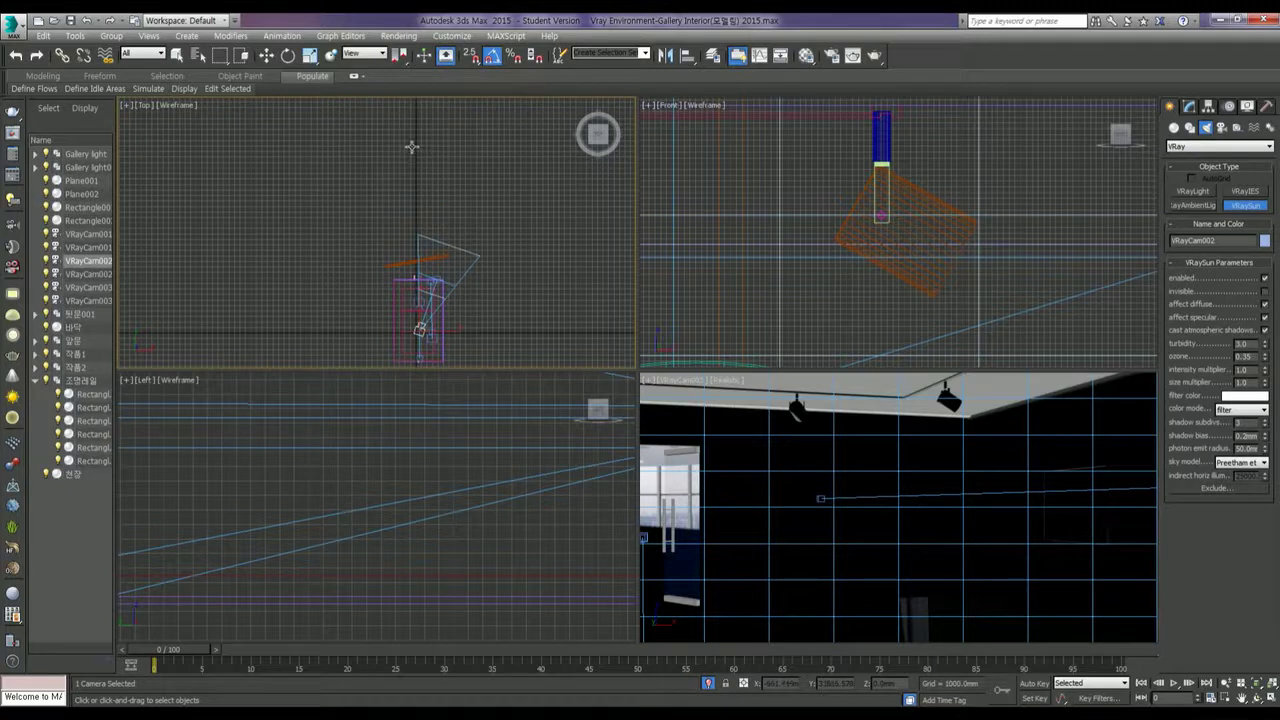
{"action": "left_click_drag", "start_coordinate": [411, 143], "coordinate": [418, 315]}
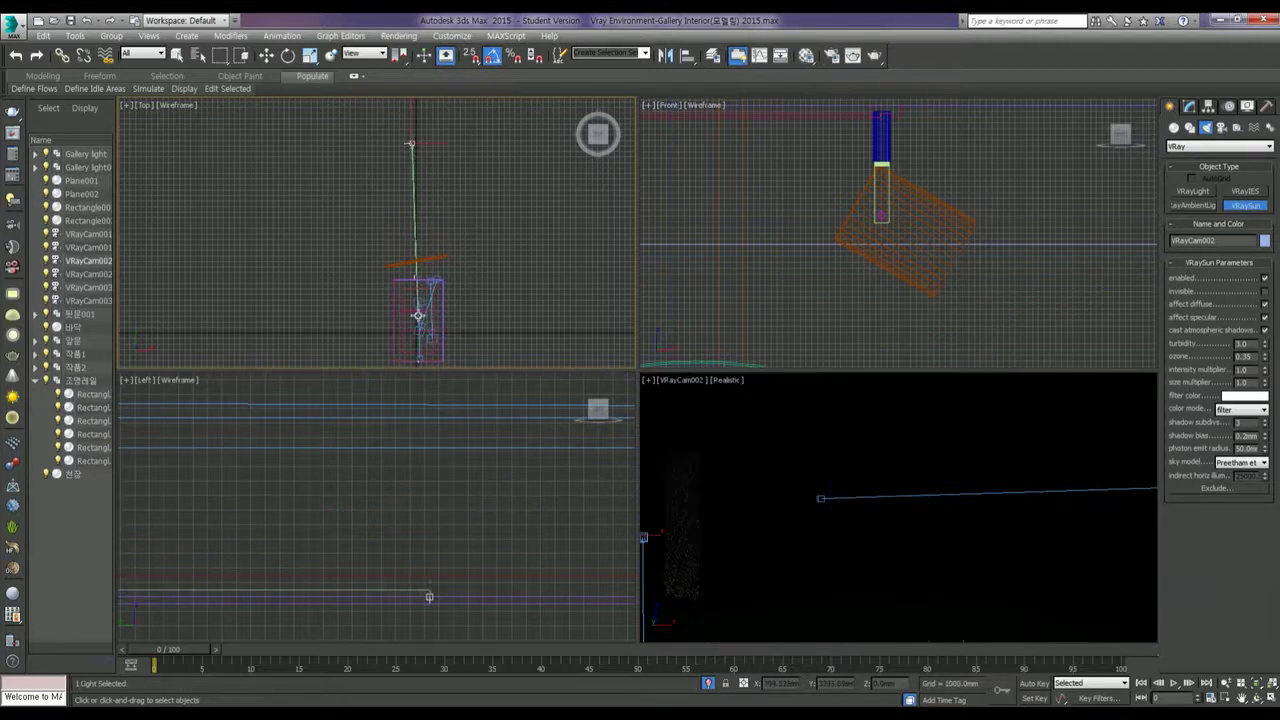
{"action": "left_click_drag", "start_coordinate": [429, 597], "coordinate": [590, 597]}
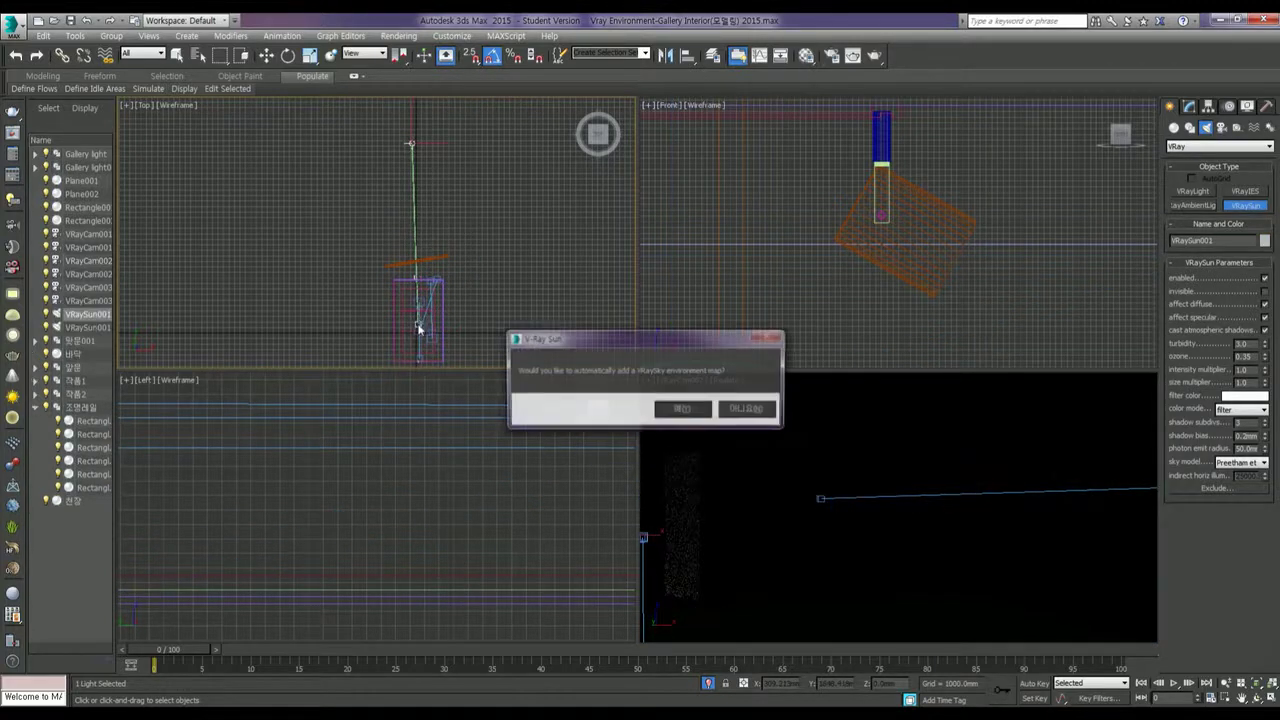
{"action": "left_click", "coordinate": [684, 410]}
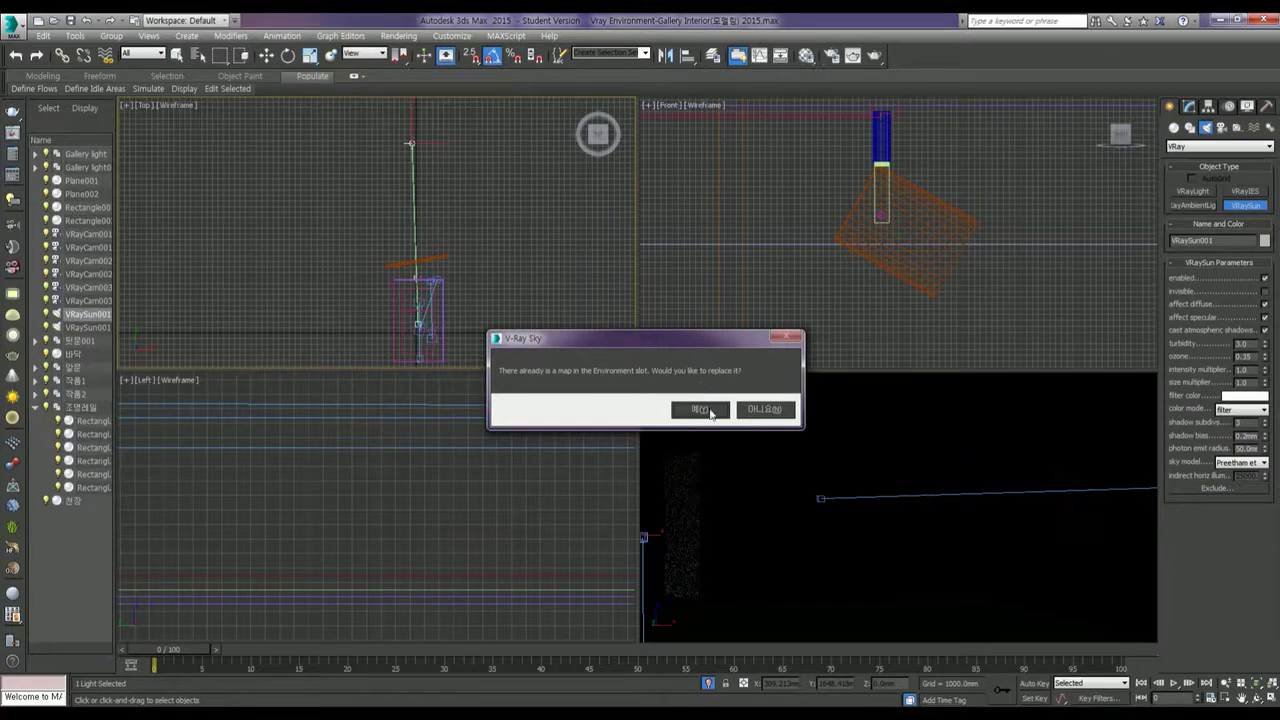
{"action": "left_click", "coordinate": [767, 411]}
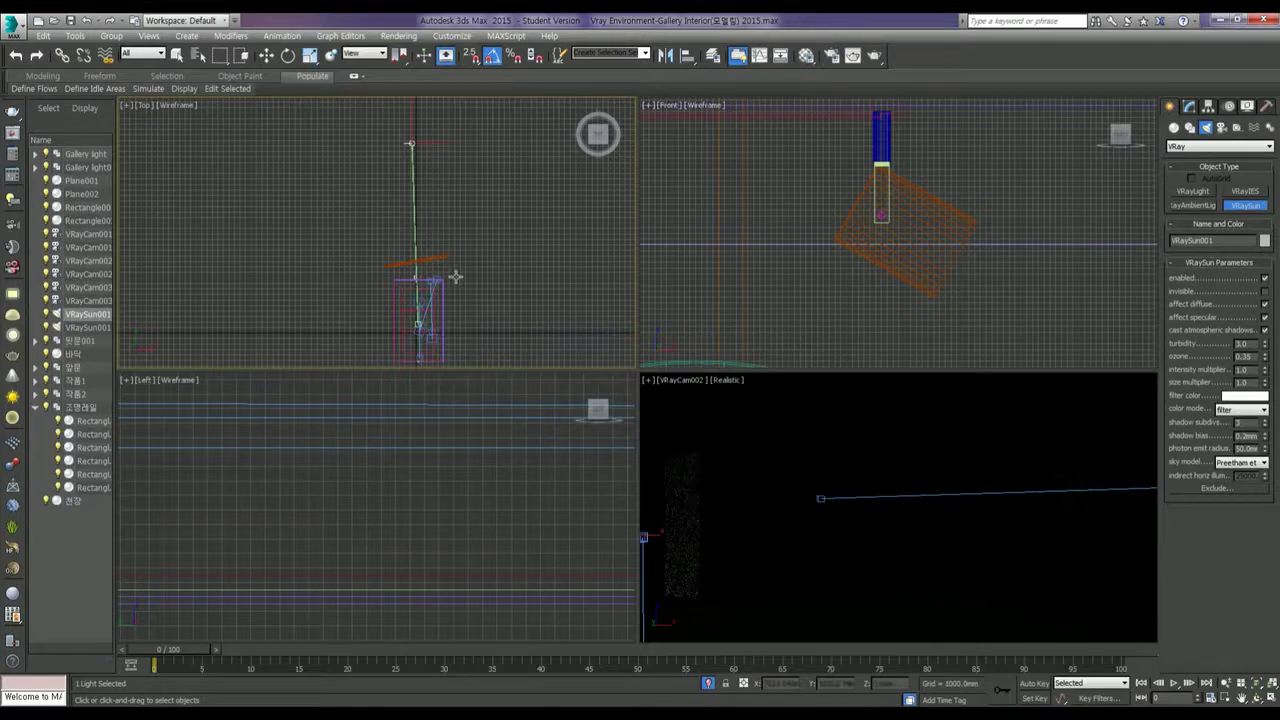
Step: Move the sun higher above the gallery in the side view
{"action": "scroll", "coordinate": [331, 477], "scroll_direction": "up", "scroll_amount": 2}
{"action": "scroll", "coordinate": [441, 475], "scroll_direction": "up", "scroll_amount": 3}
{"action": "scroll", "coordinate": [441, 475], "scroll_direction": "down", "scroll_amount": 2}
{"action": "scroll", "coordinate": [423, 471], "scroll_direction": "down", "scroll_amount": 1}
{"action": "scroll", "coordinate": [414, 471], "scroll_direction": "down", "scroll_amount": 1}
{"action": "scroll", "coordinate": [463, 474], "scroll_direction": "down", "scroll_amount": 1}
{"action": "scroll", "coordinate": [396, 493], "scroll_direction": "down", "scroll_amount": 2}
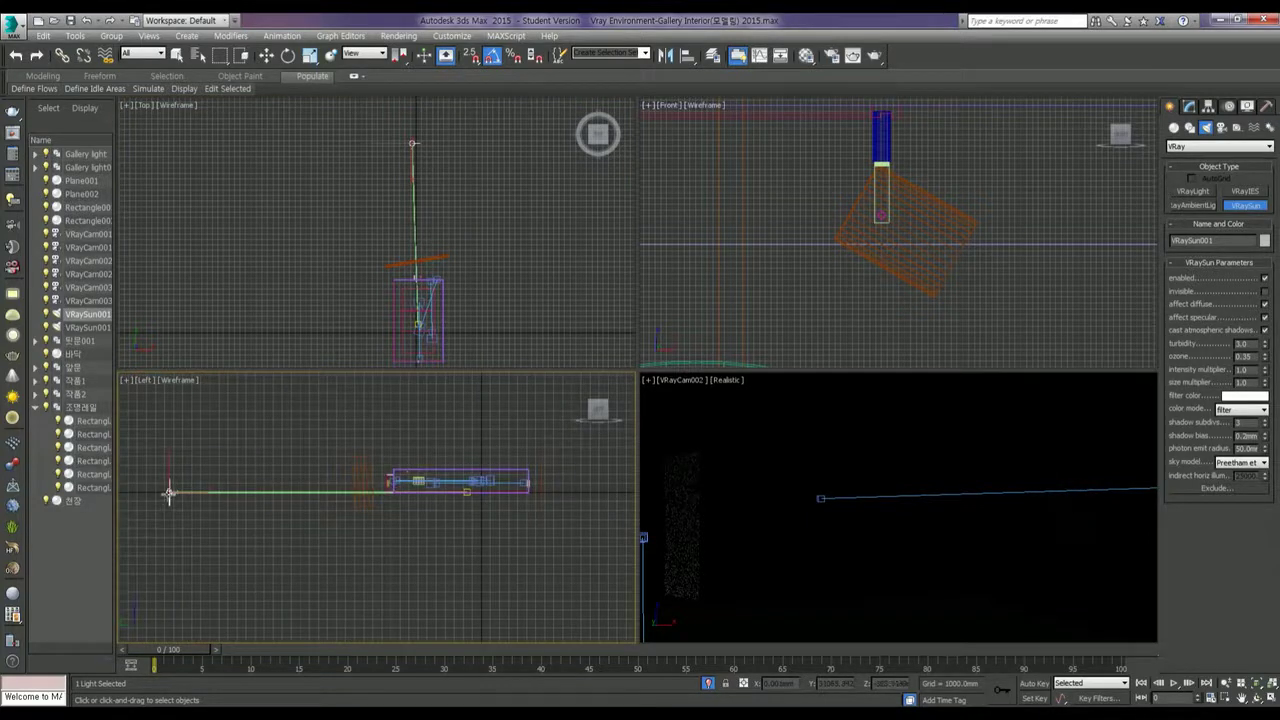
{"action": "key", "text": "w"}
{"action": "mouse_move", "coordinate": [169, 494]}
{"action": "left_mouse_down"}
{"action": "mouse_move", "coordinate": [269, 313]}
{"action": "mouse_move", "coordinate": [306, 283]}
{"action": "mouse_move", "coordinate": [268, 244]}
{"action": "left_mouse_up"}
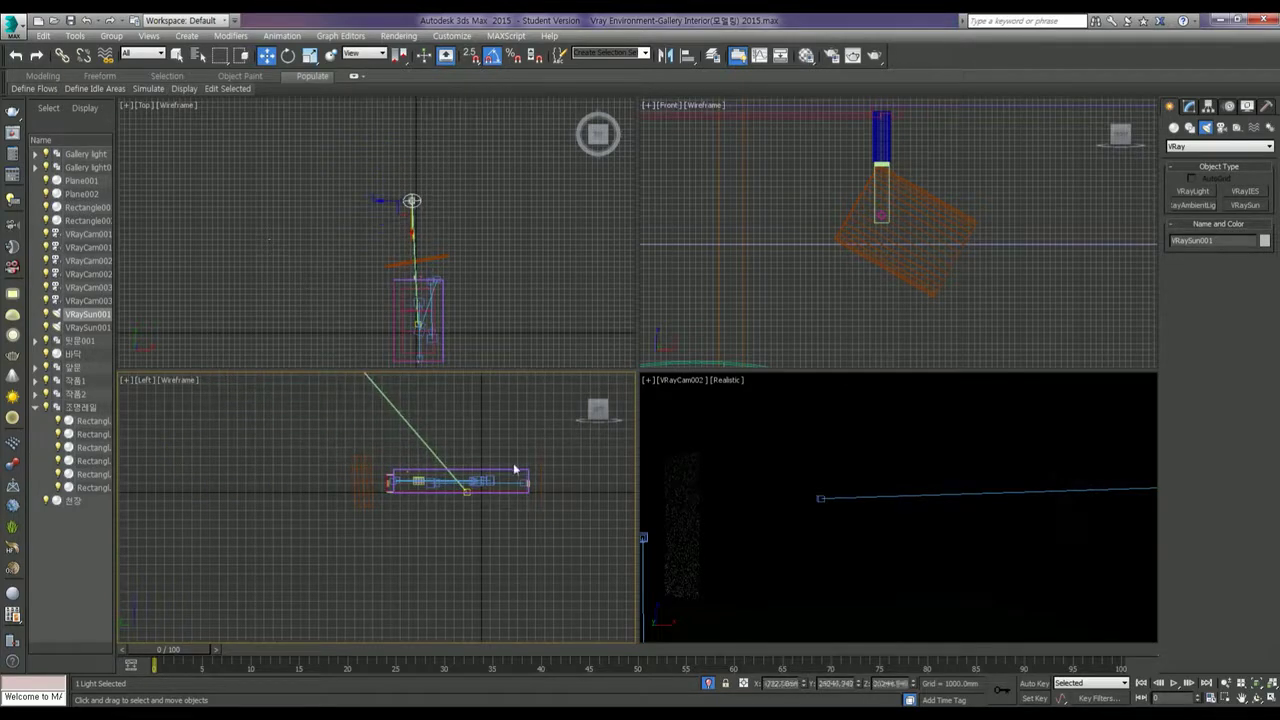
{"action": "middle_click_drag", "start_coordinate": [513, 463], "coordinate": [490, 585]}
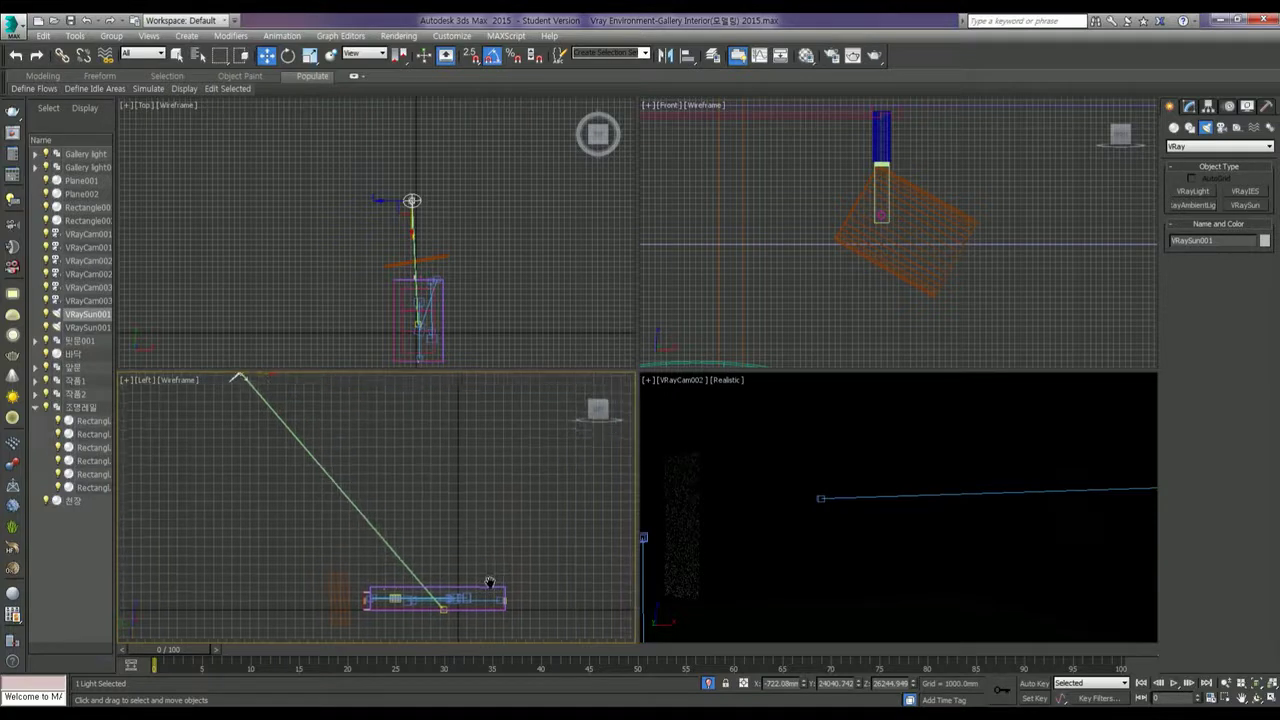
{"action": "middle_click_drag", "start_coordinate": [417, 510], "coordinate": [412, 522]}
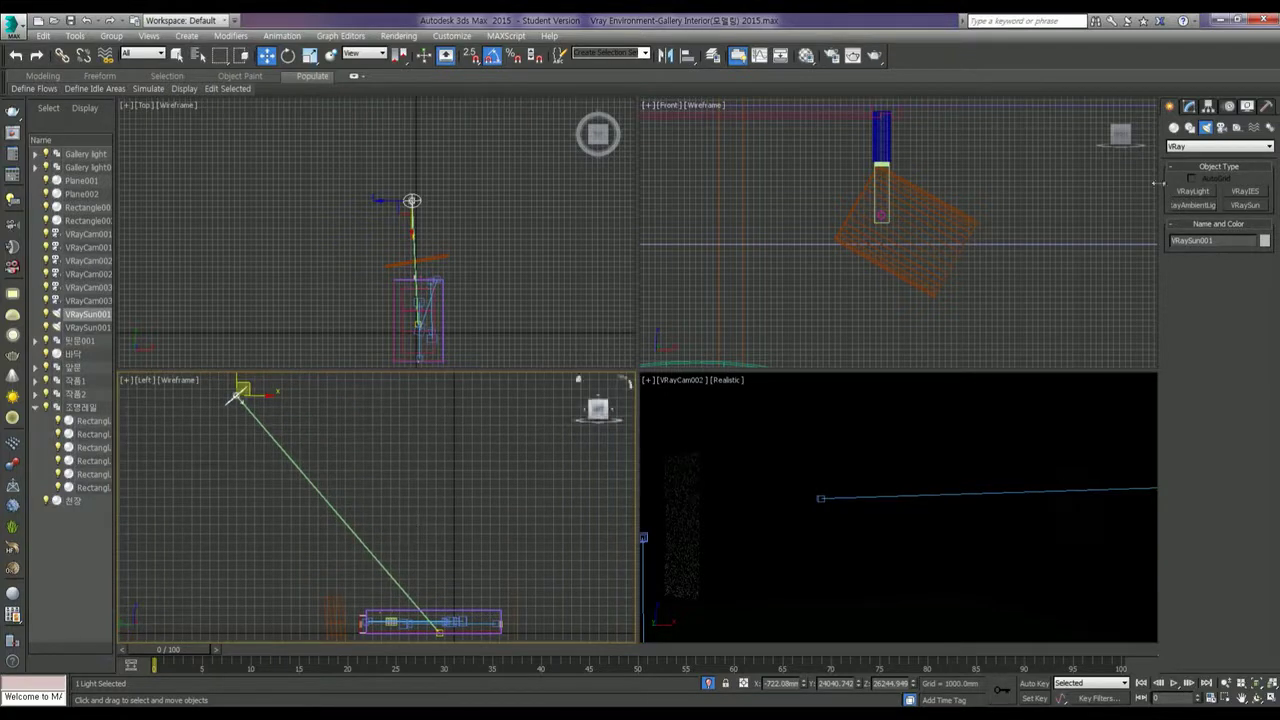
Step: Set the sun's intensity multiplier to 0.5 and photon emit radius to 5000
{"action": "left_click", "coordinate": [1188, 107]}
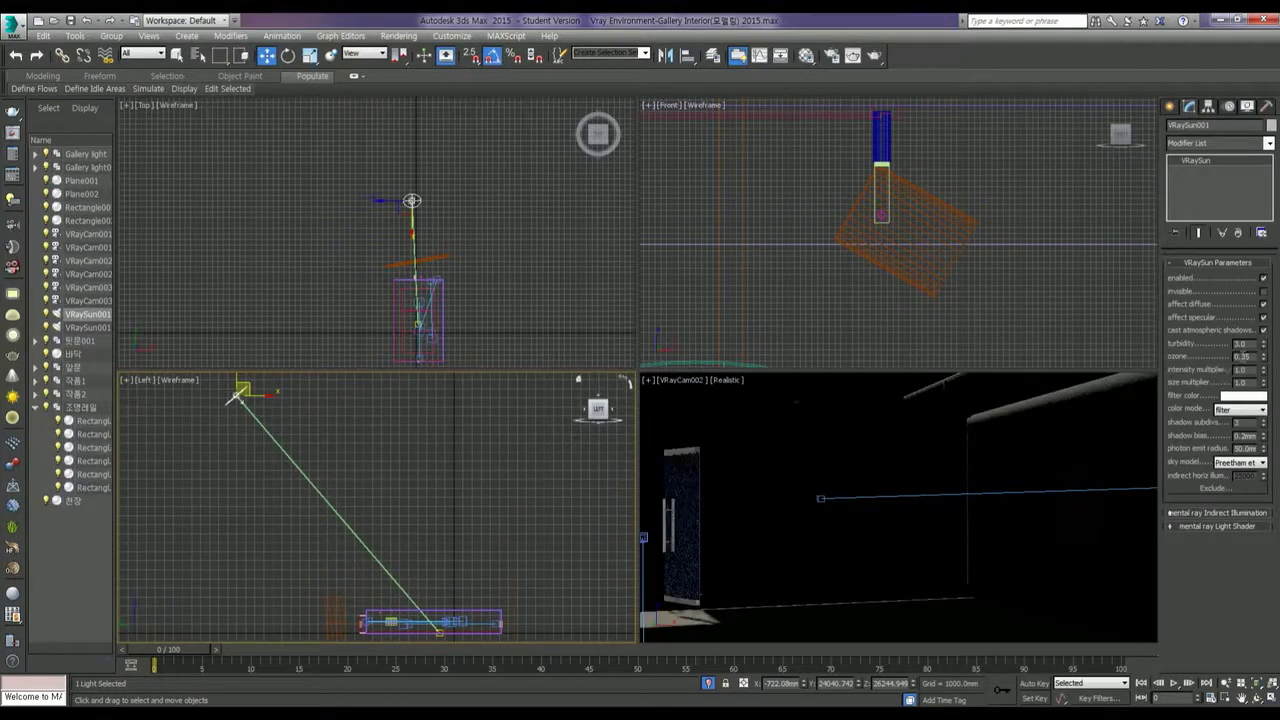
{"action": "left_click", "coordinate": [1240, 370]}
{"action": "type", "text": "2"}
{"action": "key", "text": "Tab"}
{"action": "double_click", "coordinate": [1244, 449]}
{"action": "type", "text": "5000"}
{"action": "key", "text": "Return"}
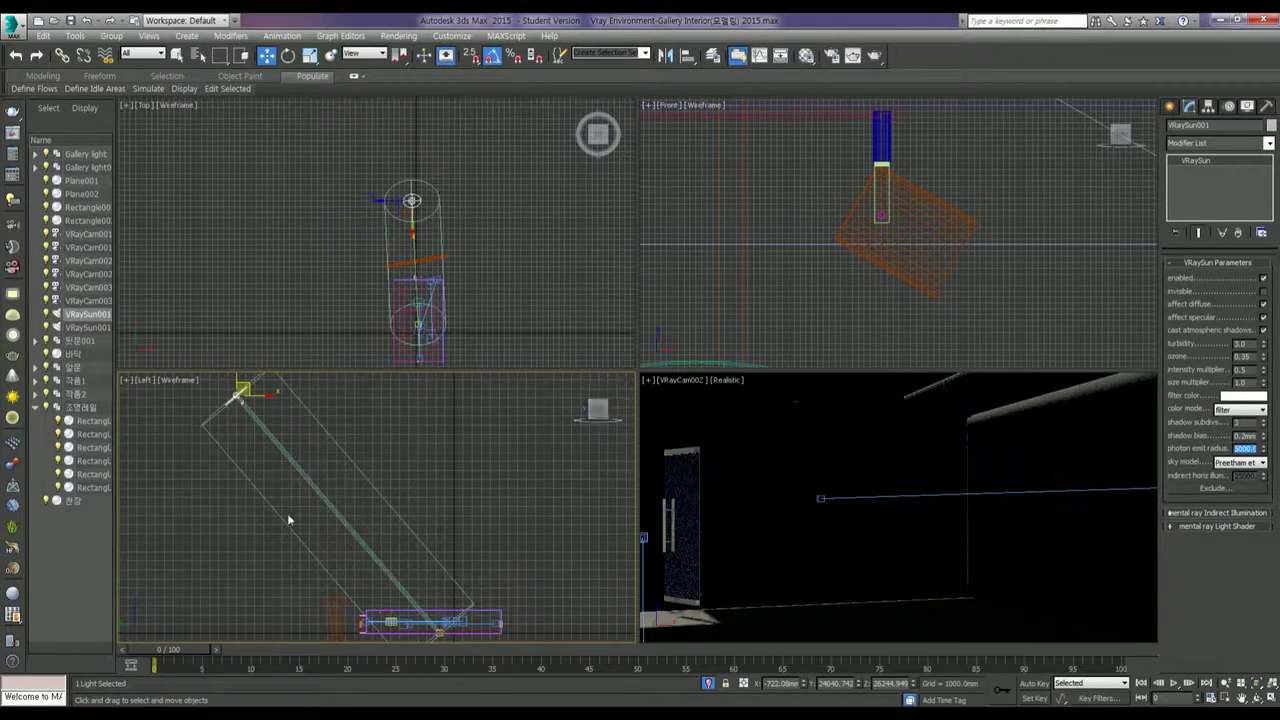
Step: Activate the camera view and open Render Setup with F10
{"action": "middle_click_drag", "start_coordinate": [429, 543], "coordinate": [418, 497]}
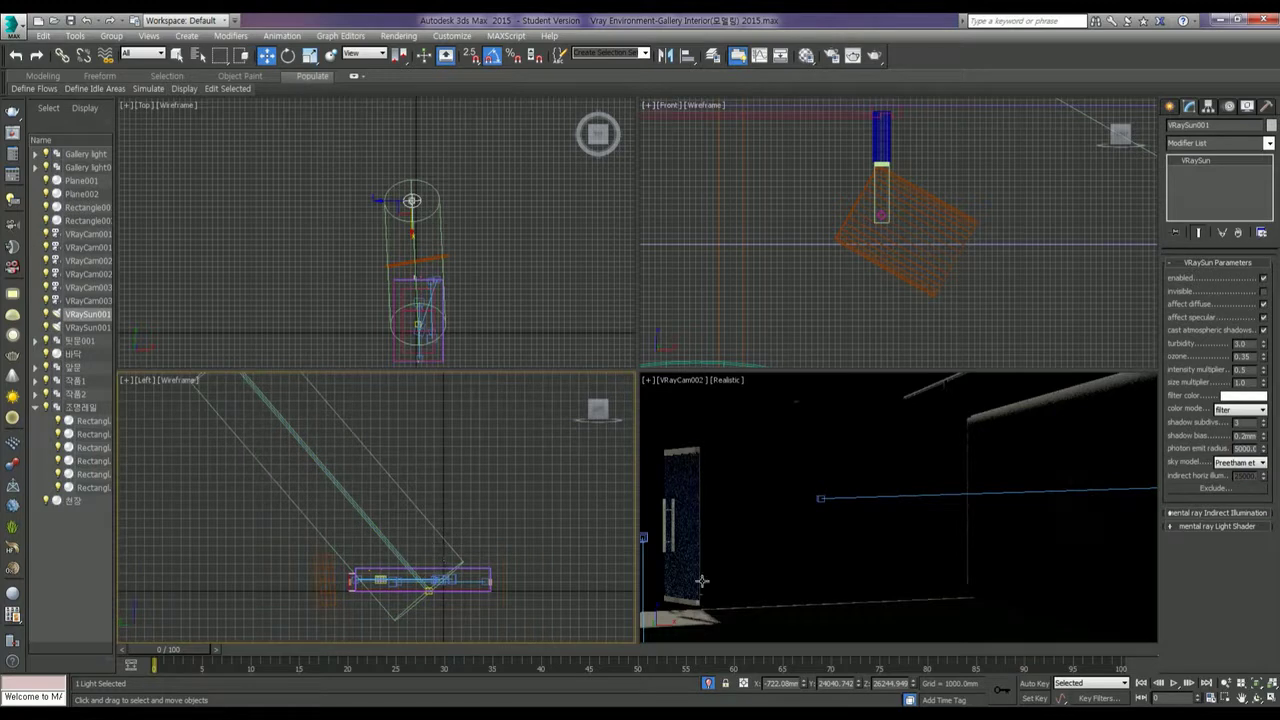
{"action": "middle_click", "coordinate": [877, 533]}
{"action": "middle_click_drag", "start_coordinate": [878, 533], "coordinate": [877, 535]}
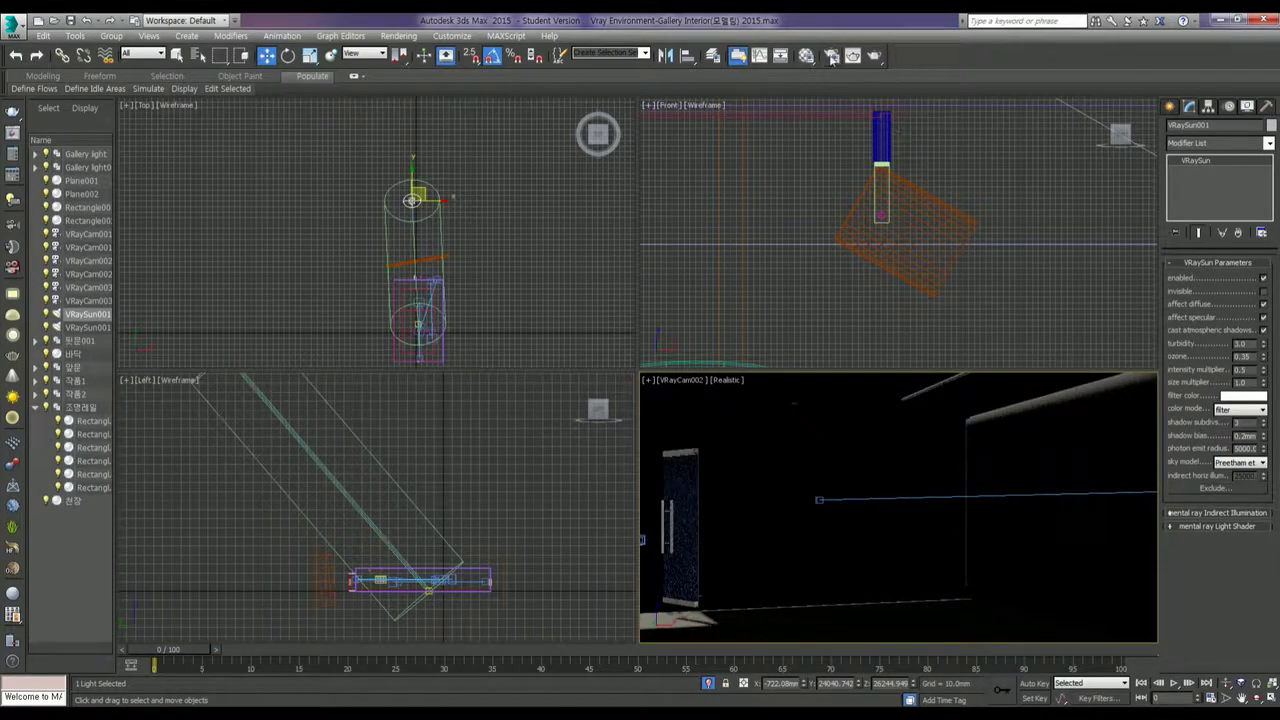
{"action": "key", "text": "F10"}
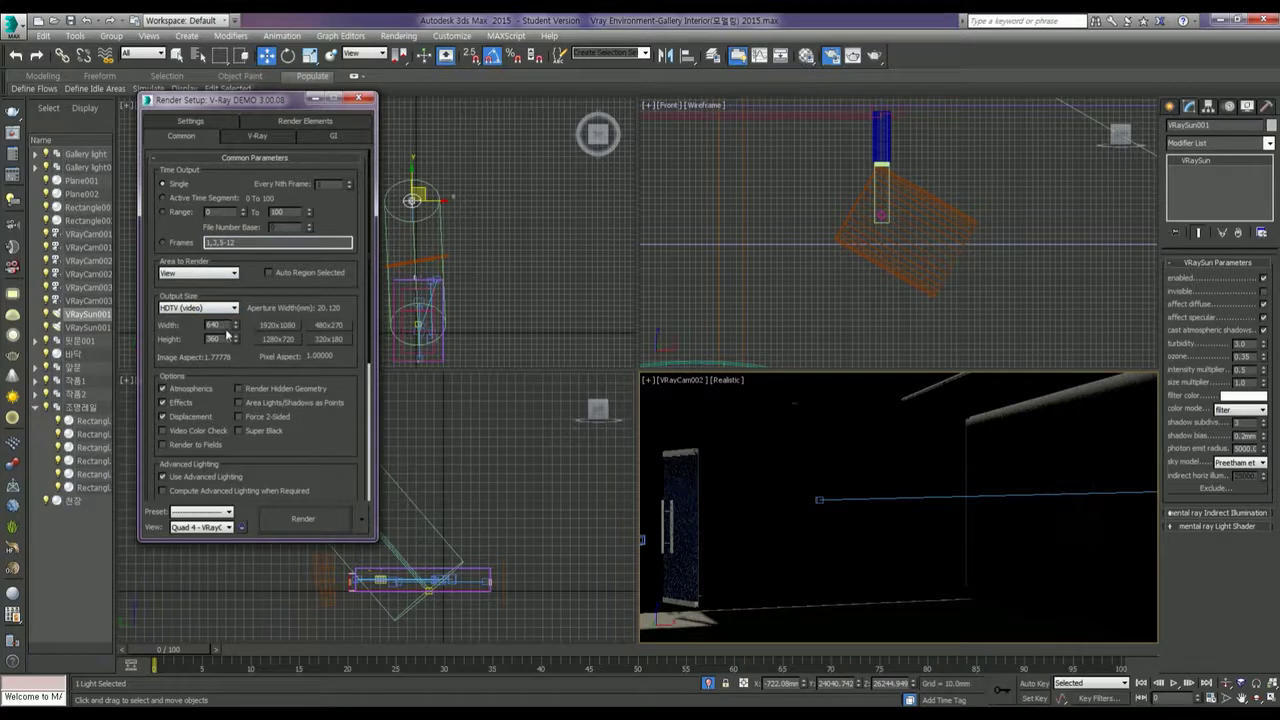
{"action": "type", "text": "64"}
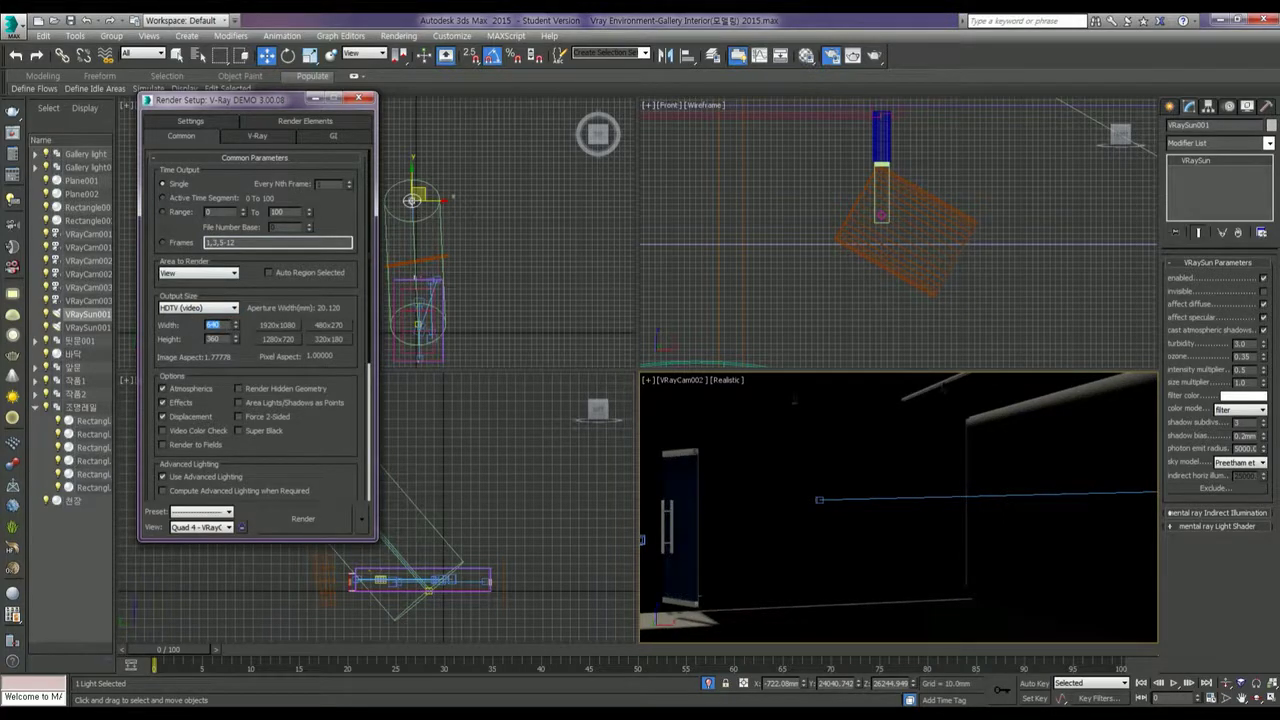
{"action": "left_click", "coordinate": [186, 309]}
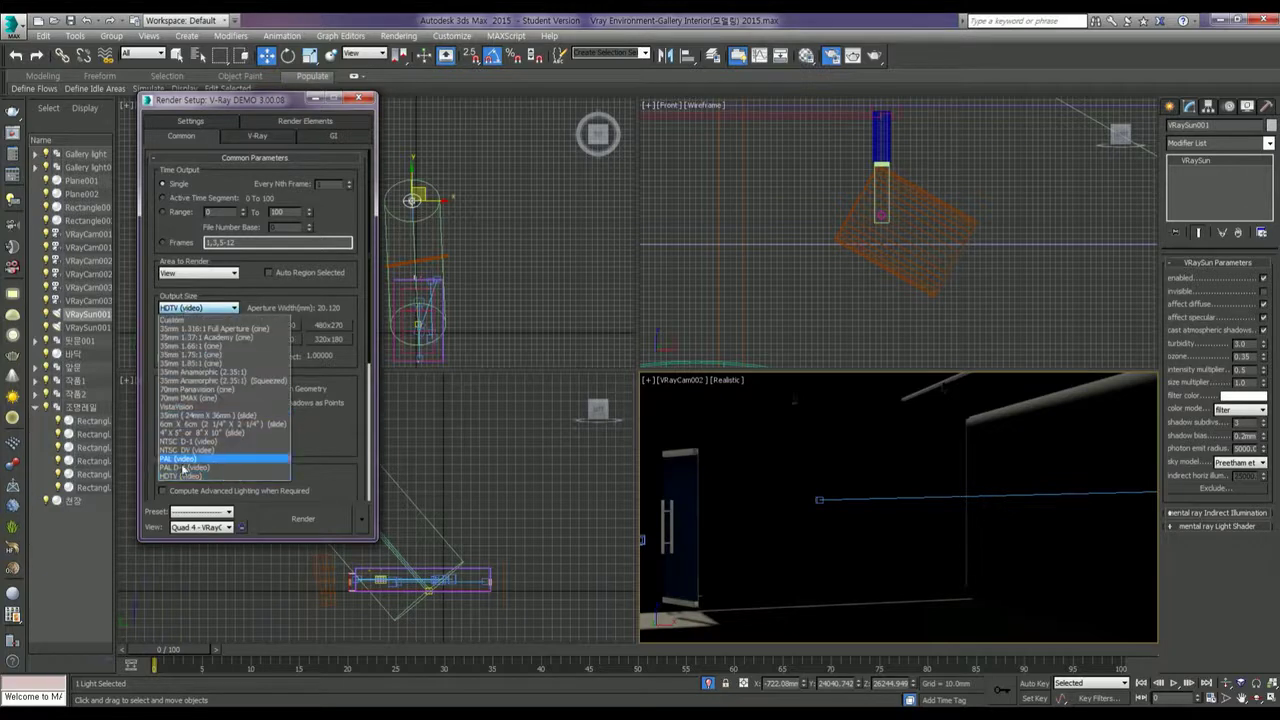
{"action": "left_click", "coordinate": [183, 478]}
{"action": "double_click", "coordinate": [215, 325]}
{"action": "type", "text": "16"}
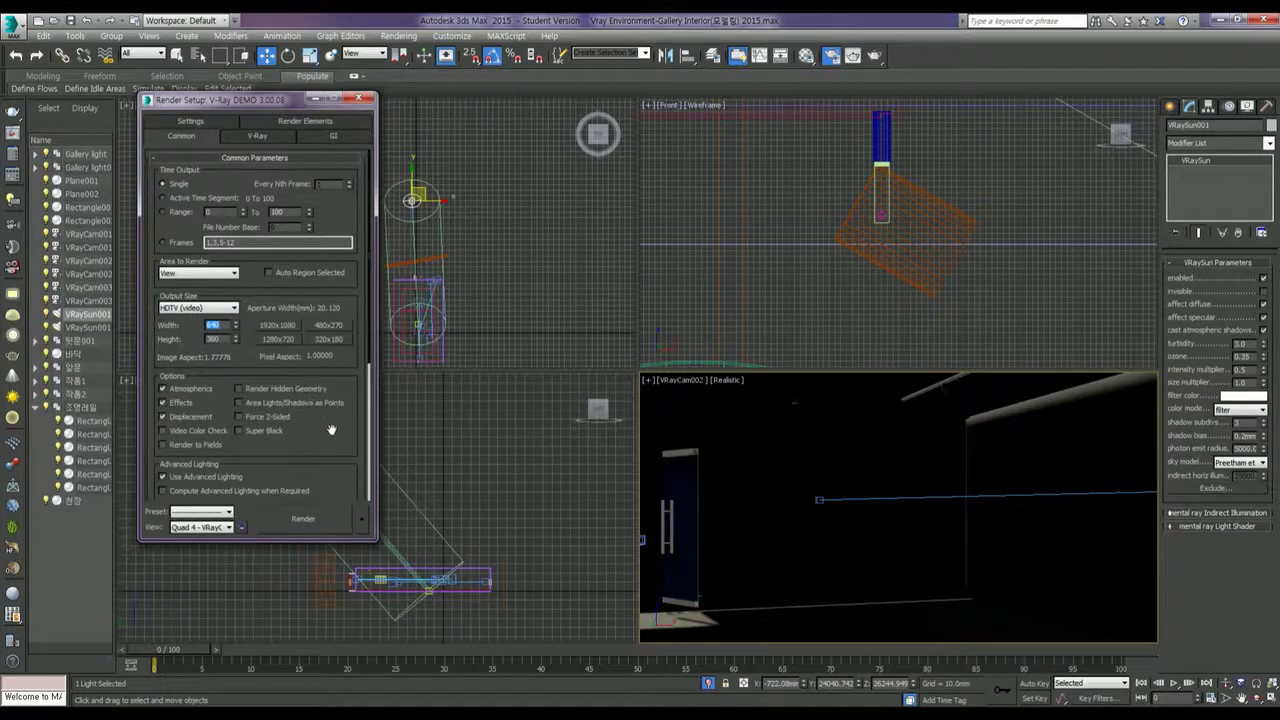
{"action": "scroll", "coordinate": [331, 432], "scroll_direction": "down", "scroll_amount": 2}
{"action": "scroll", "coordinate": [331, 432], "scroll_direction": "down", "scroll_amount": 3}
{"action": "left_click_drag", "start_coordinate": [282, 412], "coordinate": [287, 230]}
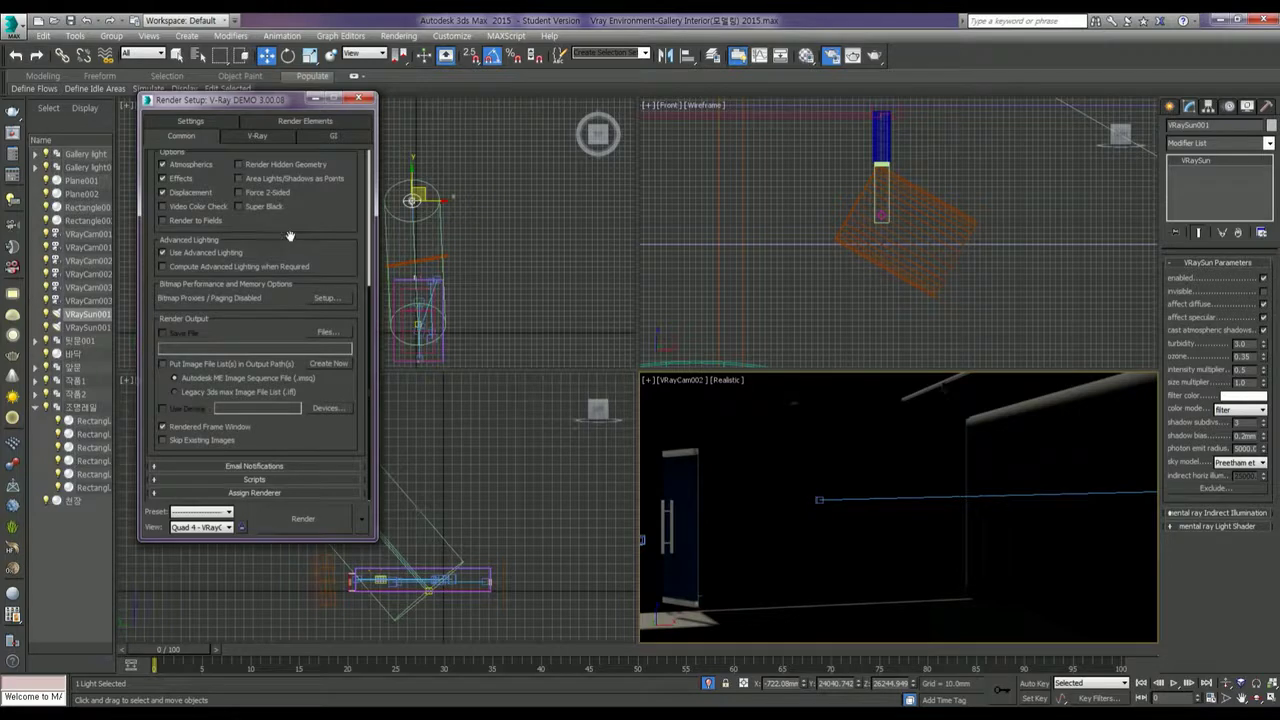
{"action": "left_click", "coordinate": [257, 135]}
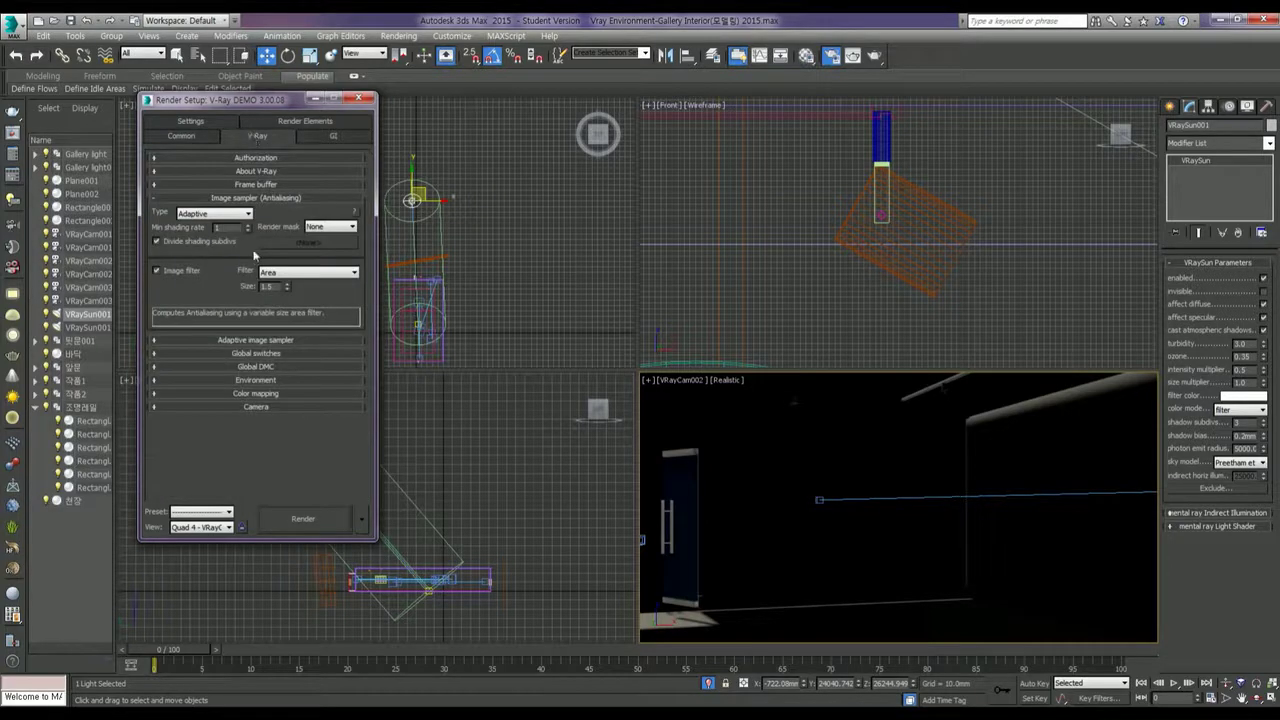
Step: Enable the GI environment override and instance the DefaultVRaySky map into its slot
{"action": "left_click", "coordinate": [268, 381]}
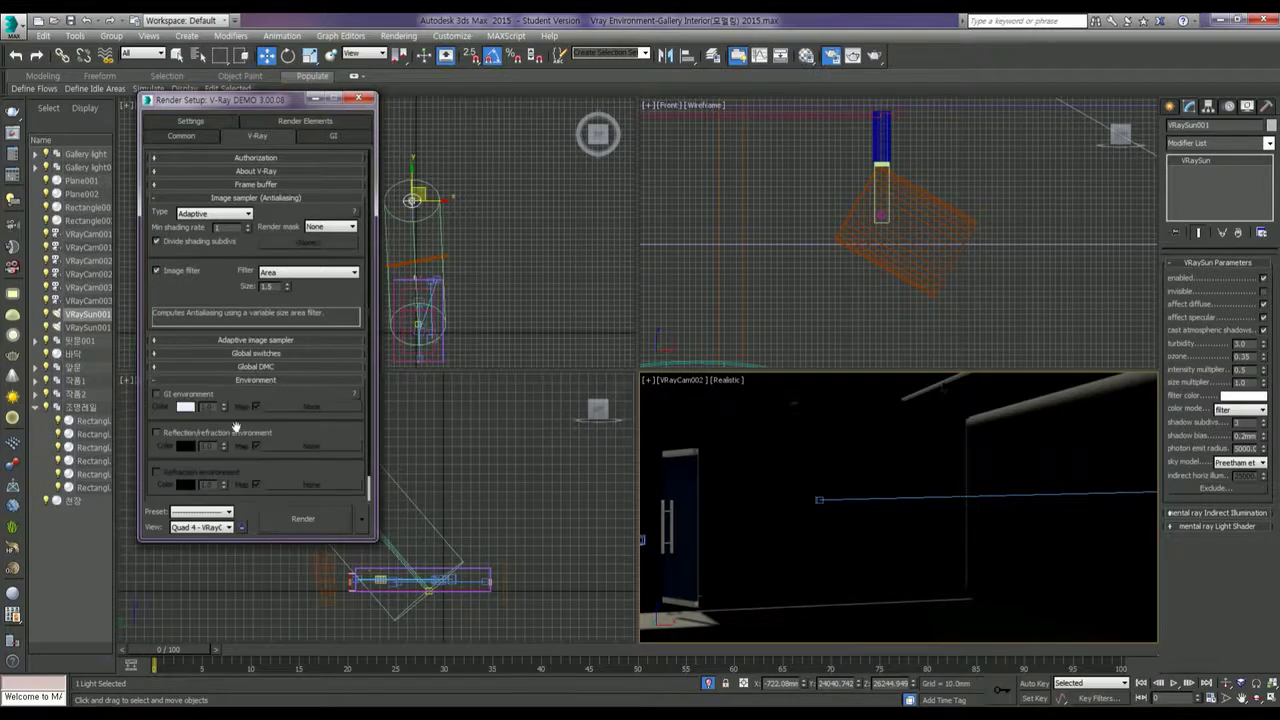
{"action": "left_click", "coordinate": [156, 394]}
{"action": "right_click", "coordinate": [489, 280]}
{"action": "key", "text": "8"}
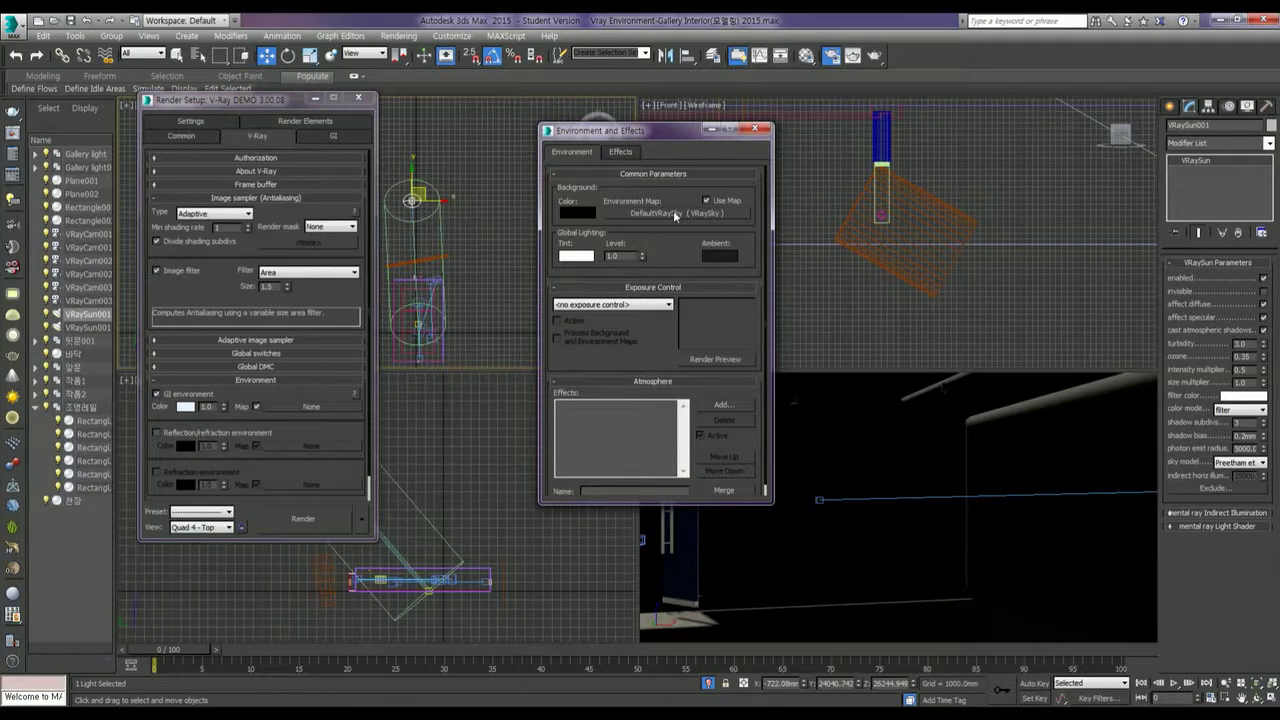
{"action": "mouse_move", "coordinate": [673, 210]}
{"action": "left_mouse_down"}
{"action": "mouse_move", "coordinate": [293, 401]}
{"action": "mouse_move", "coordinate": [294, 413]}
{"action": "left_mouse_up"}
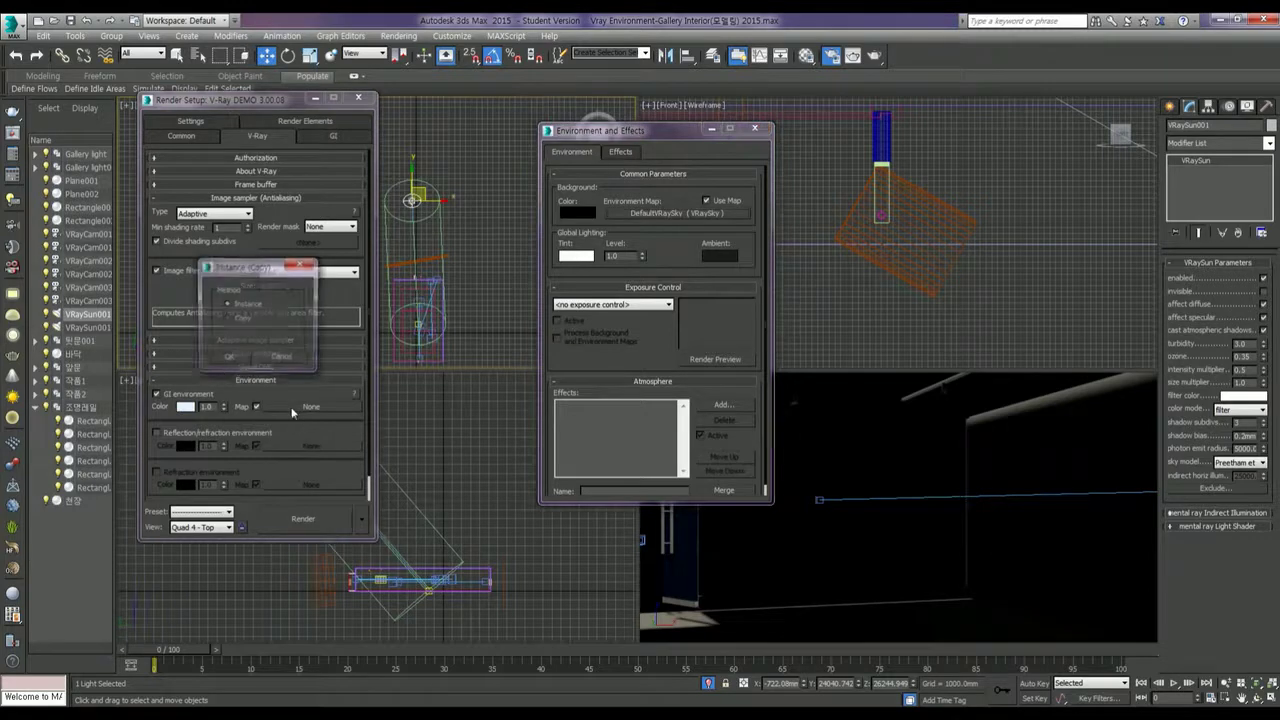
{"action": "left_click", "coordinate": [238, 359]}
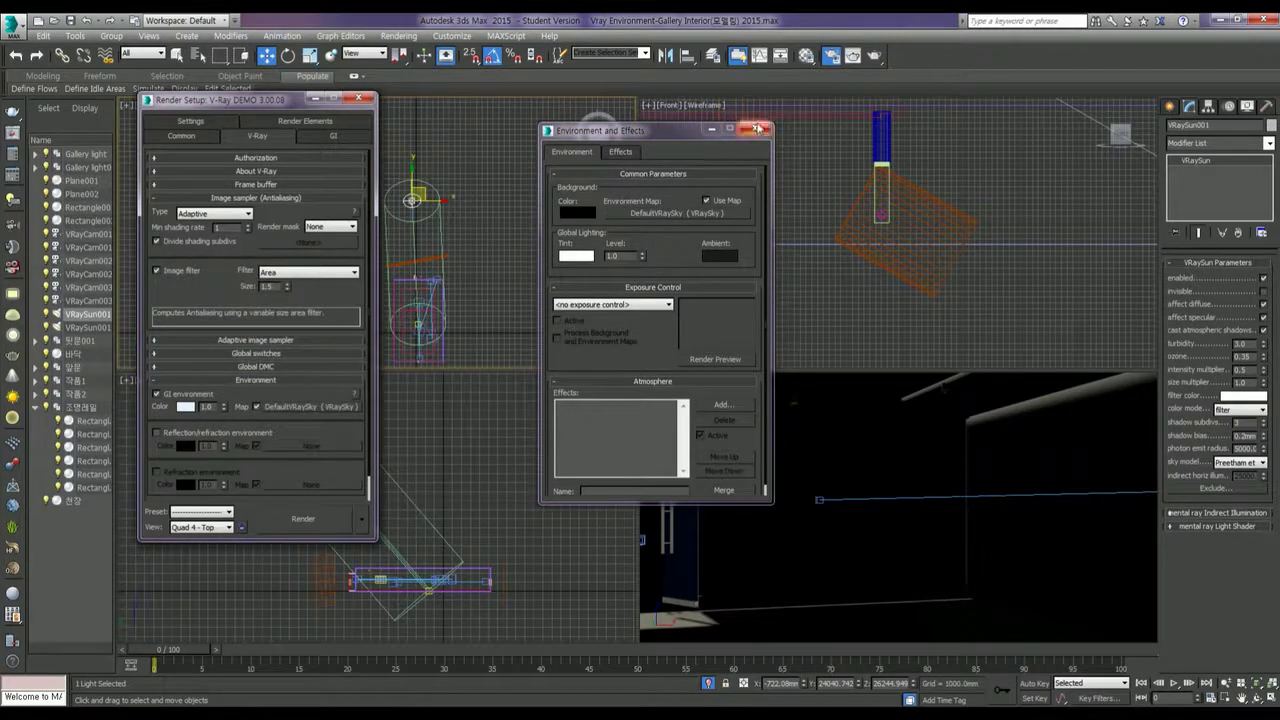
{"action": "left_click", "coordinate": [759, 129]}
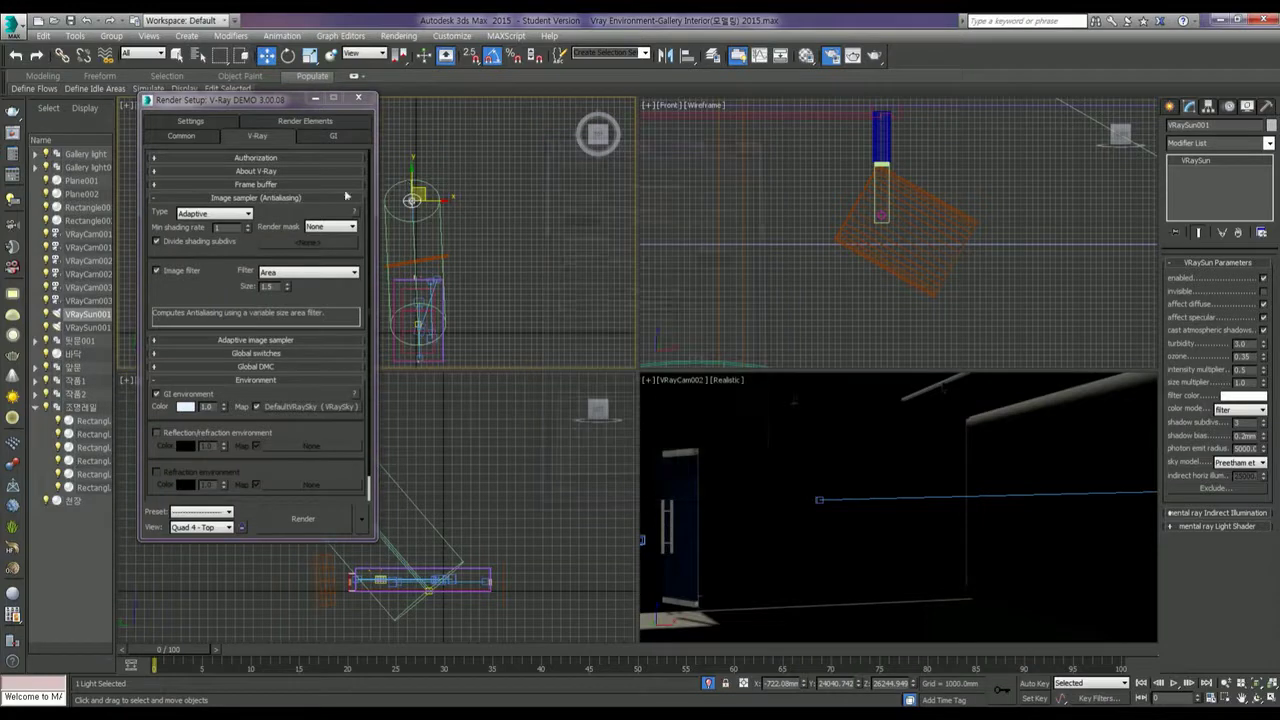
{"action": "left_click", "coordinate": [341, 138]}
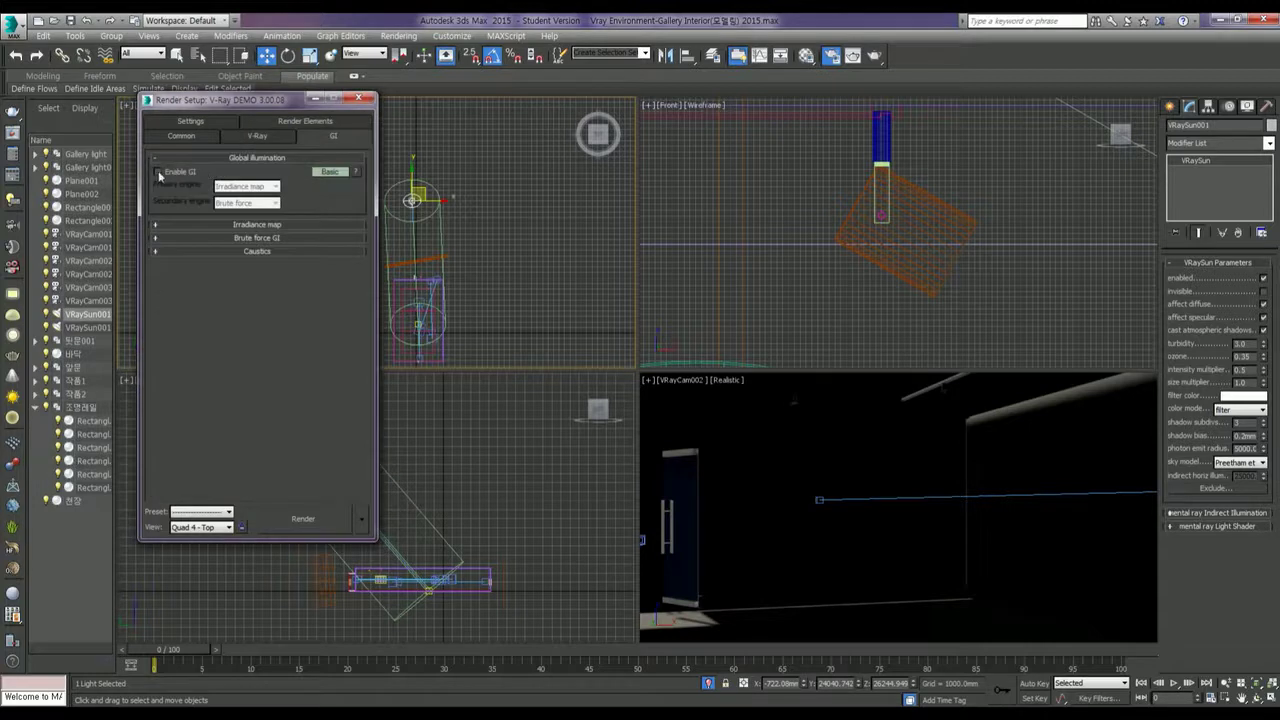
Step: Turn on GI with Light cache as secondary engine and irradiance map preset Very low
{"action": "left_click", "coordinate": [157, 172]}
{"action": "left_click", "coordinate": [327, 172]}
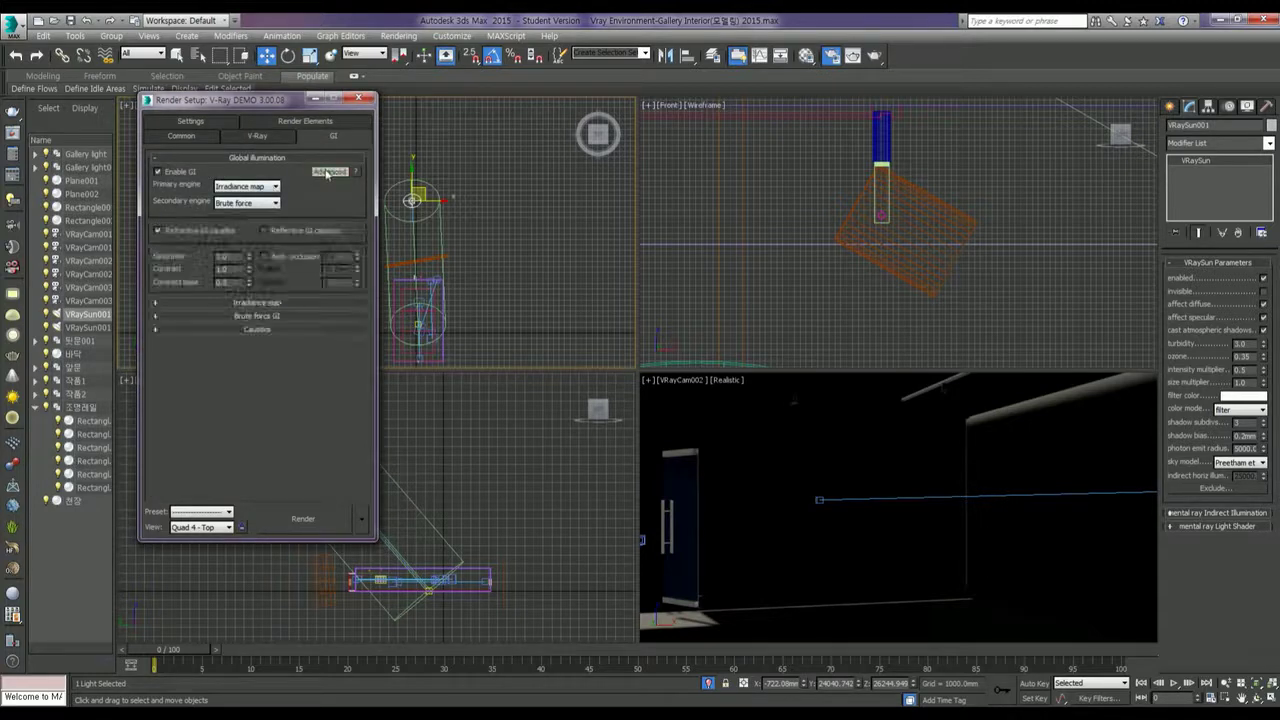
{"action": "left_click", "coordinate": [254, 204]}
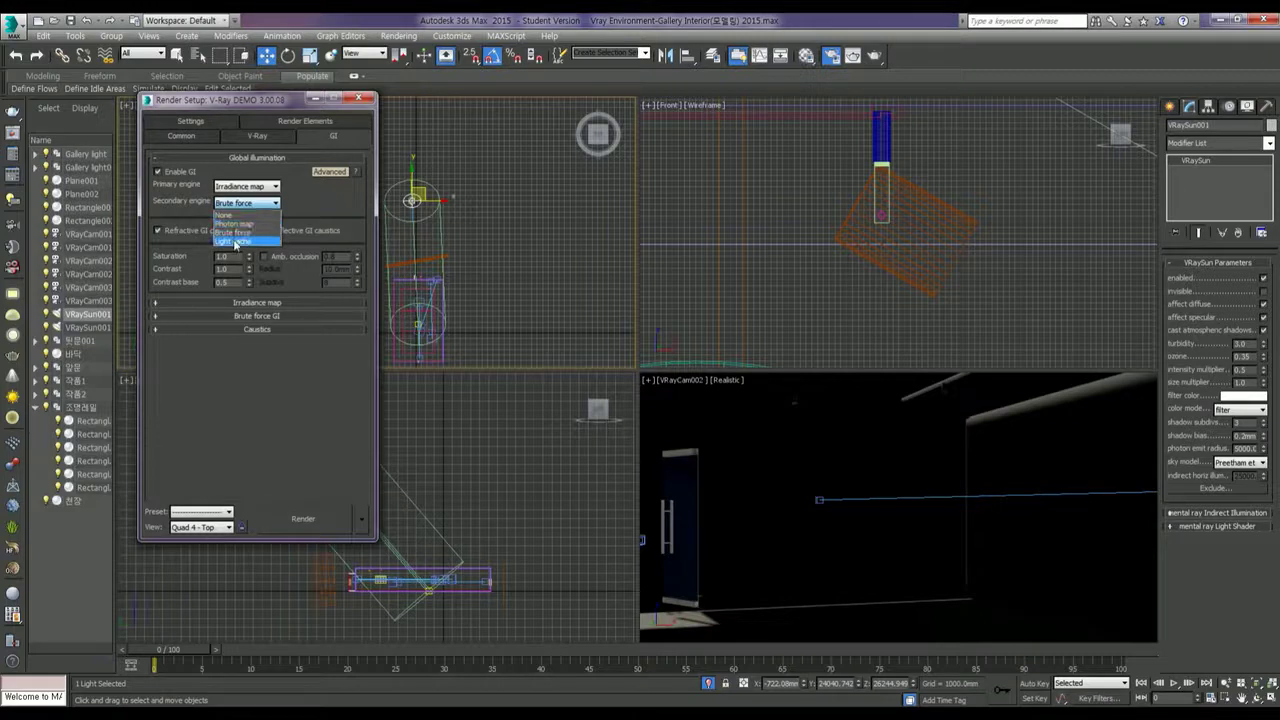
{"action": "left_click", "coordinate": [236, 242]}
{"action": "left_click", "coordinate": [196, 305]}
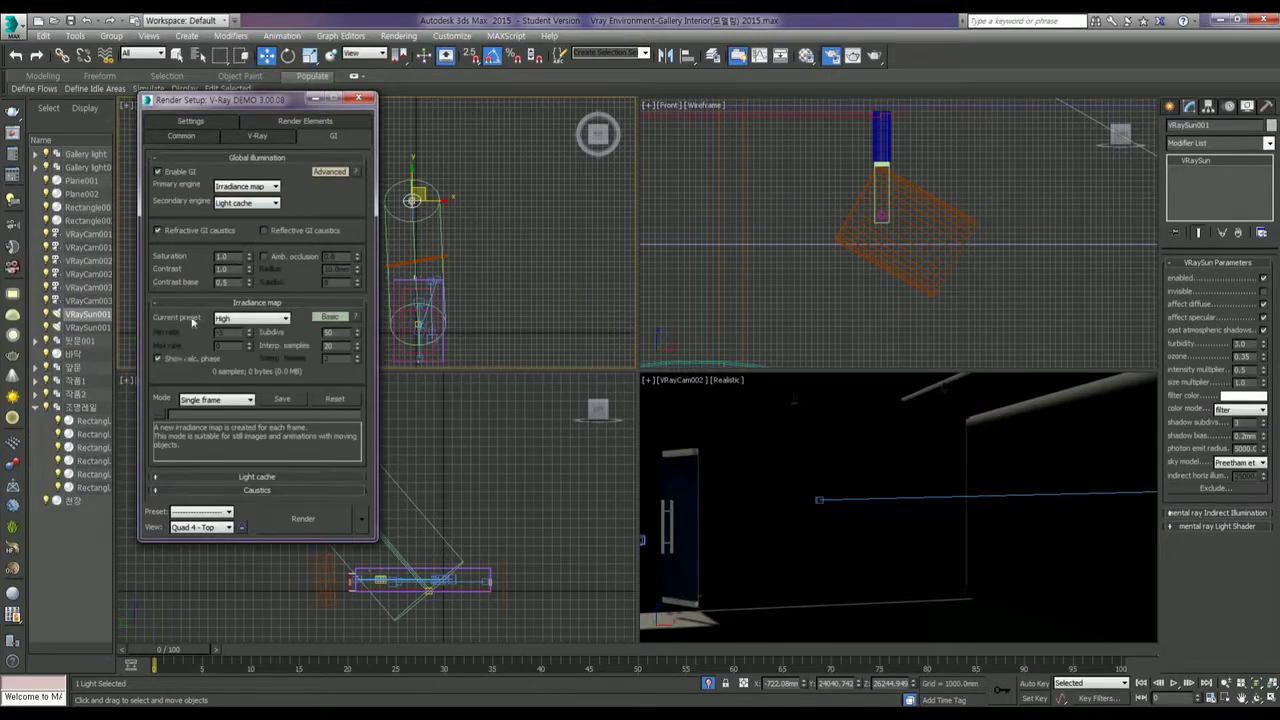
{"action": "left_click", "coordinate": [235, 319]}
{"action": "left_click", "coordinate": [232, 340]}
{"action": "left_click", "coordinate": [331, 317]}
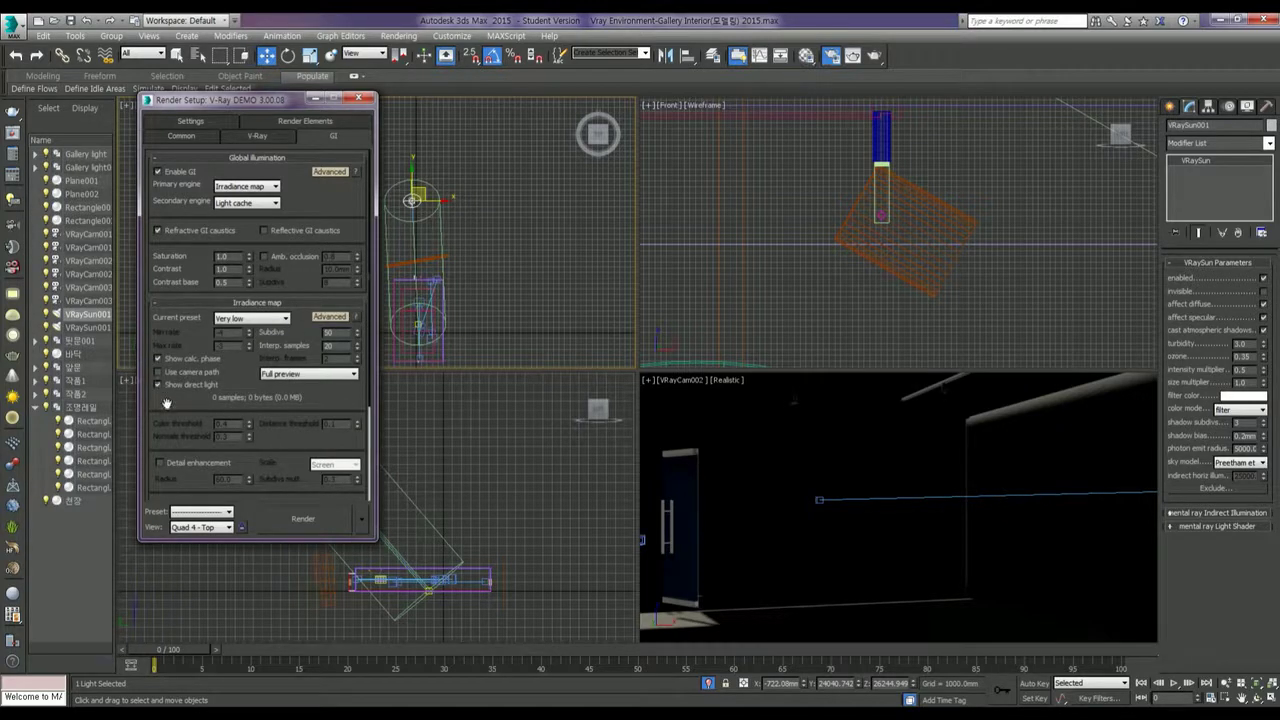
{"action": "scroll", "coordinate": [175, 410], "scroll_direction": "down", "scroll_amount": 3}
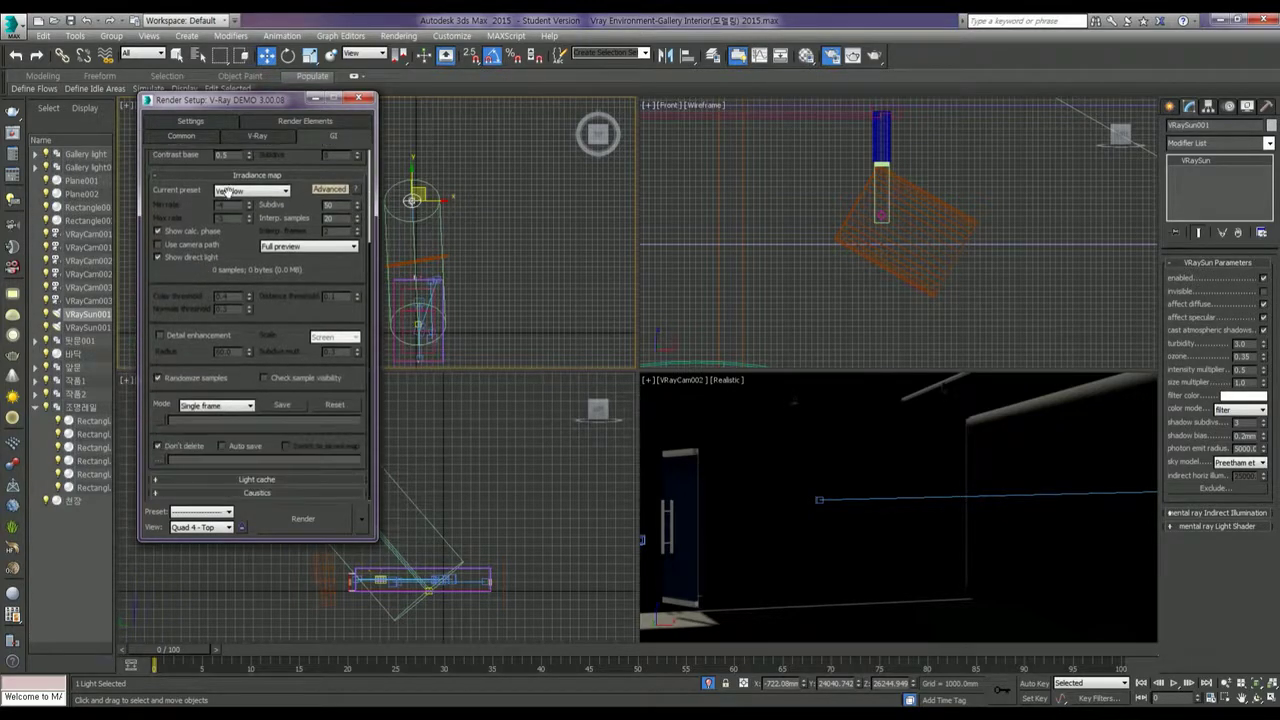
Step: Save the light cache as gallery interior 4.vrlmap and render the VRayCam002 view
{"action": "left_click", "coordinate": [262, 480]}
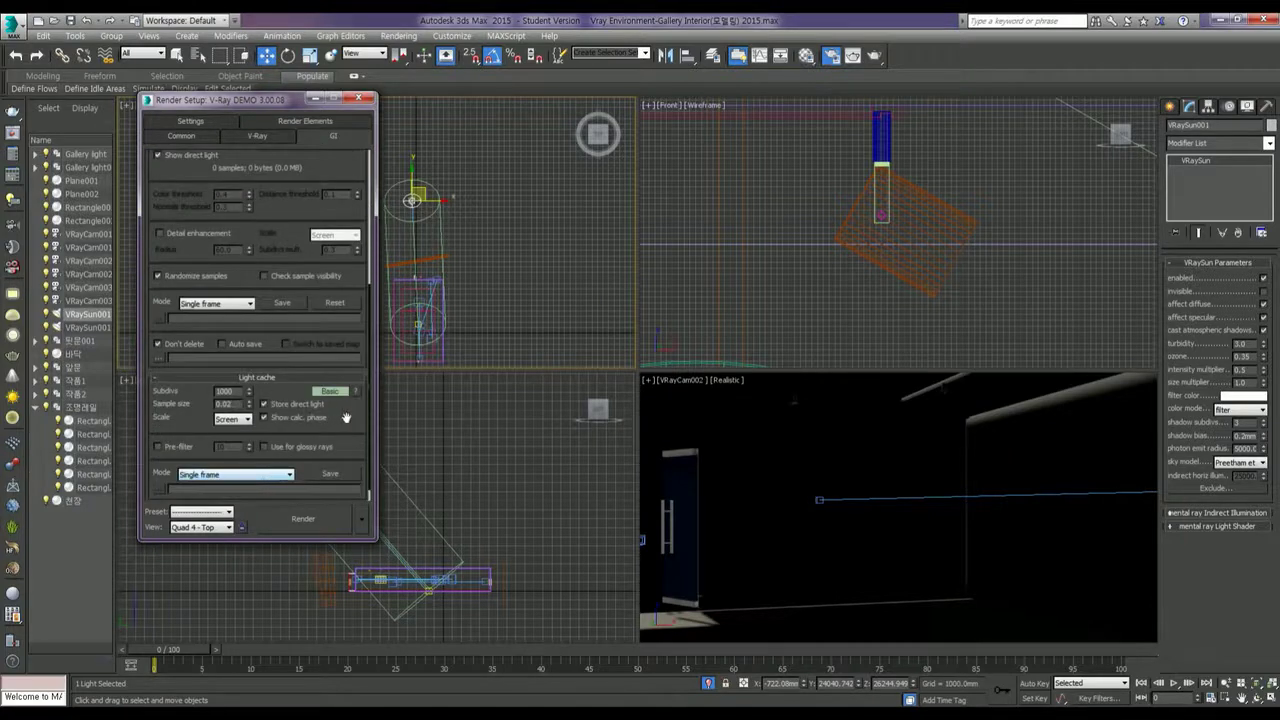
{"action": "scroll", "coordinate": [355, 330], "scroll_direction": "down", "scroll_amount": 1}
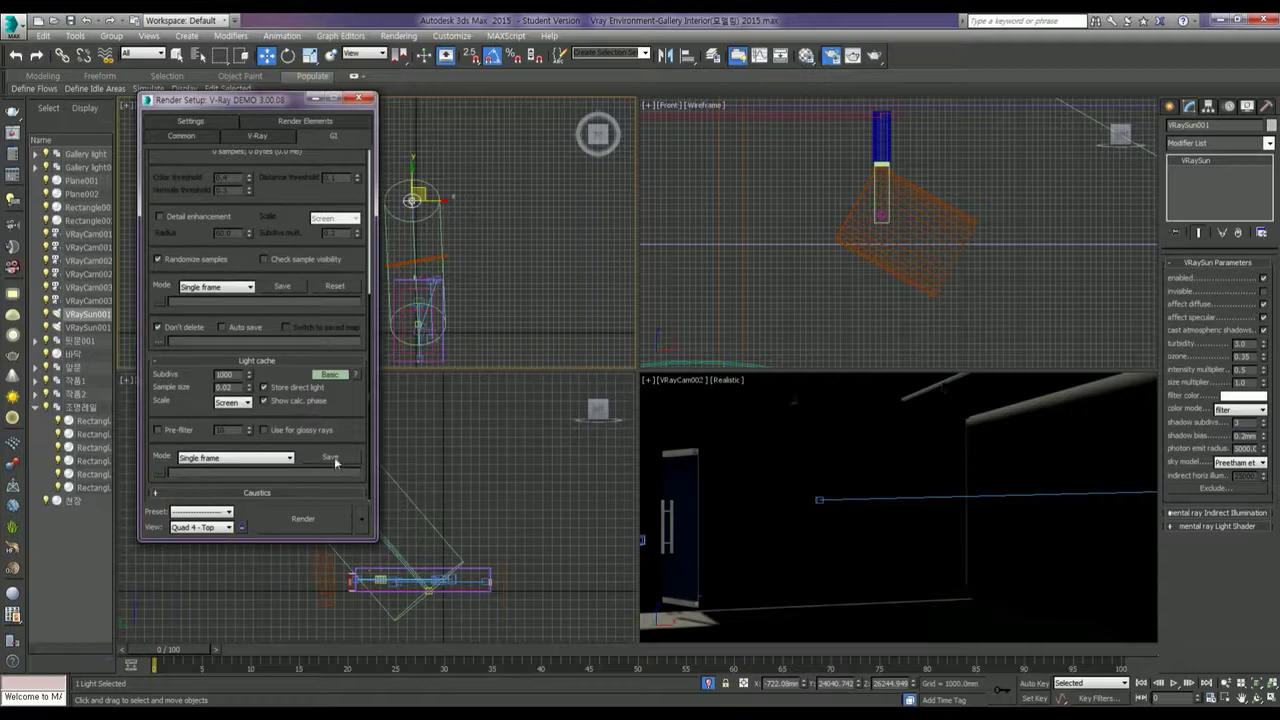
{"action": "left_click", "coordinate": [334, 457]}
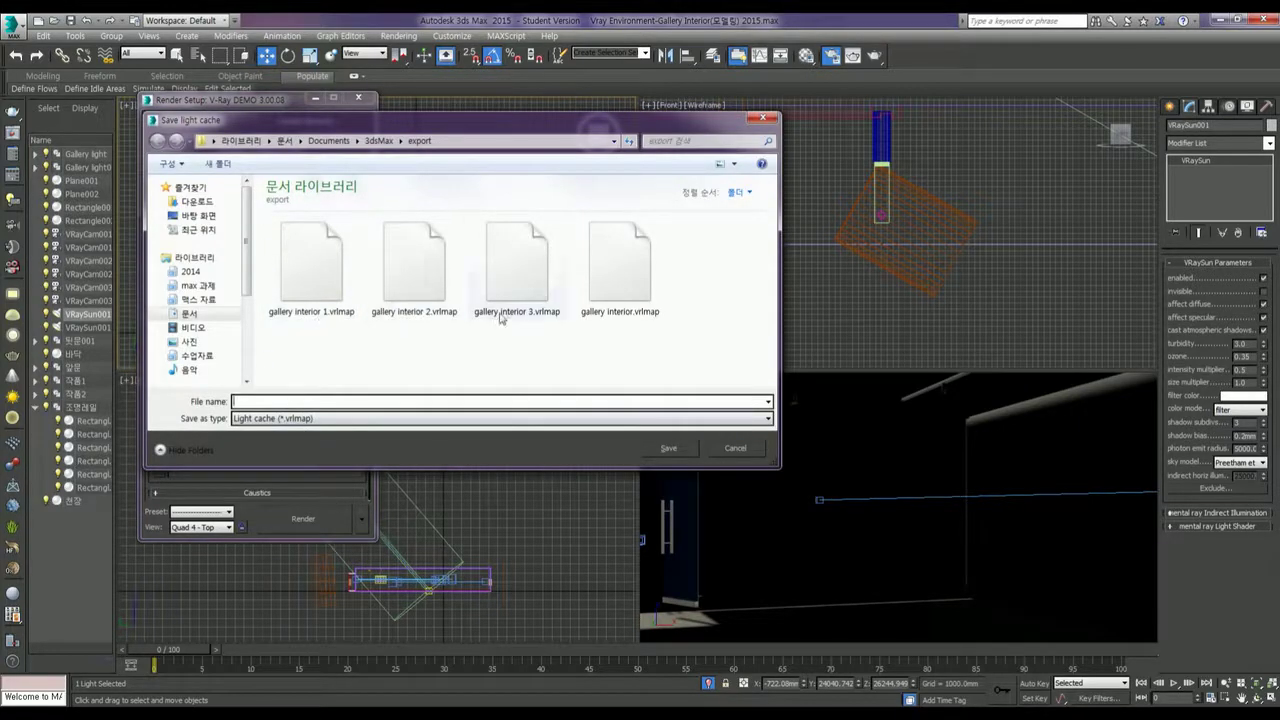
{"action": "left_click", "coordinate": [604, 321]}
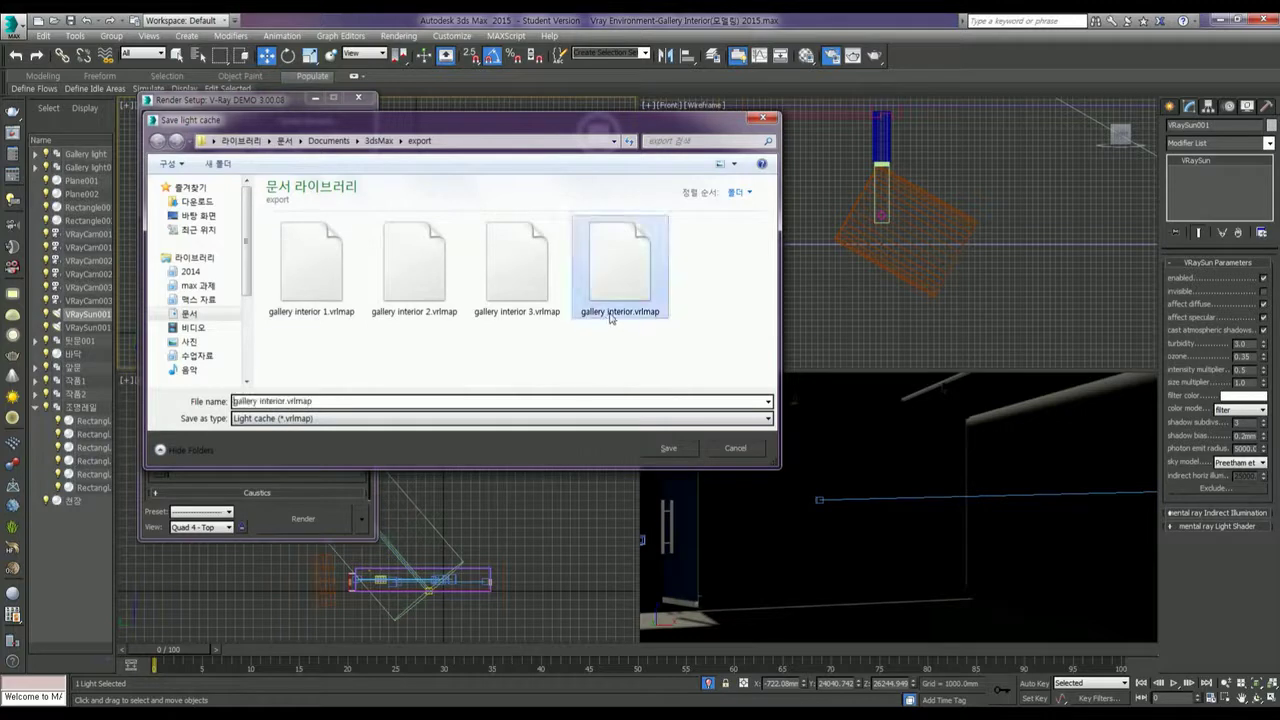
{"action": "left_click", "coordinate": [315, 399]}
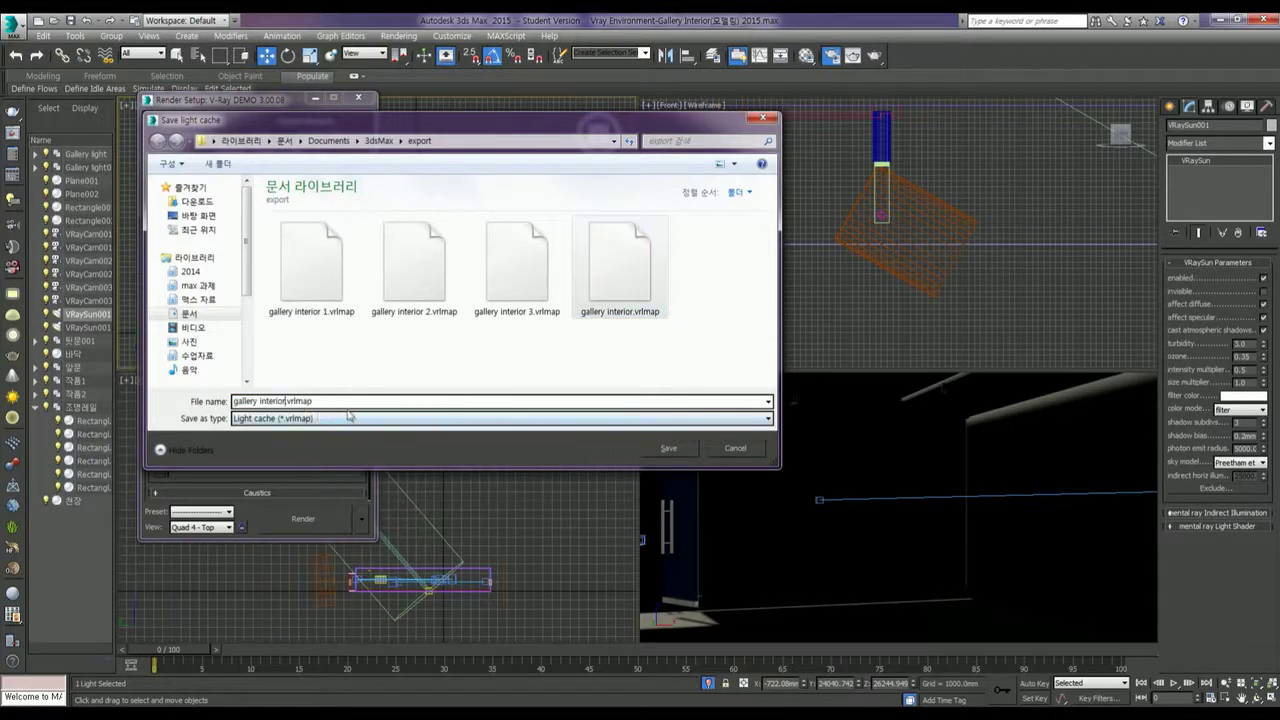
{"action": "type", "text": "4"}
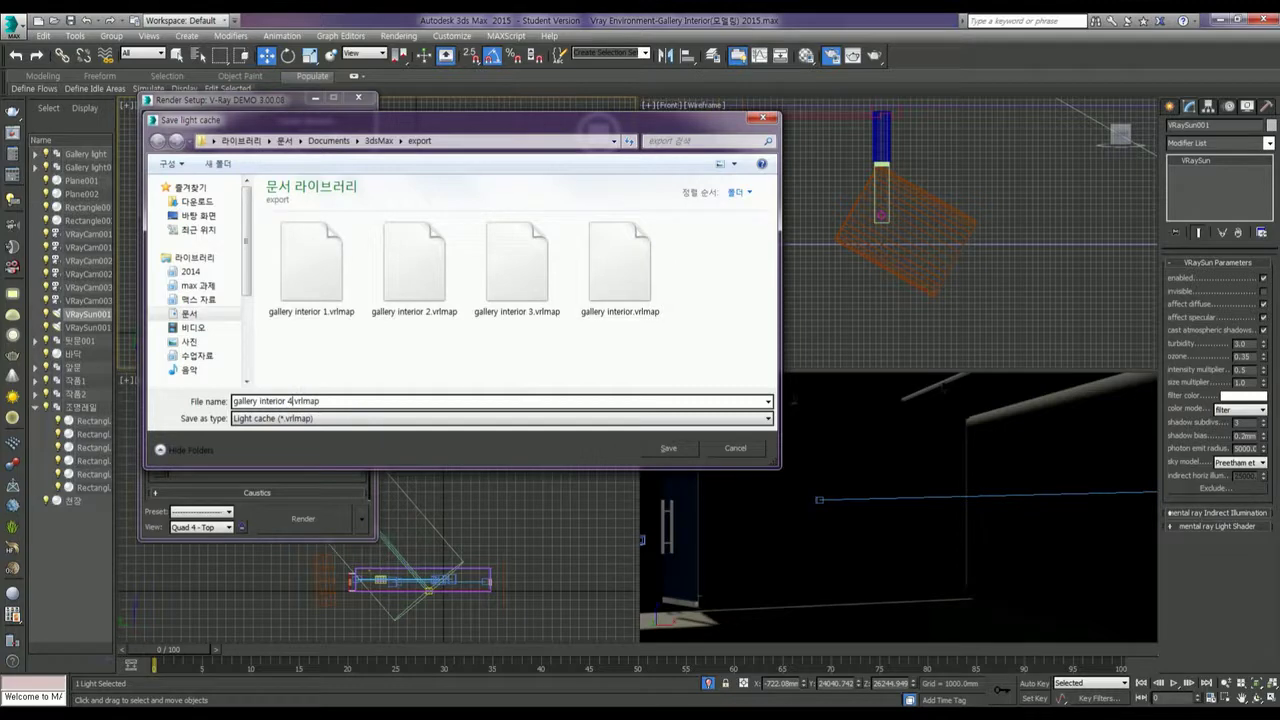
{"action": "key", "text": "Return"}
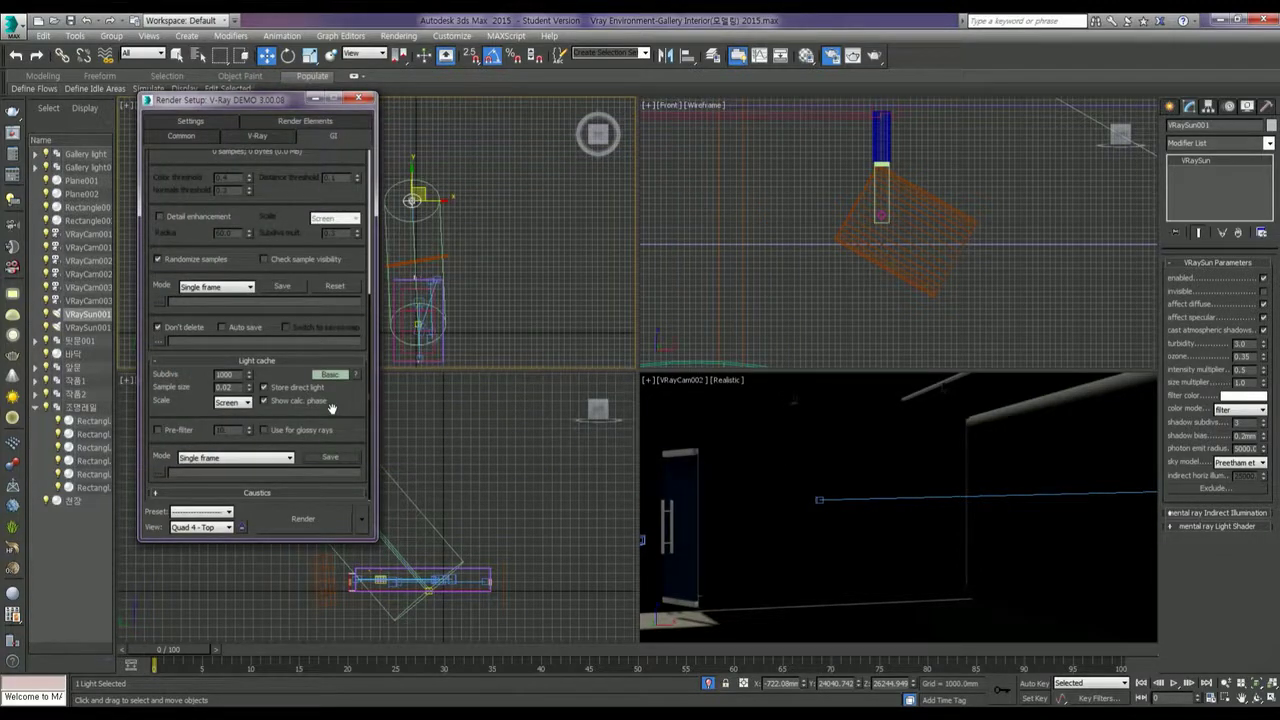
{"action": "right_click", "coordinate": [716, 458]}
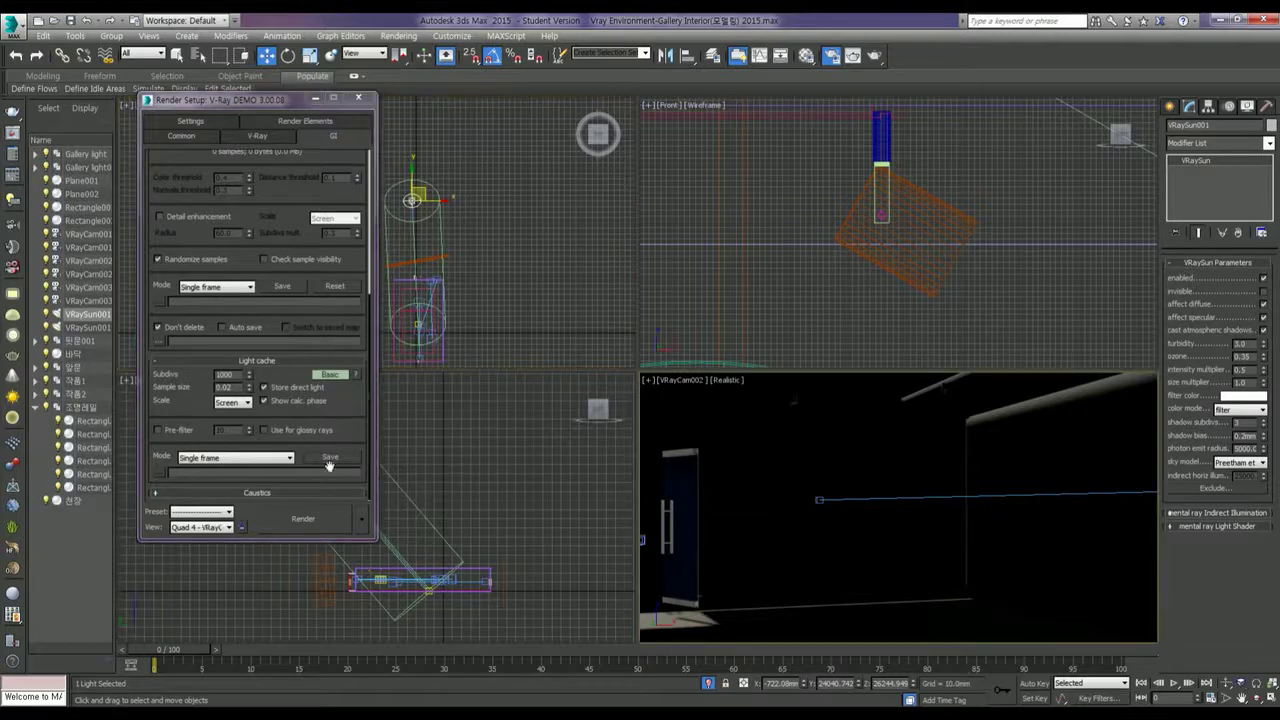
{"action": "left_click", "coordinate": [324, 516]}
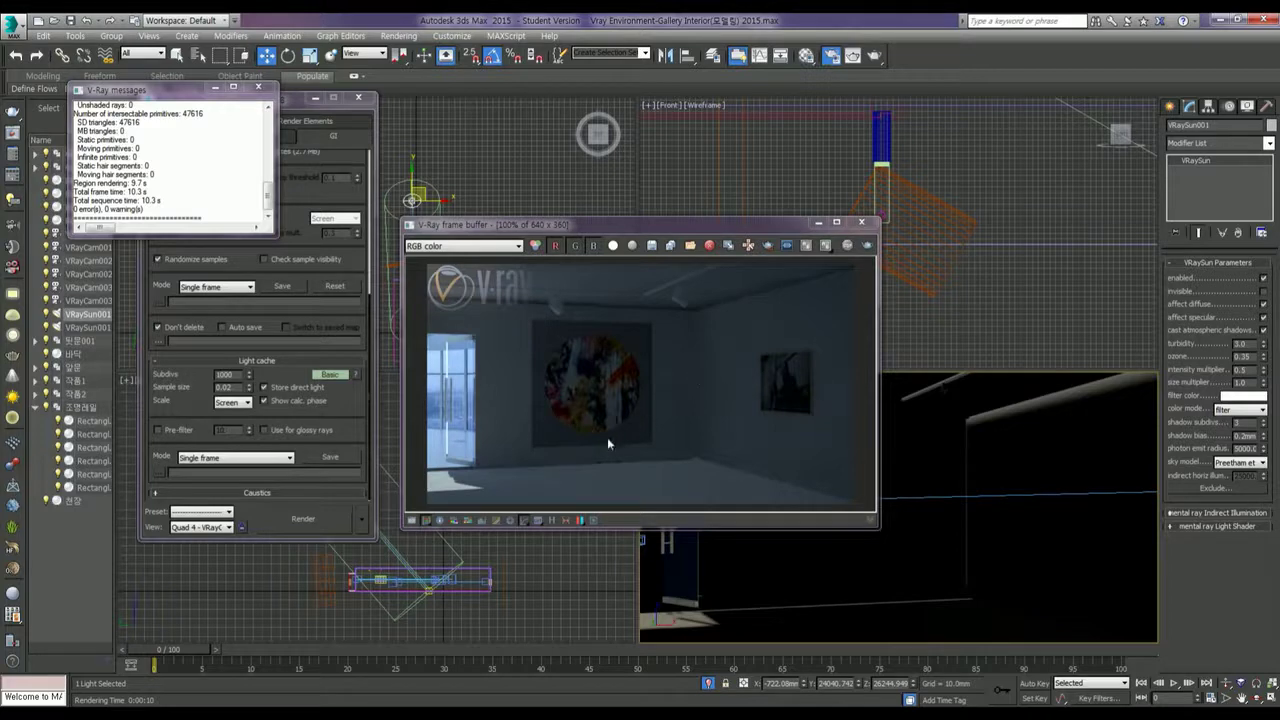
Step: Minimize the V-Ray frame buffer, V-Ray messages window and Render Setup dialog
{"action": "left_click", "coordinate": [817, 223]}
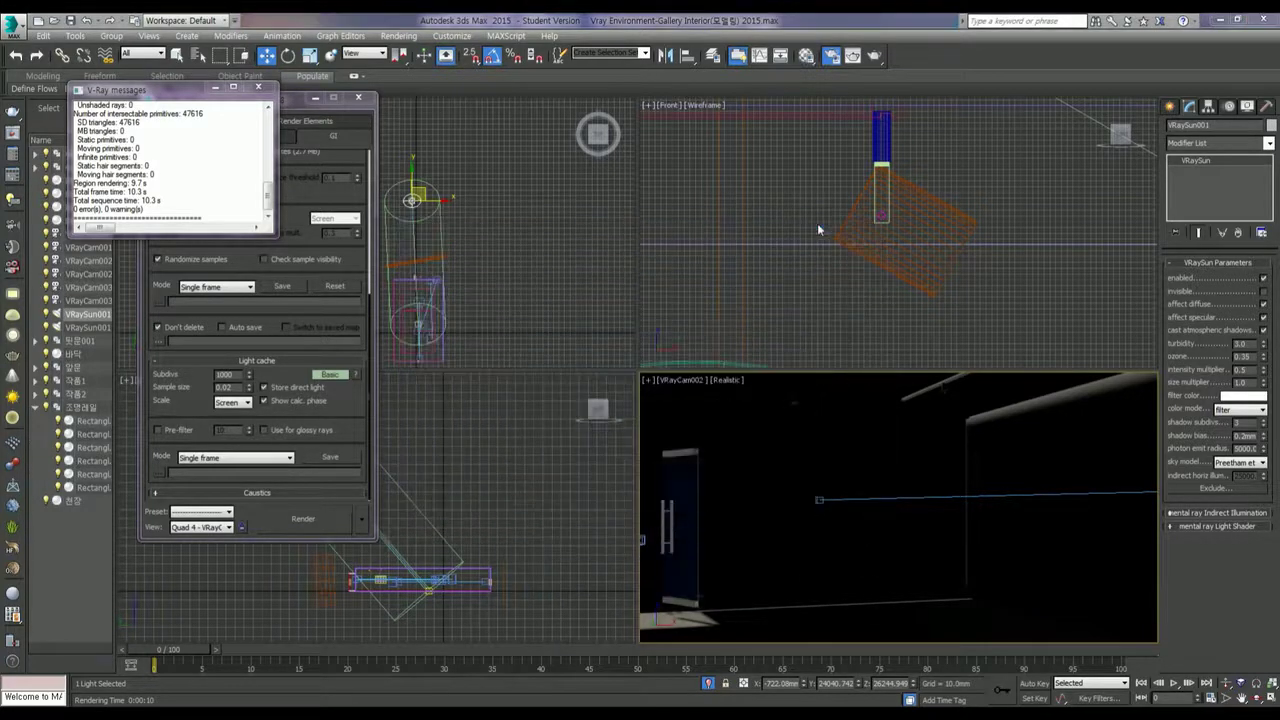
{"action": "left_click", "coordinate": [214, 88]}
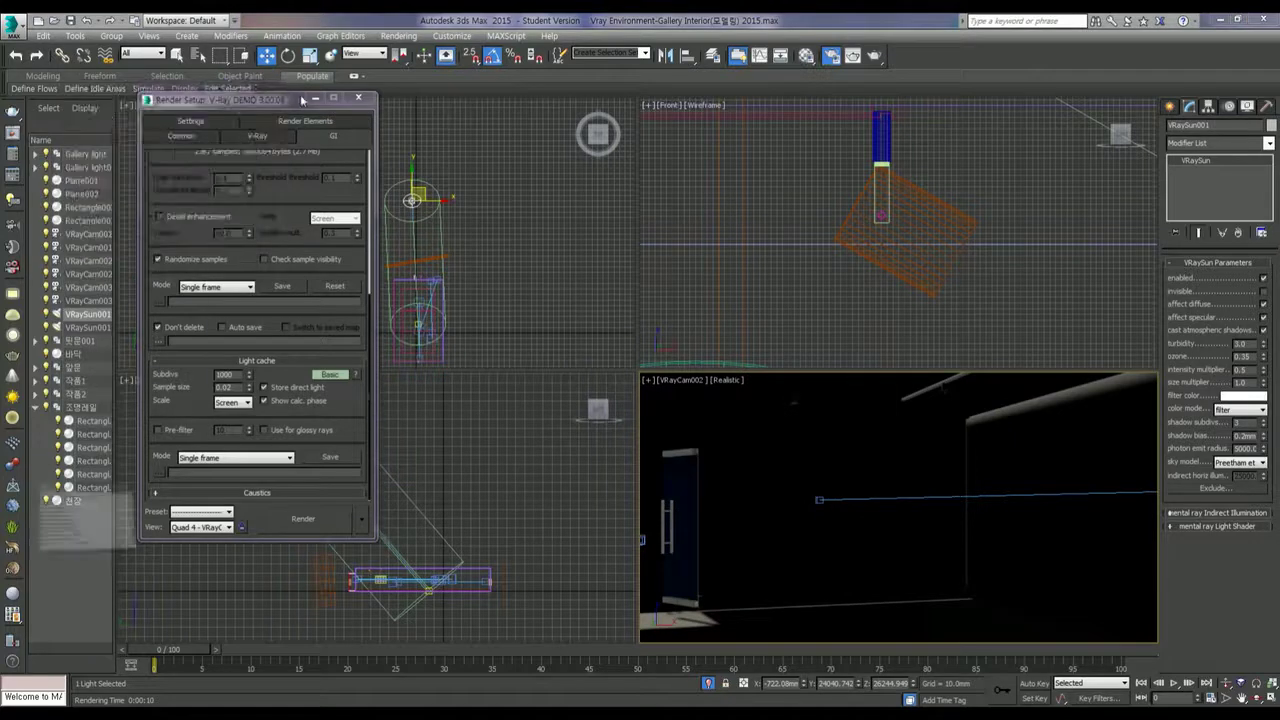
{"action": "left_click", "coordinate": [315, 98]}
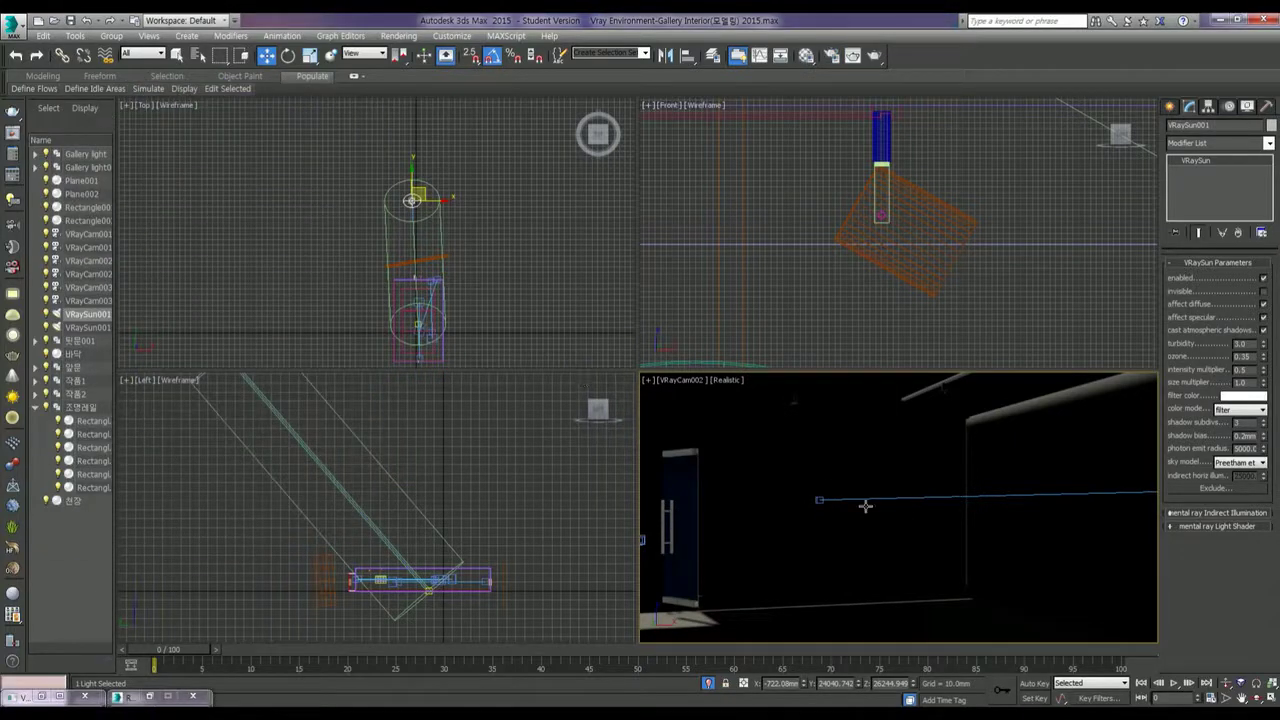
Step: Draw plane light VRayLight001 across the ceiling rectangle in the Top view and pick the ceiling for alignment
{"action": "left_click", "coordinate": [1171, 108]}
{"action": "left_click", "coordinate": [1192, 191]}
{"action": "middle_click_drag", "start_coordinate": [420, 314], "coordinate": [431, 218]}
{"action": "scroll", "coordinate": [431, 218], "scroll_direction": "up", "scroll_amount": 4}
{"action": "scroll", "coordinate": [431, 218], "scroll_direction": "down", "scroll_amount": 2}
{"action": "middle_click_drag", "start_coordinate": [431, 218], "coordinate": [368, 118]}
{"action": "left_click", "coordinate": [368, 116]}
{"action": "left_click_drag", "start_coordinate": [446, 213], "coordinate": [481, 320]}
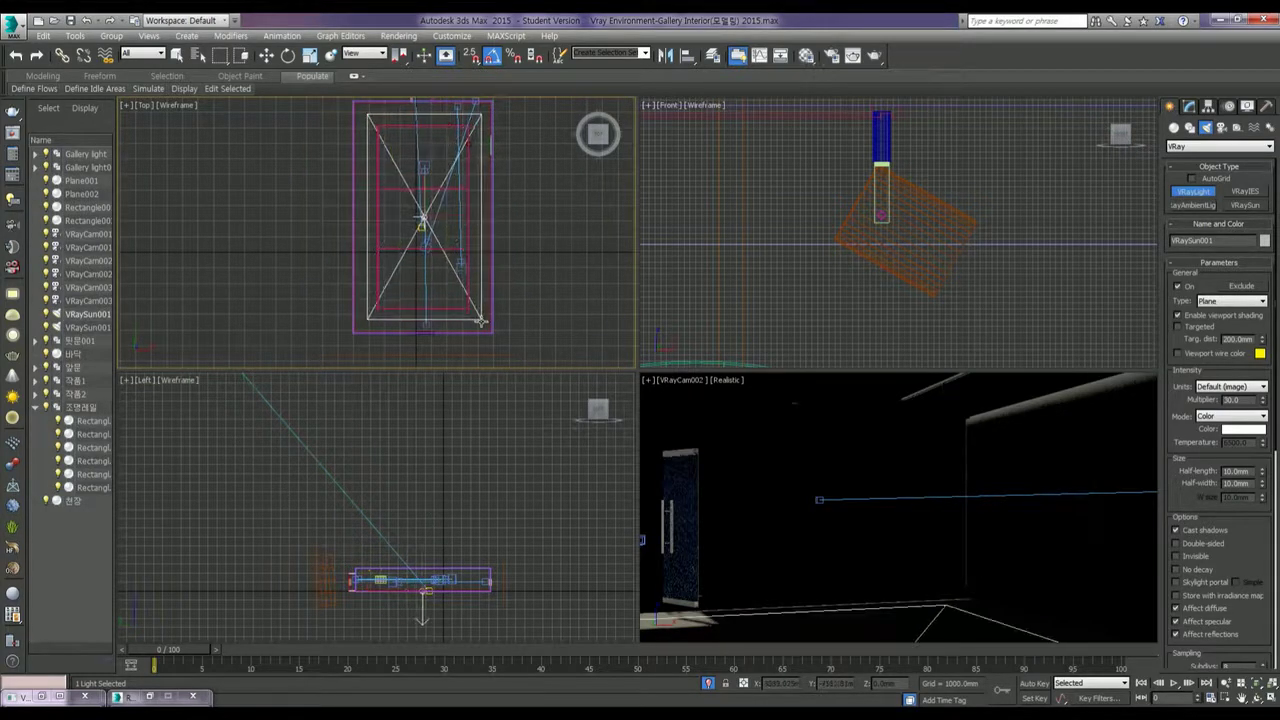
{"action": "left_click_drag", "start_coordinate": [481, 320], "coordinate": [501, 339]}
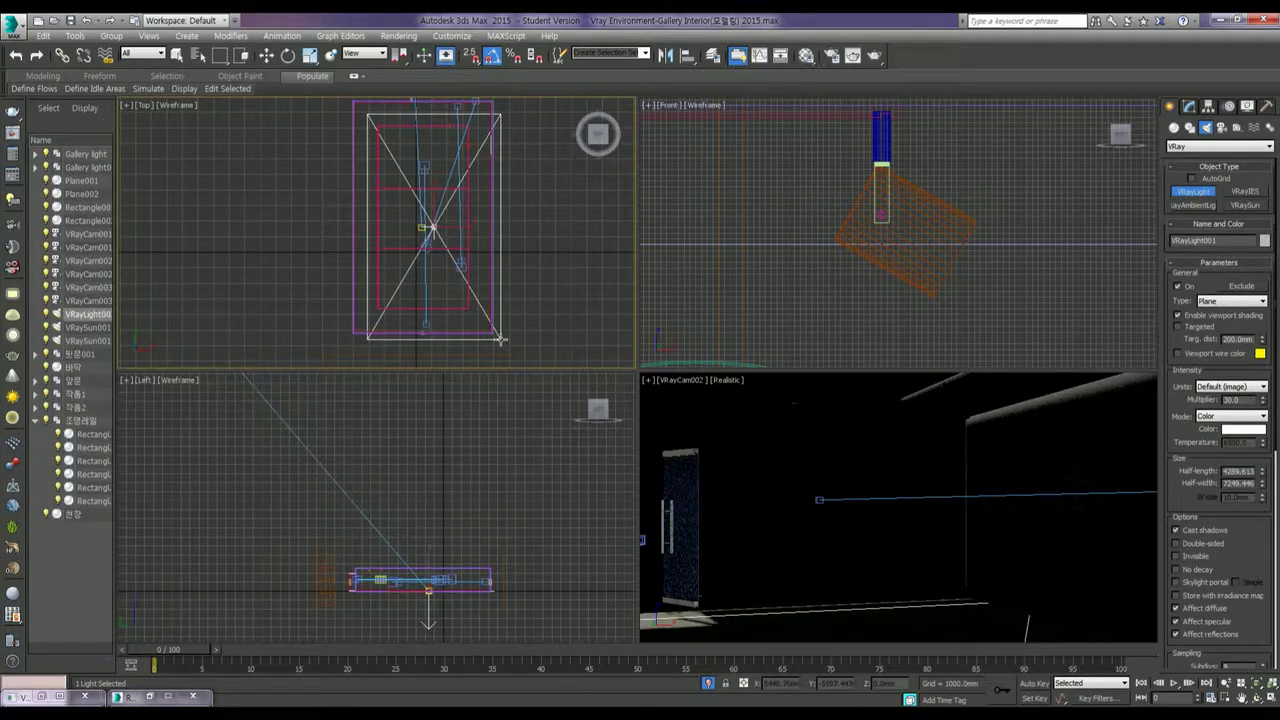
{"action": "key", "text": "w"}
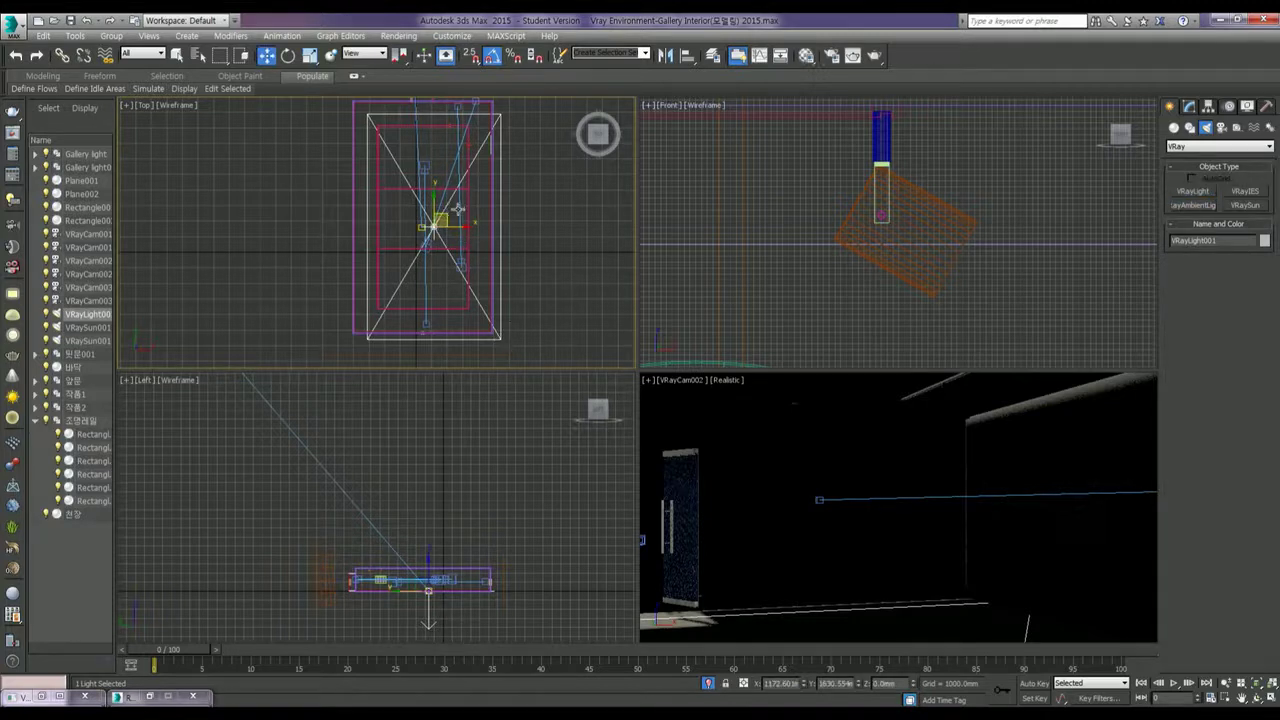
{"action": "key", "text": "q"}
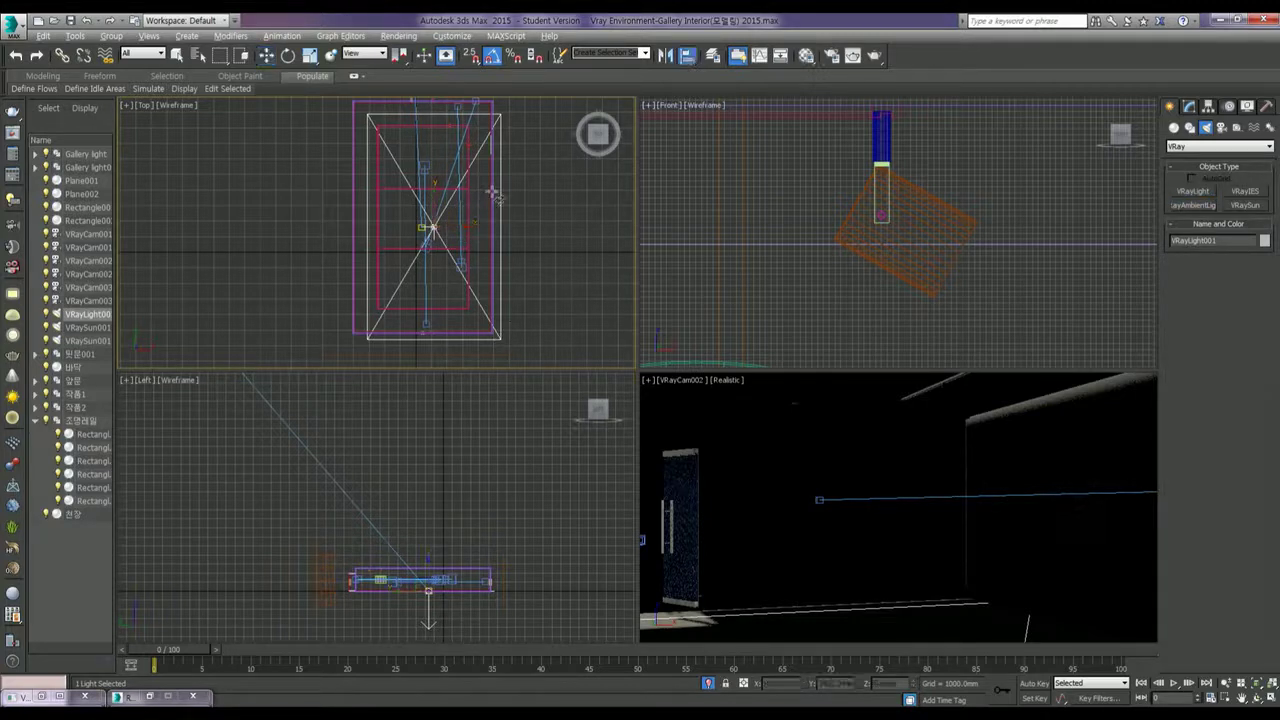
{"action": "left_click", "coordinate": [492, 191]}
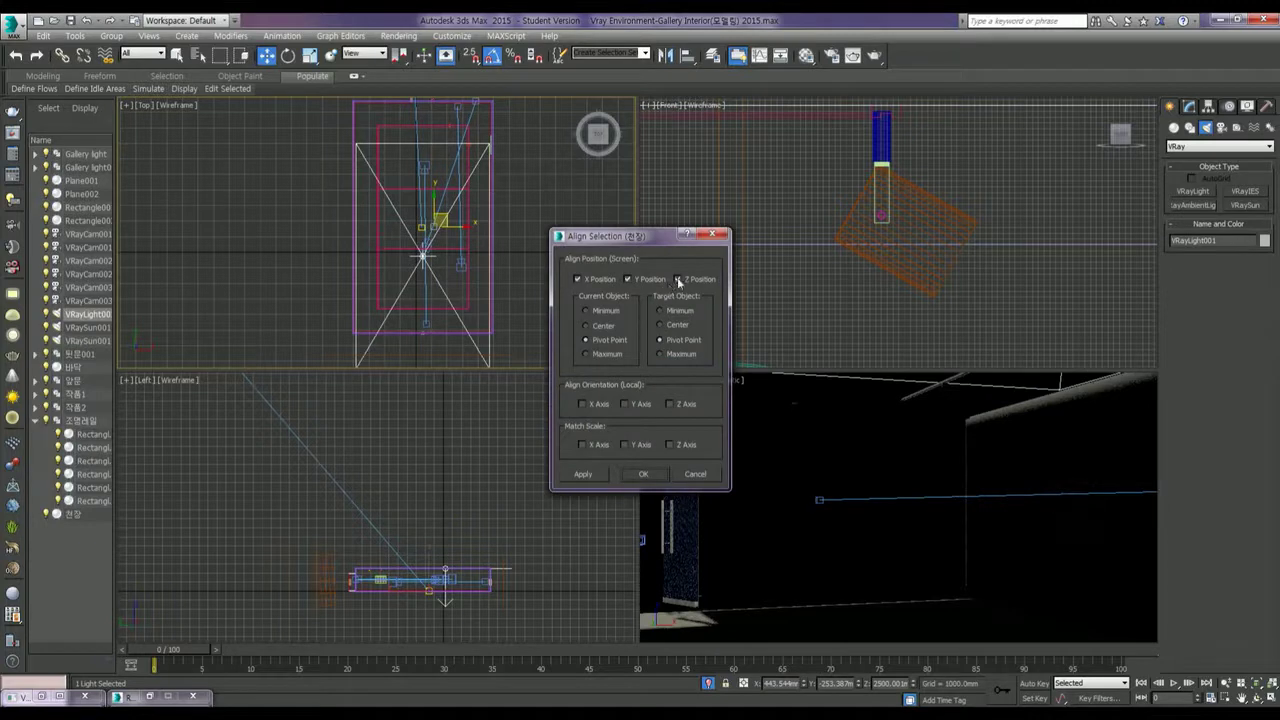
Step: Align VRayLight001 centre-to-centre with the ceiling object
{"action": "left_click", "coordinate": [614, 328]}
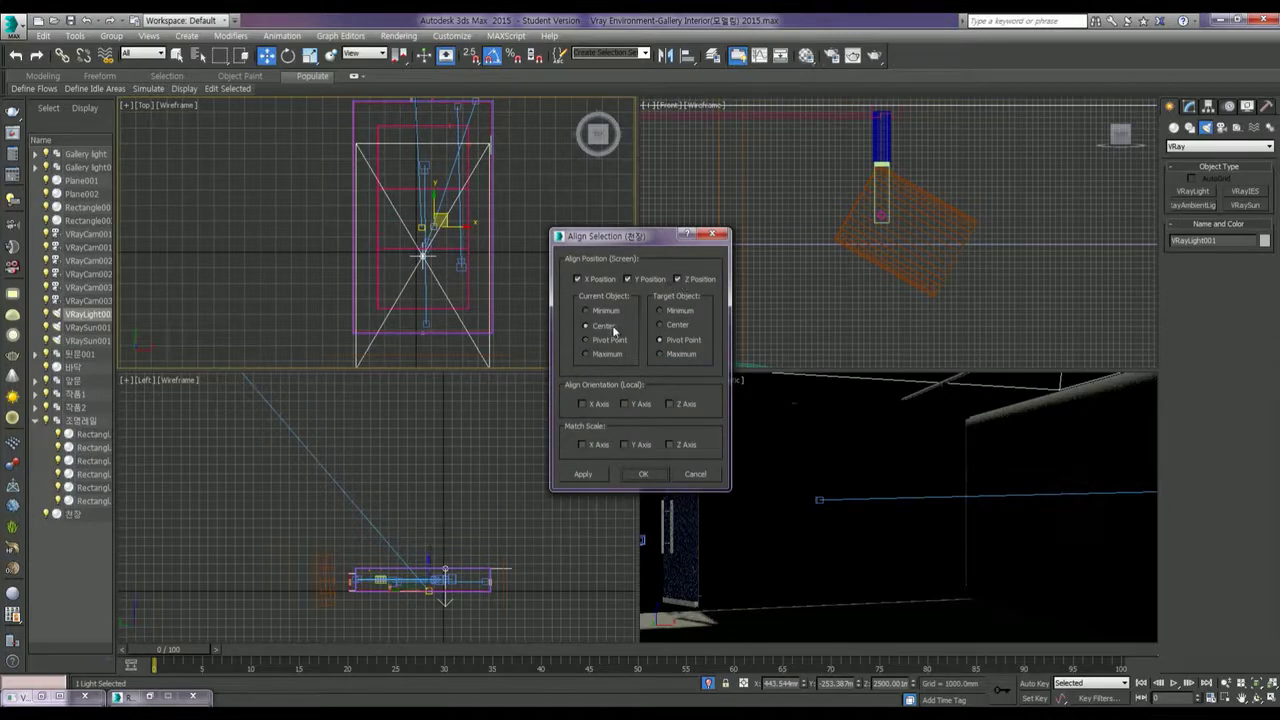
{"action": "left_click", "coordinate": [674, 330]}
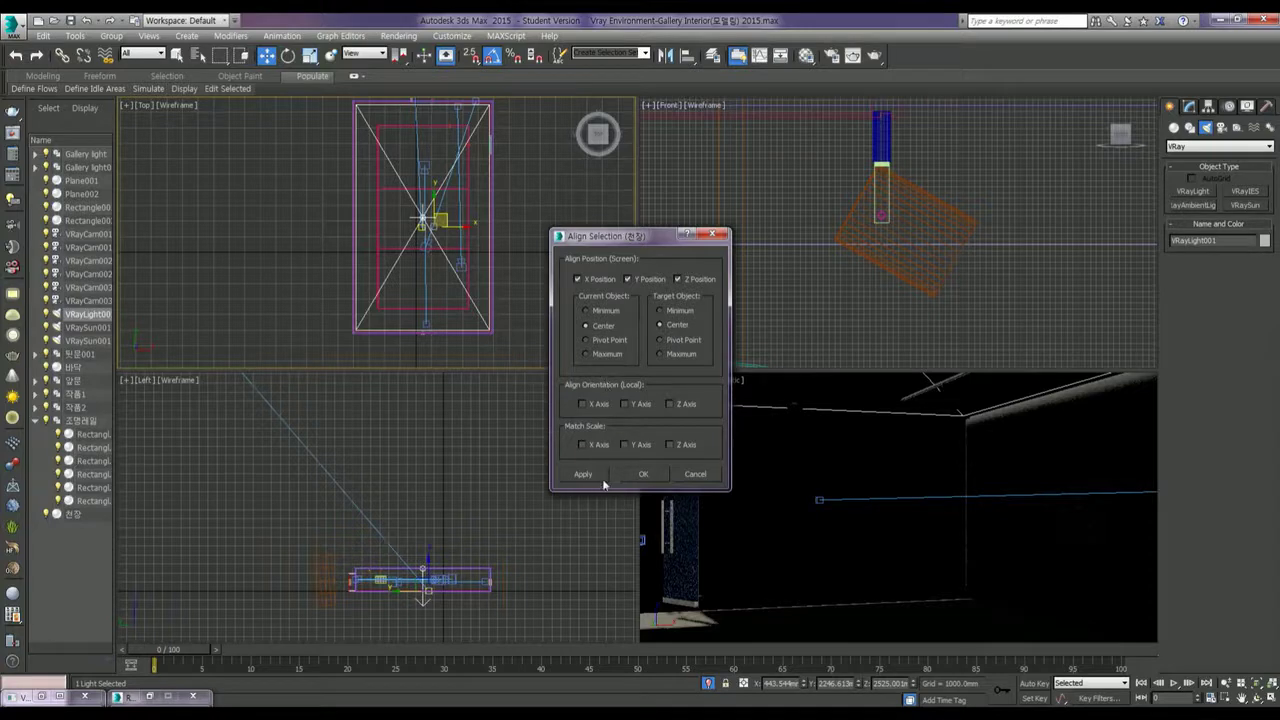
{"action": "left_click", "coordinate": [643, 474]}
{"action": "middle_click_drag", "start_coordinate": [423, 570], "coordinate": [428, 565]}
{"action": "scroll", "coordinate": [428, 565], "scroll_direction": "up", "scroll_amount": 3}
{"action": "scroll", "coordinate": [428, 565], "scroll_direction": "up", "scroll_amount": 3}
{"action": "scroll", "coordinate": [433, 549], "scroll_direction": "up", "scroll_amount": 2}
{"action": "middle_click_drag", "start_coordinate": [433, 543], "coordinate": [452, 432]}
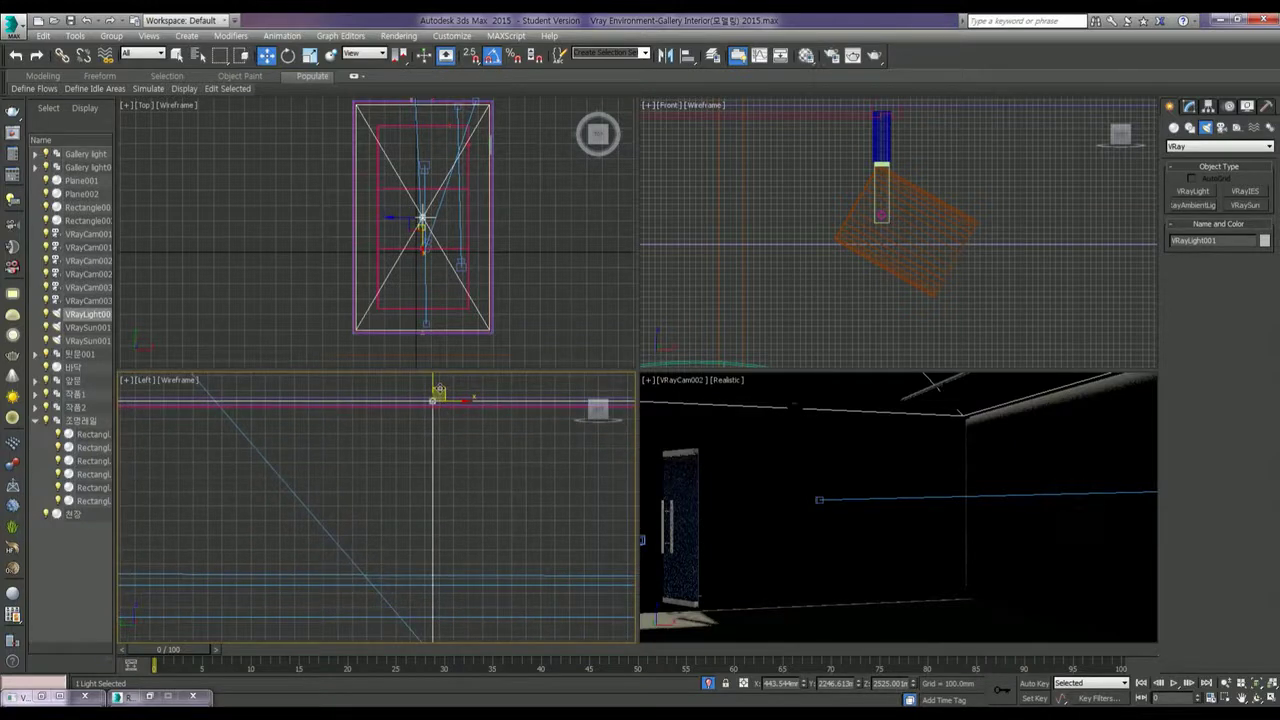
Step: Adjust the light's height in the Left view to sit just under the ceiling, at Z 2493.09 mm
{"action": "left_click_drag", "start_coordinate": [433, 381], "coordinate": [431, 387]}
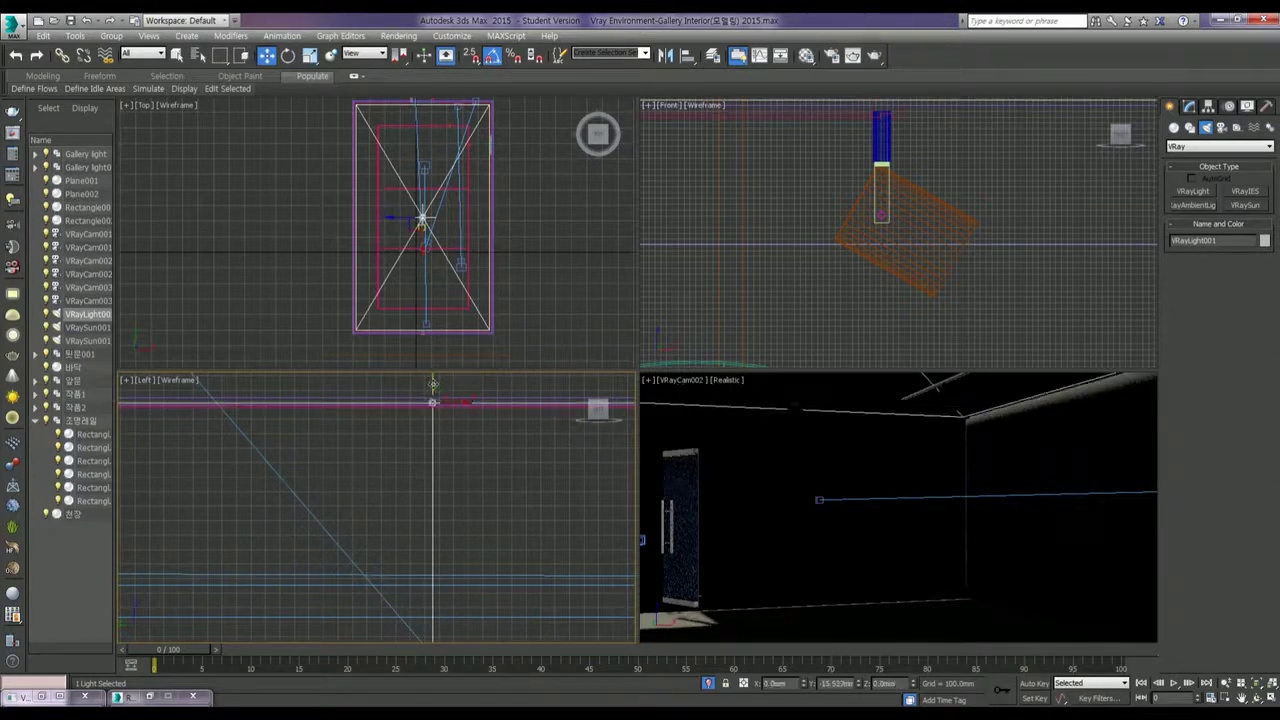
{"action": "scroll", "coordinate": [411, 446], "scroll_direction": "up", "scroll_amount": 3}
{"action": "mouse_move", "coordinate": [466, 409]}
{"action": "middle_mouse_down"}
{"action": "mouse_move", "coordinate": [415, 522]}
{"action": "mouse_move", "coordinate": [483, 542]}
{"action": "mouse_move", "coordinate": [420, 516]}
{"action": "middle_mouse_up"}
{"action": "mouse_move", "coordinate": [429, 499]}
{"action": "left_mouse_down"}
{"action": "mouse_move", "coordinate": [437, 510]}
{"action": "mouse_move", "coordinate": [442, 489]}
{"action": "mouse_move", "coordinate": [430, 586]}
{"action": "mouse_move", "coordinate": [443, 494]}
{"action": "left_mouse_up"}
{"action": "mouse_move", "coordinate": [349, 471]}
{"action": "middle_mouse_down"}
{"action": "mouse_move", "coordinate": [451, 441]}
{"action": "mouse_move", "coordinate": [378, 456]}
{"action": "middle_mouse_up"}
{"action": "scroll", "coordinate": [294, 479], "scroll_direction": "down", "scroll_amount": 5}
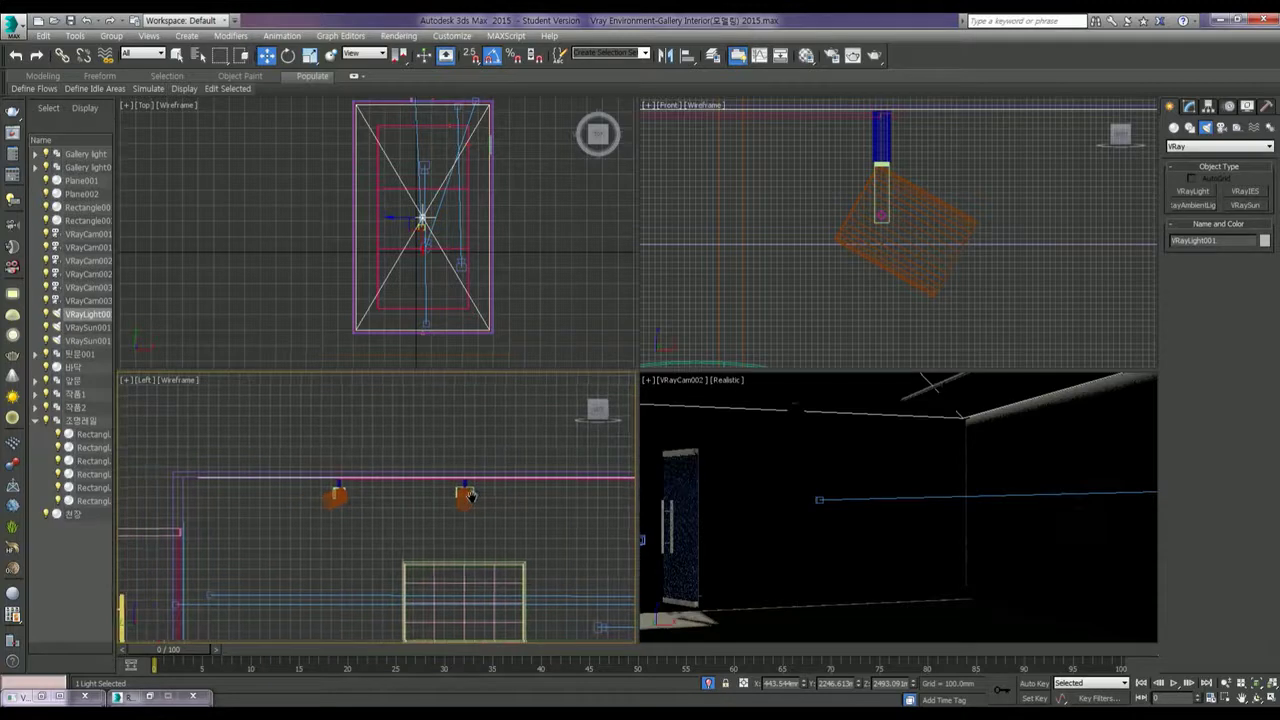
{"action": "scroll", "coordinate": [322, 486], "scroll_direction": "up", "scroll_amount": 5}
{"action": "scroll", "coordinate": [340, 486], "scroll_direction": "up", "scroll_amount": 3}
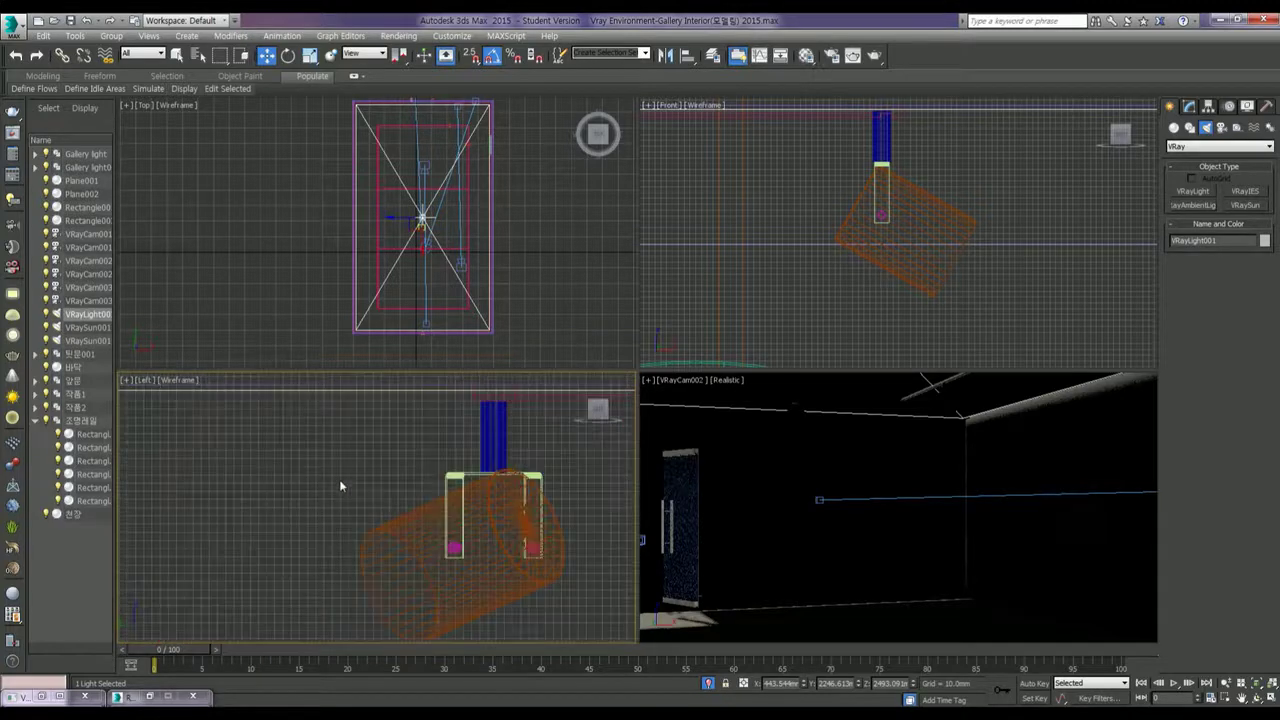
{"action": "mouse_move", "coordinate": [340, 485]}
{"action": "middle_mouse_down"}
{"action": "mouse_move", "coordinate": [337, 539]}
{"action": "mouse_move", "coordinate": [322, 517]}
{"action": "middle_mouse_up"}
{"action": "scroll", "coordinate": [376, 517], "scroll_direction": "down", "scroll_amount": 3}
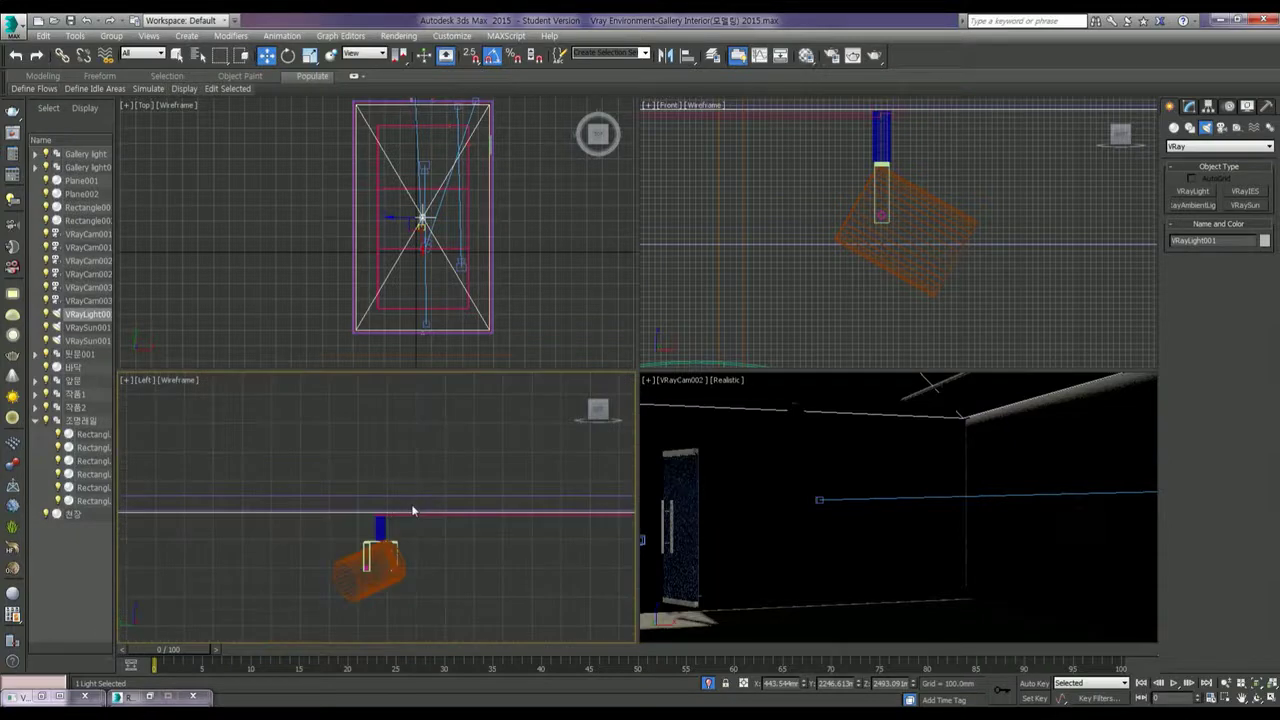
{"action": "scroll", "coordinate": [547, 490], "scroll_direction": "up", "scroll_amount": 5}
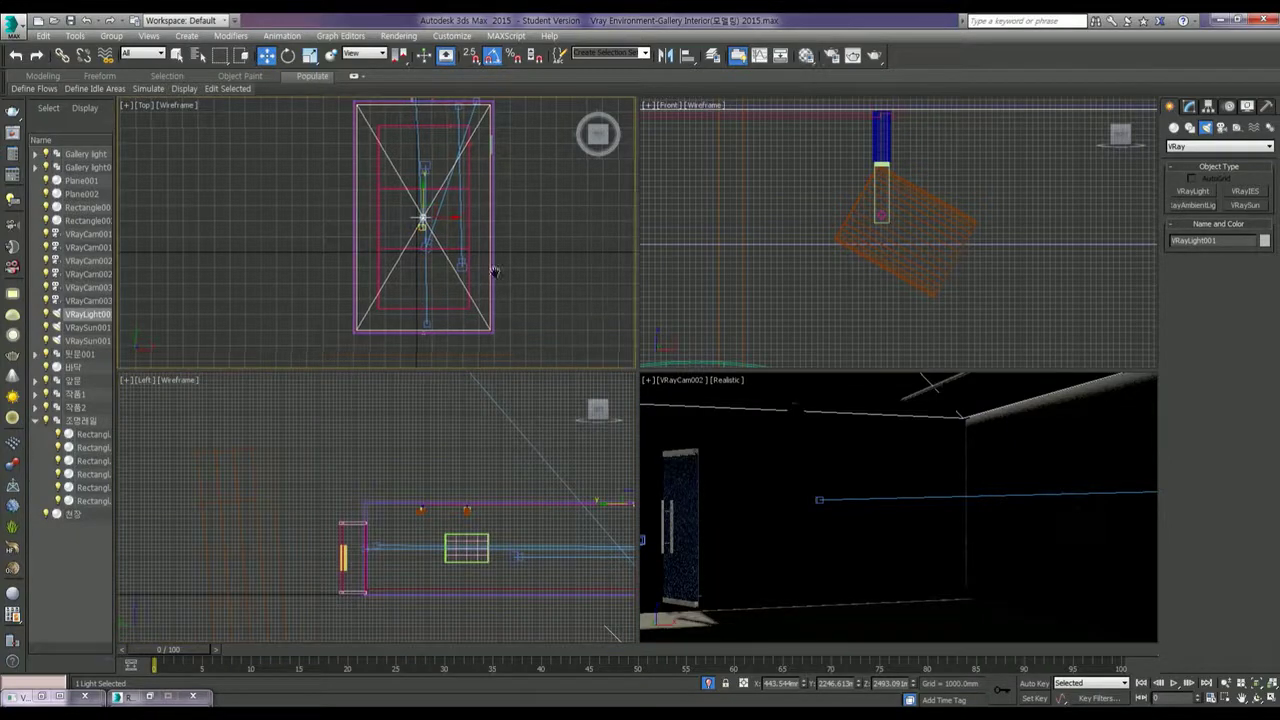
{"action": "middle_click_drag", "start_coordinate": [494, 276], "coordinate": [483, 286]}
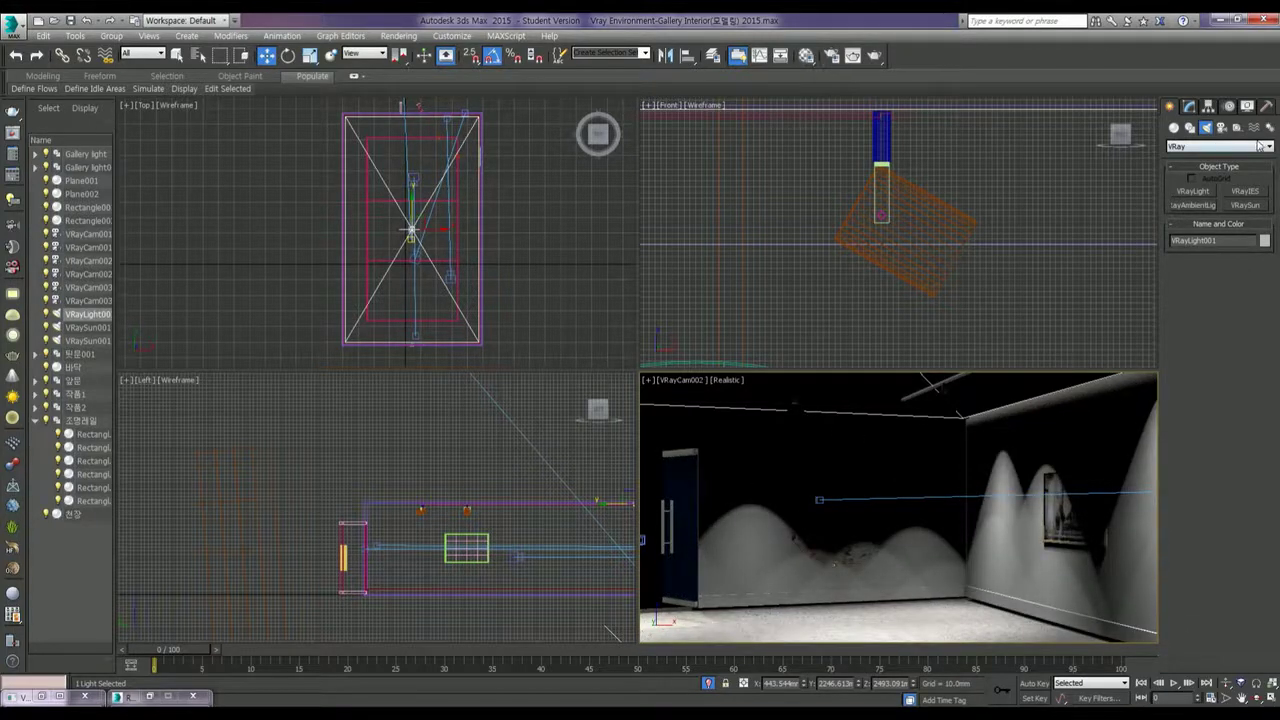
Step: Give VRayLight001 a 30 multiplier, make it invisible, and raise its subdivs to 16
{"action": "left_click", "coordinate": [1190, 107]}
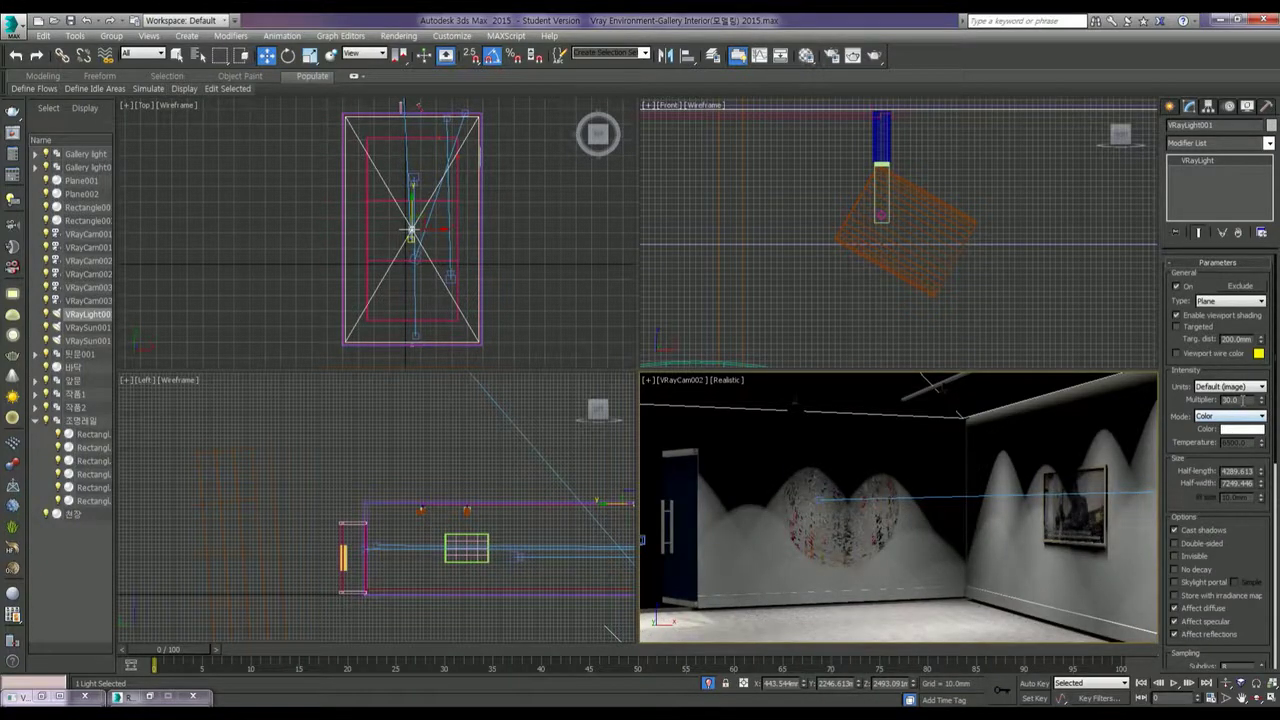
{"action": "double_click", "coordinate": [1238, 399]}
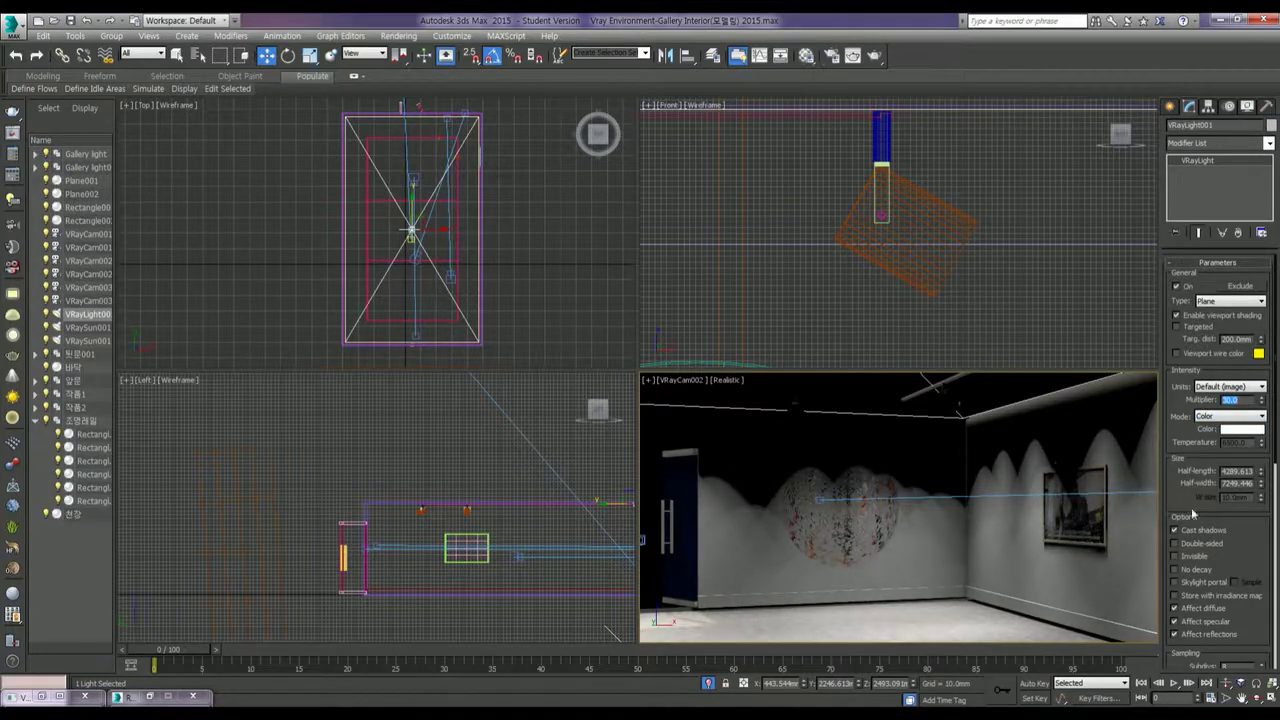
{"action": "scroll", "coordinate": [1248, 510], "scroll_direction": "down", "scroll_amount": 3}
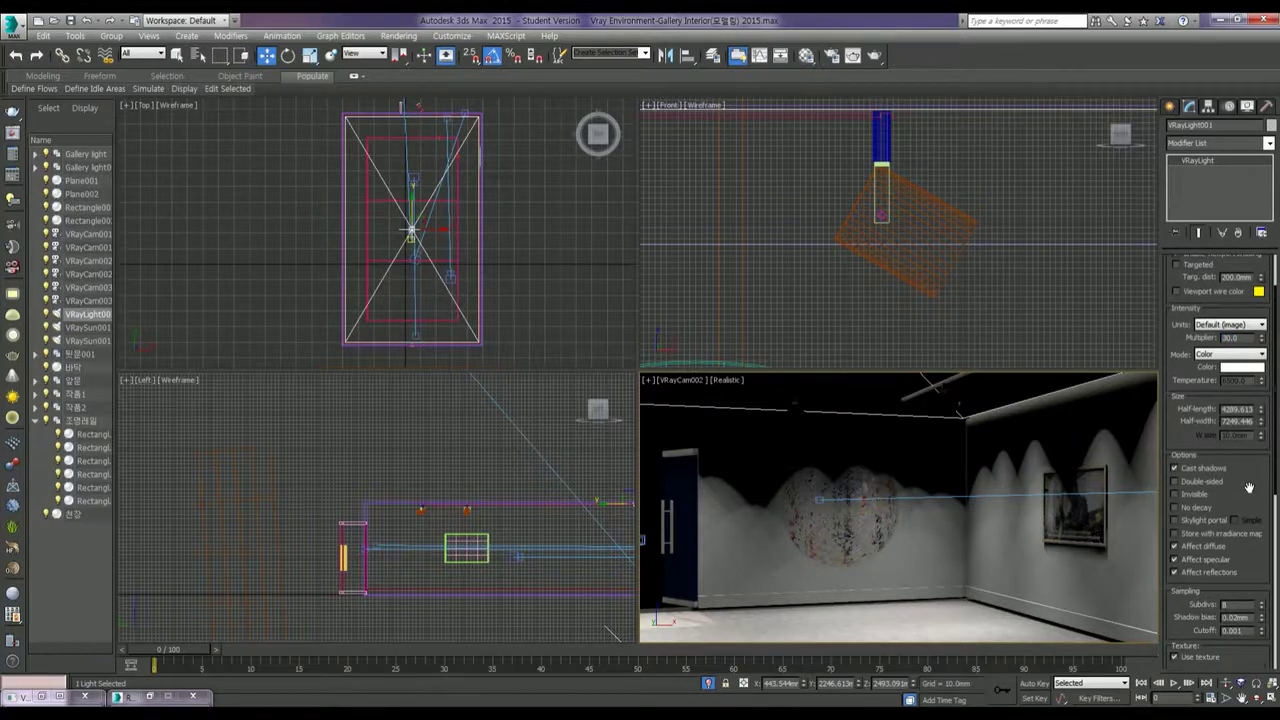
{"action": "left_click", "coordinate": [1175, 494]}
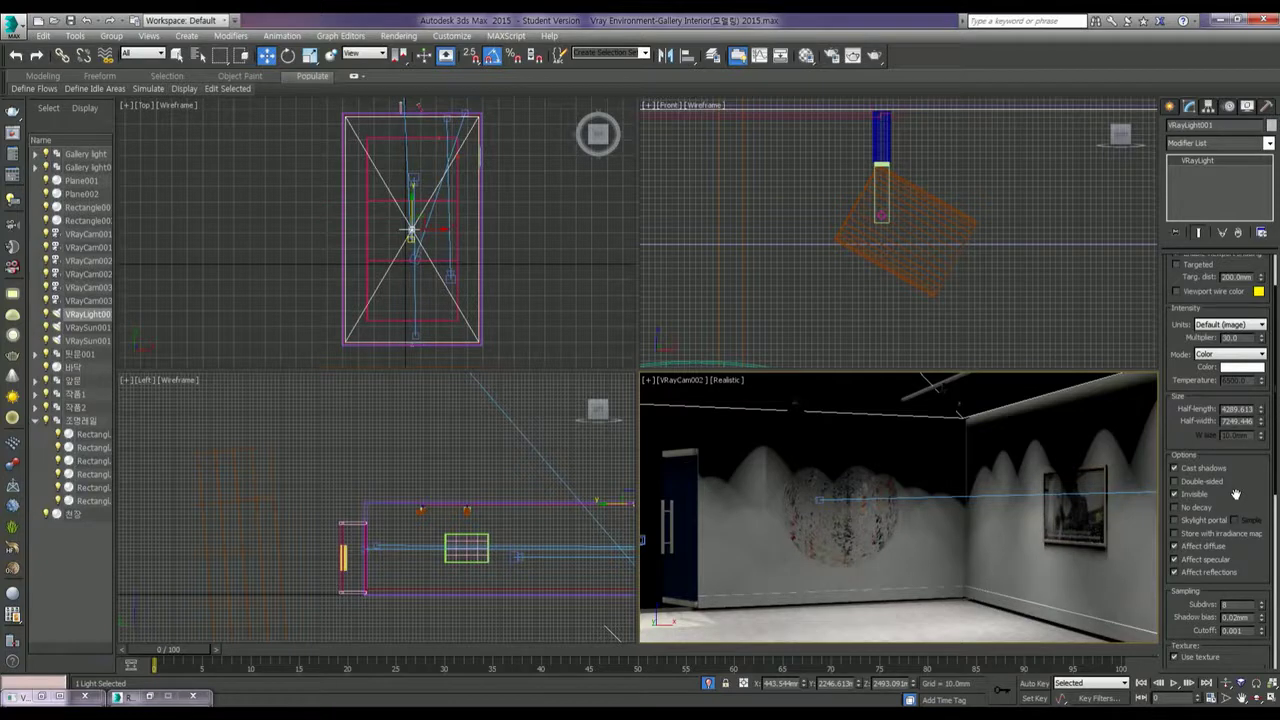
{"action": "left_click_drag", "start_coordinate": [1236, 494], "coordinate": [1238, 412]}
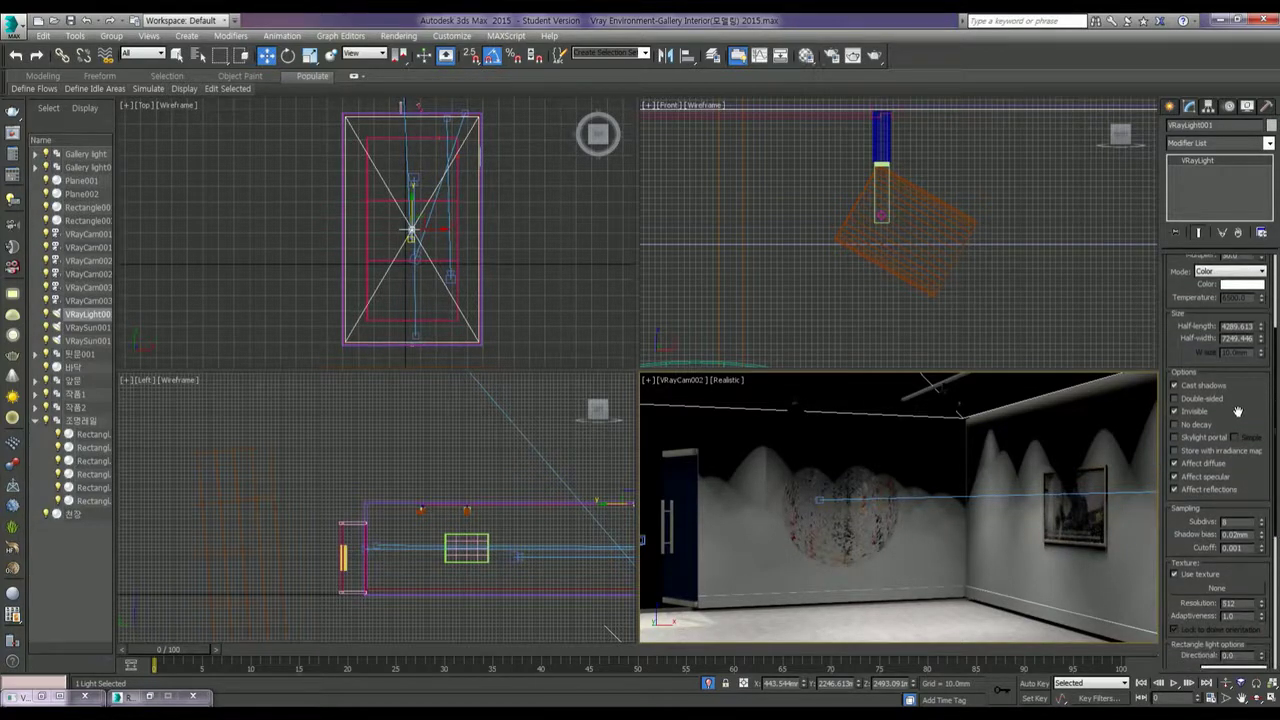
{"action": "double_click", "coordinate": [1237, 521]}
{"action": "mouse_move", "coordinate": [1245, 453]}
{"action": "left_mouse_down"}
{"action": "mouse_move", "coordinate": [1239, 258]}
{"action": "mouse_move", "coordinate": [1230, 646]}
{"action": "left_mouse_up"}
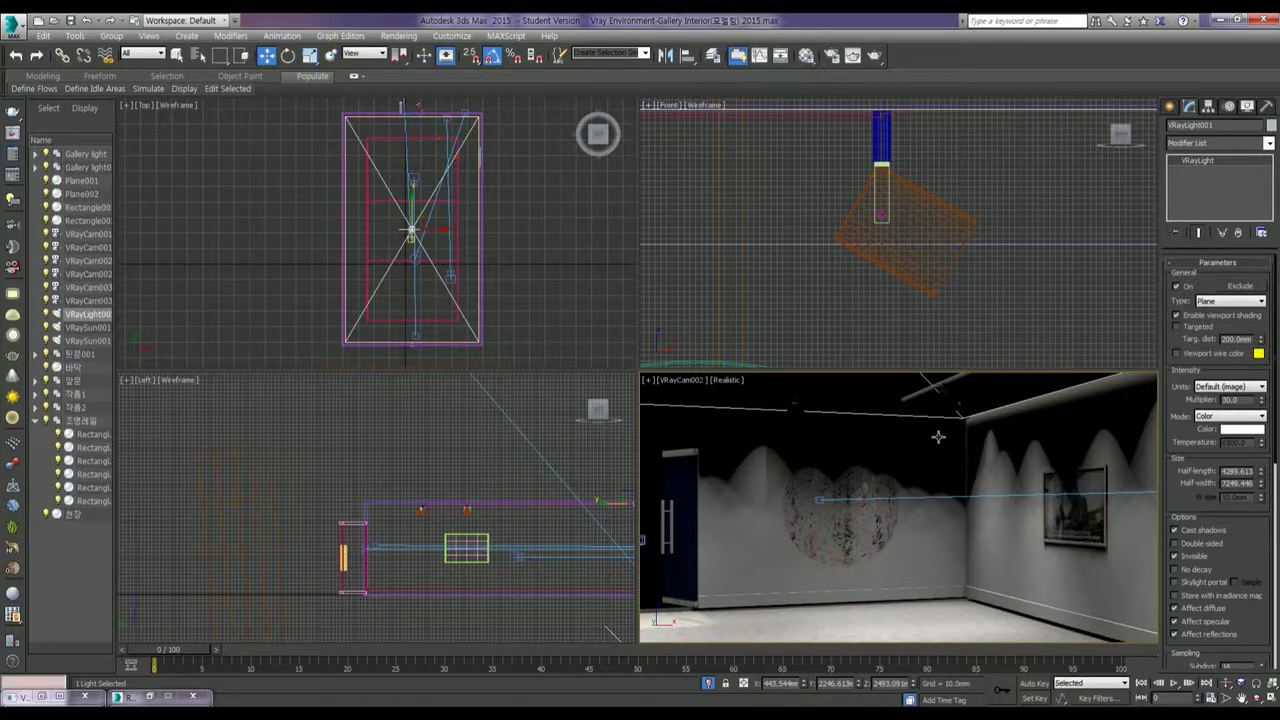
Step: Render the camera view, lower VRayLight001's multiplier, and render again
{"action": "left_click", "coordinate": [876, 56]}
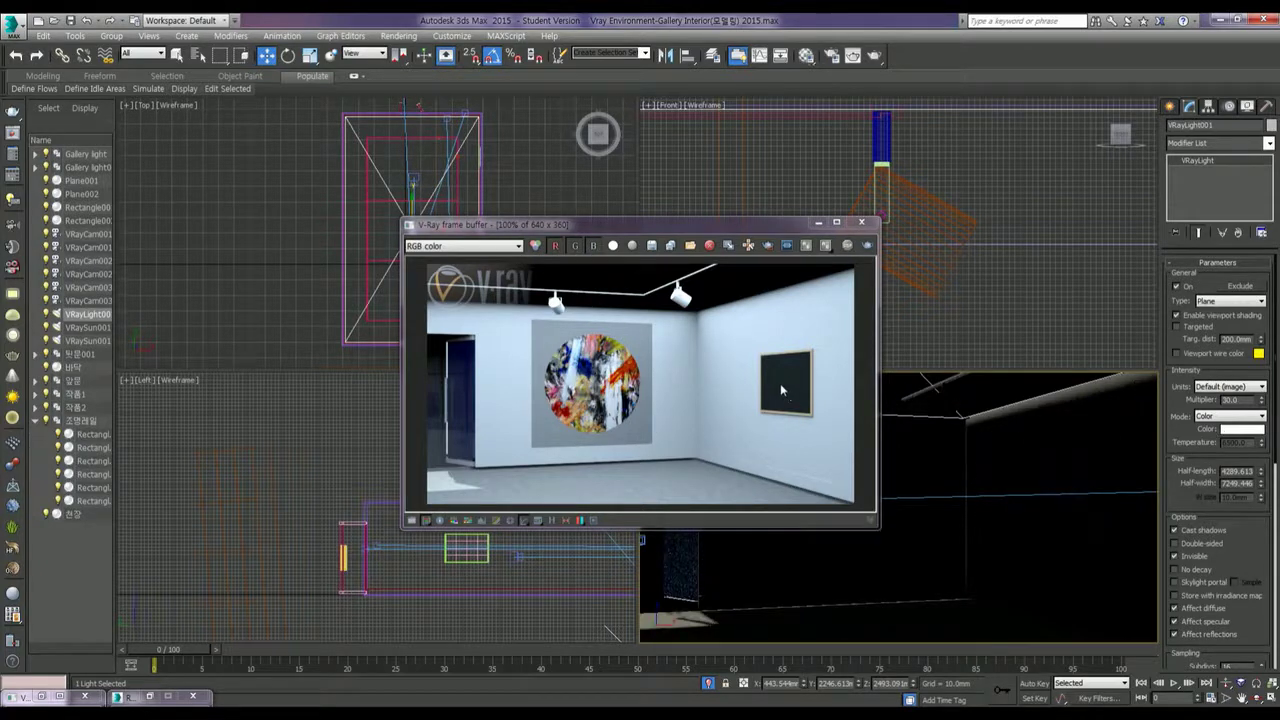
{"action": "double_click", "coordinate": [1232, 400]}
{"action": "type", "text": "2"}
{"action": "key", "text": "Return"}
{"action": "key", "text": "Return"}
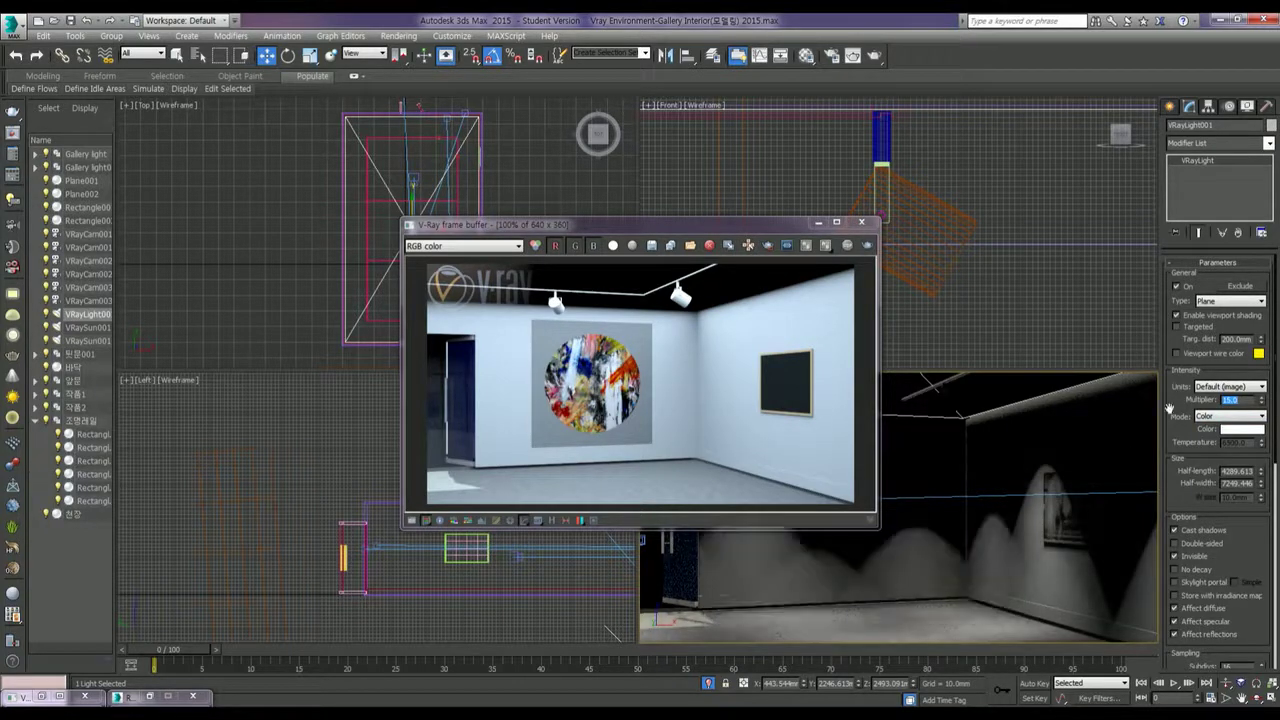
{"action": "left_click", "coordinate": [867, 245]}
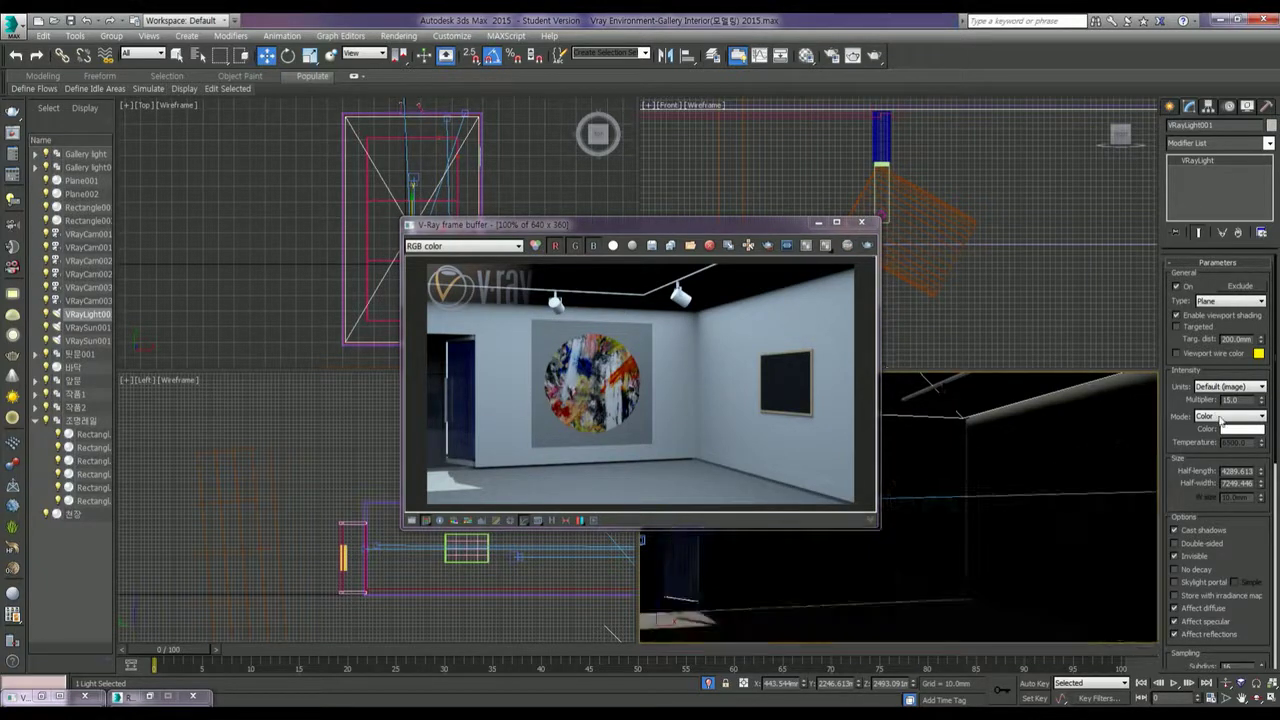
Step: Set the multiplier to 25, re-render, and move the render window aside
{"action": "left_click_drag", "start_coordinate": [1233, 400], "coordinate": [1192, 405]}
{"action": "type", "text": "25"}
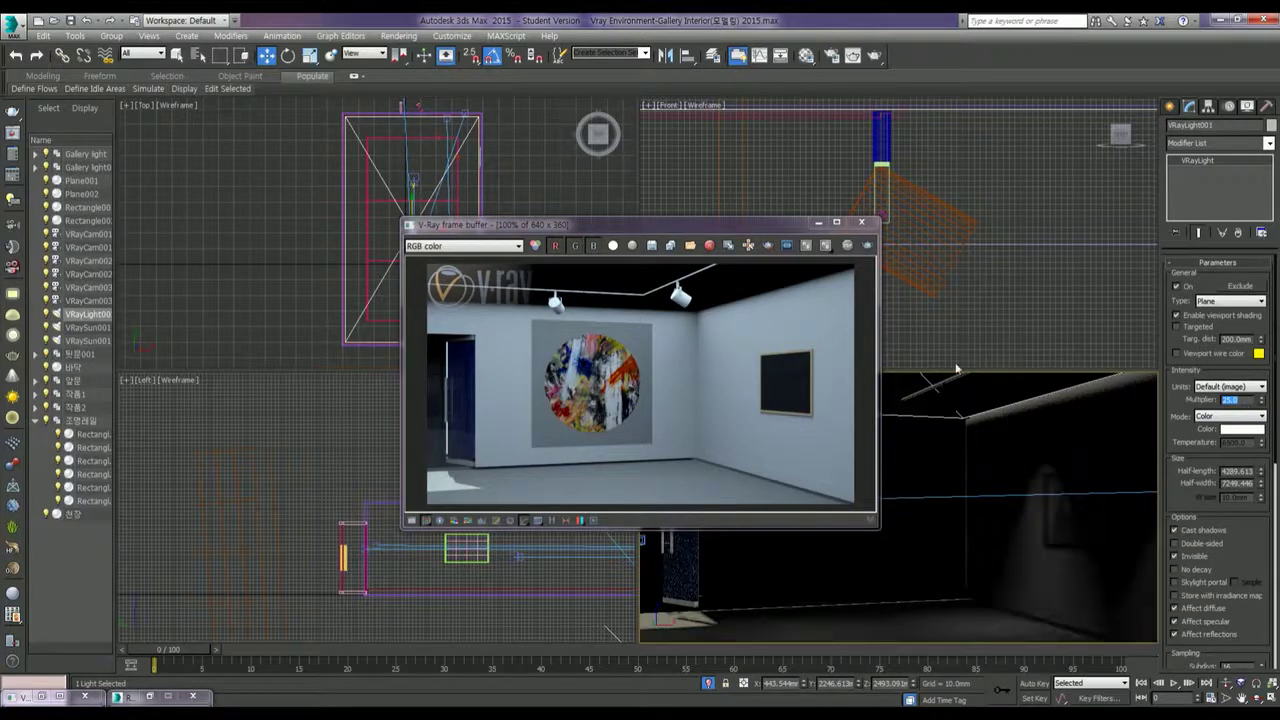
{"action": "left_click", "coordinate": [867, 248]}
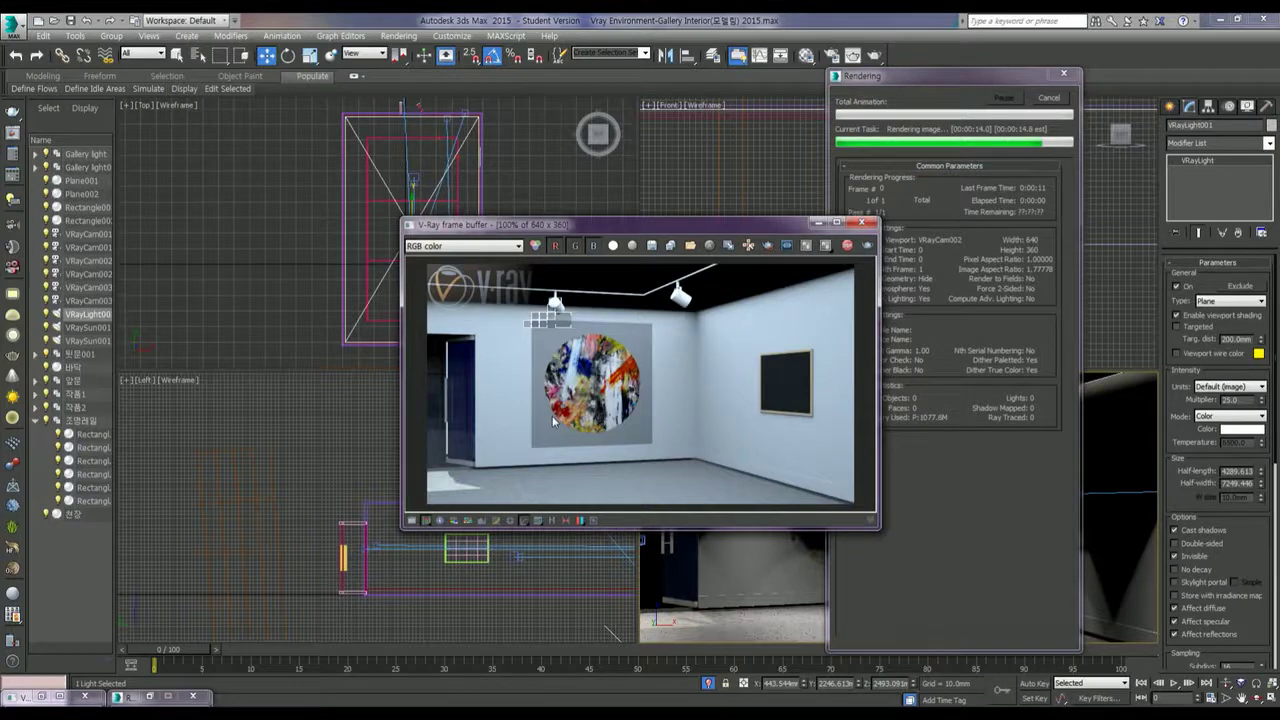
{"action": "mouse_move", "coordinate": [680, 229]}
{"action": "left_mouse_down"}
{"action": "mouse_move", "coordinate": [750, 218]}
{"action": "mouse_move", "coordinate": [807, 175]}
{"action": "left_mouse_up"}
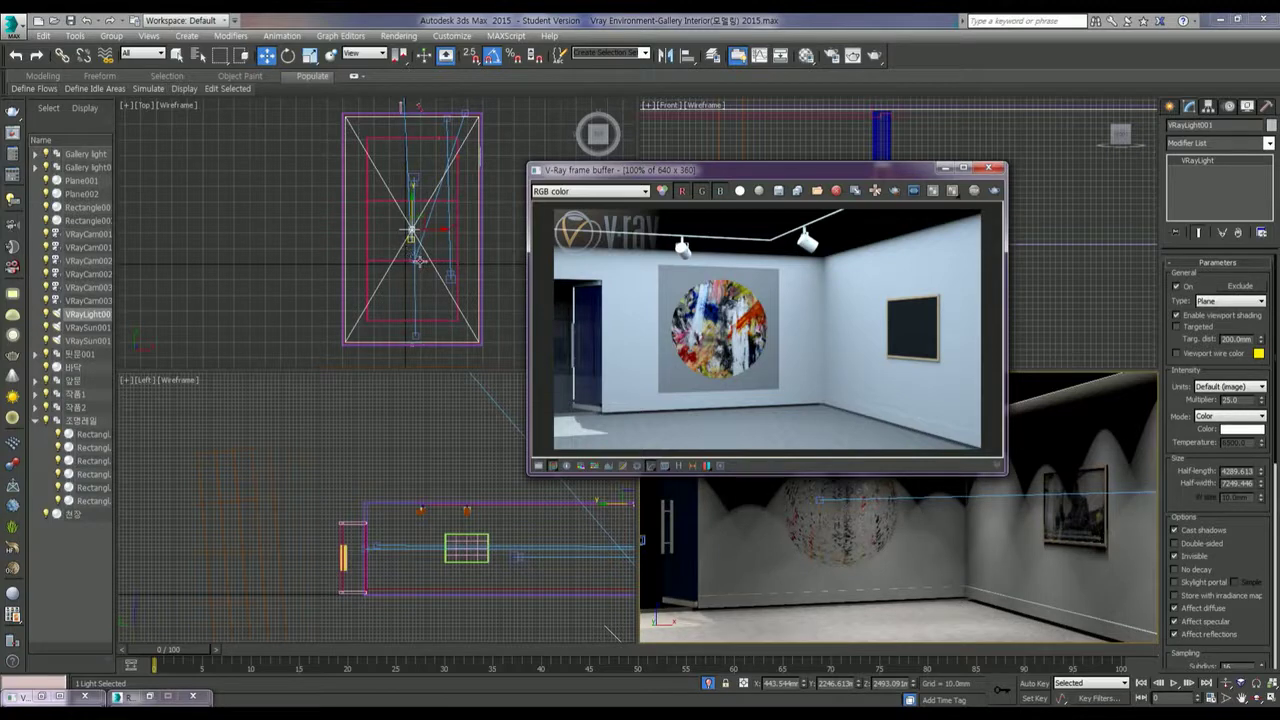
{"action": "left_click", "coordinate": [418, 258]}
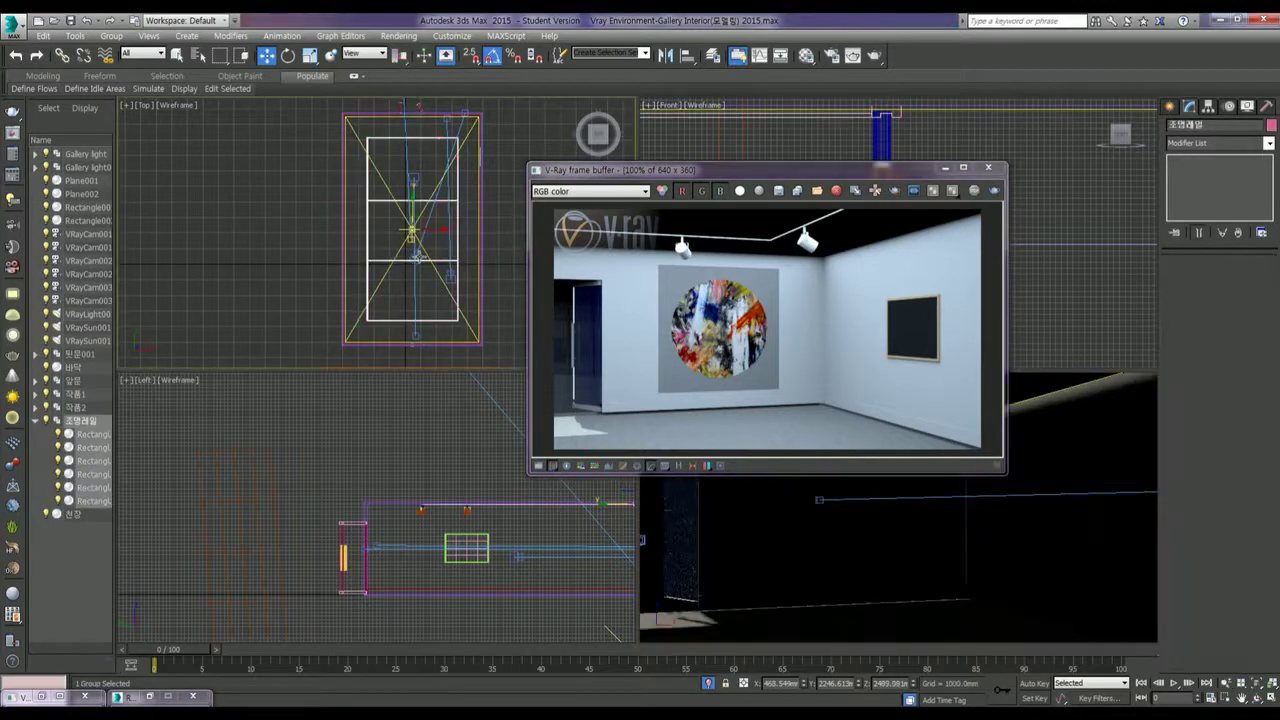
Step: Select VRayCam002 and review the notes on reading rendered pixel colours
{"action": "left_click", "coordinate": [416, 256]}
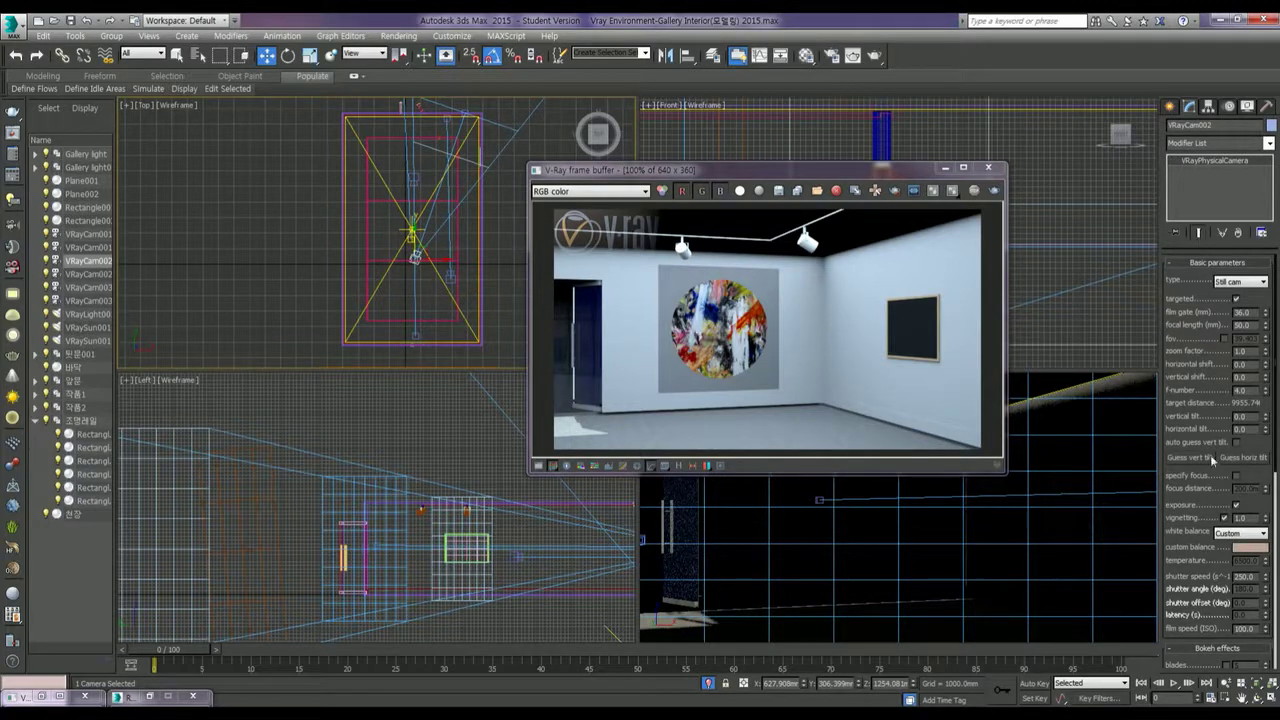
{"action": "right_click", "coordinate": [845, 296]}
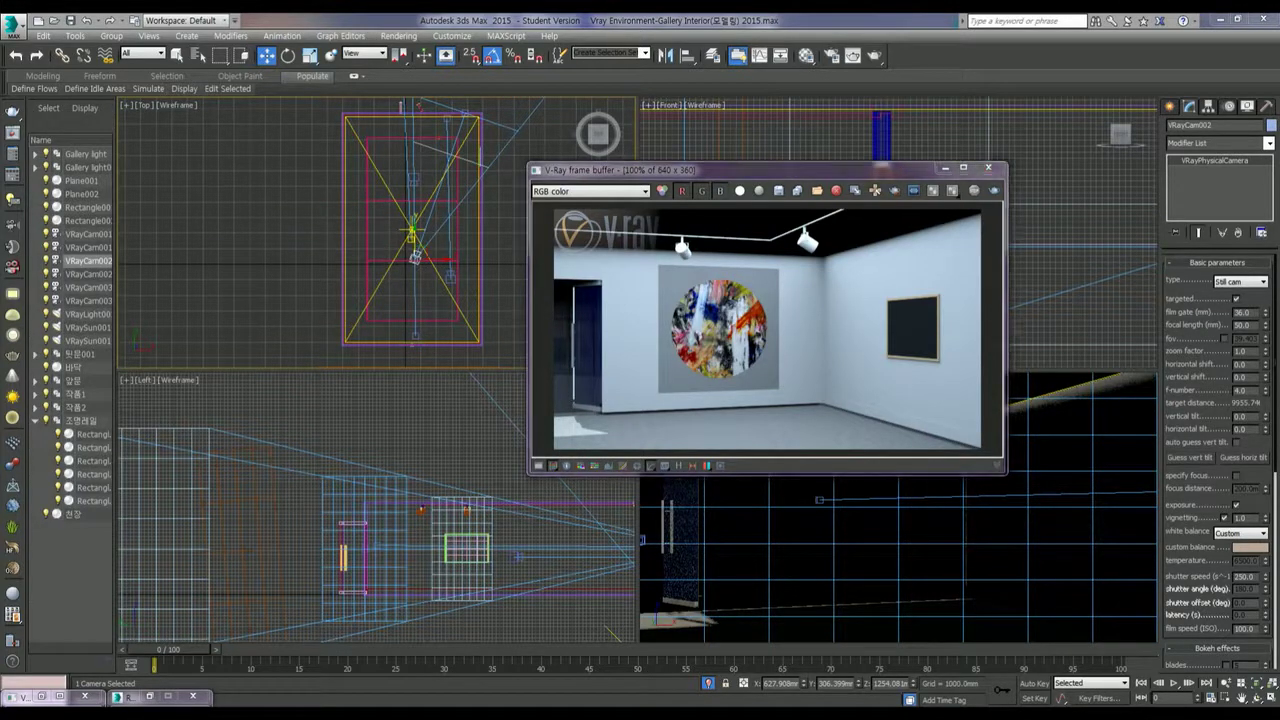
{"action": "left_click_drag", "start_coordinate": [586, 466], "coordinate": [259, 508]}
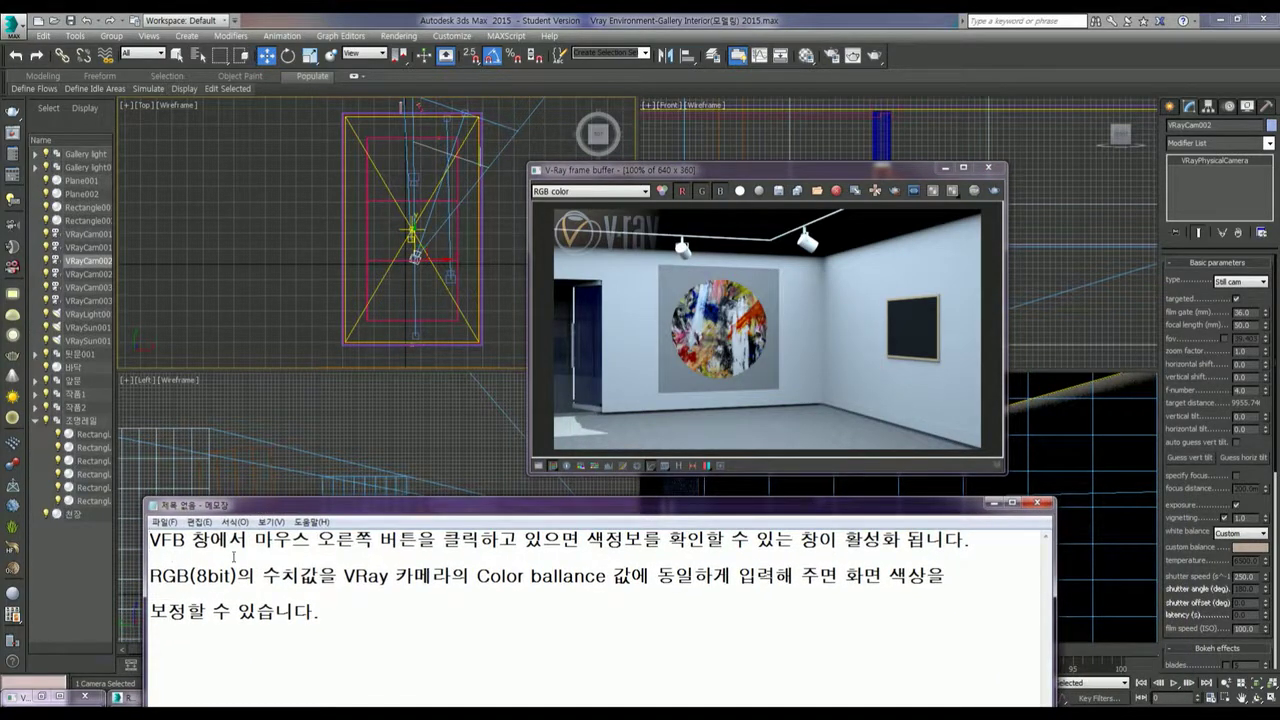
{"action": "left_click_drag", "start_coordinate": [211, 540], "coordinate": [150, 540]}
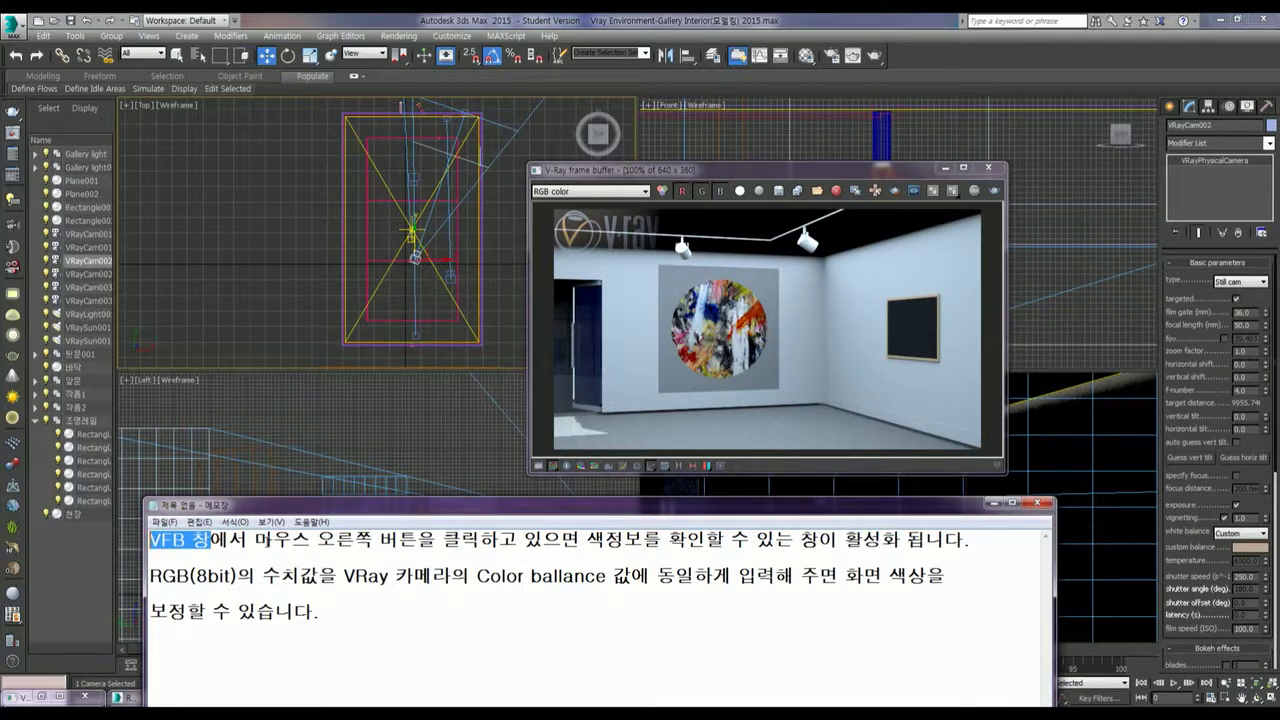
{"action": "left_click_drag", "start_coordinate": [255, 540], "coordinate": [972, 540]}
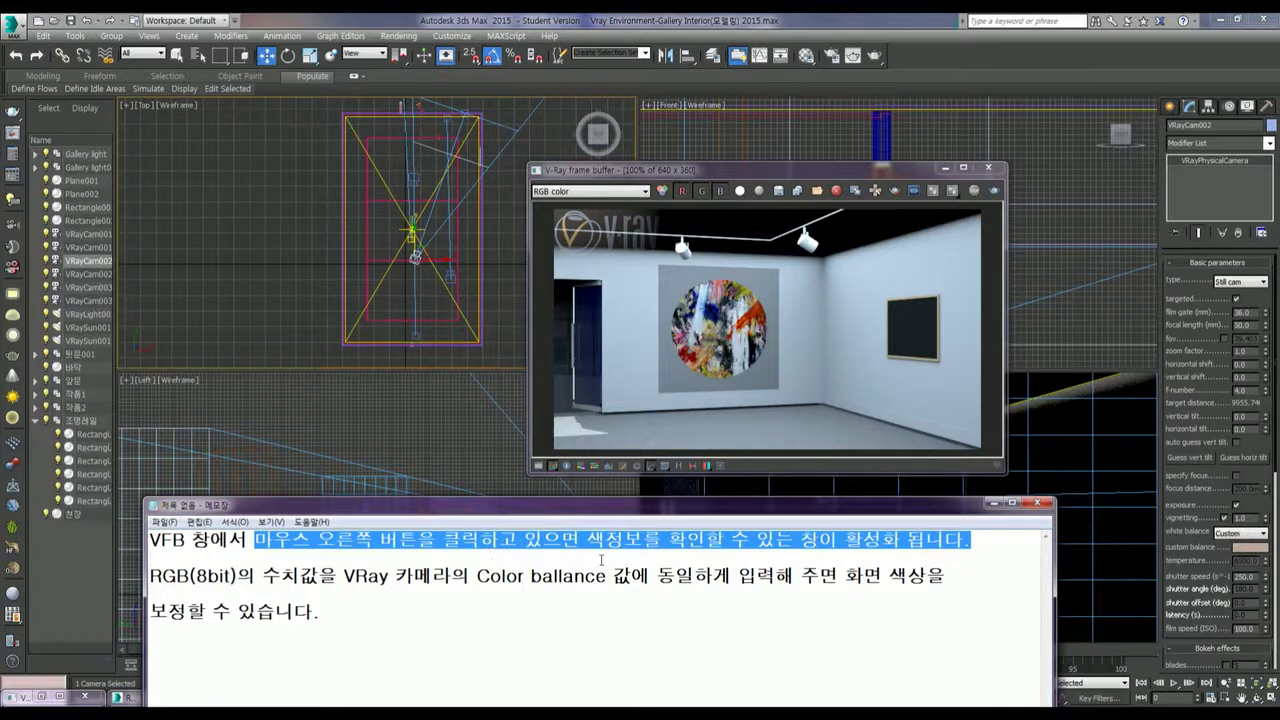
{"action": "left_click", "coordinate": [971, 541]}
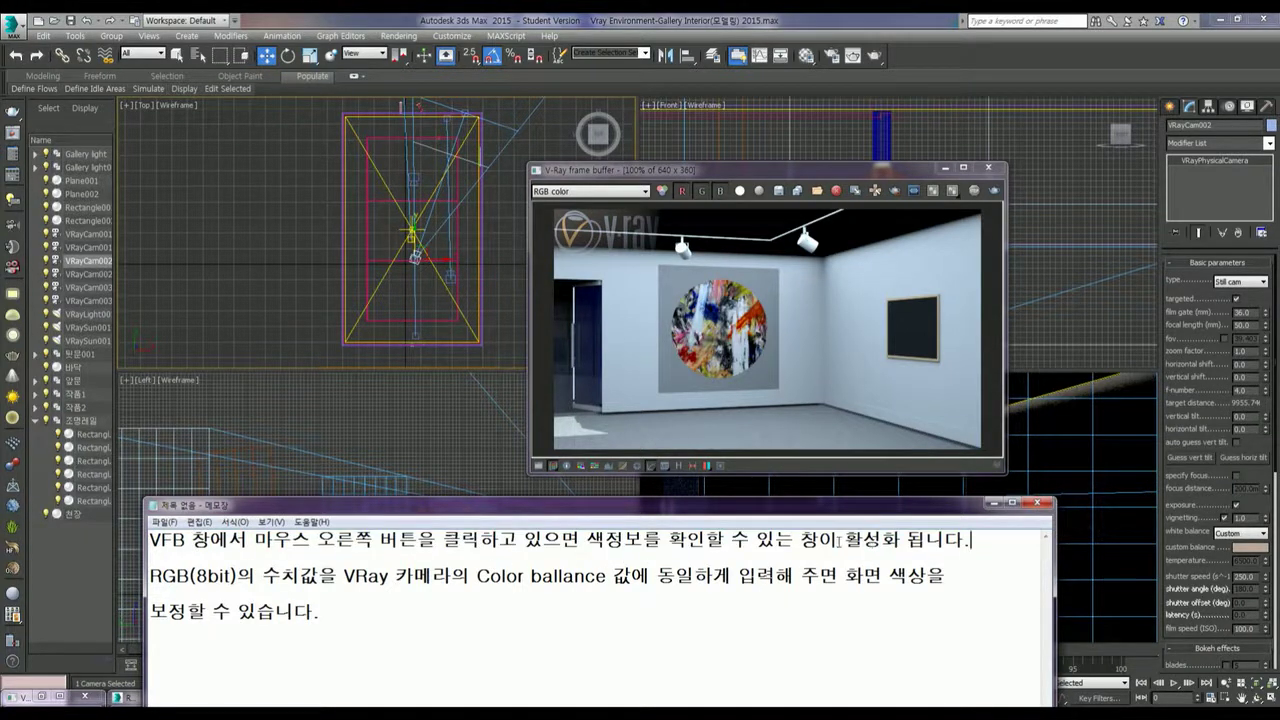
Step: Sample wall pixels in the frame buffer to read bluish RGB values like 106, 139, 172
{"action": "right_click", "coordinate": [793, 319]}
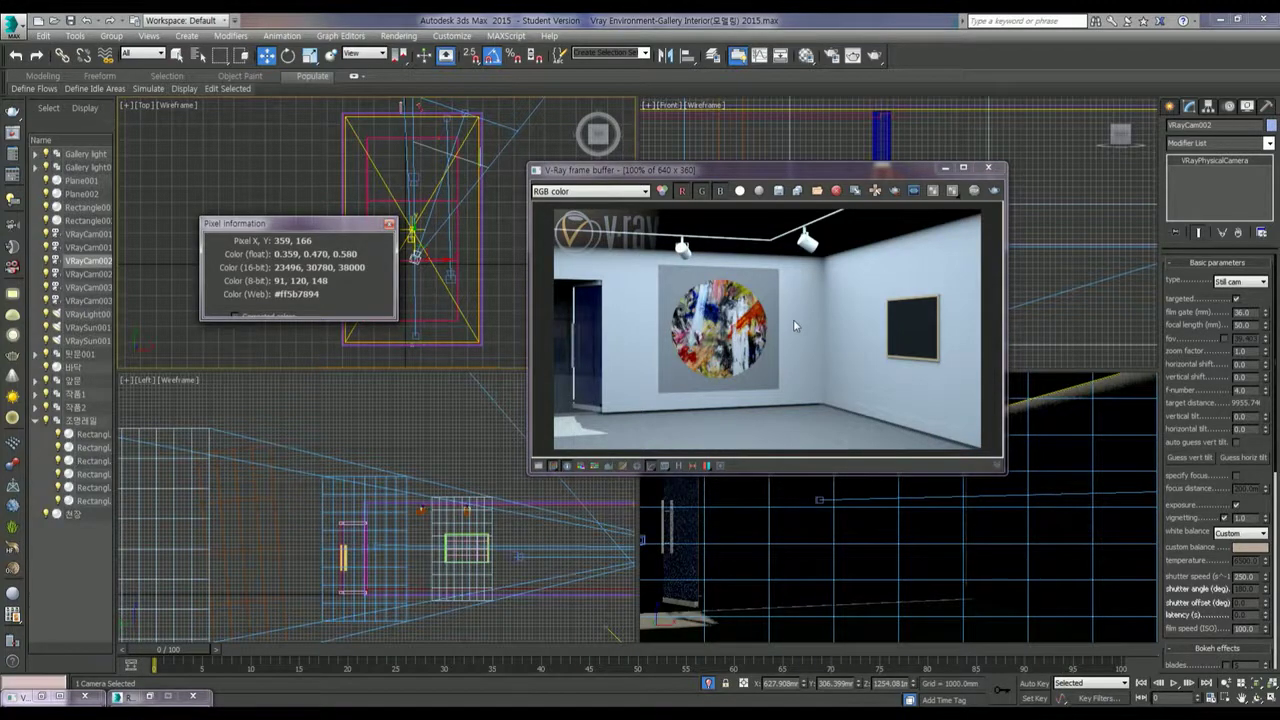
{"action": "right_click", "coordinate": [624, 349]}
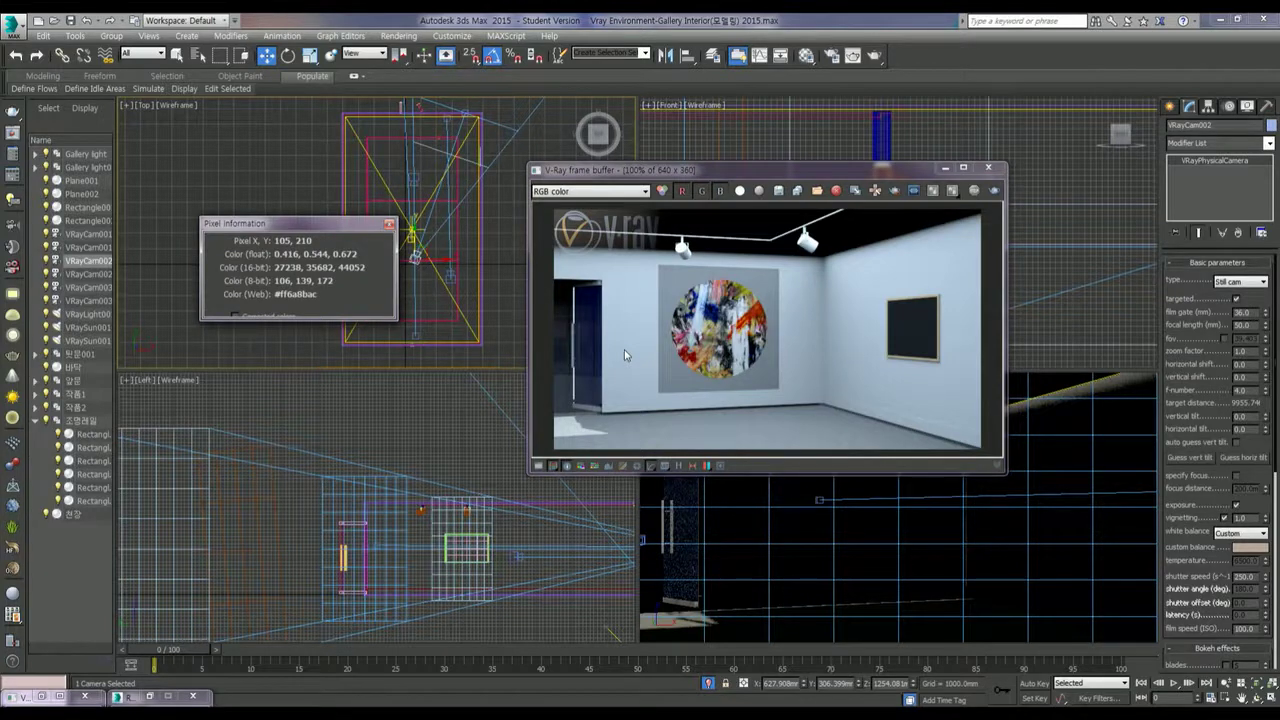
{"action": "left_click", "coordinate": [624, 349]}
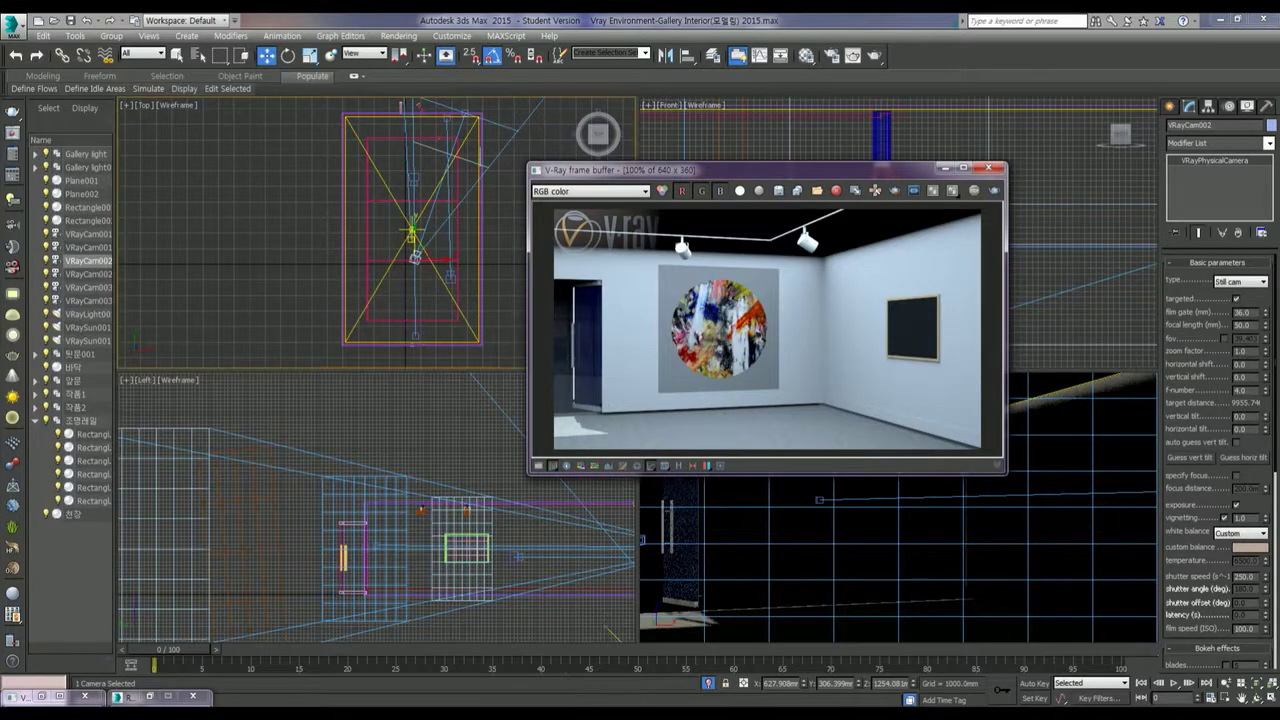
{"action": "key", "text": "alt+Tab"}
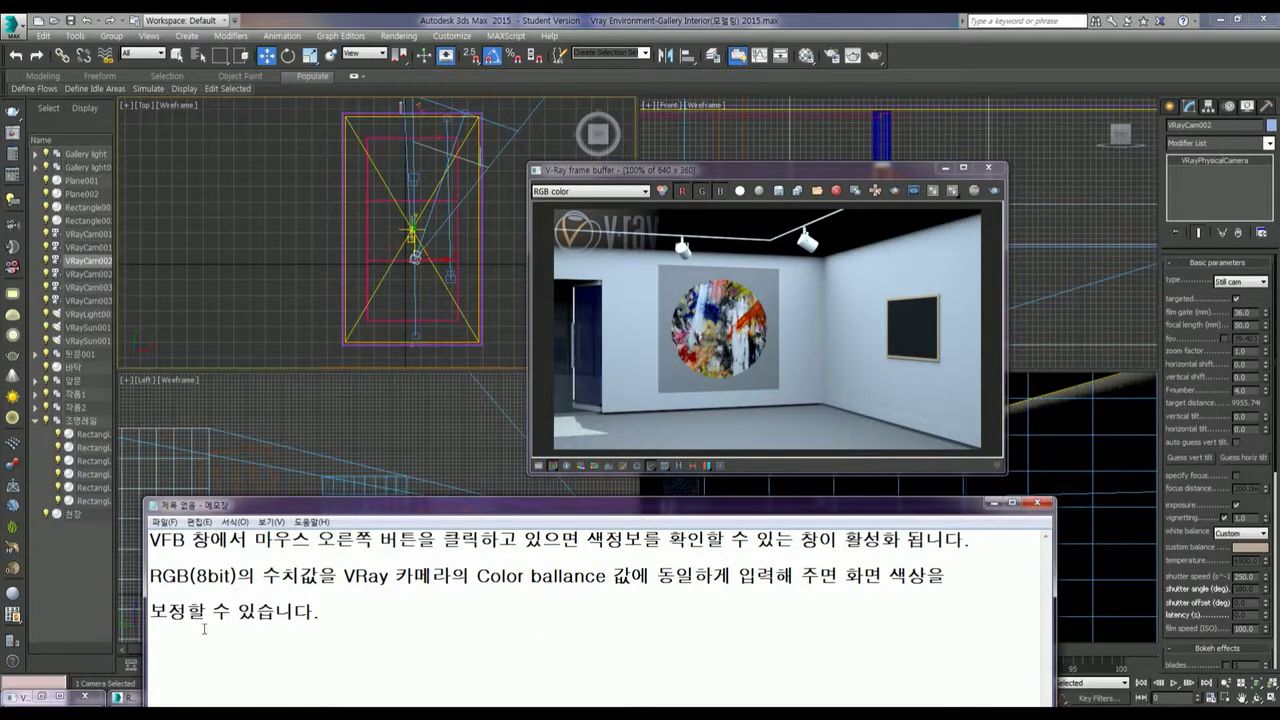
{"action": "key", "text": "Up"}
{"action": "key", "text": "Up"}
{"action": "key", "text": "End"}
{"action": "left_click", "coordinate": [633, 309]}
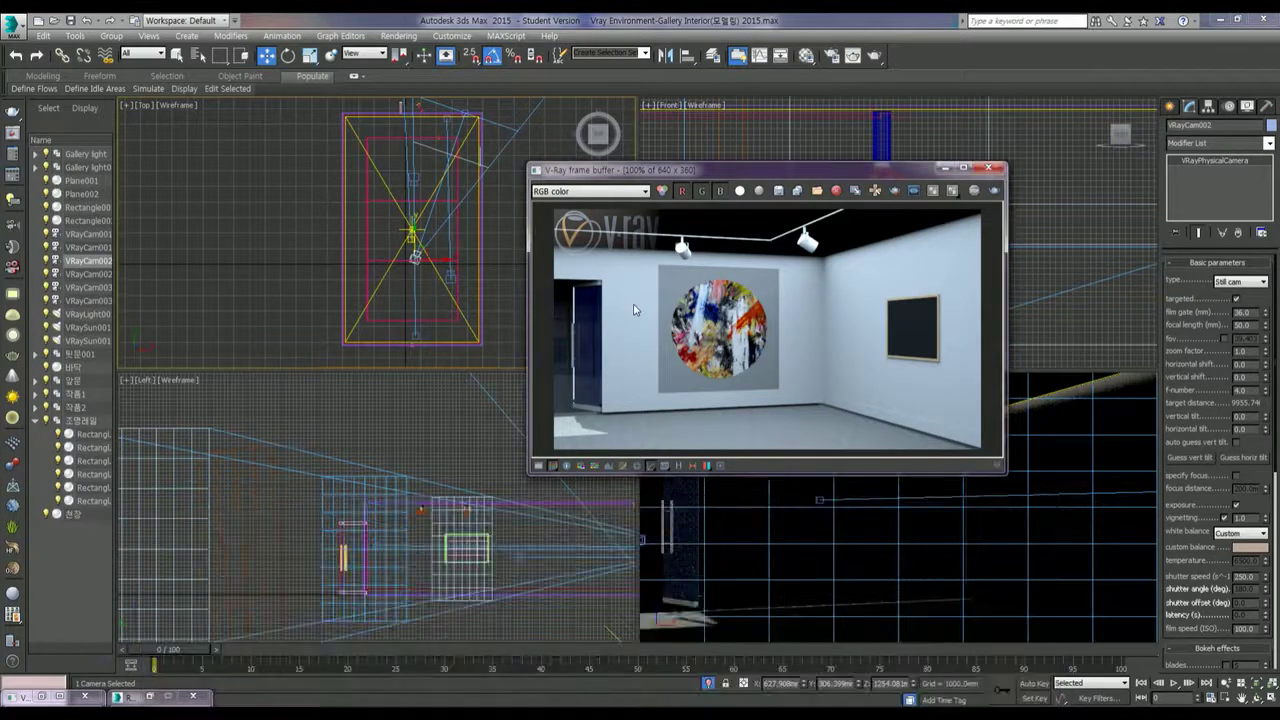
{"action": "right_click", "coordinate": [633, 309]}
Step: Set the camera's custom white balance to the sampled colour (red 137, blue 163) and sample wall pixels
{"action": "left_click", "coordinate": [1249, 549]}
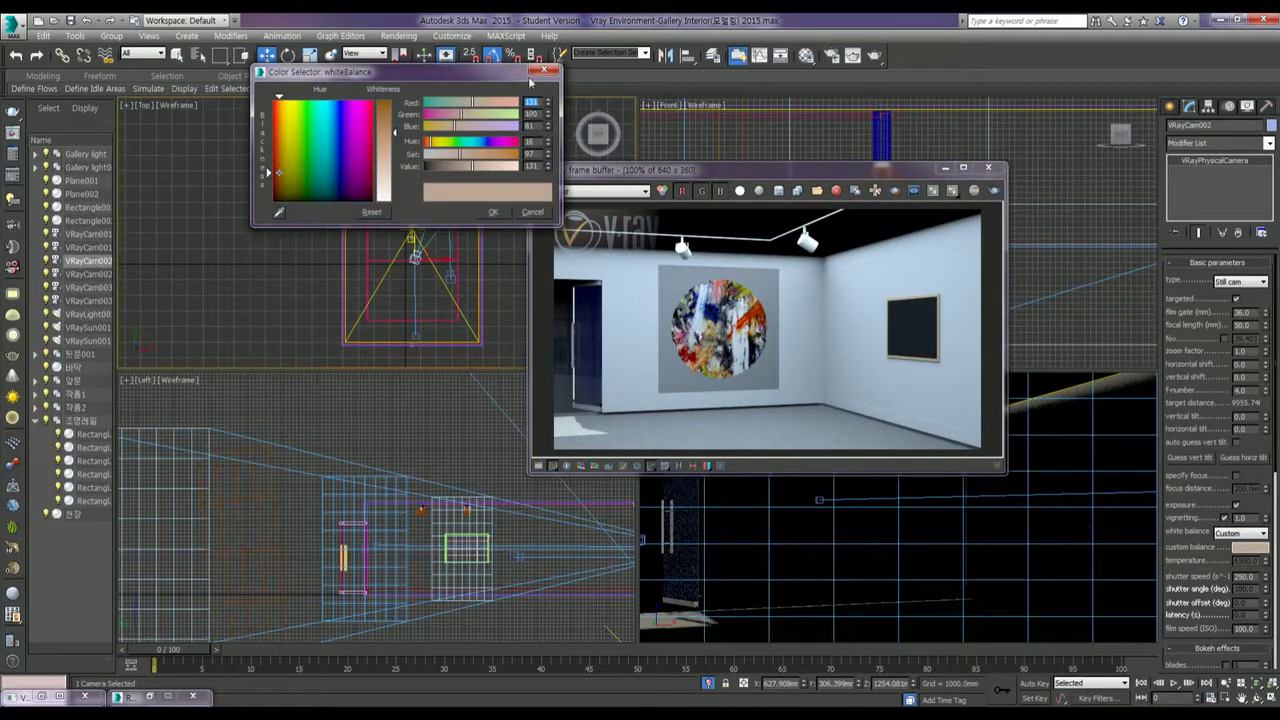
{"action": "type", "text": "137"}
{"action": "key", "text": "Tab"}
{"action": "key", "text": "Tab"}
{"action": "type", "text": "3"}
{"action": "key", "text": "Return"}
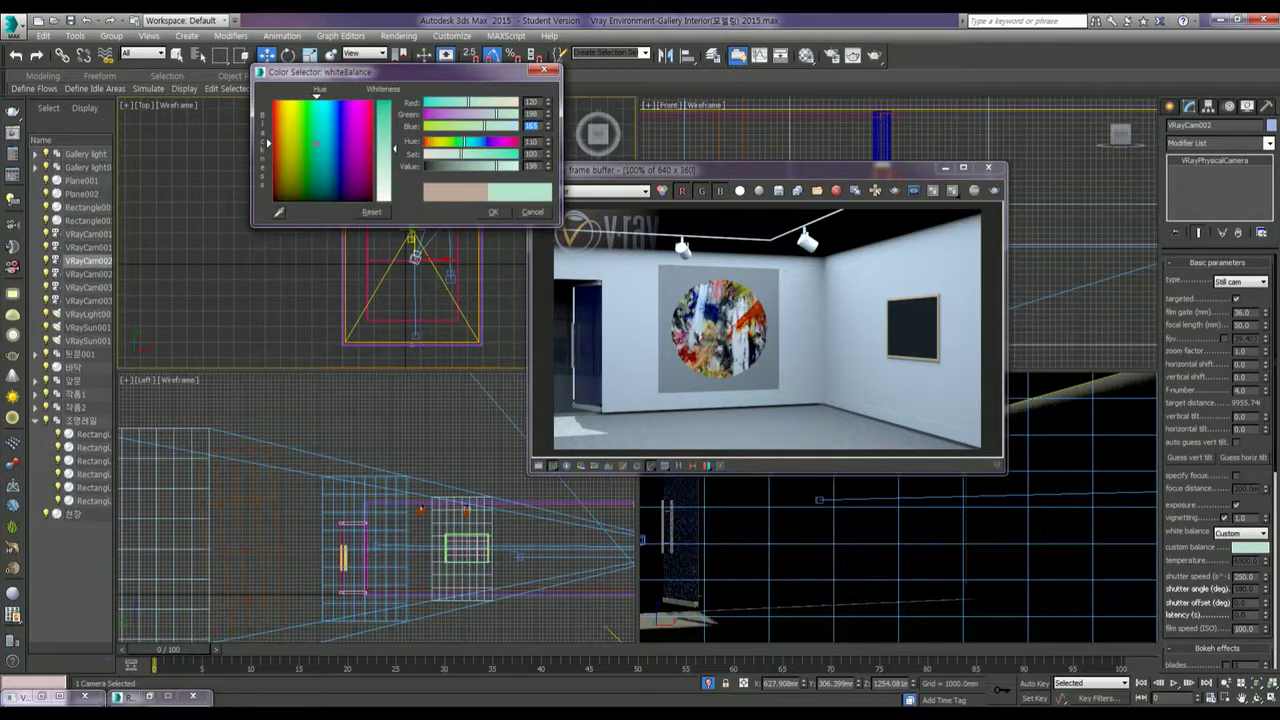
{"action": "left_click", "coordinate": [505, 218]}
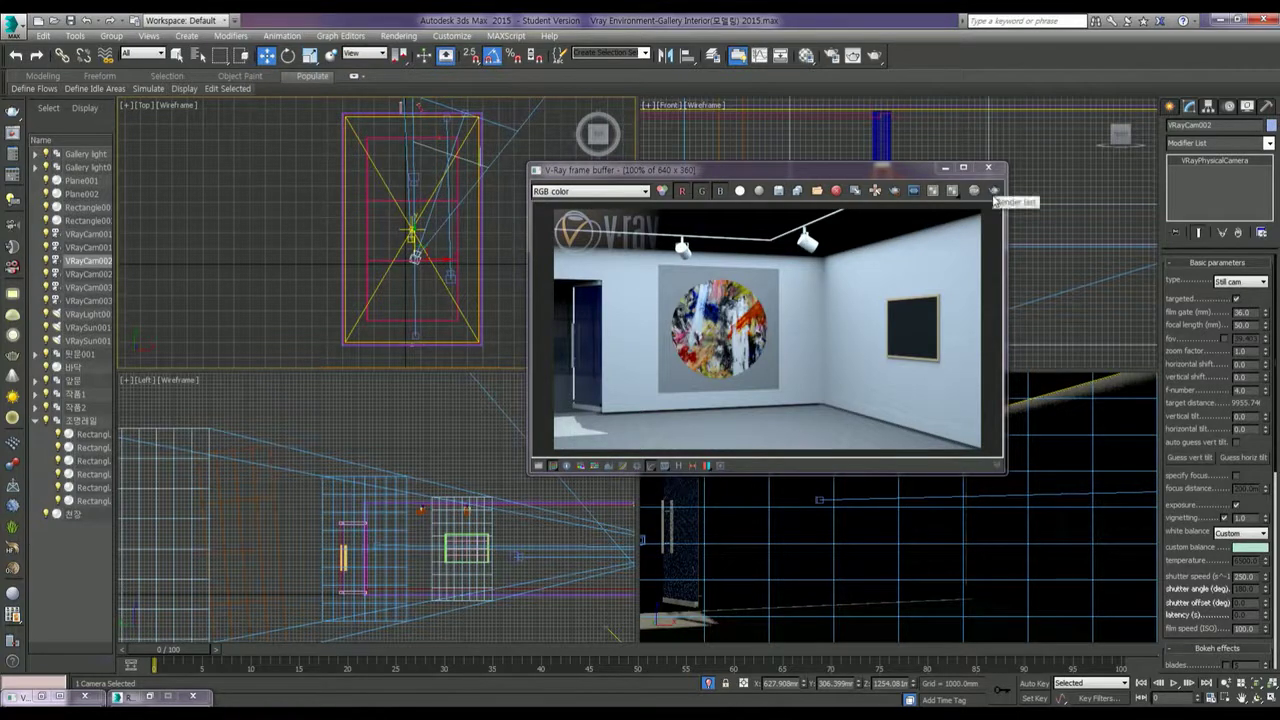
{"action": "right_click", "coordinate": [638, 341]}
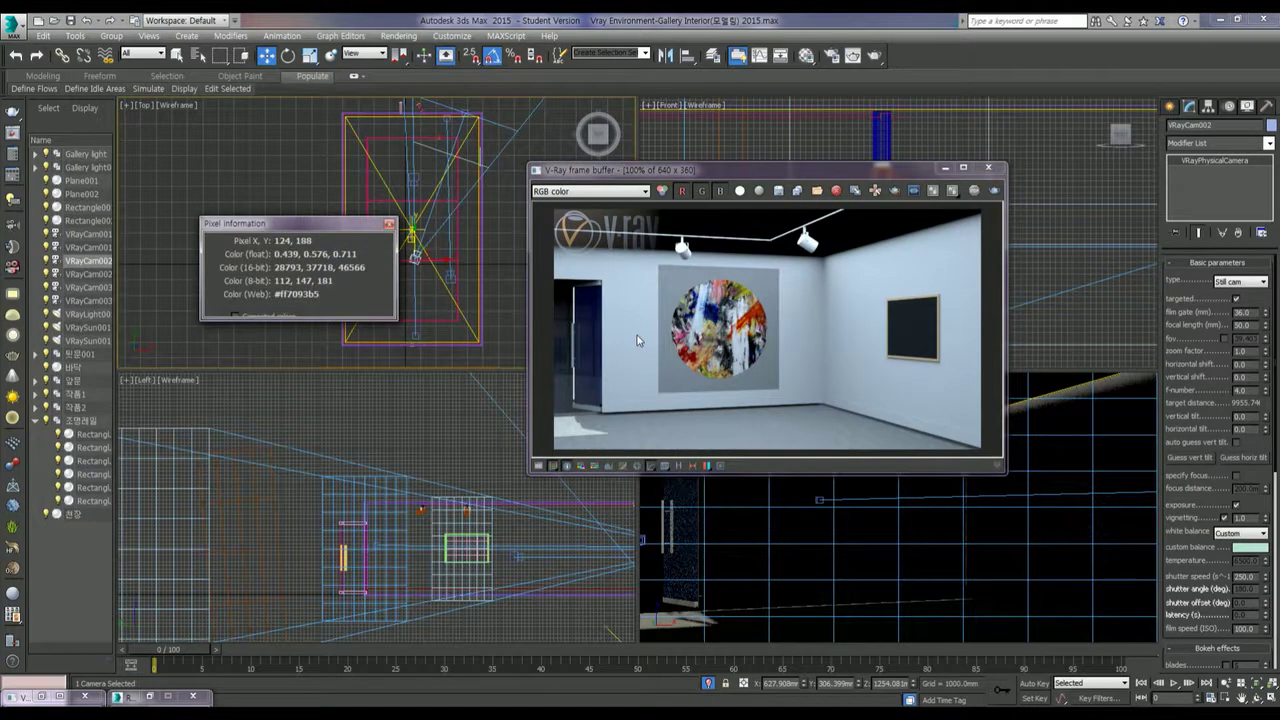
{"action": "right_click", "coordinate": [621, 339]}
Step: Adjust the white balance to red 111, green 149, re-render, and check a wall pixel
{"action": "left_click", "coordinate": [1250, 548]}
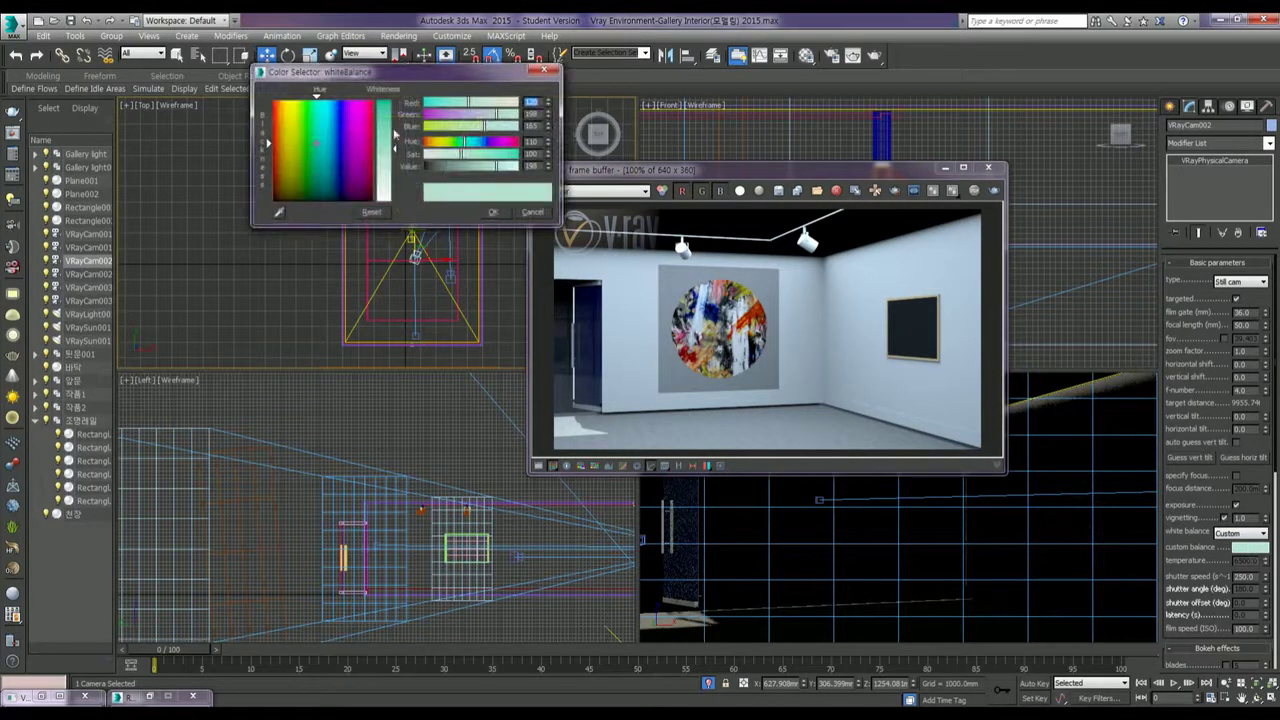
{"action": "type", "text": "11"}
{"action": "key", "text": "Tab"}
{"action": "type", "text": "9"}
{"action": "key", "text": "Tab"}
{"action": "type", "text": "1"}
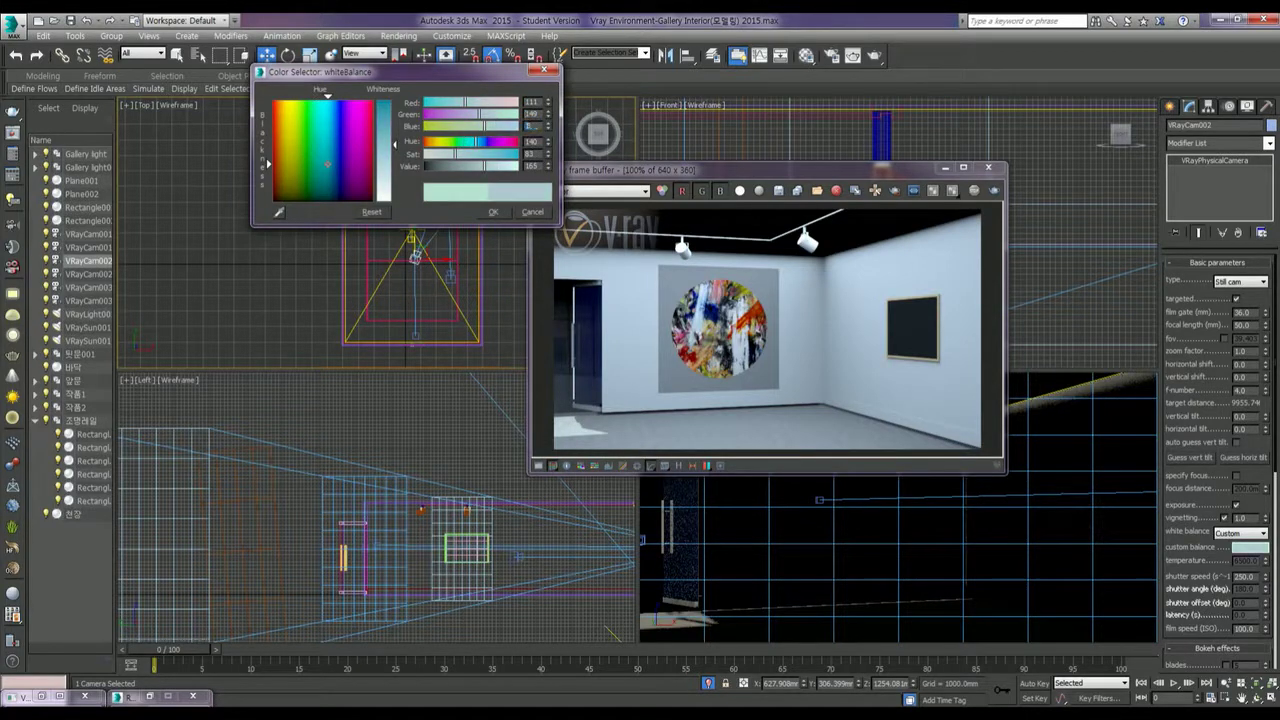
{"action": "type", "text": "3"}
{"action": "left_click", "coordinate": [491, 212]}
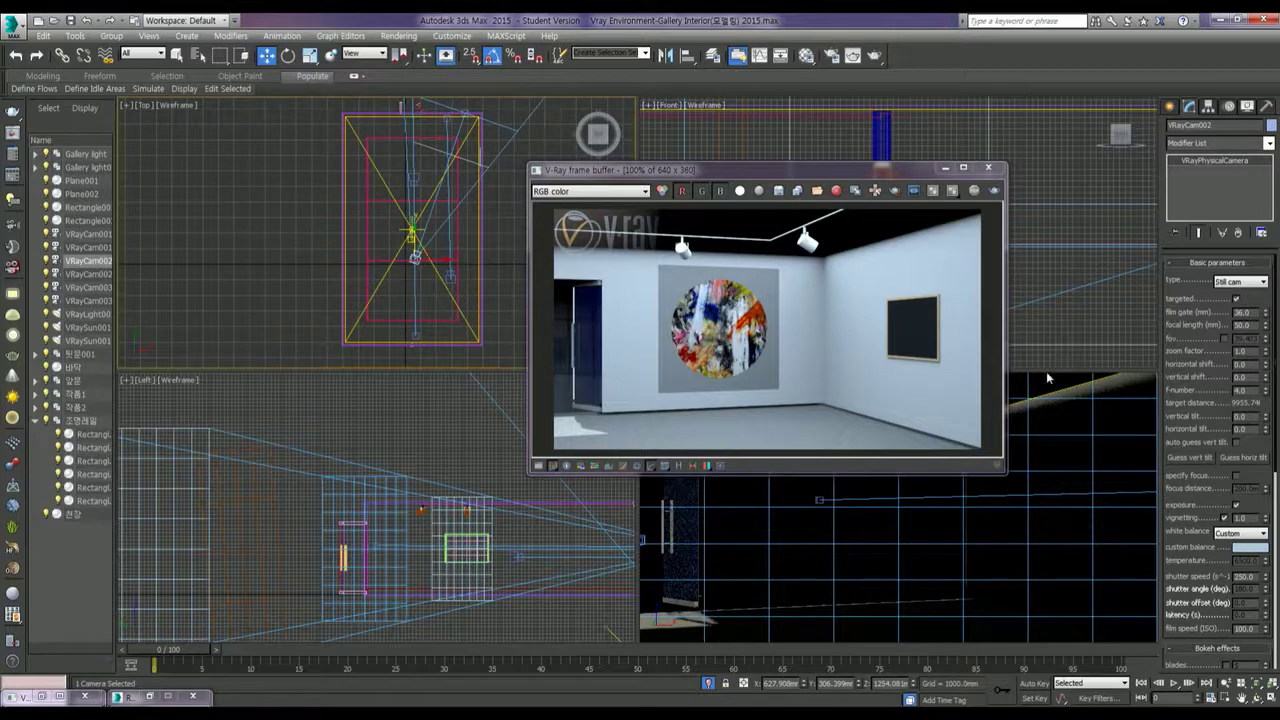
{"action": "left_click", "coordinate": [994, 192]}
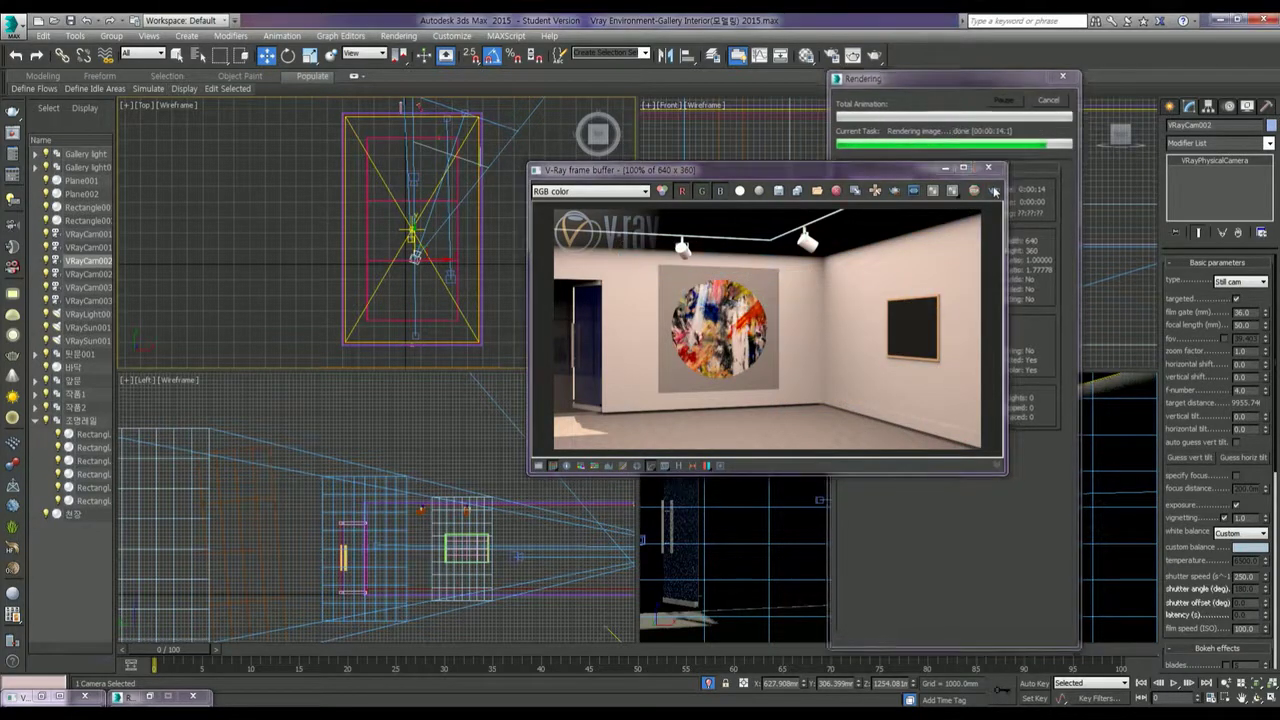
{"action": "right_click", "coordinate": [637, 289]}
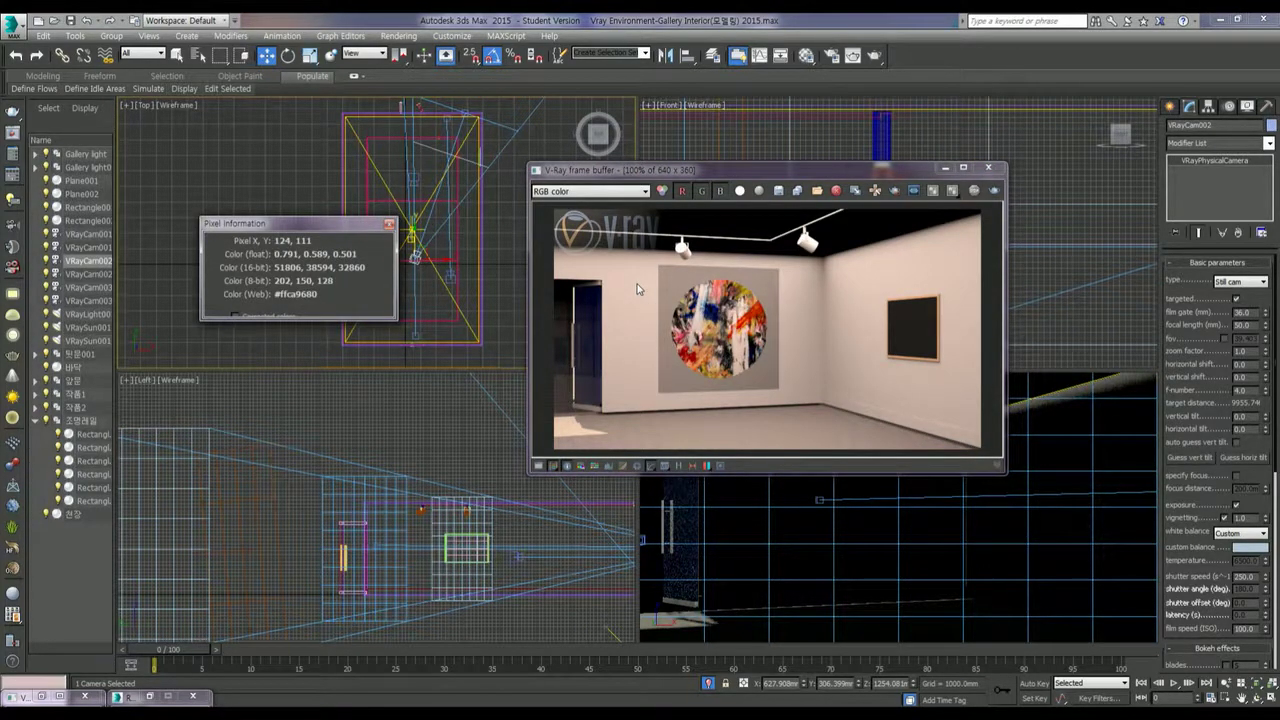
Step: Shift the custom white balance to a peach colour, re-render, and minimize the frame buffer
{"action": "right_click", "coordinate": [637, 289]}
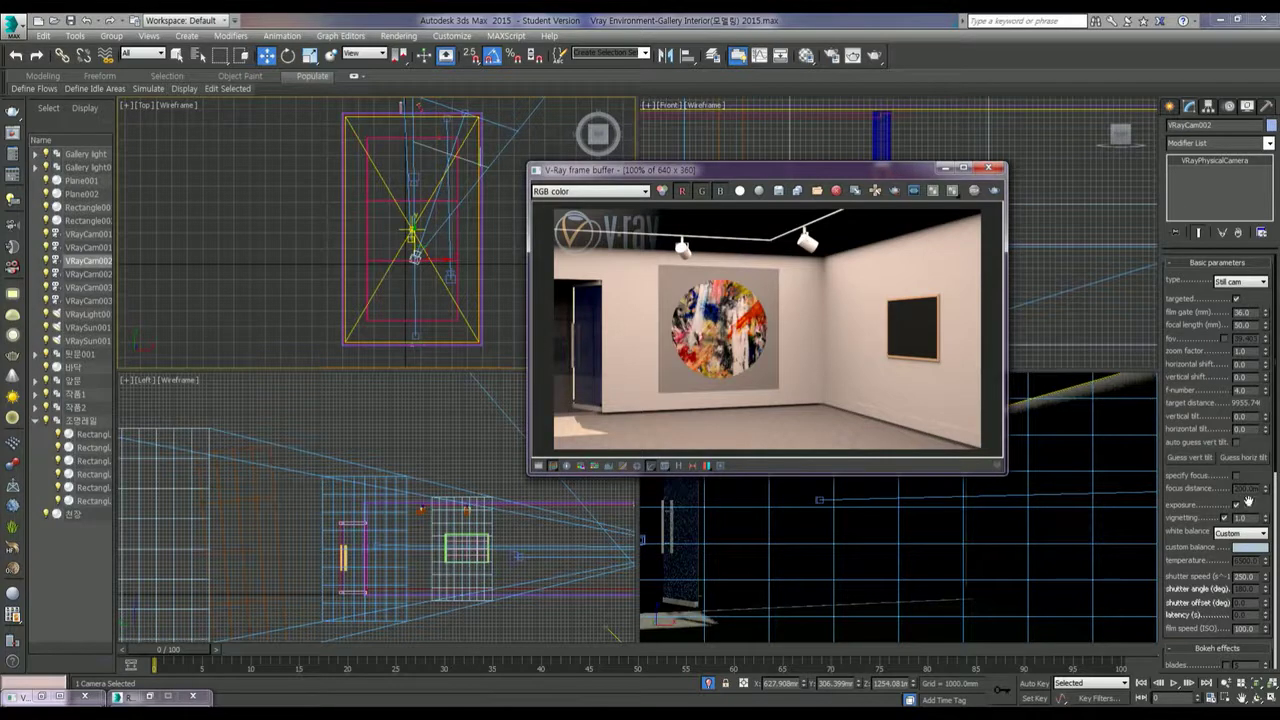
{"action": "left_click", "coordinate": [1249, 550]}
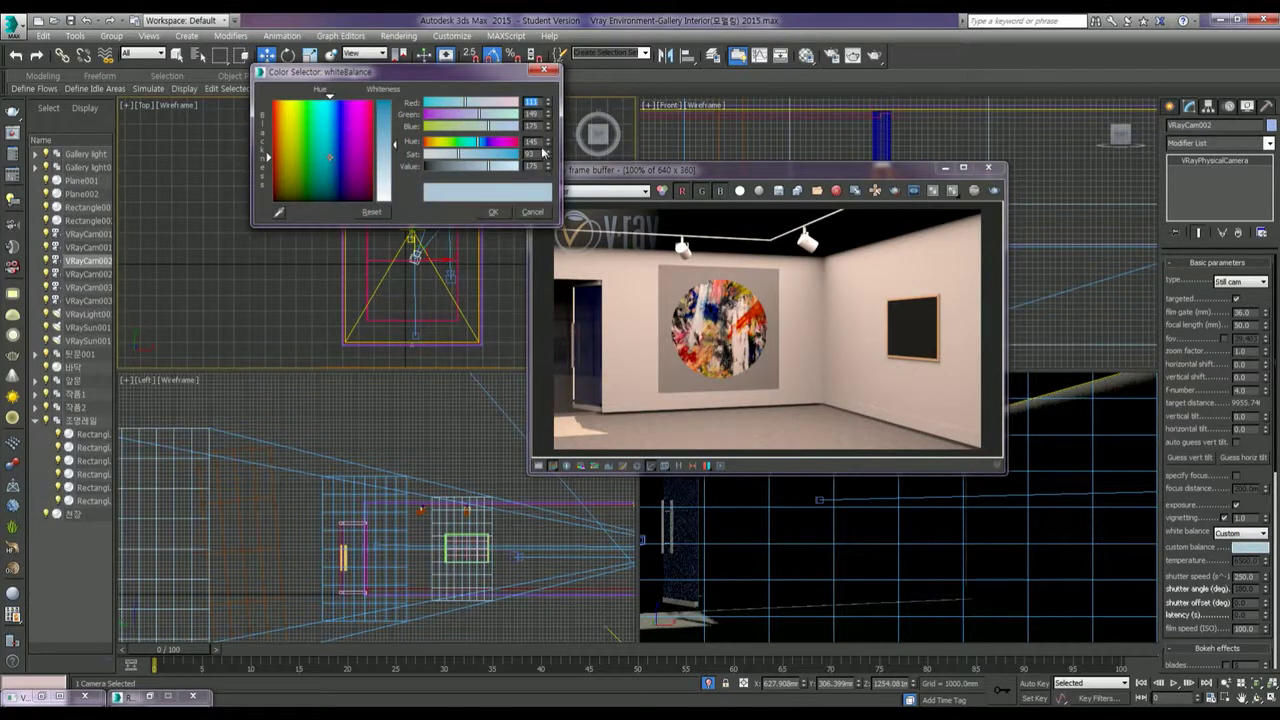
{"action": "left_click_drag", "start_coordinate": [330, 157], "coordinate": [365, 151]}
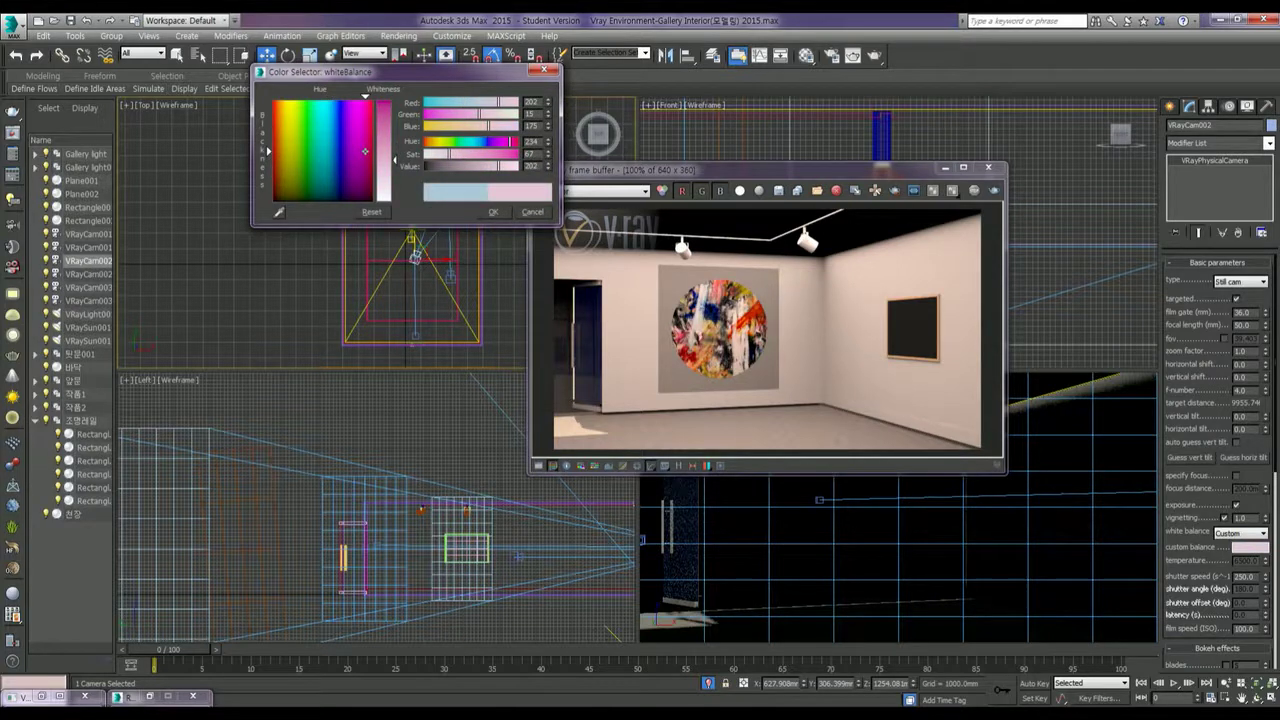
{"action": "left_click_drag", "start_coordinate": [365, 151], "coordinate": [281, 140]}
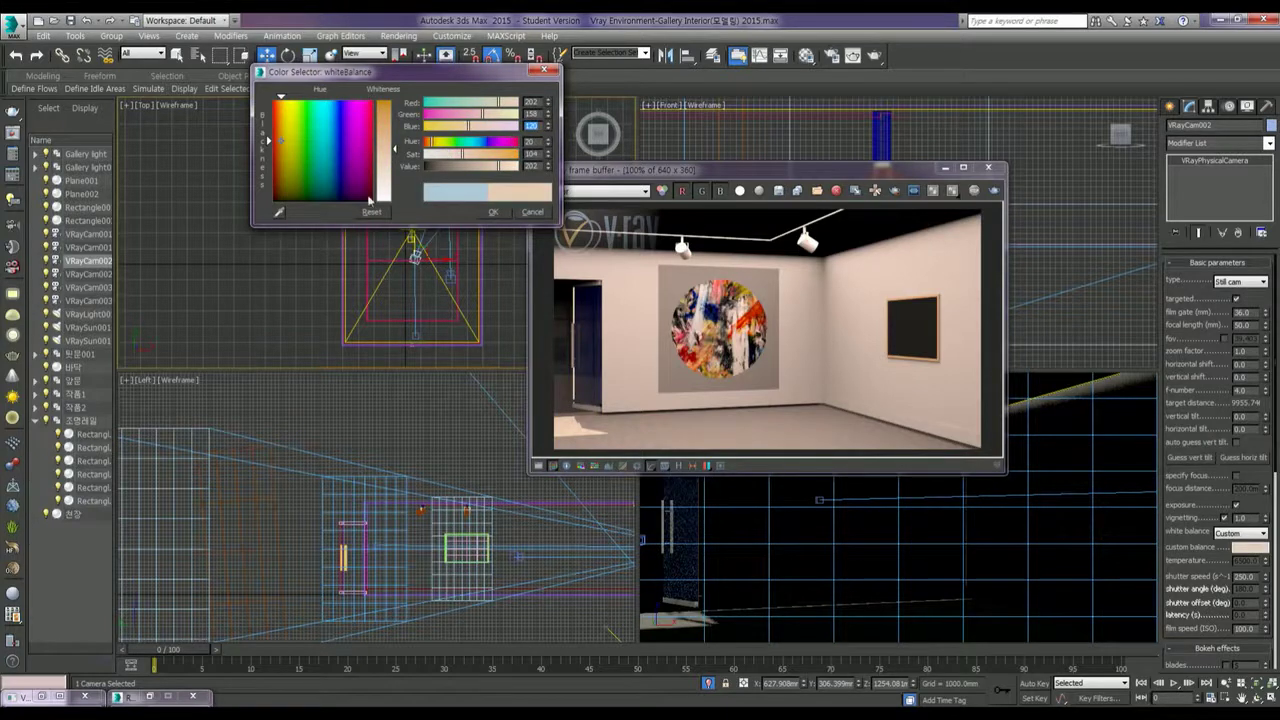
{"action": "left_click", "coordinate": [488, 214]}
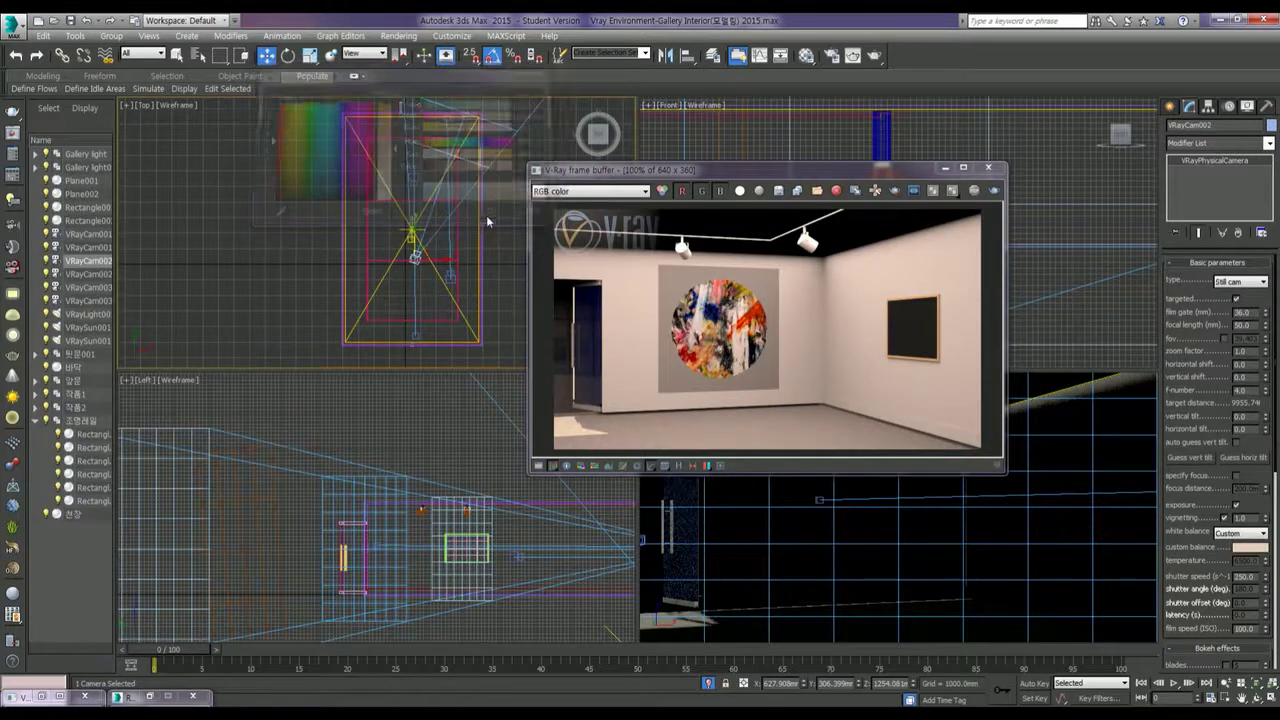
{"action": "left_click", "coordinate": [996, 191]}
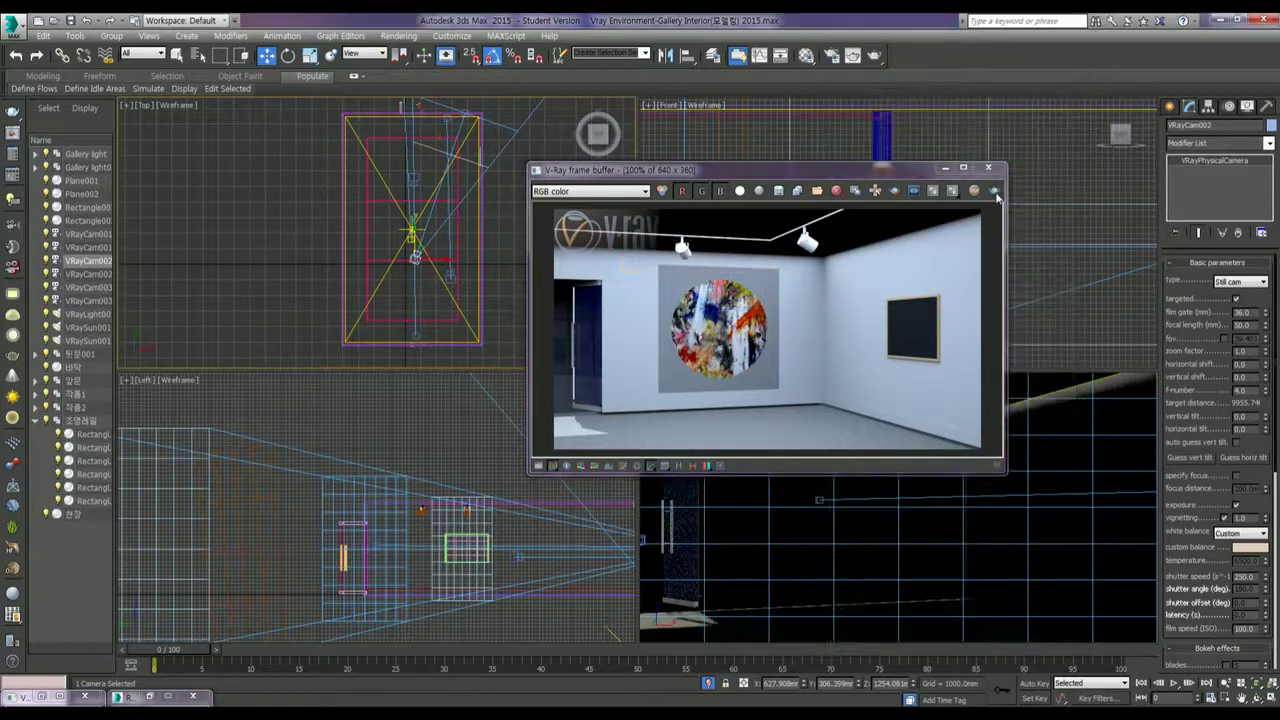
{"action": "mouse_move", "coordinate": [598, 133]}
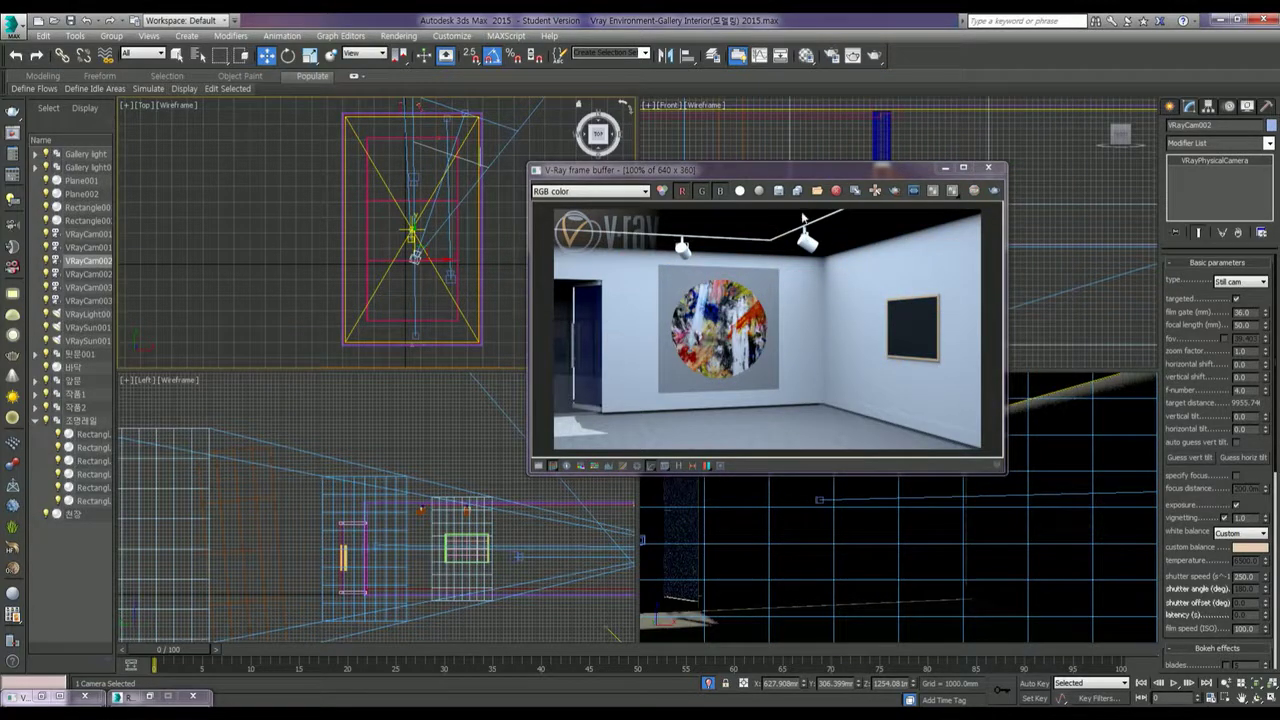
{"action": "left_click", "coordinate": [945, 168]}
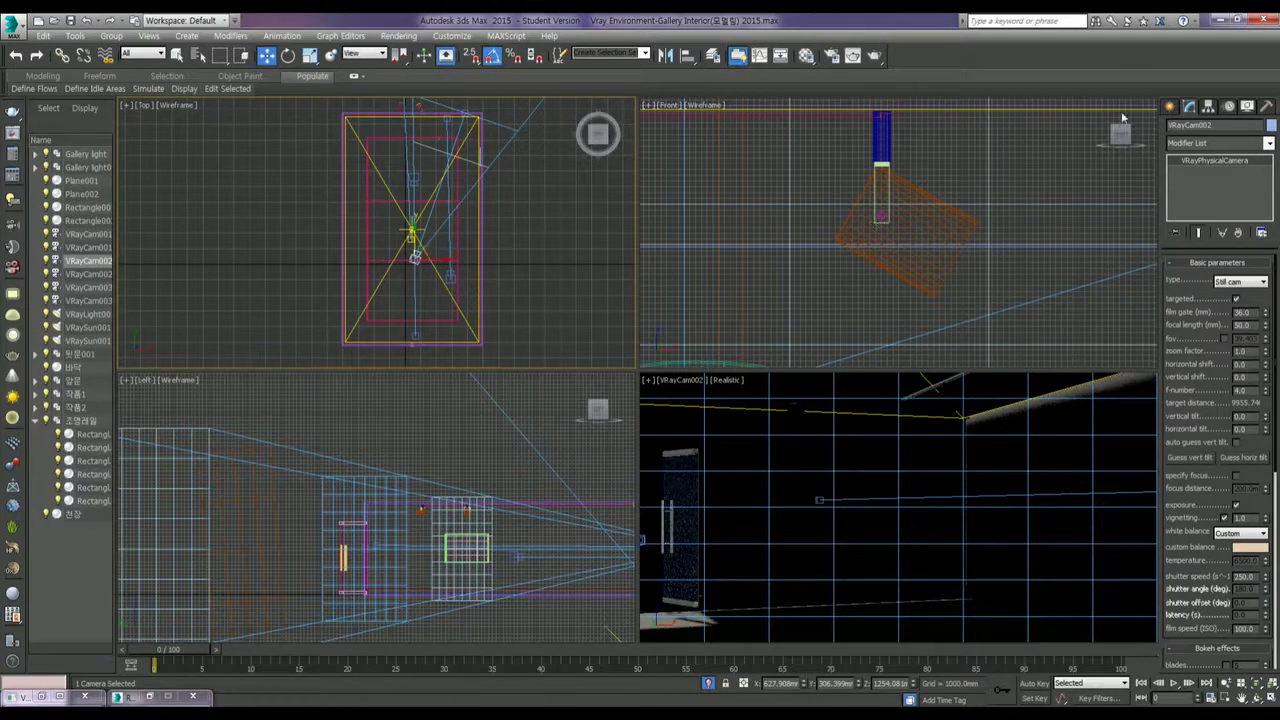
Step: Create a VRayIES light in the Top view, dragging out the light and its target
{"action": "left_click", "coordinate": [1170, 108]}
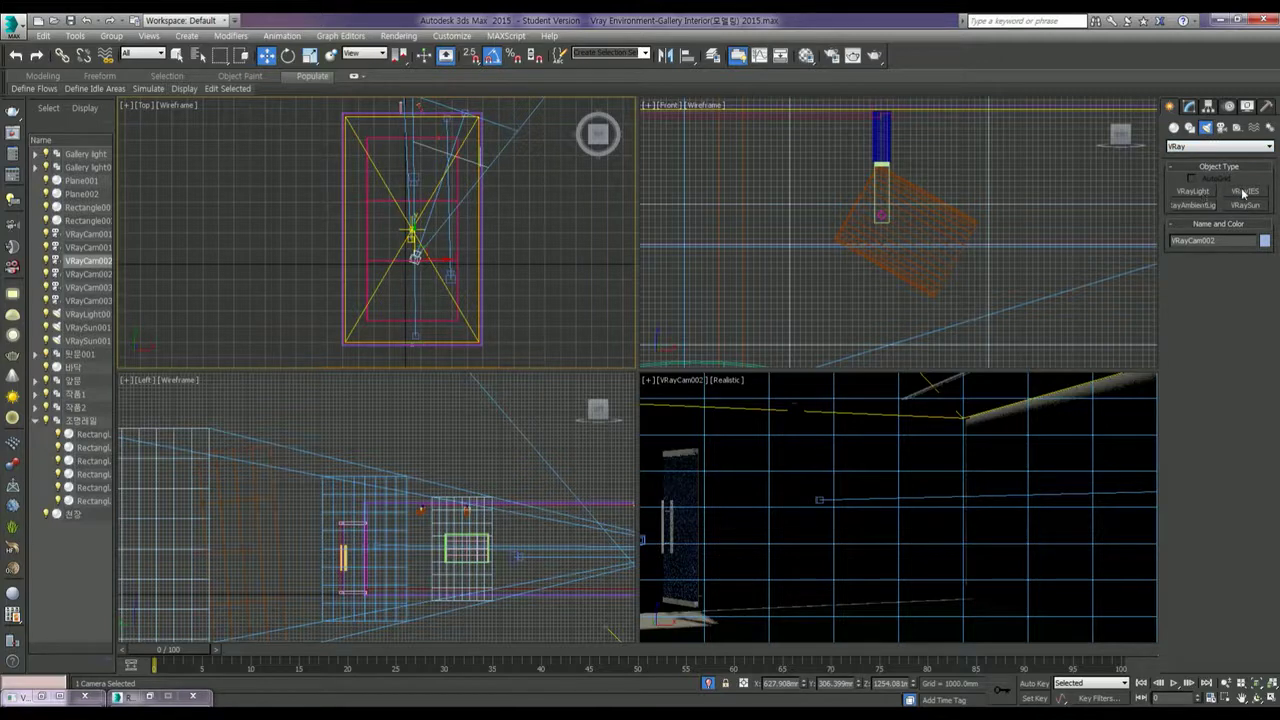
{"action": "left_click", "coordinate": [1246, 192]}
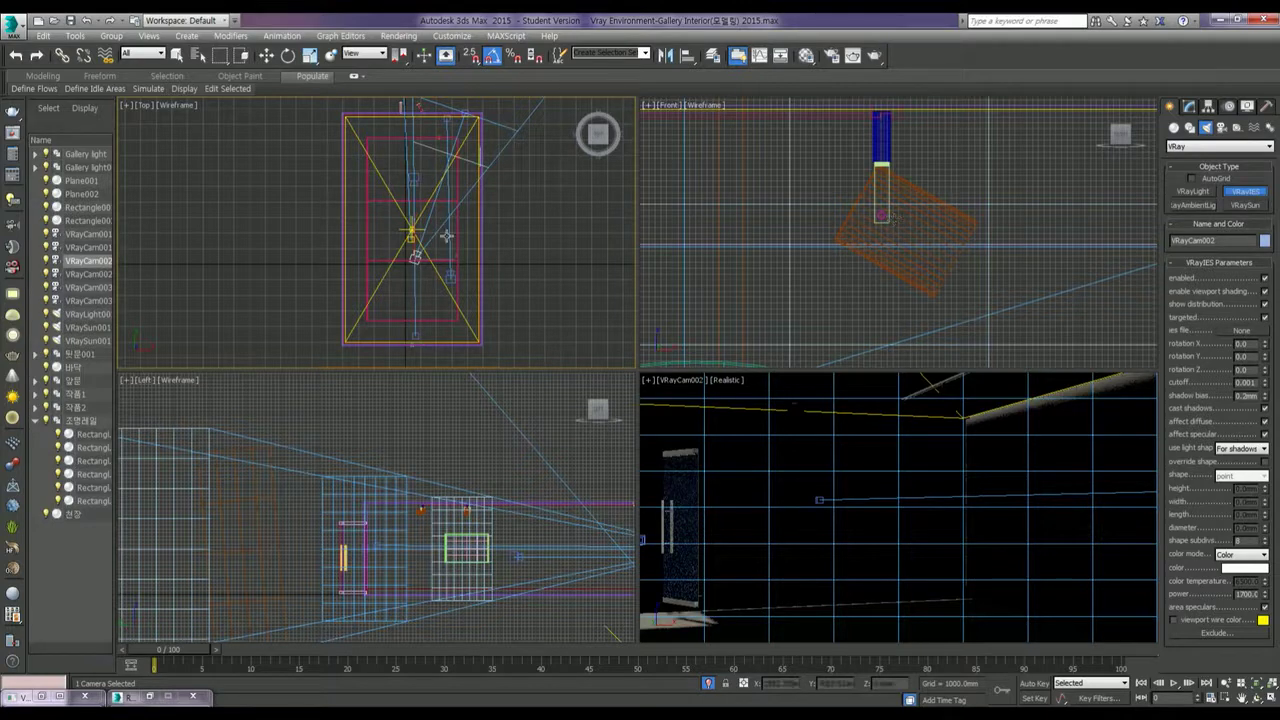
{"action": "scroll", "coordinate": [412, 176], "scroll_direction": "up", "scroll_amount": 1}
{"action": "scroll", "coordinate": [408, 166], "scroll_direction": "up", "scroll_amount": 3}
{"action": "scroll", "coordinate": [408, 166], "scroll_direction": "up", "scroll_amount": 2}
{"action": "scroll", "coordinate": [486, 137], "scroll_direction": "up", "scroll_amount": 2}
{"action": "scroll", "coordinate": [400, 263], "scroll_direction": "up", "scroll_amount": 2}
{"action": "scroll", "coordinate": [409, 234], "scroll_direction": "up", "scroll_amount": 2}
{"action": "mouse_move", "coordinate": [404, 211]}
{"action": "middle_mouse_down"}
{"action": "mouse_move", "coordinate": [374, 277]}
{"action": "mouse_move", "coordinate": [354, 274]}
{"action": "middle_mouse_up"}
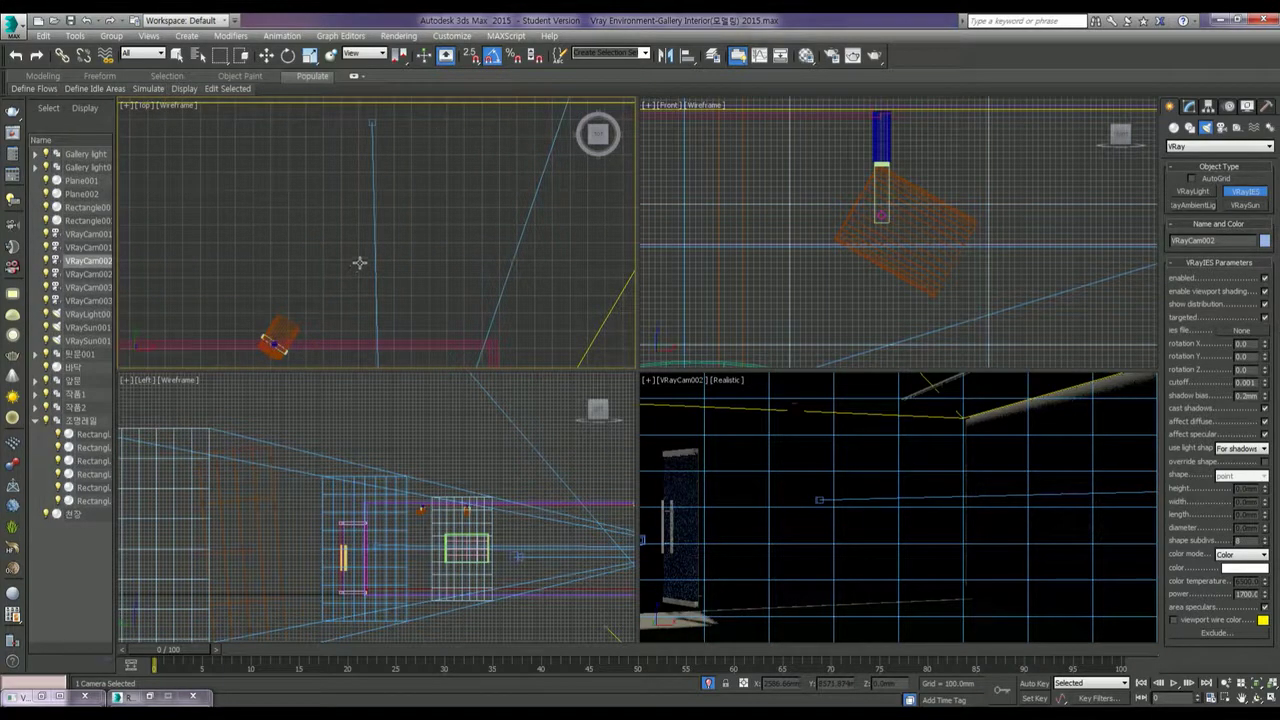
{"action": "key", "text": "alt+w"}
{"action": "middle_click_drag", "start_coordinate": [551, 311], "coordinate": [474, 360]}
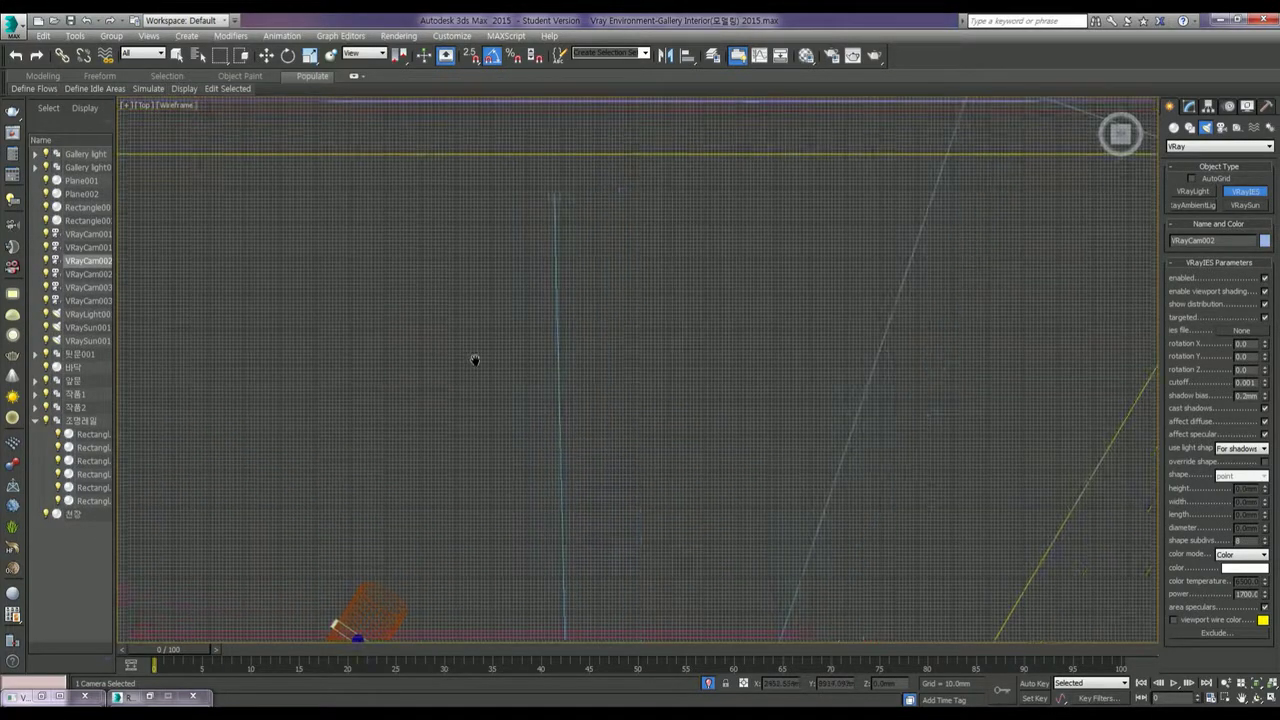
{"action": "scroll", "coordinate": [476, 358], "scroll_direction": "down", "scroll_amount": 3}
{"action": "mouse_move", "coordinate": [422, 490]}
{"action": "left_mouse_down"}
{"action": "mouse_move", "coordinate": [530, 352]}
{"action": "mouse_move", "coordinate": [594, 232]}
{"action": "left_mouse_up"}
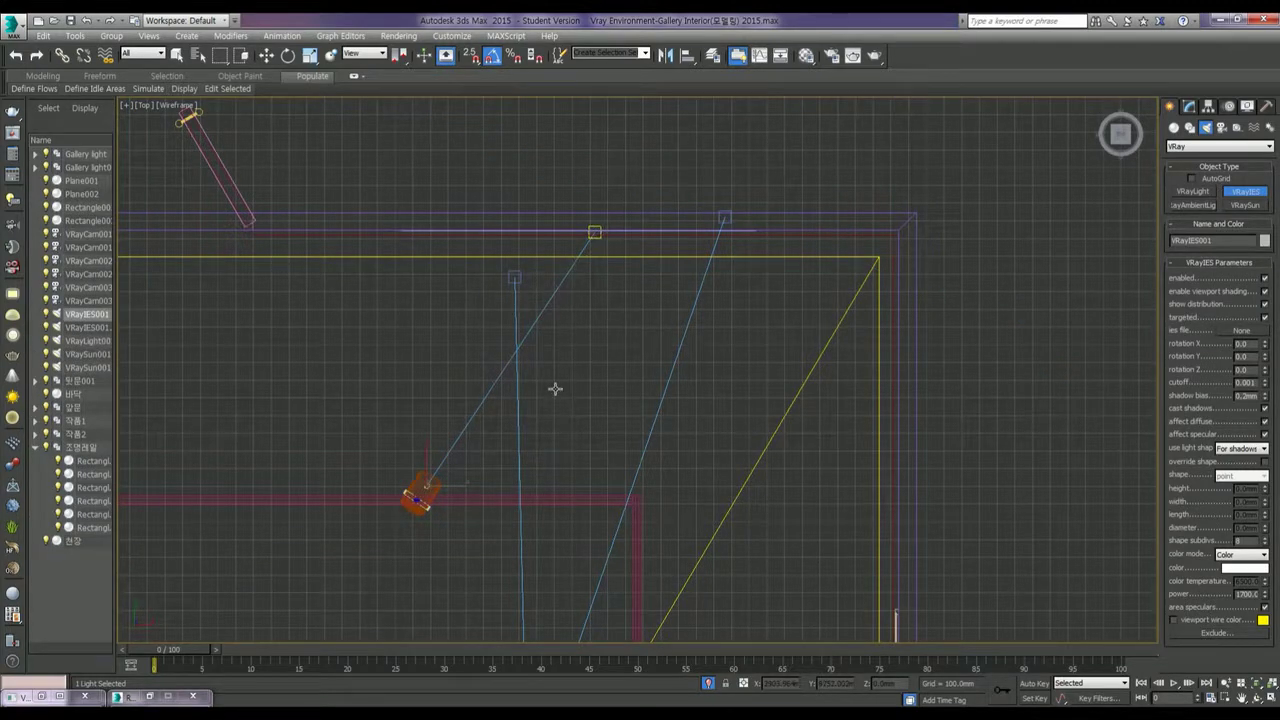
Step: Align the IES light center-to-center with the ceiling rail Line001
{"action": "key", "text": "w"}
{"action": "key", "text": "alt+w"}
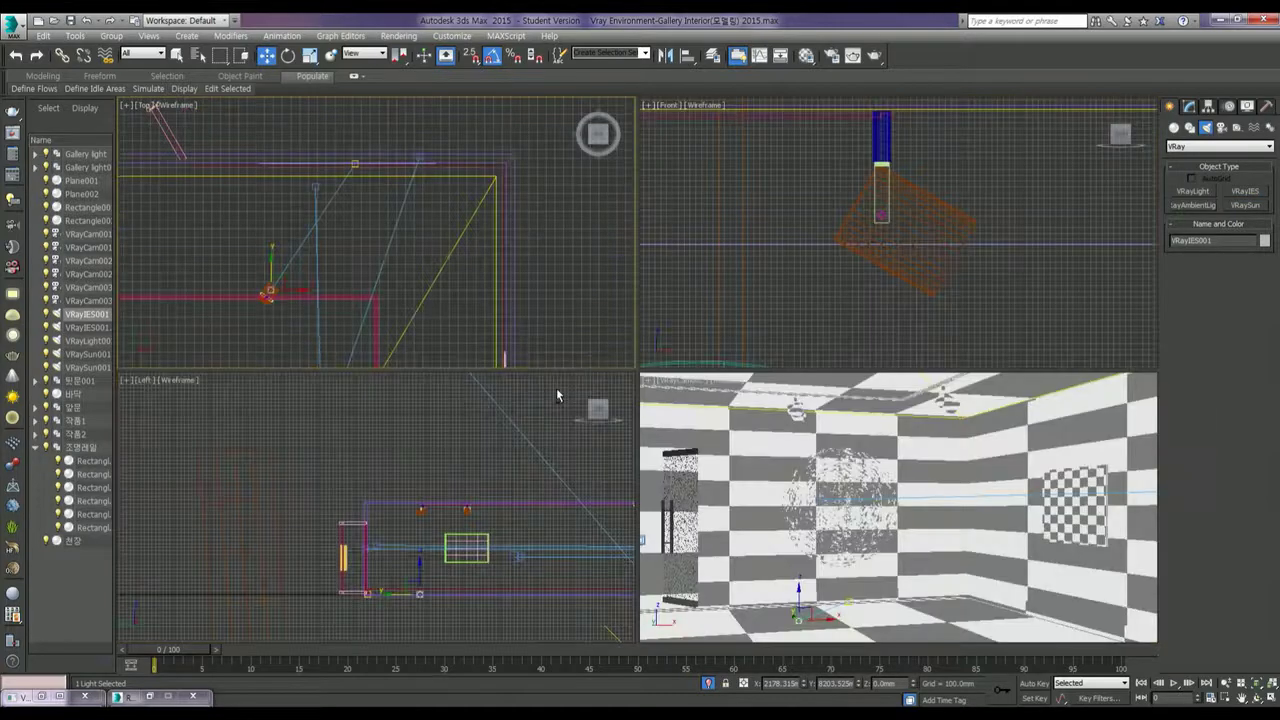
{"action": "left_click", "coordinate": [420, 590]}
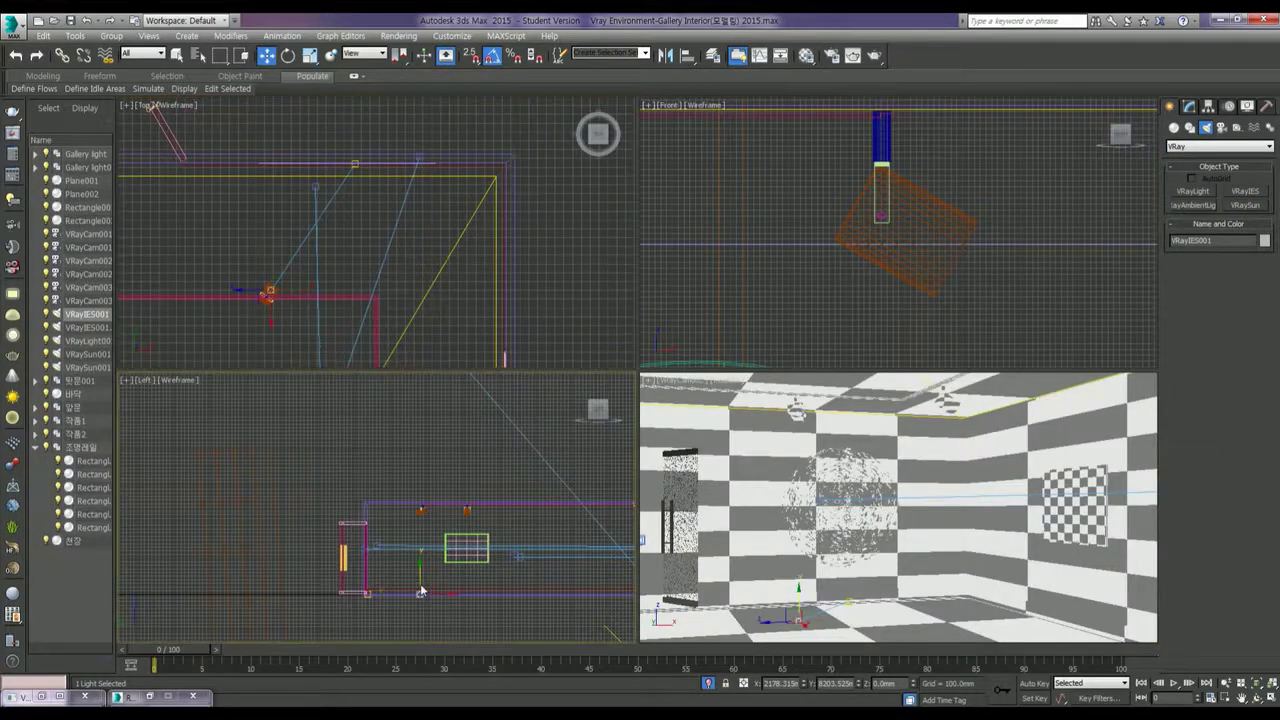
{"action": "key", "text": "alt+a"}
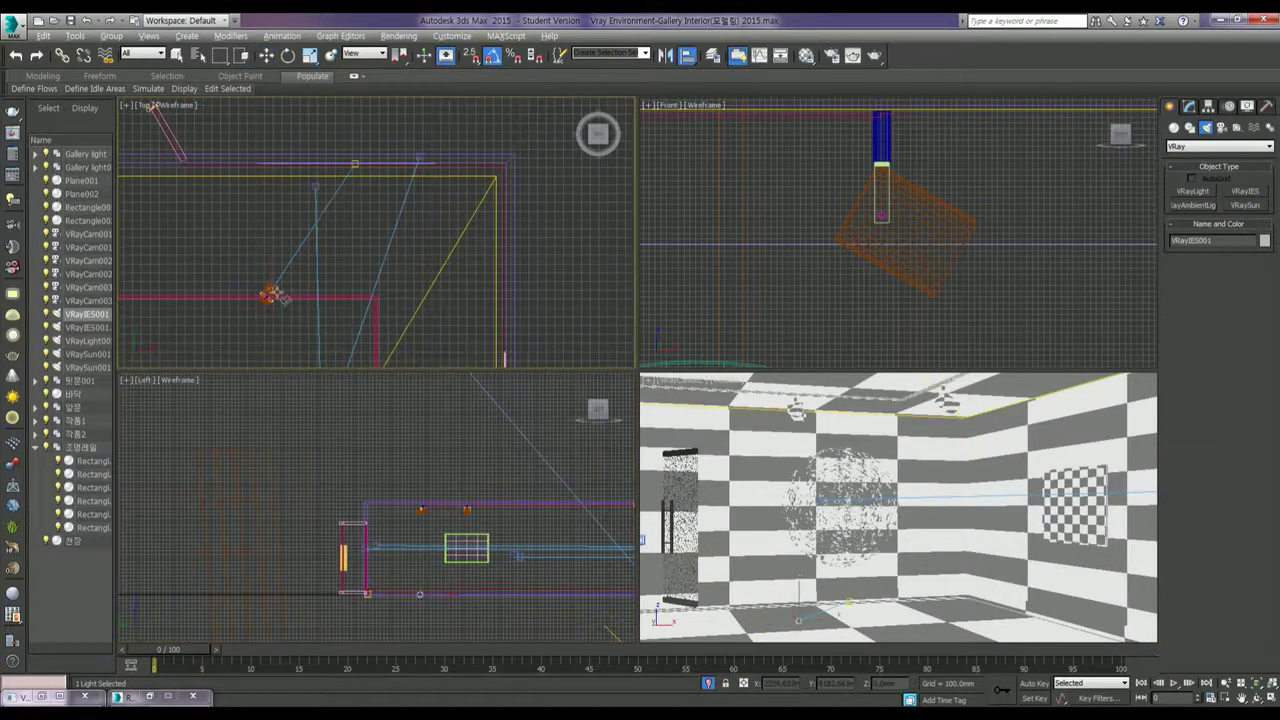
{"action": "left_click", "coordinate": [282, 297]}
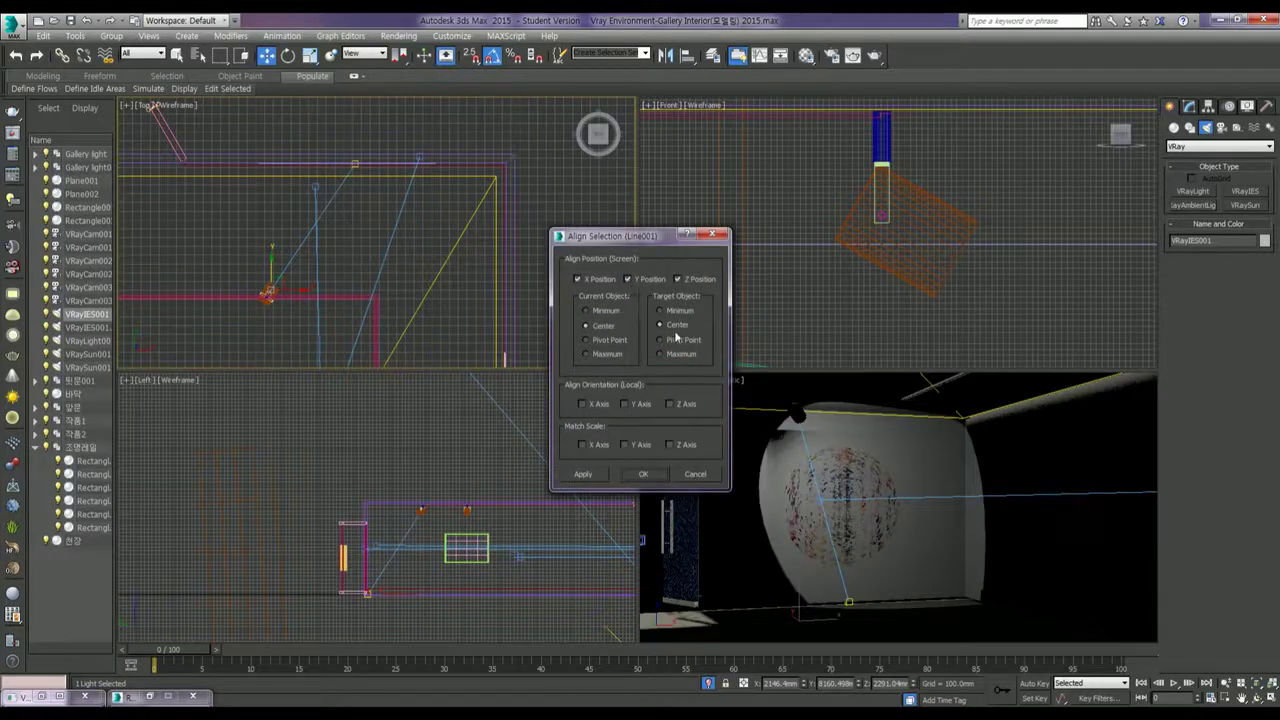
{"action": "left_click", "coordinate": [650, 476]}
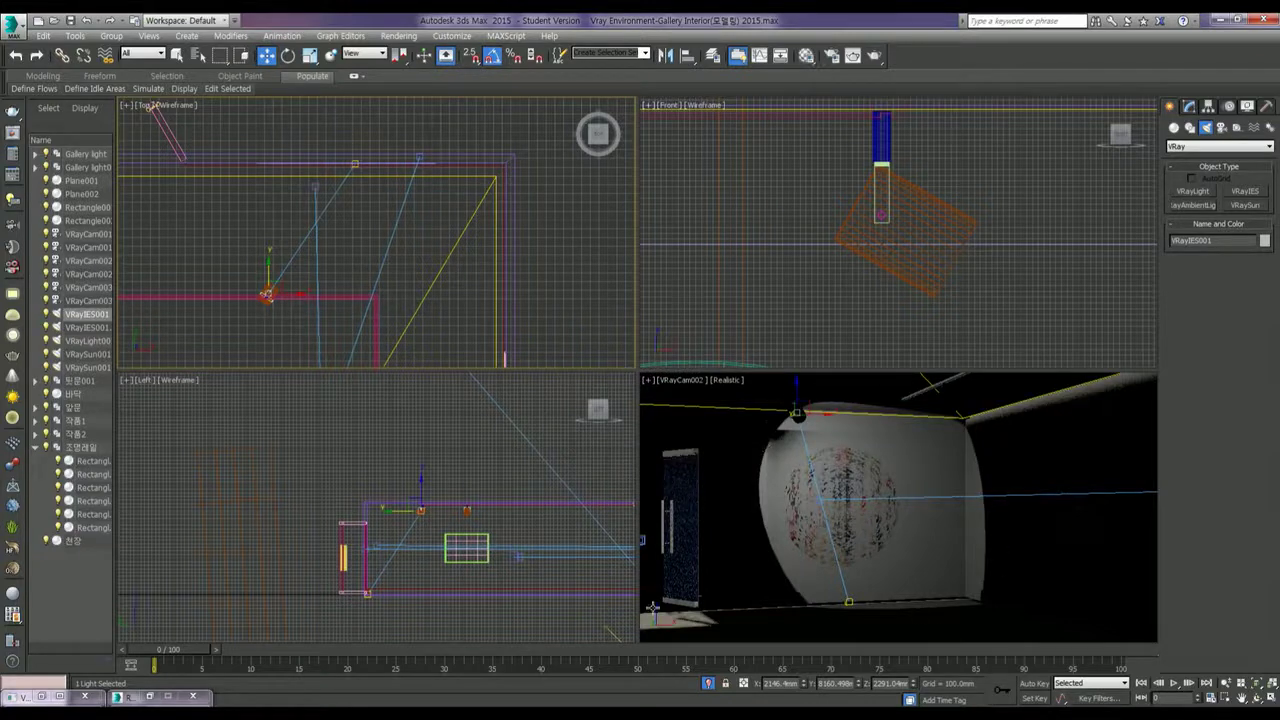
Step: Select VRayIES001.Target in the Left view and raise it up the wall toward the artwork
{"action": "right_click", "coordinate": [396, 578]}
{"action": "middle_click_drag", "start_coordinate": [393, 588], "coordinate": [417, 520]}
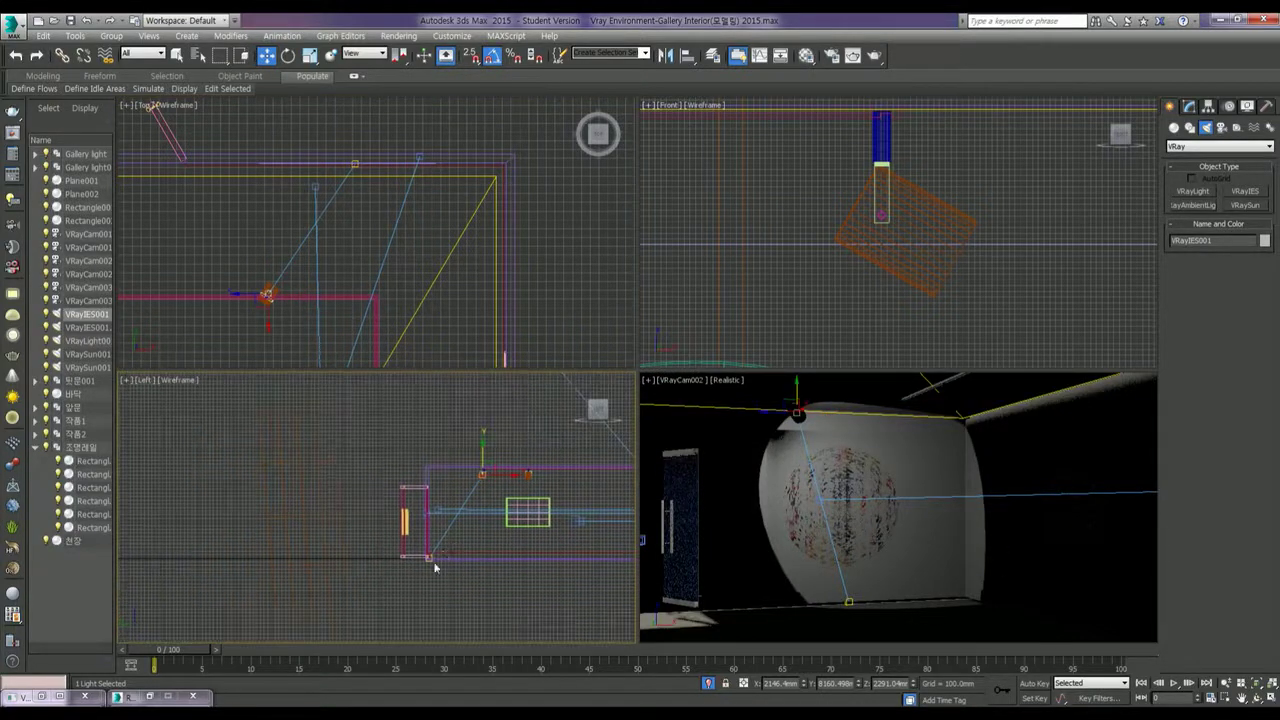
{"action": "scroll", "coordinate": [417, 520], "scroll_direction": "up", "scroll_amount": 5}
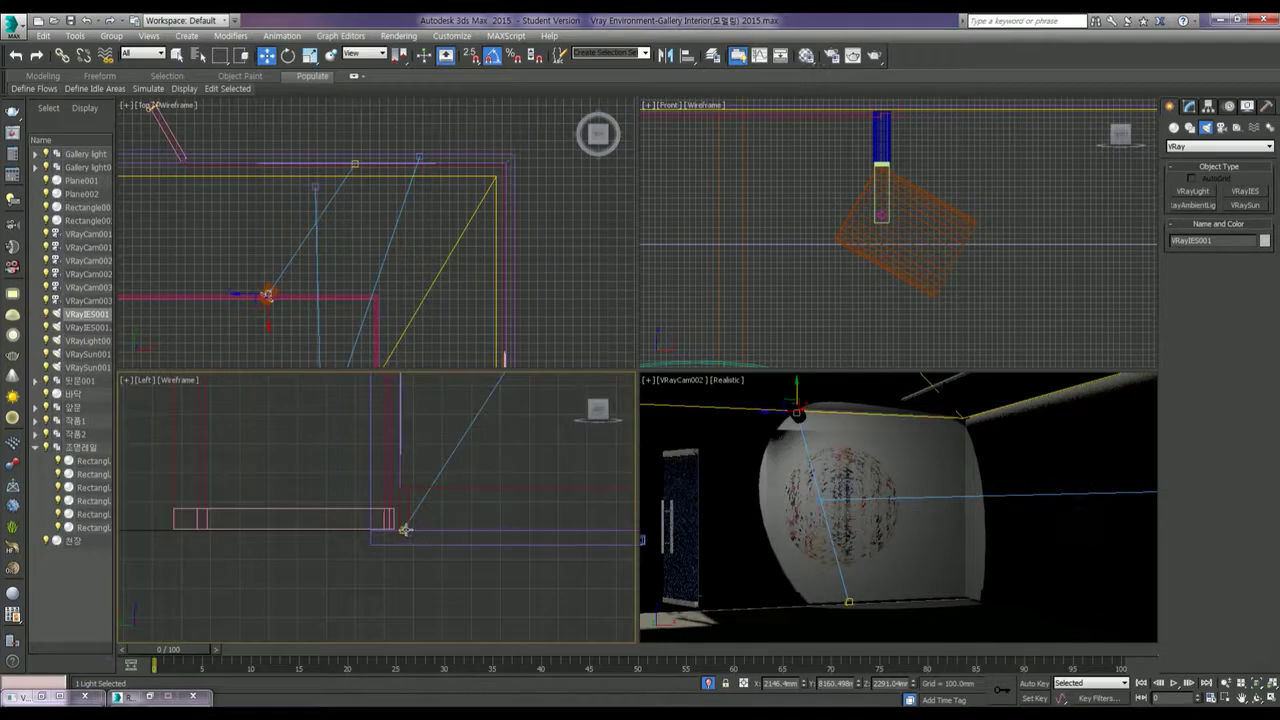
{"action": "left_click", "coordinate": [404, 529]}
{"action": "scroll", "coordinate": [405, 526], "scroll_direction": "up", "scroll_amount": 3}
{"action": "left_click", "coordinate": [385, 563]}
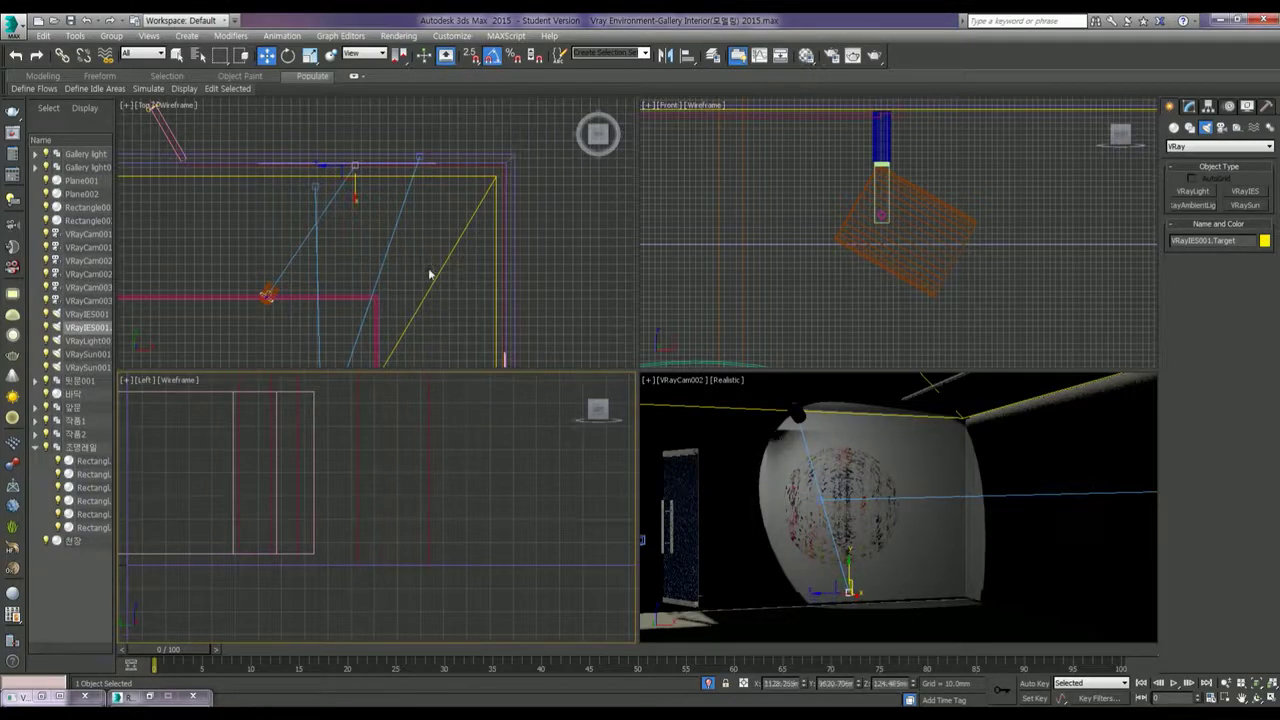
{"action": "middle_click_drag", "start_coordinate": [330, 472], "coordinate": [393, 562]}
{"action": "left_click_drag", "start_coordinate": [385, 551], "coordinate": [385, 385]}
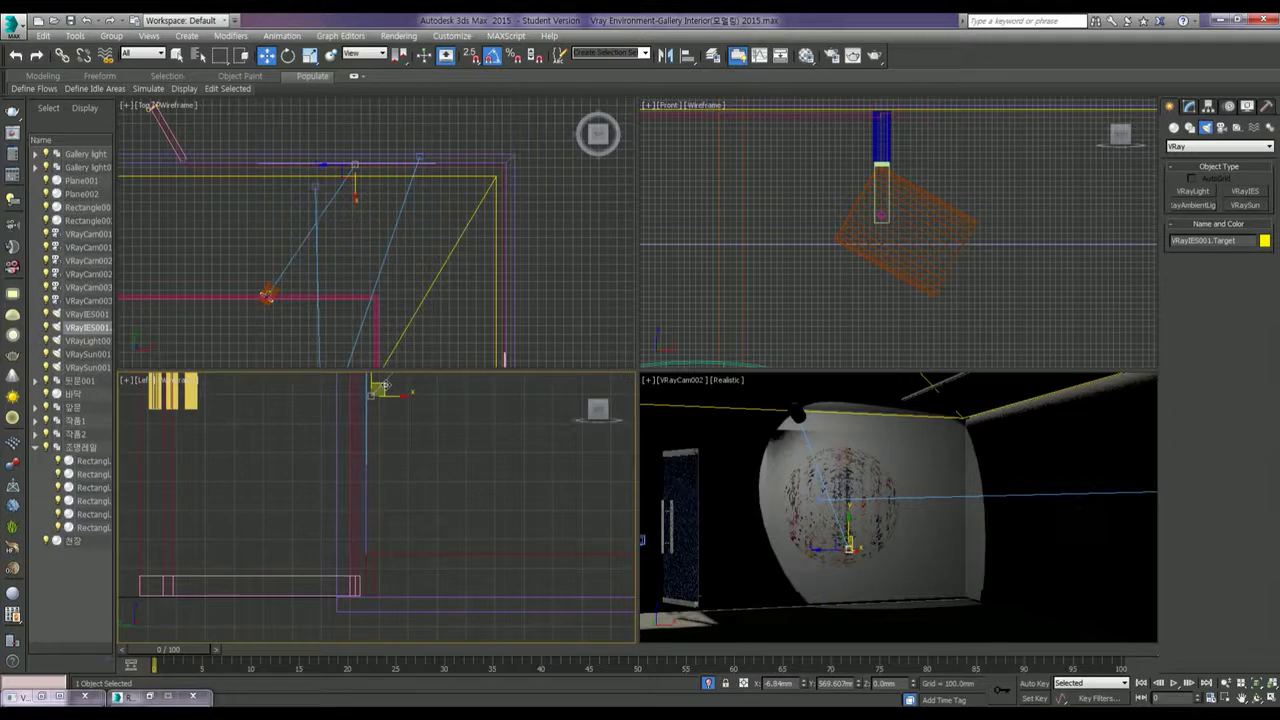
{"action": "mouse_move", "coordinate": [385, 385]}
{"action": "left_mouse_down"}
{"action": "mouse_move", "coordinate": [349, 236]}
{"action": "mouse_move", "coordinate": [314, 248]}
{"action": "mouse_move", "coordinate": [272, 212]}
{"action": "left_mouse_up"}
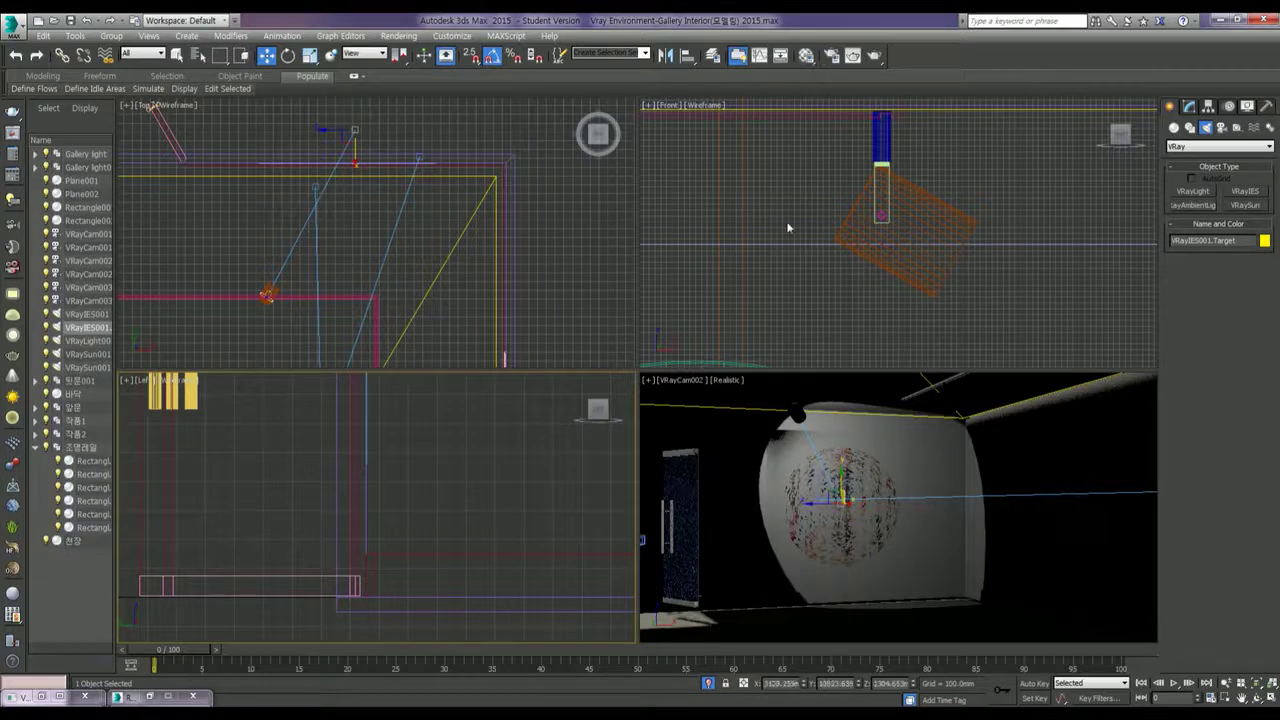
Step: Refine the target's position onto the round artwork in the Front and Top views
{"action": "scroll", "coordinate": [787, 228], "scroll_direction": "down", "scroll_amount": 2}
{"action": "scroll", "coordinate": [800, 228], "scroll_direction": "down", "scroll_amount": 2}
{"action": "scroll", "coordinate": [858, 232], "scroll_direction": "down", "scroll_amount": 2}
{"action": "scroll", "coordinate": [909, 251], "scroll_direction": "down", "scroll_amount": 2}
{"action": "middle_click_drag", "start_coordinate": [910, 251], "coordinate": [920, 239]}
{"action": "mouse_move", "coordinate": [852, 320]}
{"action": "left_mouse_down"}
{"action": "mouse_move", "coordinate": [829, 305]}
{"action": "mouse_move", "coordinate": [820, 325]}
{"action": "left_mouse_up"}
{"action": "right_click", "coordinate": [394, 135]}
{"action": "left_click_drag", "start_coordinate": [346, 128], "coordinate": [331, 177]}
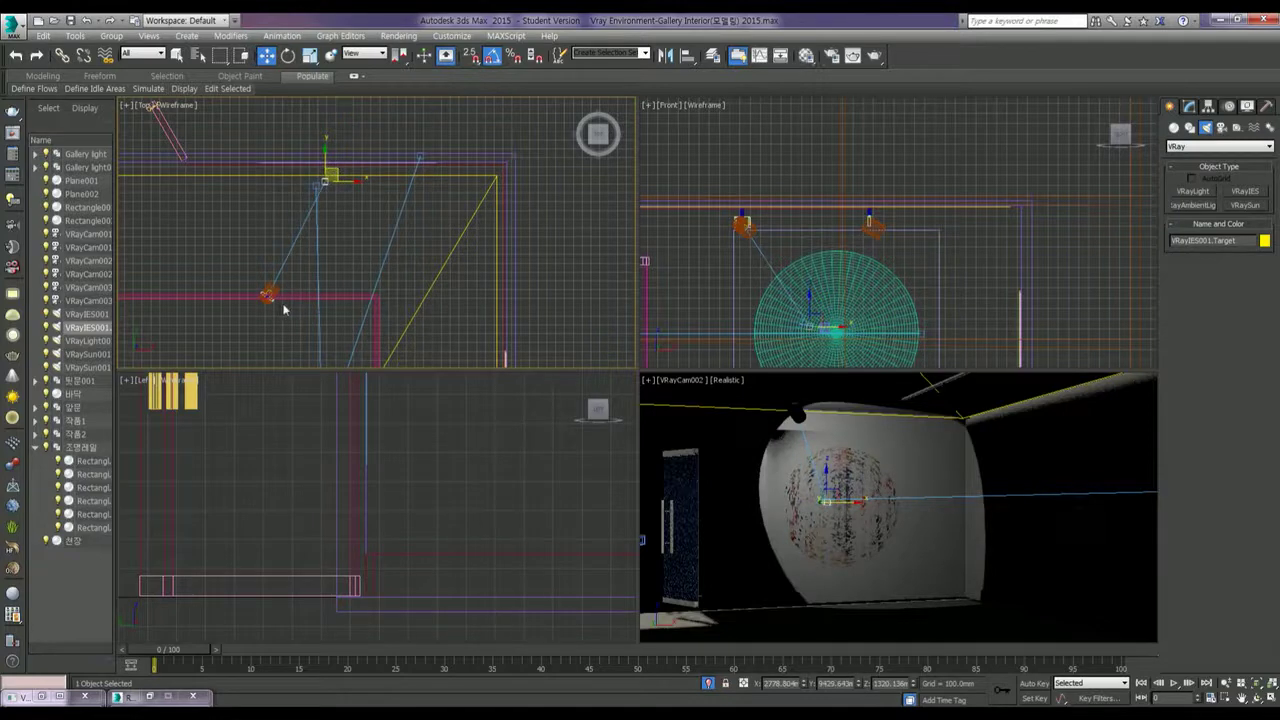
{"action": "scroll", "coordinate": [285, 300], "scroll_direction": "up", "scroll_amount": 1}
{"action": "scroll", "coordinate": [295, 280], "scroll_direction": "up", "scroll_amount": 3}
{"action": "scroll", "coordinate": [300, 268], "scroll_direction": "up", "scroll_amount": 2}
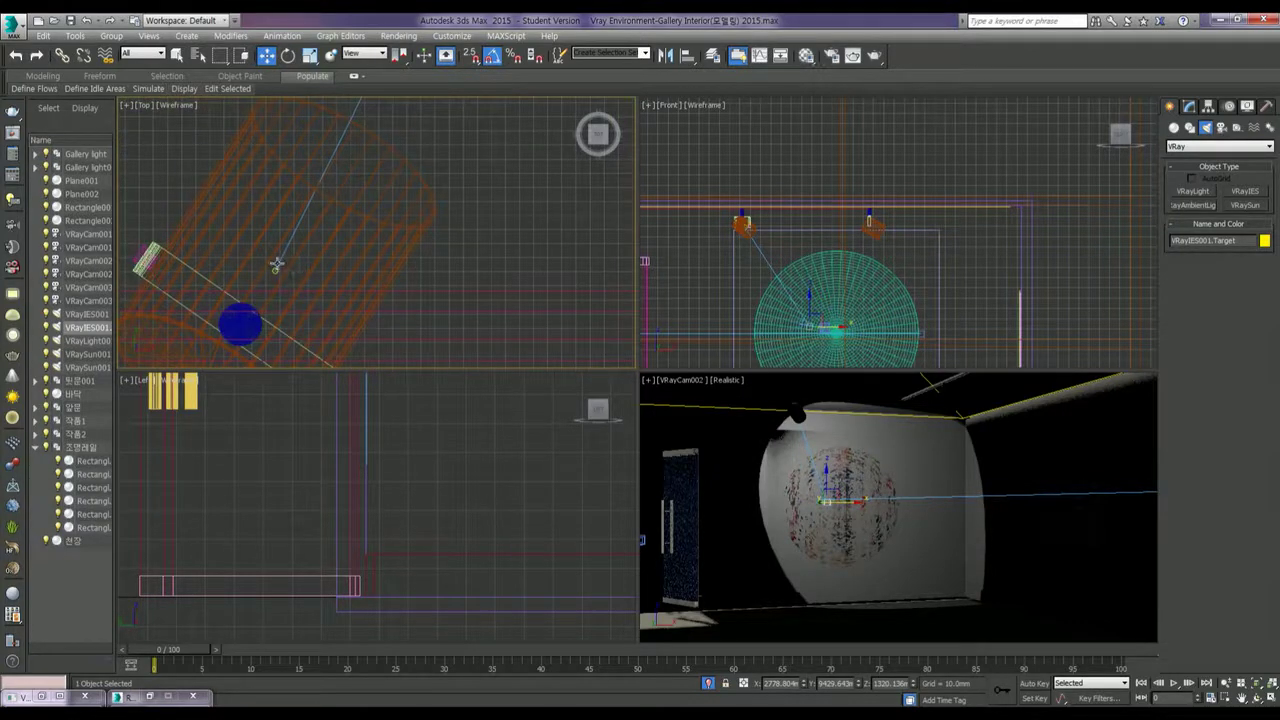
{"action": "left_click", "coordinate": [277, 276]}
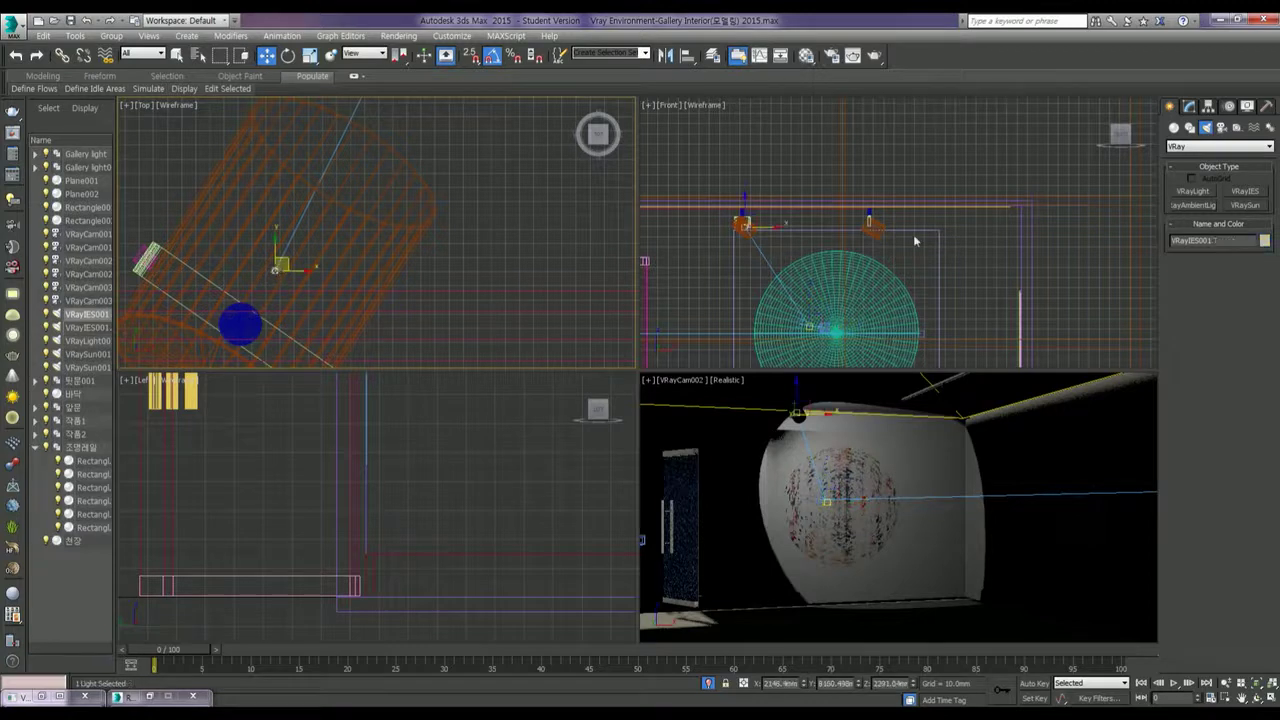
Step: Load TD-004.ies from the IES 조명 1~10 folder as VRayIES001's IES file
{"action": "left_click", "coordinate": [1190, 108]}
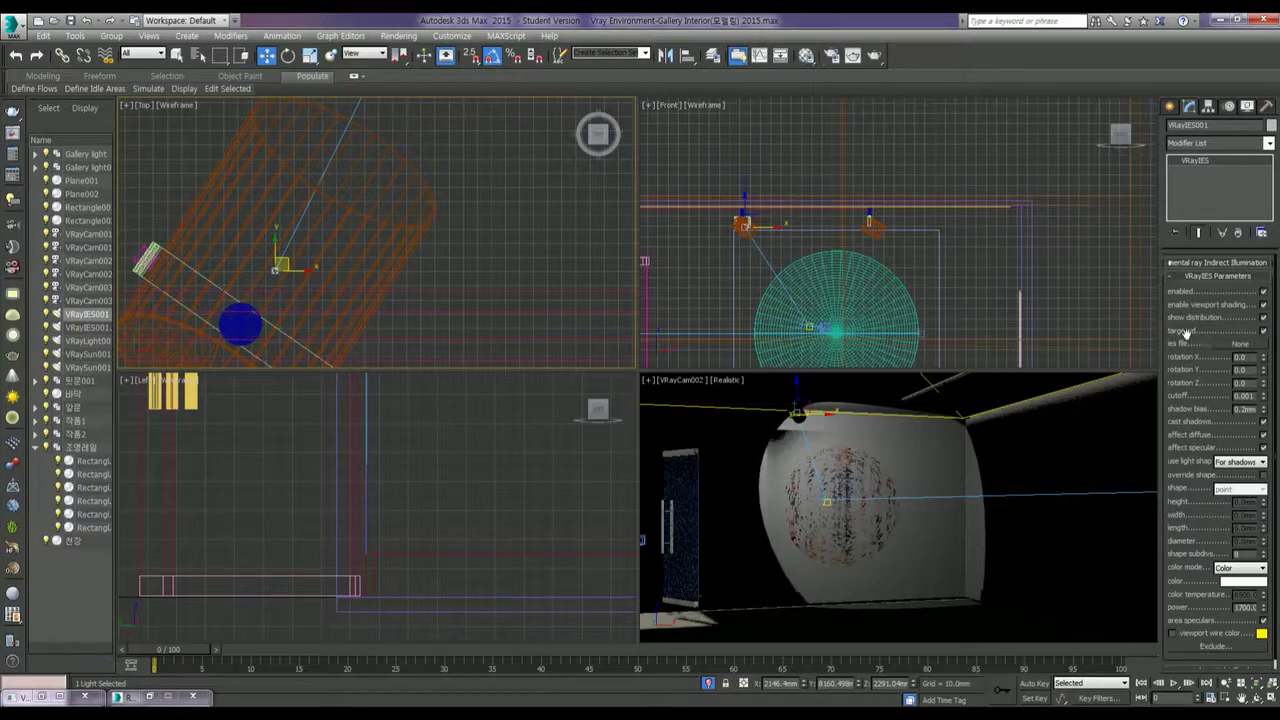
{"action": "left_click", "coordinate": [1241, 344]}
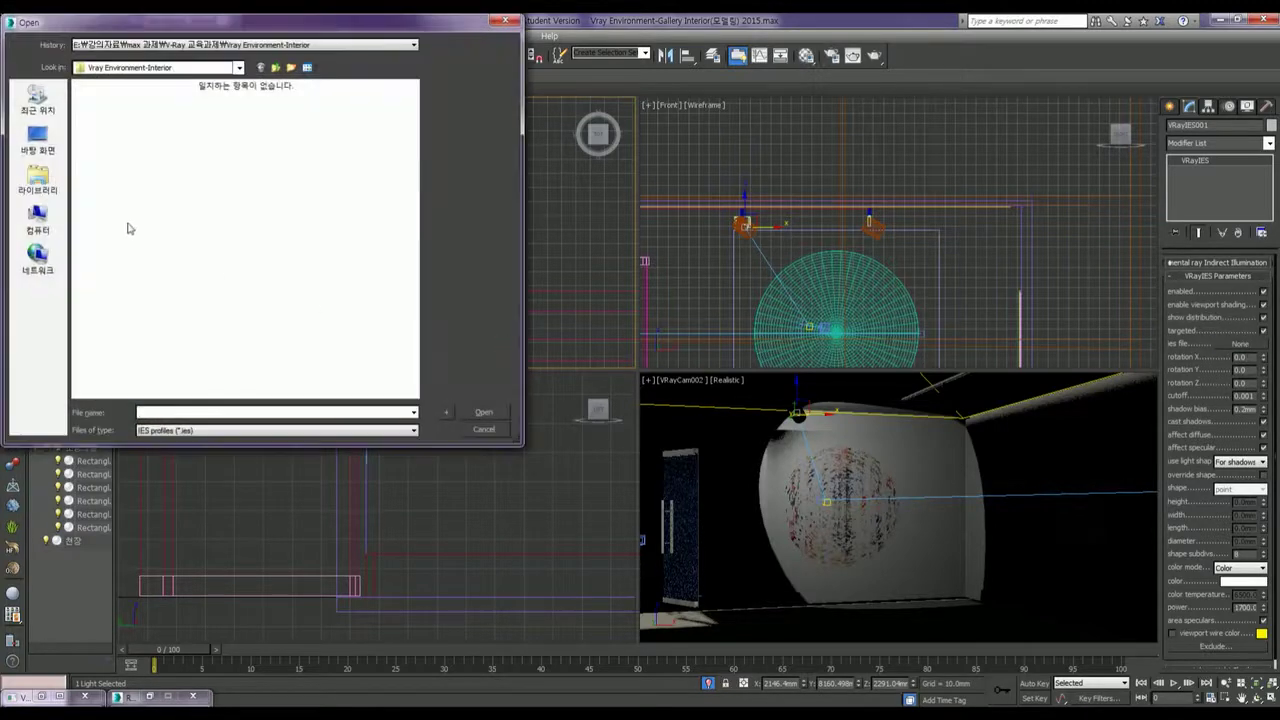
{"action": "left_click", "coordinate": [38, 180]}
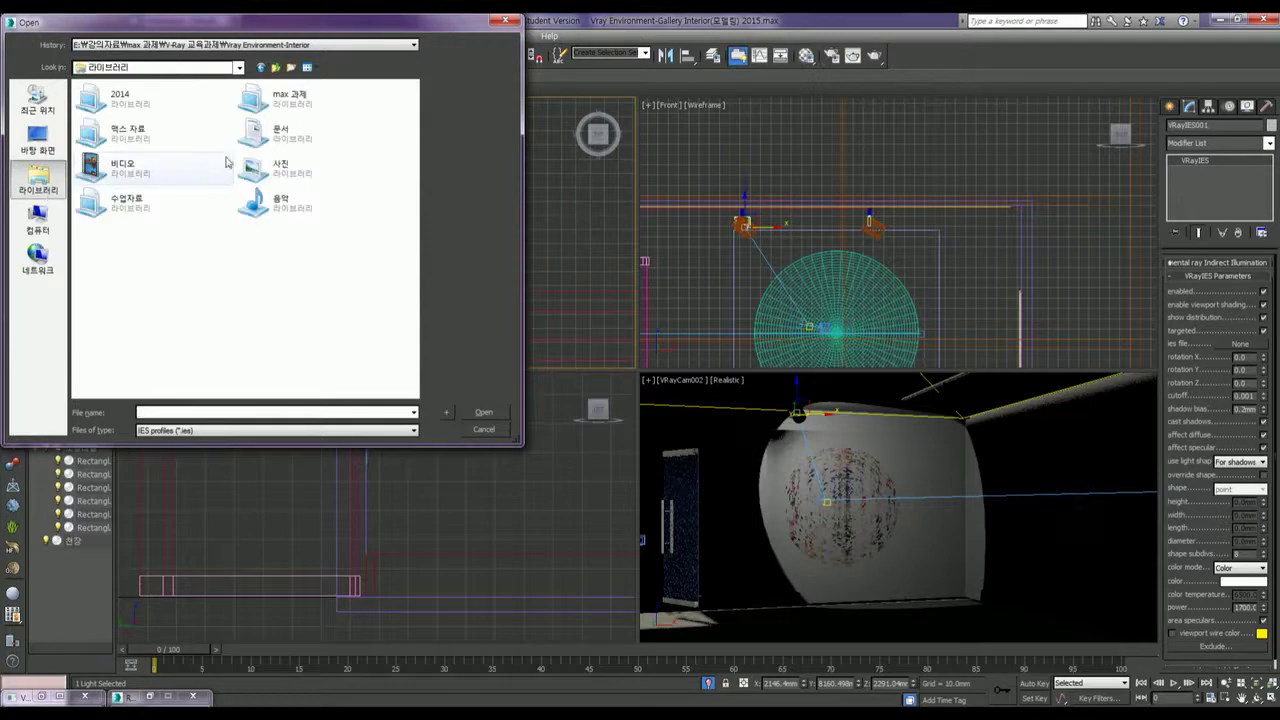
{"action": "double_click", "coordinate": [248, 110]}
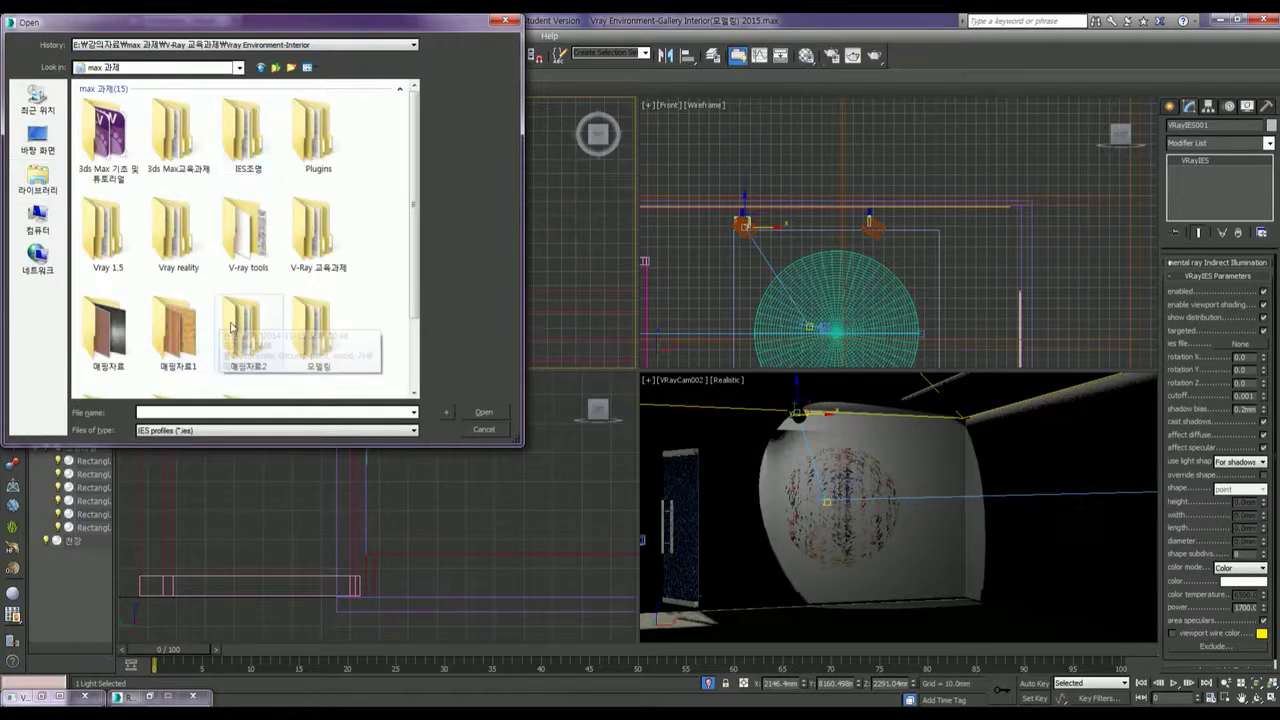
{"action": "double_click", "coordinate": [248, 155]}
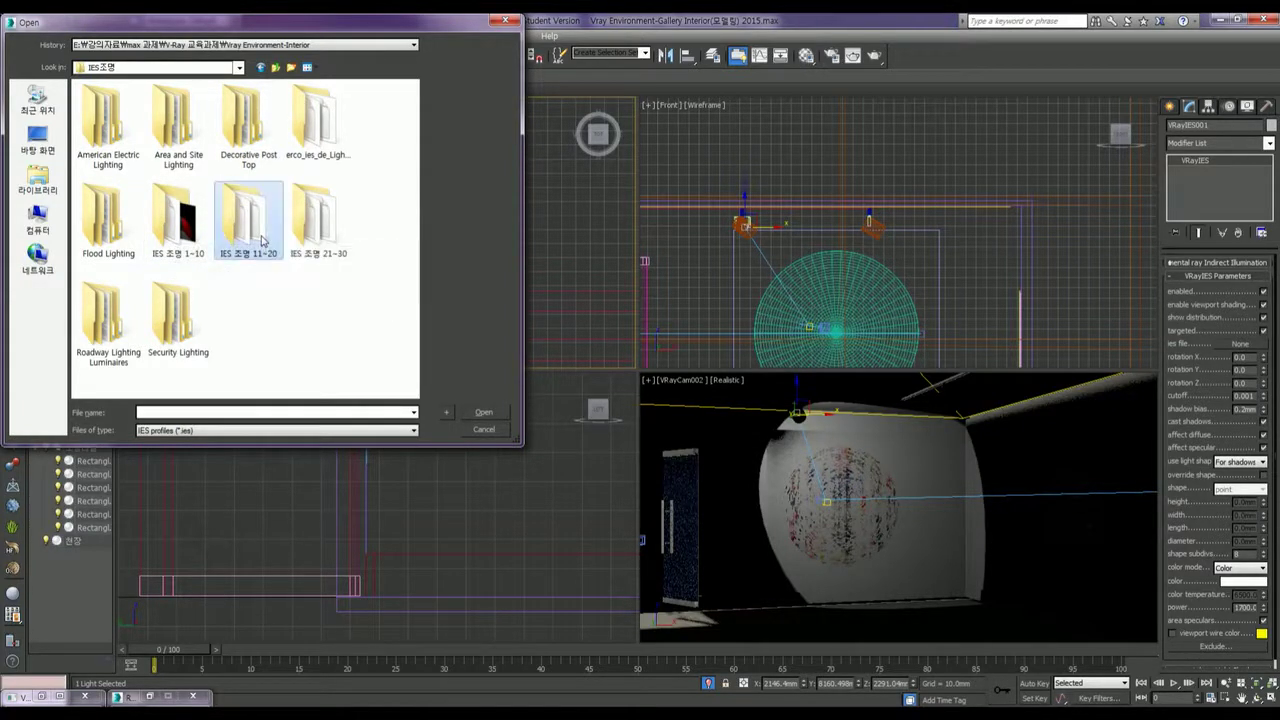
{"action": "double_click", "coordinate": [178, 218]}
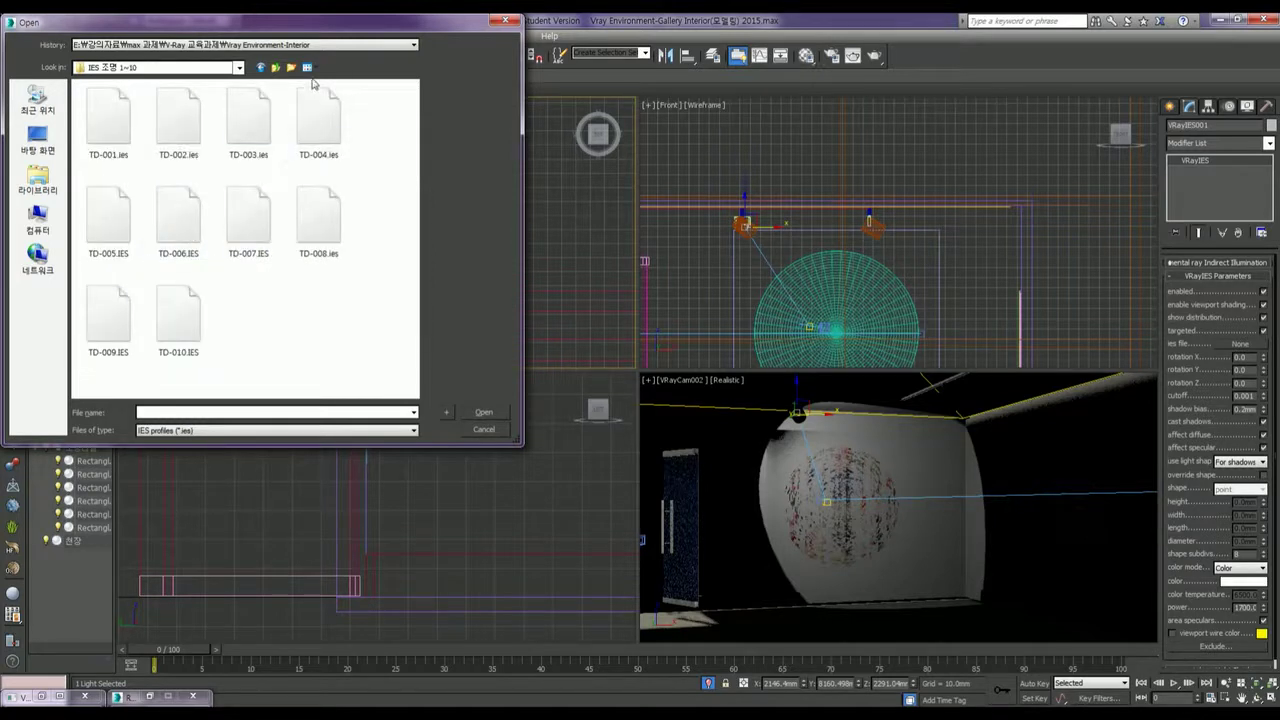
{"action": "left_click", "coordinate": [230, 430]}
{"action": "left_click", "coordinate": [160, 458]}
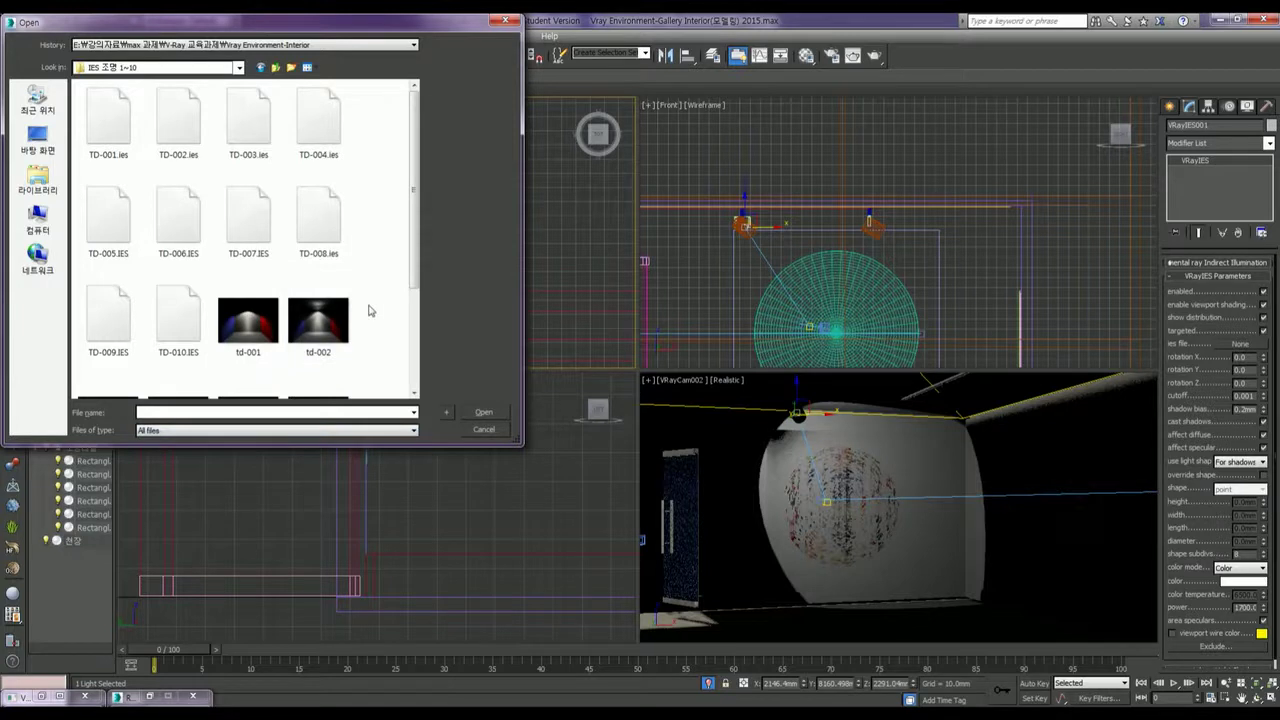
{"action": "scroll", "coordinate": [368, 310], "scroll_direction": "down", "scroll_amount": 3}
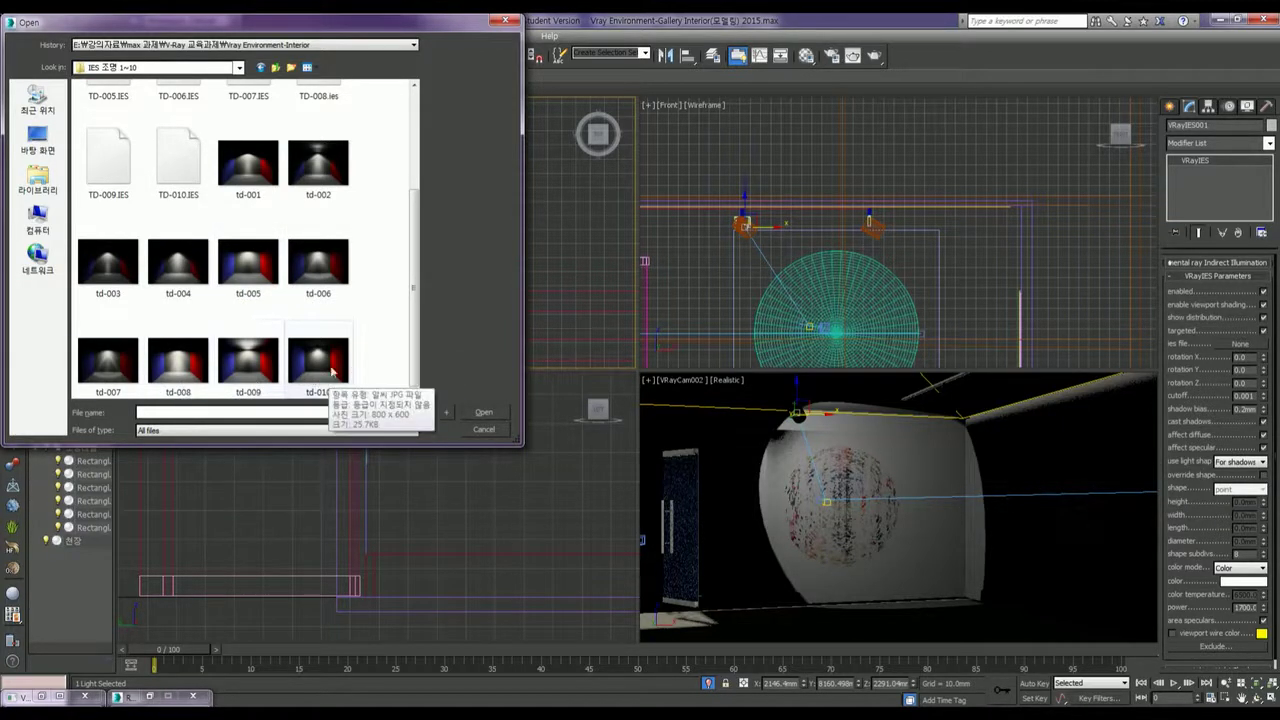
{"action": "mouse_move", "coordinate": [178, 265]}
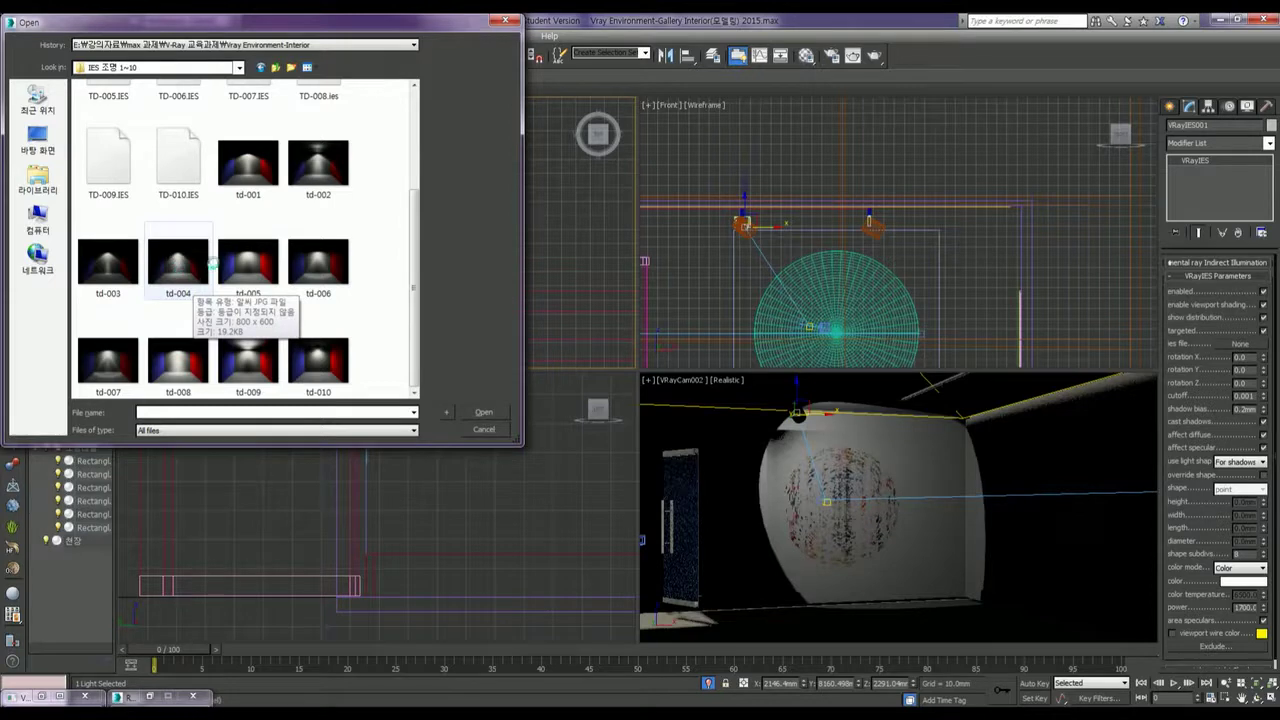
{"action": "scroll", "coordinate": [363, 203], "scroll_direction": "up", "scroll_amount": 3}
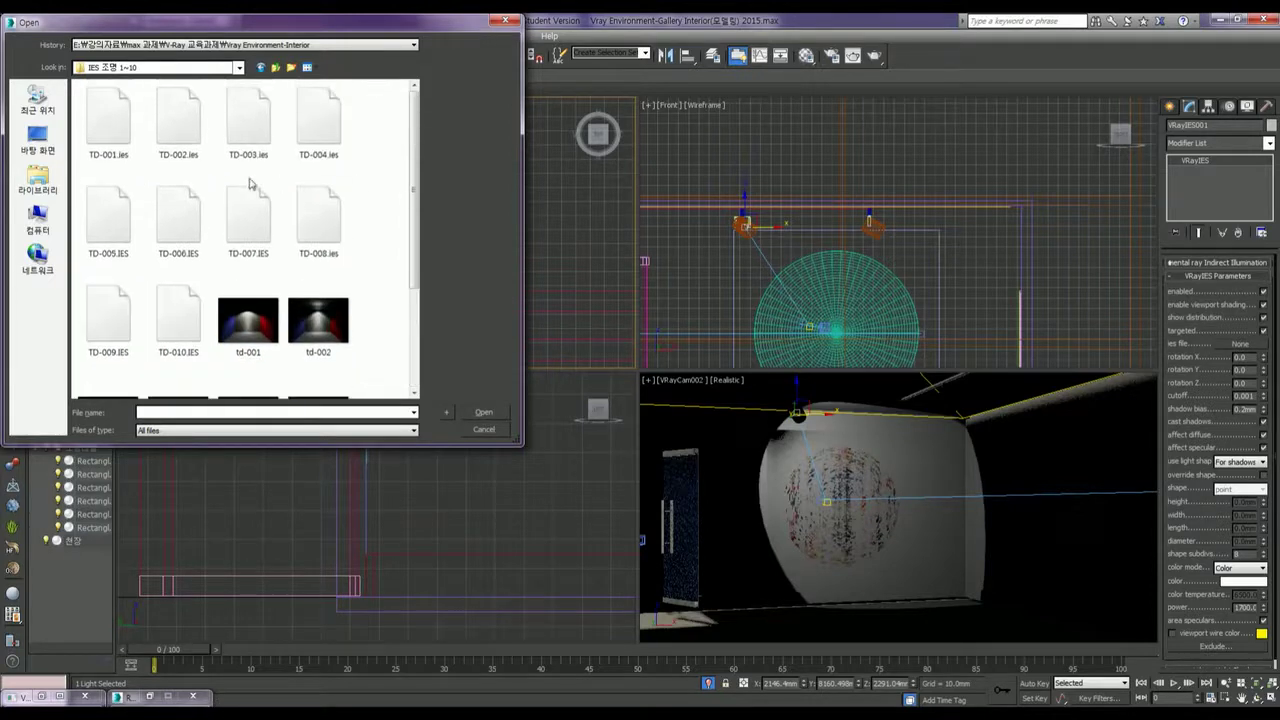
{"action": "left_click", "coordinate": [310, 125]}
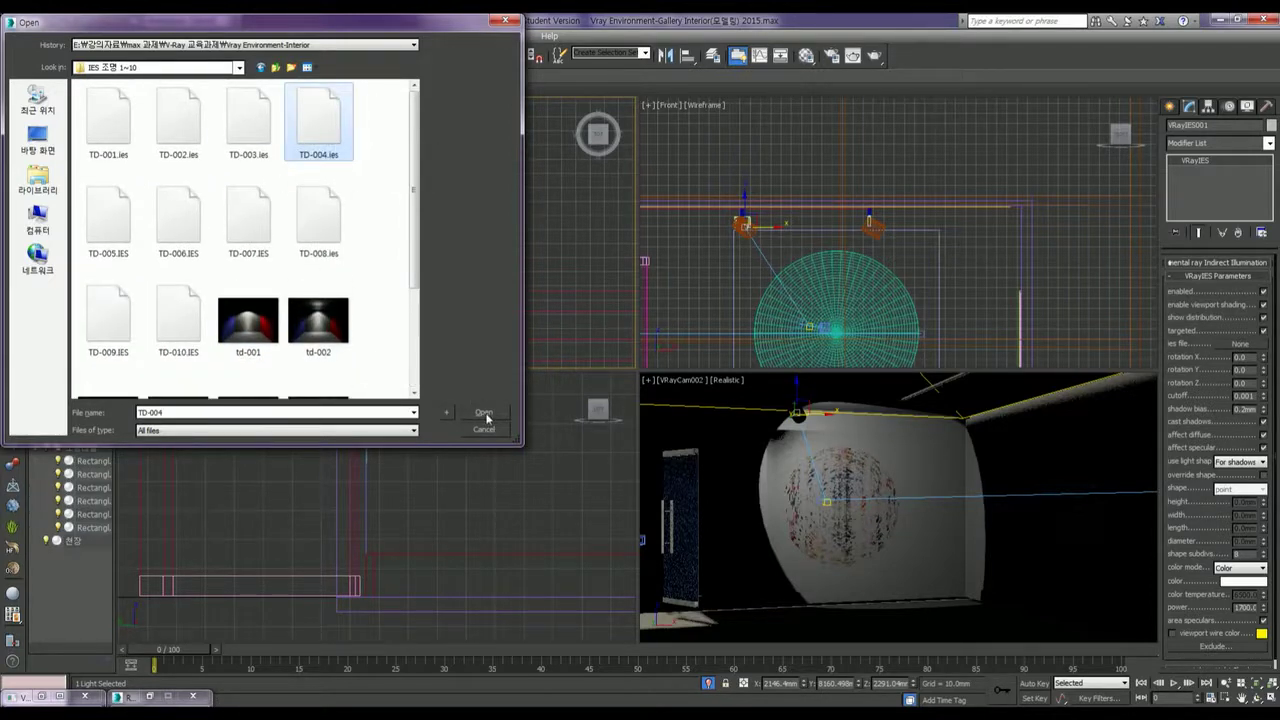
{"action": "left_click", "coordinate": [484, 414]}
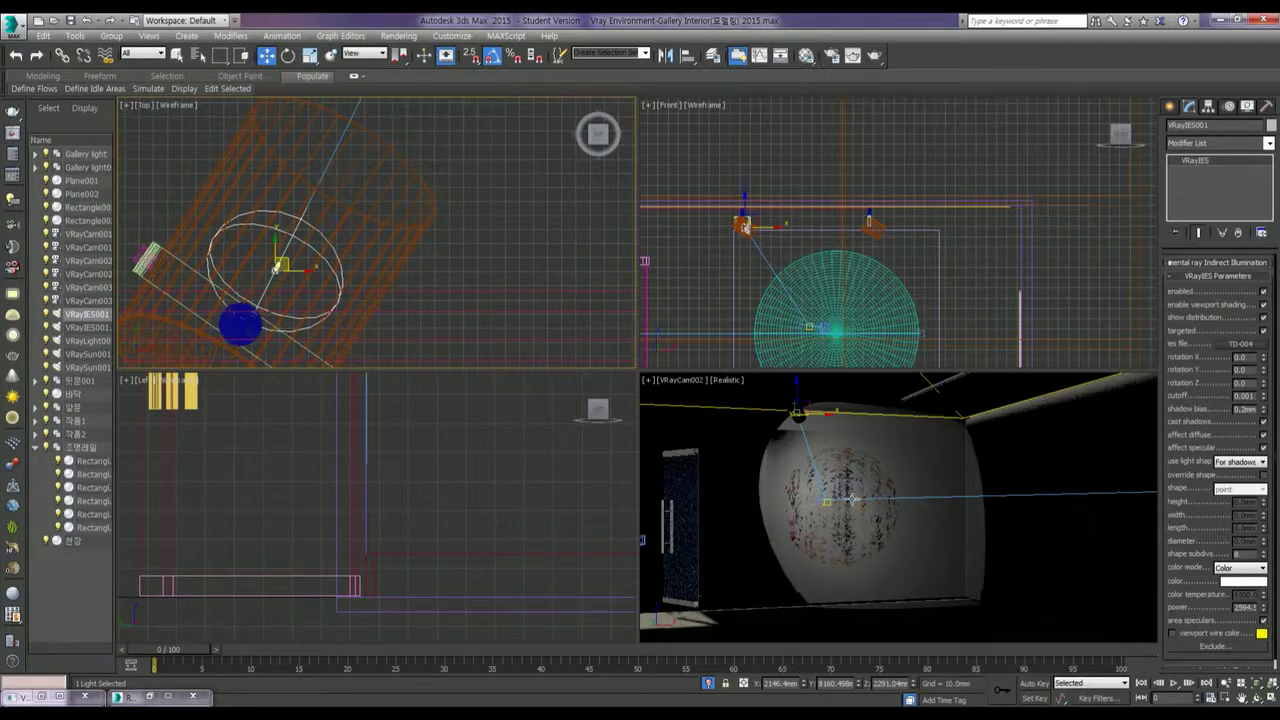
Step: Render the VRayCam002 view to see the TD-004 spotlight on the round artwork
{"action": "scroll", "coordinate": [1204, 410], "scroll_direction": "down", "scroll_amount": 1}
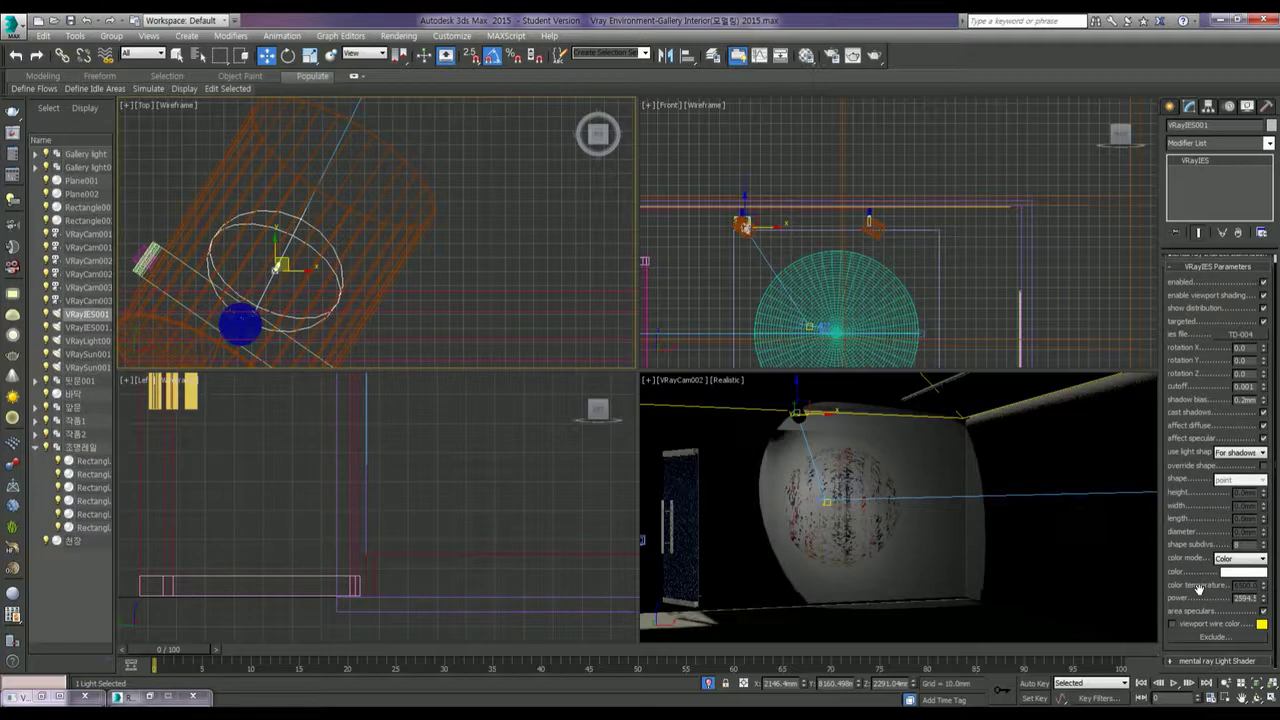
{"action": "right_click", "coordinate": [888, 503]}
{"action": "left_click", "coordinate": [875, 56]}
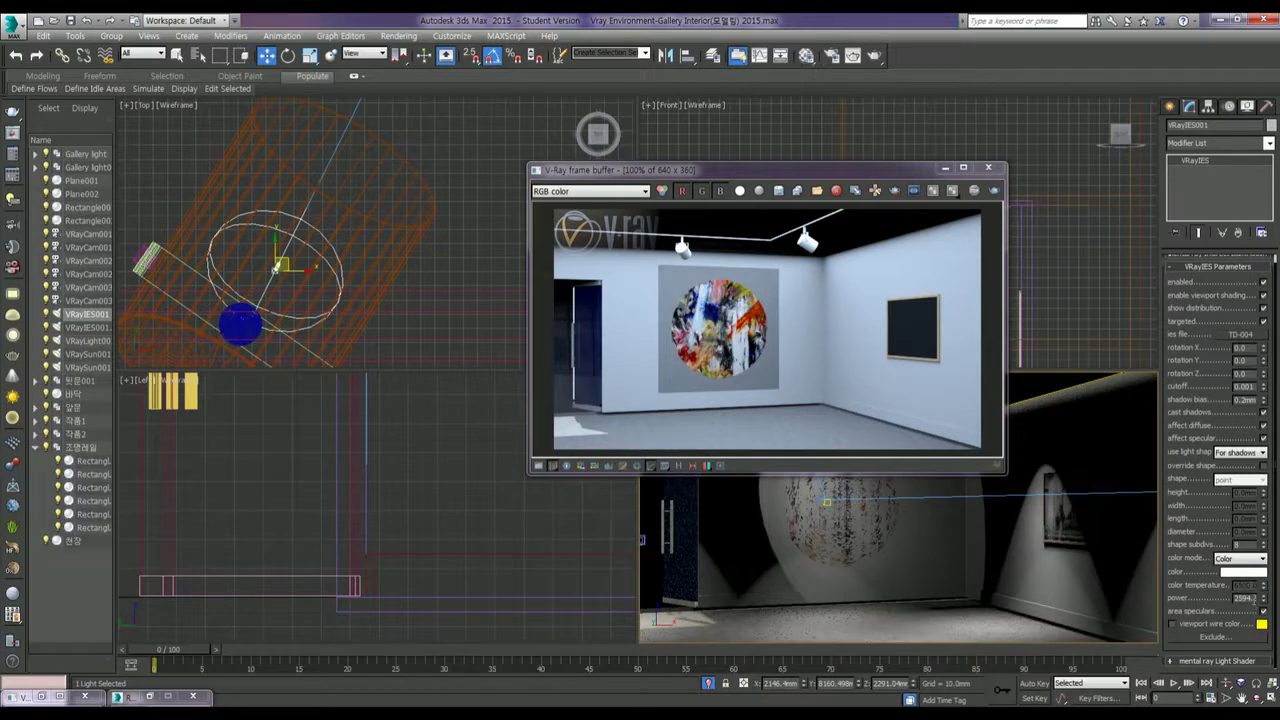
Step: Set VRayIES001's power to 6000 and re-render the gallery view
{"action": "key", "text": "Return"}
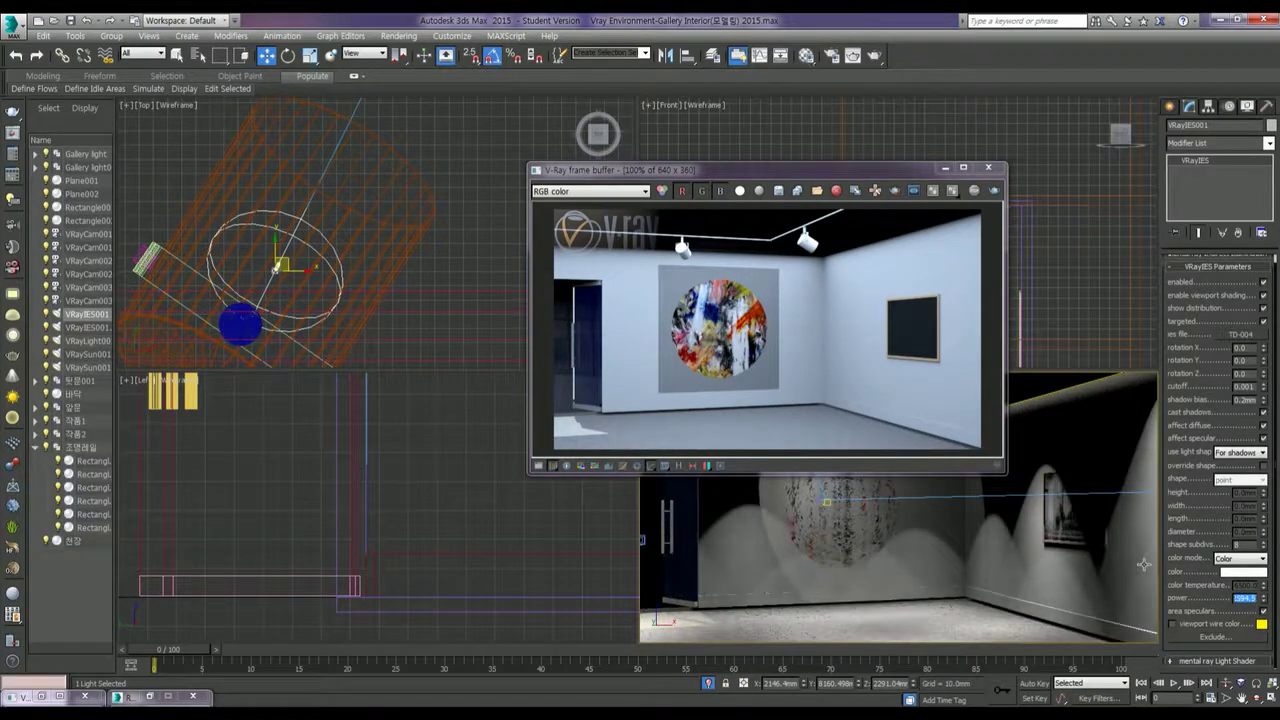
{"action": "type", "text": "6003"}
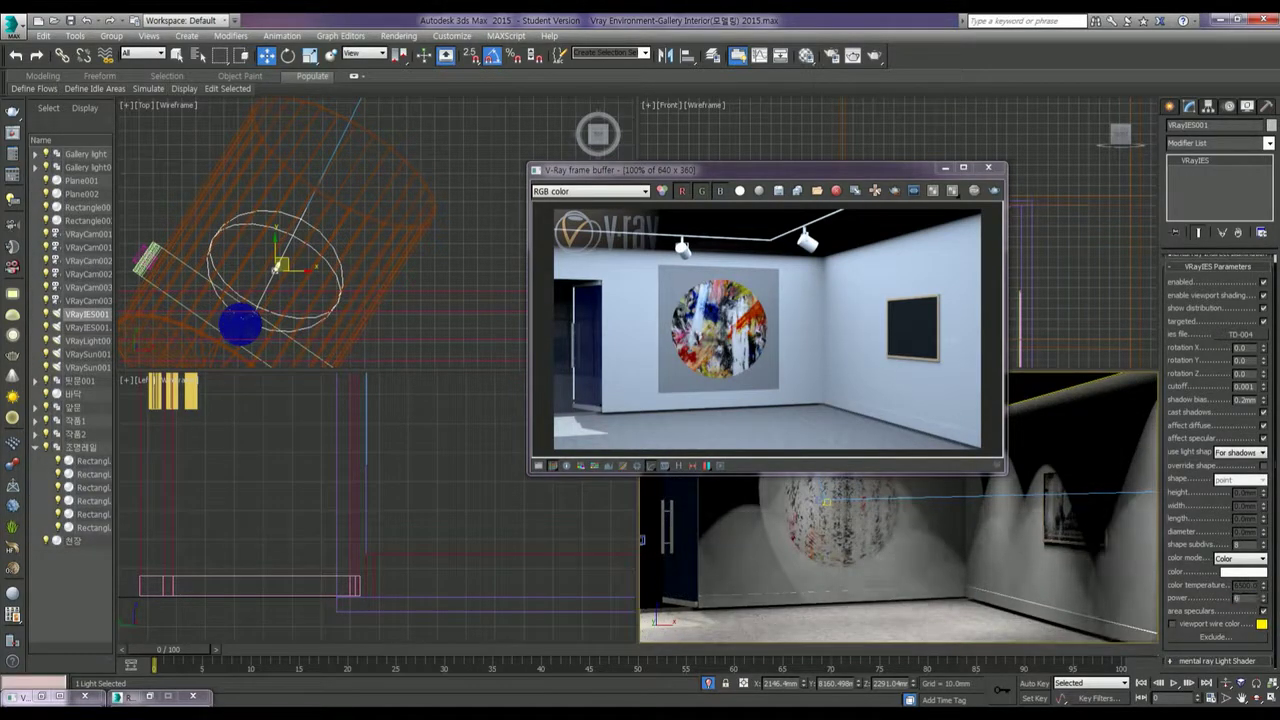
{"action": "key", "text": "Return"}
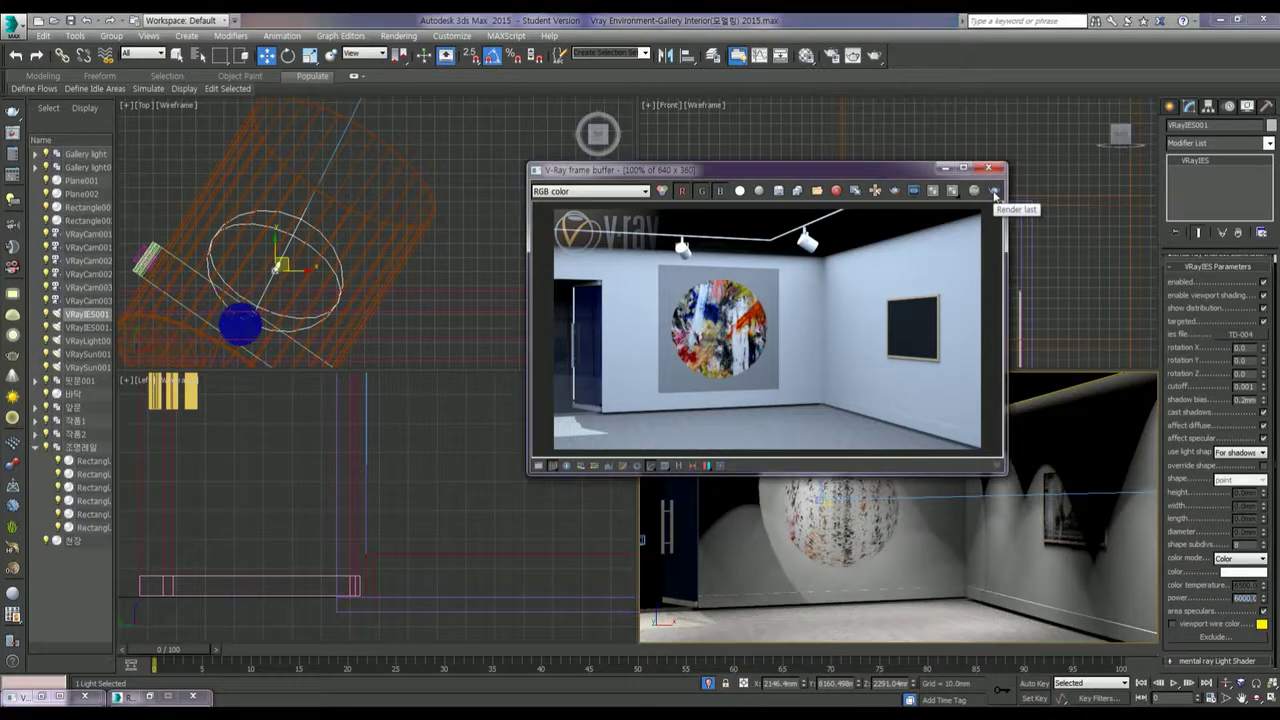
{"action": "left_click", "coordinate": [995, 192]}
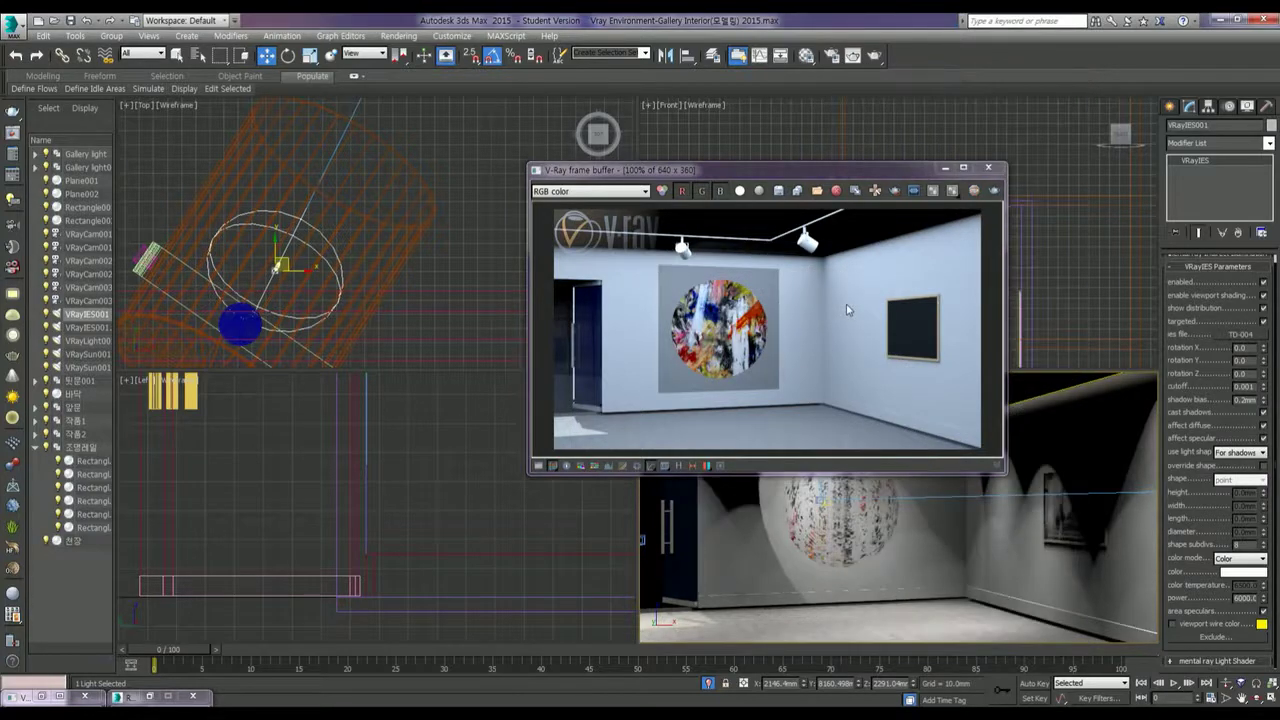
{"action": "left_click", "coordinate": [831, 56]}
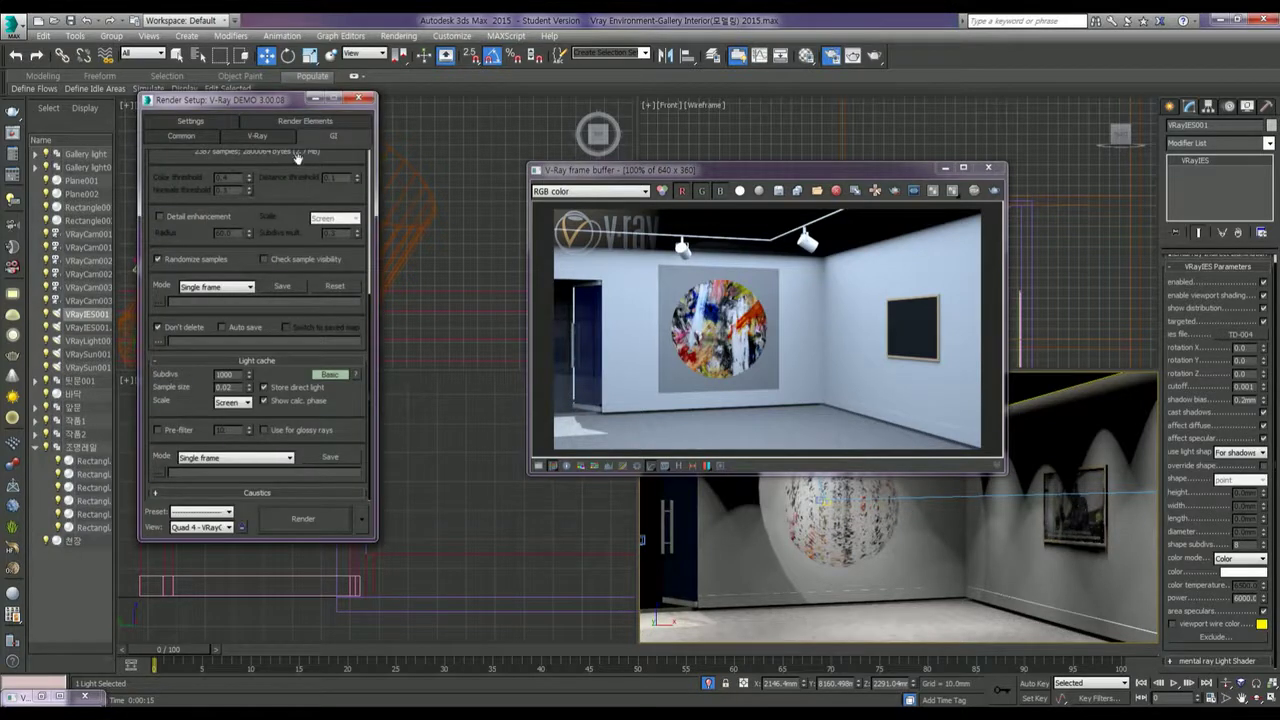
Step: Save the light cache over gallery interior 4.vrlmap, confirming the overwrite
{"action": "left_click_drag", "start_coordinate": [292, 200], "coordinate": [254, 326]}
{"action": "left_click_drag", "start_coordinate": [190, 186], "coordinate": [180, 387]}
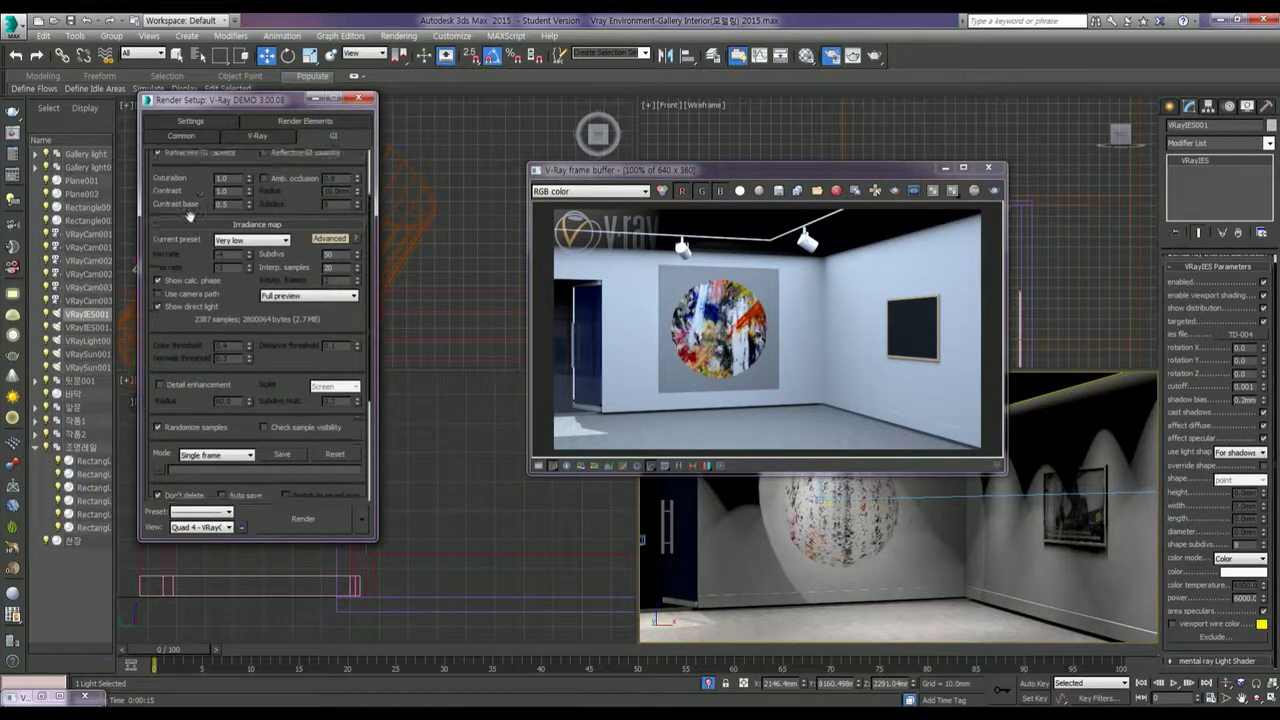
{"action": "scroll", "coordinate": [200, 333], "scroll_direction": "down", "scroll_amount": 3}
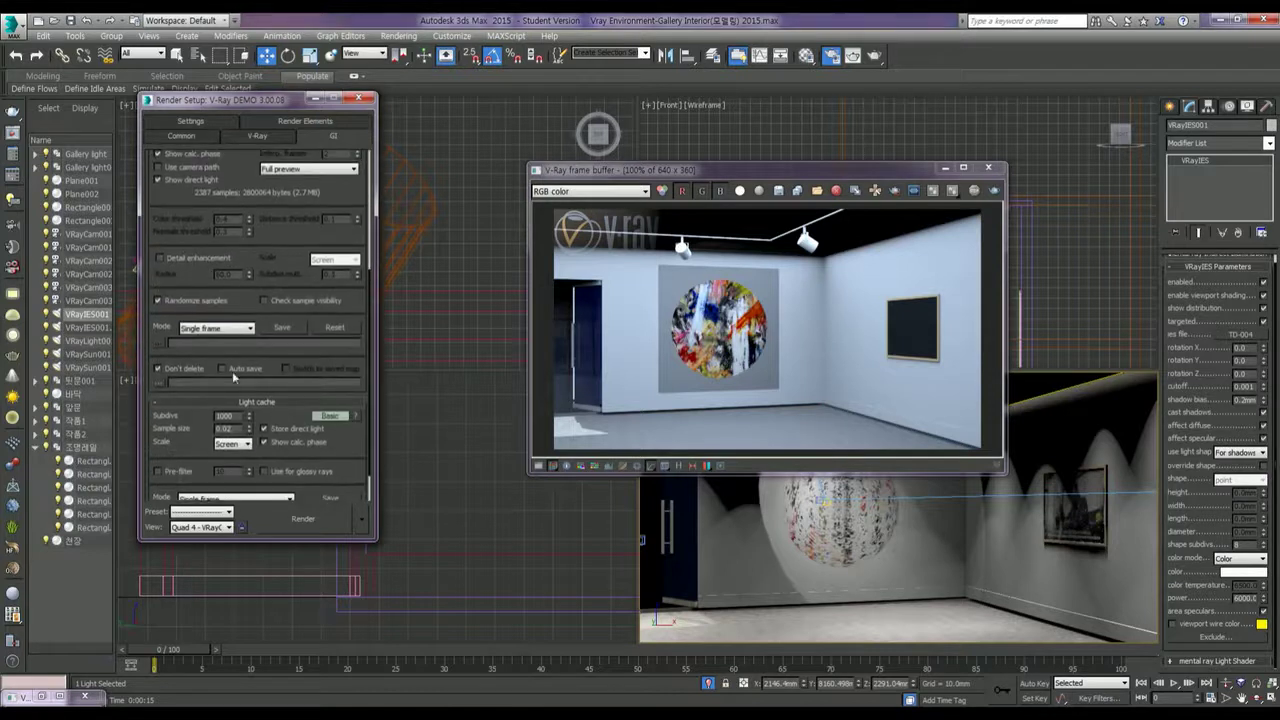
{"action": "scroll", "coordinate": [259, 282], "scroll_direction": "down", "scroll_amount": 3}
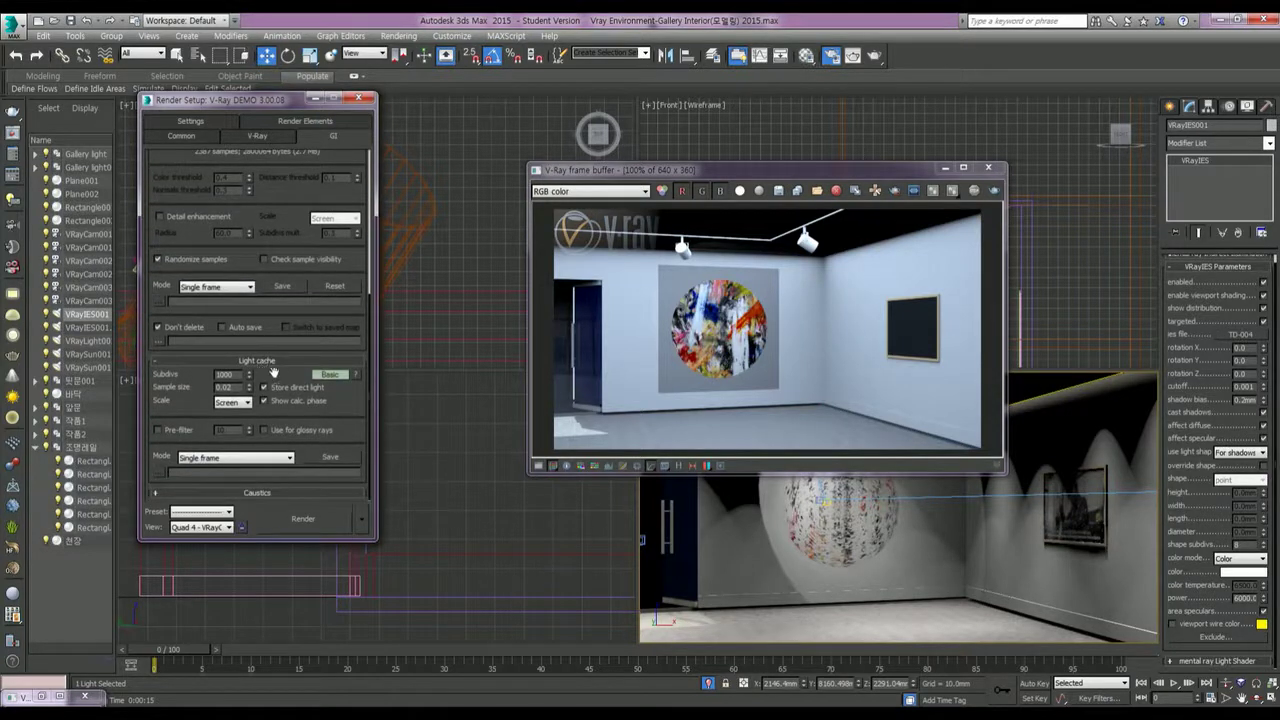
{"action": "left_click", "coordinate": [328, 458]}
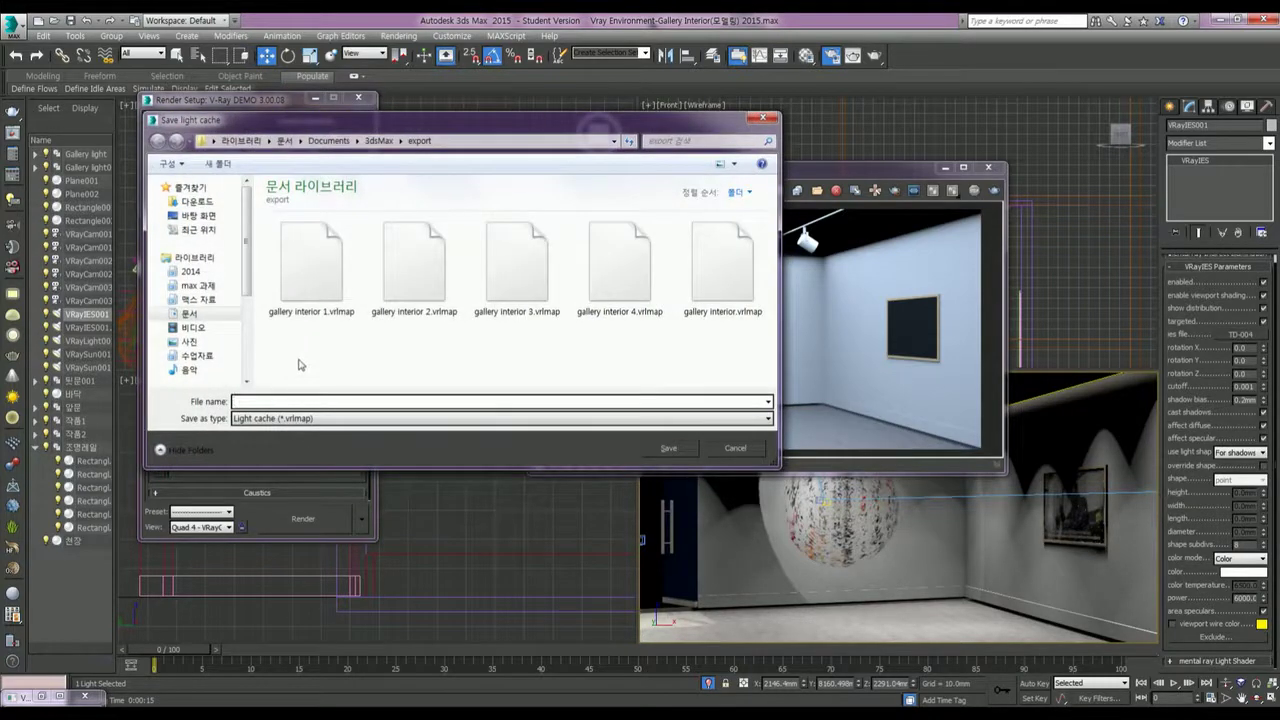
{"action": "left_click", "coordinate": [625, 268]}
{"action": "left_click", "coordinate": [686, 452]}
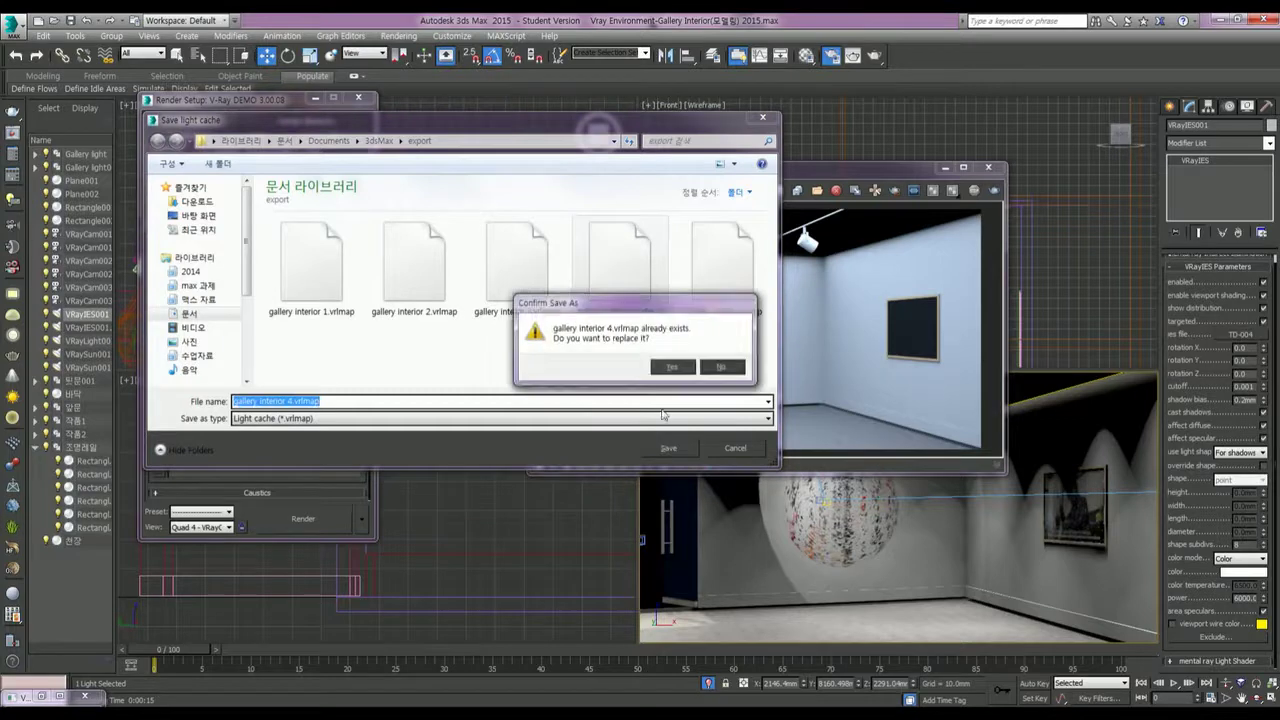
{"action": "left_click", "coordinate": [672, 368]}
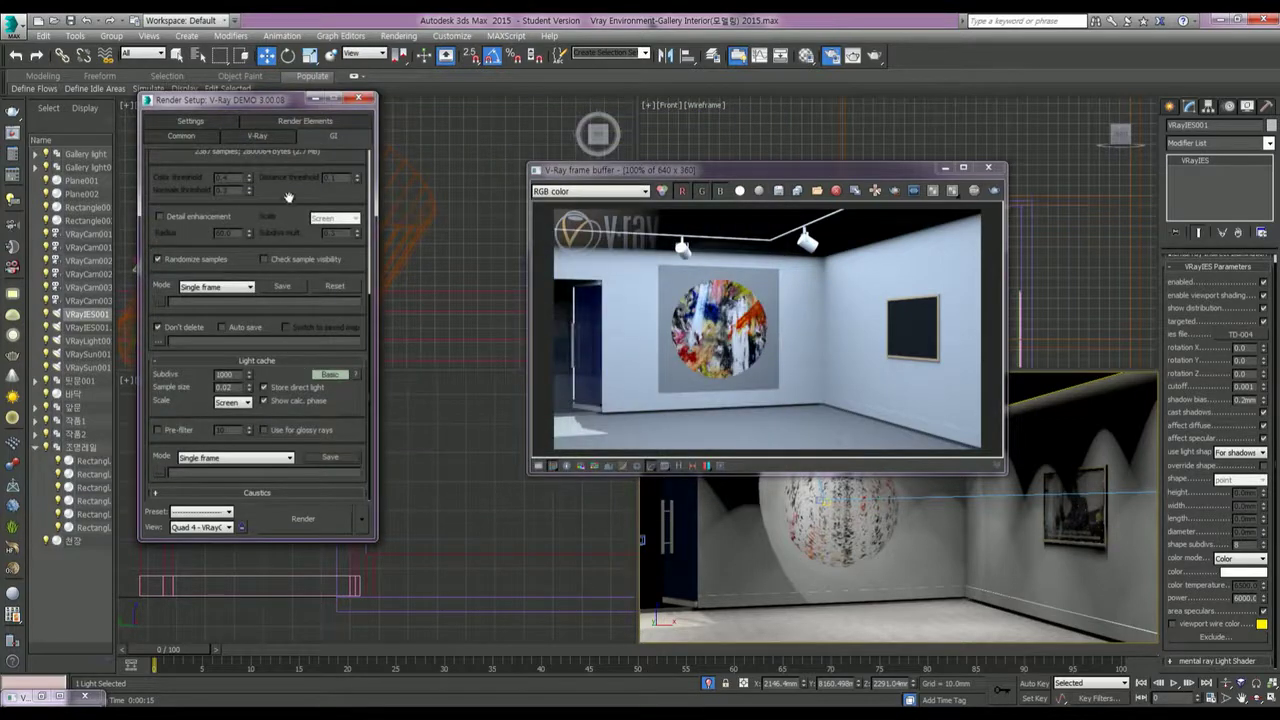
{"action": "left_click_drag", "start_coordinate": [288, 201], "coordinate": [286, 463]}
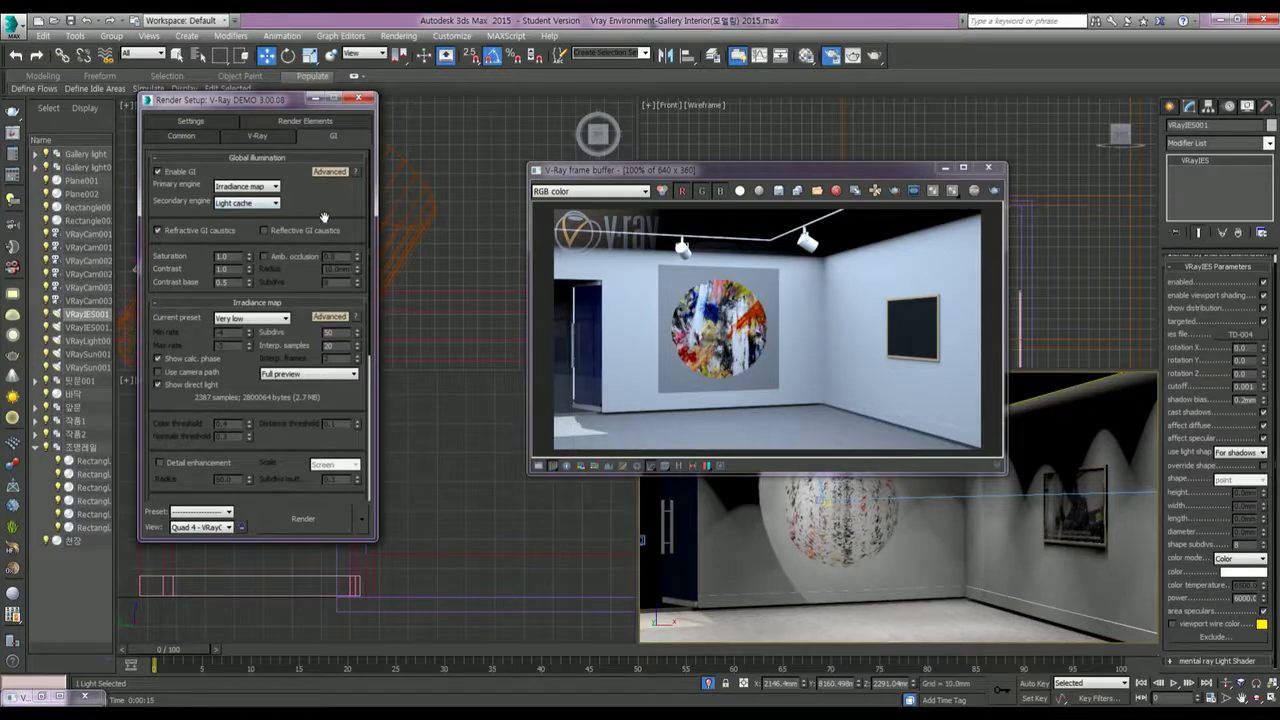
{"action": "left_click", "coordinate": [363, 100]}
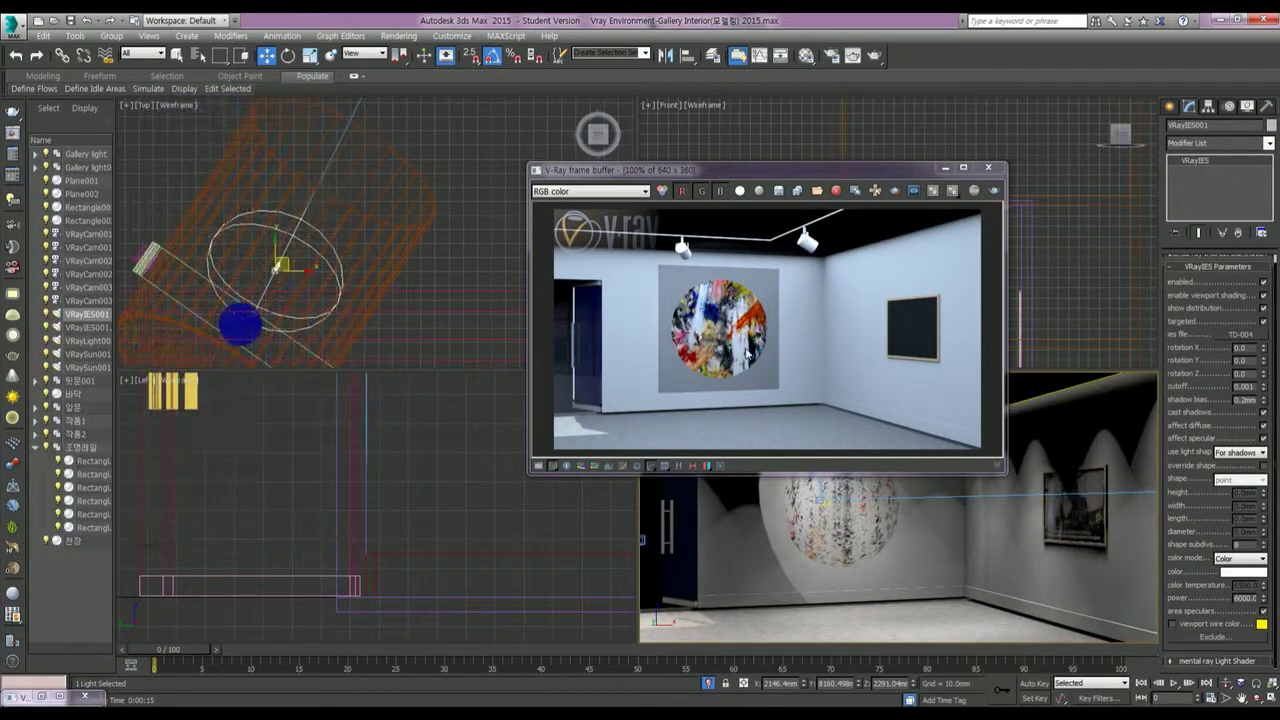
Step: Set the VRayIES spotlight power to 12000
{"action": "left_click", "coordinate": [988, 167]}
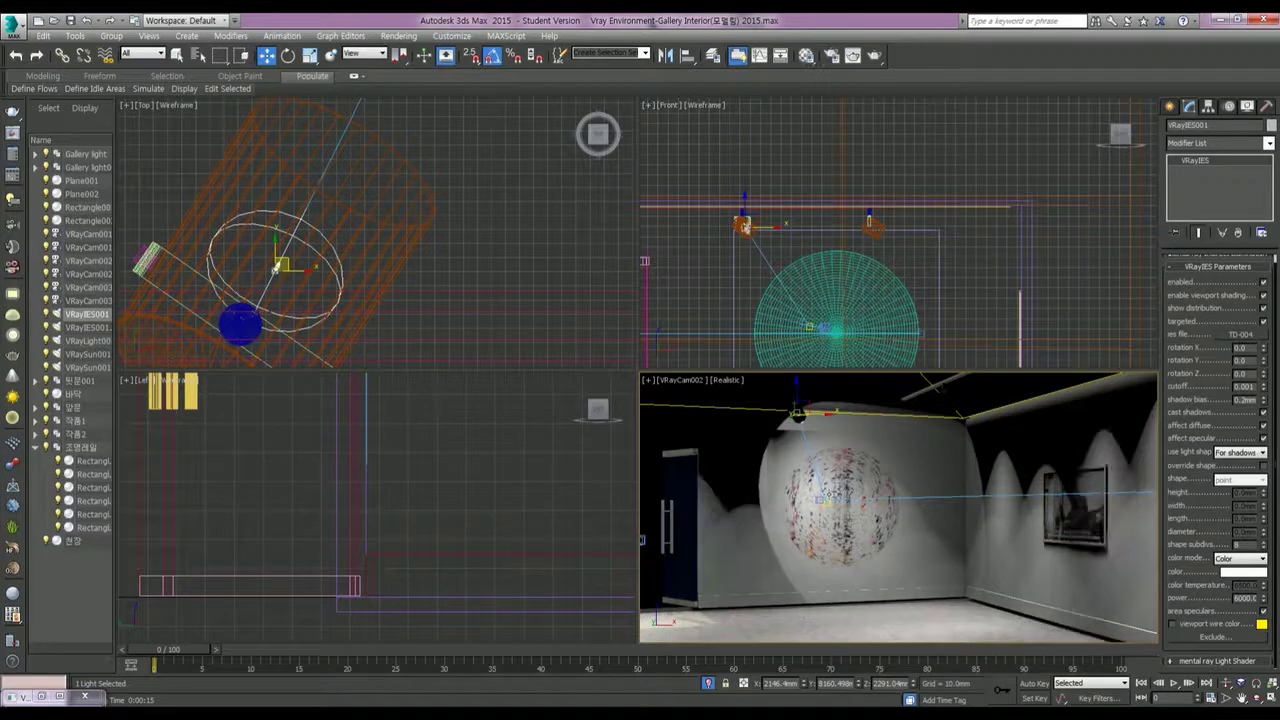
{"action": "middle_click_drag", "start_coordinate": [829, 497], "coordinate": [820, 494]}
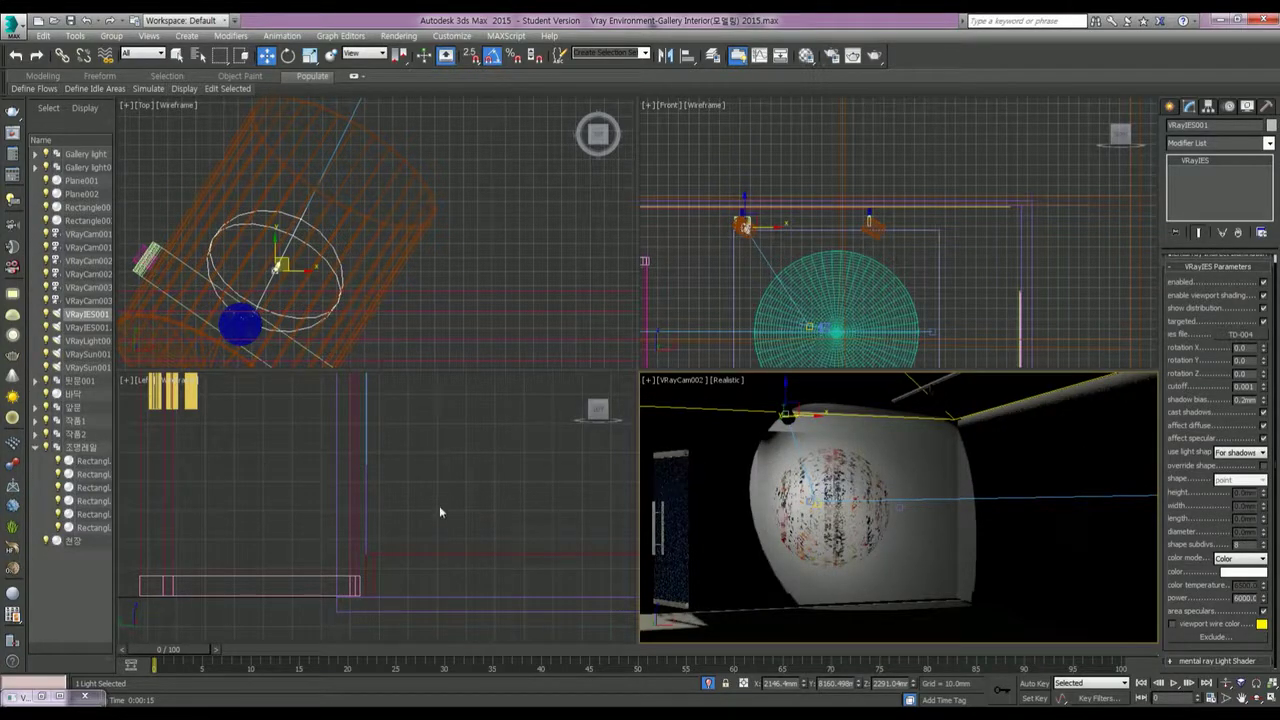
{"action": "scroll", "coordinate": [439, 505], "scroll_direction": "down", "scroll_amount": 2}
{"action": "scroll", "coordinate": [423, 491], "scroll_direction": "down", "scroll_amount": 3}
{"action": "scroll", "coordinate": [437, 505], "scroll_direction": "down", "scroll_amount": 2}
{"action": "scroll", "coordinate": [460, 455], "scroll_direction": "up", "scroll_amount": 3}
{"action": "scroll", "coordinate": [452, 460], "scroll_direction": "up", "scroll_amount": 3}
{"action": "middle_click_drag", "start_coordinate": [452, 460], "coordinate": [410, 537]}
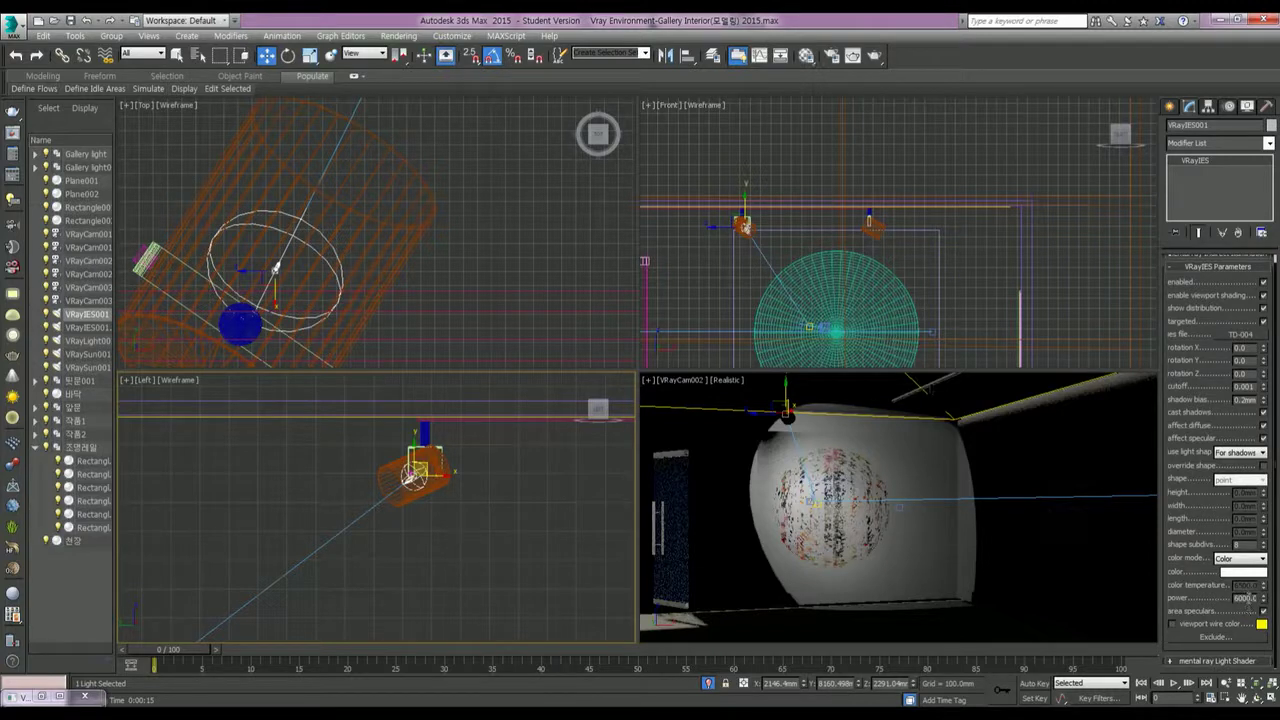
{"action": "type", "text": "40"}
{"action": "key", "text": "Return"}
{"action": "type", "text": "12000"}
{"action": "key", "text": "Return"}
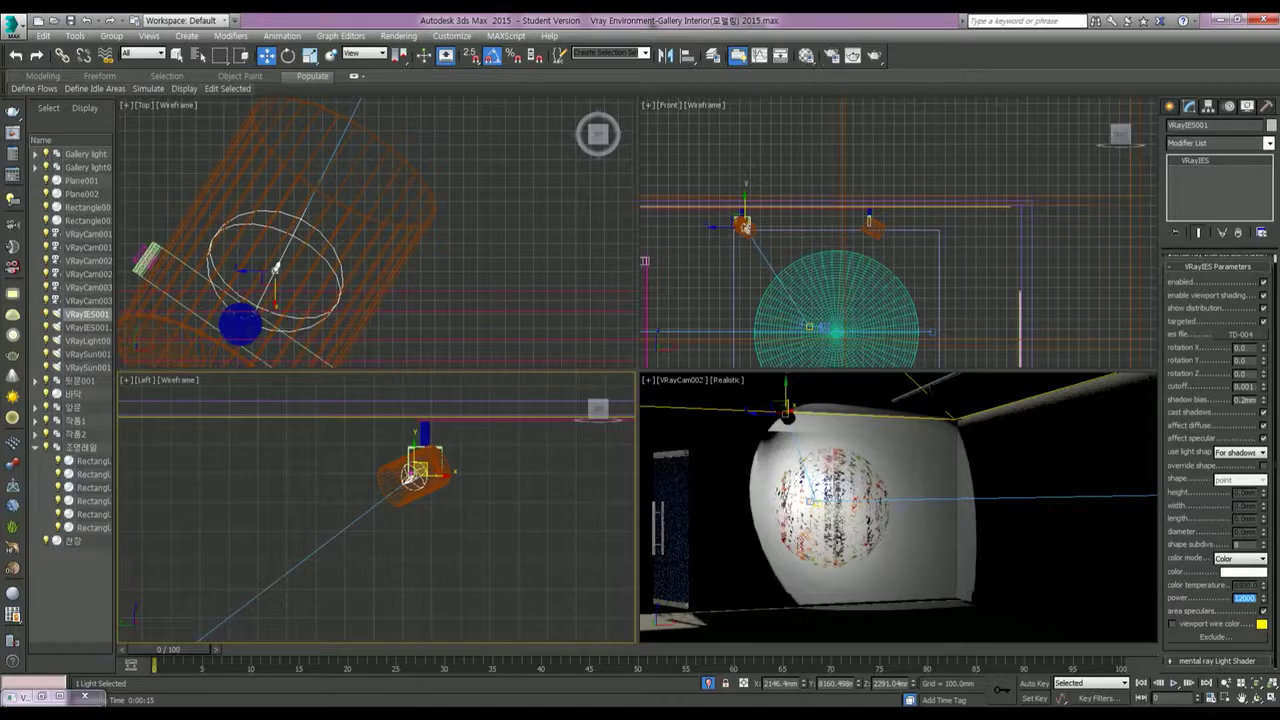
Step: Render the camera view at 12000 power, then delete the VRayIES001 light
{"action": "right_click", "coordinate": [848, 414]}
{"action": "key", "text": "shift+q"}
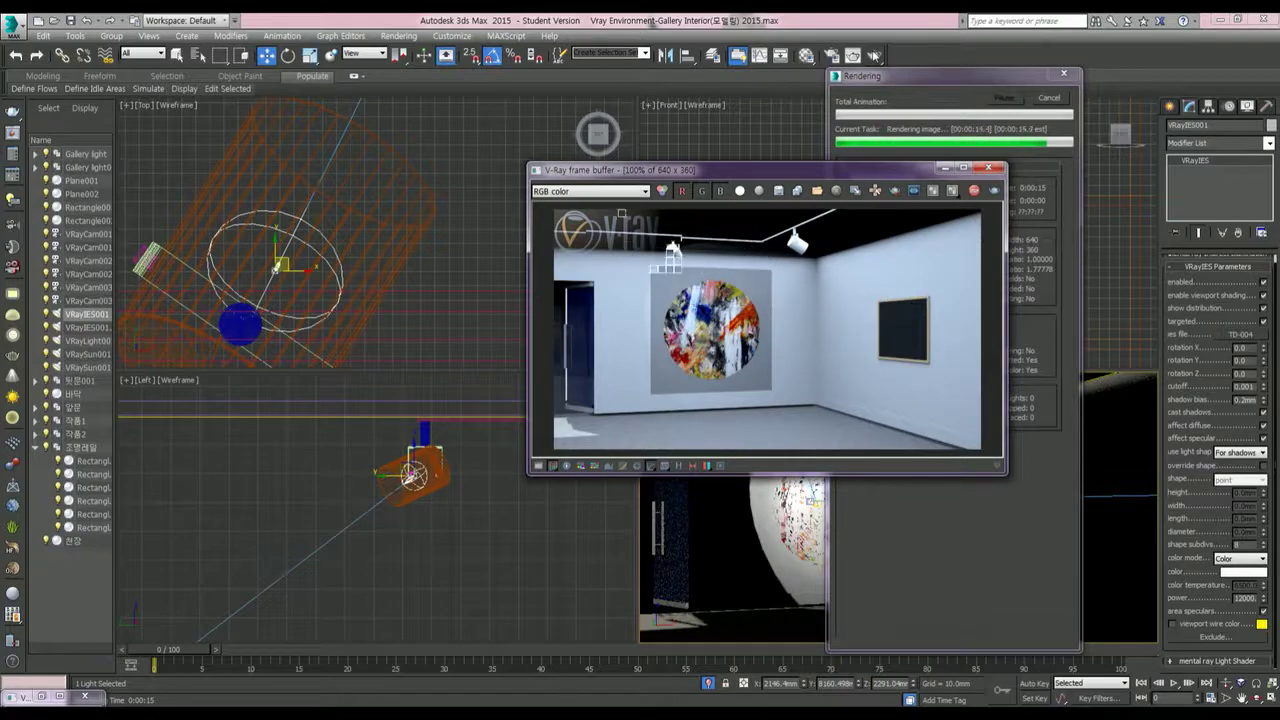
{"action": "left_click", "coordinate": [942, 168]}
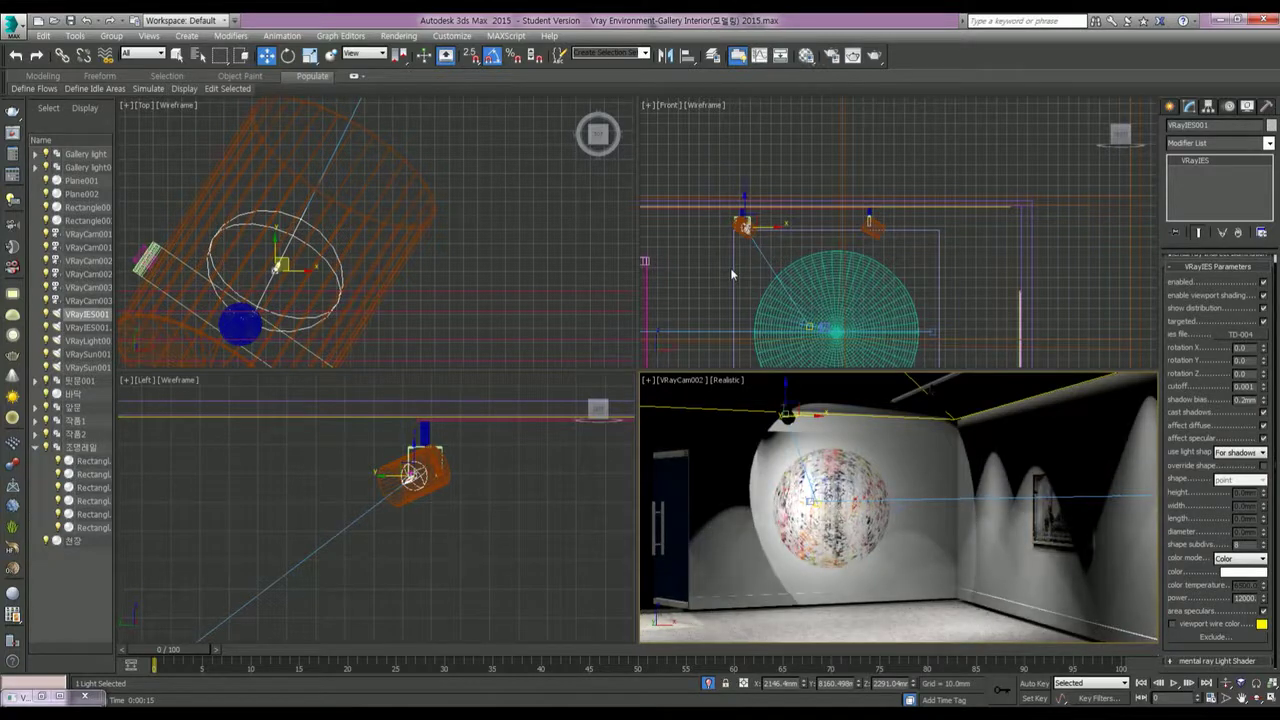
{"action": "key", "text": "Delete"}
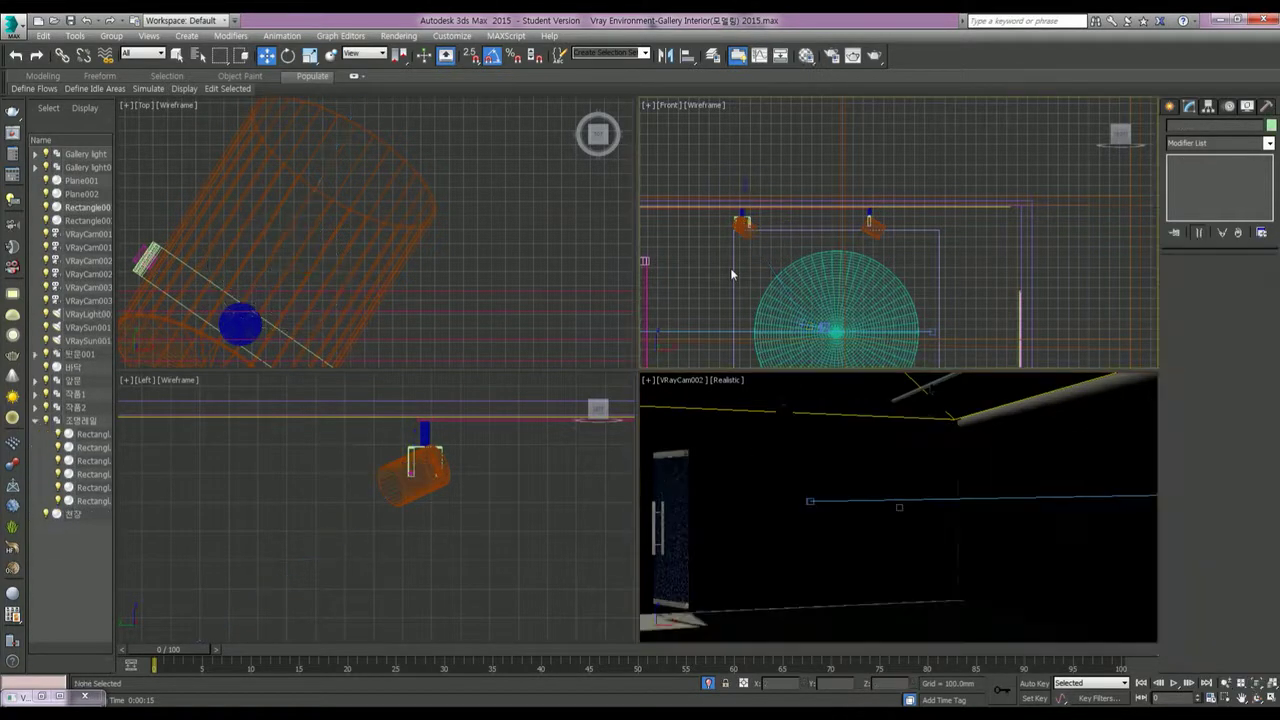
{"action": "left_click", "coordinate": [1171, 106]}
Step: Create a photometric Target Light from the left ceiling fixture in the Front view
{"action": "left_click", "coordinate": [1207, 147]}
{"action": "left_click", "coordinate": [1190, 158]}
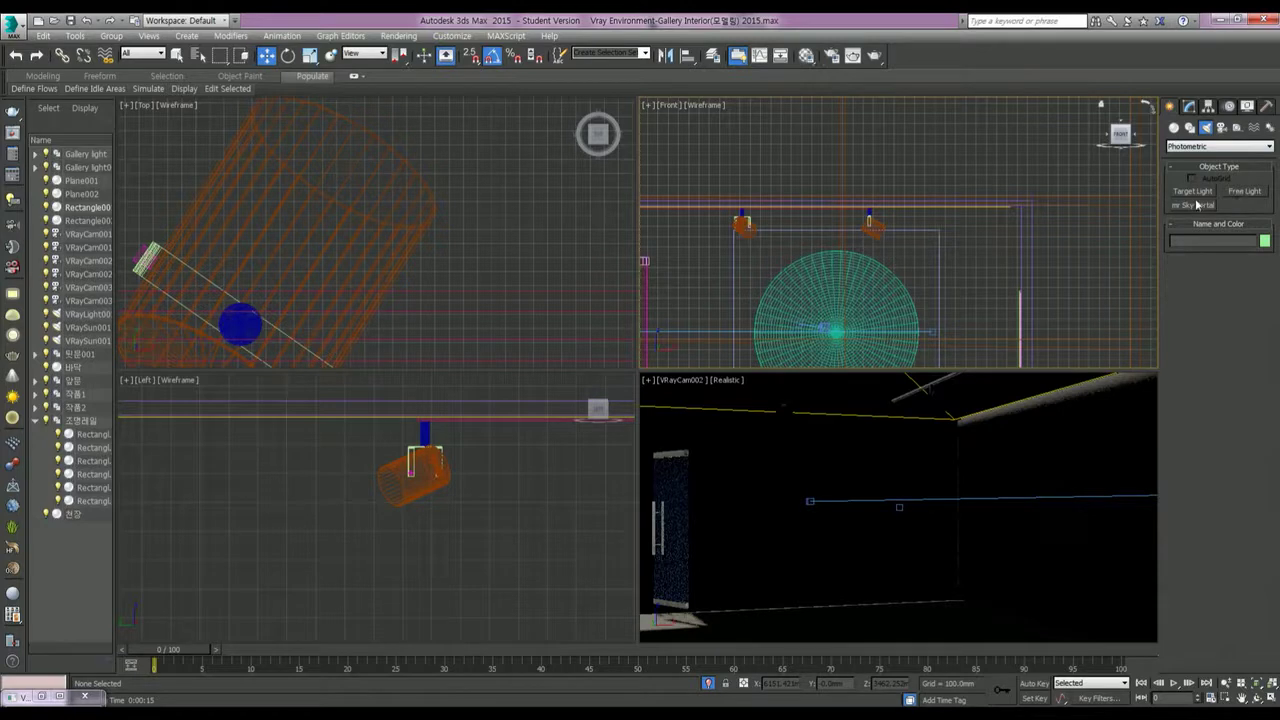
{"action": "left_click", "coordinate": [1204, 193]}
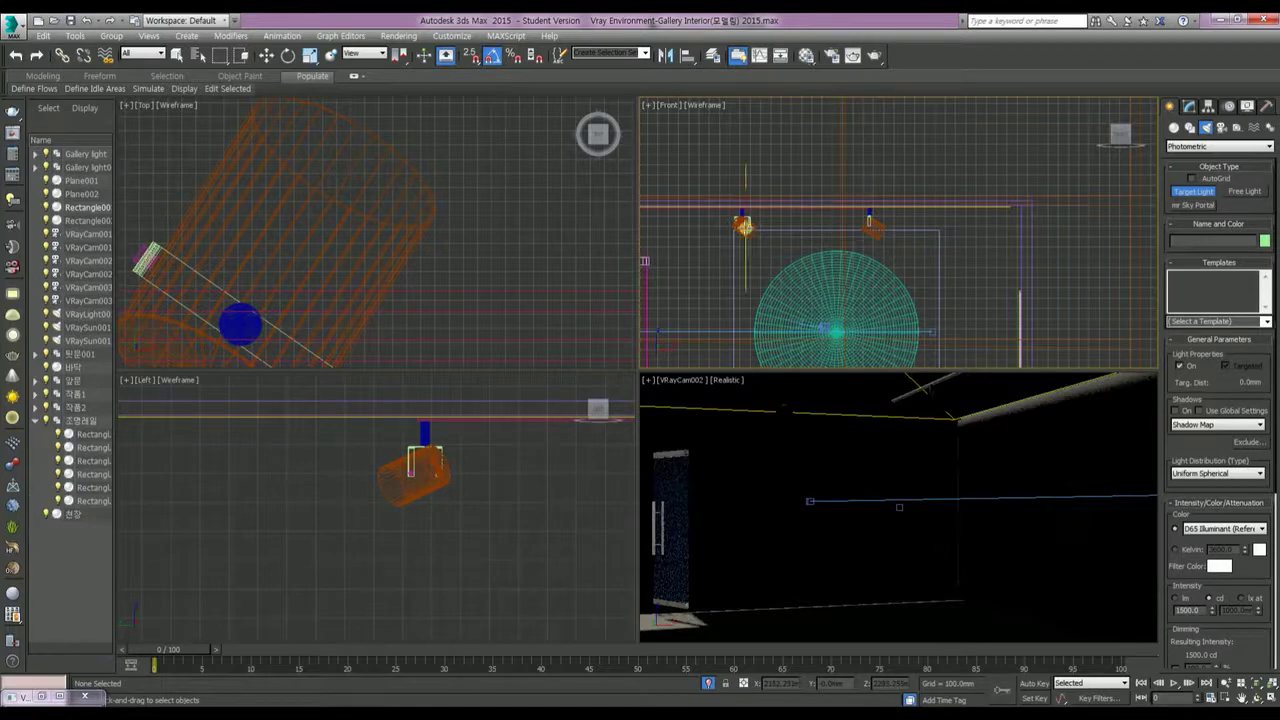
{"action": "left_click_drag", "start_coordinate": [742, 224], "coordinate": [826, 329]}
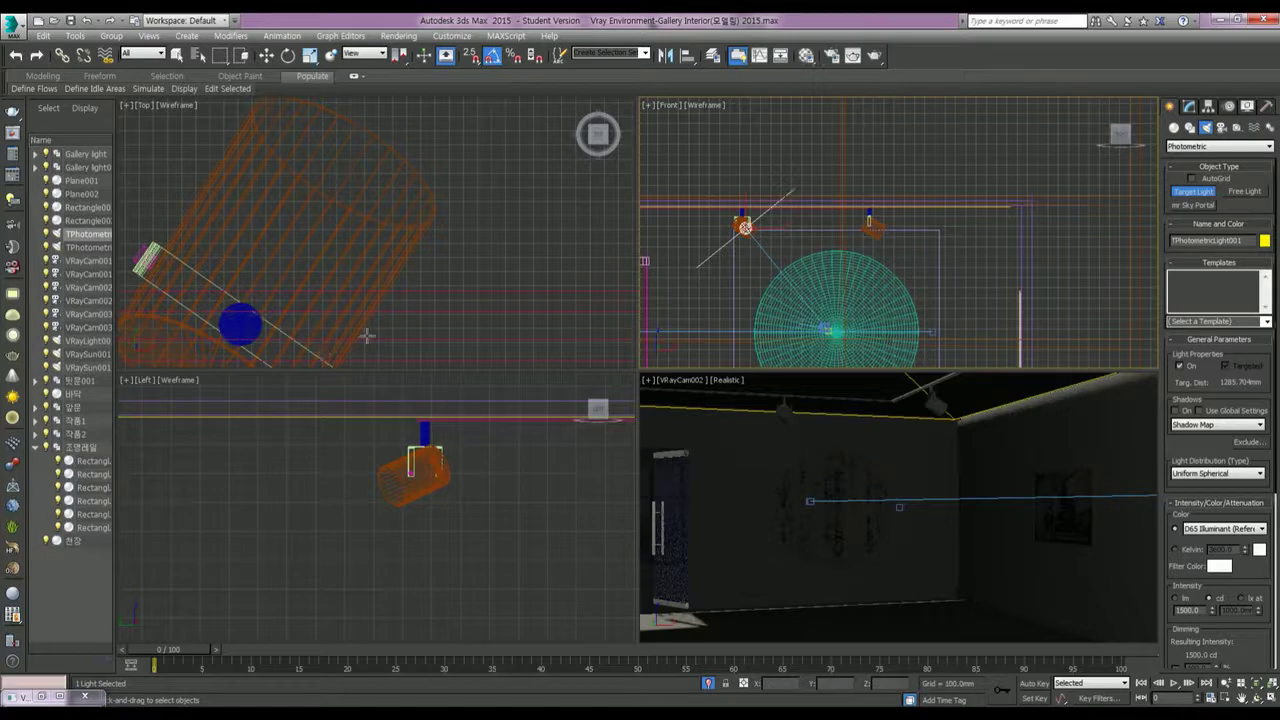
{"action": "key", "text": "w"}
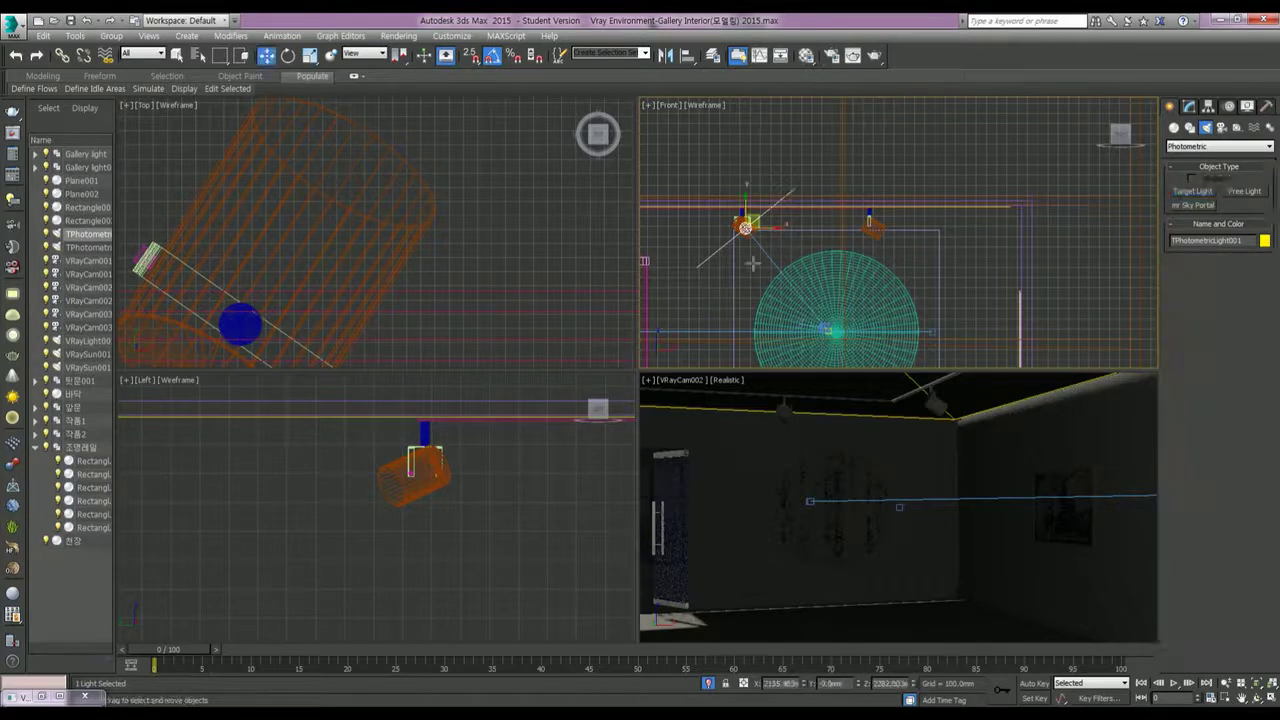
{"action": "key", "text": "alt+a"}
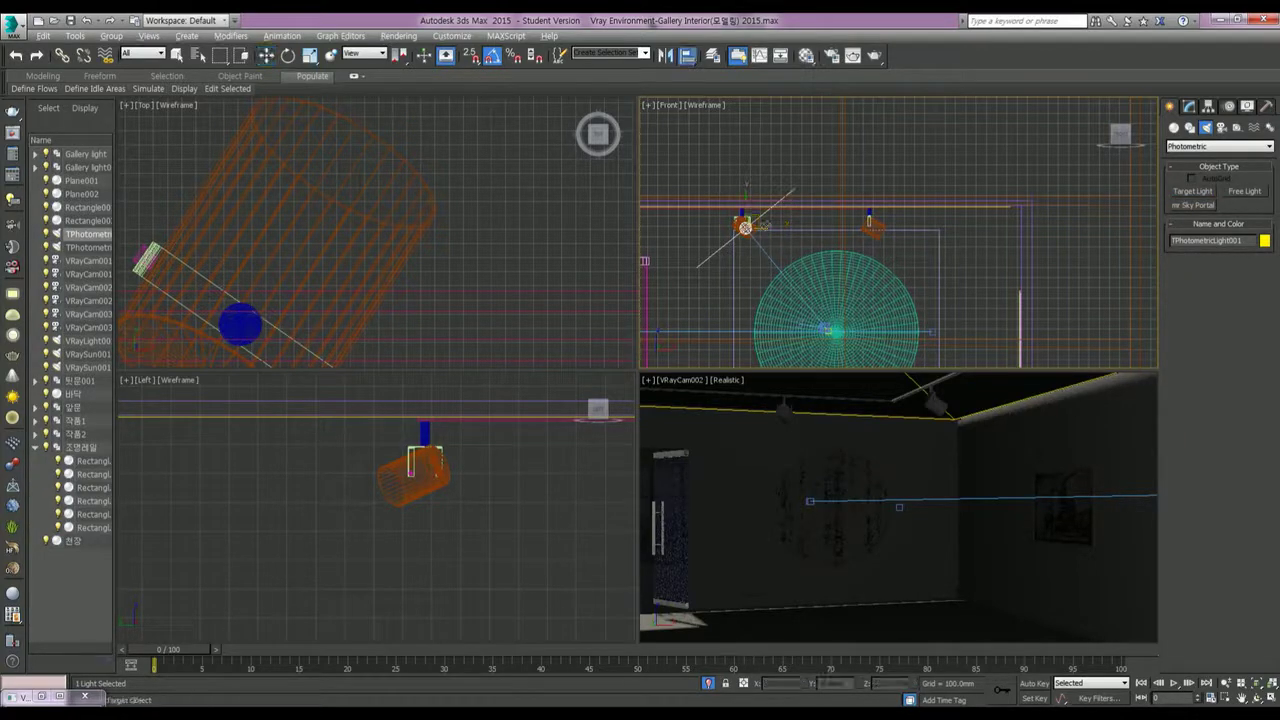
Step: Align the new target light to the ceiling fixture
{"action": "left_click", "coordinate": [744, 226]}
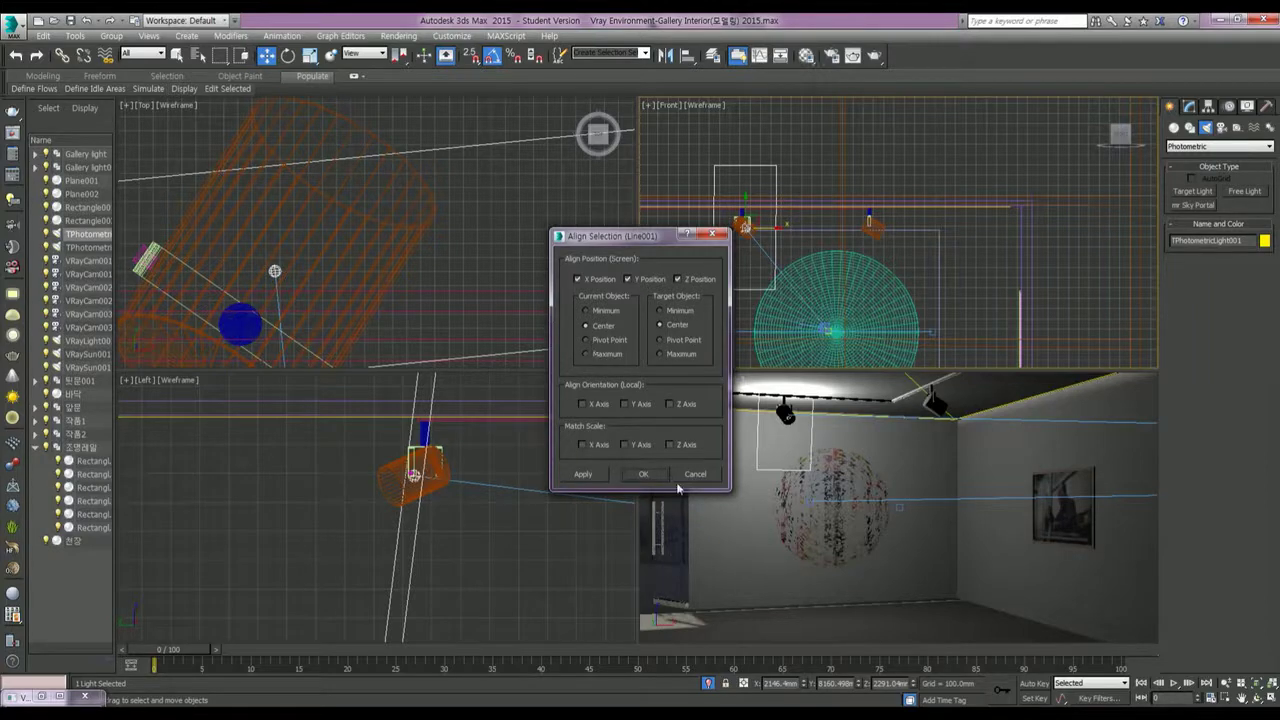
{"action": "left_click", "coordinate": [647, 475]}
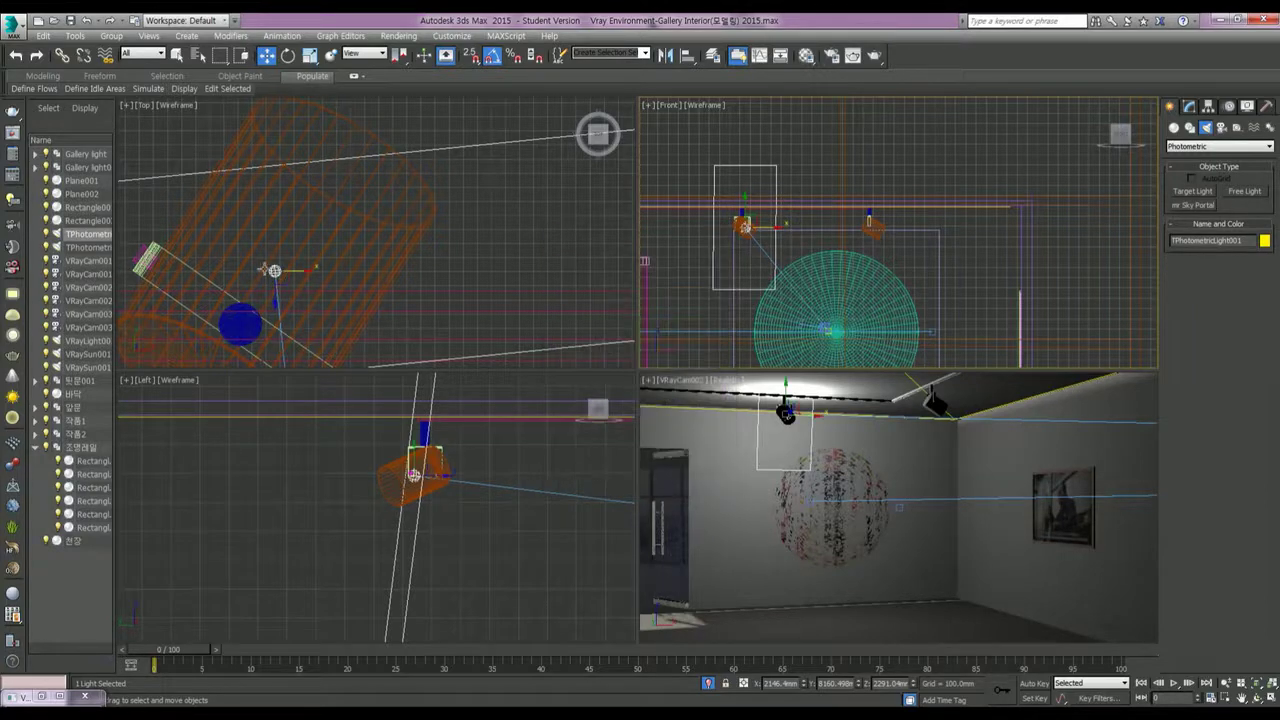
{"action": "middle_click_drag", "start_coordinate": [300, 300], "coordinate": [421, 242]}
{"action": "scroll", "coordinate": [430, 470], "scroll_direction": "down", "scroll_amount": 3}
{"action": "scroll", "coordinate": [473, 533], "scroll_direction": "down", "scroll_amount": 2}
Step: Drag the light's target in the side view onto the round wall artwork
{"action": "middle_click_drag", "start_coordinate": [473, 533], "coordinate": [314, 520]}
{"action": "scroll", "coordinate": [363, 543], "scroll_direction": "up", "scroll_amount": 3}
{"action": "scroll", "coordinate": [463, 557], "scroll_direction": "up", "scroll_amount": 3}
{"action": "scroll", "coordinate": [398, 580], "scroll_direction": "up", "scroll_amount": 2}
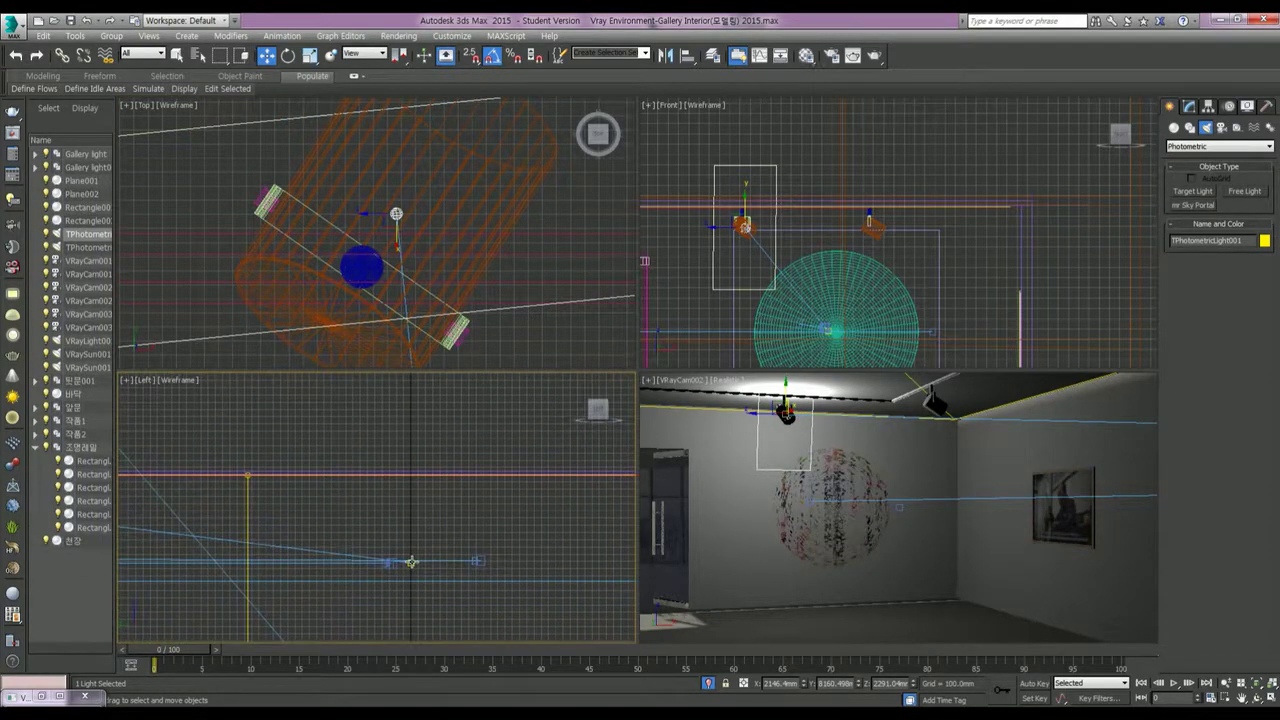
{"action": "left_click_drag", "start_coordinate": [411, 562], "coordinate": [243, 557]}
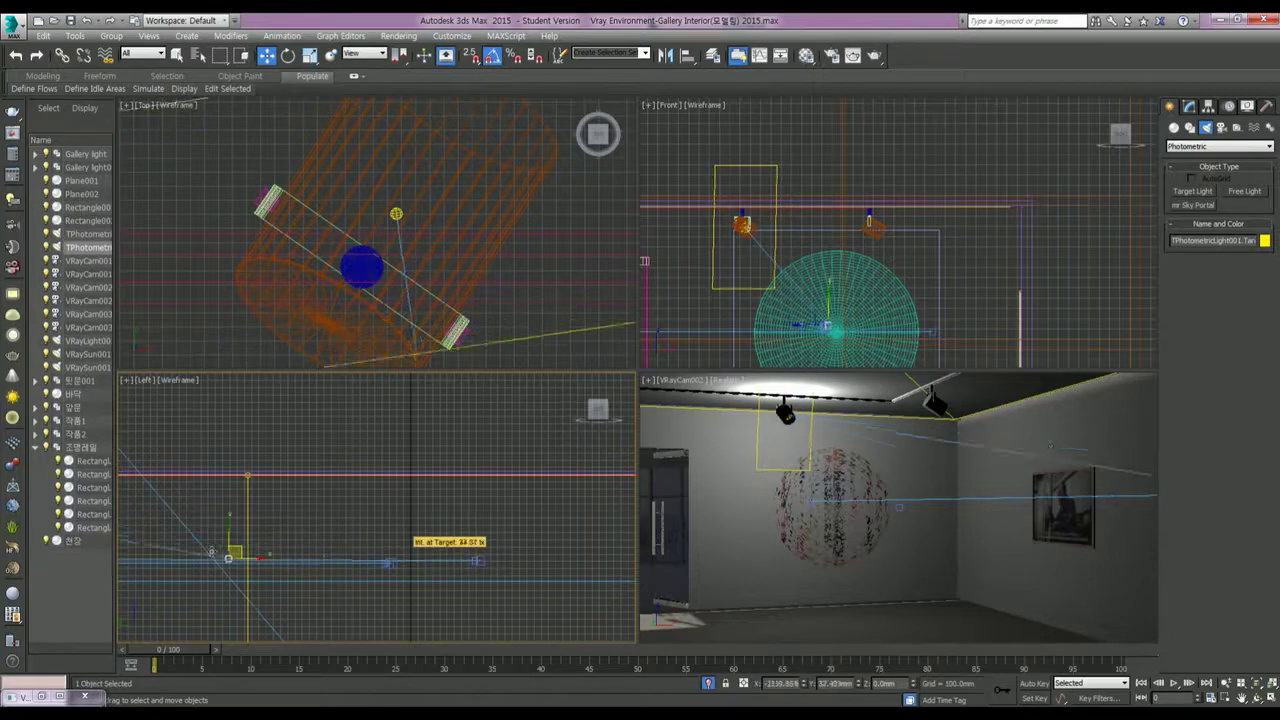
{"action": "scroll", "coordinate": [600, 515], "scroll_direction": "down", "scroll_amount": 5}
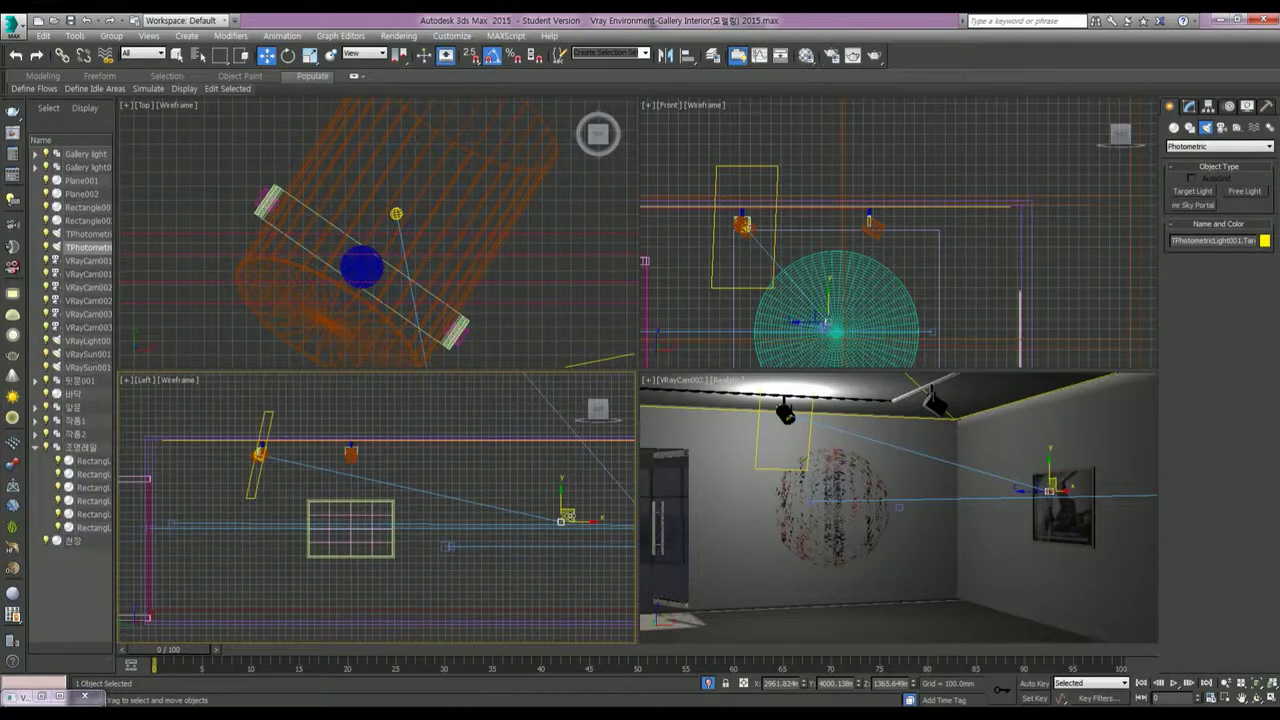
{"action": "mouse_move", "coordinate": [561, 521]}
{"action": "left_mouse_down"}
{"action": "mouse_move", "coordinate": [170, 512]}
{"action": "mouse_move", "coordinate": [157, 563]}
{"action": "mouse_move", "coordinate": [165, 525]}
{"action": "left_mouse_up"}
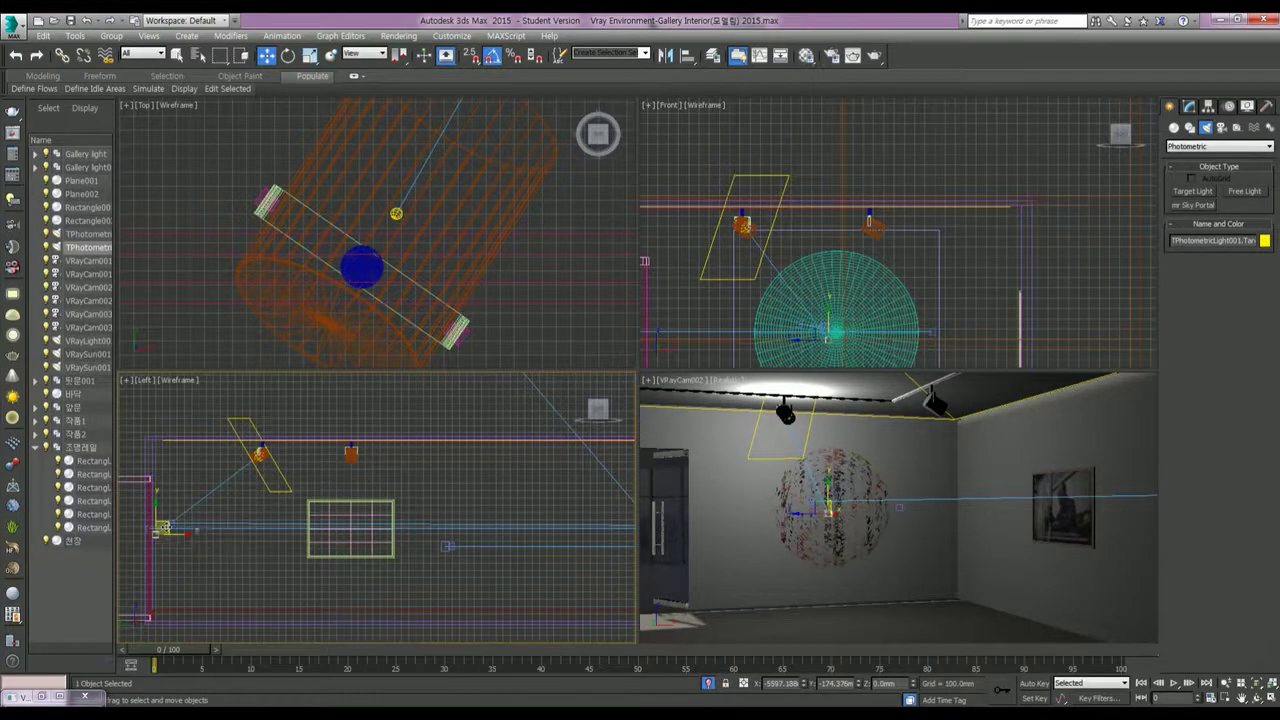
Step: Select the TPhotometricLight001 head in the Top view and show its parameters
{"action": "left_click", "coordinate": [396, 213]}
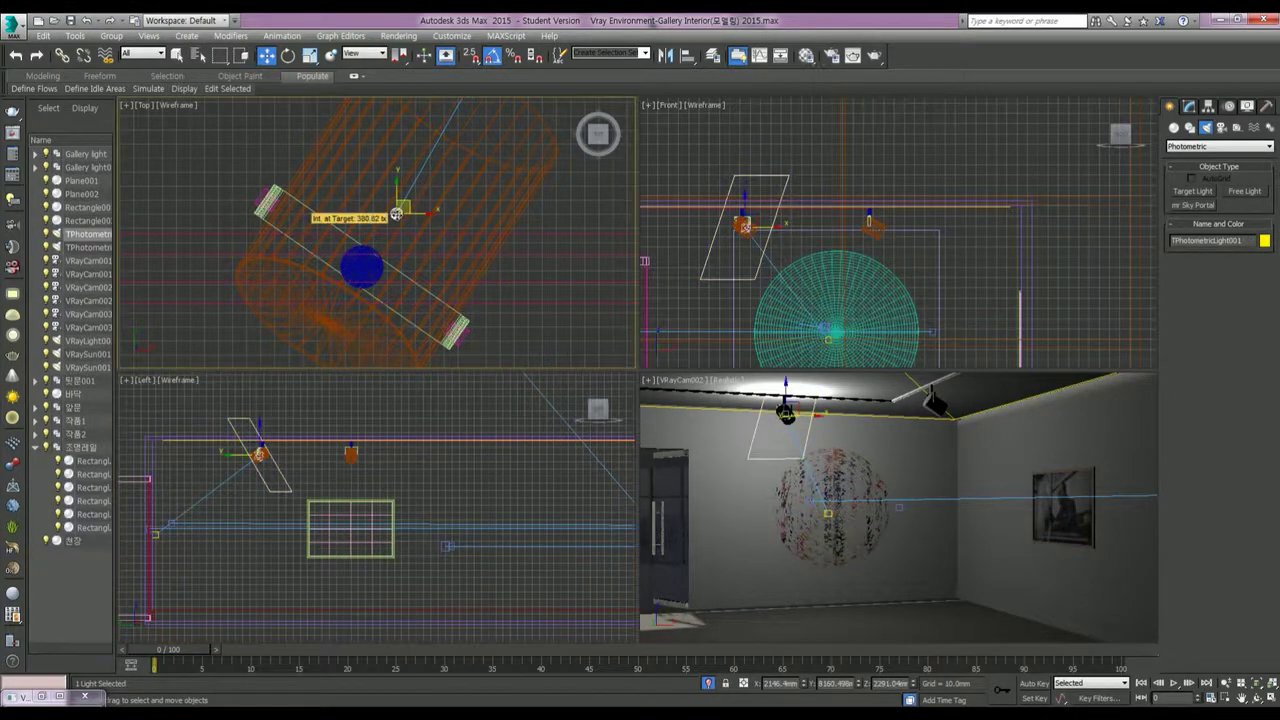
{"action": "scroll", "coordinate": [471, 183], "scroll_direction": "down", "scroll_amount": 3}
{"action": "scroll", "coordinate": [478, 220], "scroll_direction": "down", "scroll_amount": 2}
{"action": "scroll", "coordinate": [512, 204], "scroll_direction": "up", "scroll_amount": 2}
{"action": "scroll", "coordinate": [505, 190], "scroll_direction": "down", "scroll_amount": 3}
{"action": "scroll", "coordinate": [471, 200], "scroll_direction": "up", "scroll_amount": 1}
{"action": "scroll", "coordinate": [468, 210], "scroll_direction": "up", "scroll_amount": 1}
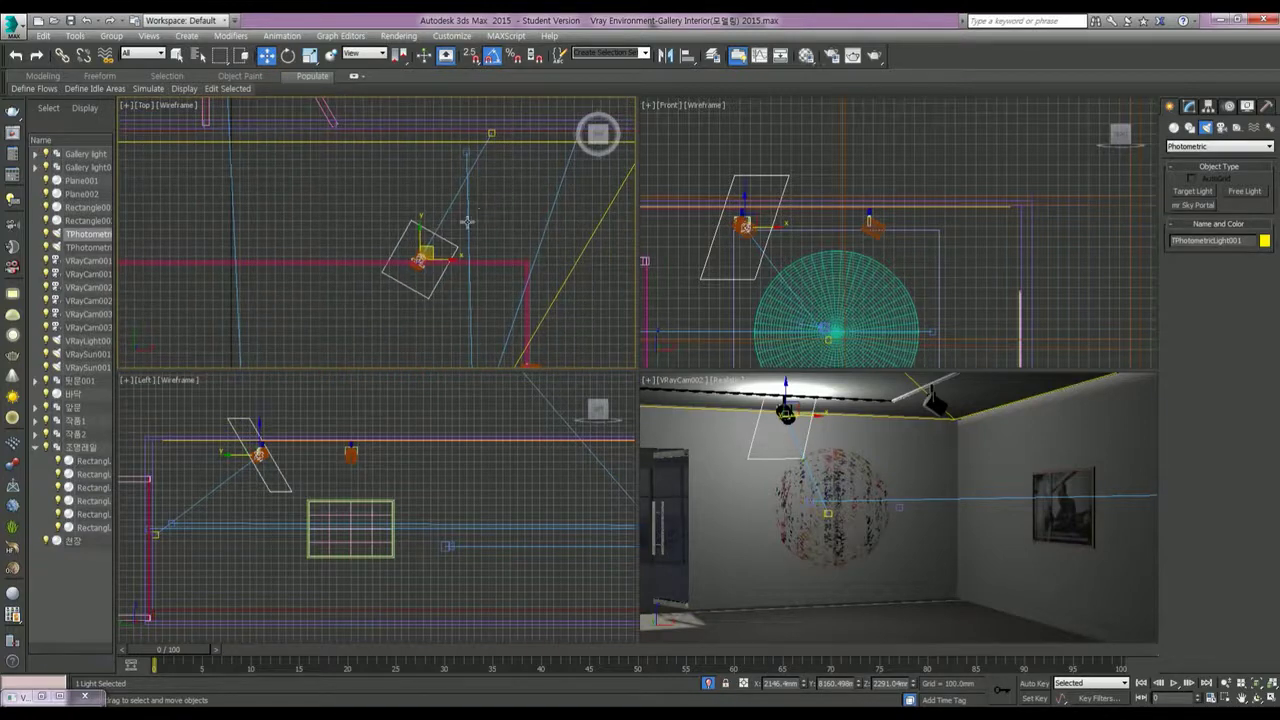
{"action": "left_click", "coordinate": [1189, 107]}
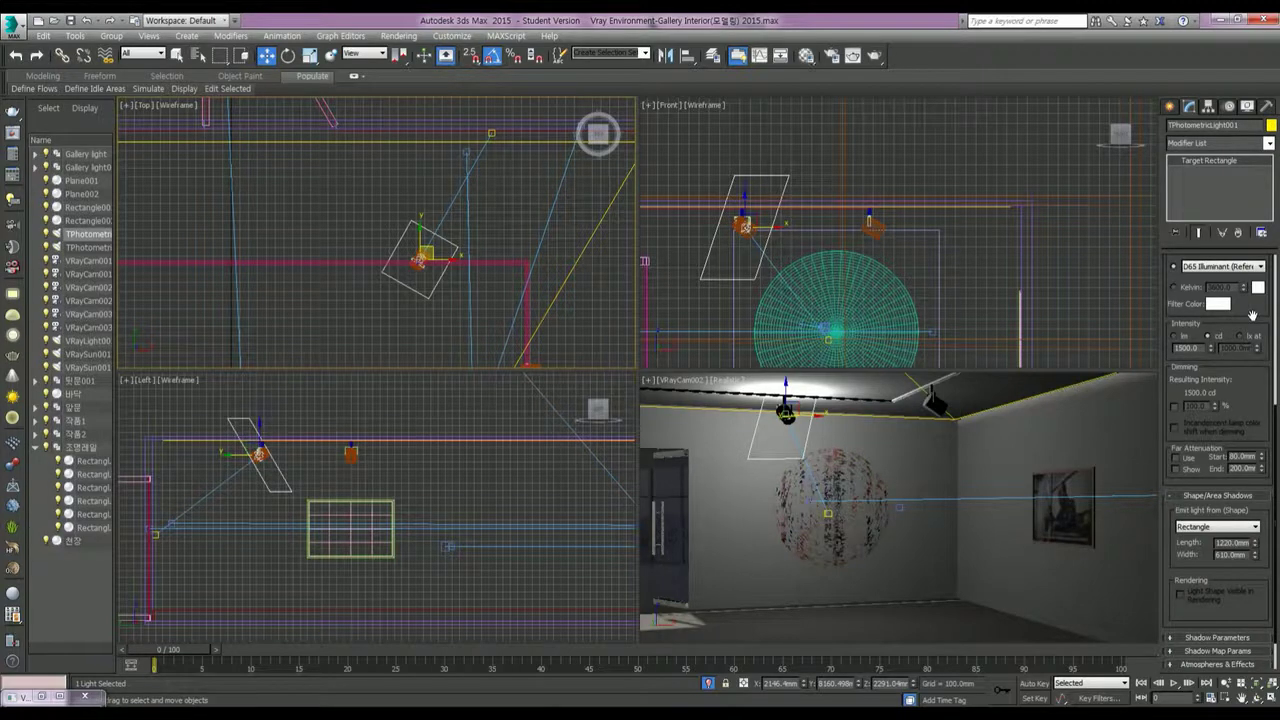
Step: Set the light distribution type to Photometric Web and bring up Choose Photometric File
{"action": "scroll", "coordinate": [1252, 316], "scroll_direction": "up", "scroll_amount": 3}
{"action": "scroll", "coordinate": [1173, 289], "scroll_direction": "up", "scroll_amount": 2}
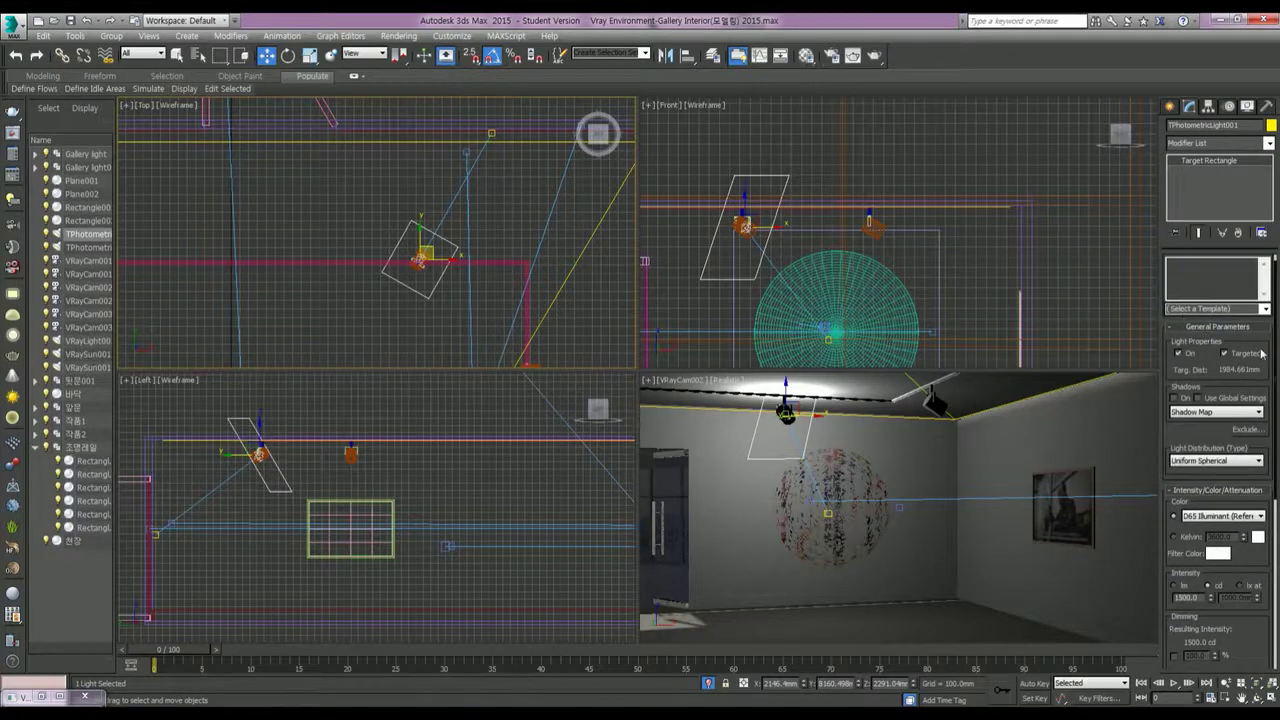
{"action": "scroll", "coordinate": [1260, 339], "scroll_direction": "up", "scroll_amount": 1}
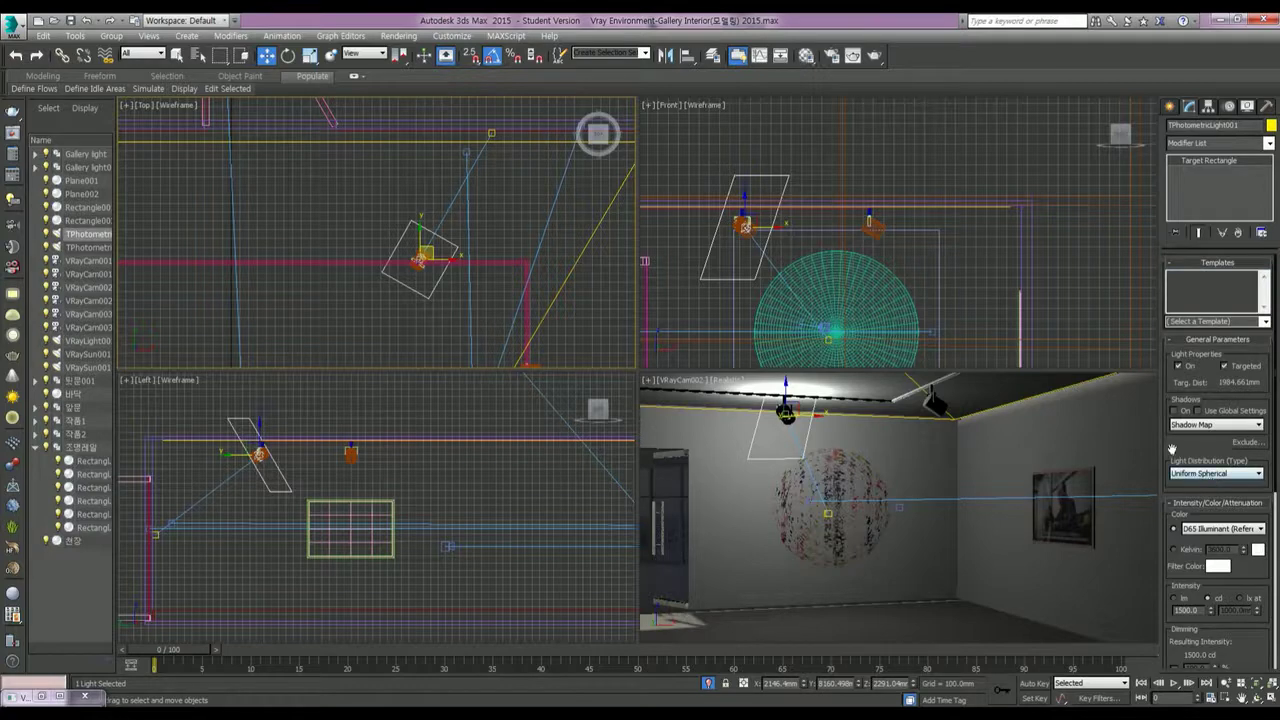
{"action": "left_click", "coordinate": [1222, 476]}
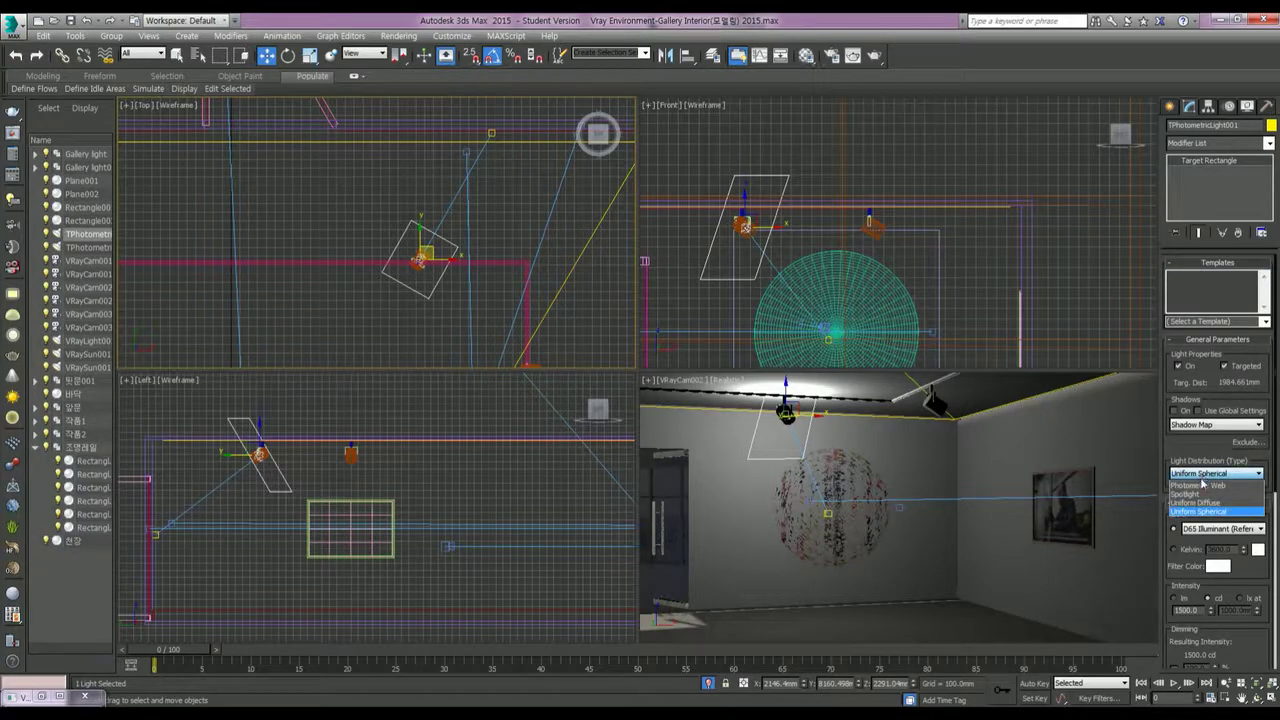
{"action": "left_click", "coordinate": [1200, 486]}
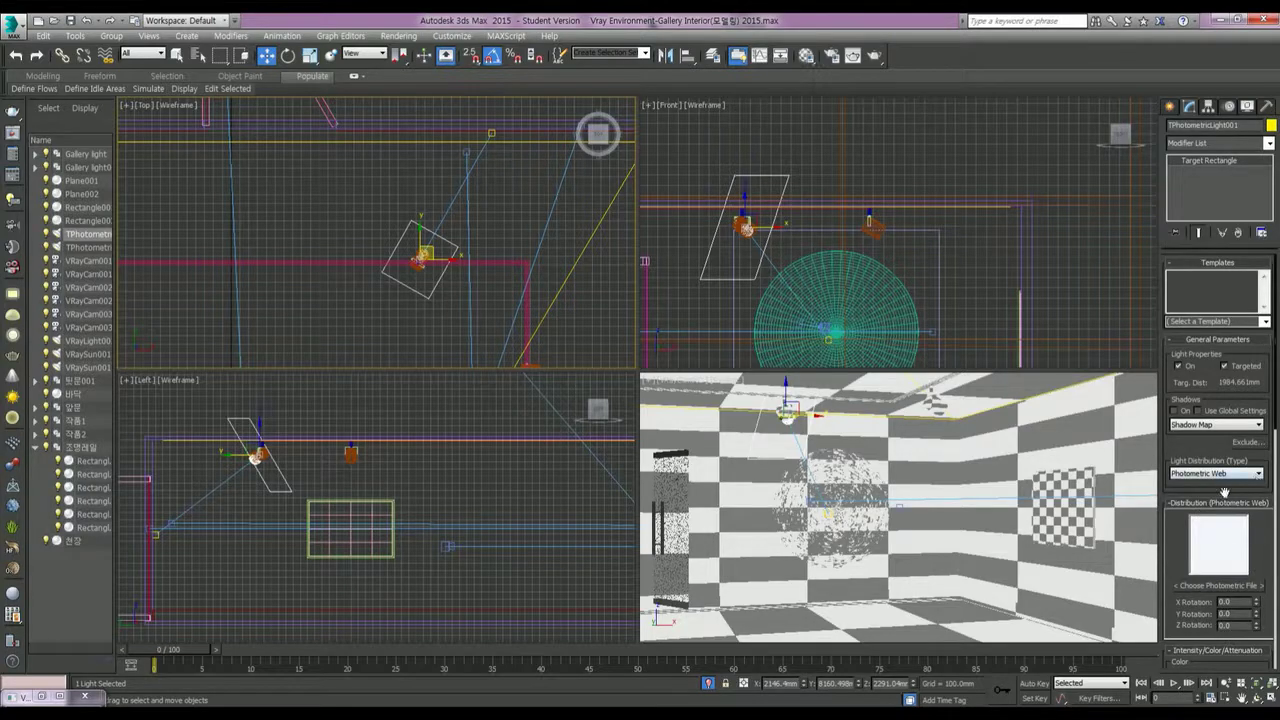
{"action": "left_click_drag", "start_coordinate": [1212, 453], "coordinate": [1214, 369]}
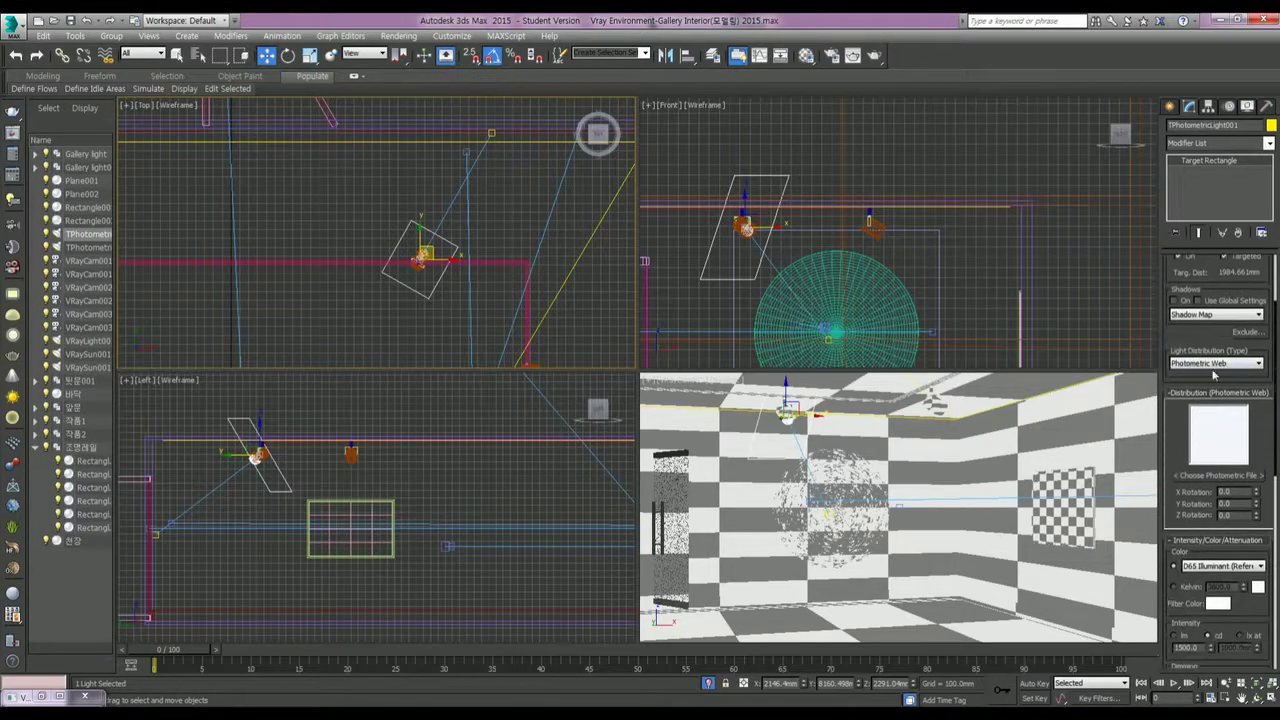
{"action": "left_click", "coordinate": [1233, 478]}
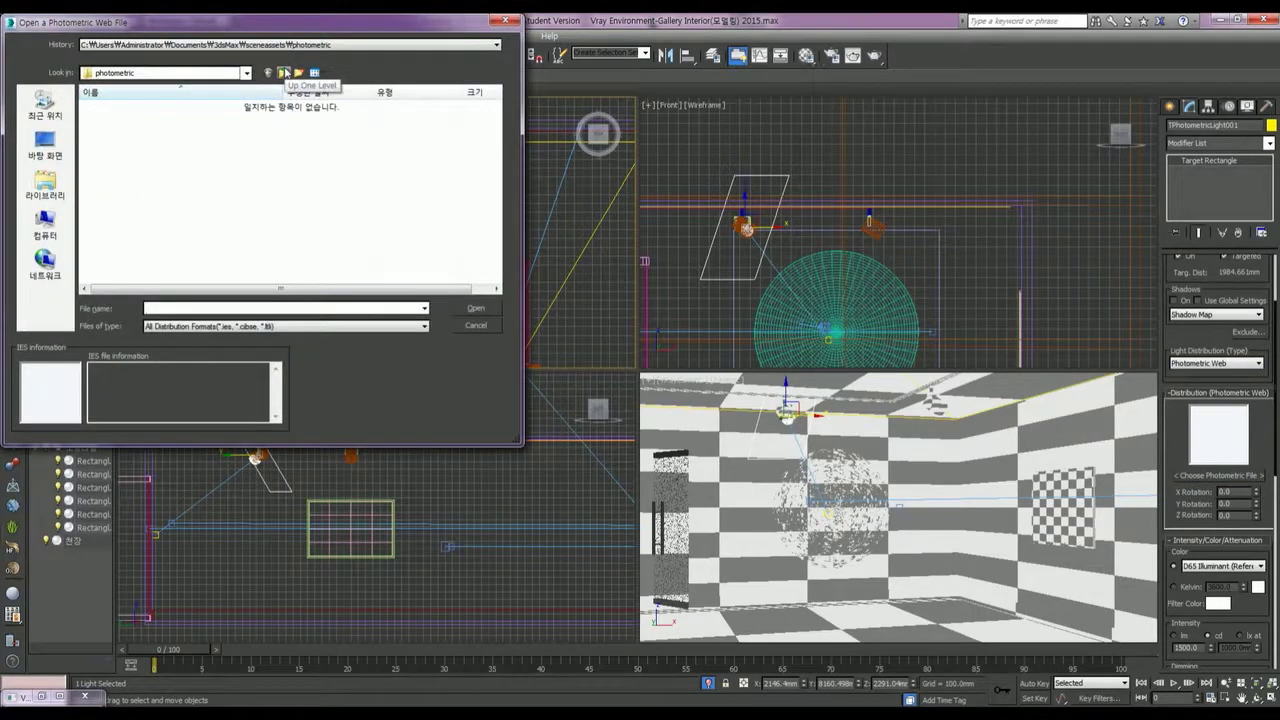
Step: Browse to the IES 조명 11~20 folder, show all files, and load TD-017.IES
{"action": "left_click", "coordinate": [58, 197]}
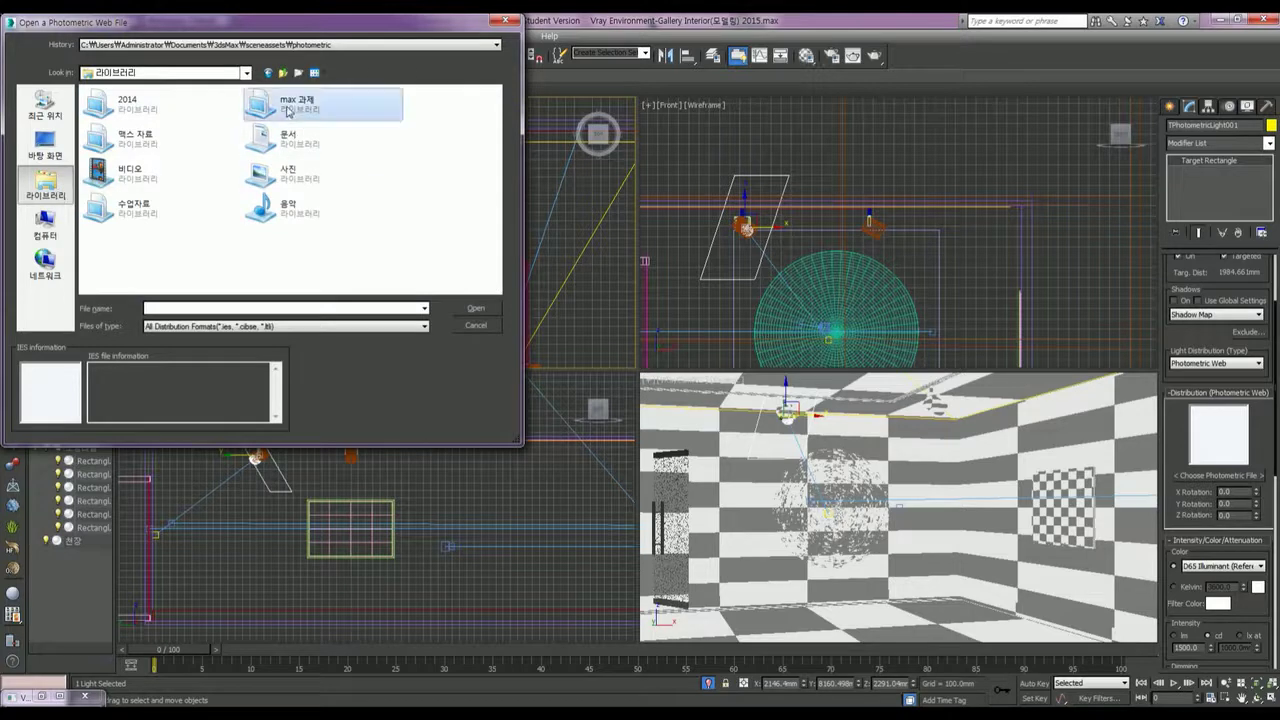
{"action": "double_click", "coordinate": [287, 110]}
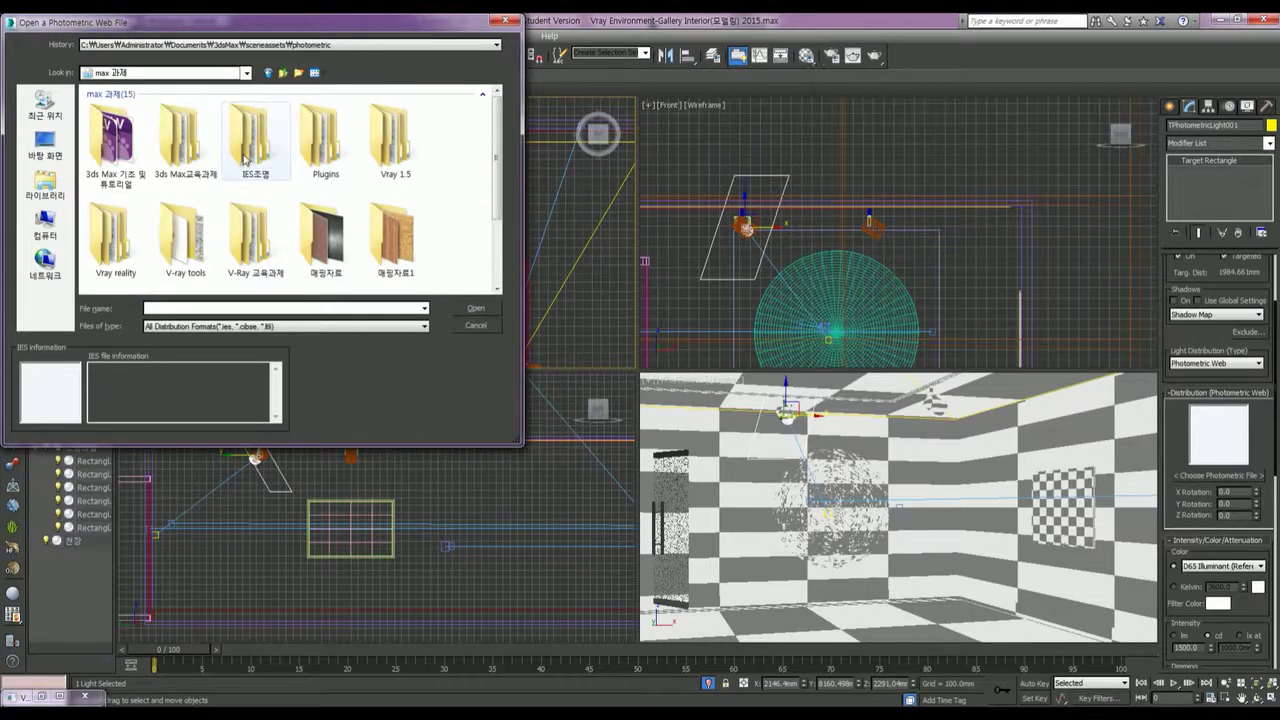
{"action": "double_click", "coordinate": [248, 158]}
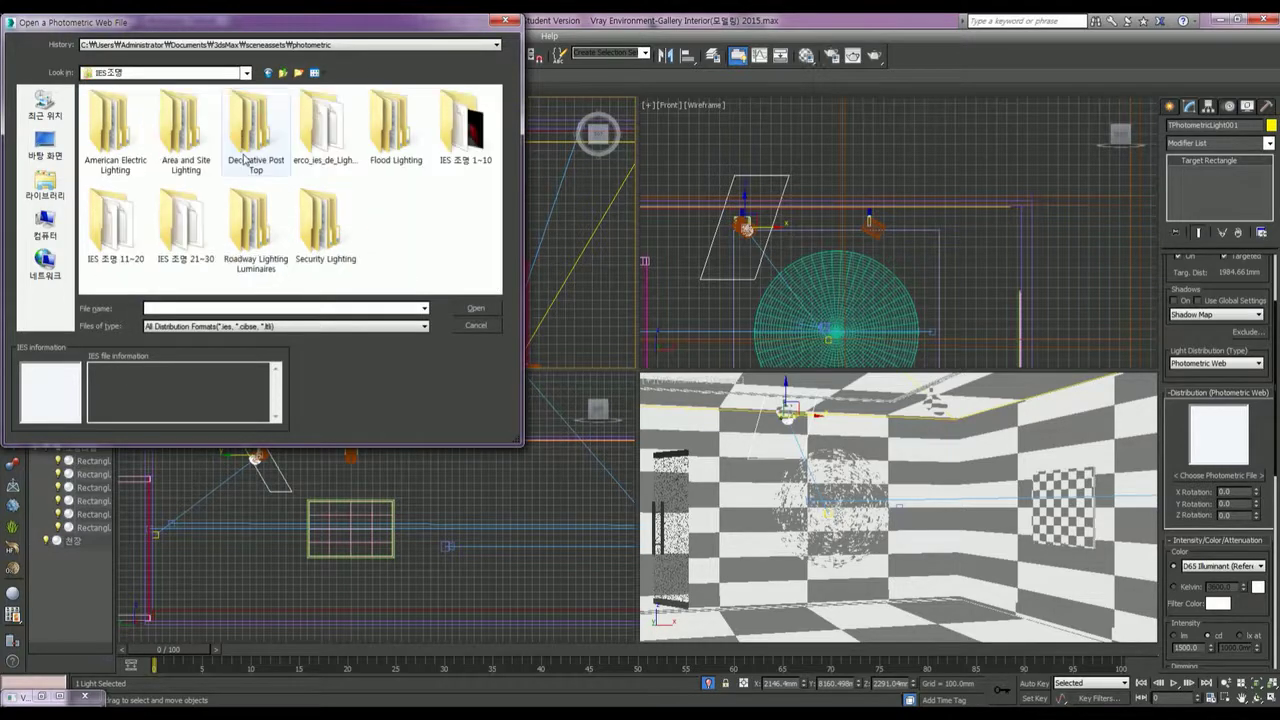
{"action": "double_click", "coordinate": [115, 236]}
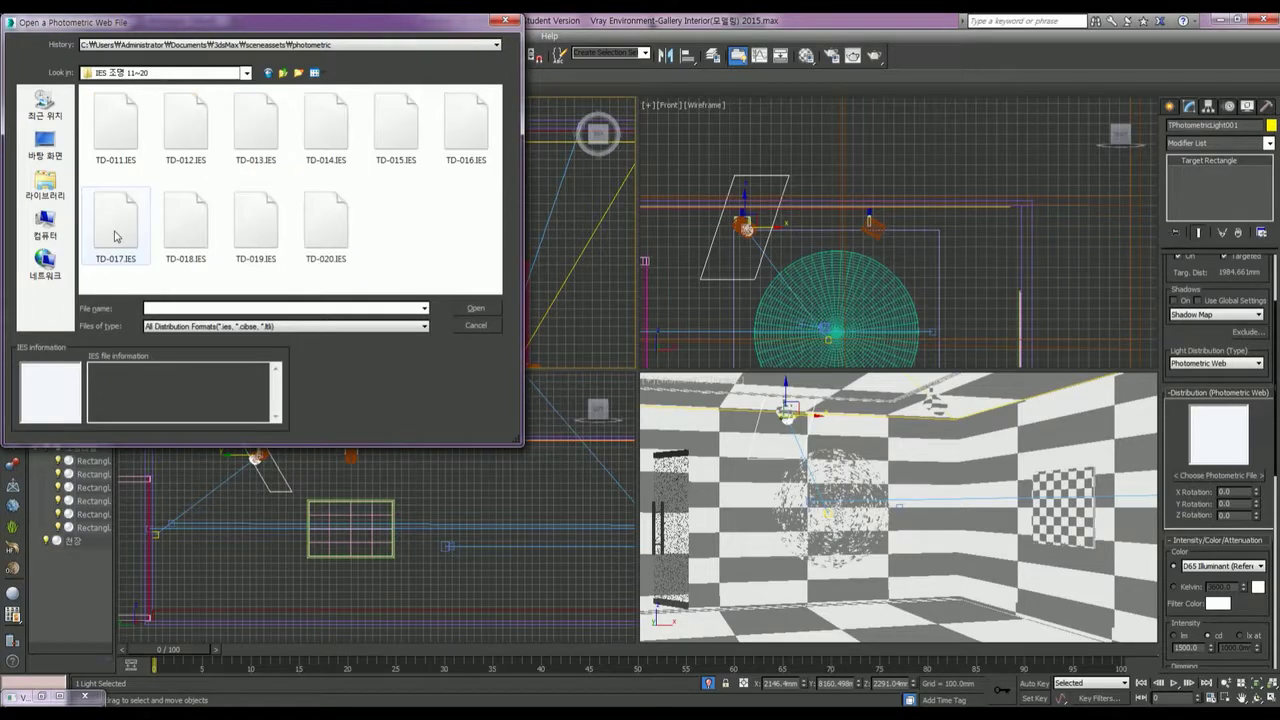
{"action": "left_click", "coordinate": [313, 329]}
{"action": "left_click", "coordinate": [181, 373]}
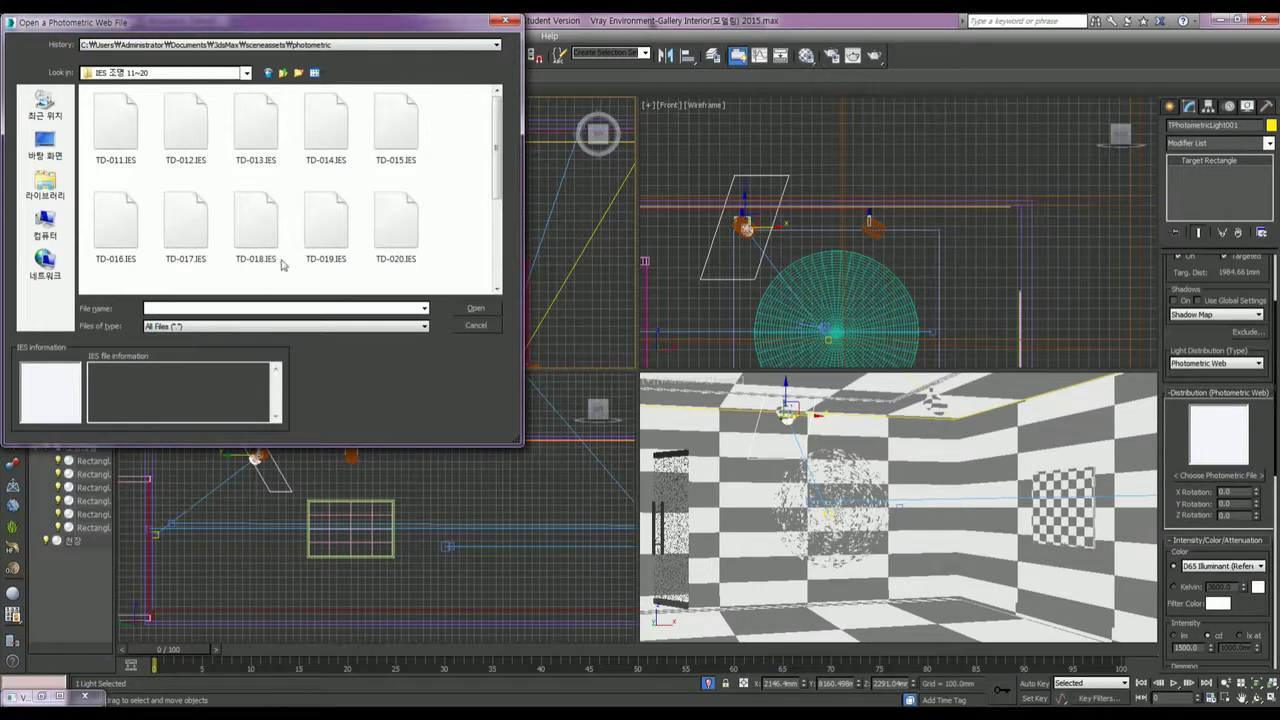
{"action": "scroll", "coordinate": [475, 181], "scroll_direction": "down", "scroll_amount": 1}
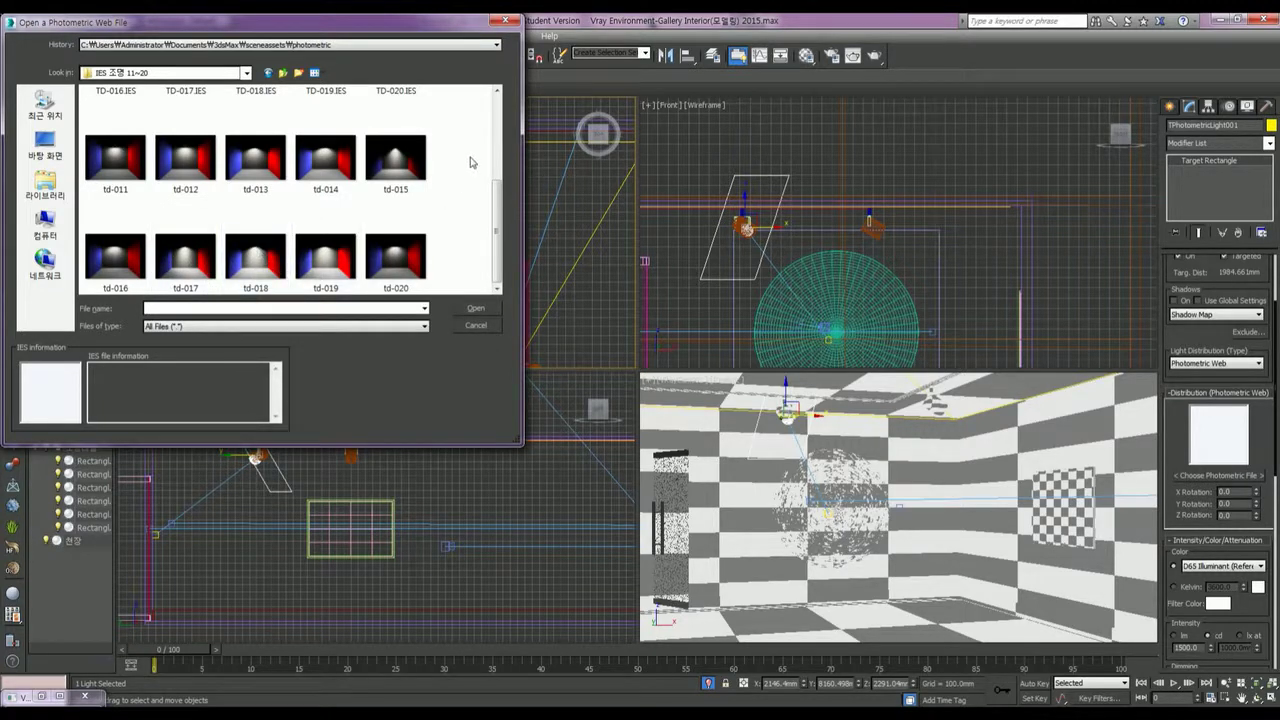
{"action": "scroll", "coordinate": [470, 162], "scroll_direction": "up", "scroll_amount": 3}
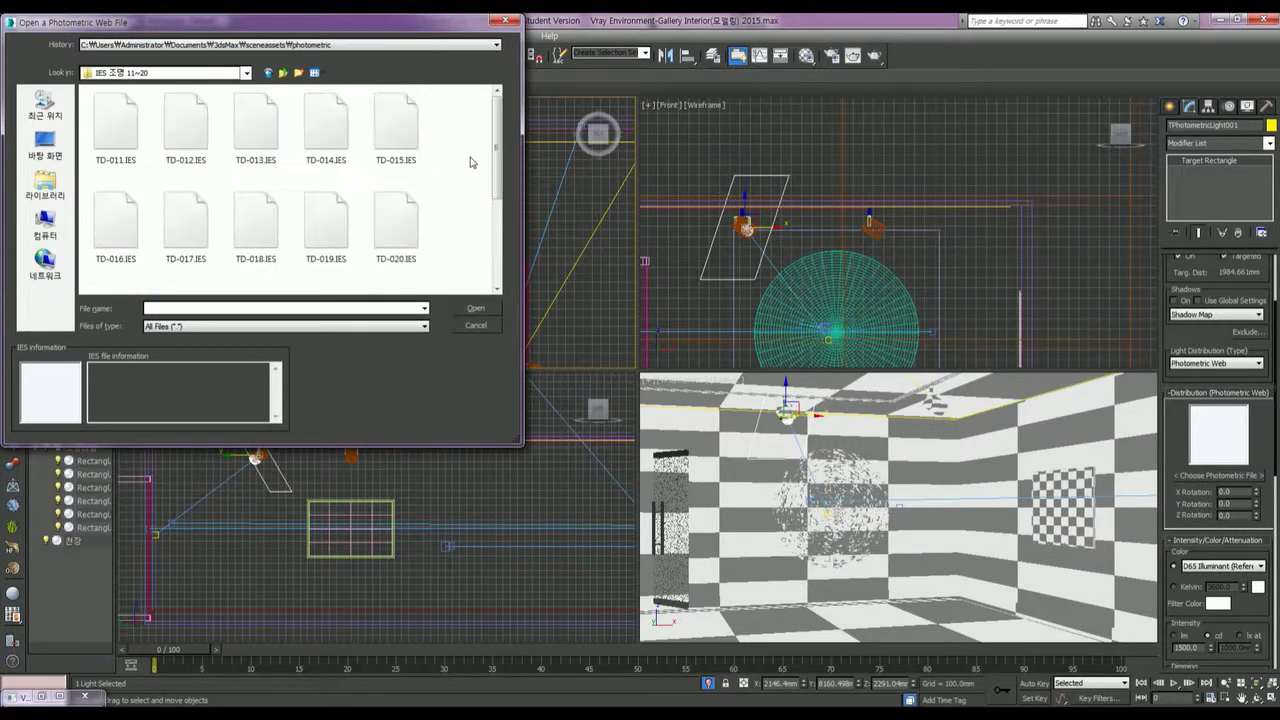
{"action": "left_click", "coordinate": [179, 232]}
{"action": "left_click", "coordinate": [470, 310]}
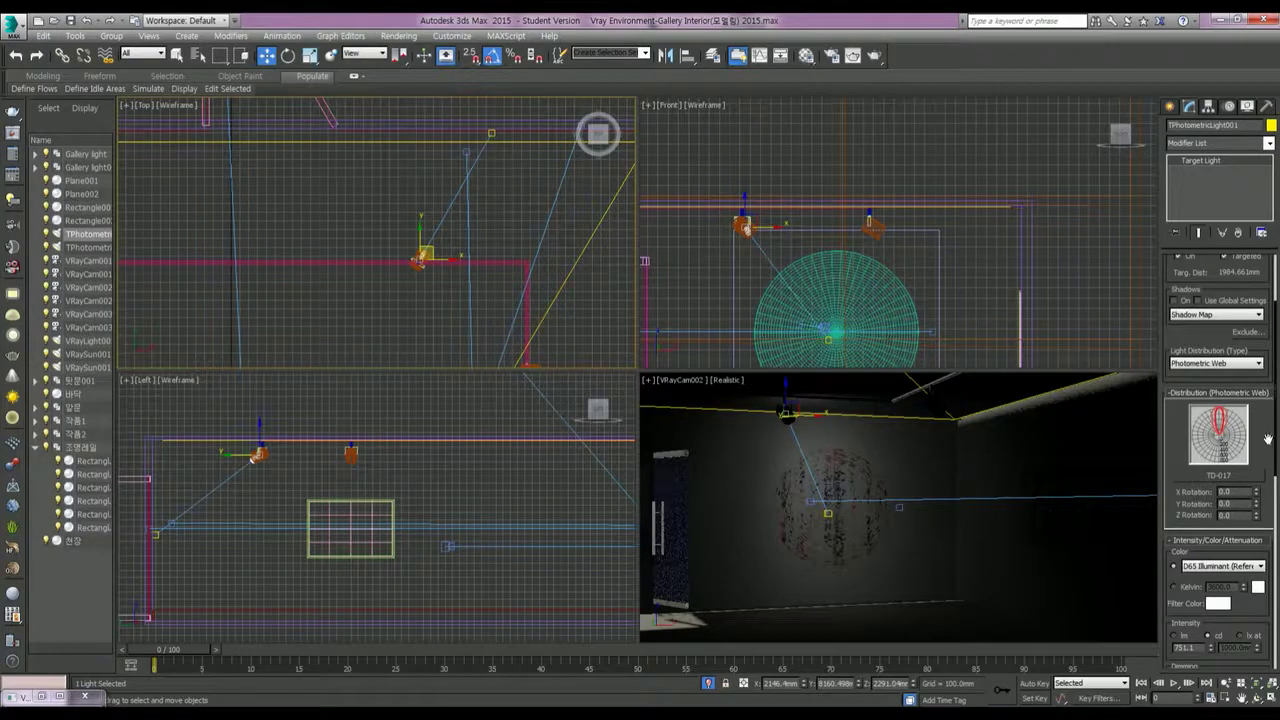
Step: Enable dimming at 300% and render the gallery view in V-Ray
{"action": "left_click_drag", "start_coordinate": [1268, 440], "coordinate": [1264, 334]}
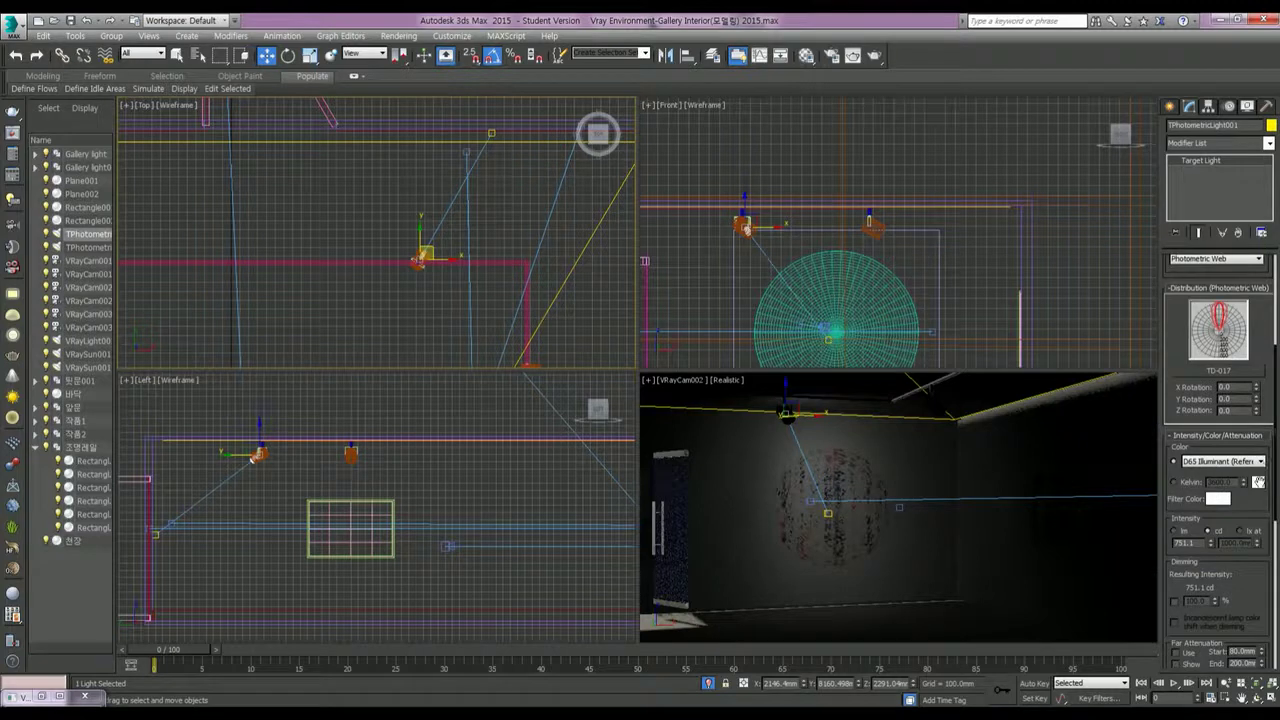
{"action": "left_click_drag", "start_coordinate": [1251, 507], "coordinate": [1256, 356]}
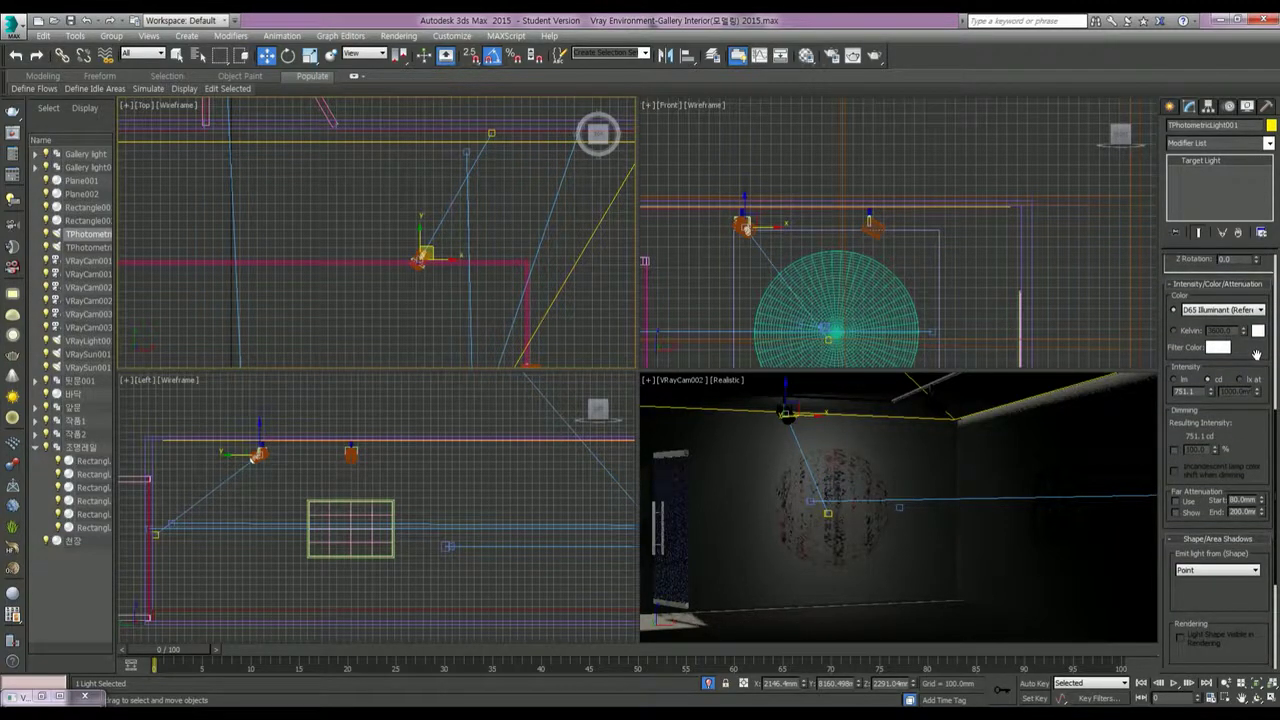
{"action": "left_click_drag", "start_coordinate": [1233, 443], "coordinate": [1212, 388]}
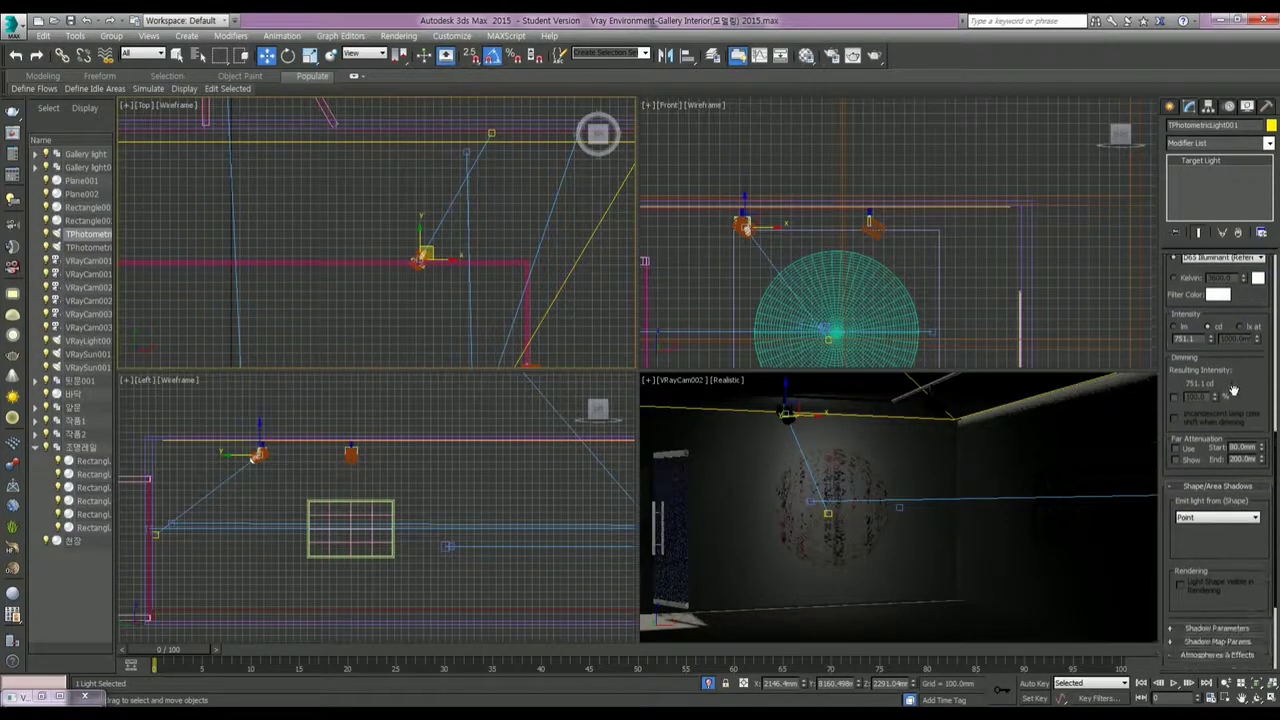
{"action": "left_click", "coordinate": [1175, 392]}
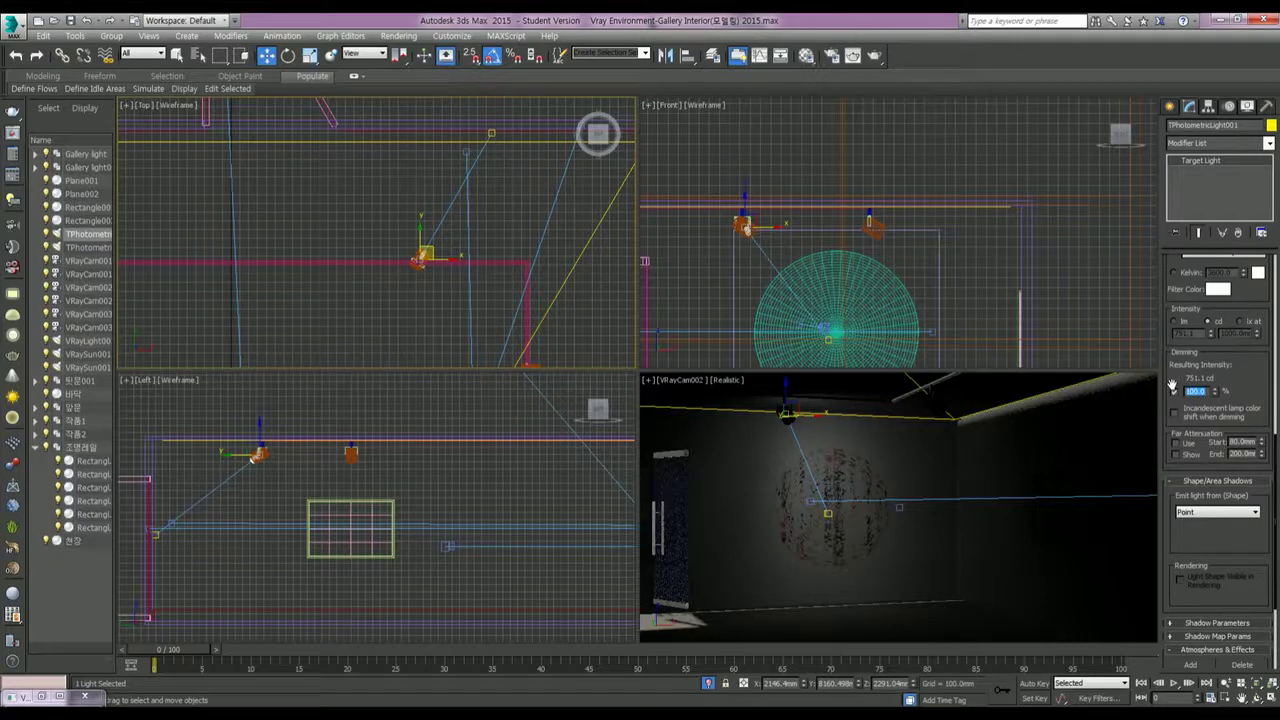
{"action": "type", "text": "30"}
{"action": "key", "text": "Return"}
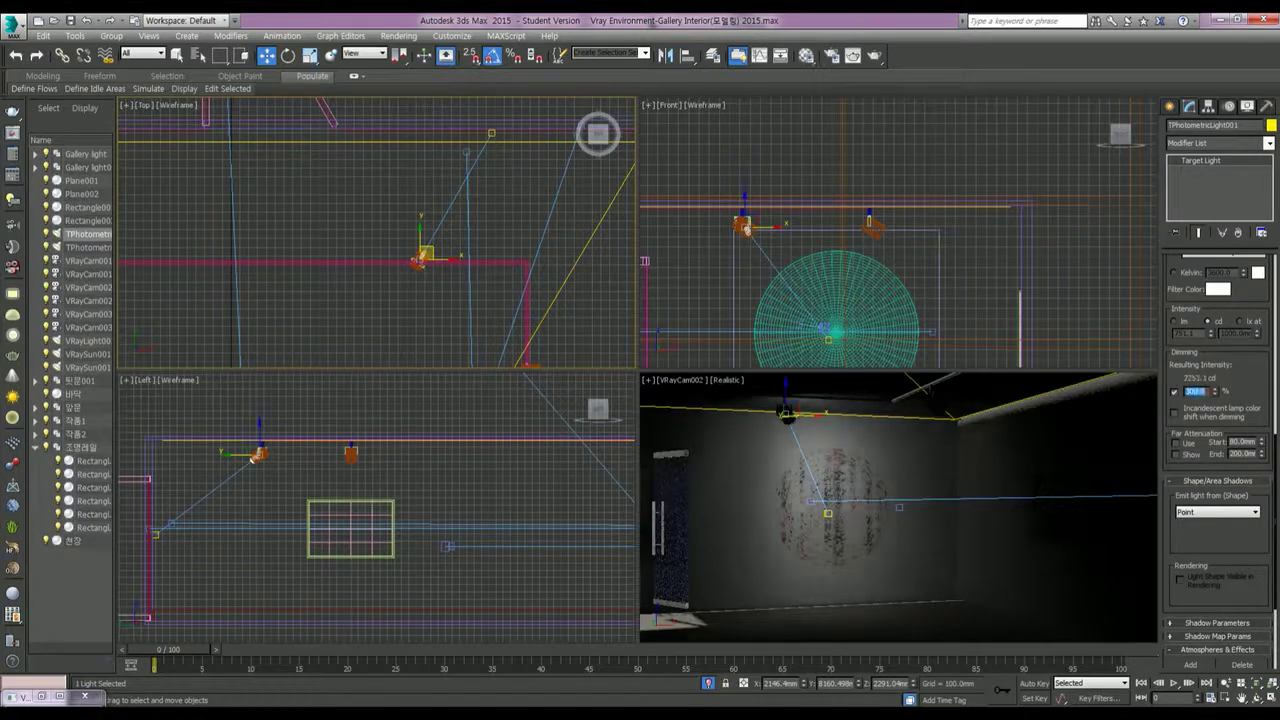
{"action": "mouse_move", "coordinate": [828, 513]}
{"action": "left_click", "coordinate": [875, 55]}
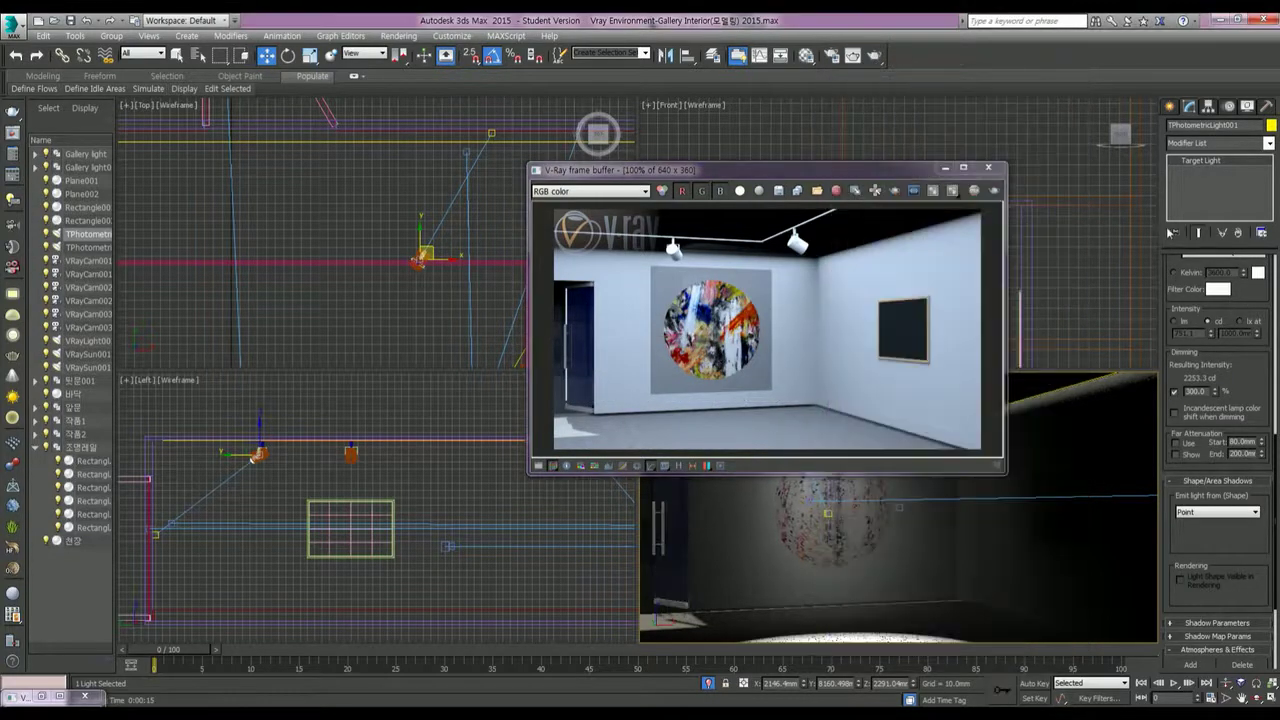
Step: Switch the light colour to 5000 Kelvin and raise dimming to 600%
{"action": "left_click", "coordinate": [1176, 273]}
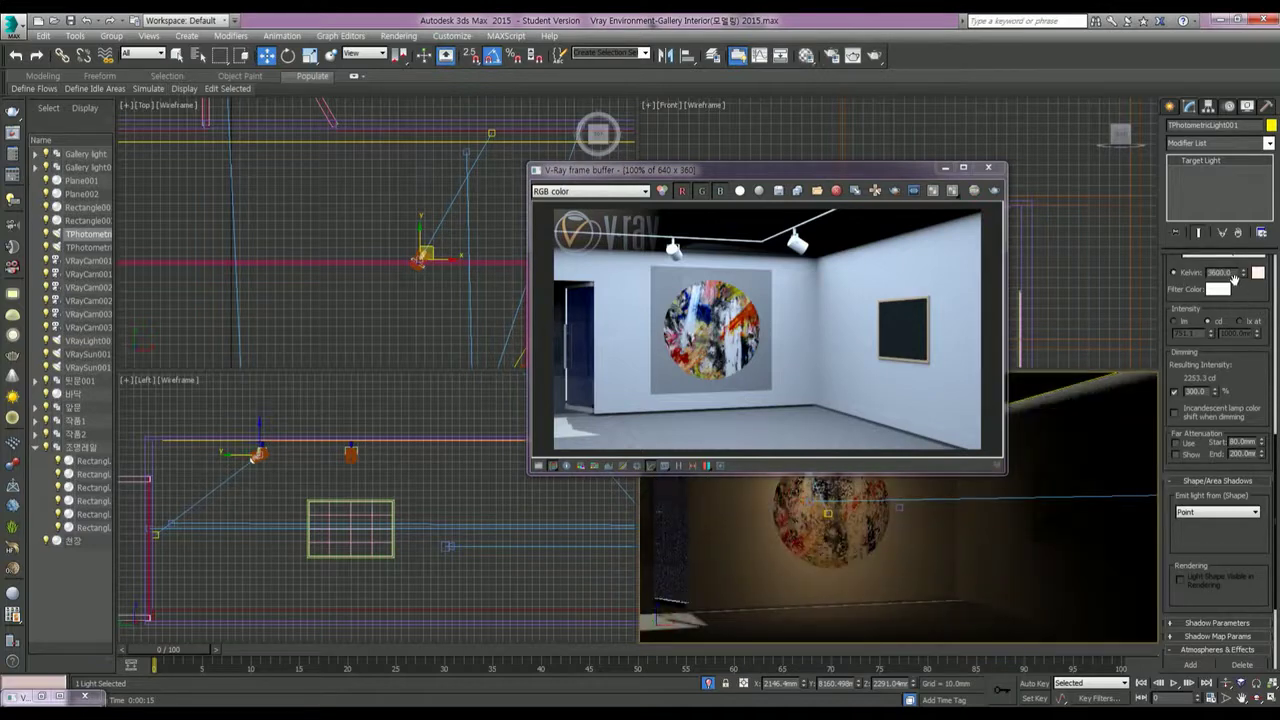
{"action": "double_click", "coordinate": [1222, 272]}
{"action": "type", "text": "50"}
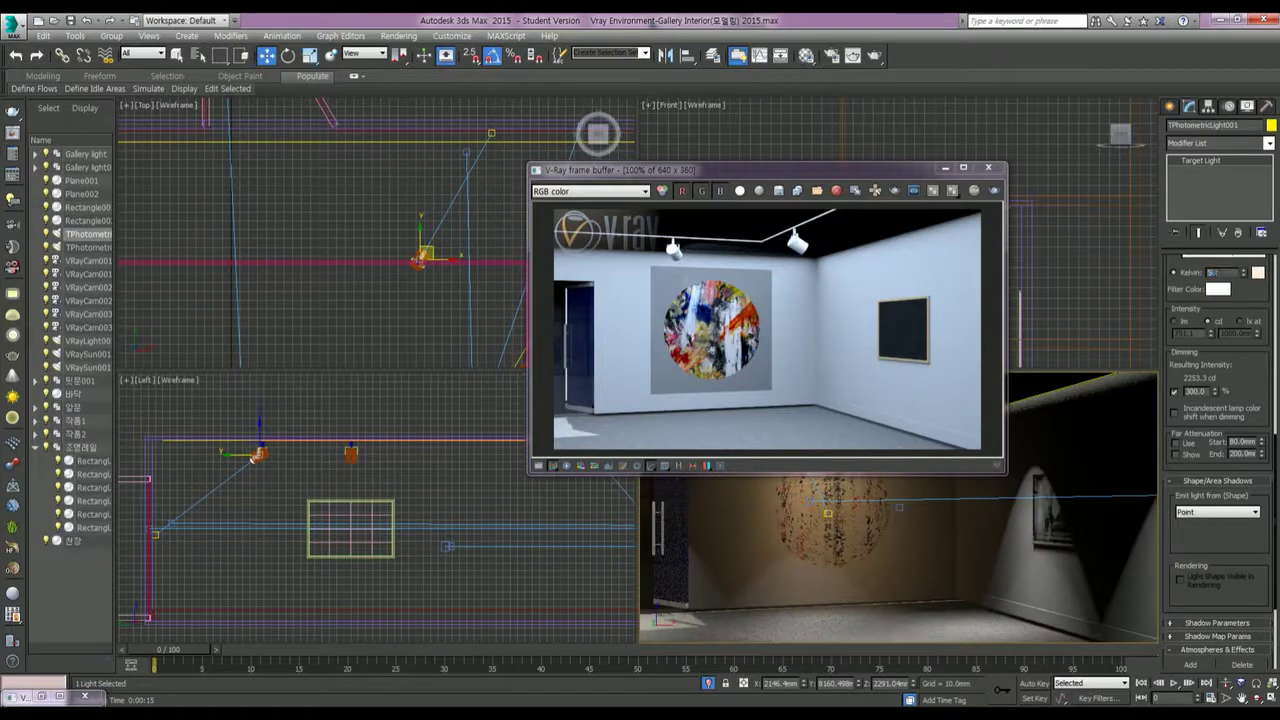
{"action": "key", "text": "Return"}
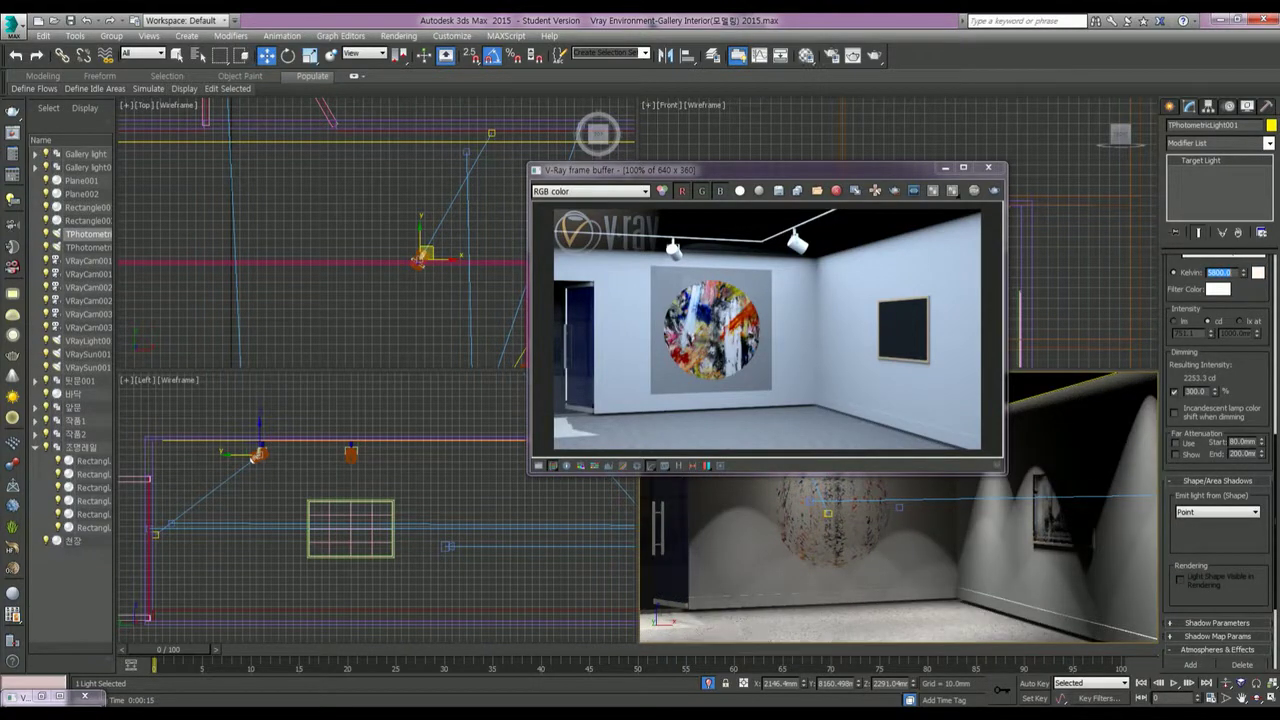
{"action": "type", "text": "5"}
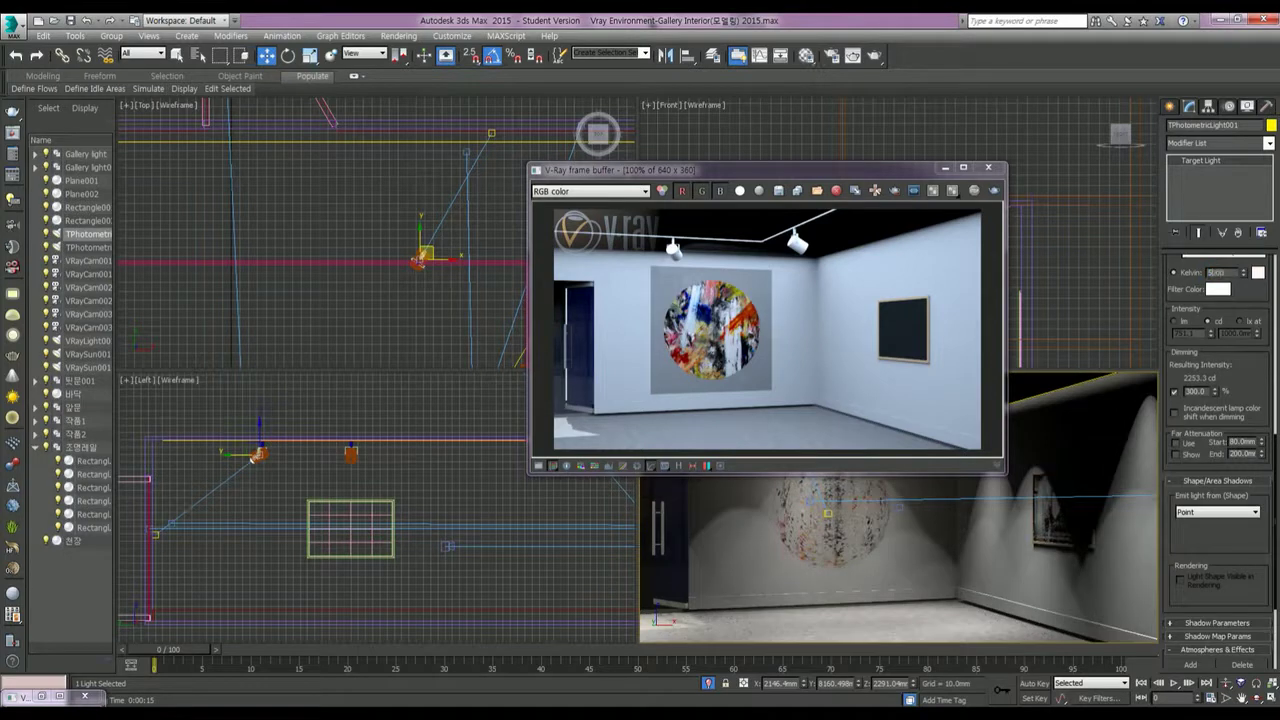
{"action": "key", "text": "Return"}
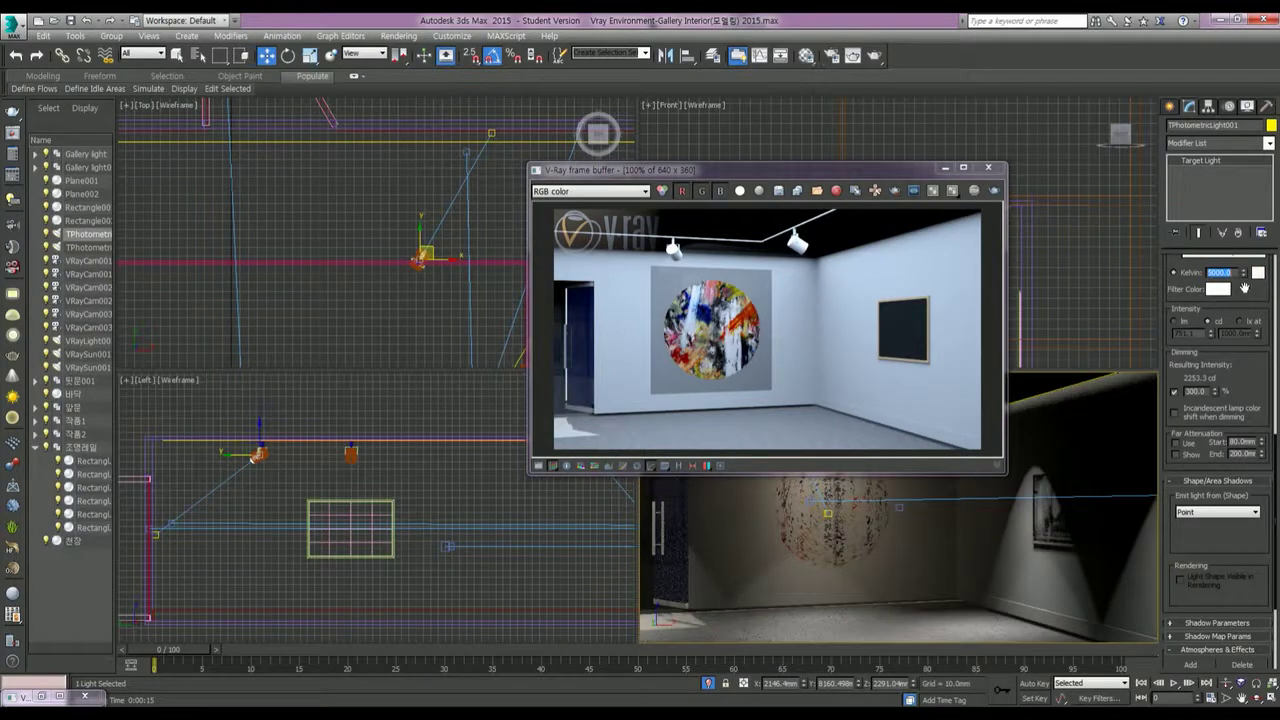
{"action": "double_click", "coordinate": [1198, 391]}
{"action": "type", "text": "100"}
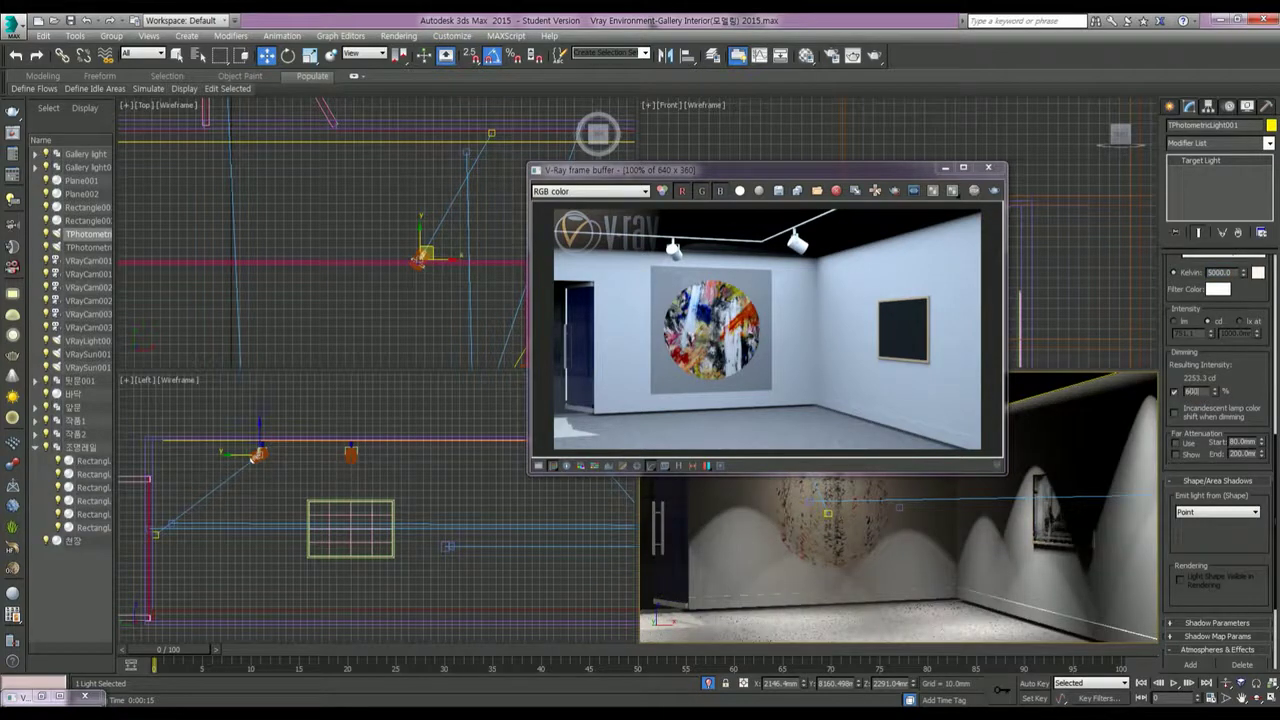
{"action": "key", "text": "Return"}
{"action": "type", "text": "200"}
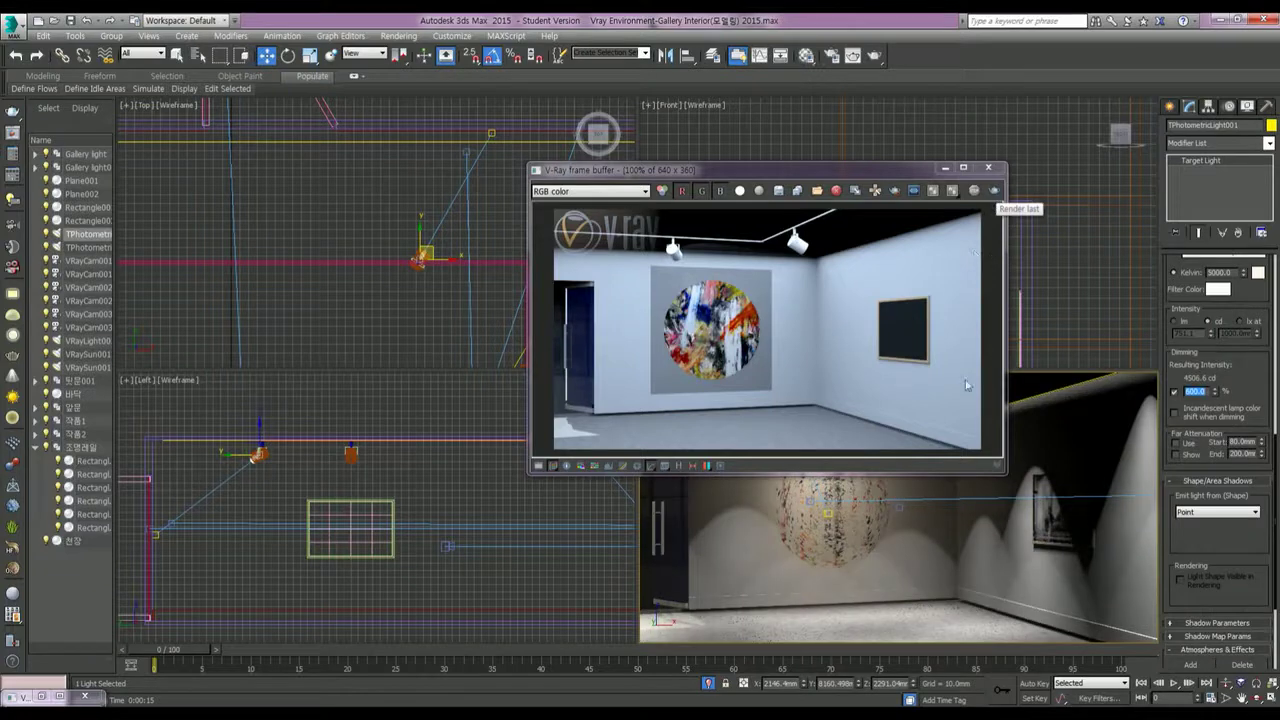
Step: Set dimming to 800% and re-render the gallery
{"action": "left_click", "coordinate": [993, 191]}
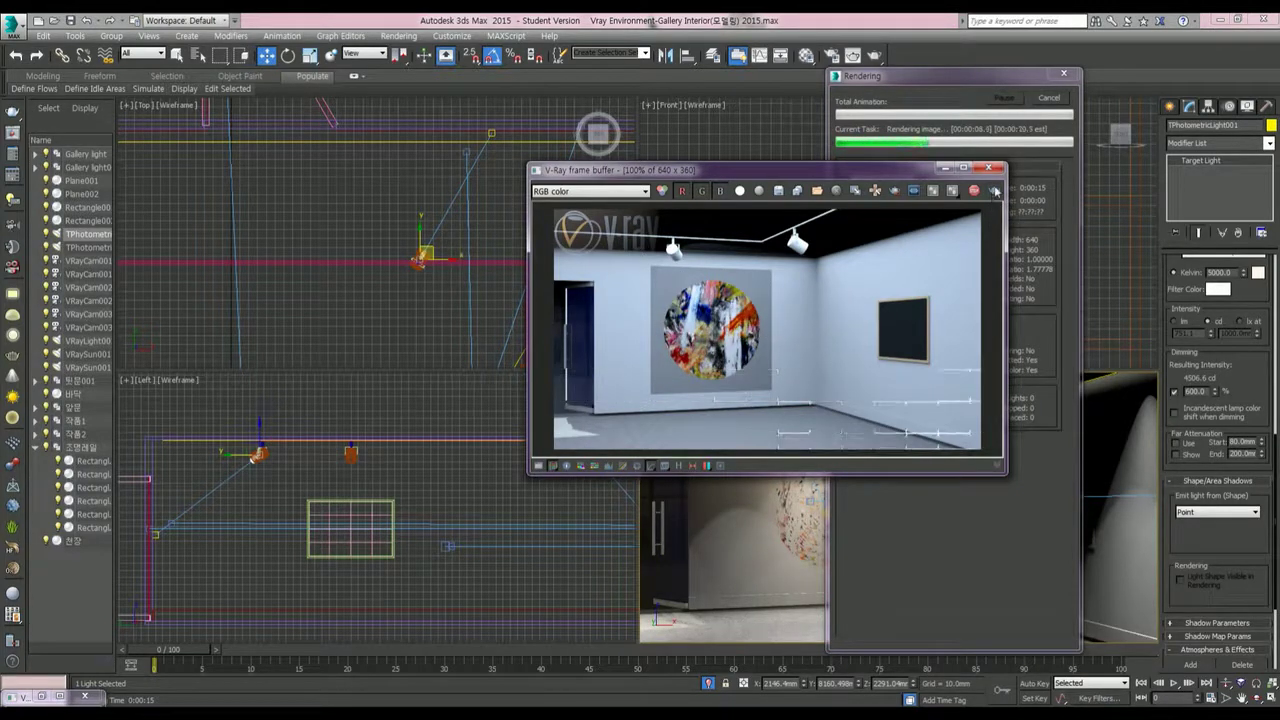
{"action": "left_click", "coordinate": [1046, 101]}
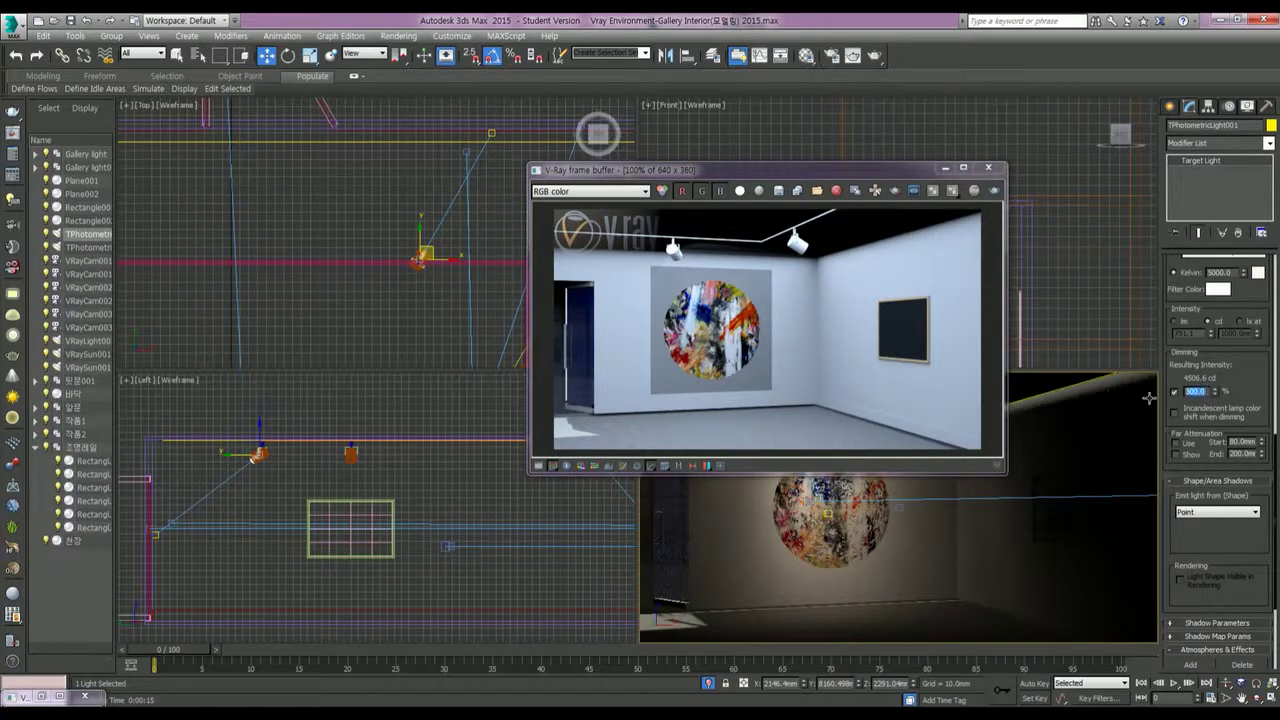
{"action": "type", "text": "8"}
{"action": "key", "text": "Return"}
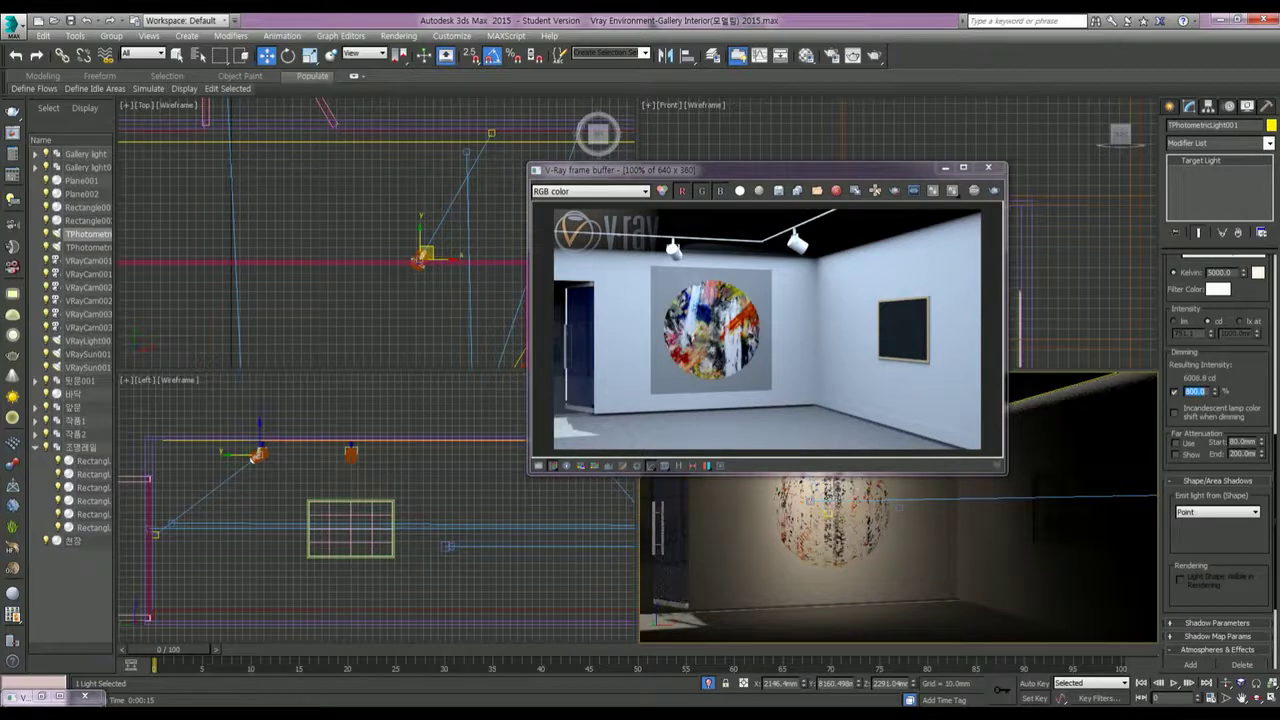
{"action": "left_click", "coordinate": [994, 190]}
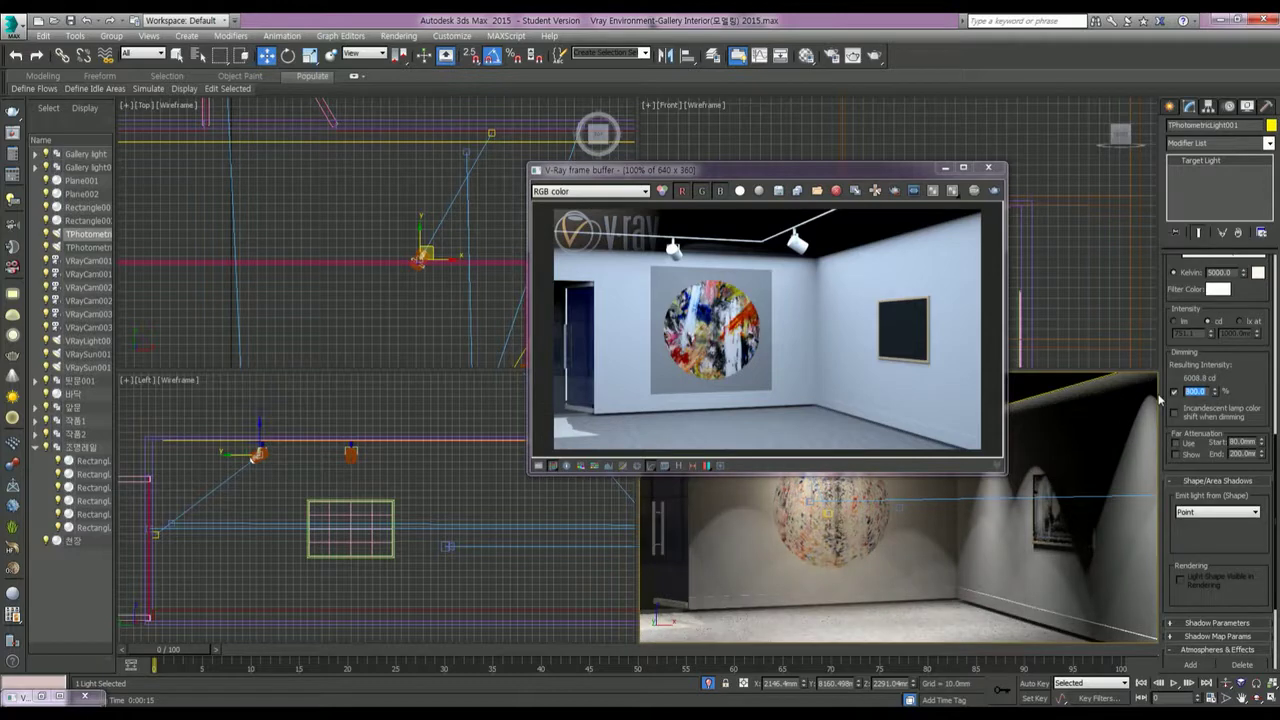
Step: Raise dimming to 1200%, re-render, and bring up the photometric web file chooser
{"action": "type", "text": "1200"}
{"action": "key", "text": "Return"}
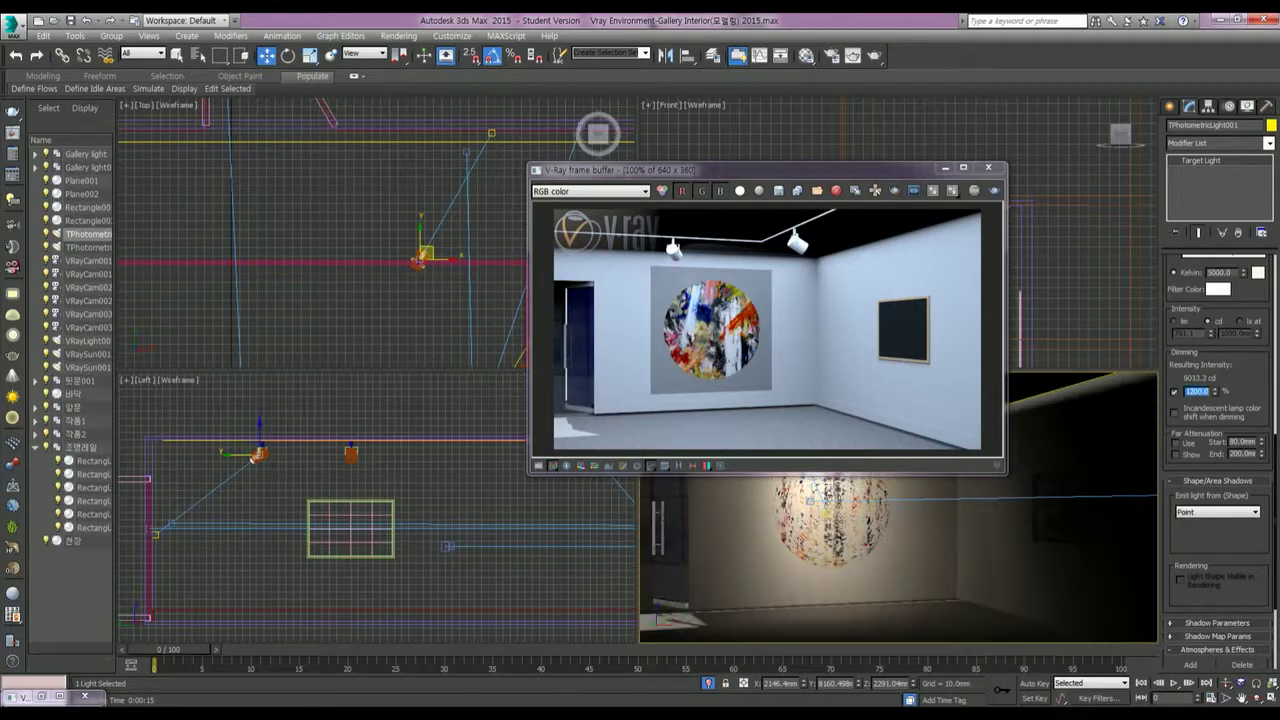
{"action": "left_click", "coordinate": [994, 191]}
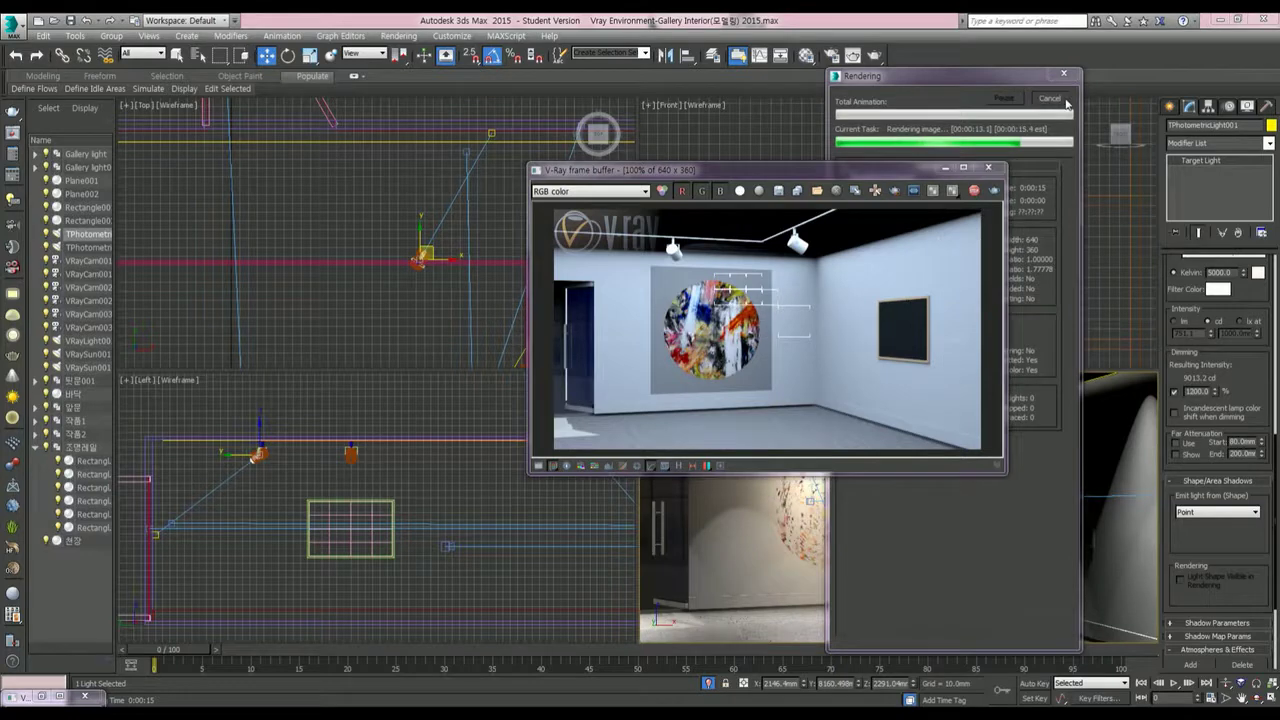
{"action": "left_click_drag", "start_coordinate": [1254, 373], "coordinate": [1249, 607]}
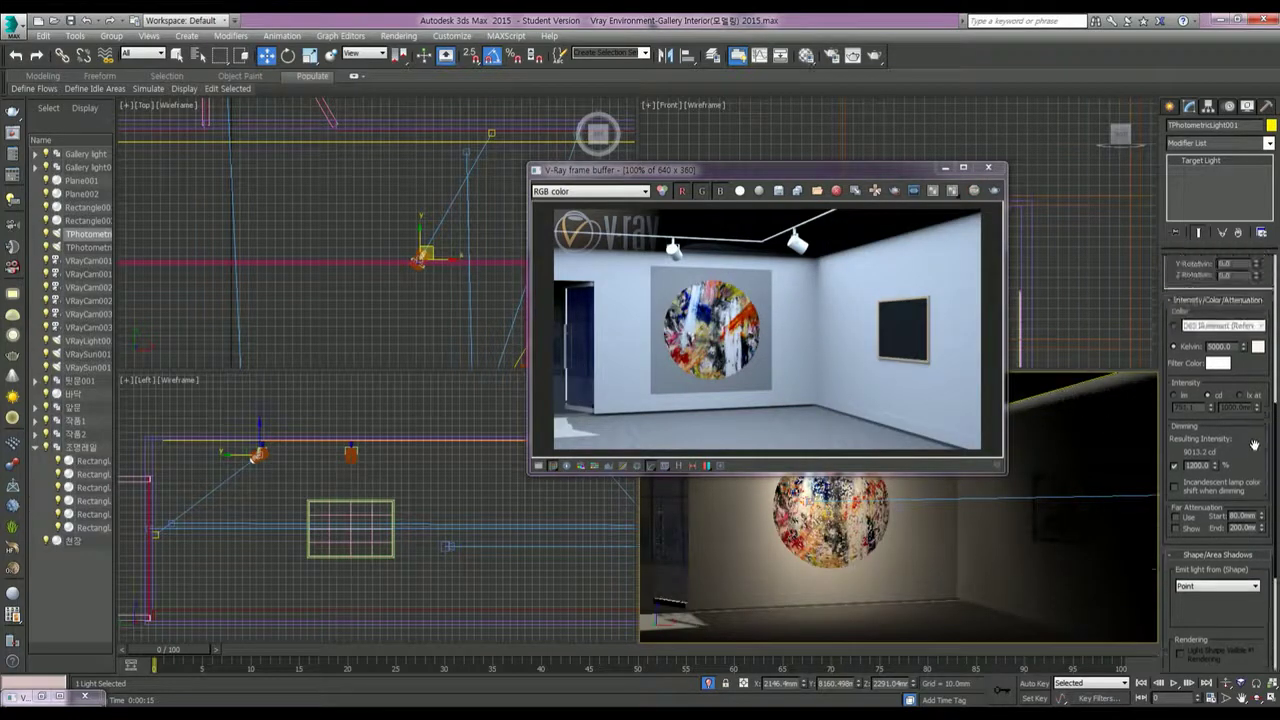
{"action": "left_click_drag", "start_coordinate": [1258, 349], "coordinate": [1252, 552]}
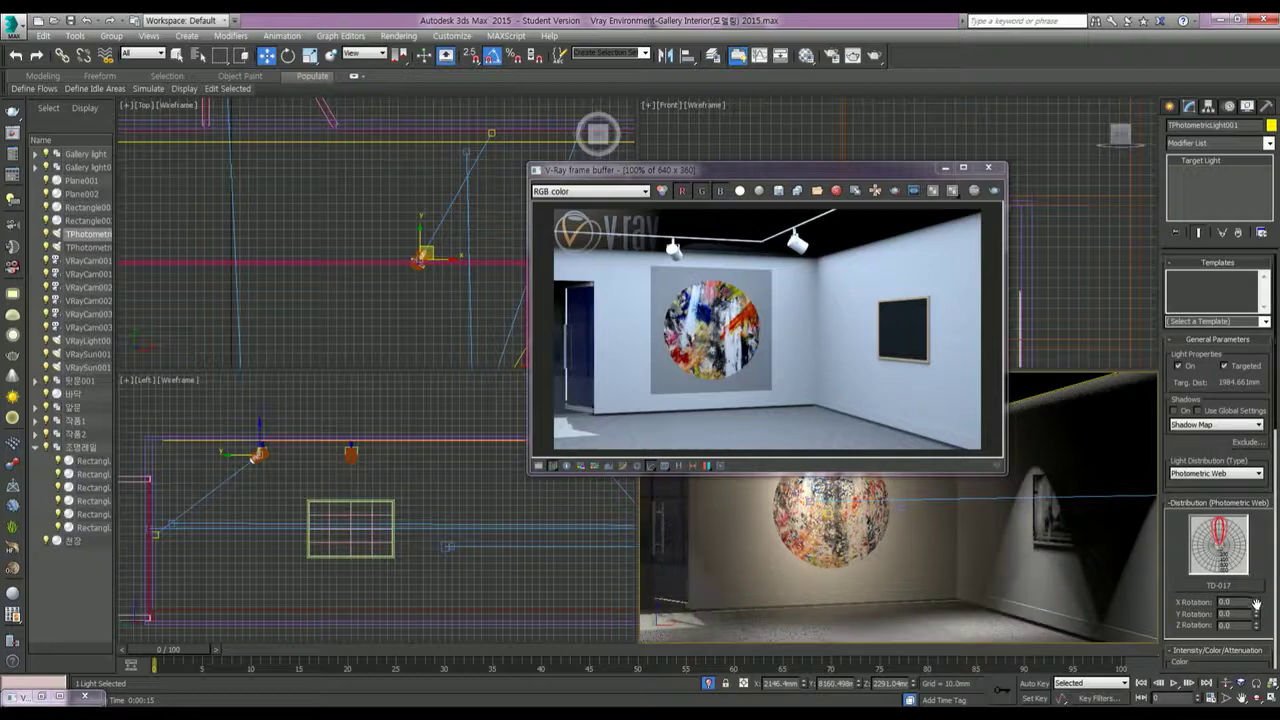
{"action": "left_click_drag", "start_coordinate": [1256, 604], "coordinate": [1250, 352]}
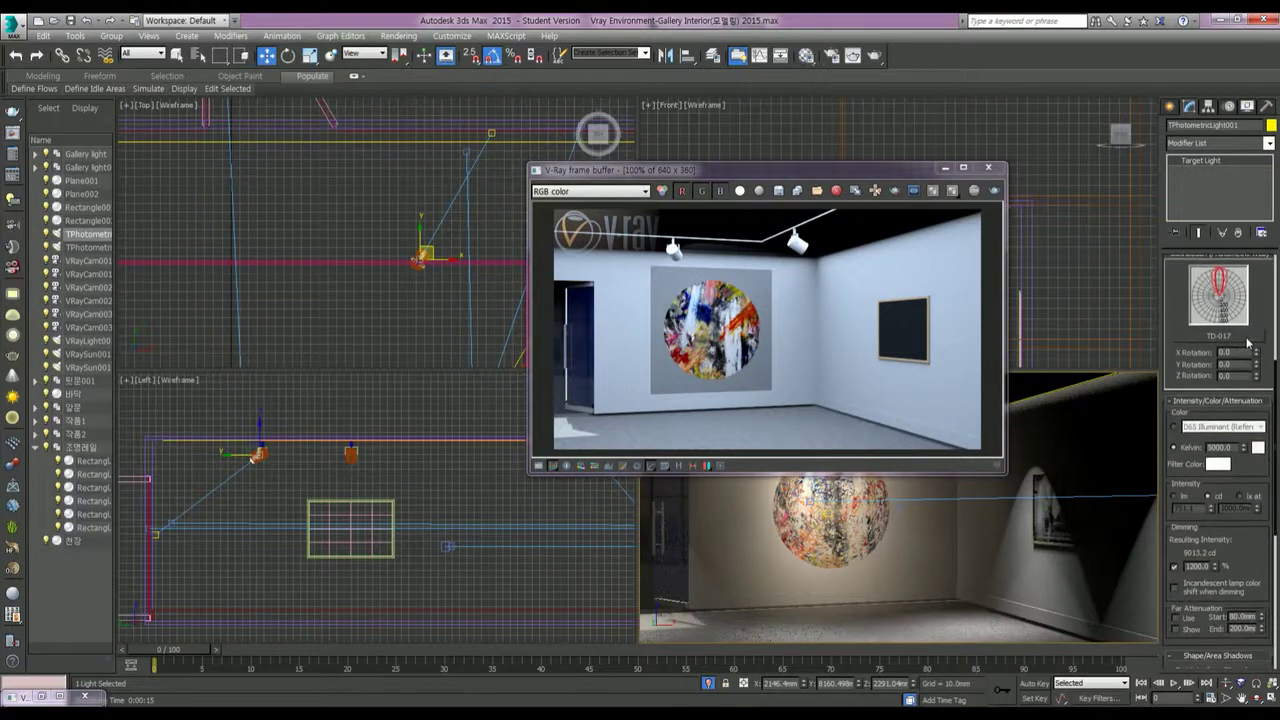
{"action": "left_click", "coordinate": [1240, 337]}
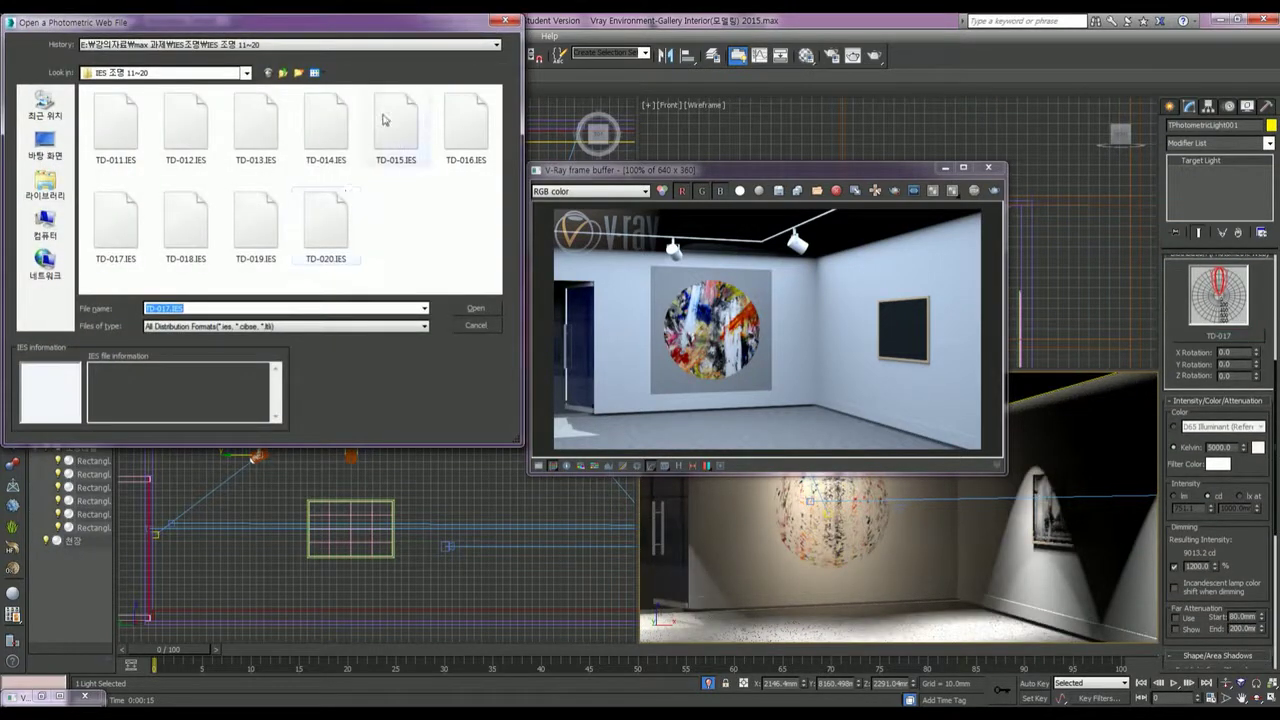
Step: Swap the IES profile to TD-015.IES and run a brief test render
{"action": "left_click", "coordinate": [380, 328]}
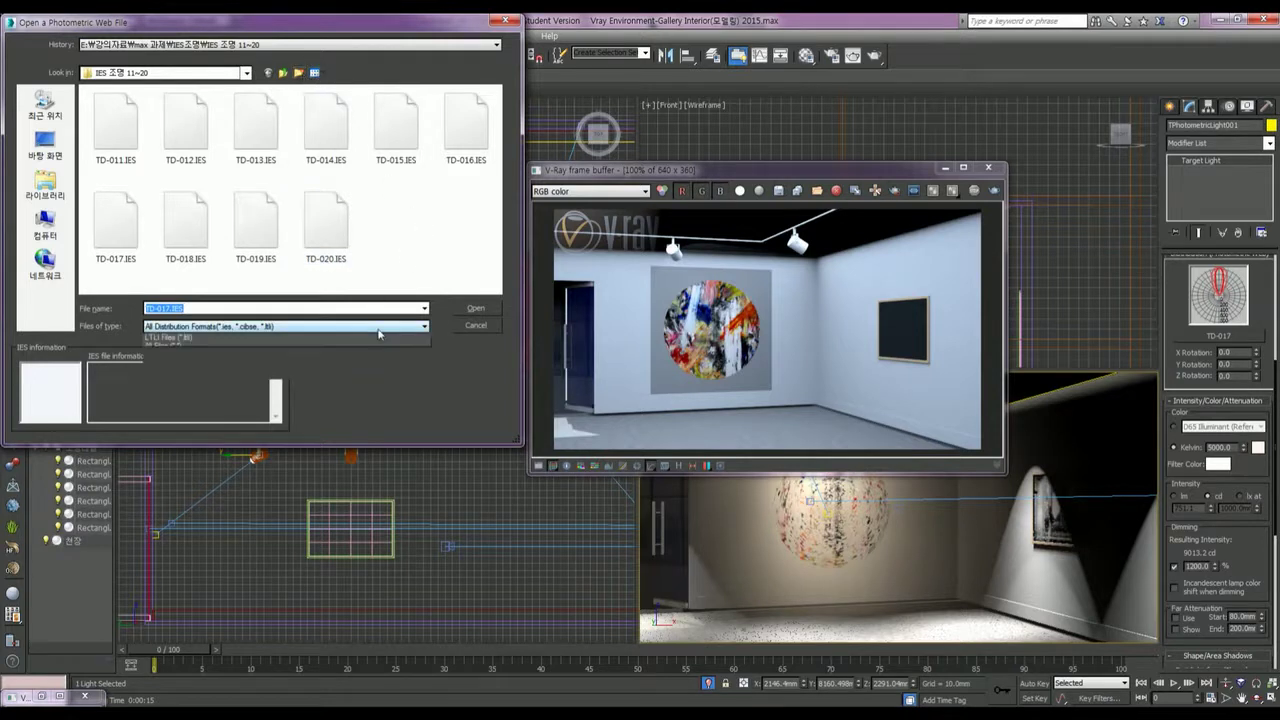
{"action": "left_click", "coordinate": [183, 373]}
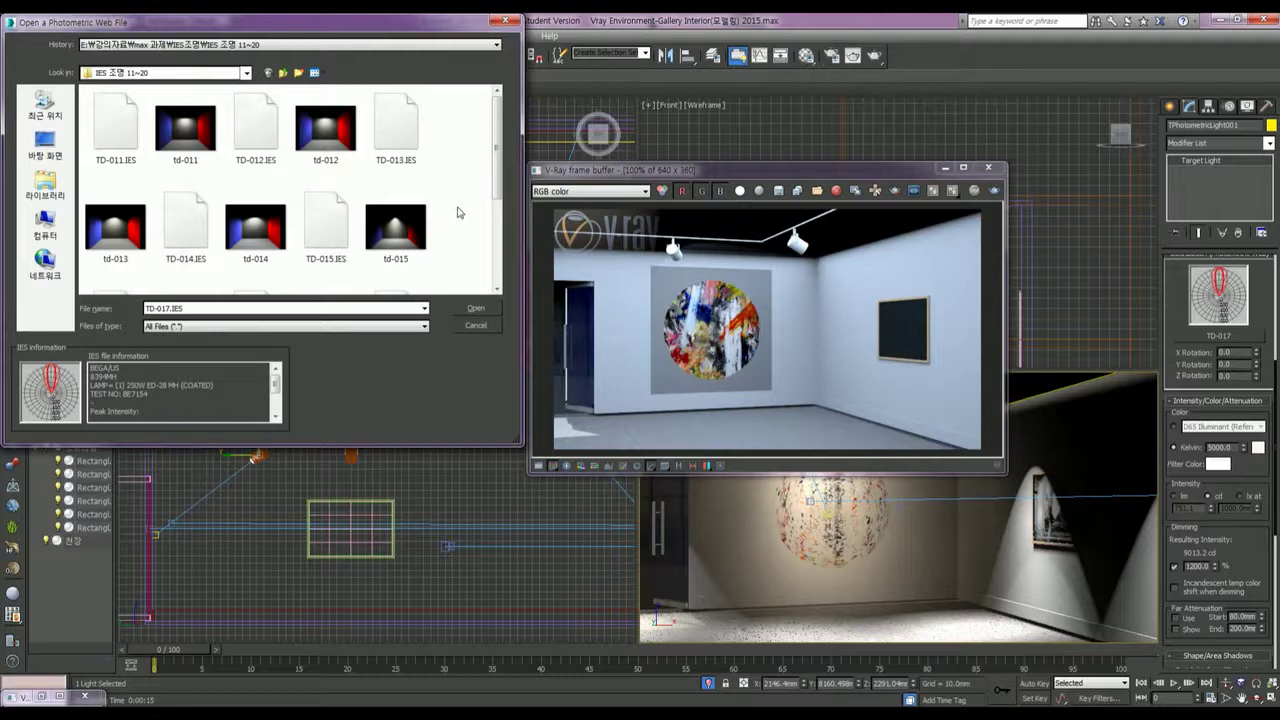
{"action": "left_click", "coordinate": [320, 235]}
{"action": "left_click", "coordinate": [469, 311]}
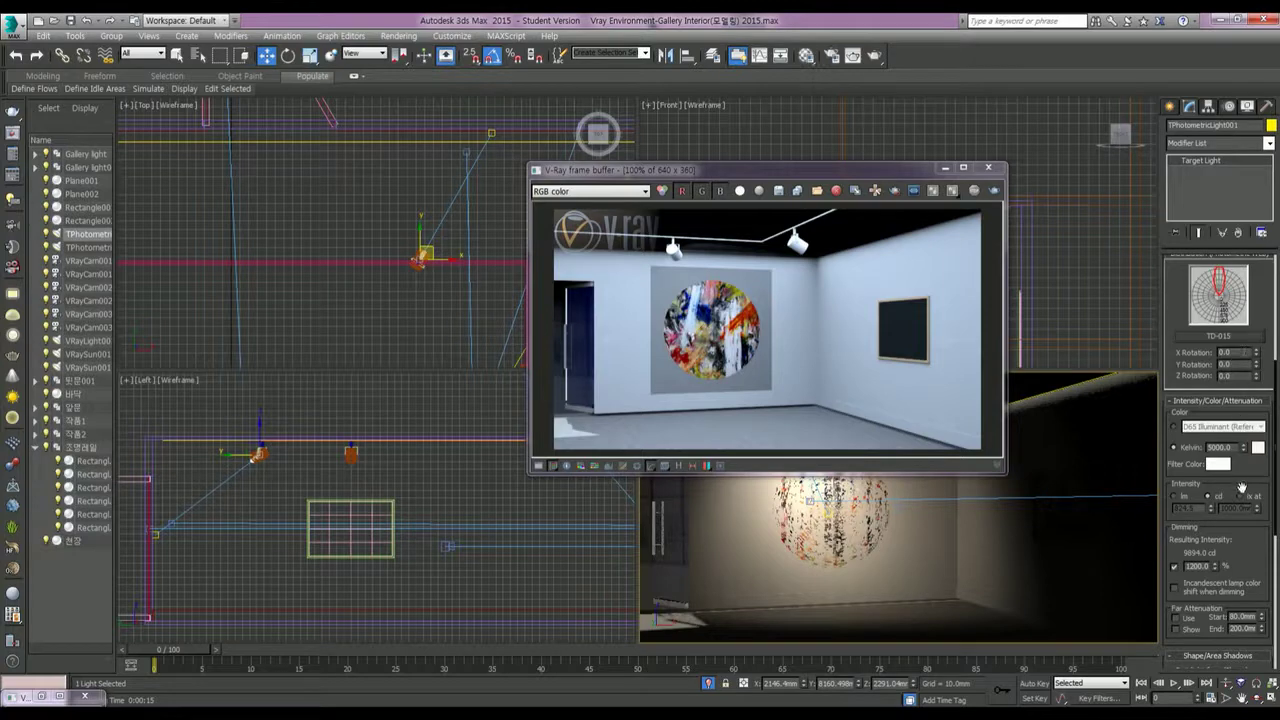
{"action": "left_click", "coordinate": [995, 191]}
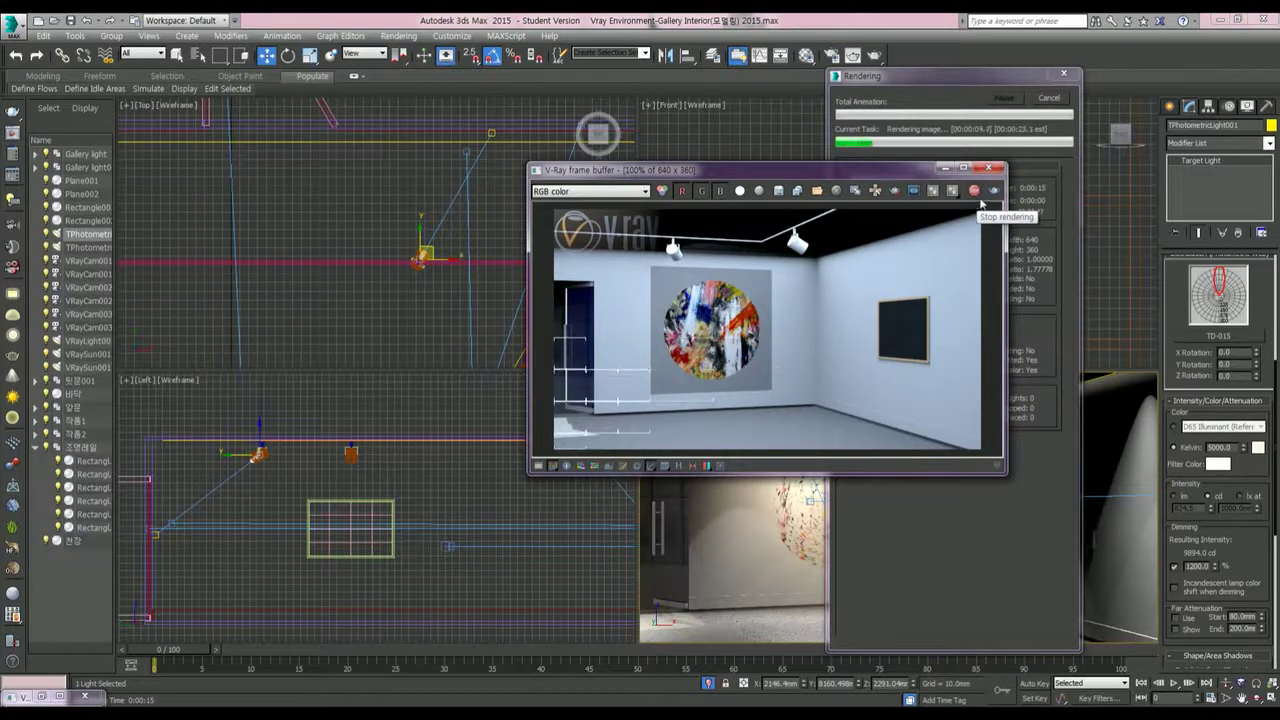
{"action": "left_click", "coordinate": [1060, 101]}
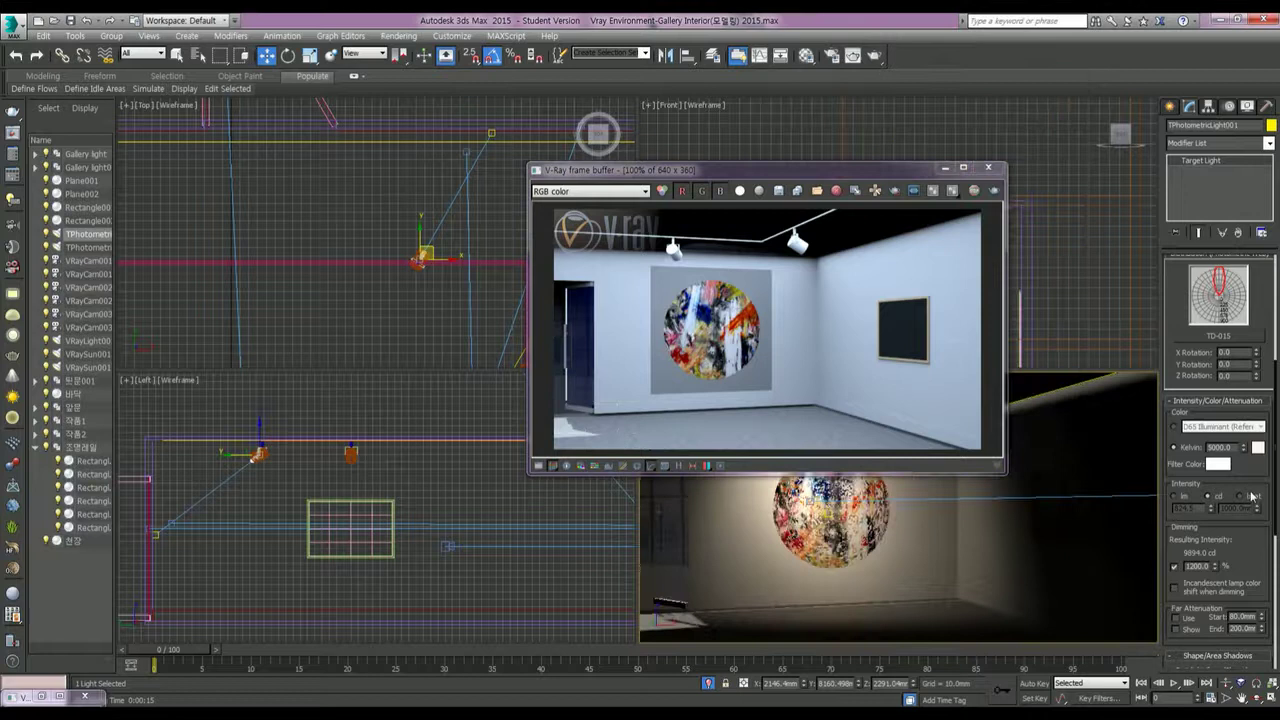
Step: Set the spotlight's colour temperature to 4500 K
{"action": "left_click_drag", "start_coordinate": [1232, 447], "coordinate": [1188, 453]}
{"action": "type", "text": "4500"}
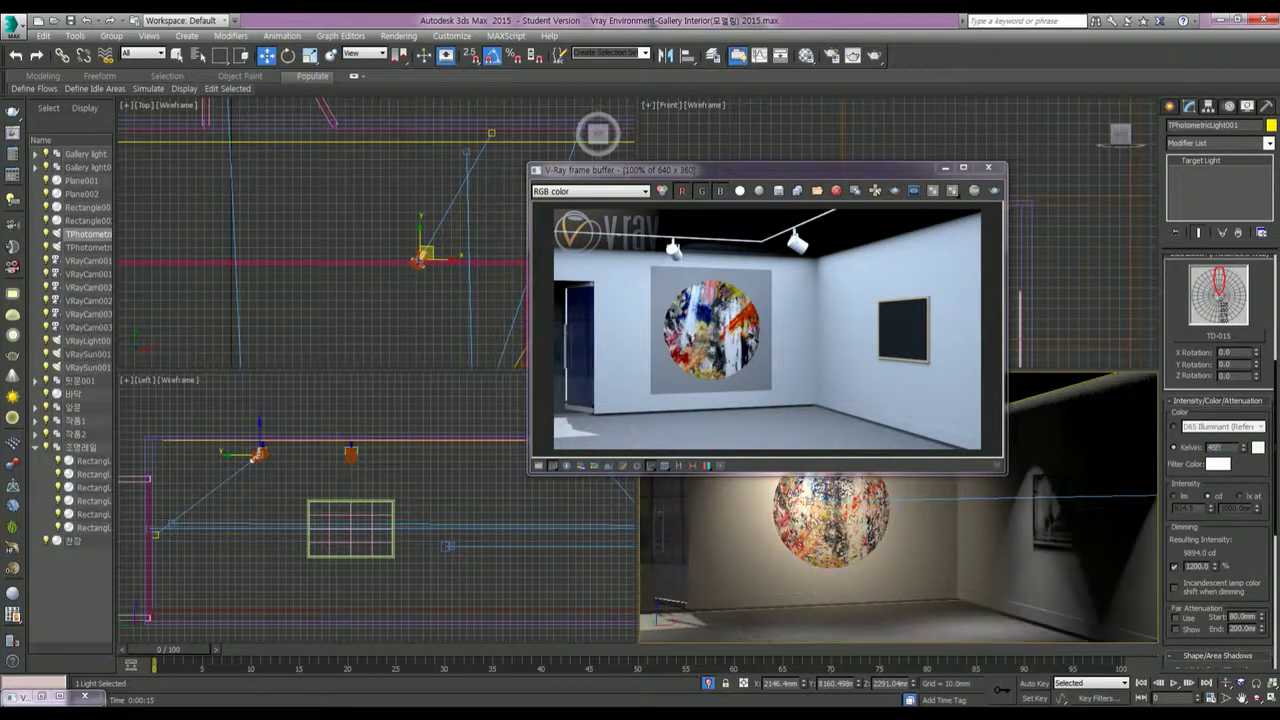
{"action": "key", "text": "Return"}
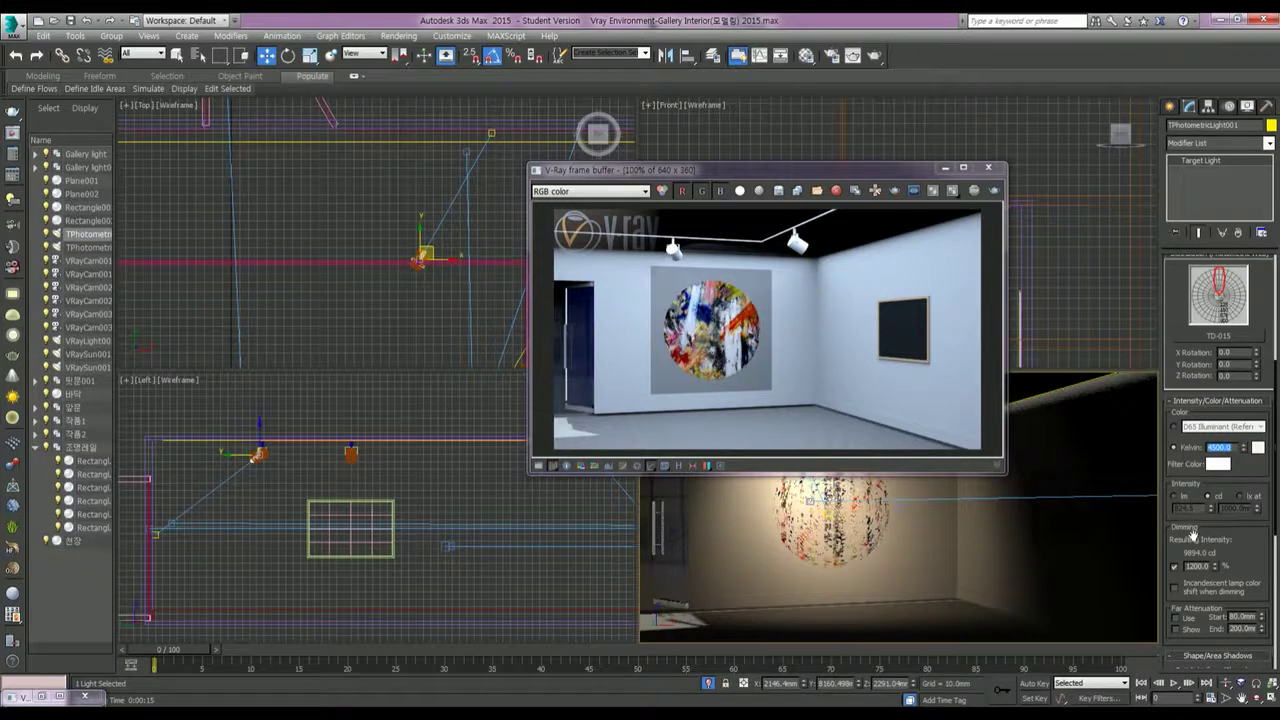
Step: Try dimming values of 15000%, 2000% and 3000%, then re-render the gallery at 3000%
{"action": "left_click_drag", "start_coordinate": [1235, 475], "coordinate": [1257, 347]}
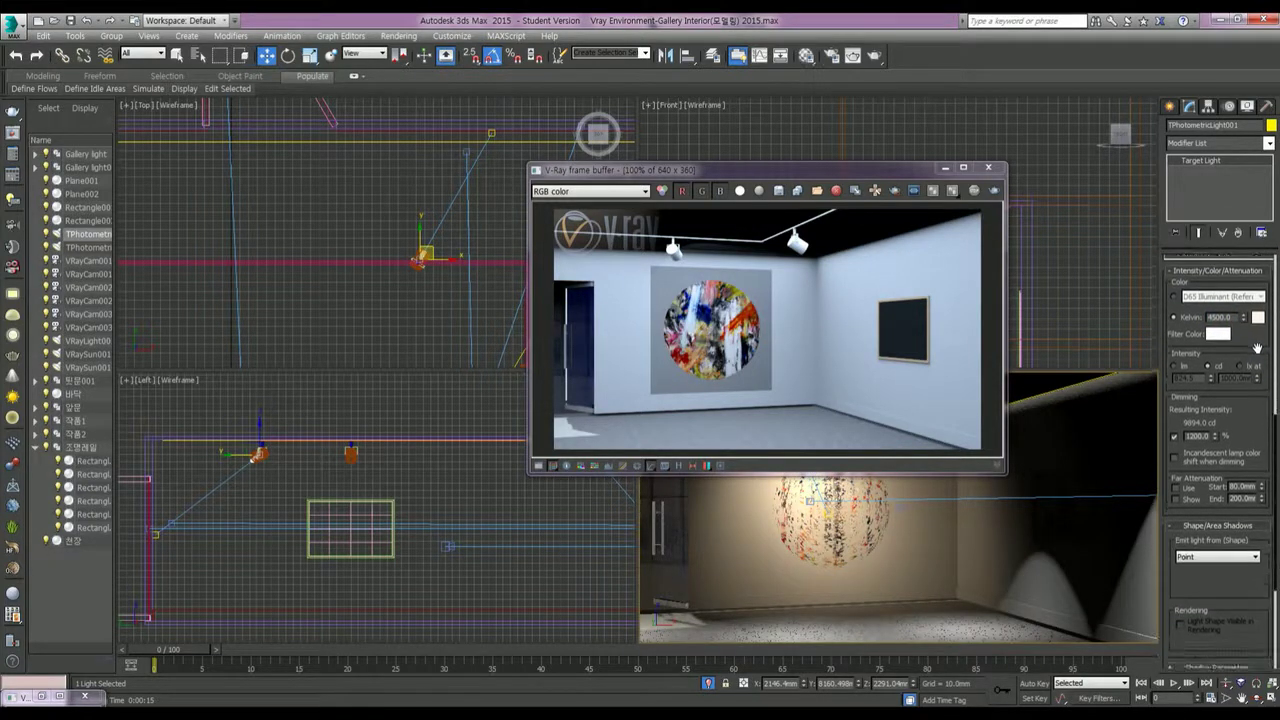
{"action": "left_click_drag", "start_coordinate": [1244, 428], "coordinate": [1250, 347]}
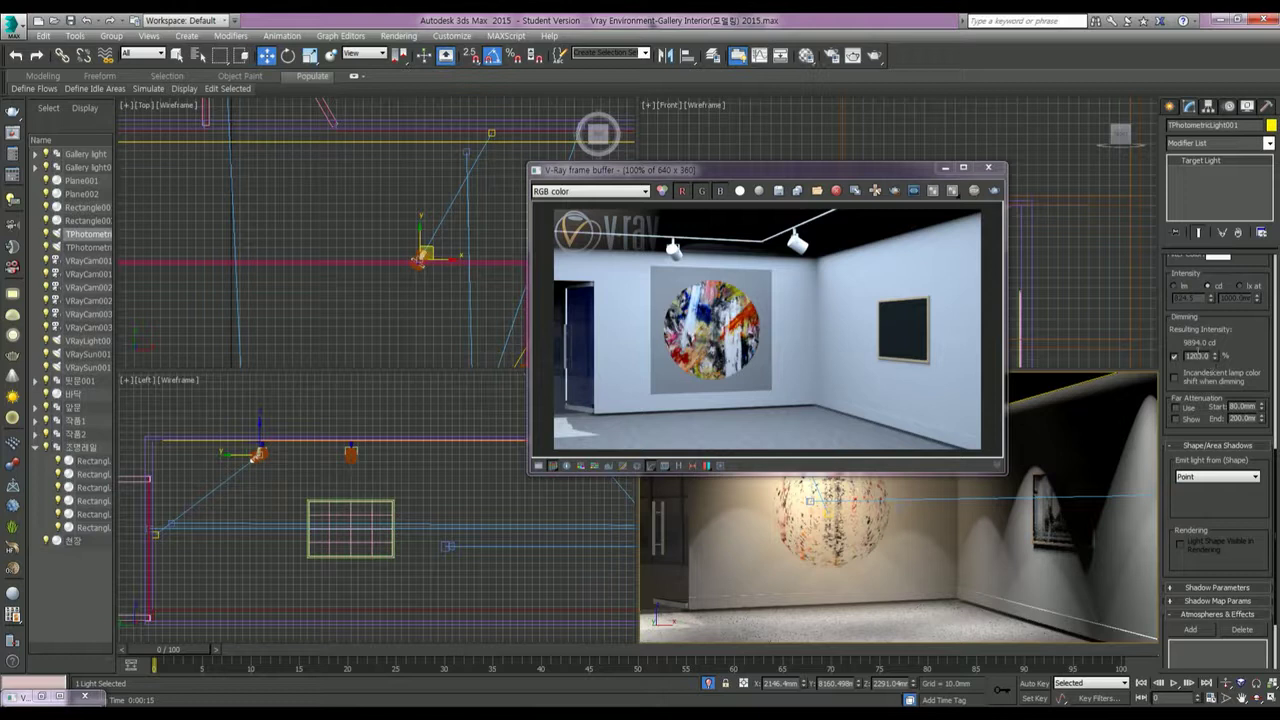
{"action": "type", "text": "12"}
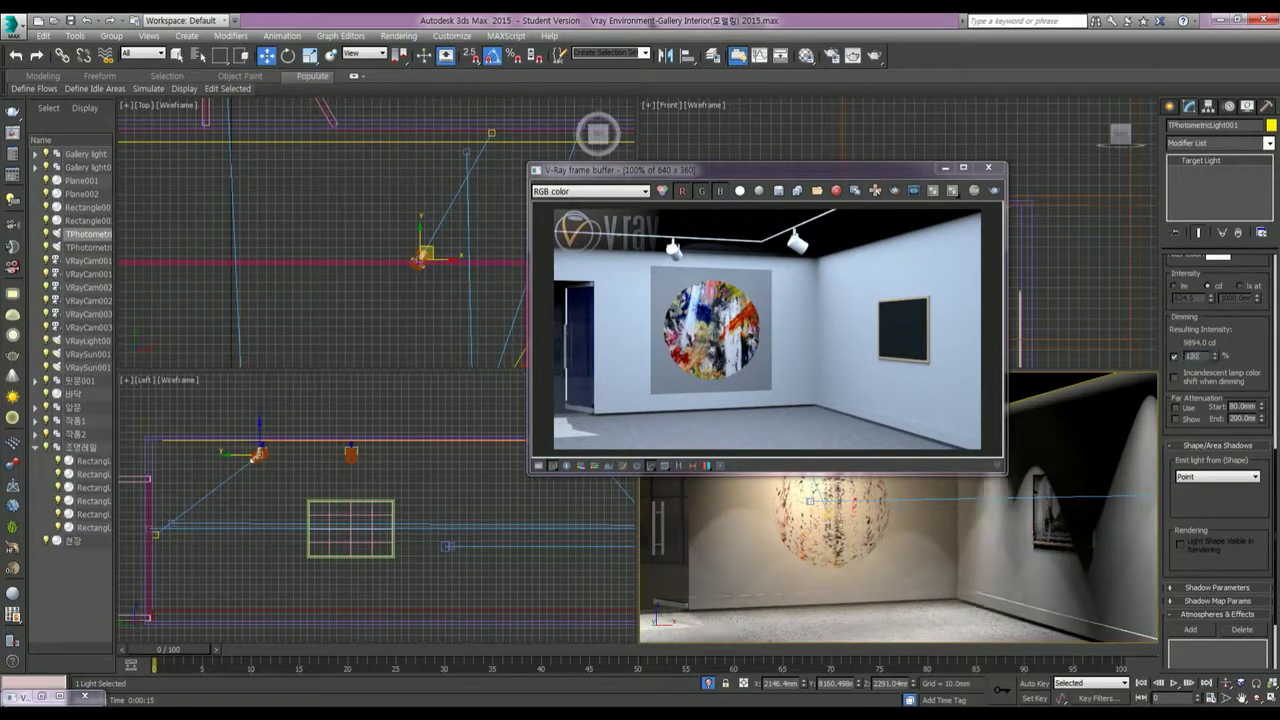
{"action": "key", "text": "Return"}
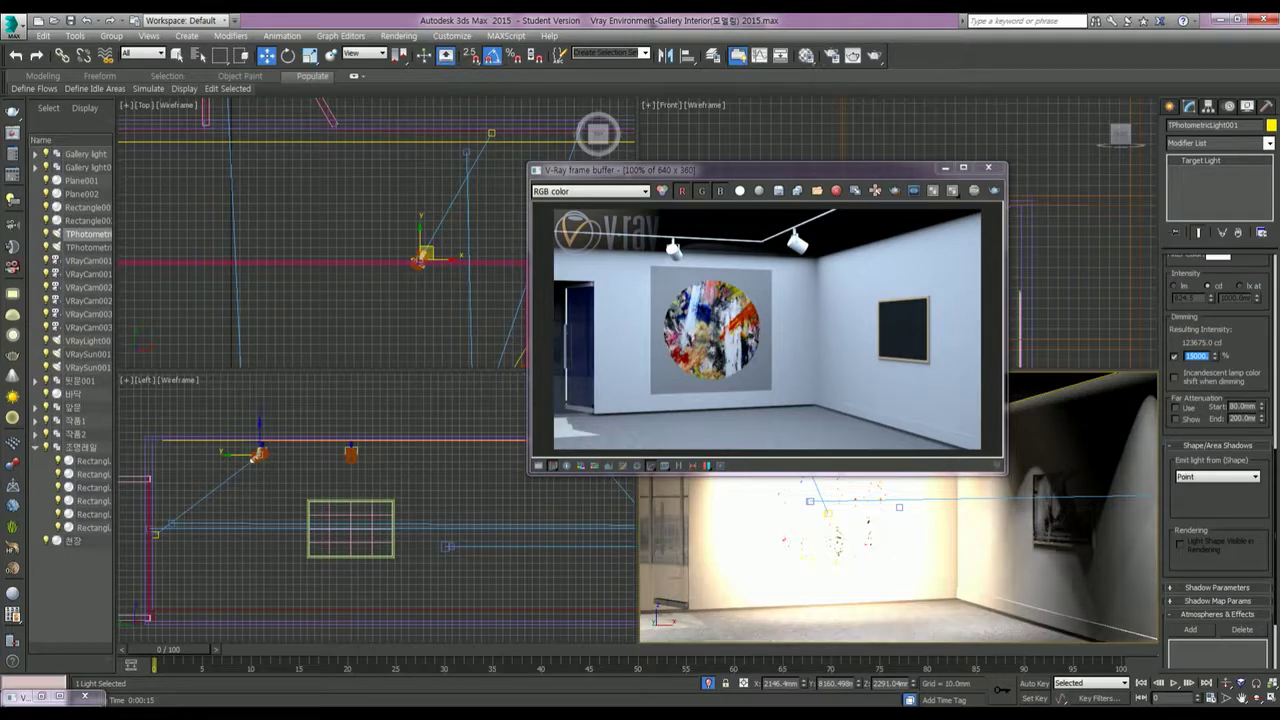
{"action": "type", "text": "80"}
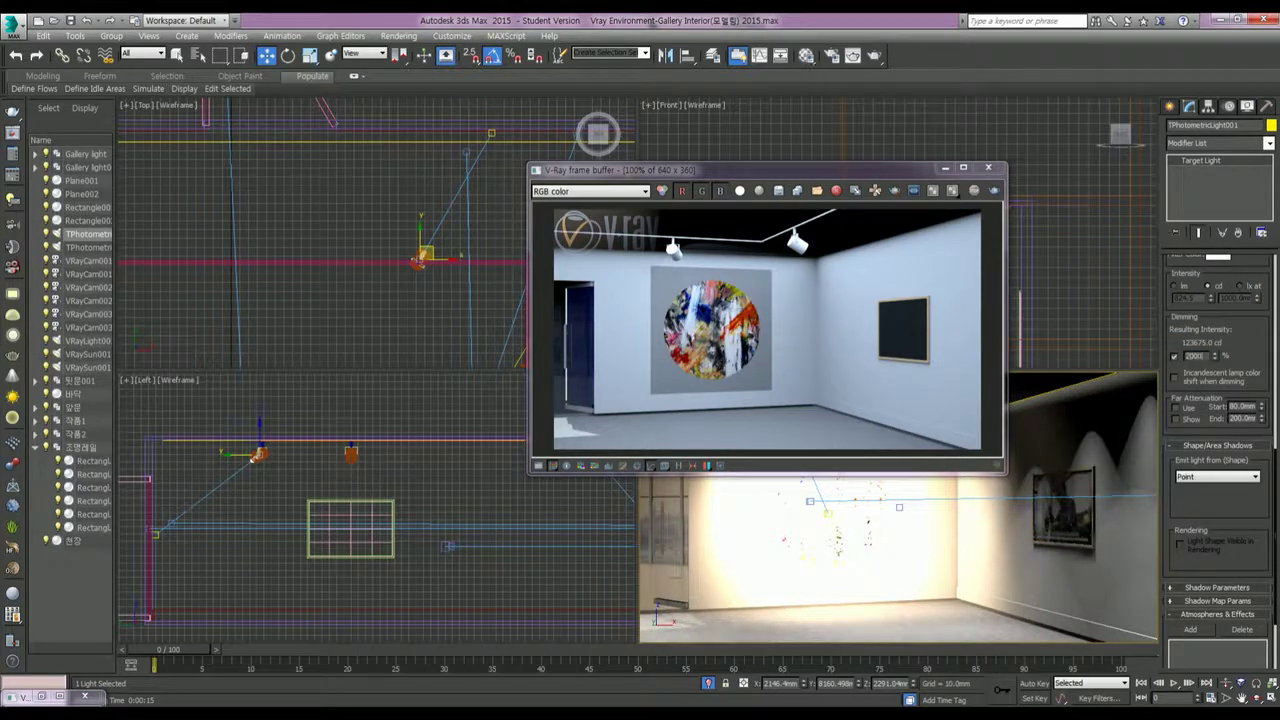
{"action": "key", "text": "Return"}
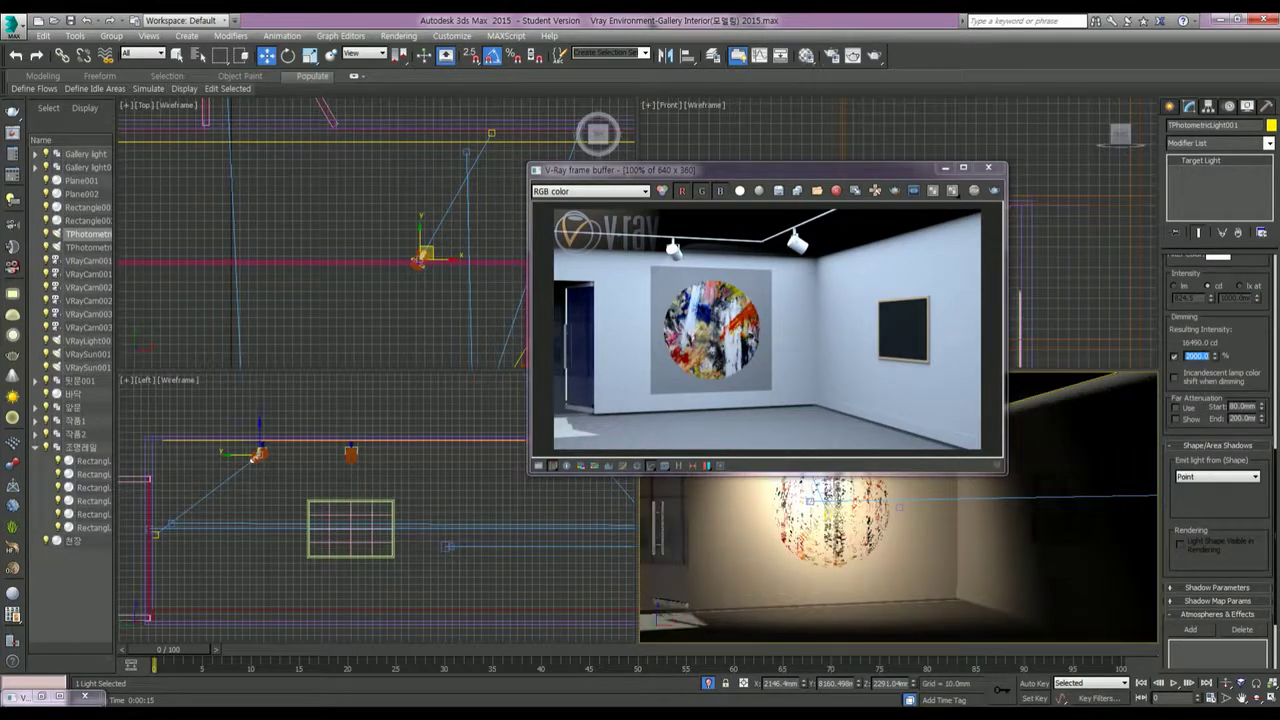
{"action": "type", "text": "3000"}
{"action": "key", "text": "Return"}
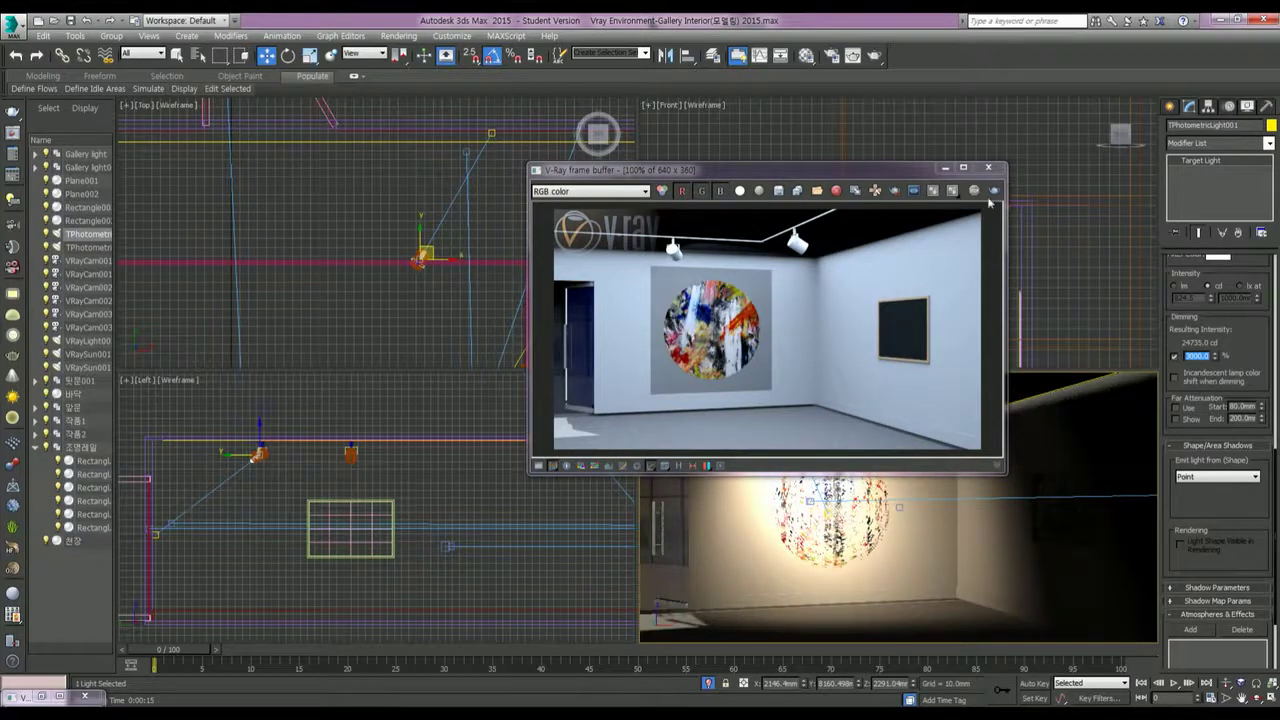
{"action": "left_click", "coordinate": [992, 192]}
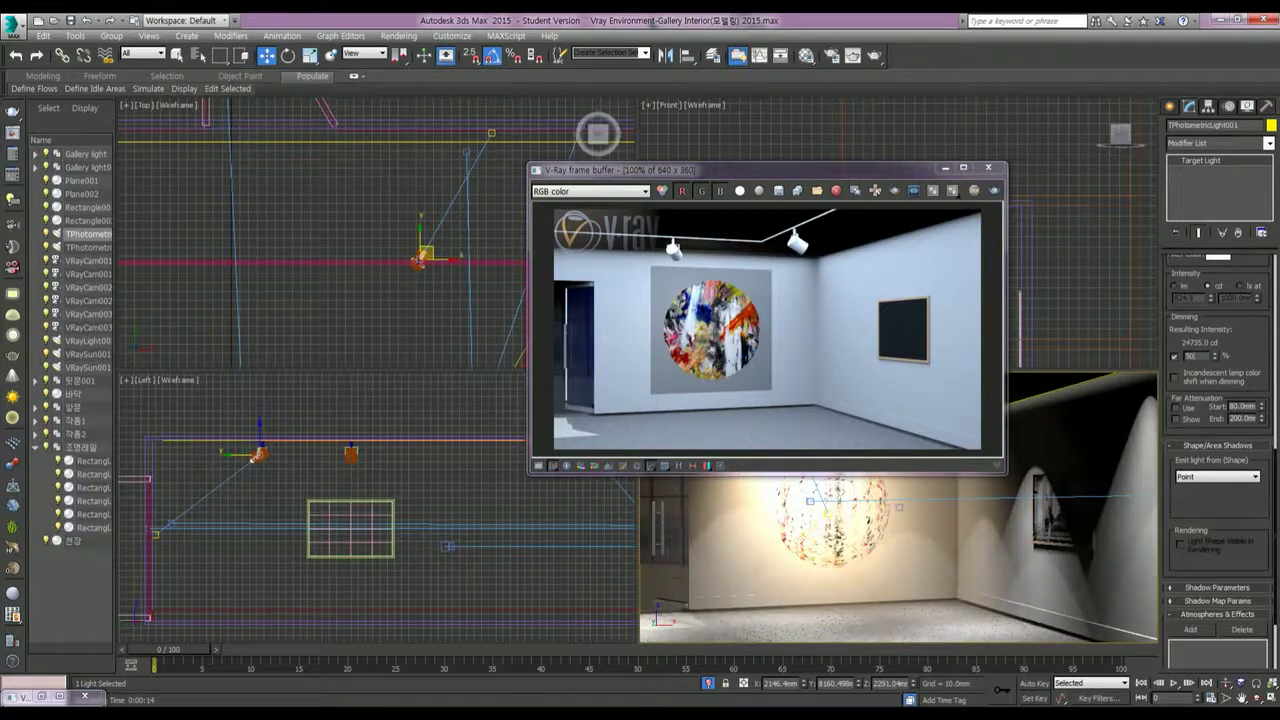
Step: Set the spotlight dimming to 5000% and re-render the gallery
{"action": "type", "text": "00"}
{"action": "key", "text": "Return"}
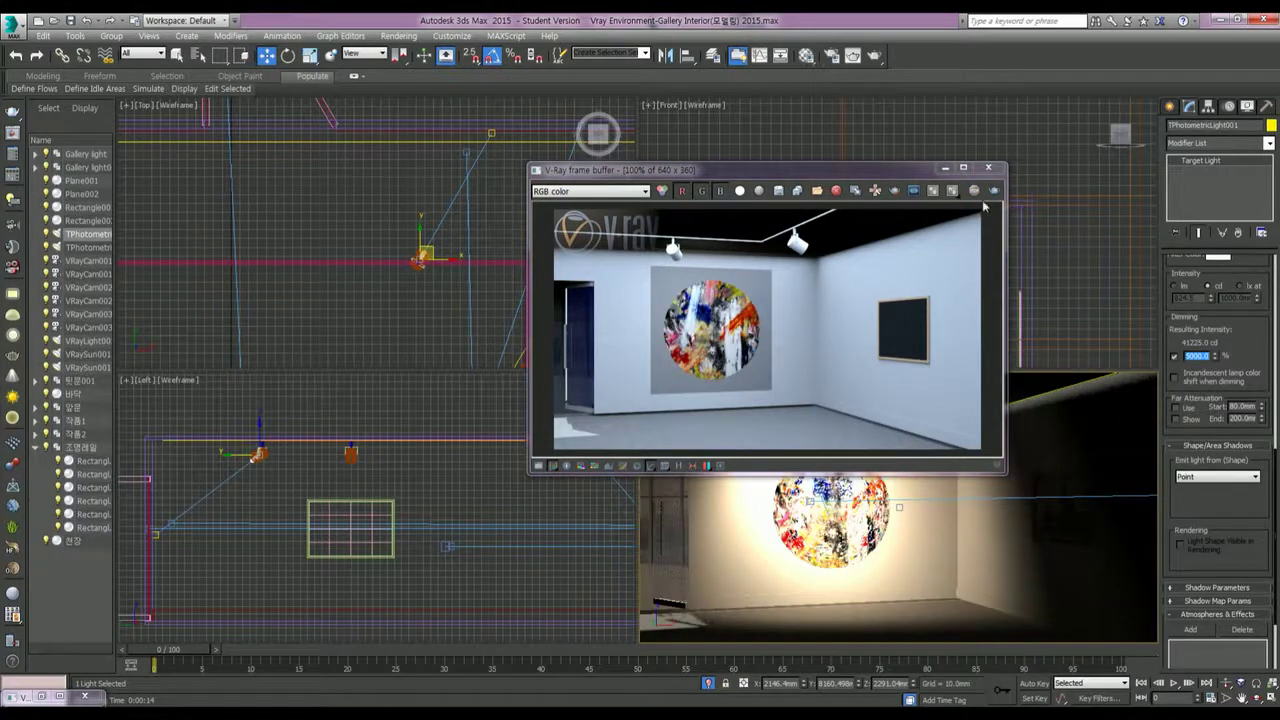
{"action": "left_click", "coordinate": [994, 190]}
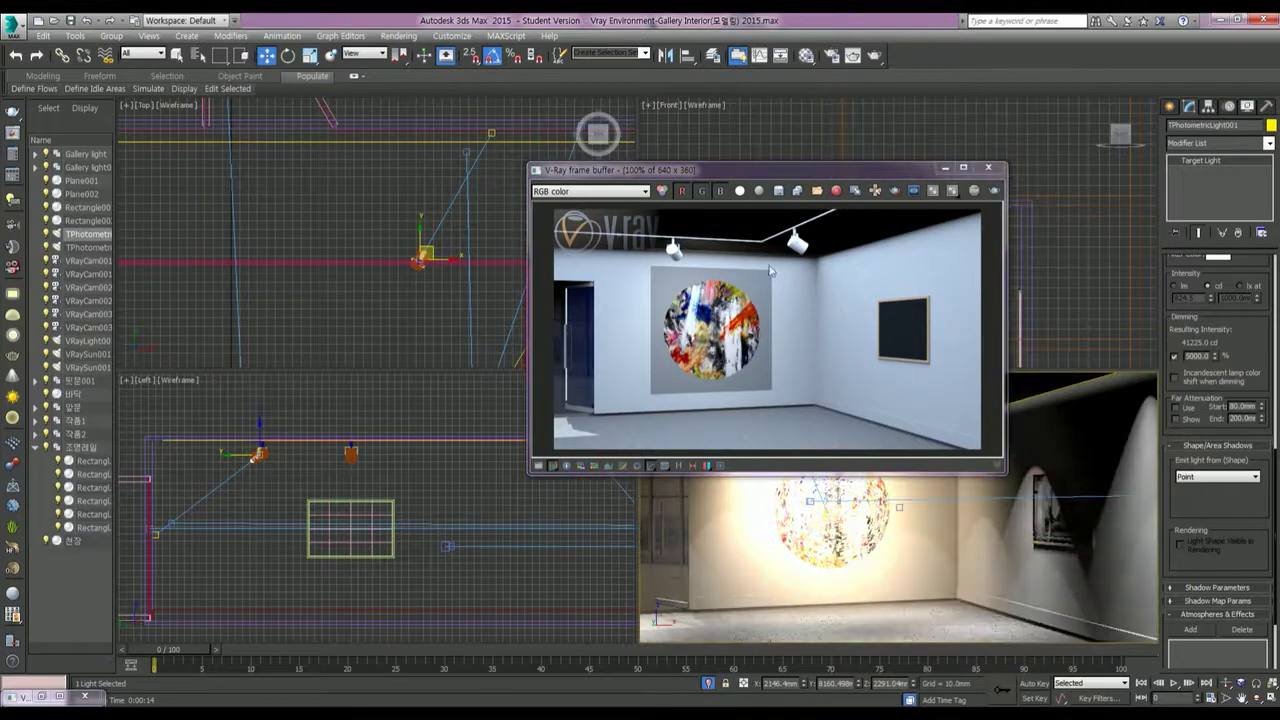
Step: Raise the dimming to 6000% for 49470 cd, re-render, and minimize the frame buffer
{"action": "double_click", "coordinate": [1198, 356]}
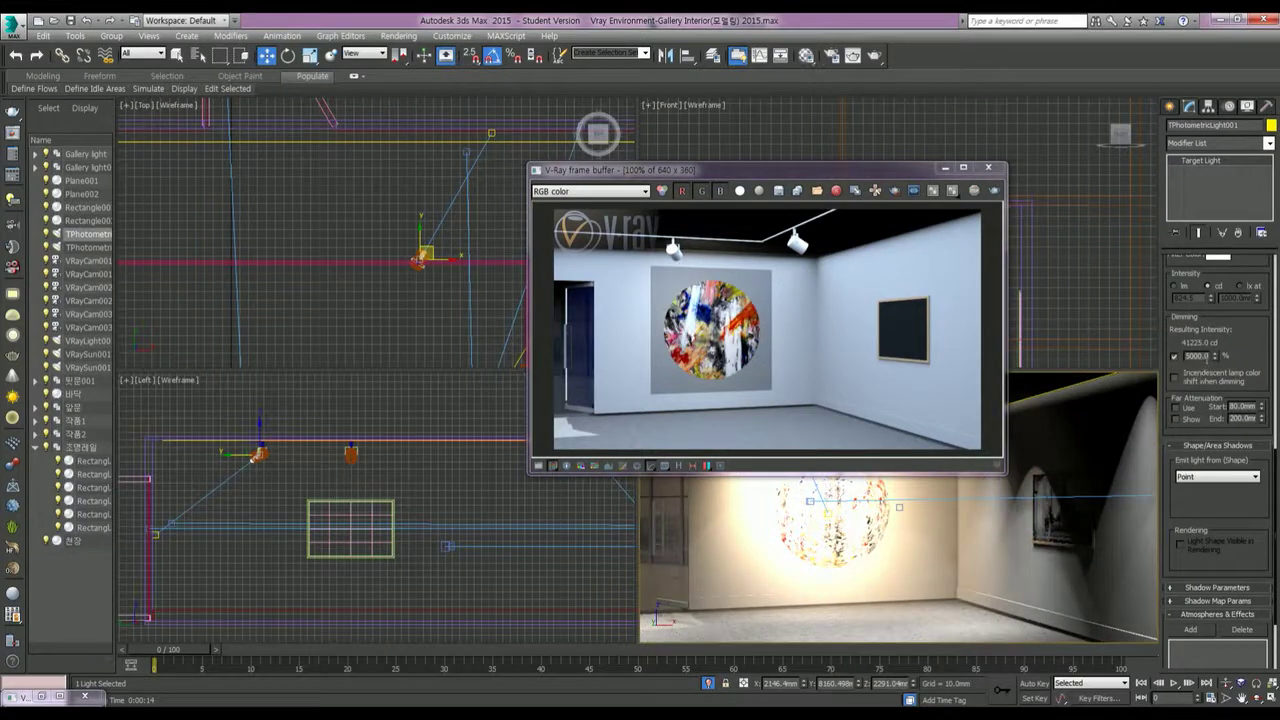
{"action": "key", "text": "Return"}
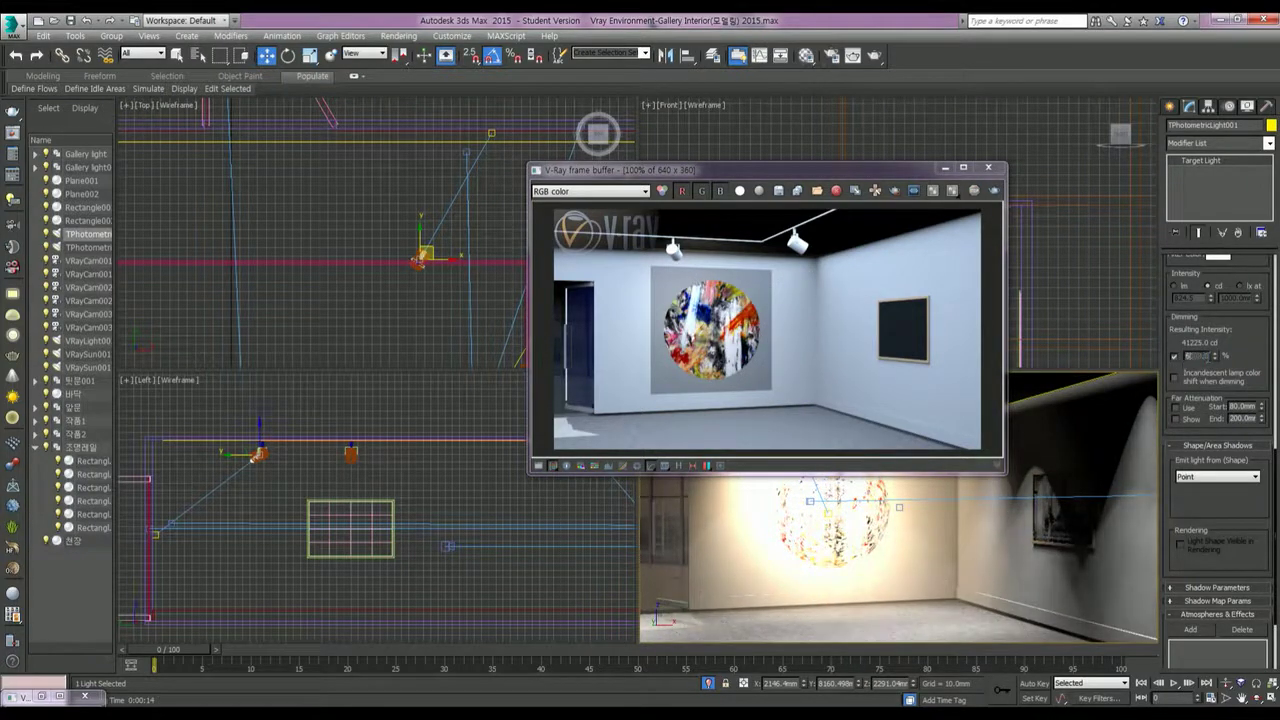
{"action": "type", "text": "6000"}
{"action": "key", "text": "Return"}
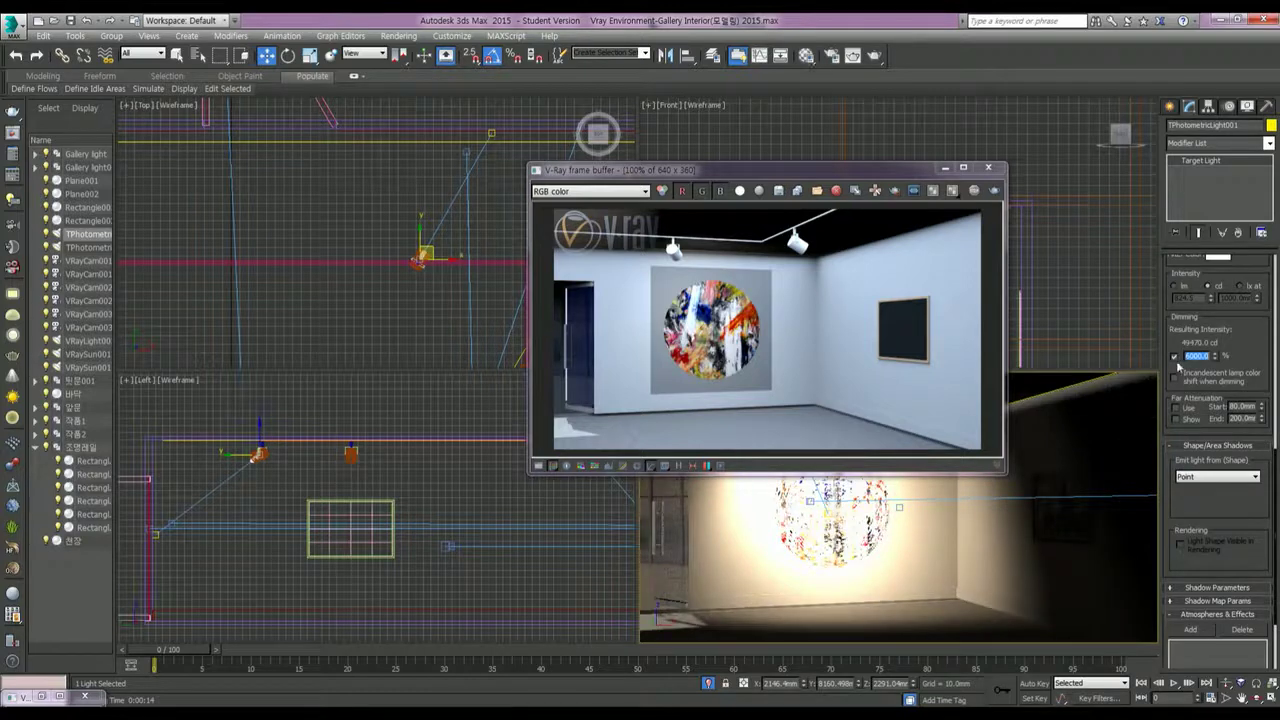
{"action": "left_click", "coordinate": [994, 190]}
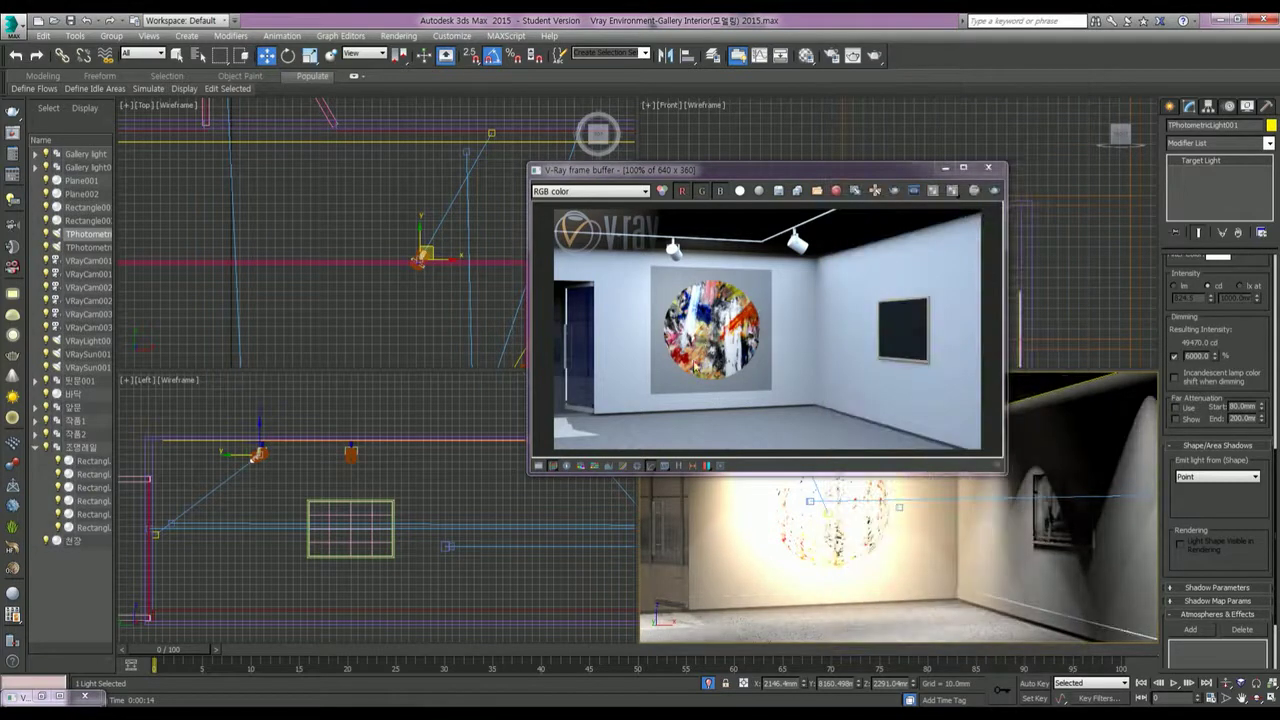
{"action": "left_click", "coordinate": [945, 167]}
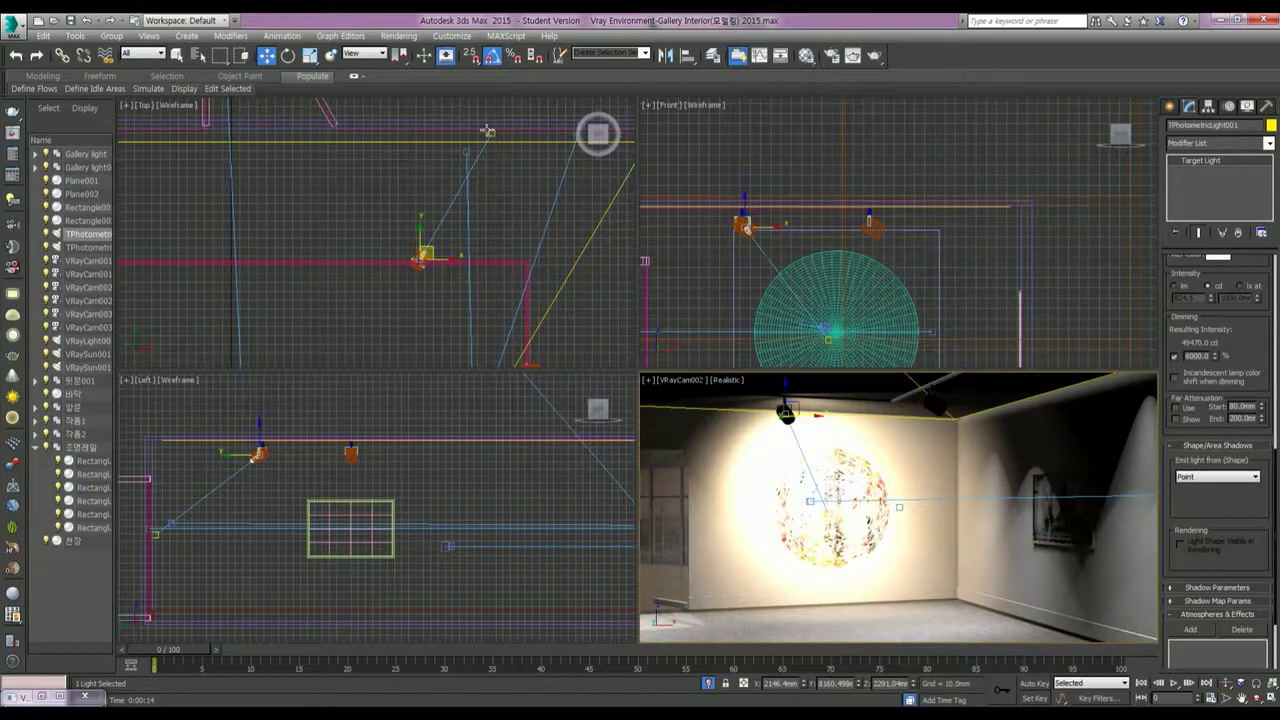
Step: Clone the photometric spotlight as a copy beside the original in the Top view
{"action": "middle_click", "coordinate": [491, 138]}
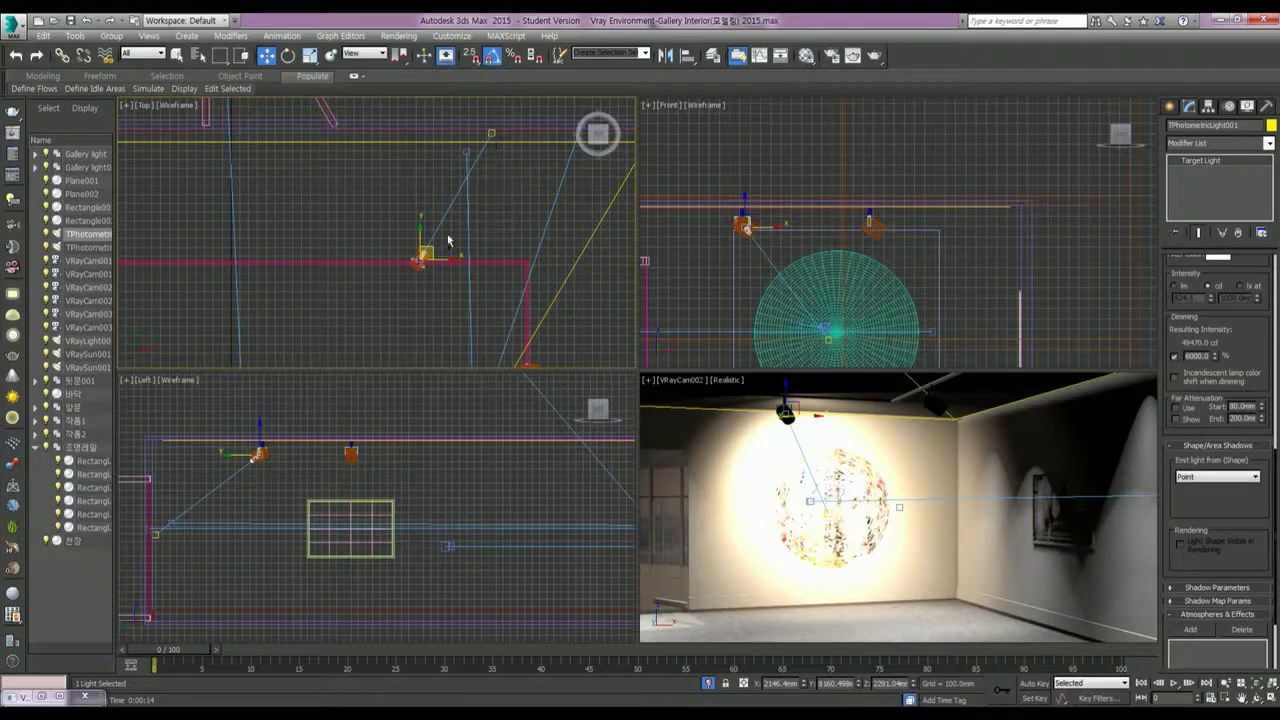
{"action": "left_click_drag", "start_coordinate": [437, 259], "coordinate": [477, 267], "text": "shift"}
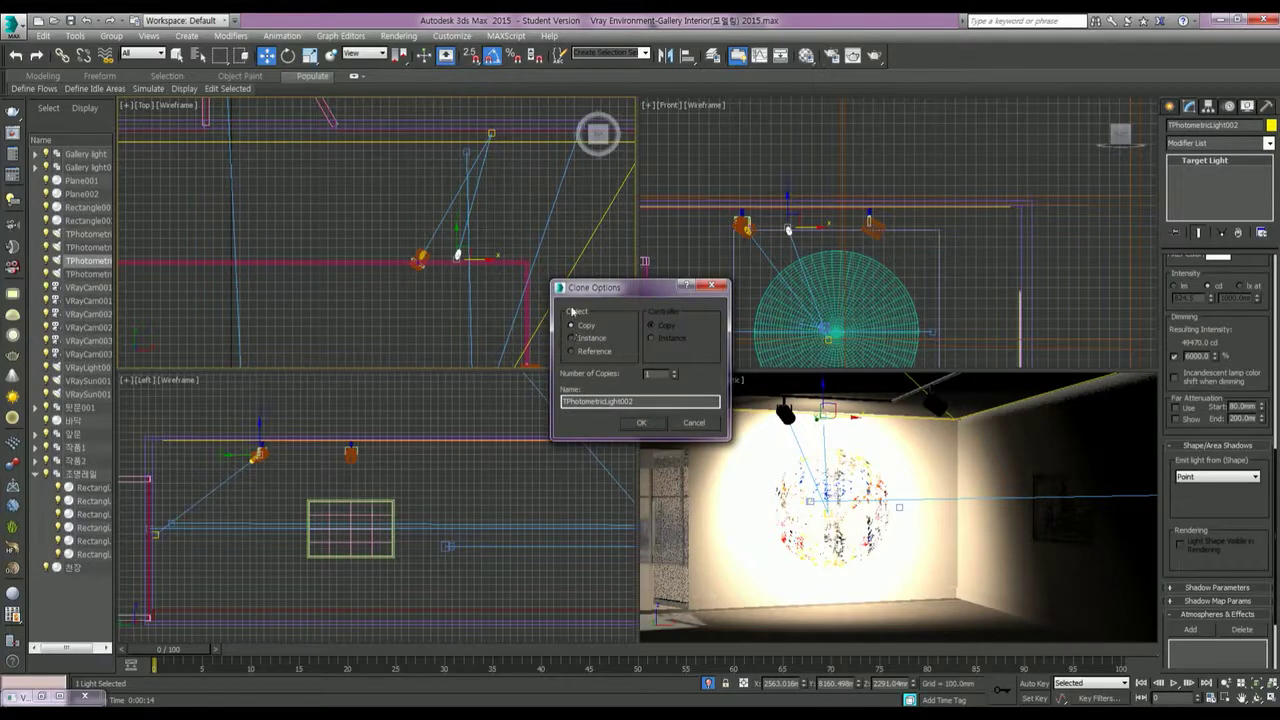
{"action": "left_click", "coordinate": [641, 423]}
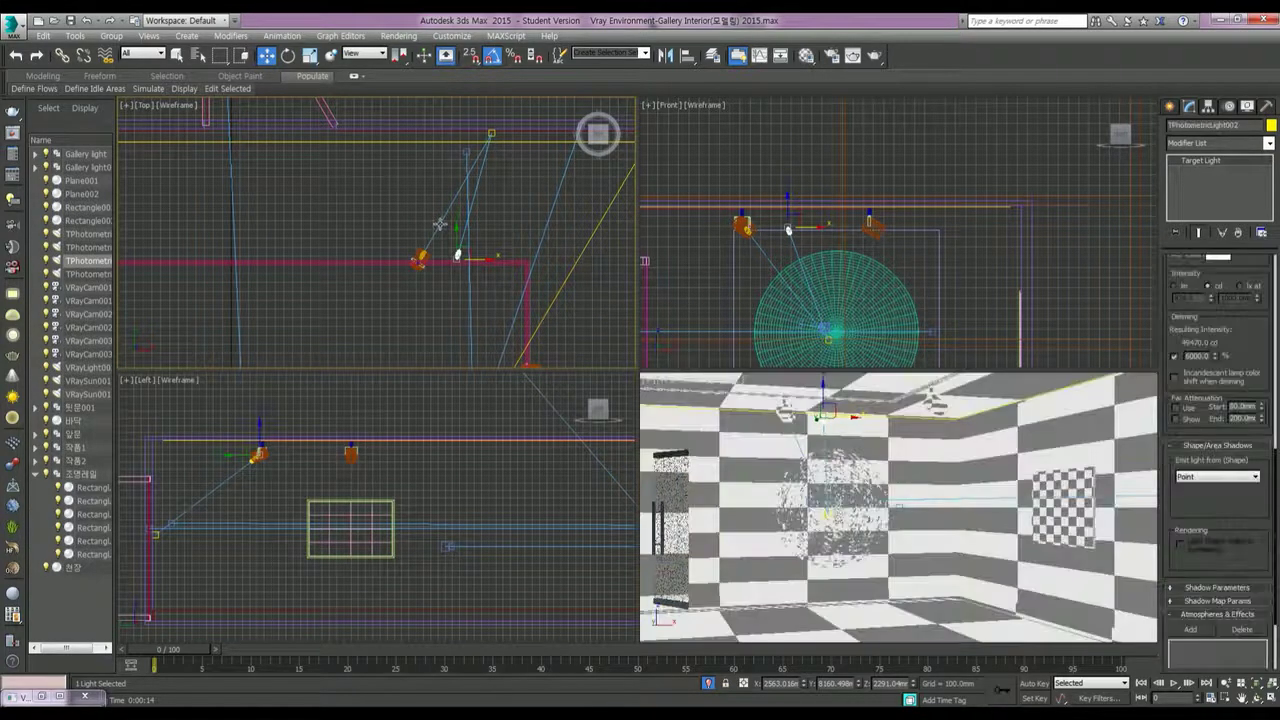
{"action": "middle_click_drag", "start_coordinate": [462, 254], "coordinate": [460, 226]}
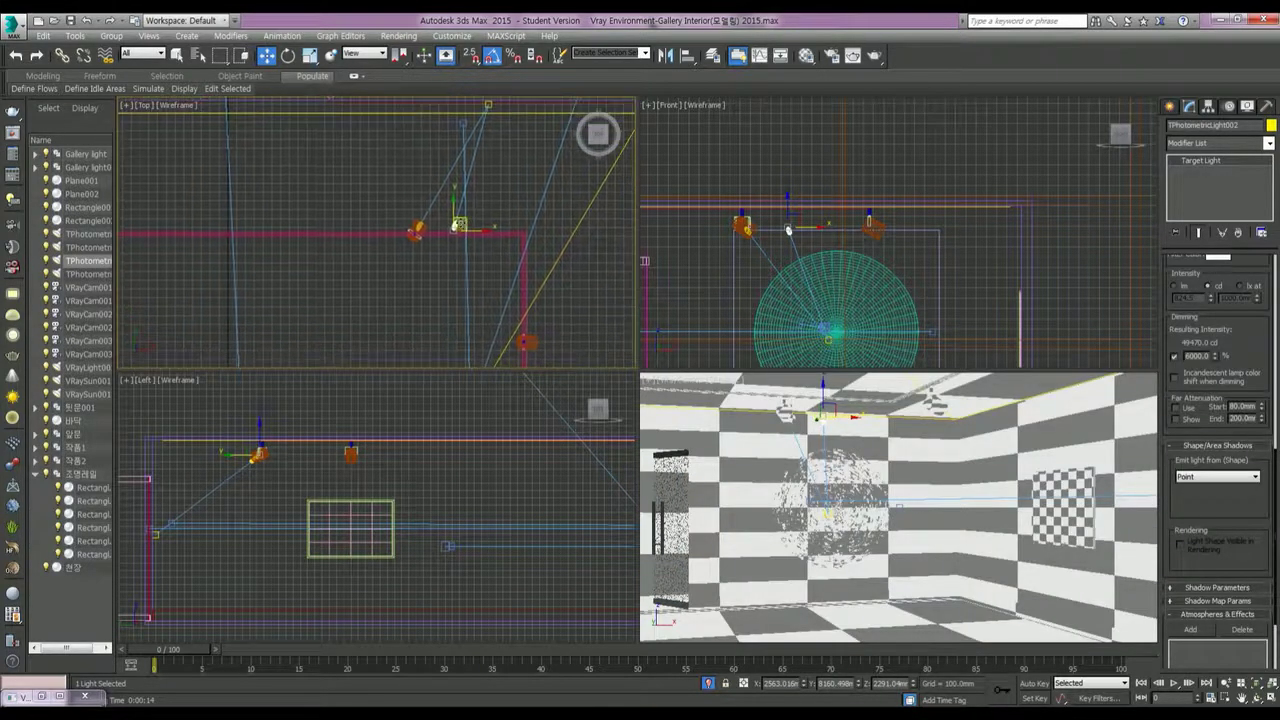
Step: Align the new spotlight to Line003, centre to centre on X, Y and Z
{"action": "key", "text": "alt+a"}
{"action": "left_click", "coordinate": [546, 350]}
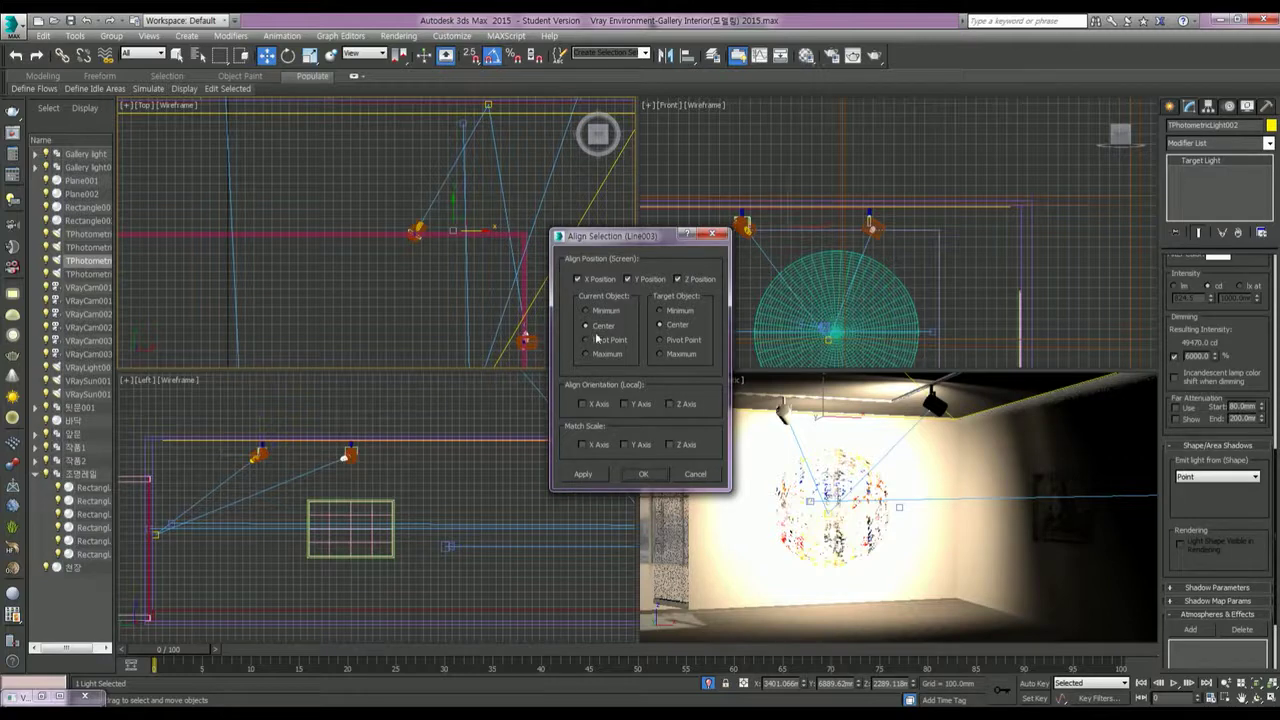
{"action": "left_click", "coordinate": [638, 474]}
{"action": "middle_click_drag", "start_coordinate": [509, 207], "coordinate": [506, 255]}
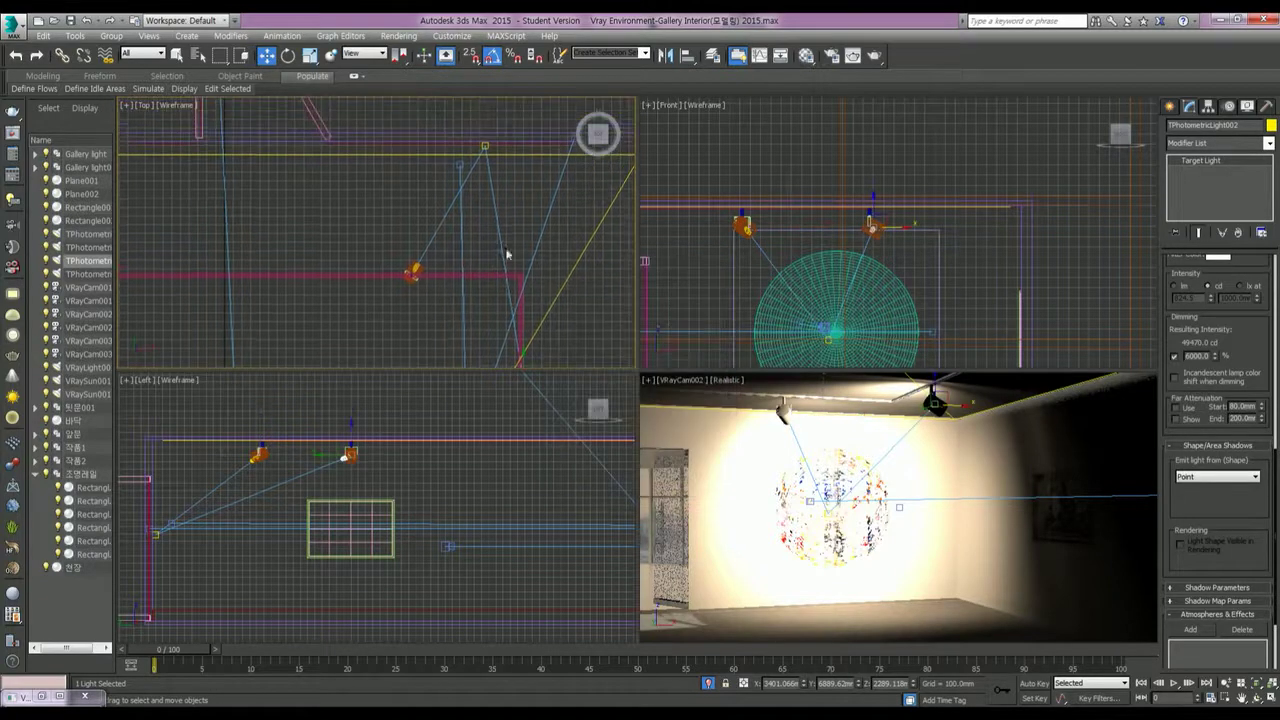
{"action": "middle_click_drag", "start_coordinate": [502, 170], "coordinate": [514, 323]}
{"action": "left_click", "coordinate": [506, 221]}
{"action": "scroll", "coordinate": [506, 221], "scroll_direction": "up", "scroll_amount": 2}
{"action": "scroll", "coordinate": [478, 185], "scroll_direction": "up", "scroll_amount": 3}
{"action": "scroll", "coordinate": [510, 300], "scroll_direction": "down", "scroll_amount": 2}
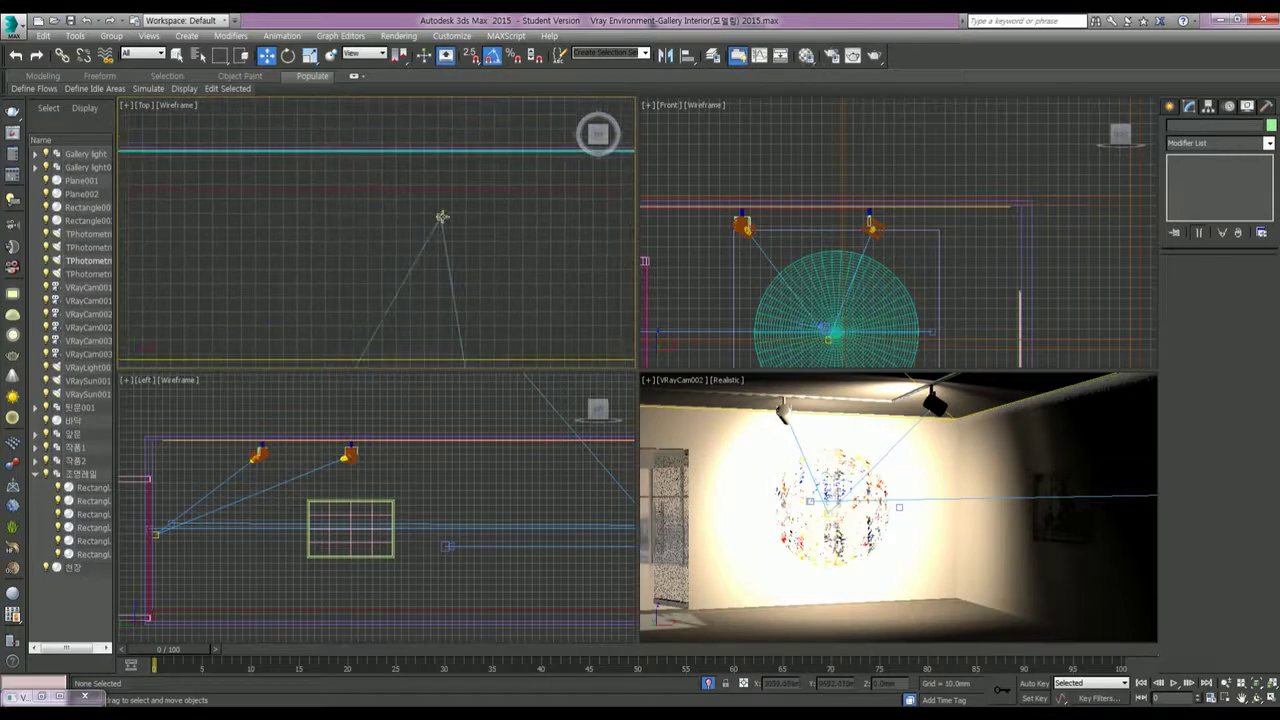
Step: Adjust the first spotlight's target position in the Top view
{"action": "left_click", "coordinate": [441, 216]}
{"action": "left_click_drag", "start_coordinate": [441, 216], "coordinate": [512, 277]}
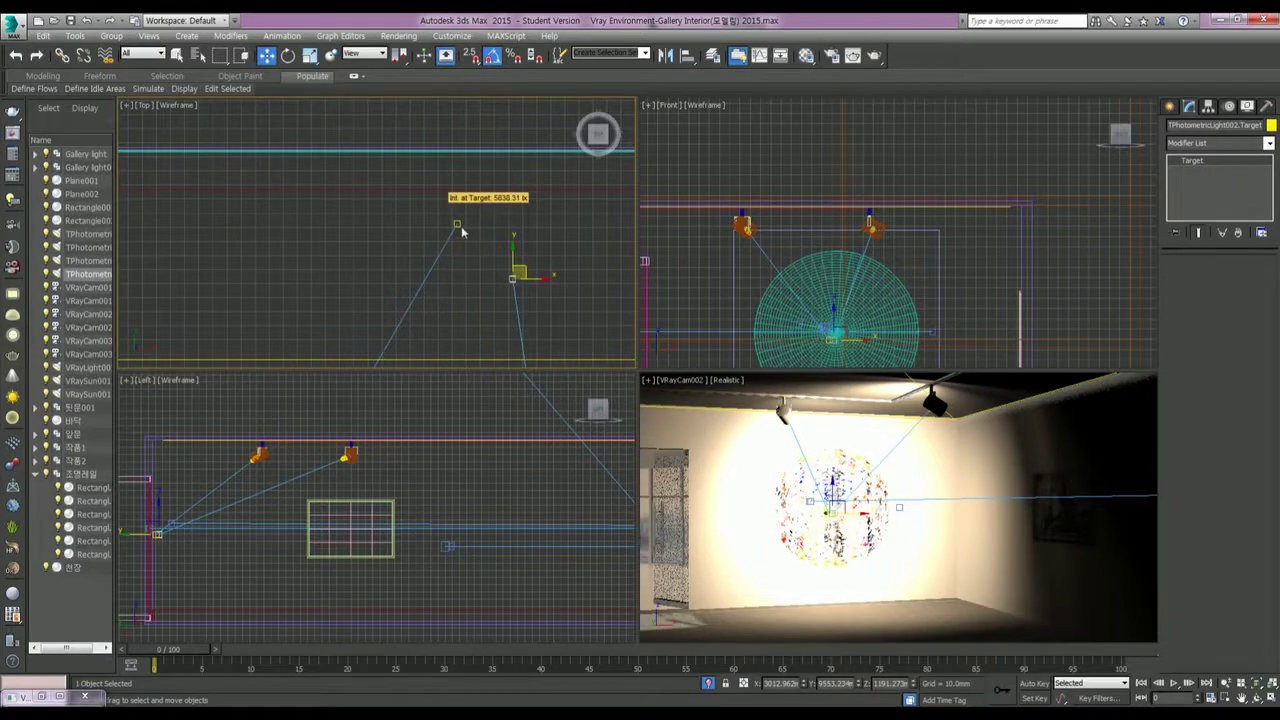
{"action": "left_click", "coordinate": [459, 226]}
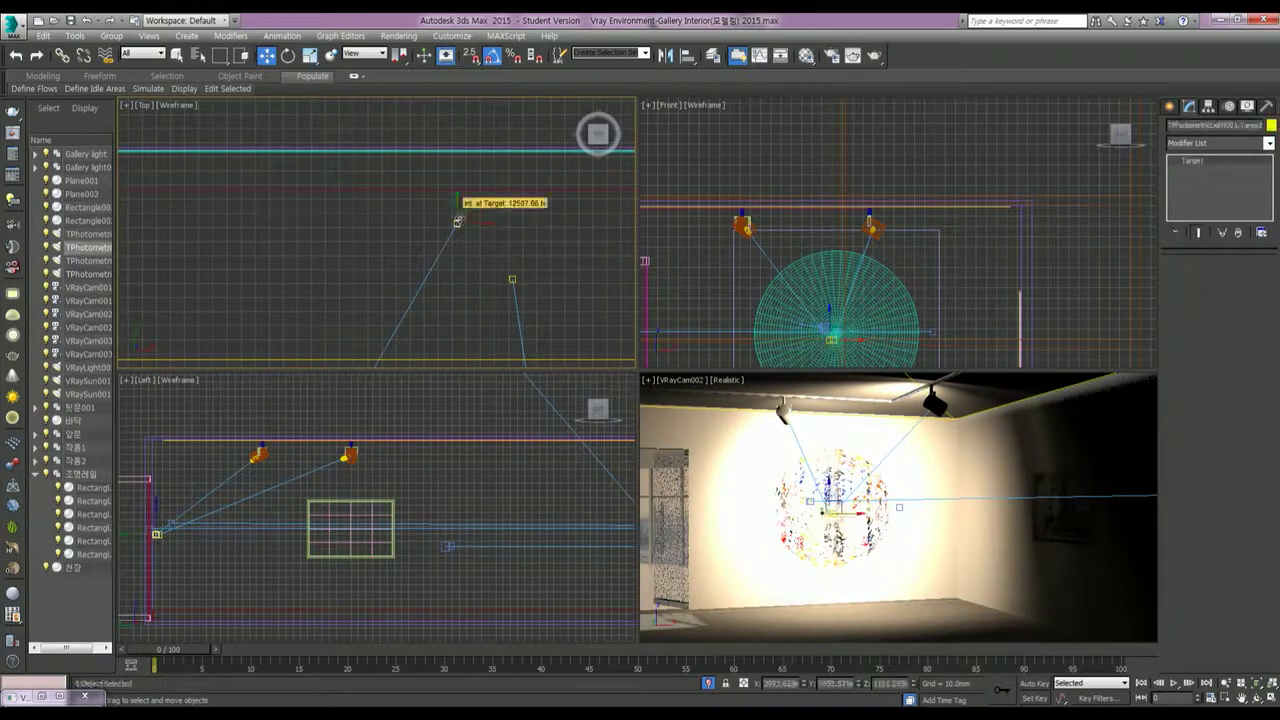
{"action": "left_click_drag", "start_coordinate": [459, 220], "coordinate": [432, 202]}
{"action": "middle_click_drag", "start_coordinate": [538, 298], "coordinate": [512, 228]}
{"action": "scroll", "coordinate": [500, 222], "scroll_direction": "down", "scroll_amount": 3}
{"action": "scroll", "coordinate": [480, 212], "scroll_direction": "down", "scroll_amount": 1}
{"action": "scroll", "coordinate": [455, 200], "scroll_direction": "down", "scroll_amount": 2}
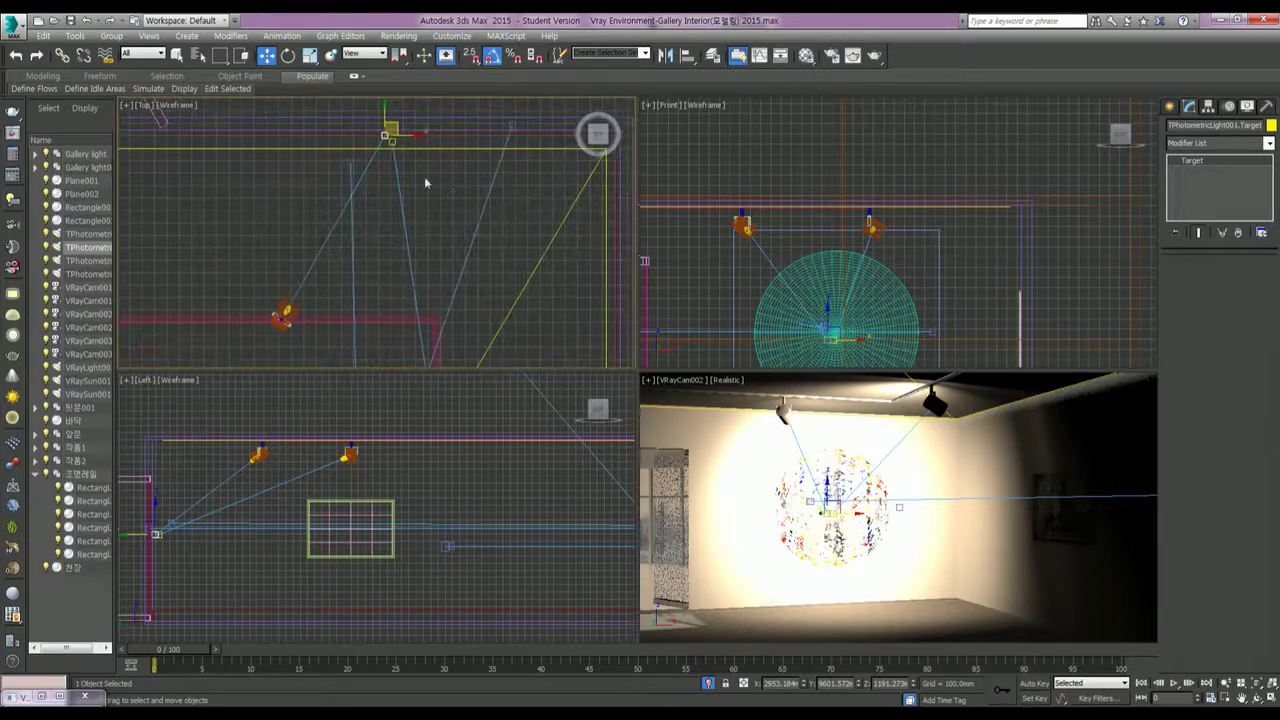
Step: Move TPhotometricLight002's target onto the right-wall artwork and render the camera view
{"action": "left_click", "coordinate": [392, 136]}
{"action": "left_click", "coordinate": [395, 142]}
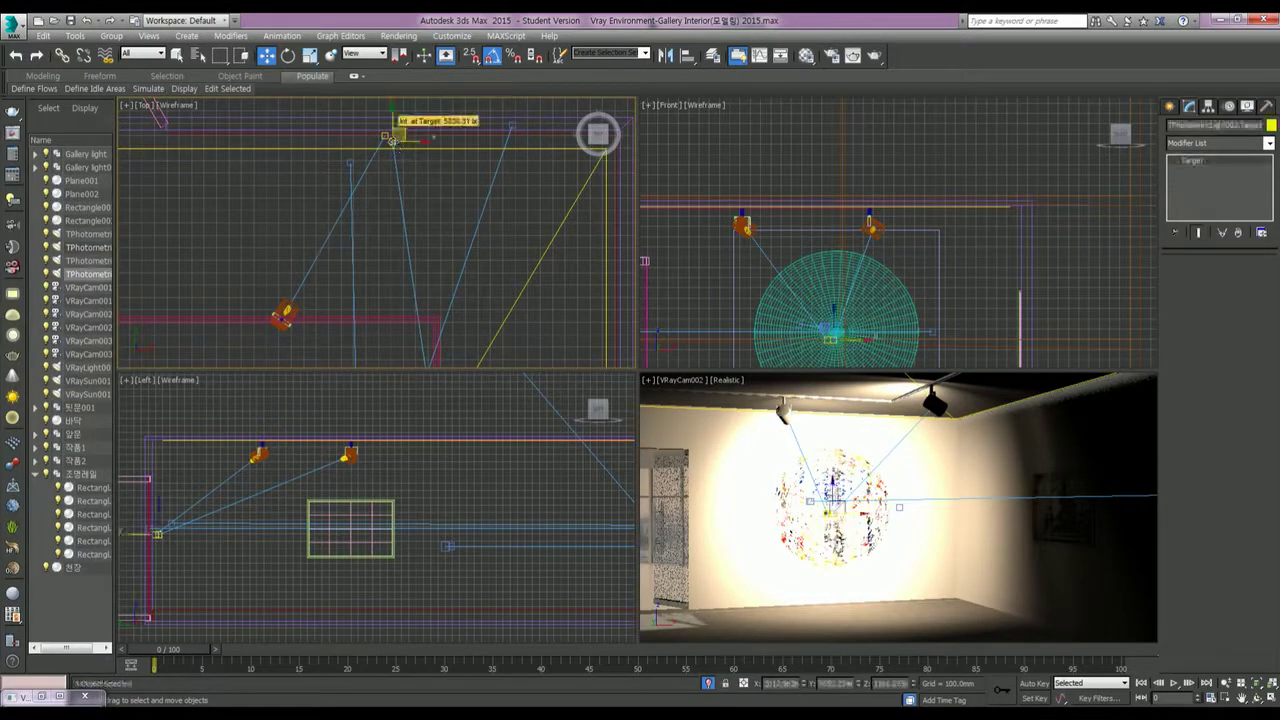
{"action": "scroll", "coordinate": [470, 238], "scroll_direction": "down", "scroll_amount": 1}
{"action": "scroll", "coordinate": [470, 238], "scroll_direction": "down", "scroll_amount": 1}
{"action": "scroll", "coordinate": [455, 210], "scroll_direction": "down", "scroll_amount": 1}
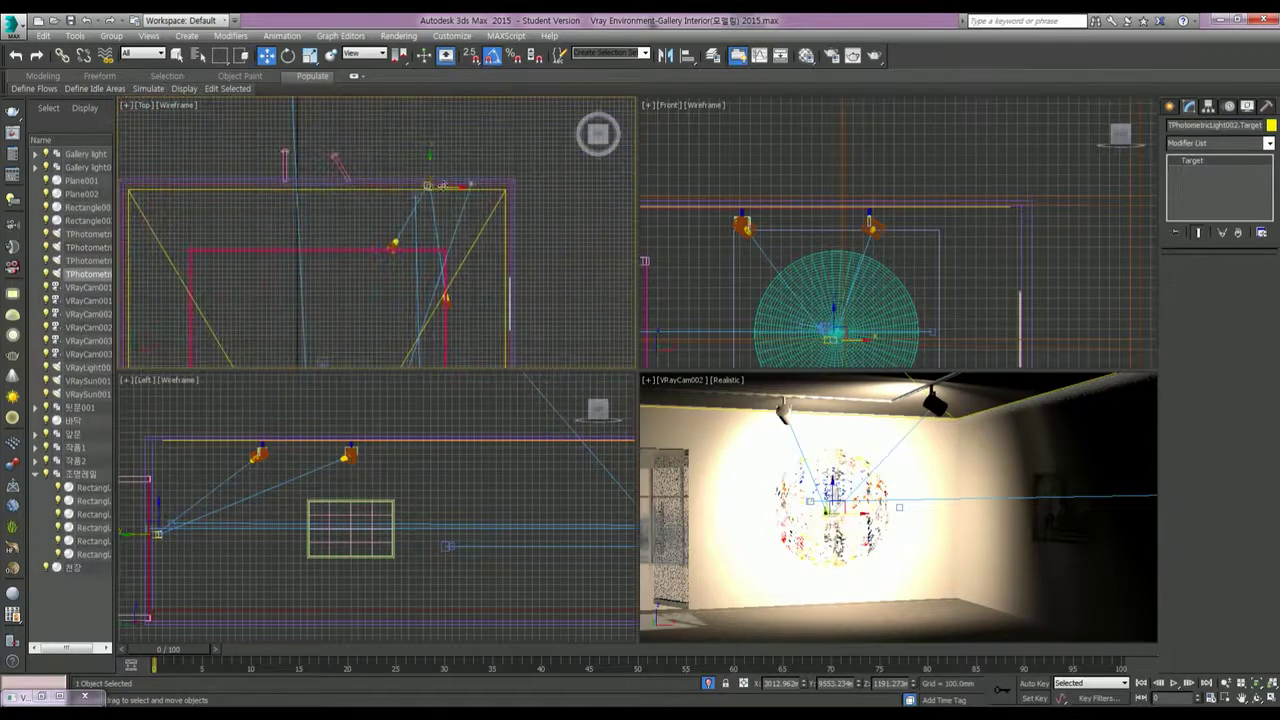
{"action": "mouse_move", "coordinate": [434, 180]}
{"action": "left_mouse_down"}
{"action": "mouse_move", "coordinate": [508, 302]}
{"action": "mouse_move", "coordinate": [514, 291]}
{"action": "left_mouse_up"}
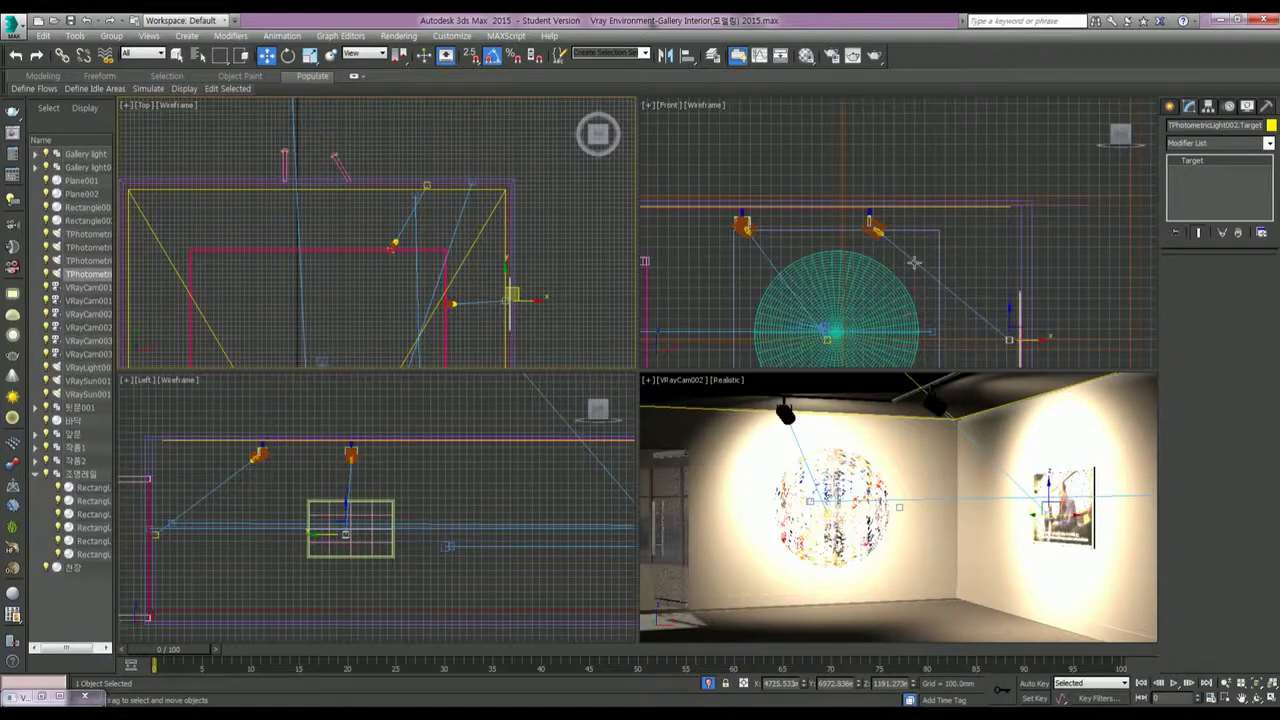
{"action": "scroll", "coordinate": [853, 233], "scroll_direction": "up", "scroll_amount": 3}
{"action": "scroll", "coordinate": [853, 232], "scroll_direction": "up", "scroll_amount": 2}
{"action": "scroll", "coordinate": [853, 232], "scroll_direction": "up", "scroll_amount": 2}
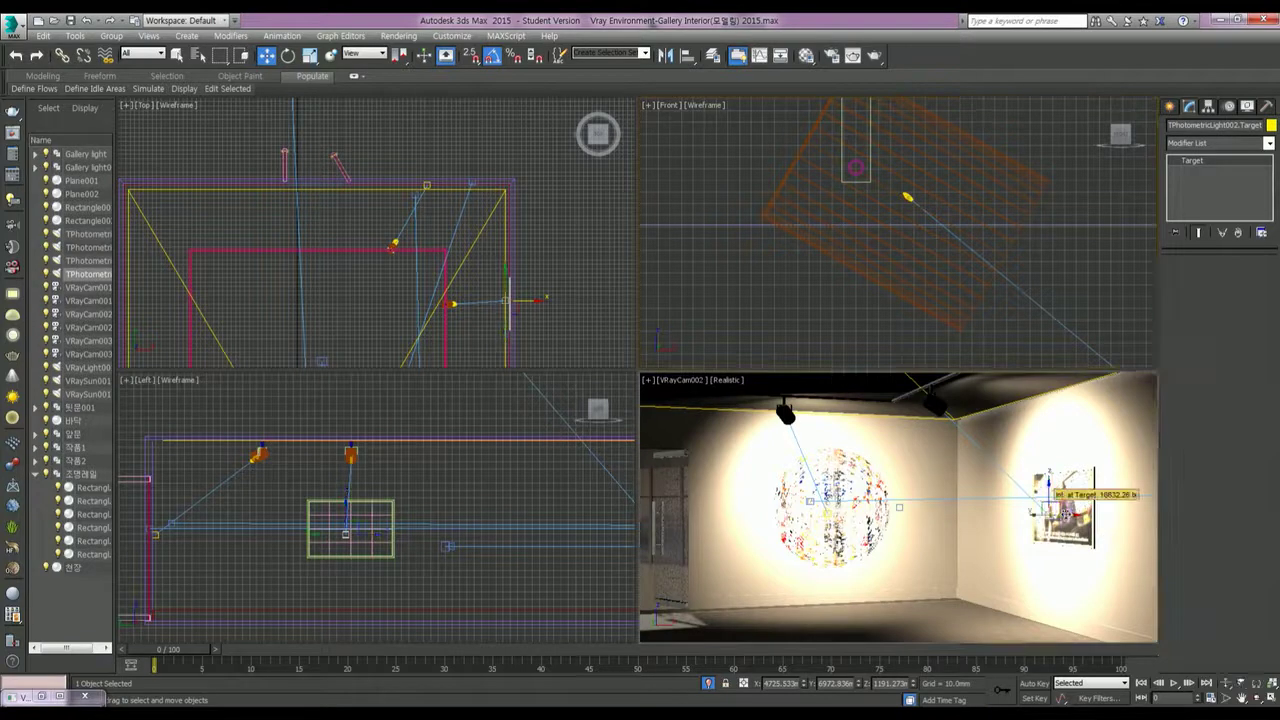
{"action": "key", "text": "shift+q"}
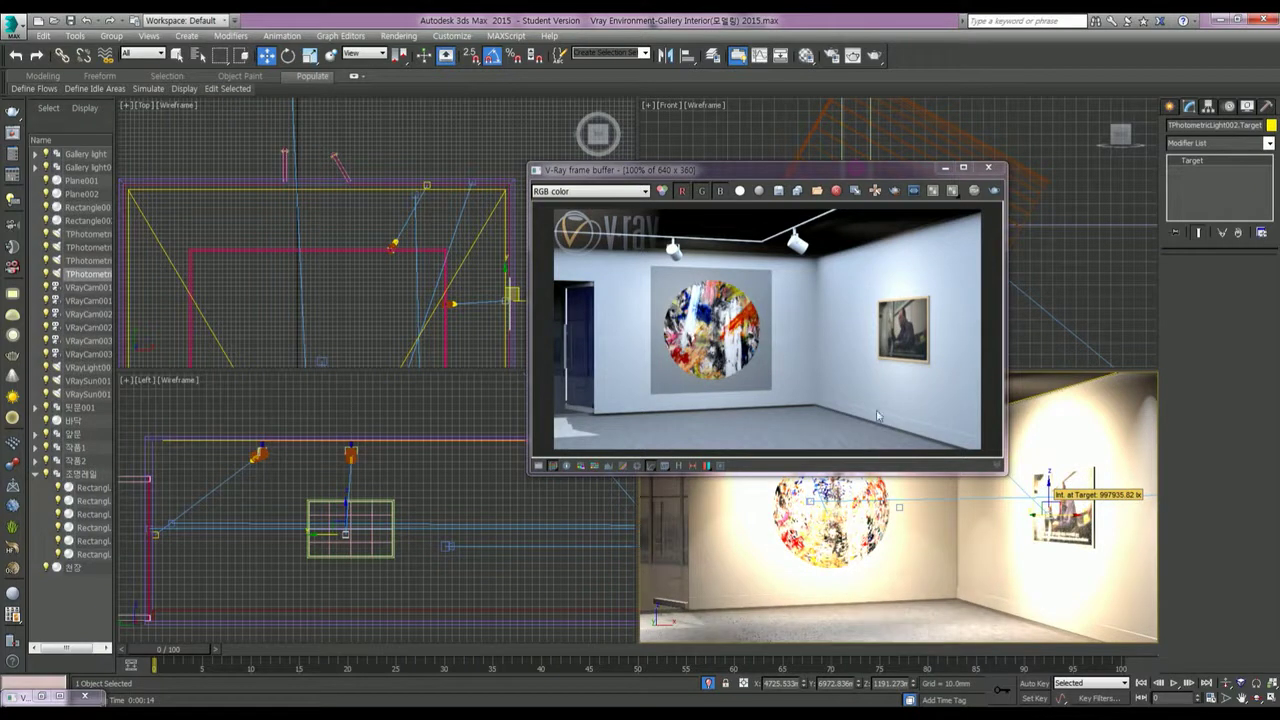
Step: Check rendered pixel values in the V-Ray frame buffer, close it, and recentre the Top view
{"action": "right_click", "coordinate": [902, 295]}
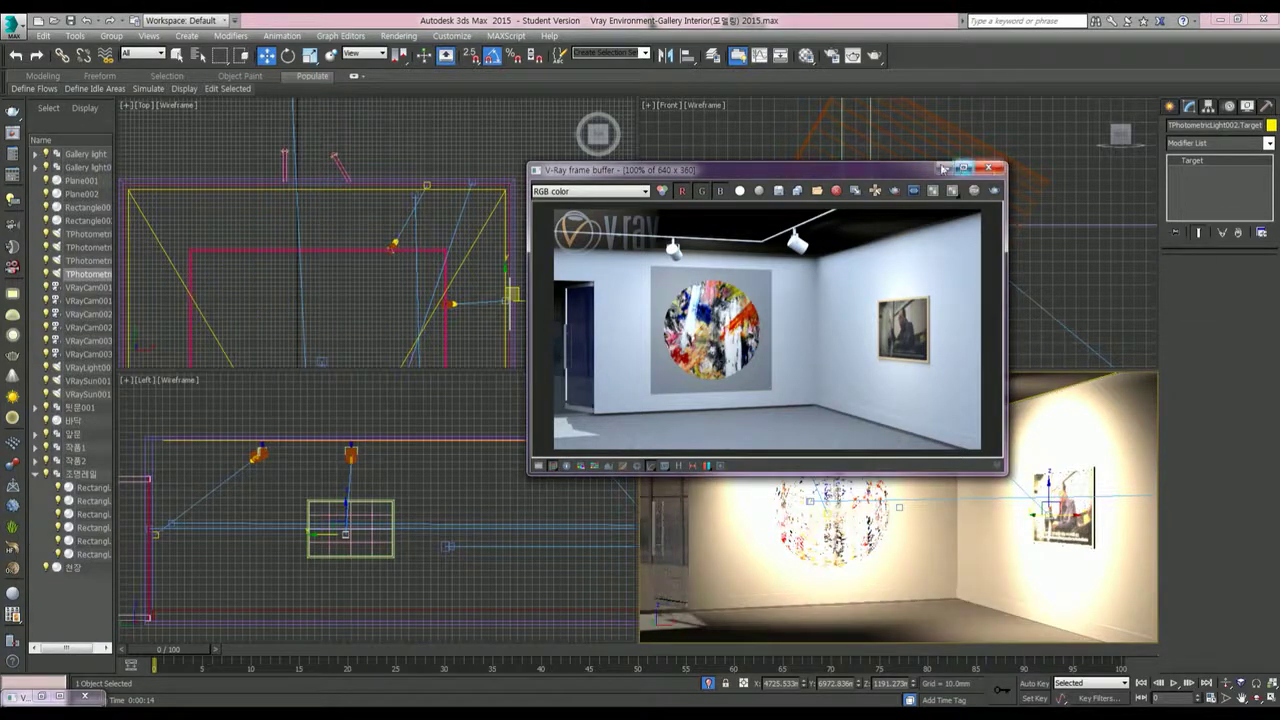
{"action": "left_click", "coordinate": [988, 168]}
{"action": "middle_click_drag", "start_coordinate": [500, 335], "coordinate": [431, 318]}
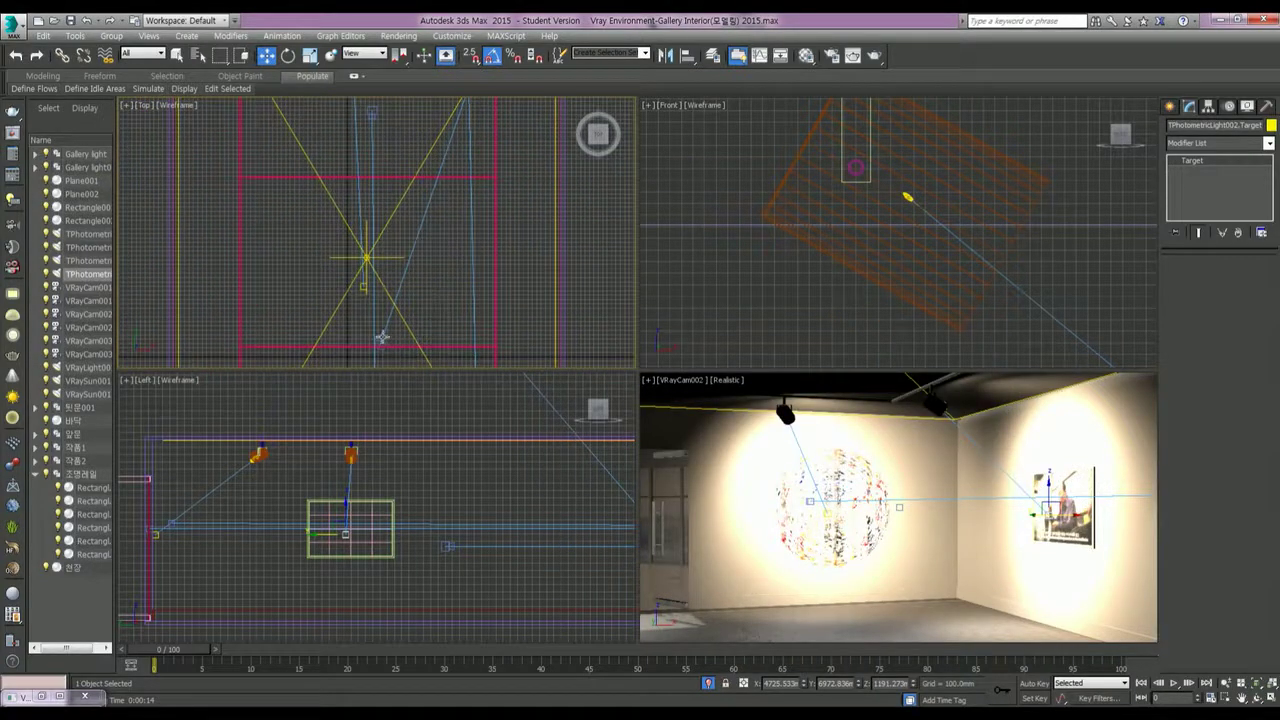
Step: Give VRayCam002 a pale near-white custom white balance and render the gallery again
{"action": "left_click", "coordinate": [382, 338]}
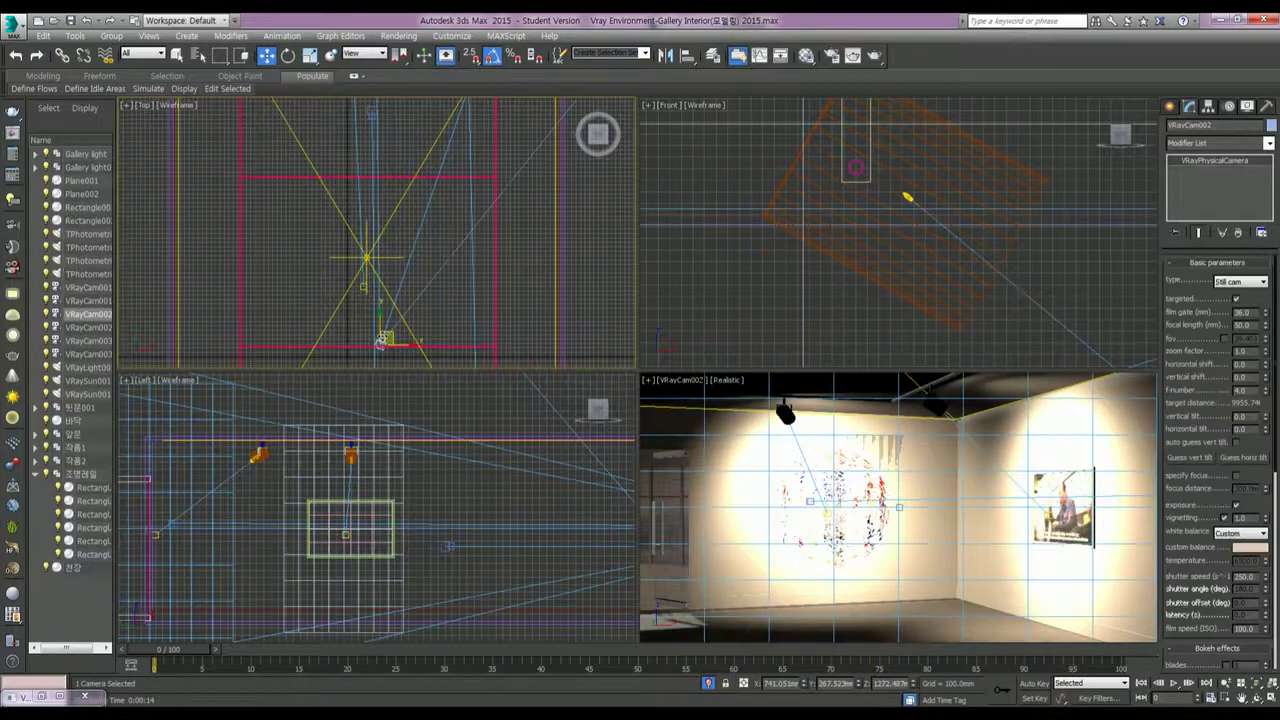
{"action": "left_click", "coordinate": [1262, 549]}
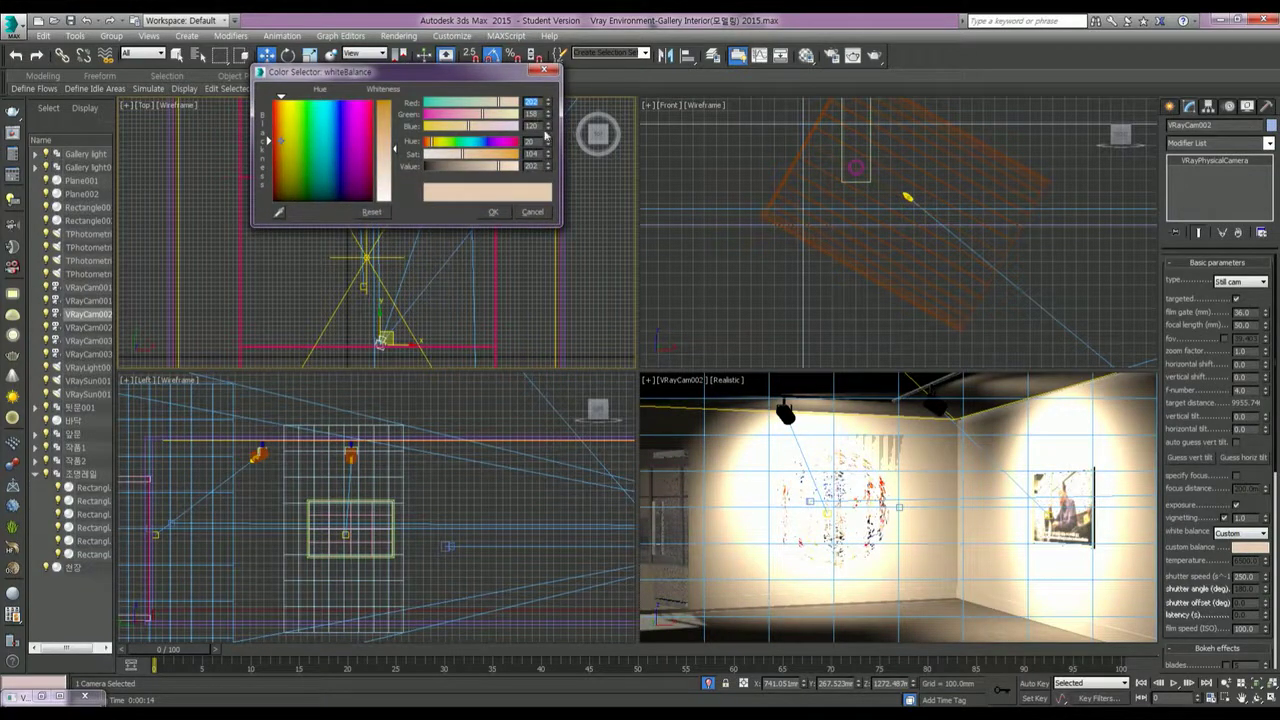
{"action": "mouse_move", "coordinate": [270, 140]}
{"action": "left_mouse_down"}
{"action": "mouse_move", "coordinate": [270, 117]}
{"action": "mouse_move", "coordinate": [322, 92]}
{"action": "left_mouse_up"}
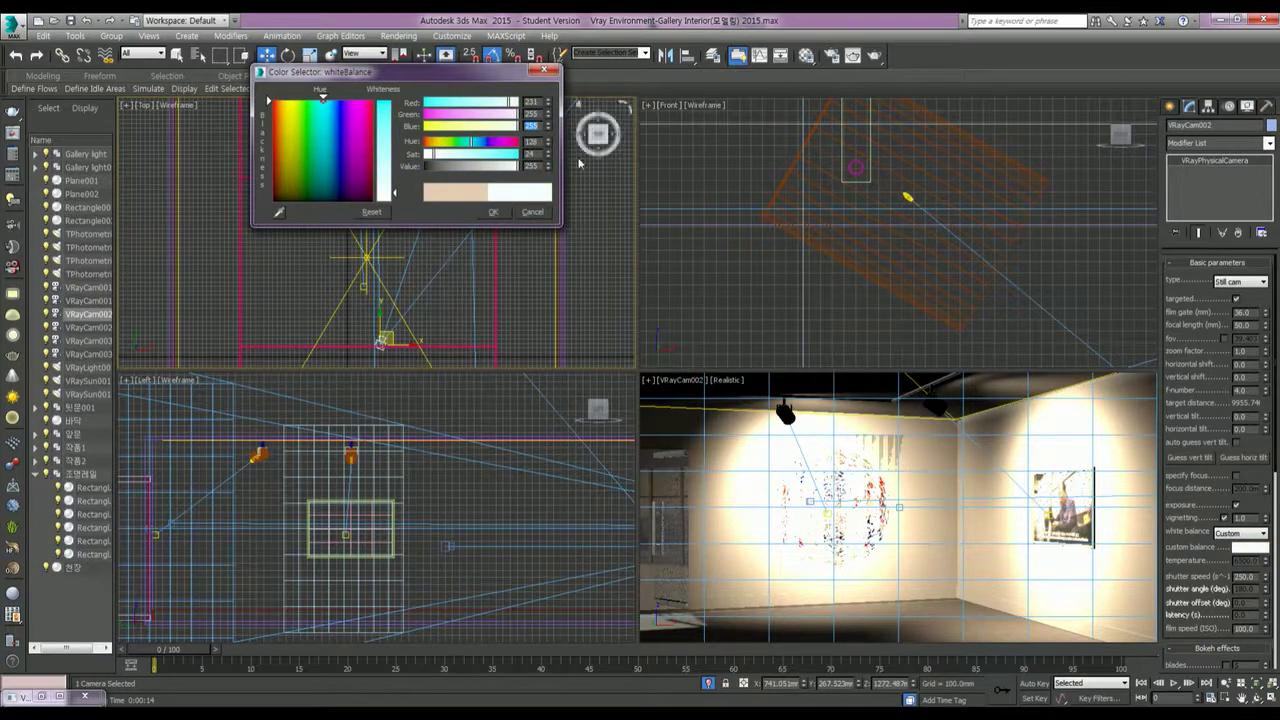
{"action": "left_click", "coordinate": [492, 213]}
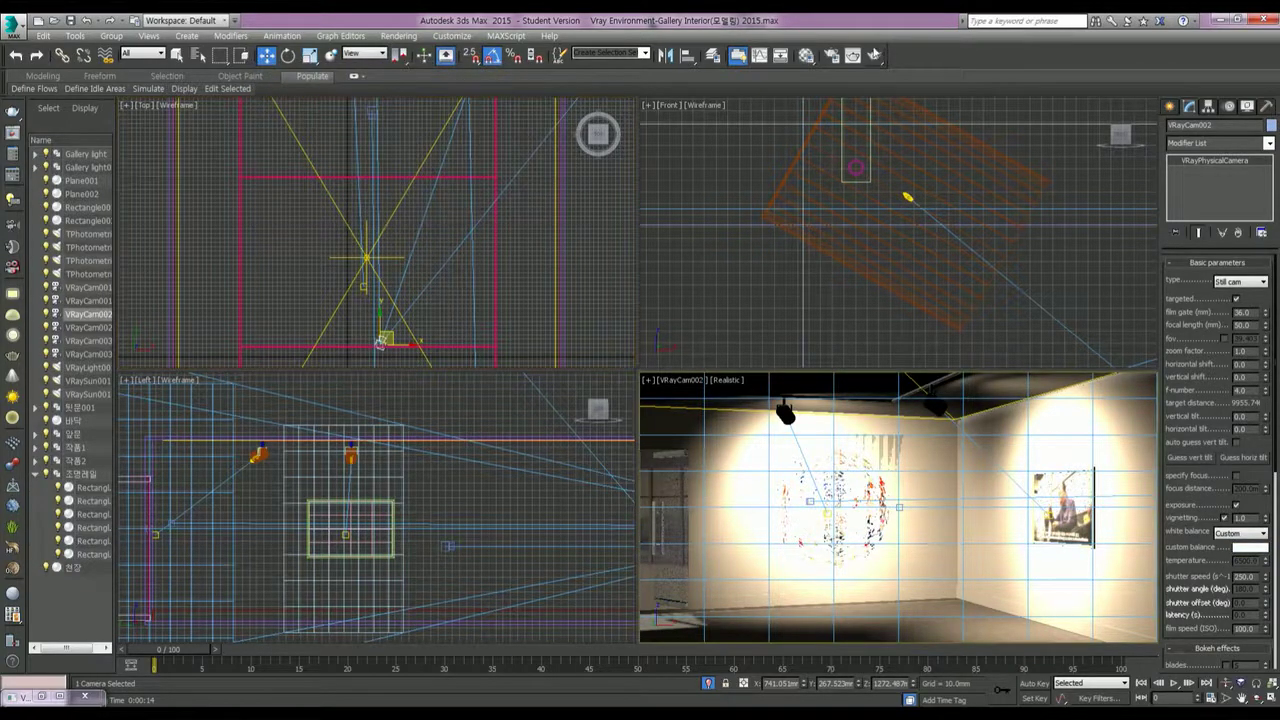
{"action": "left_click", "coordinate": [875, 58]}
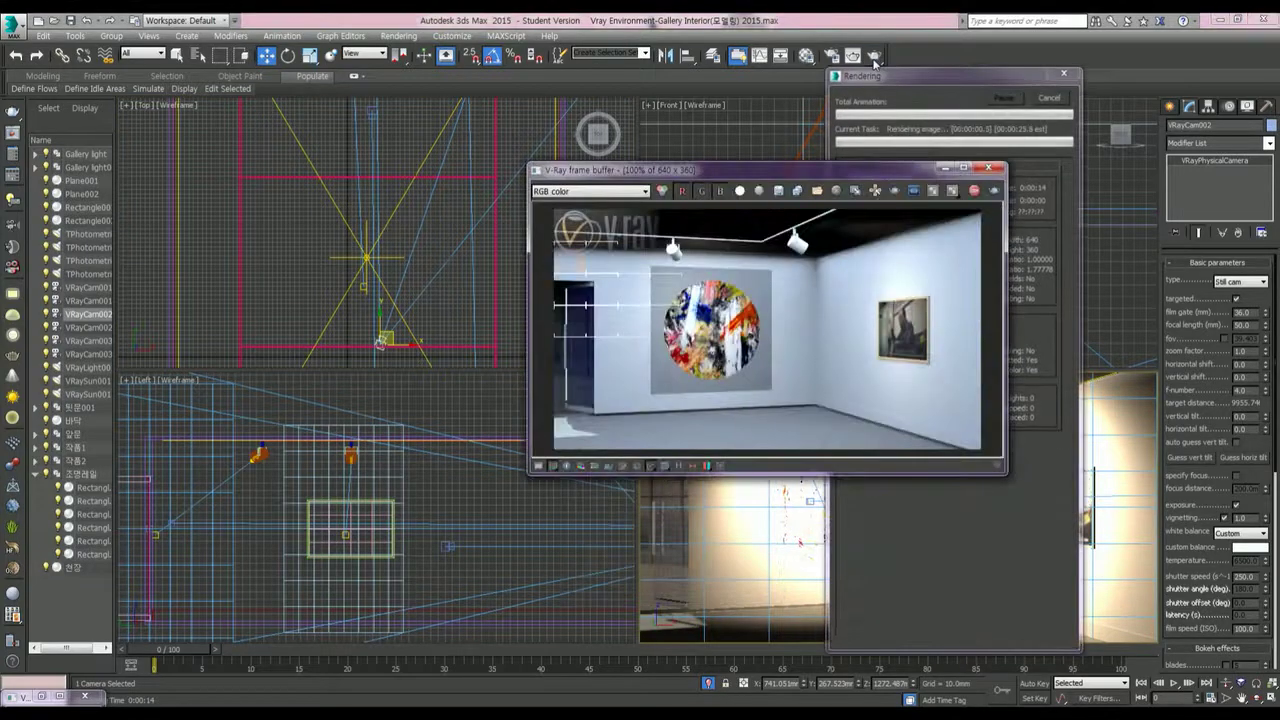
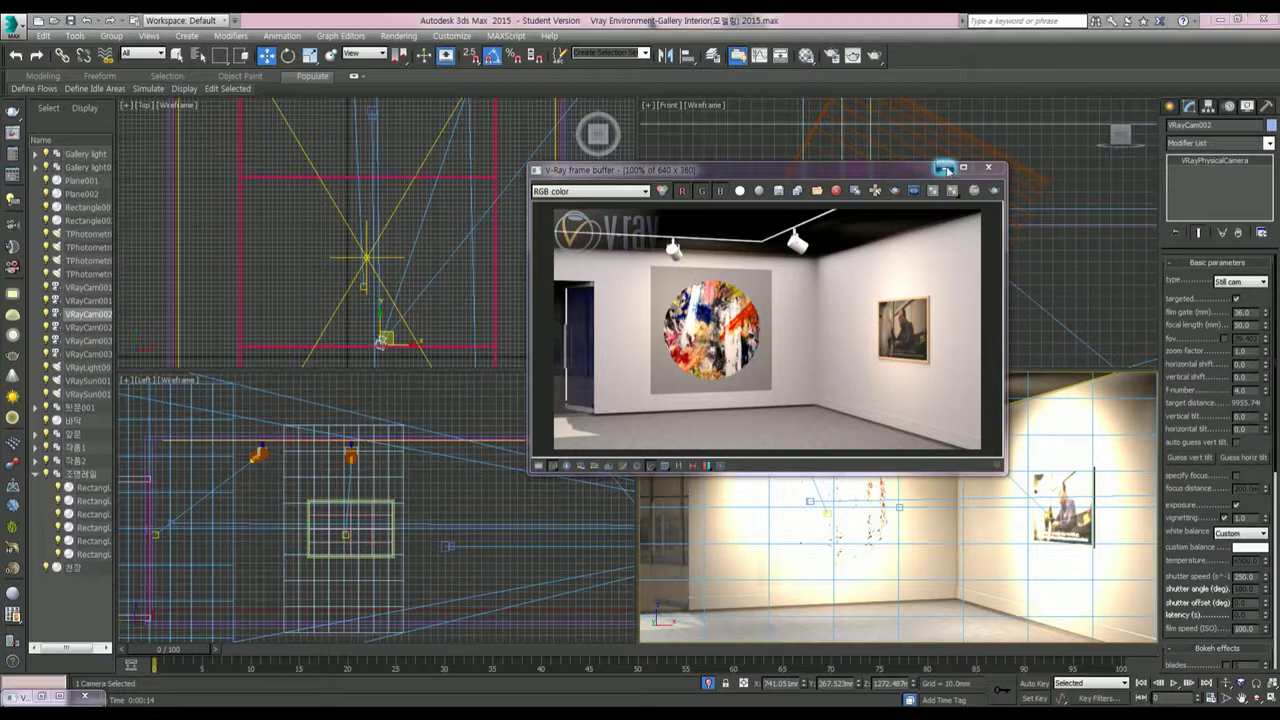
Step: Set VRayLight001's multiplier to 20, render the VRayCam002 view, and check a pixel's colour
{"action": "left_click", "coordinate": [945, 168]}
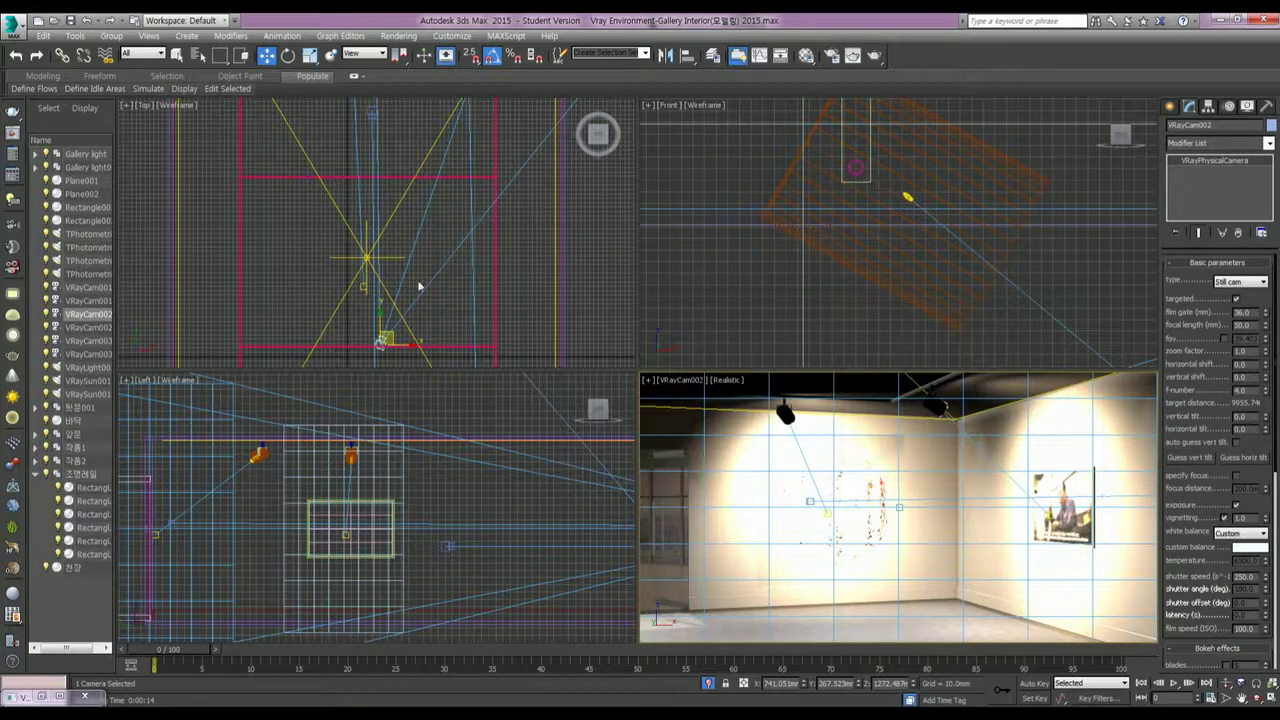
{"action": "left_click", "coordinate": [388, 216]}
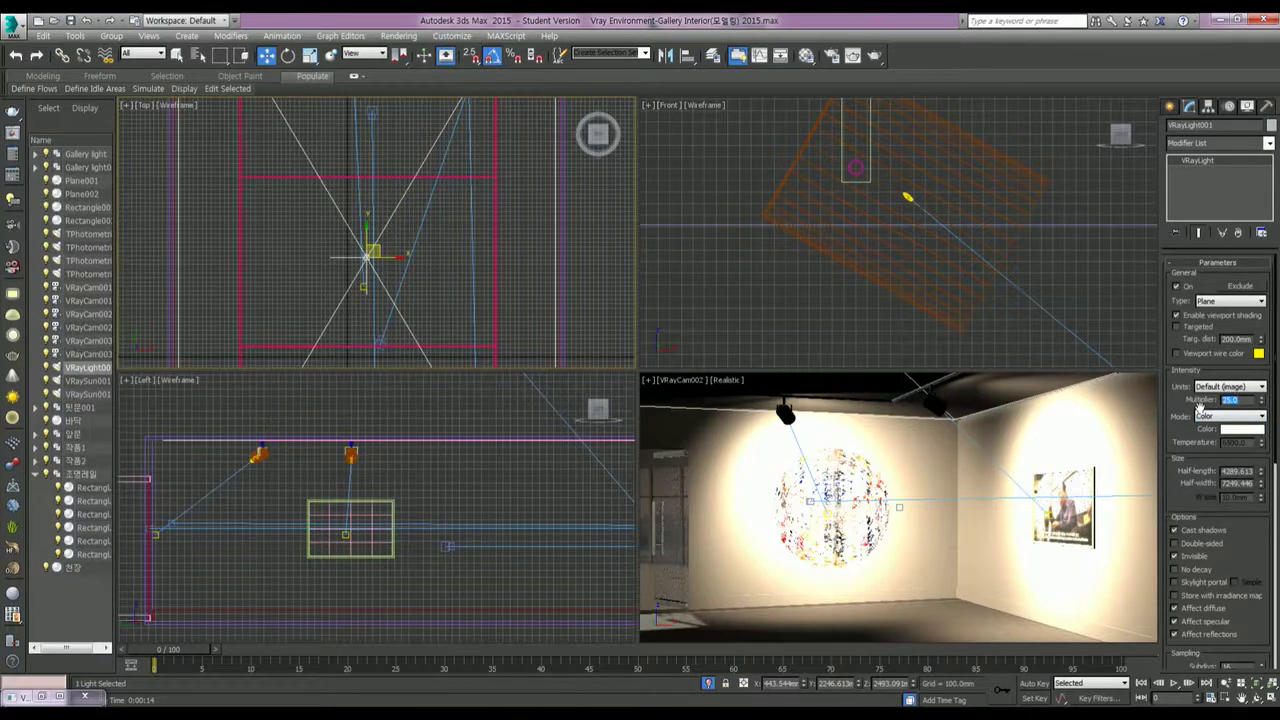
{"action": "type", "text": "20"}
{"action": "left_click", "coordinate": [1101, 444]}
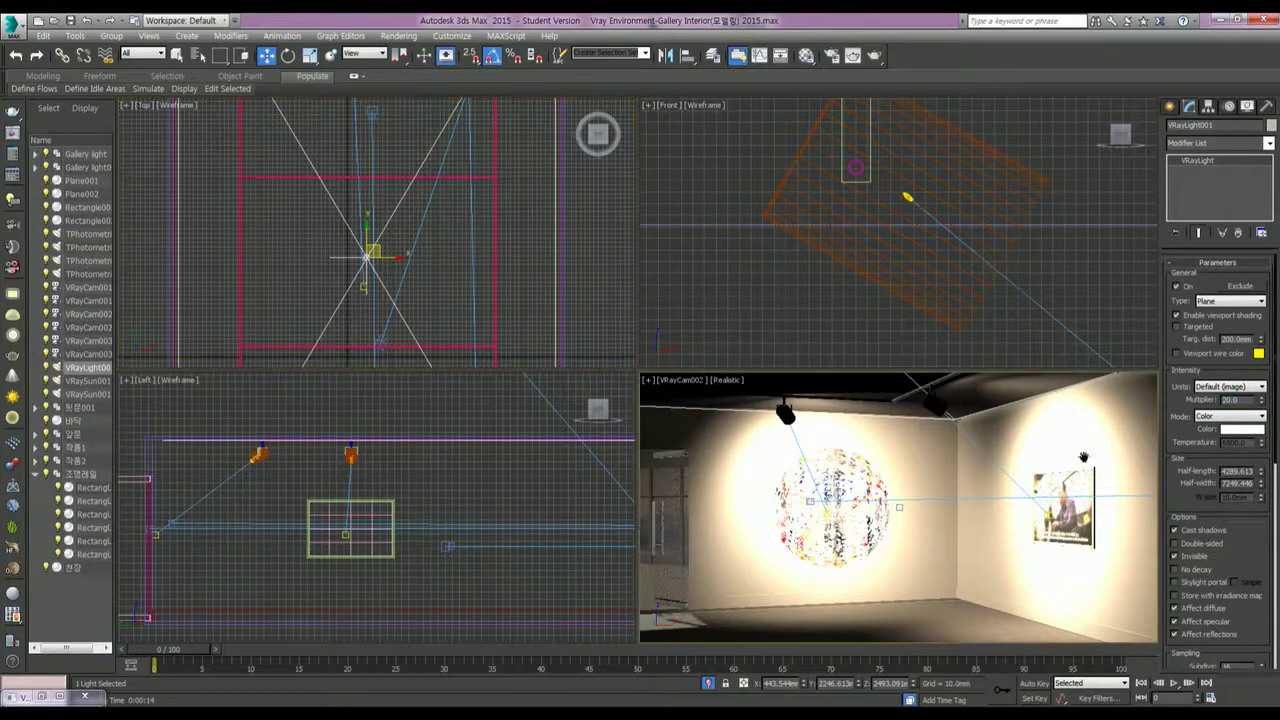
{"action": "left_click", "coordinate": [874, 57]}
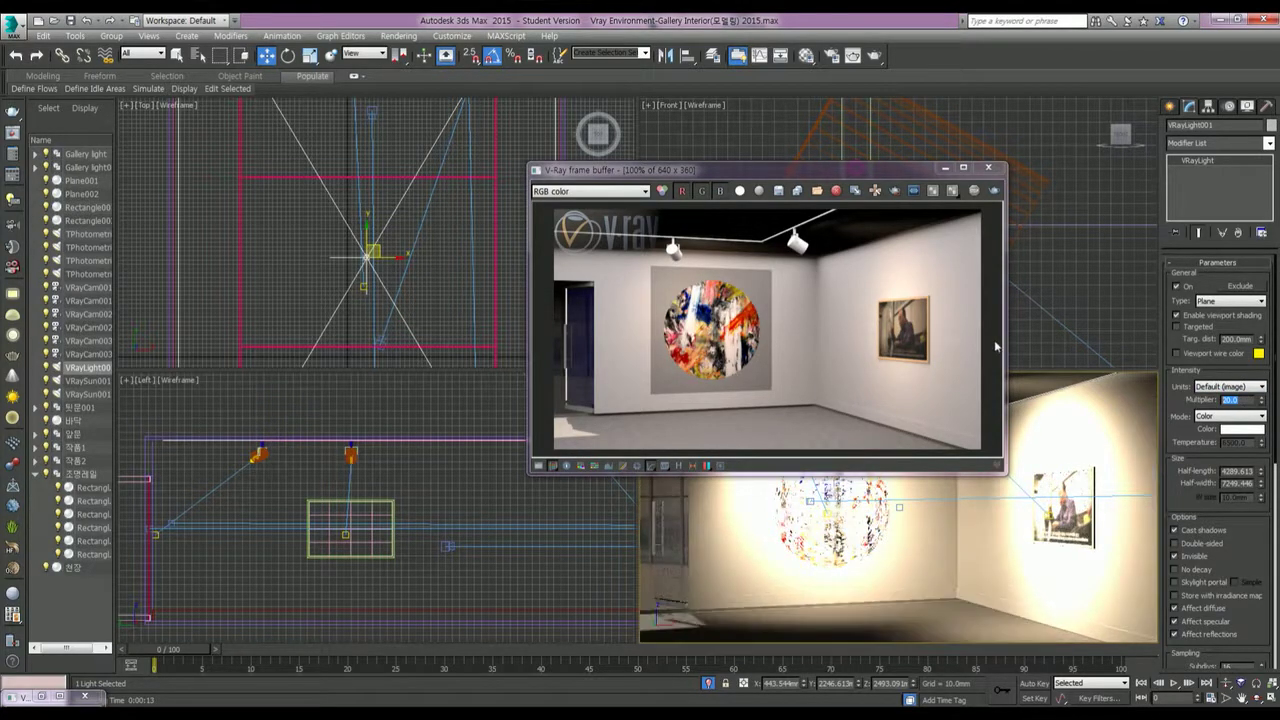
{"action": "right_click", "coordinate": [635, 312]}
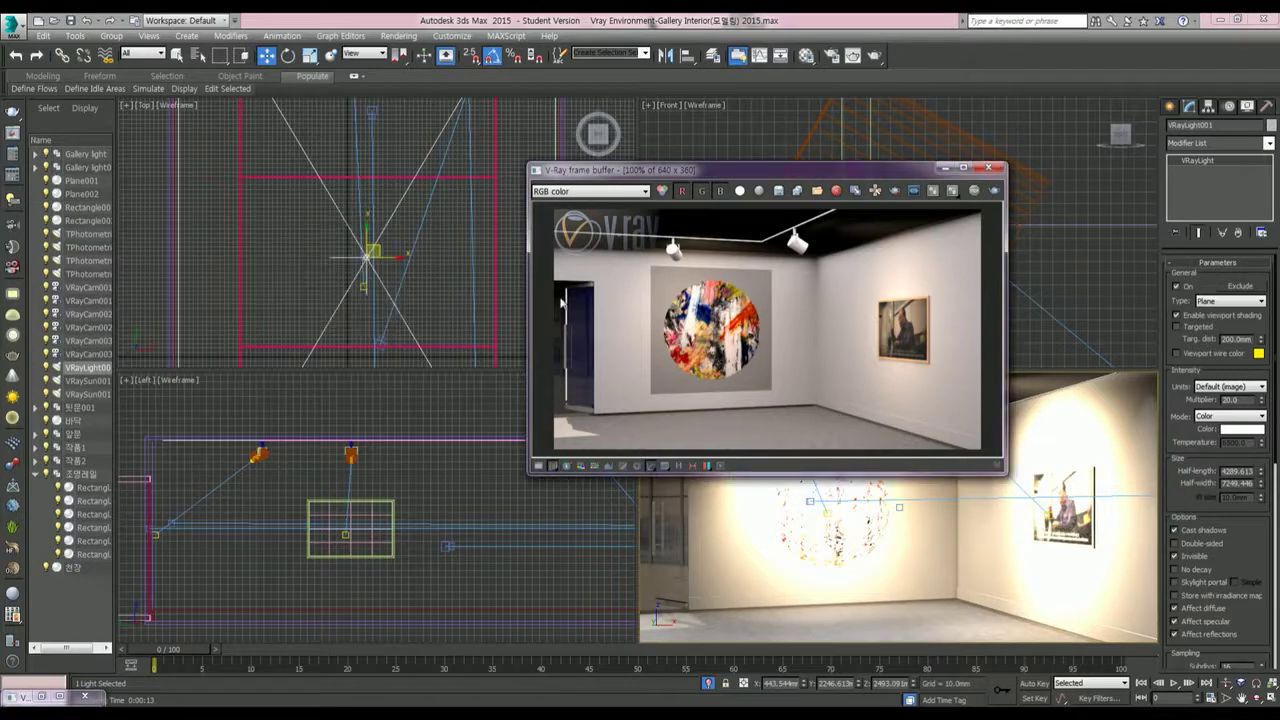
Step: Give VRayCam002 a pale beige custom white balance colour
{"action": "left_click", "coordinate": [381, 339]}
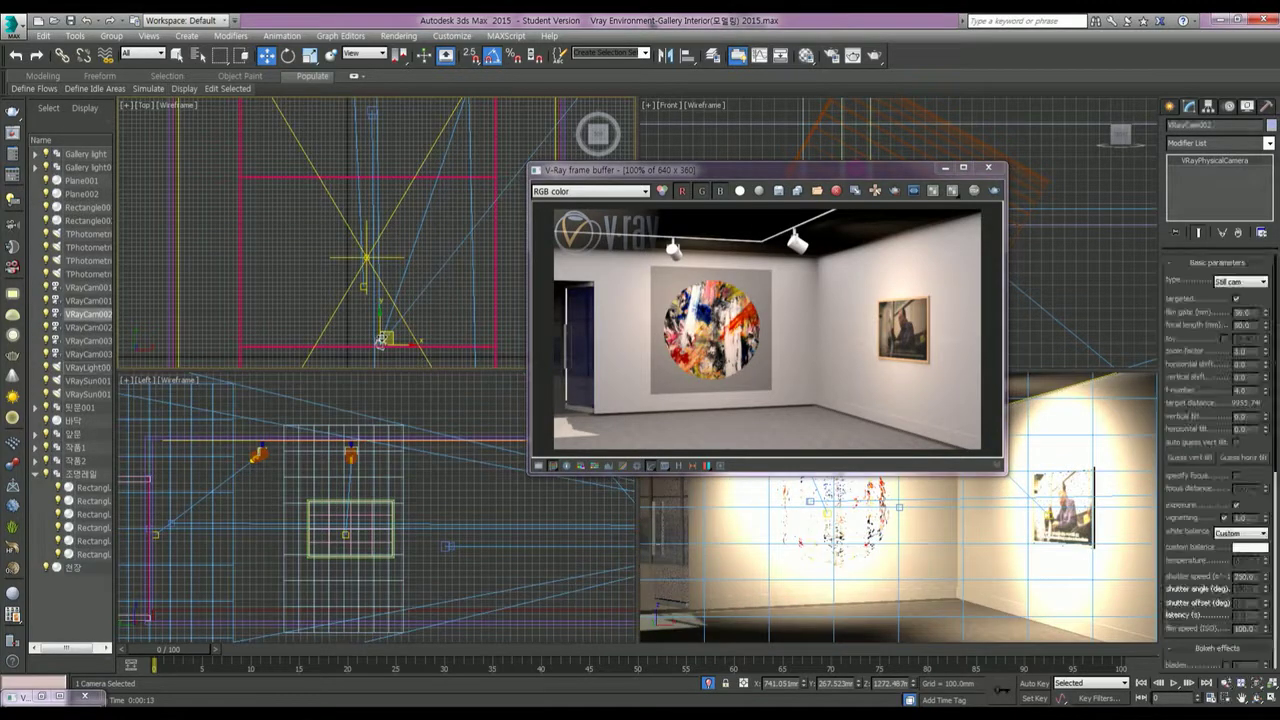
{"action": "left_click", "coordinate": [1250, 549]}
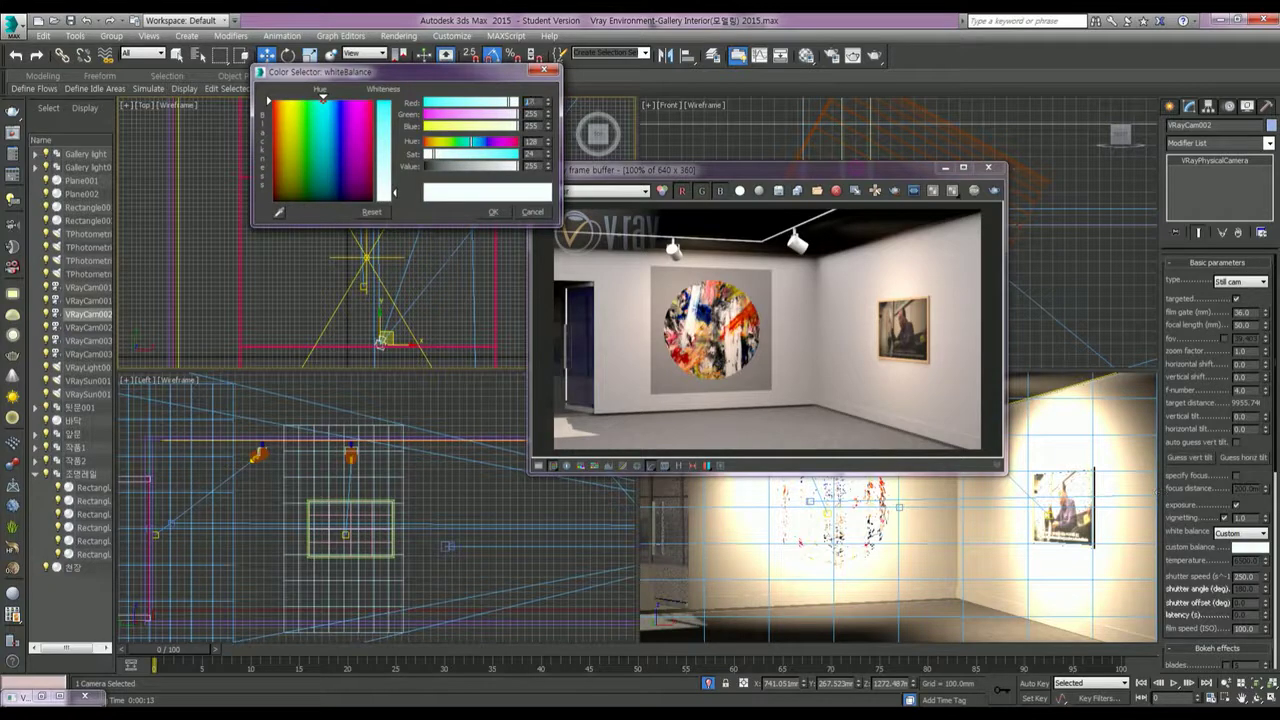
{"action": "left_click_drag", "start_coordinate": [322, 96], "coordinate": [343, 98]}
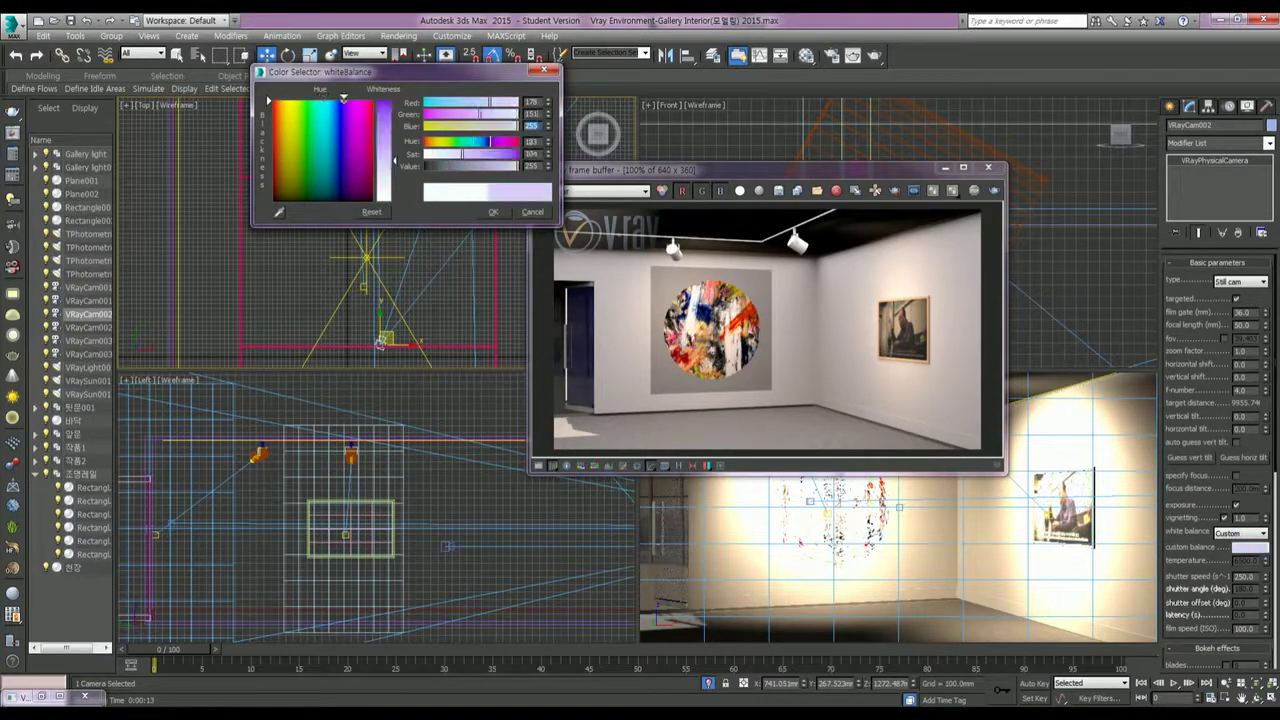
{"action": "left_click", "coordinate": [270, 168]}
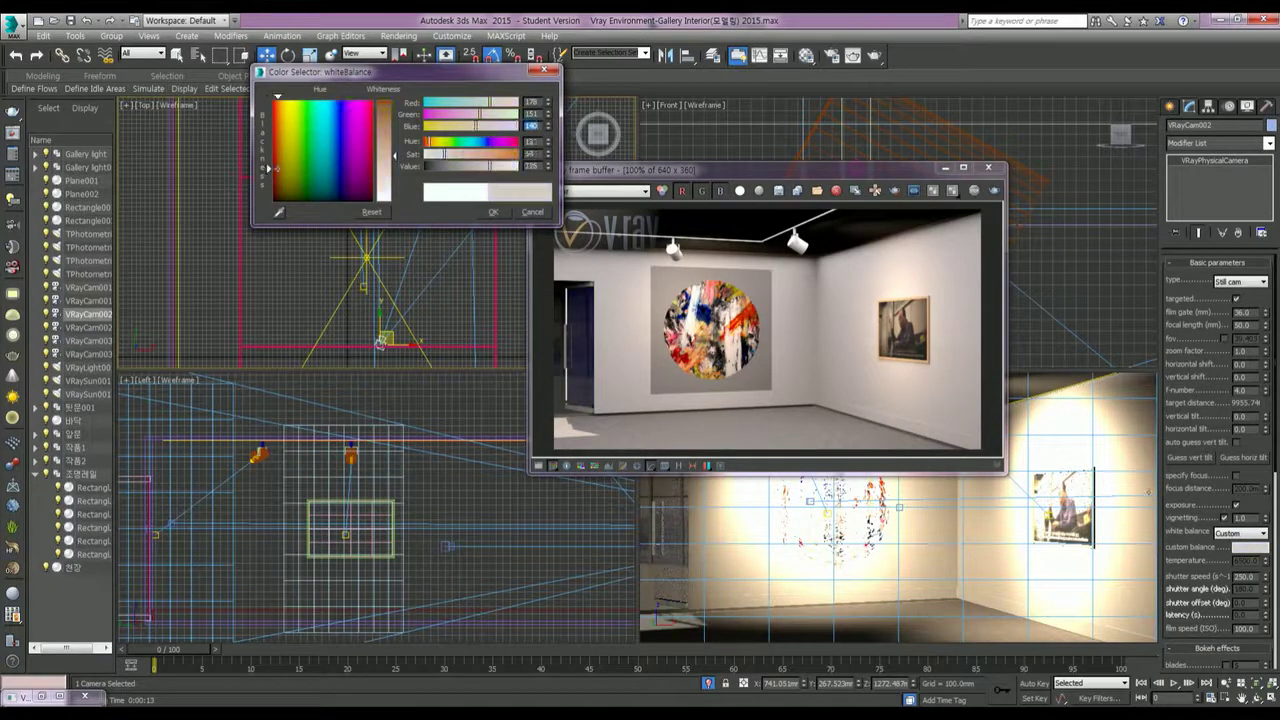
{"action": "left_click", "coordinate": [493, 213]}
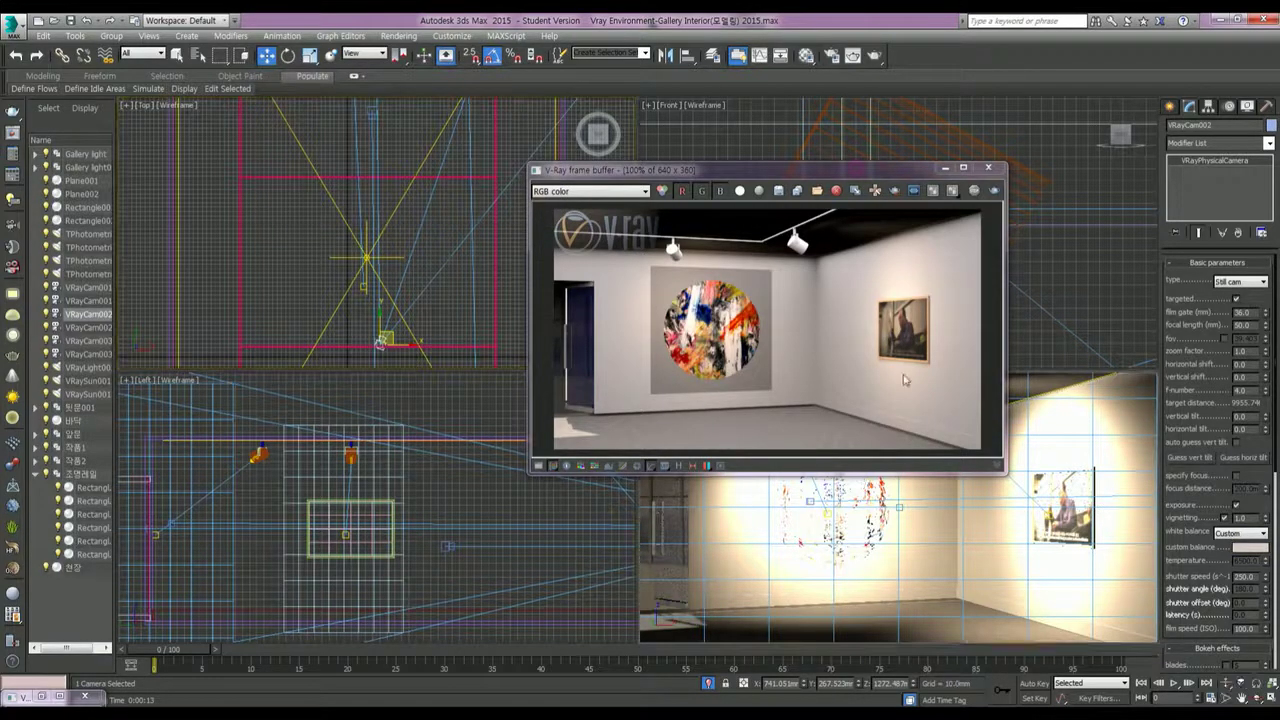
Step: Re-render the gallery and frame the camera in the Left view
{"action": "left_click", "coordinate": [995, 190]}
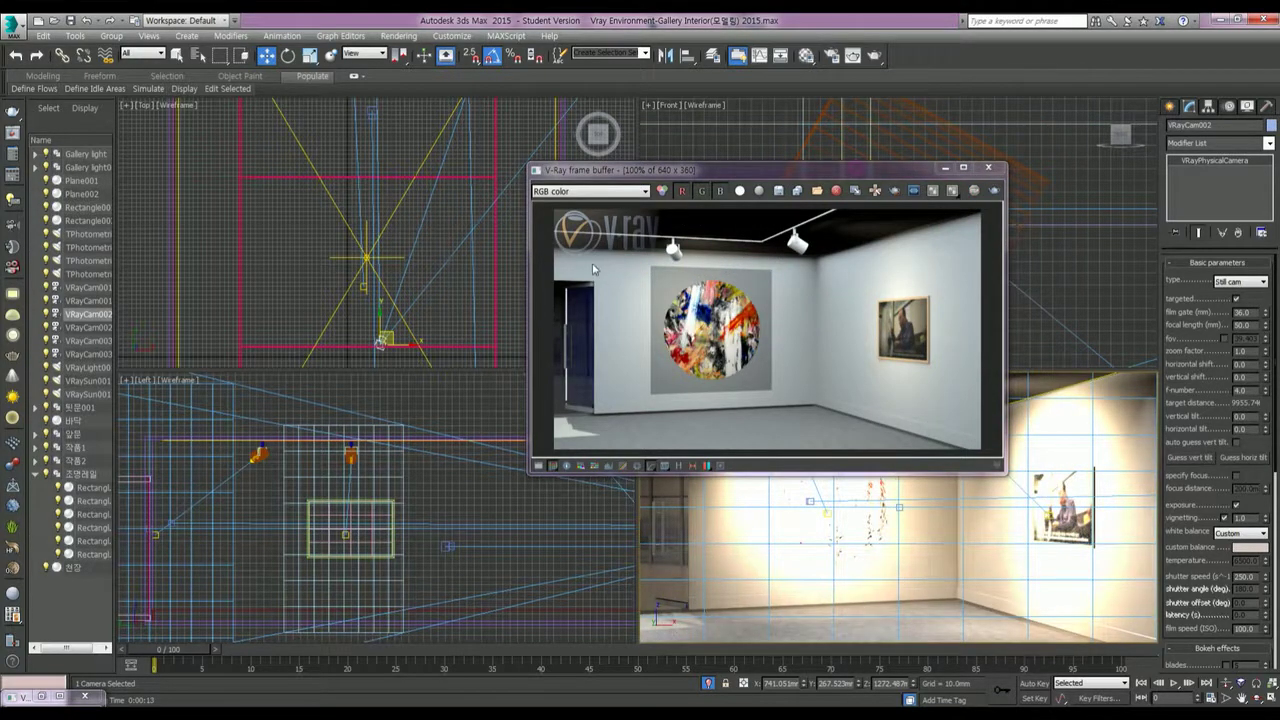
{"action": "scroll", "coordinate": [388, 484], "scroll_direction": "down", "scroll_amount": 5}
{"action": "scroll", "coordinate": [388, 484], "scroll_direction": "down", "scroll_amount": 3}
{"action": "scroll", "coordinate": [388, 484], "scroll_direction": "down", "scroll_amount": 2}
{"action": "middle_click_drag", "start_coordinate": [388, 484], "coordinate": [388, 497]}
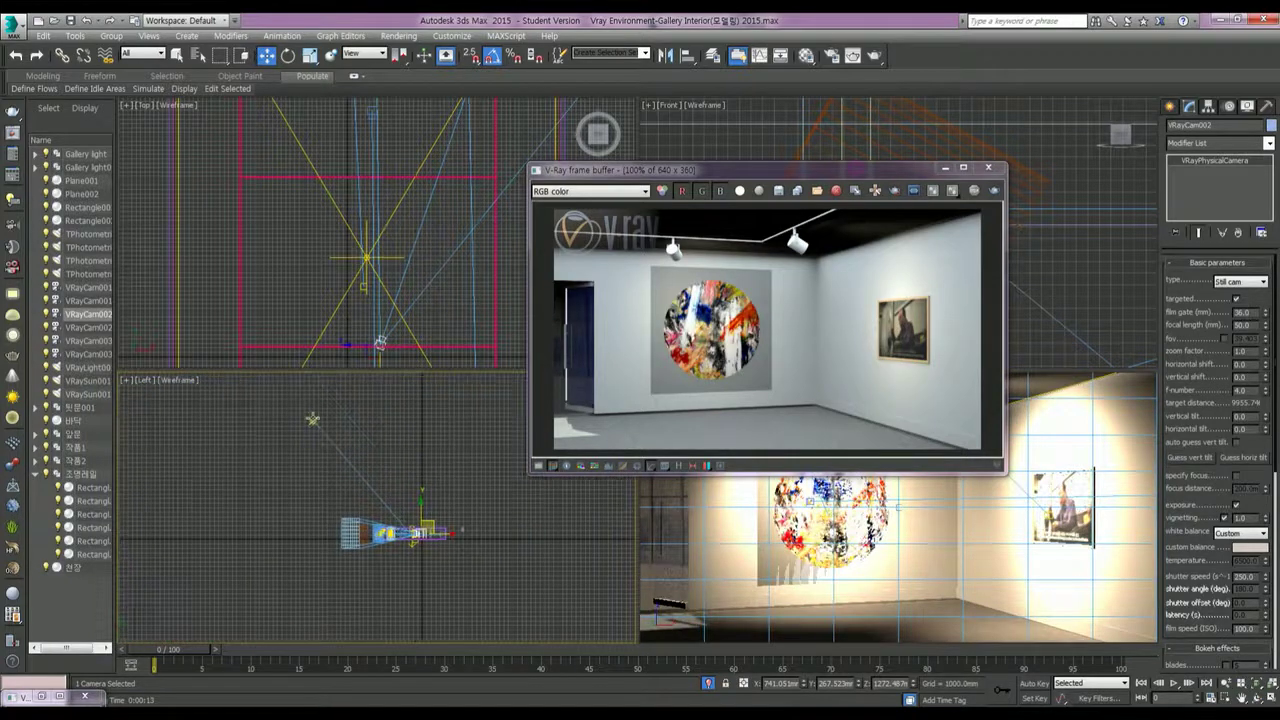
Step: Set VRaySun001's photon emit radius to 3500 and move the sun down and left
{"action": "left_click", "coordinate": [313, 419]}
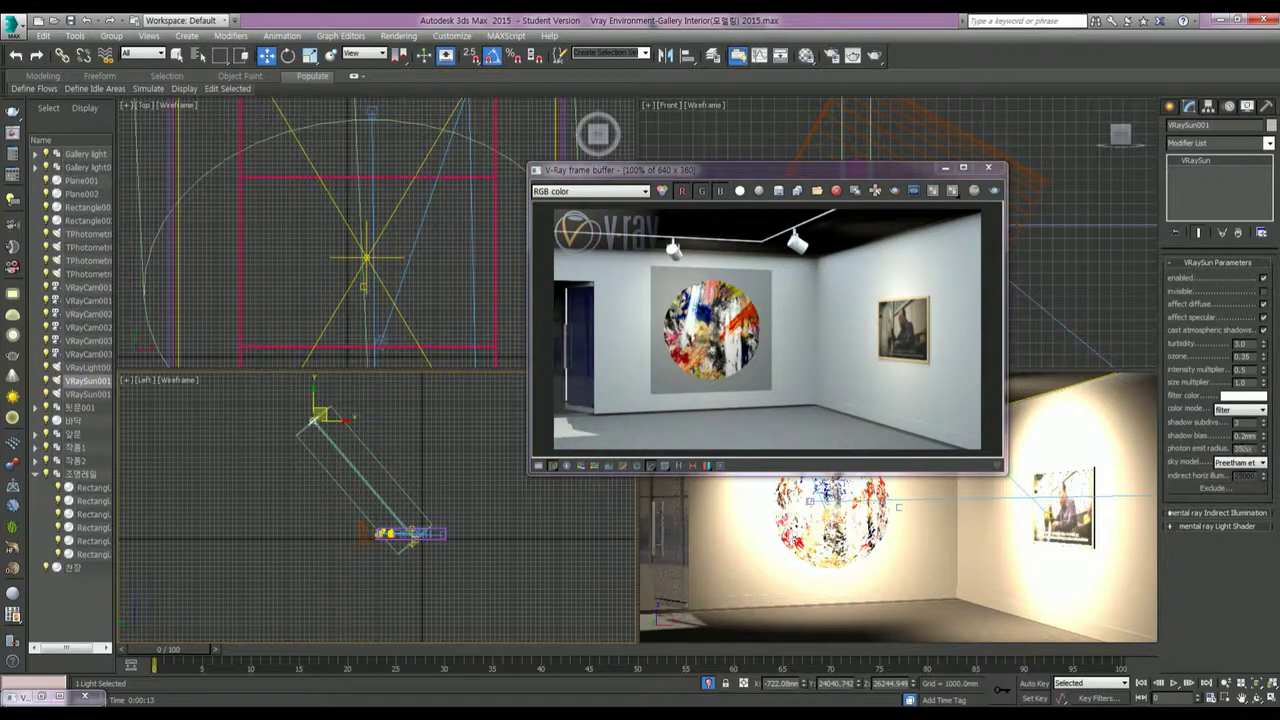
{"action": "key", "text": "Return"}
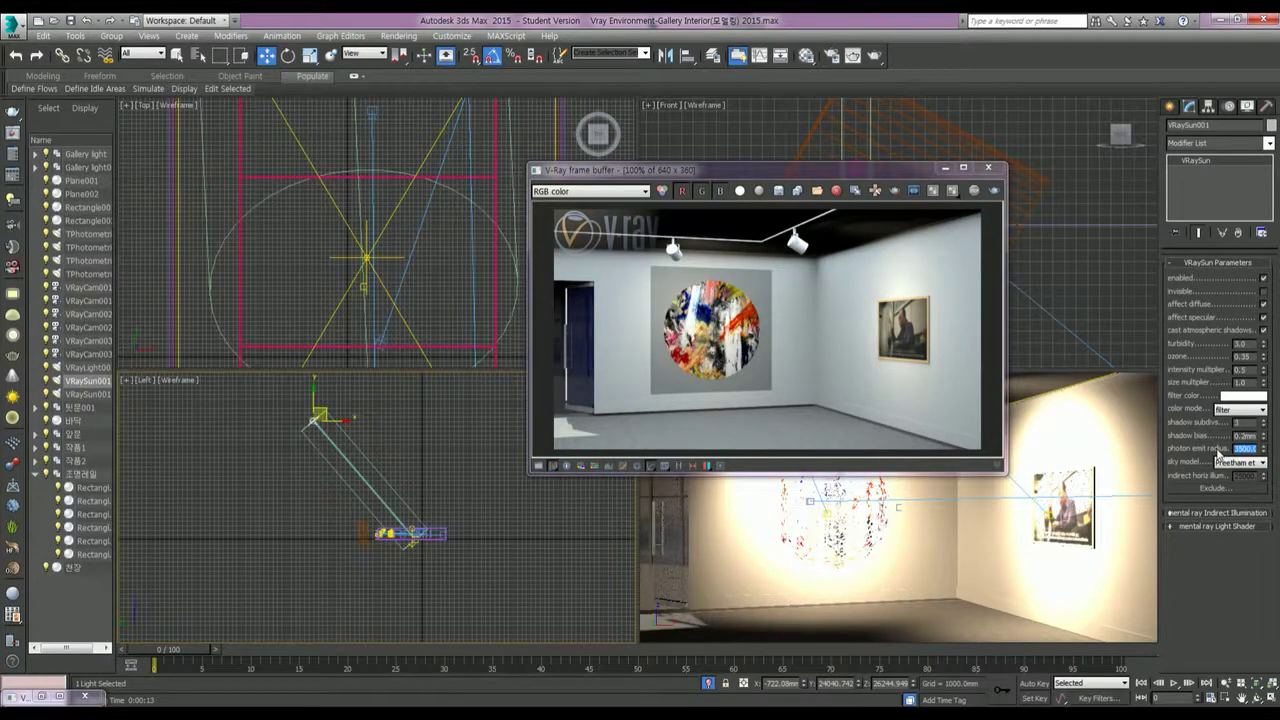
{"action": "left_click_drag", "start_coordinate": [320, 412], "coordinate": [294, 441]}
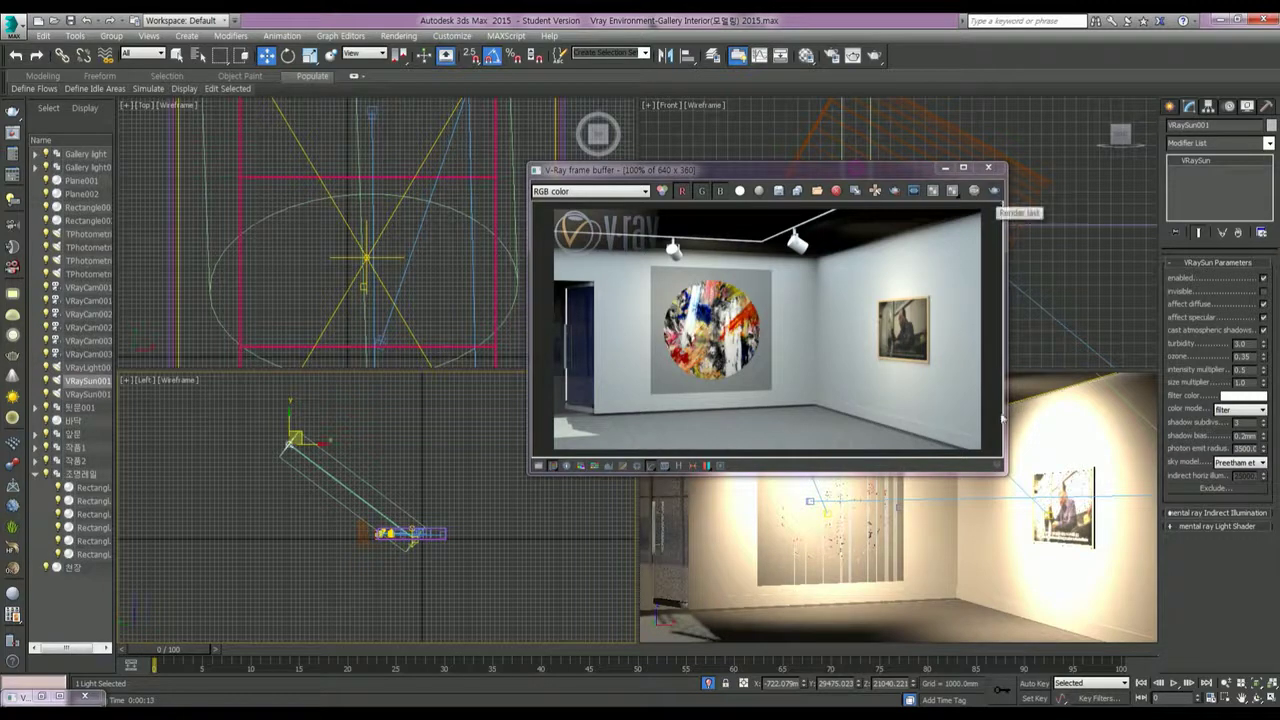
Step: Render the camera view with the adjusted sun, then select the Plane002 backdrop
{"action": "left_click", "coordinate": [1097, 412]}
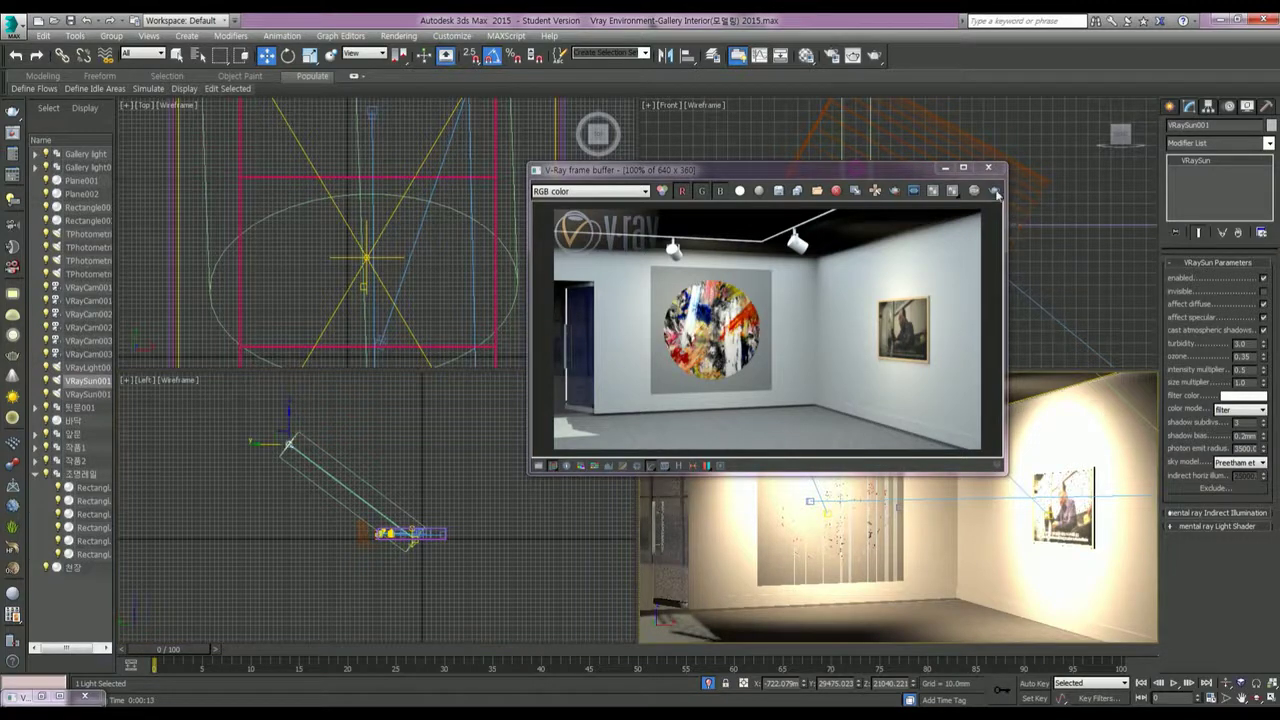
{"action": "left_click", "coordinate": [996, 192]}
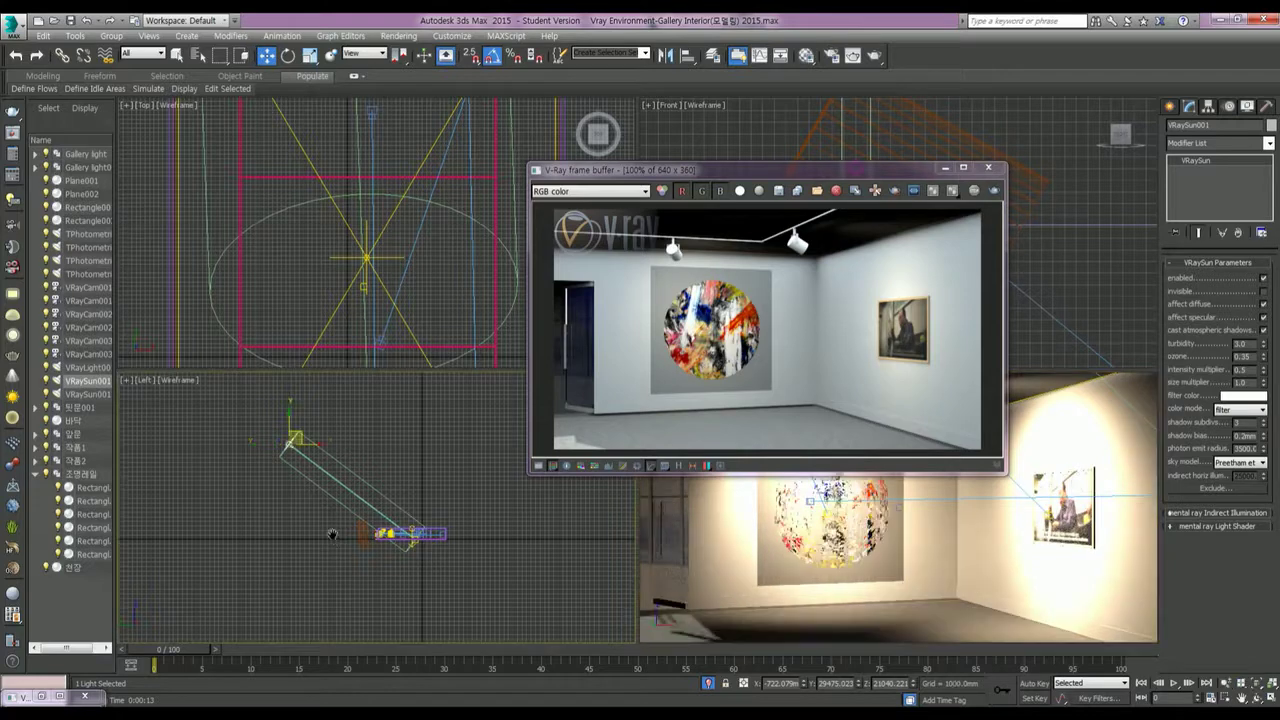
{"action": "left_click", "coordinate": [899, 507]}
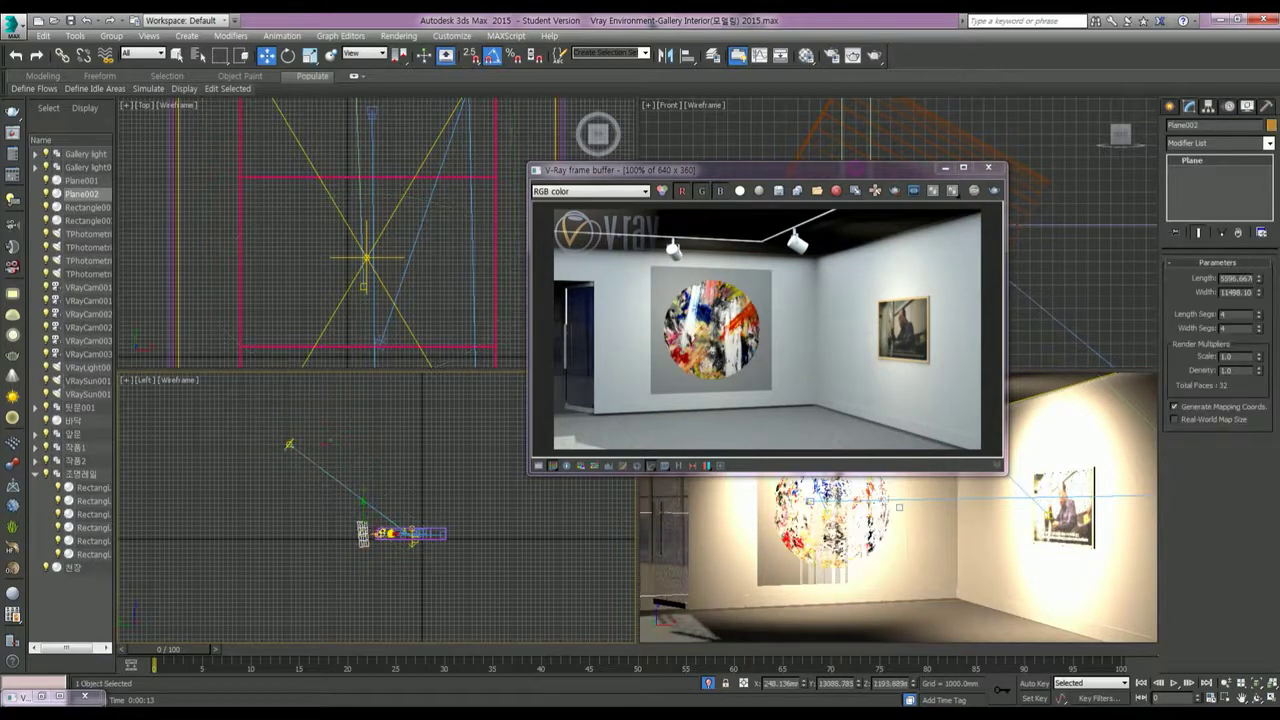
Step: Move Plane002 behind the glass door in the Left view, test-rendering before and after
{"action": "mouse_move", "coordinate": [899, 507]}
{"action": "left_mouse_down"}
{"action": "mouse_move", "coordinate": [846, 507]}
{"action": "mouse_move", "coordinate": [900, 507]}
{"action": "left_mouse_up"}
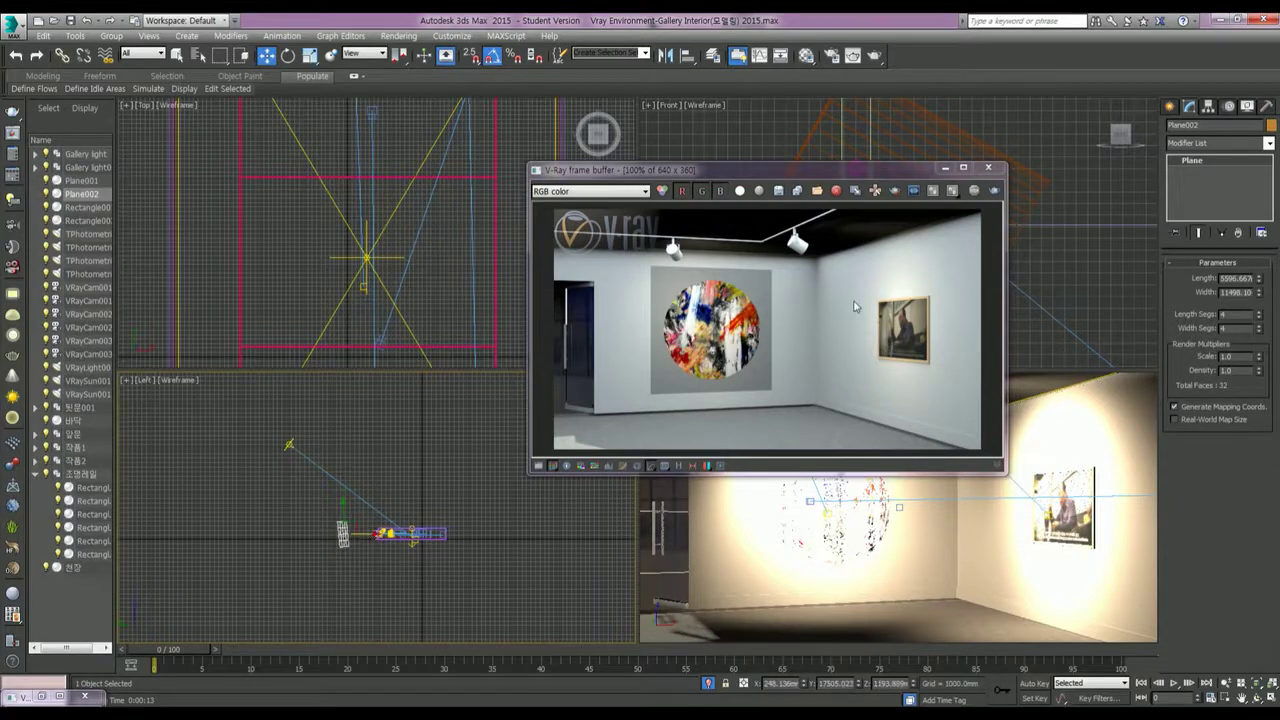
{"action": "left_click", "coordinate": [994, 190]}
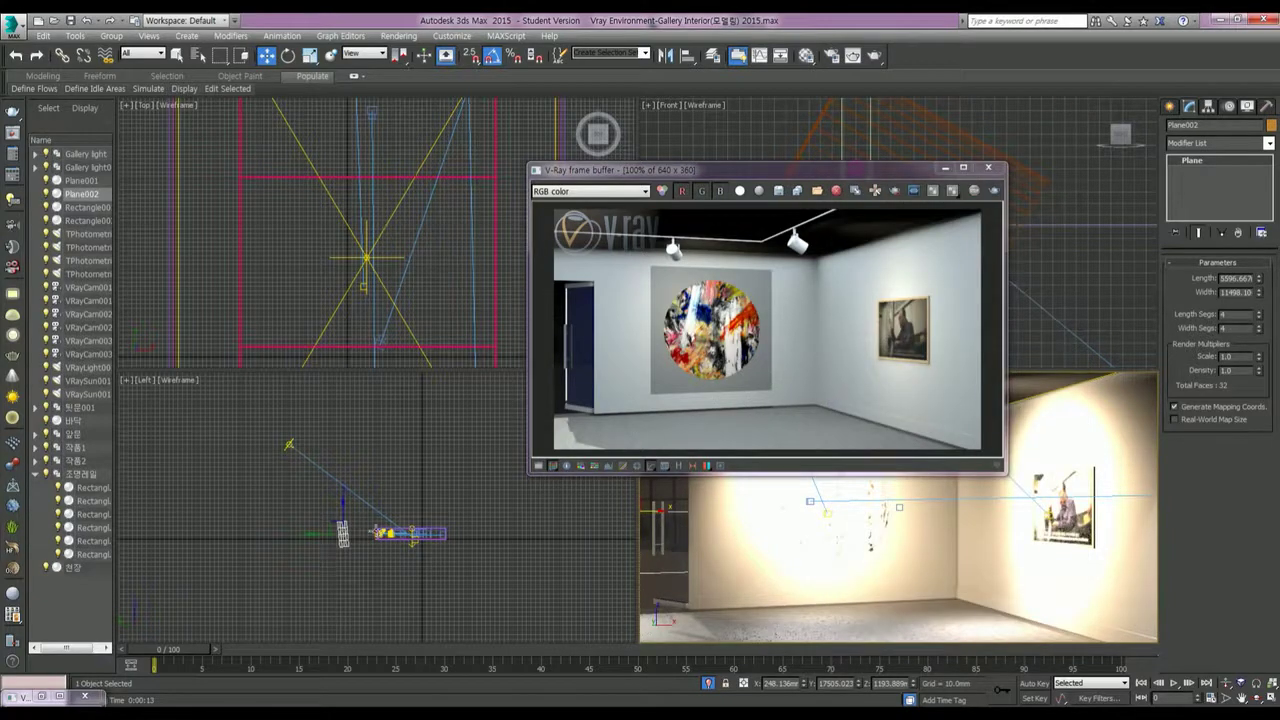
{"action": "left_click_drag", "start_coordinate": [343, 533], "coordinate": [367, 533]}
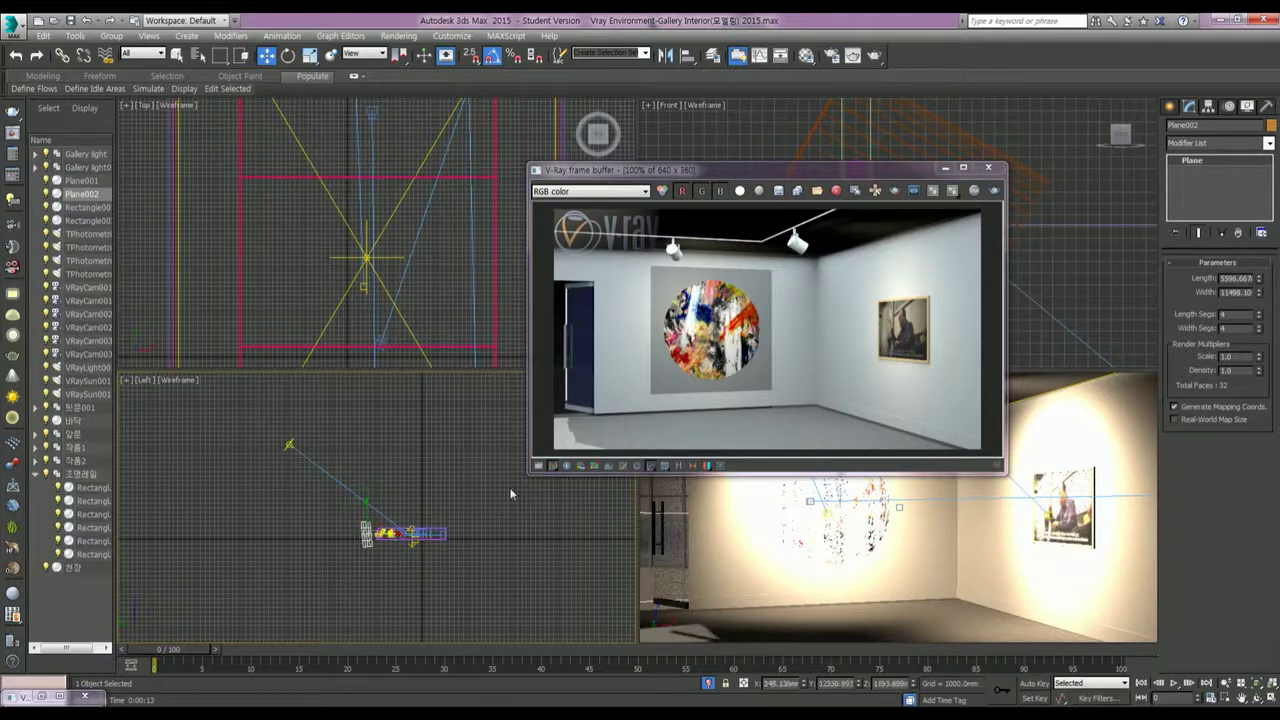
{"action": "scroll", "coordinate": [410, 536], "scroll_direction": "up", "scroll_amount": 3}
{"action": "scroll", "coordinate": [405, 536], "scroll_direction": "up", "scroll_amount": 3}
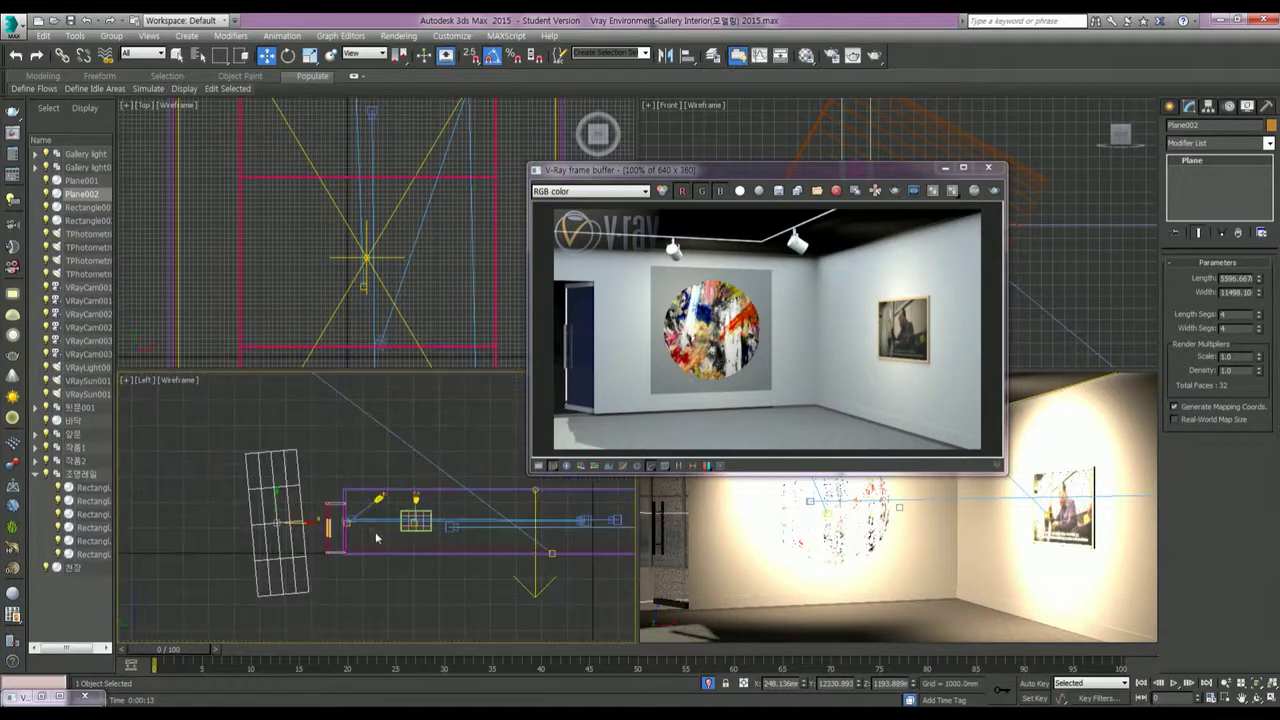
{"action": "scroll", "coordinate": [400, 536], "scroll_direction": "up", "scroll_amount": 3}
{"action": "left_click_drag", "start_coordinate": [272, 521], "coordinate": [331, 521]}
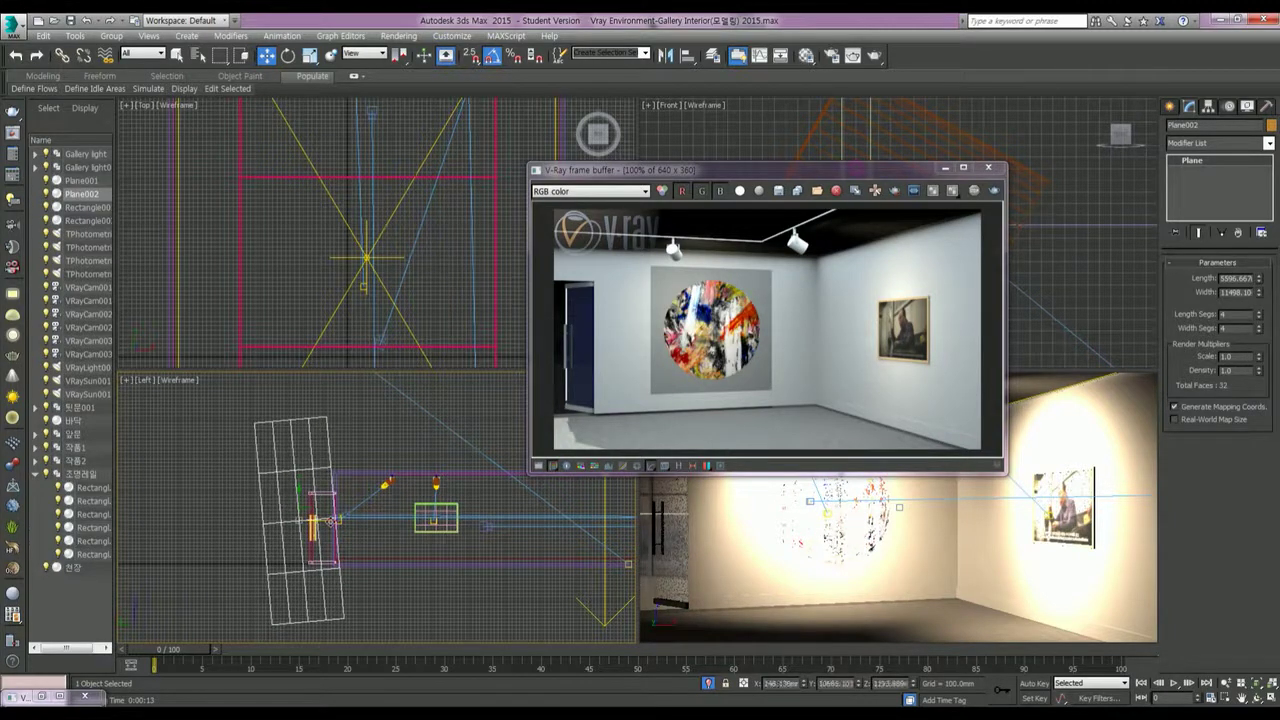
{"action": "left_click", "coordinate": [940, 224]}
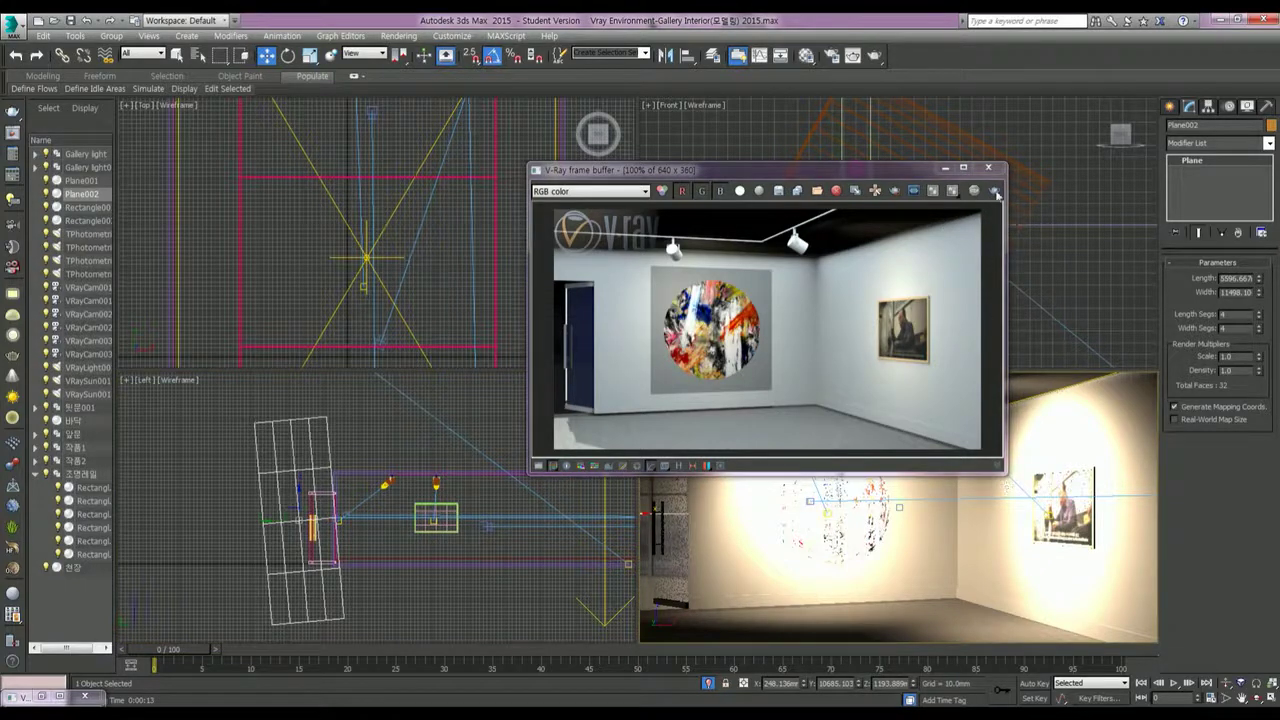
{"action": "left_click", "coordinate": [996, 193]}
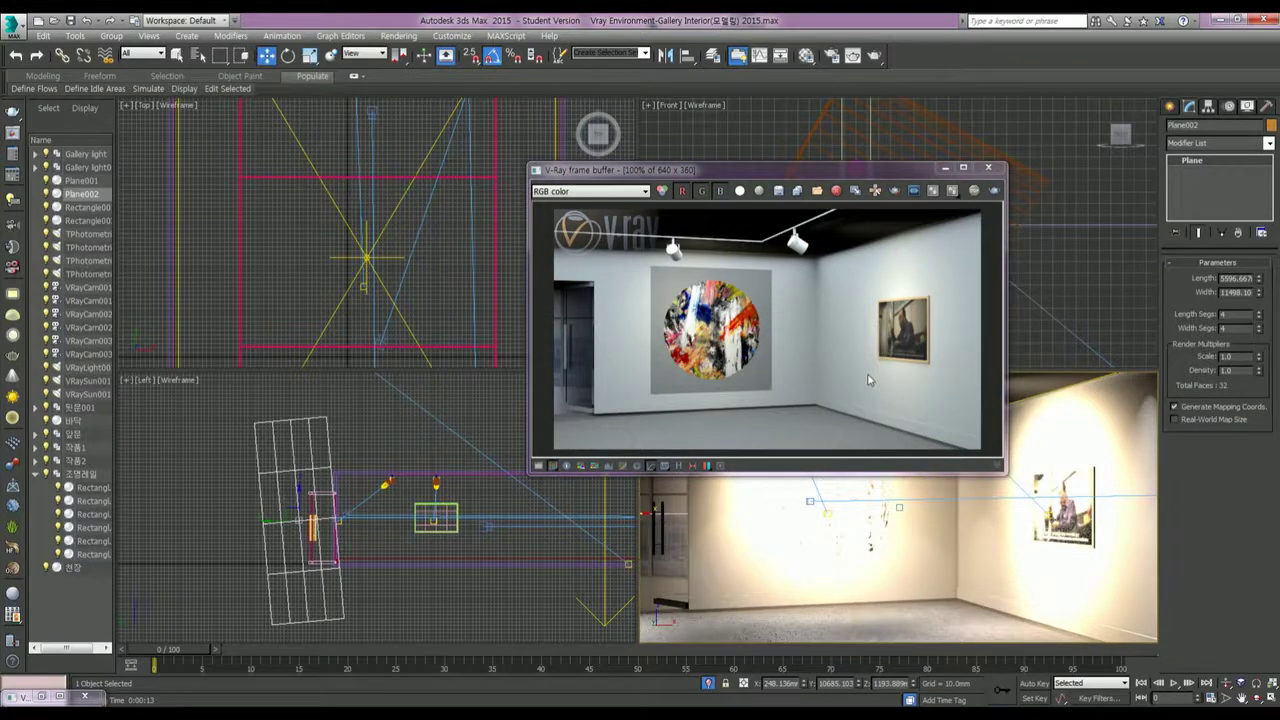
Step: Read the colour values of two wall pixels in the render
{"action": "right_click", "coordinate": [868, 380]}
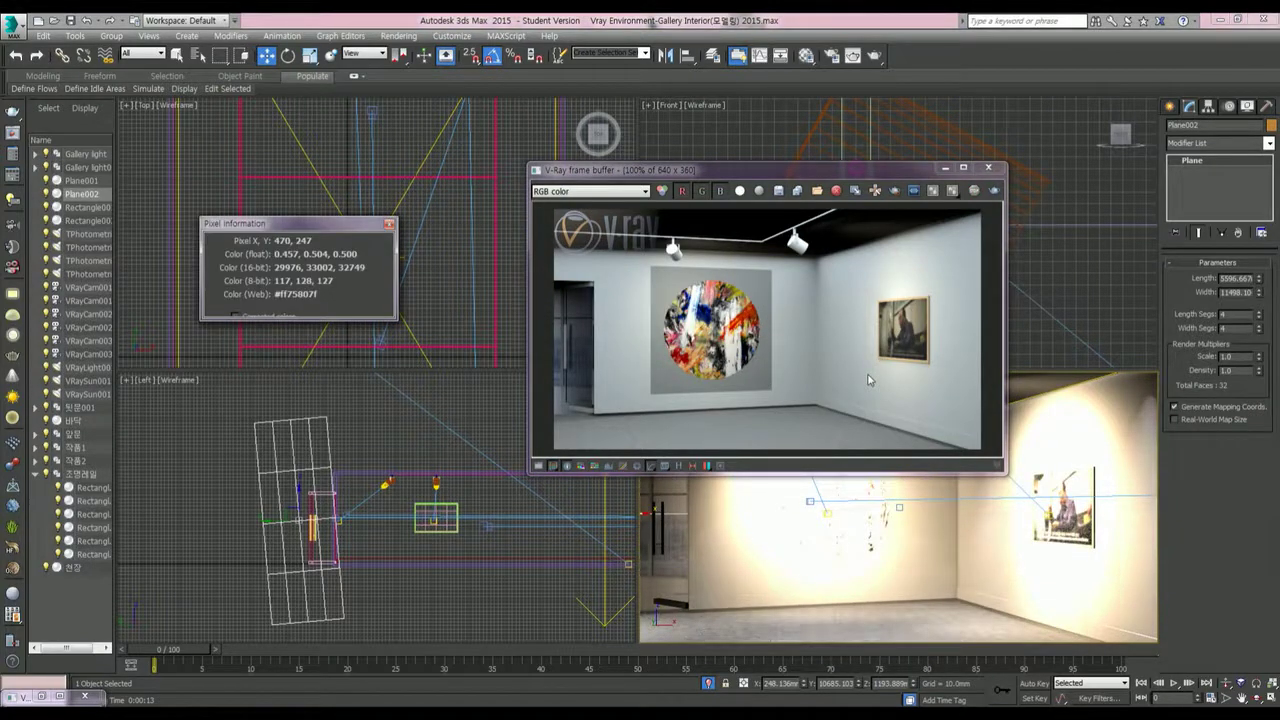
{"action": "left_click", "coordinate": [436, 313]}
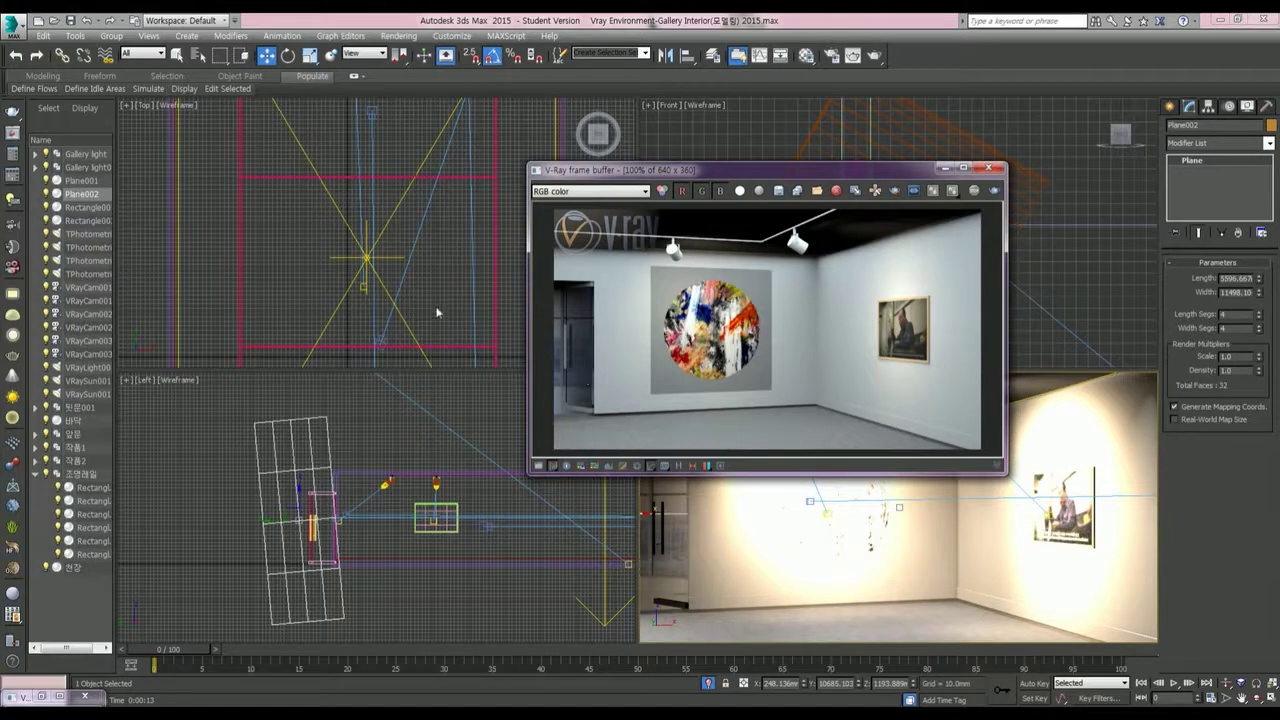
{"action": "right_click", "coordinate": [869, 377]}
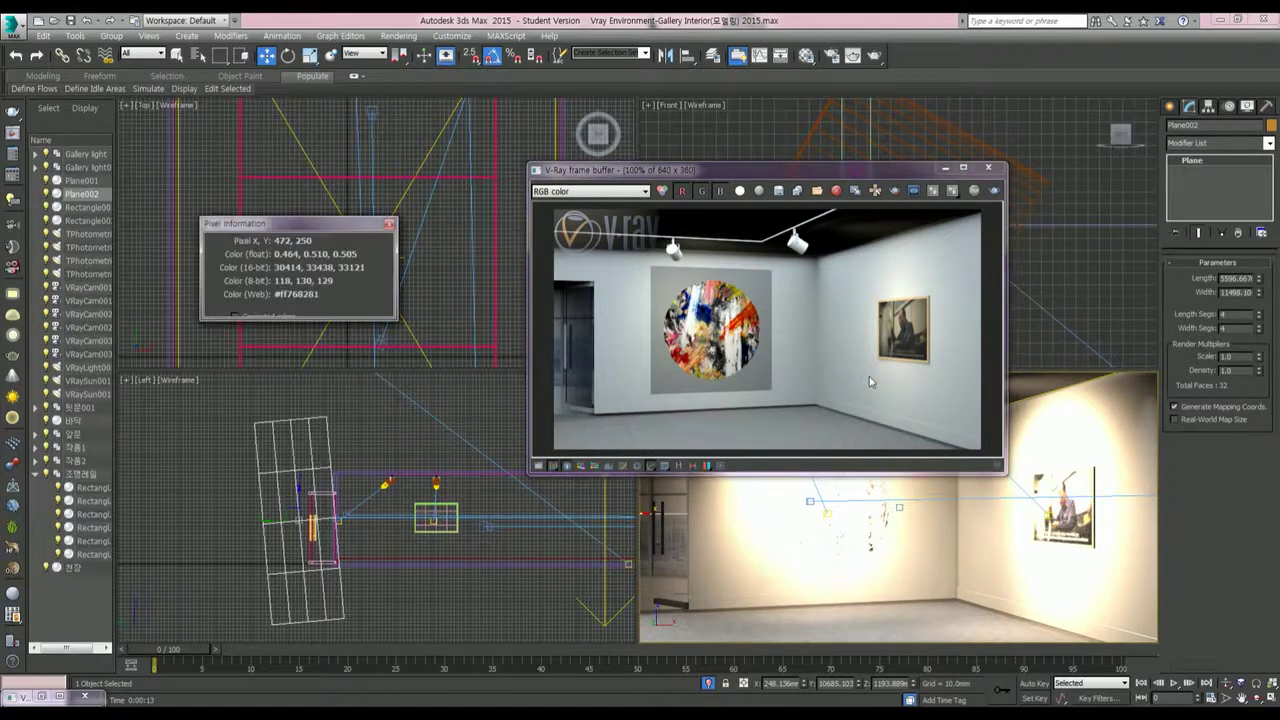
{"action": "left_click", "coordinate": [378, 340]}
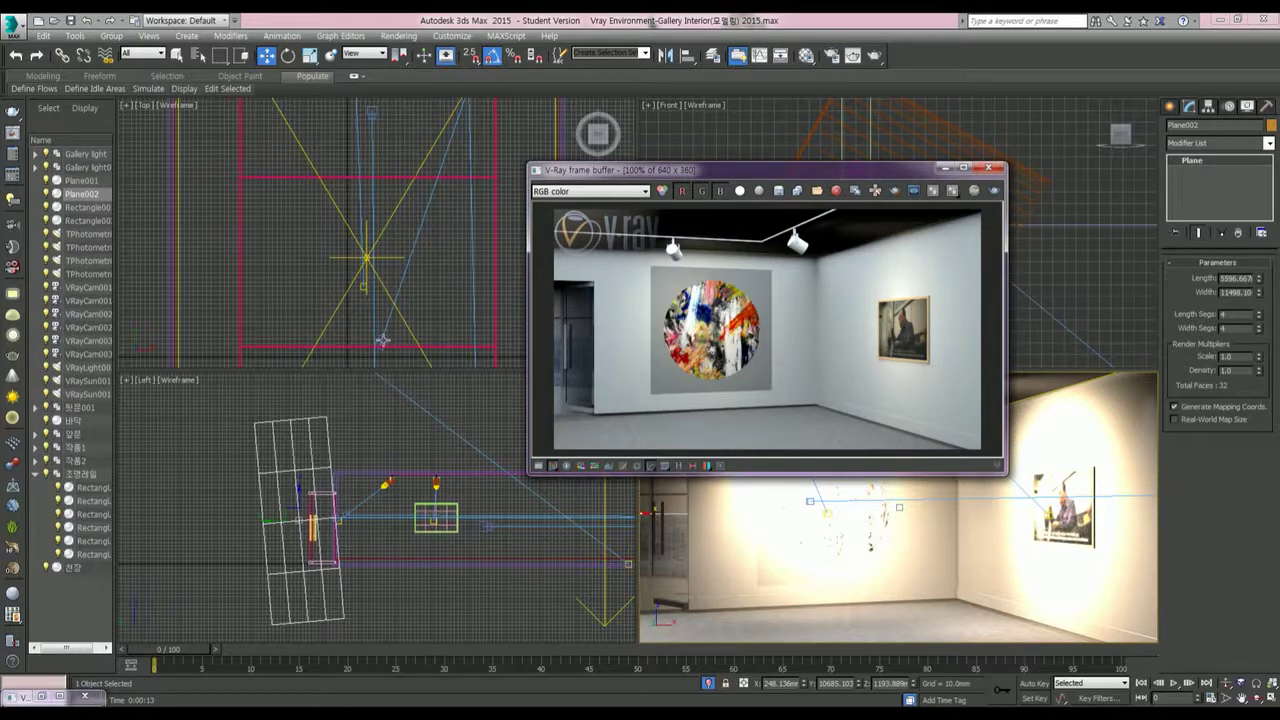
Step: Set VRayCam002's custom white balance to RGB 118, 130, 129, re-render, and select VRayLight001
{"action": "left_click", "coordinate": [382, 341]}
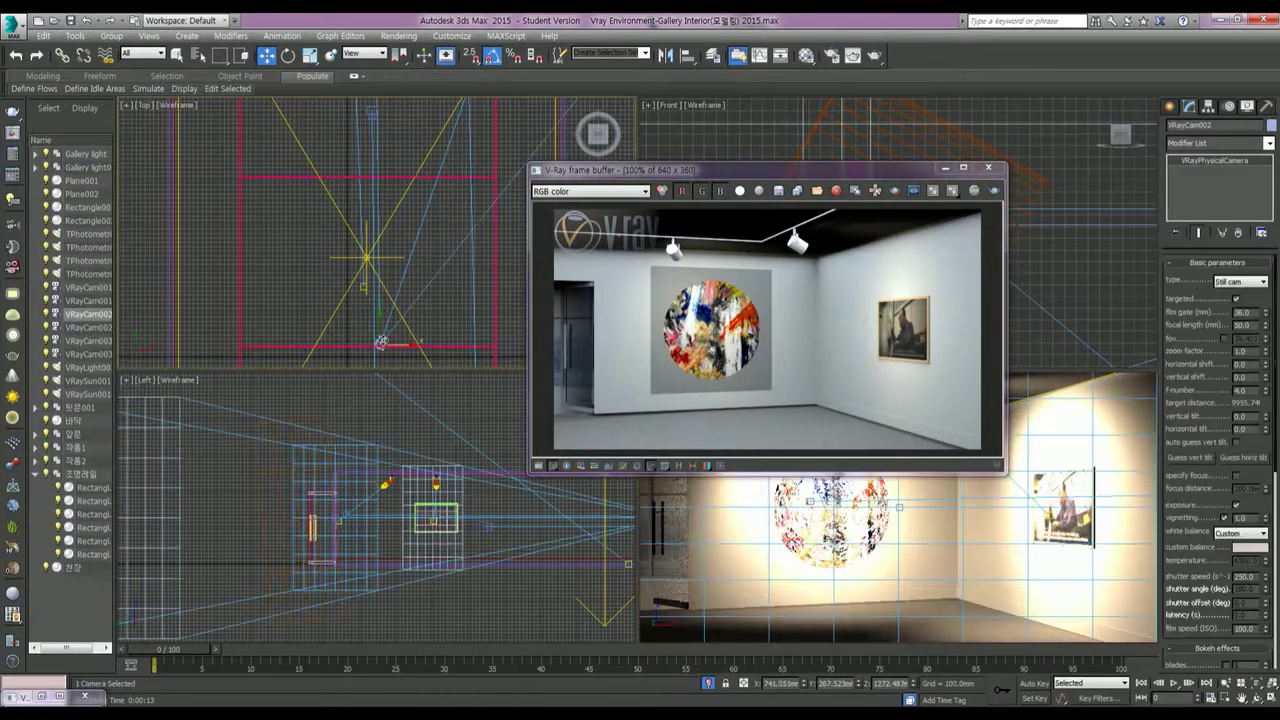
{"action": "left_click", "coordinate": [1247, 549]}
{"action": "key", "text": "Tab"}
{"action": "key", "text": "Tab"}
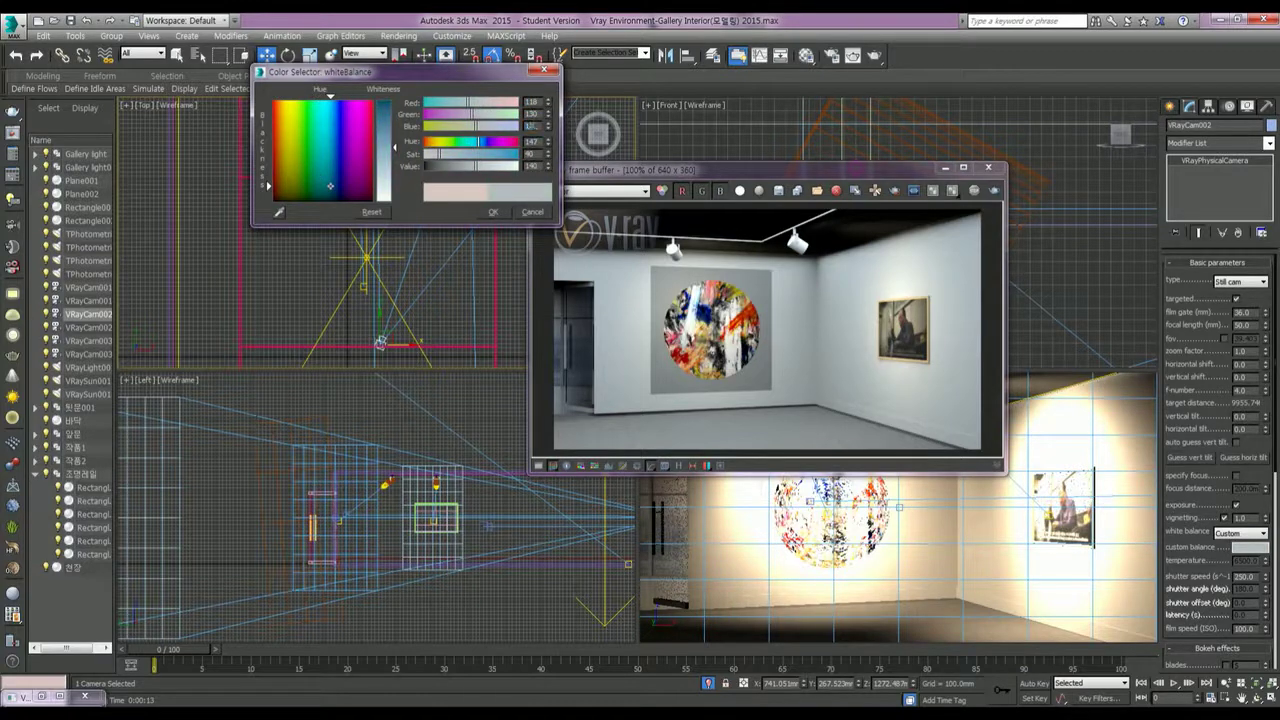
{"action": "type", "text": "9"}
{"action": "key", "text": "Return"}
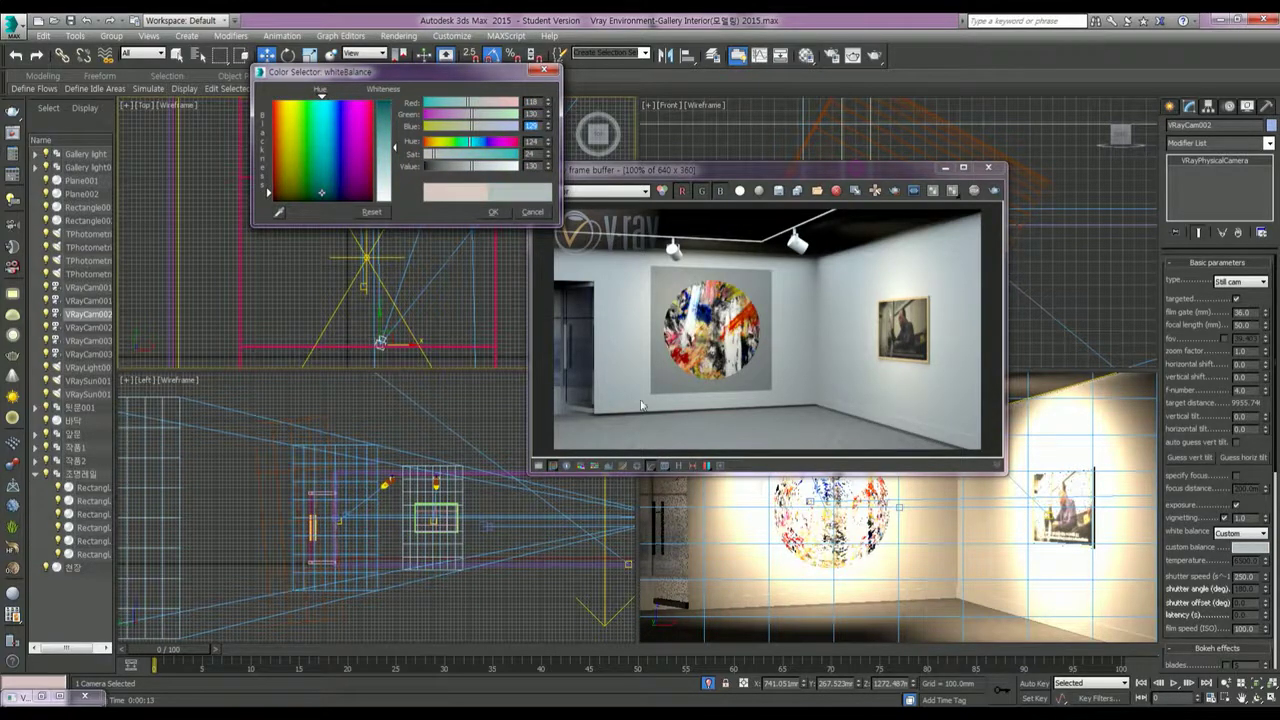
{"action": "left_click", "coordinate": [503, 215]}
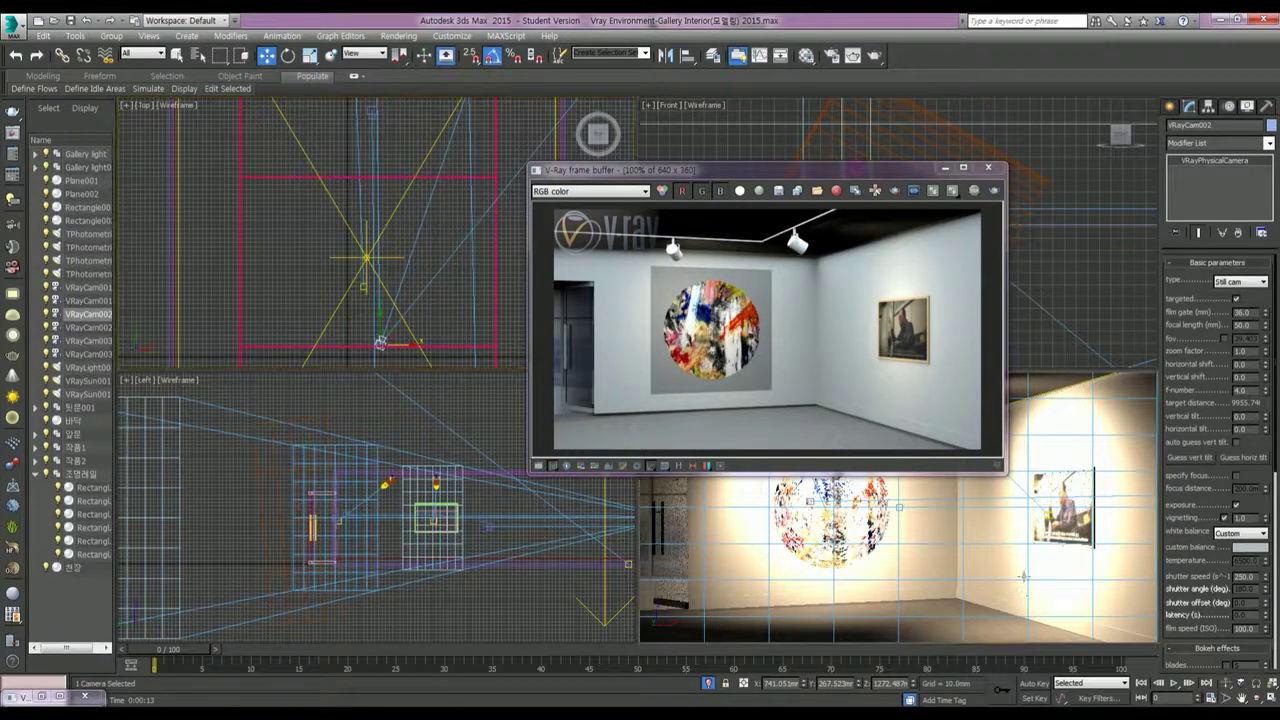
{"action": "left_click", "coordinate": [994, 190]}
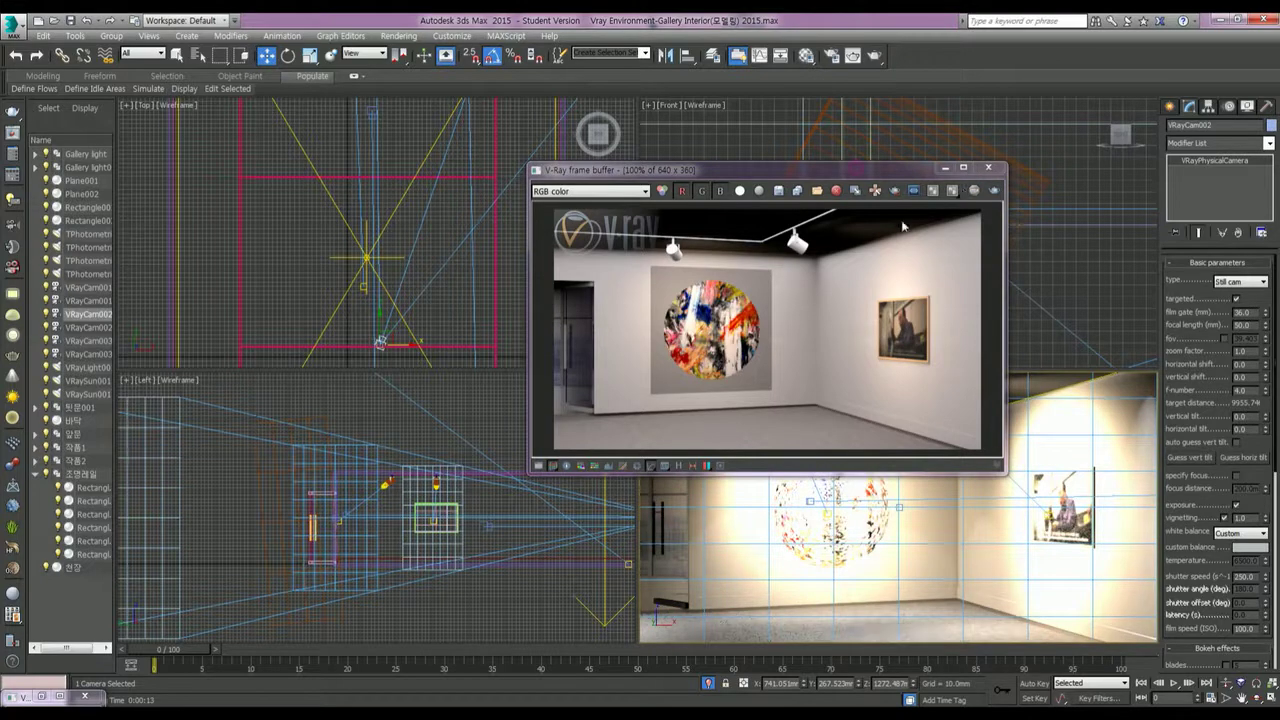
{"action": "left_click", "coordinate": [392, 212]}
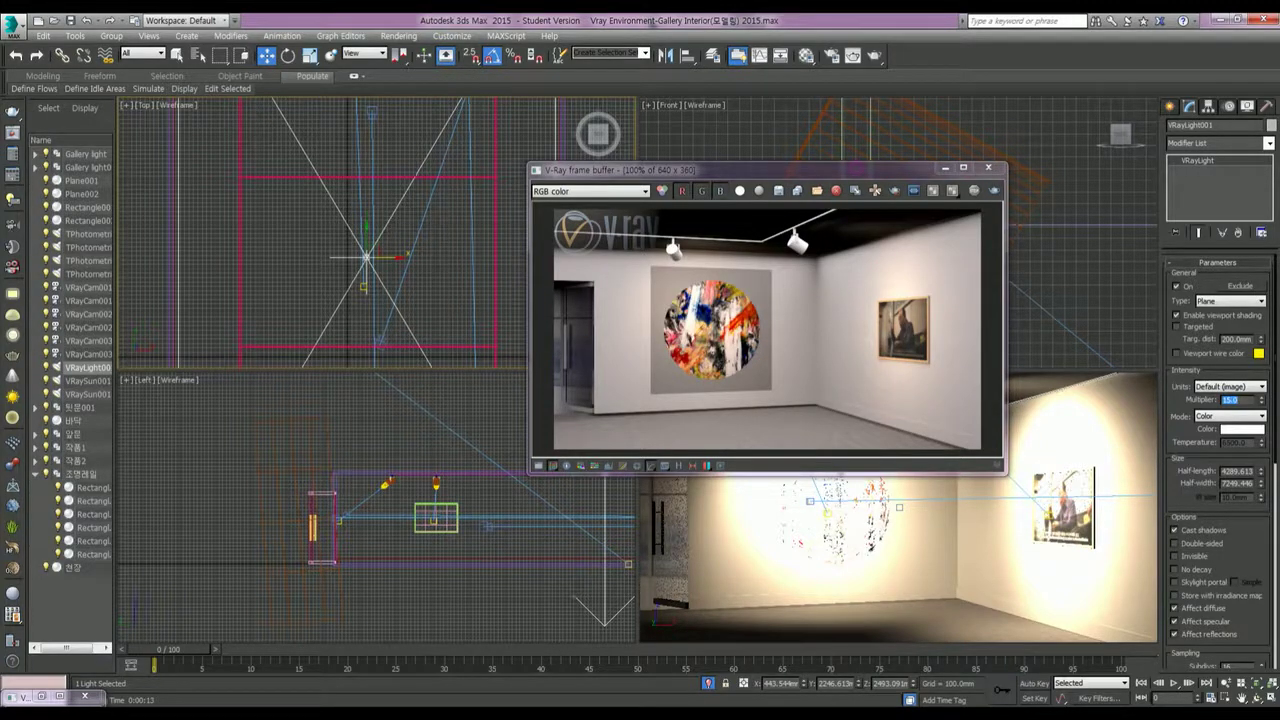
Step: Activate the camera viewport and re-render to show the plane-lit ceiling
{"action": "middle_click", "coordinate": [1066, 437]}
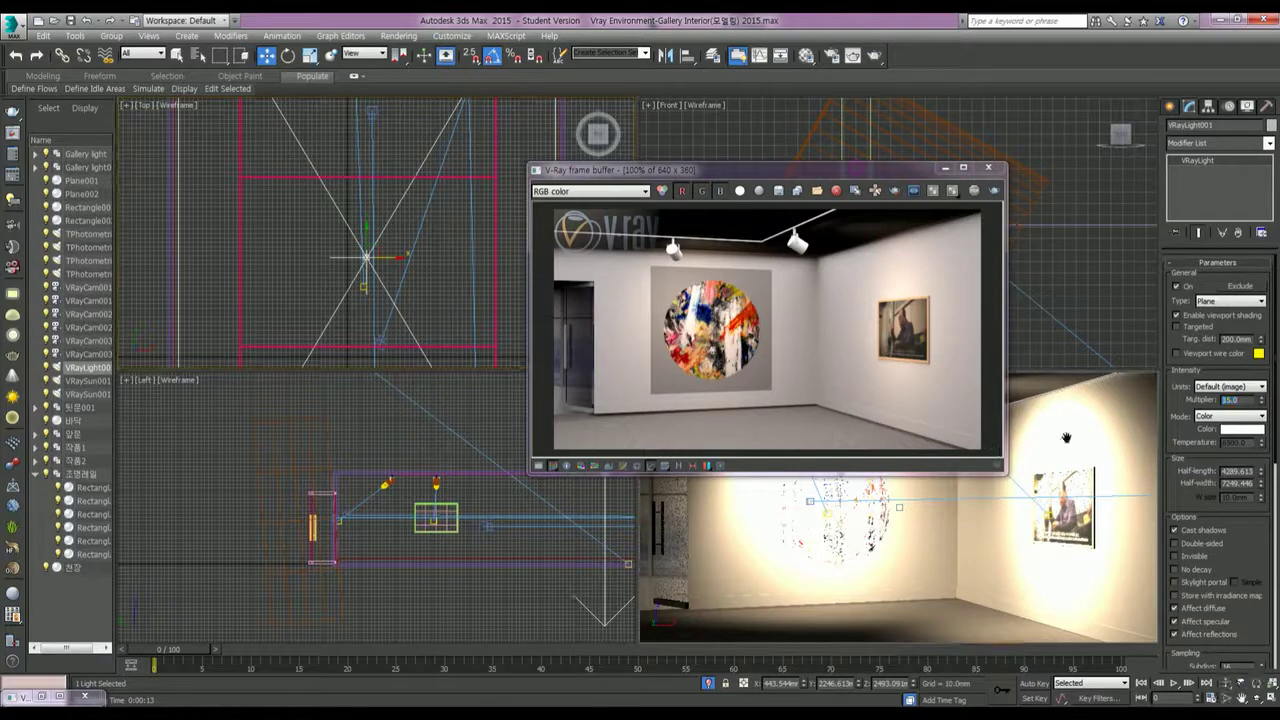
{"action": "left_click", "coordinate": [995, 190]}
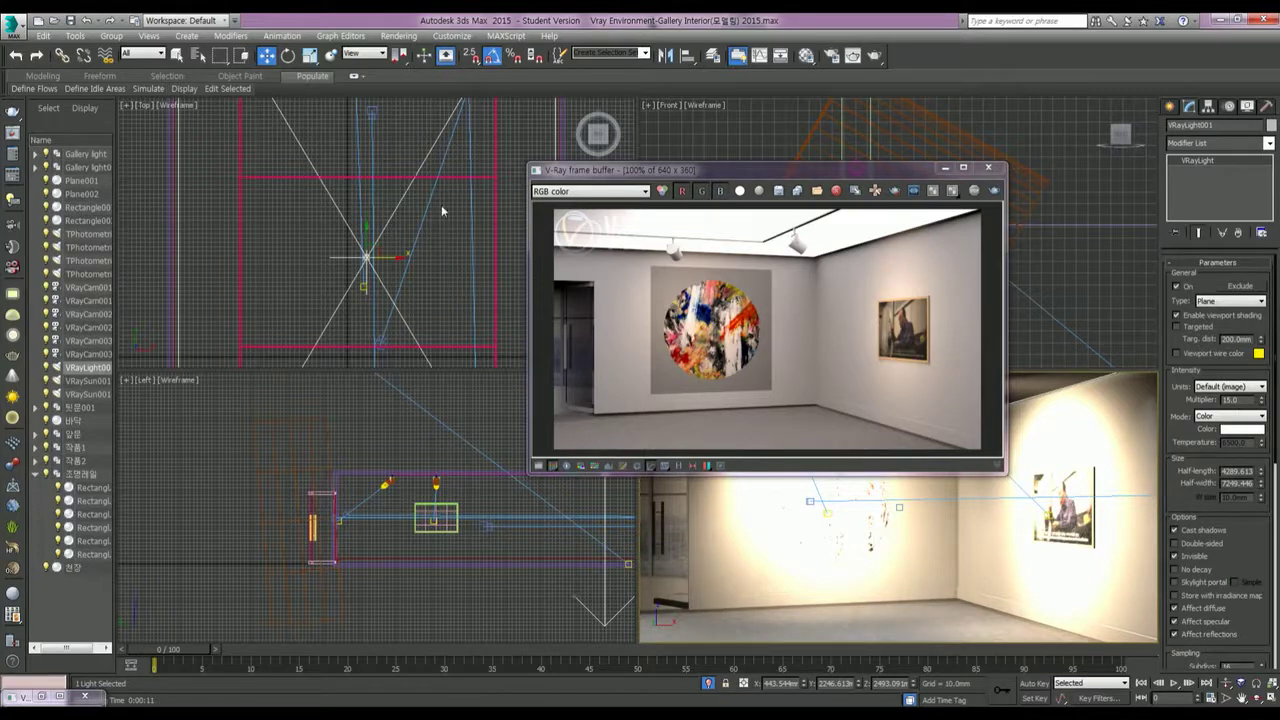
Step: Dim TPhotometricLight002 and TPhotometricLight001 to 5000% each, then re-render the gallery
{"action": "scroll", "coordinate": [450, 190], "scroll_direction": "down", "scroll_amount": 3}
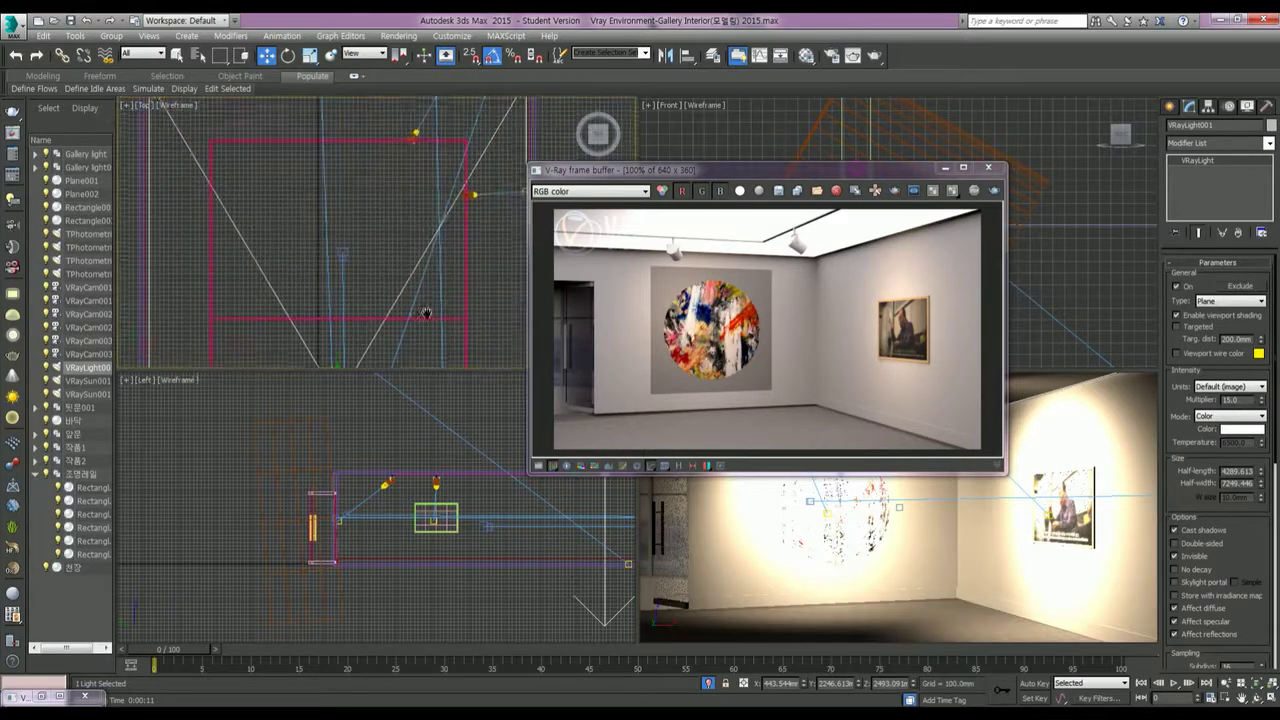
{"action": "left_click", "coordinate": [474, 198]}
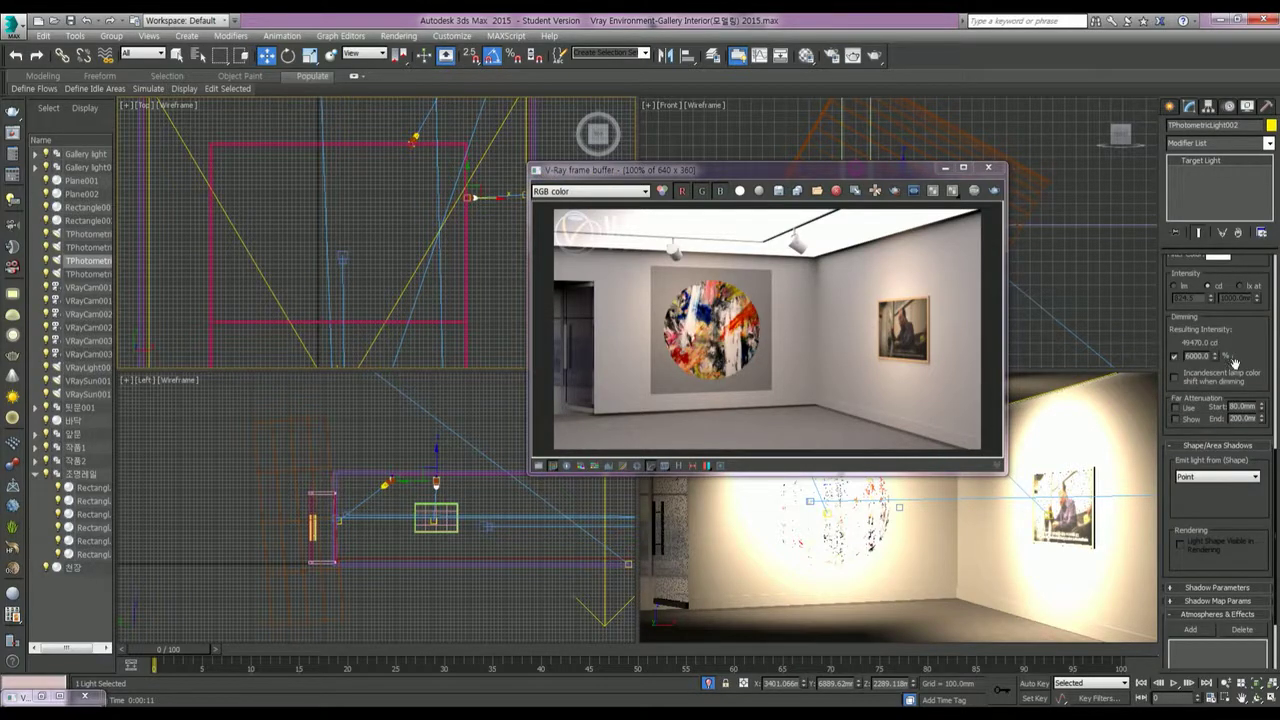
{"action": "double_click", "coordinate": [1197, 356]}
{"action": "type", "text": "5"}
{"action": "key", "text": "Return"}
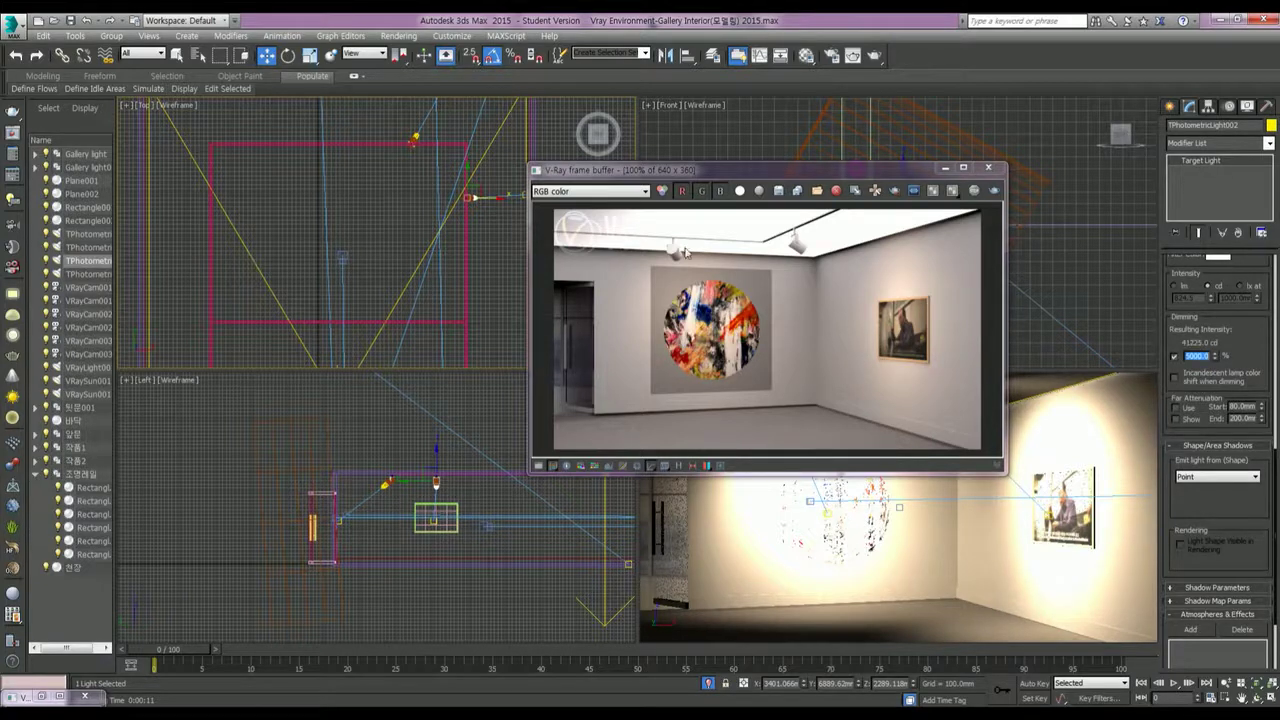
{"action": "left_click", "coordinate": [414, 134]}
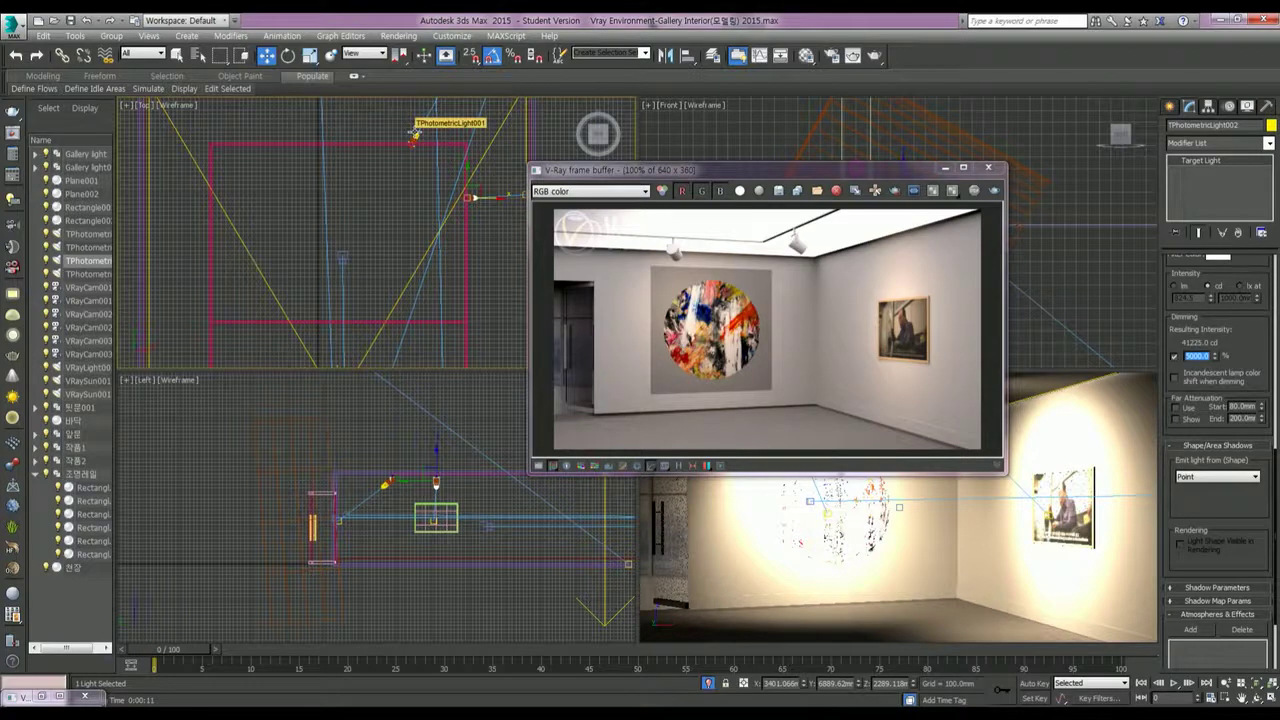
{"action": "double_click", "coordinate": [1196, 355]}
{"action": "type", "text": "6"}
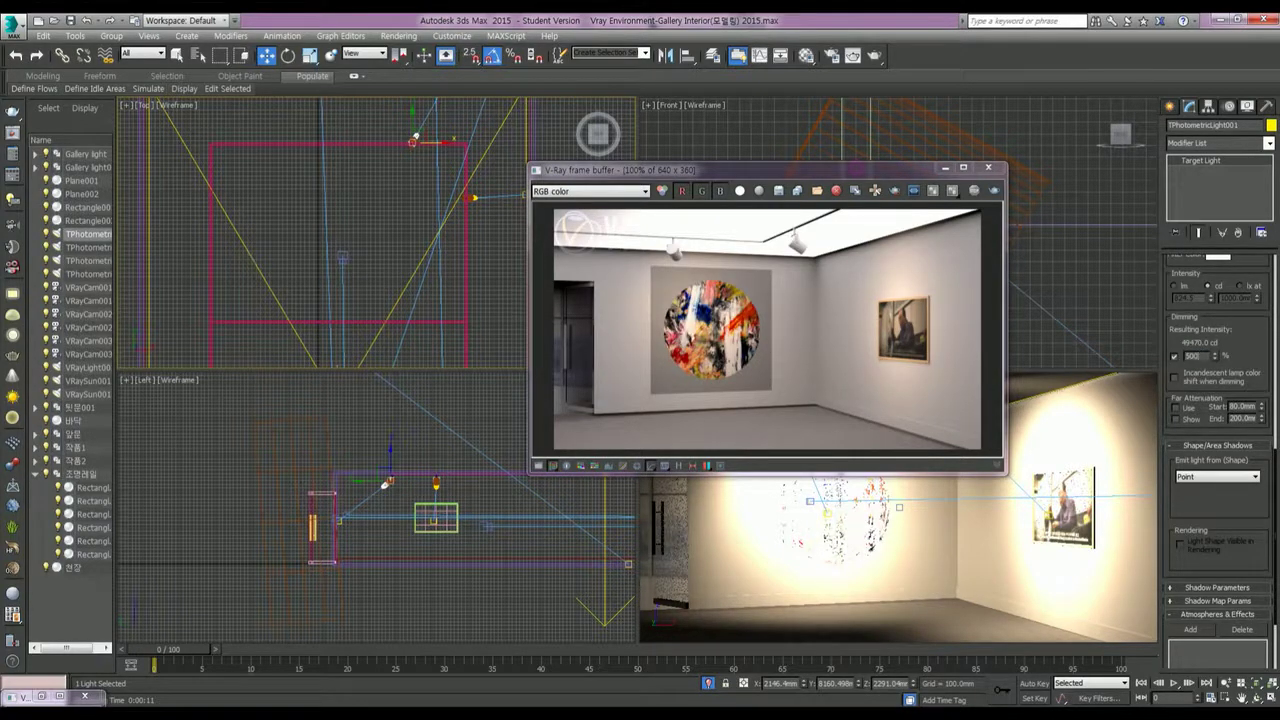
{"action": "key", "text": "Return"}
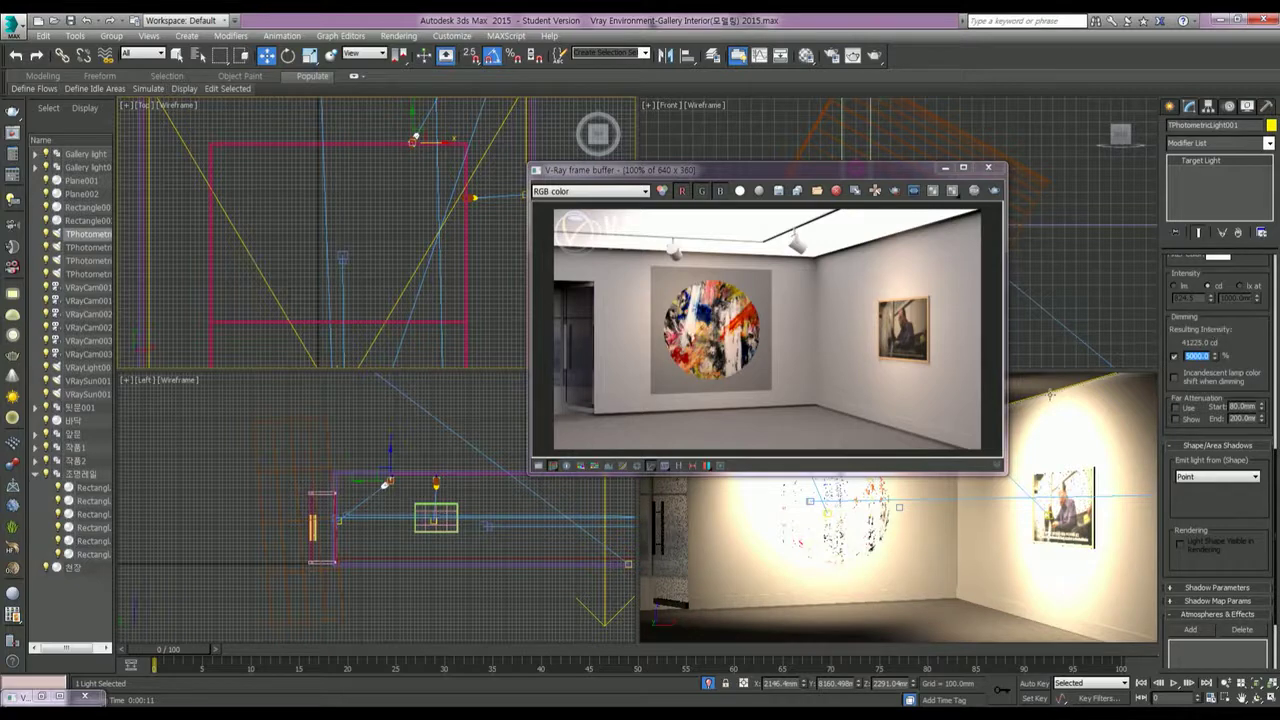
{"action": "mouse_move", "coordinate": [1050, 393]}
{"action": "left_click", "coordinate": [992, 192]}
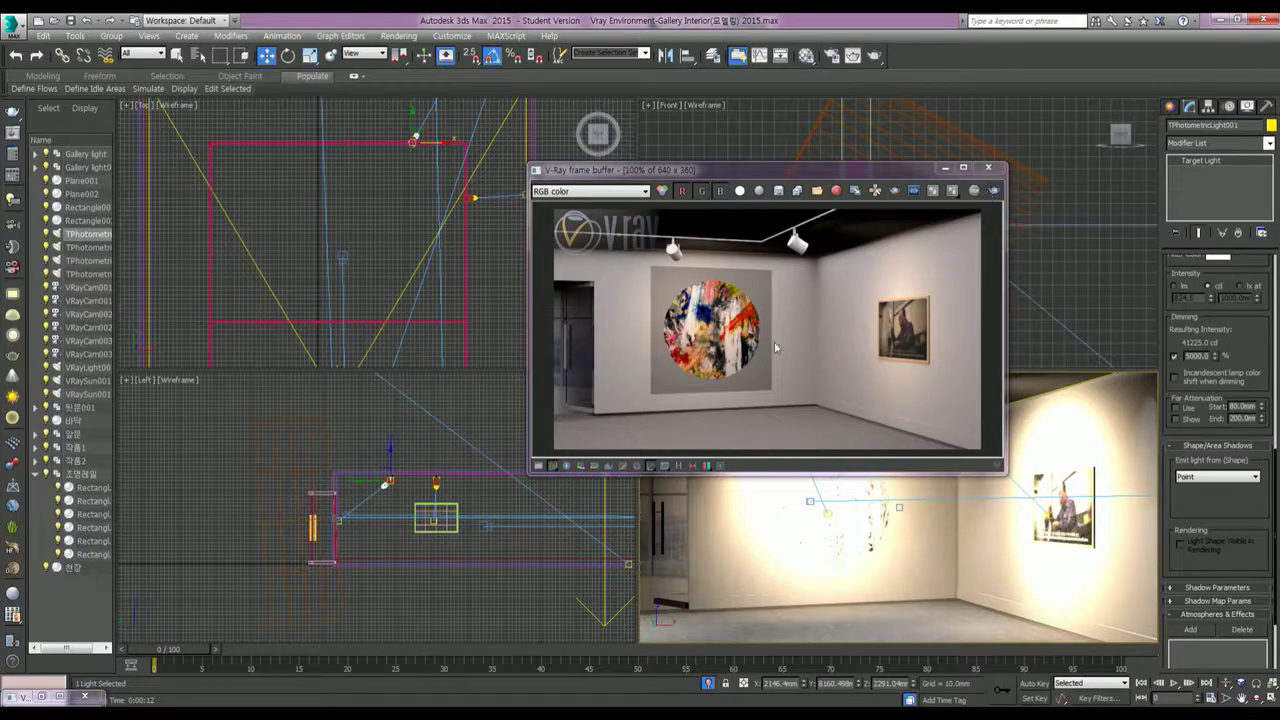
Step: Create a VRay Dome light in the Top view
{"action": "left_click", "coordinate": [945, 168]}
{"action": "left_click", "coordinate": [1170, 107]}
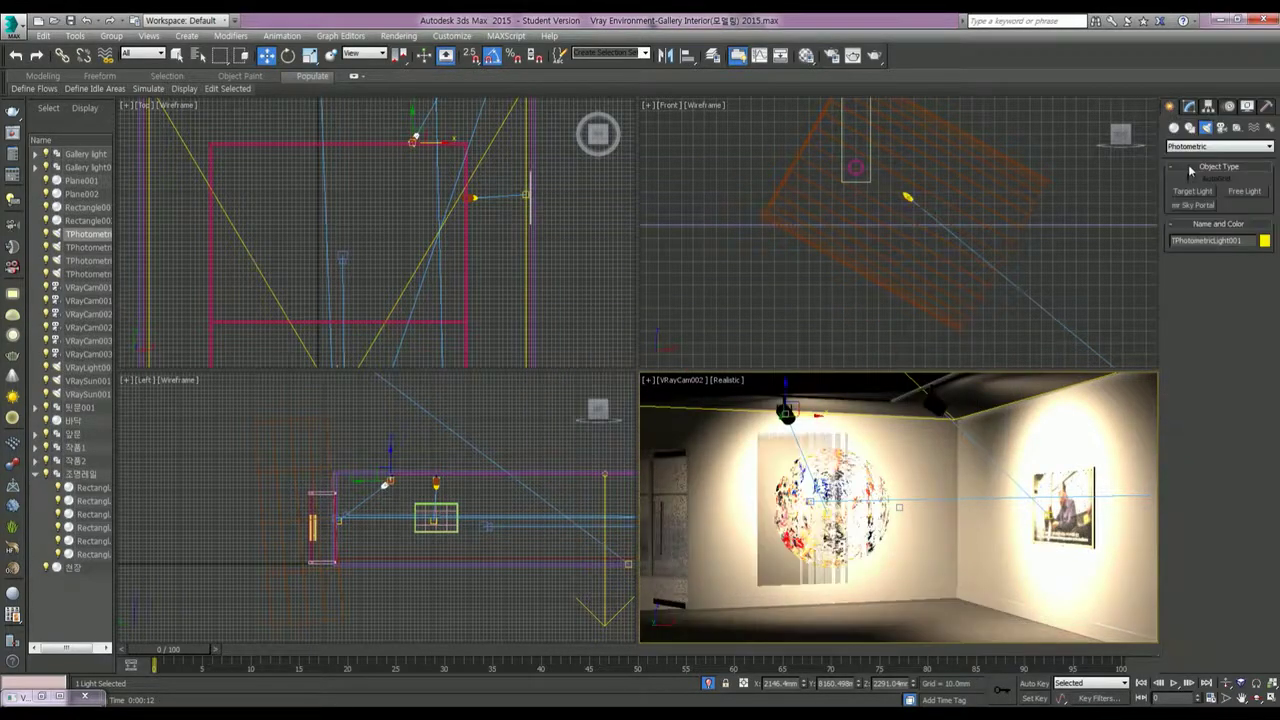
{"action": "left_click", "coordinate": [1202, 148]}
{"action": "left_click", "coordinate": [1185, 171]}
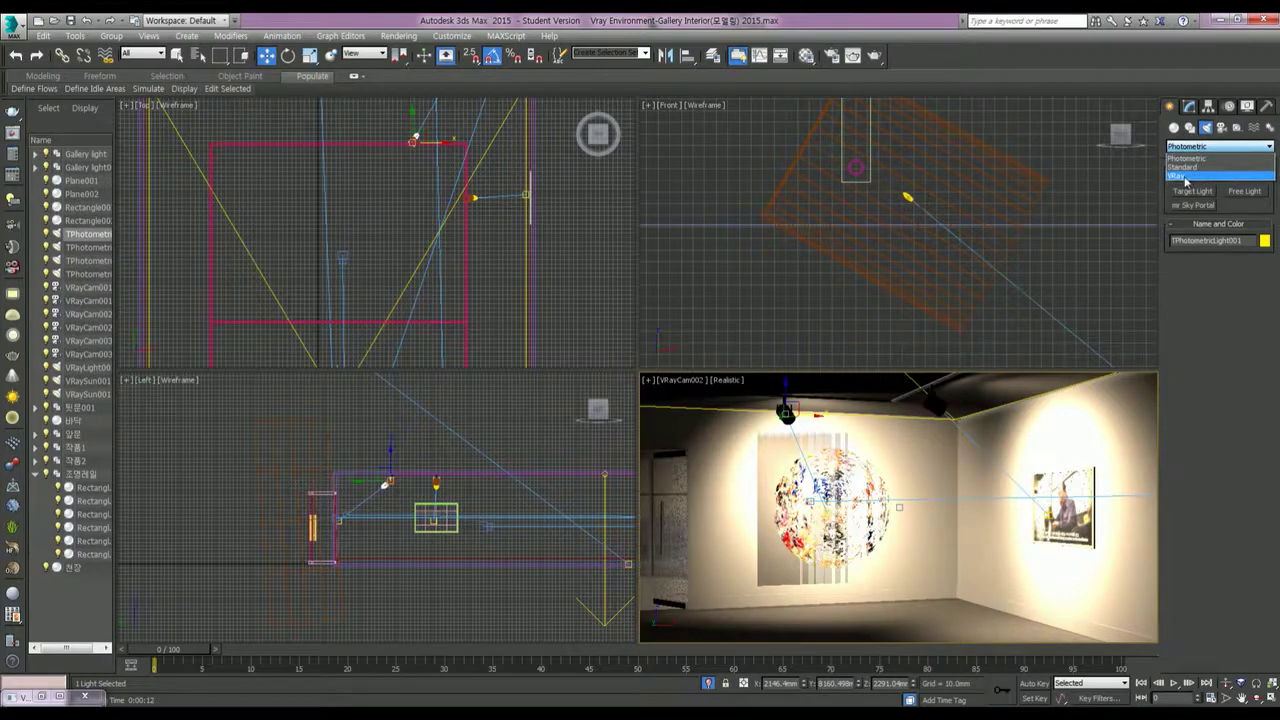
{"action": "left_click", "coordinate": [1192, 191]}
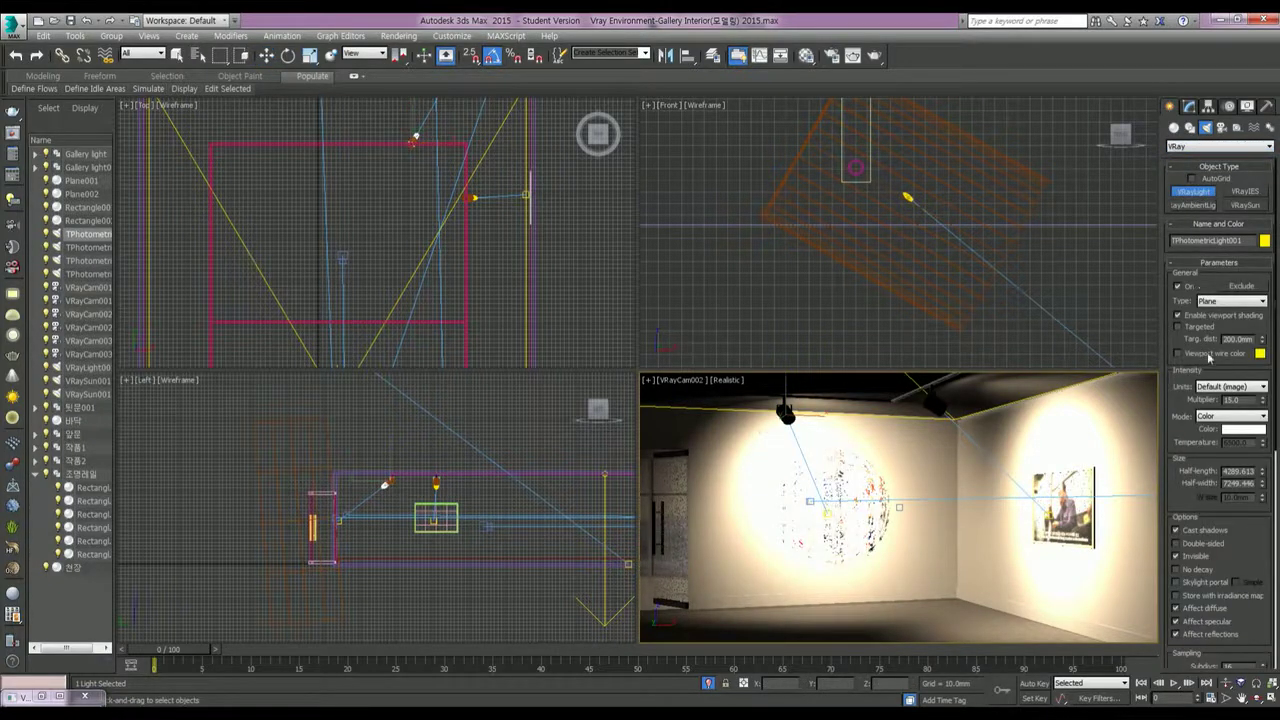
{"action": "left_click", "coordinate": [1217, 302]}
{"action": "left_click", "coordinate": [1215, 318]}
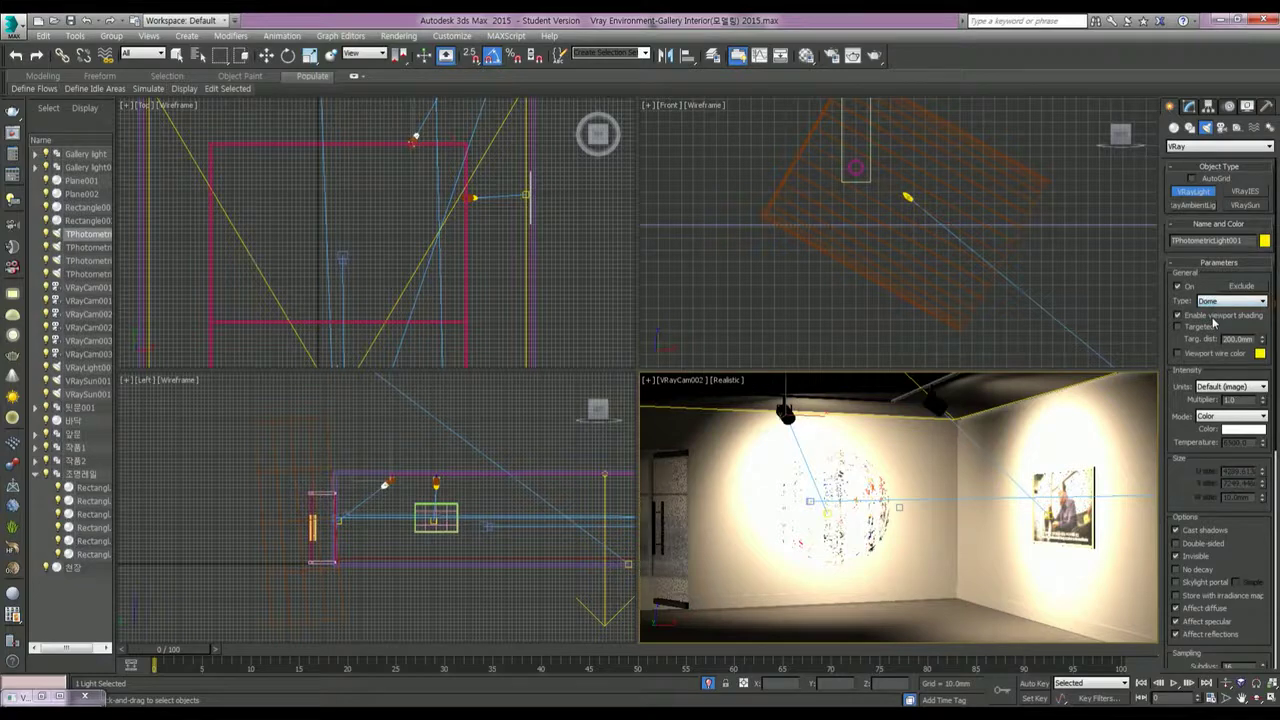
{"action": "left_click", "coordinate": [479, 143]}
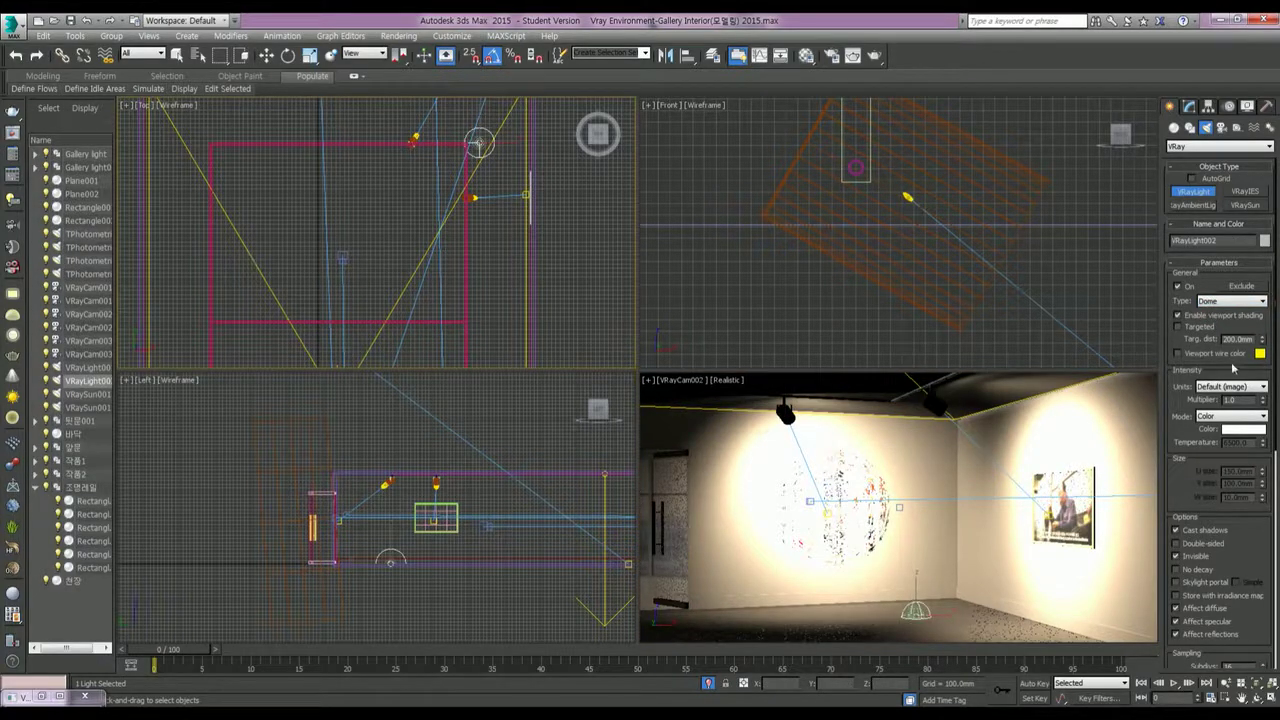
Step: Set the Dome light multiplier to 3.0 and render the scene
{"action": "double_click", "coordinate": [1229, 399]}
{"action": "type", "text": "3"}
{"action": "right_click", "coordinate": [877, 447]}
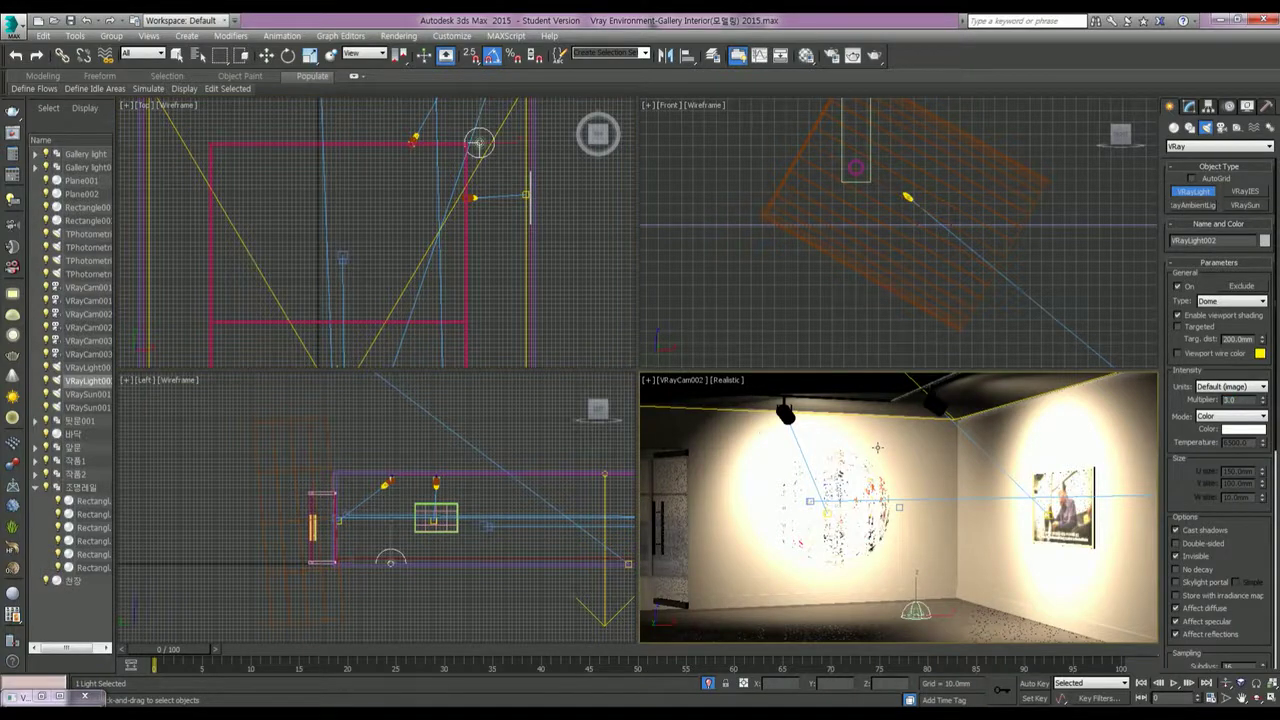
{"action": "key", "text": "shift+q"}
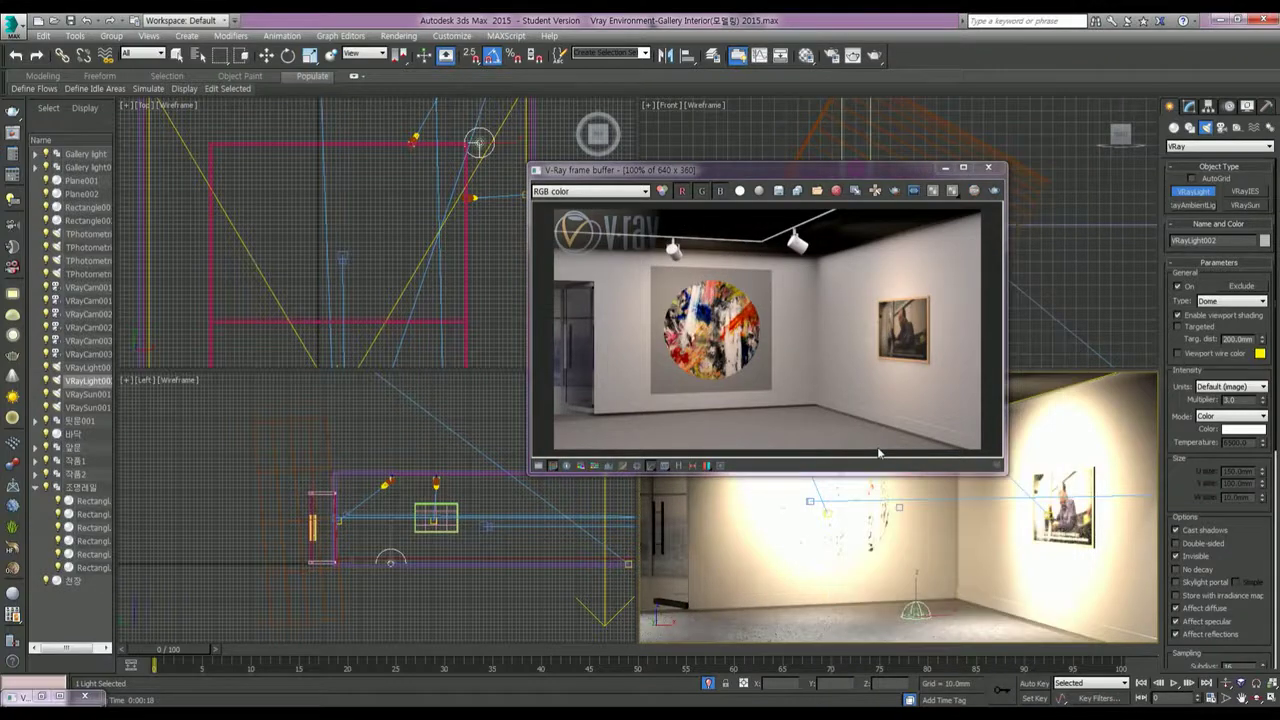
Step: Raise the Dome light multiplier to 6.0, re-render, and switch to the Move tool
{"action": "left_click_drag", "start_coordinate": [832, 175], "coordinate": [462, 152]}
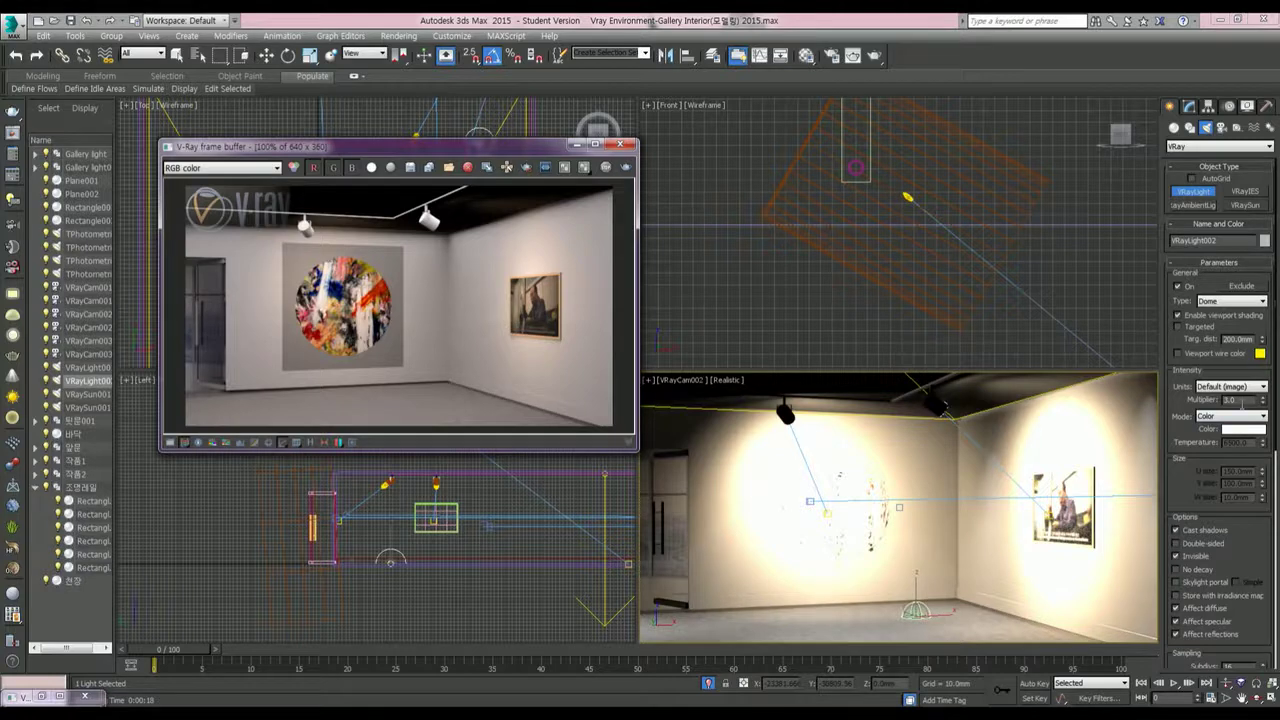
{"action": "double_click", "coordinate": [1230, 399]}
{"action": "type", "text": "6"}
{"action": "key", "text": "Tab"}
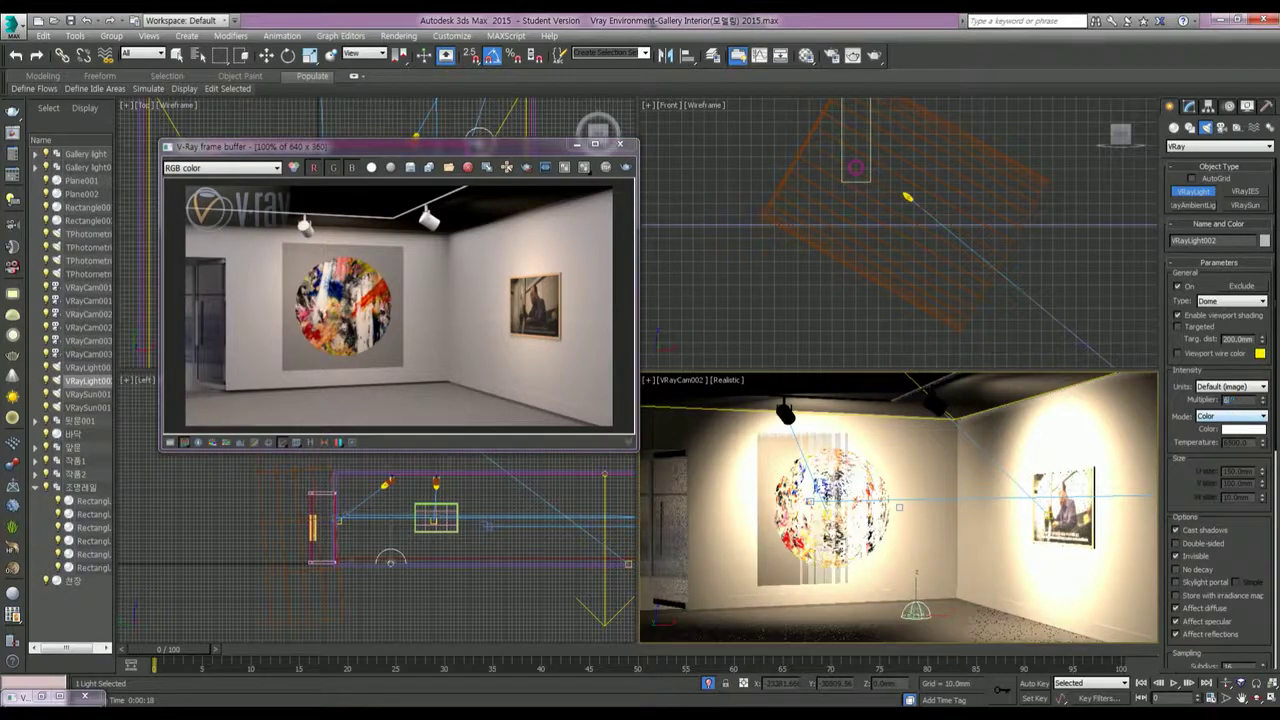
{"action": "left_click", "coordinate": [626, 167]}
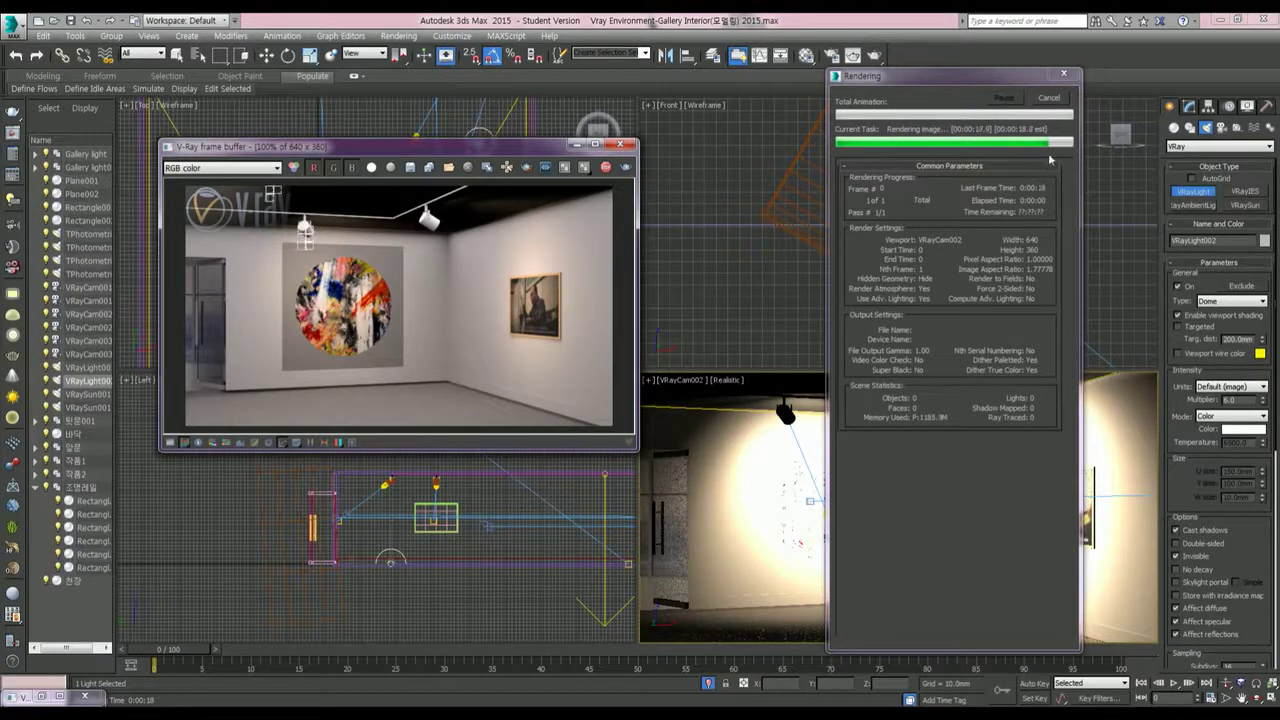
{"action": "key", "text": "ctrl+z"}
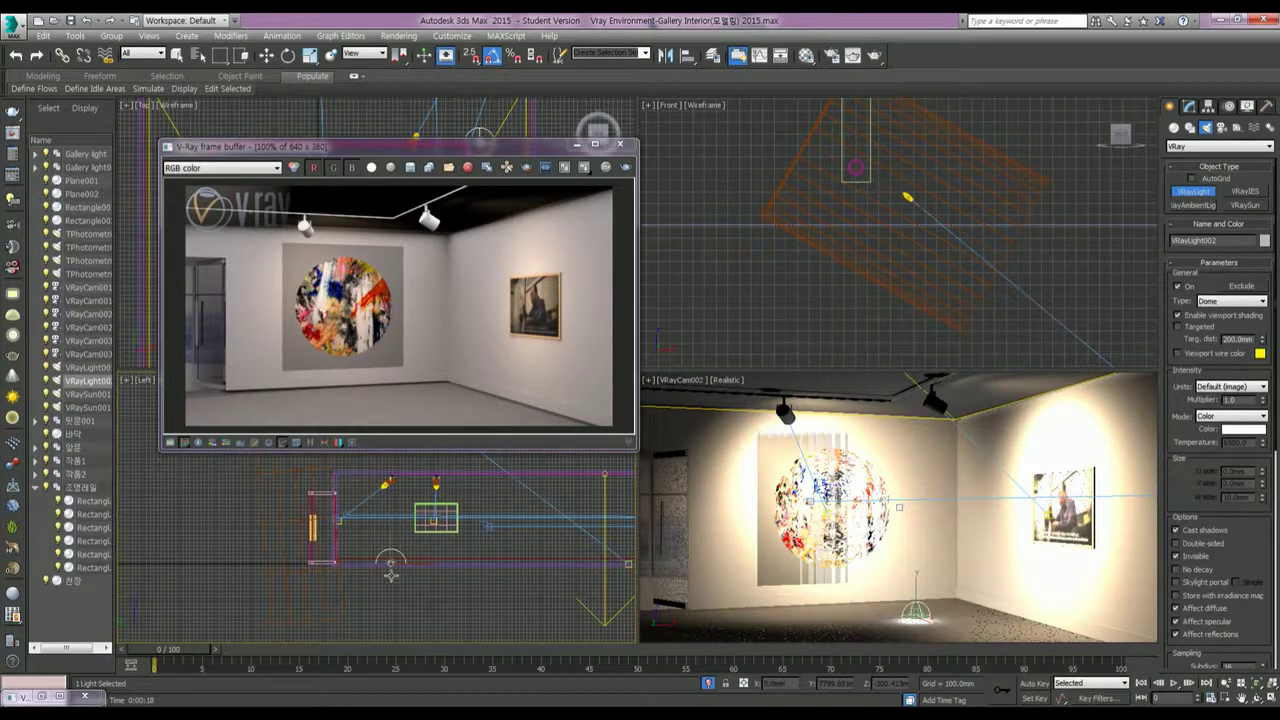
{"action": "key", "text": "w"}
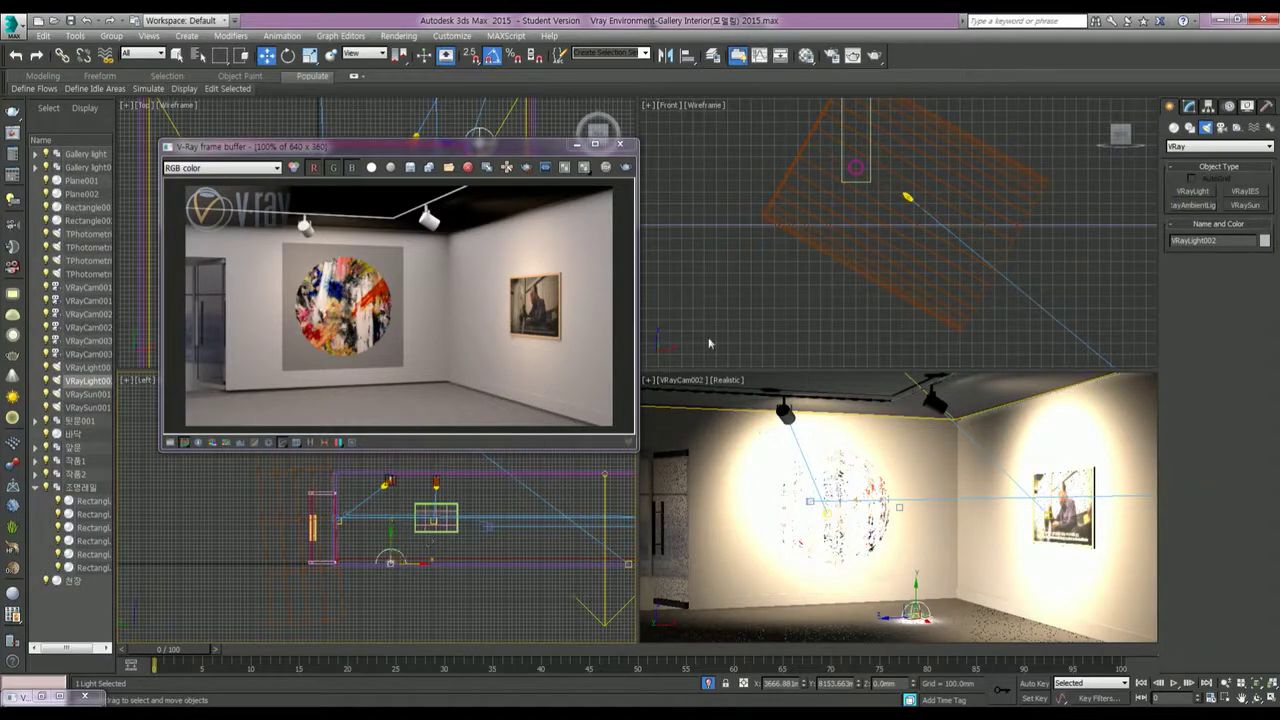
Step: Turn on the Invisible option in the VRayLight002 dome light's settings
{"action": "left_click", "coordinate": [1190, 107]}
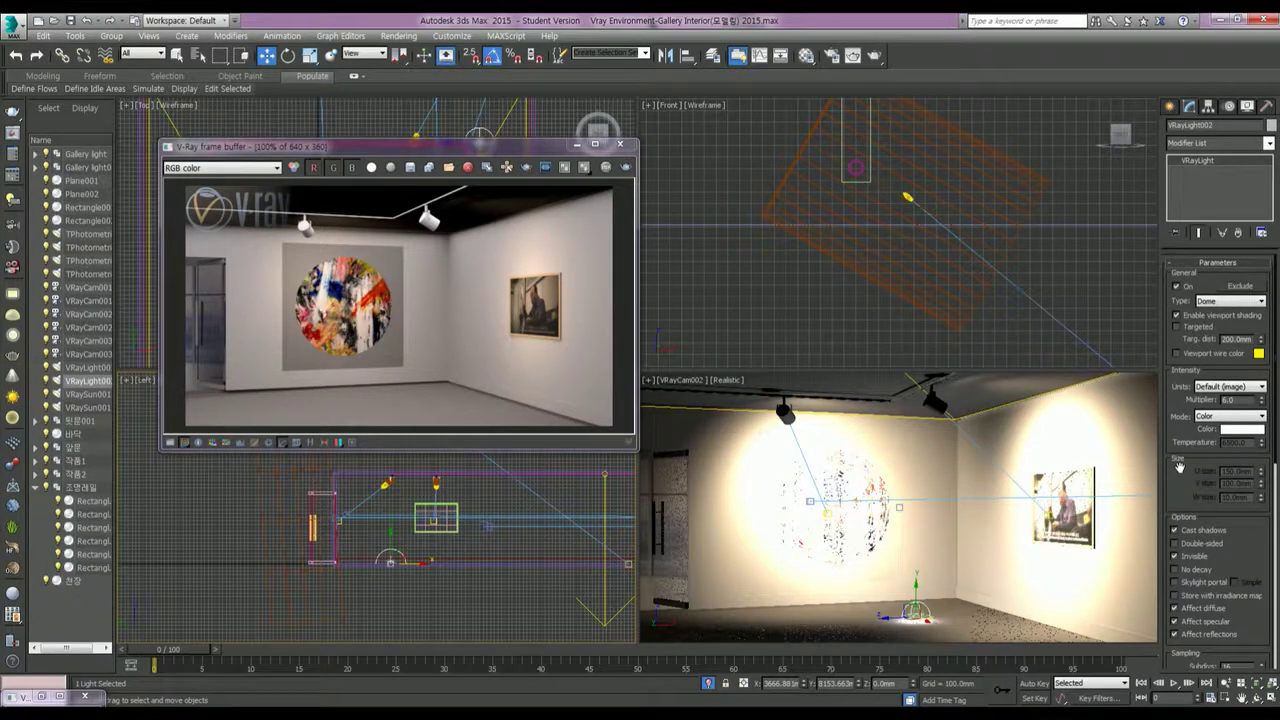
{"action": "left_click_drag", "start_coordinate": [1179, 467], "coordinate": [1184, 304]}
{"action": "scroll", "coordinate": [1182, 380], "scroll_direction": "down", "scroll_amount": 2}
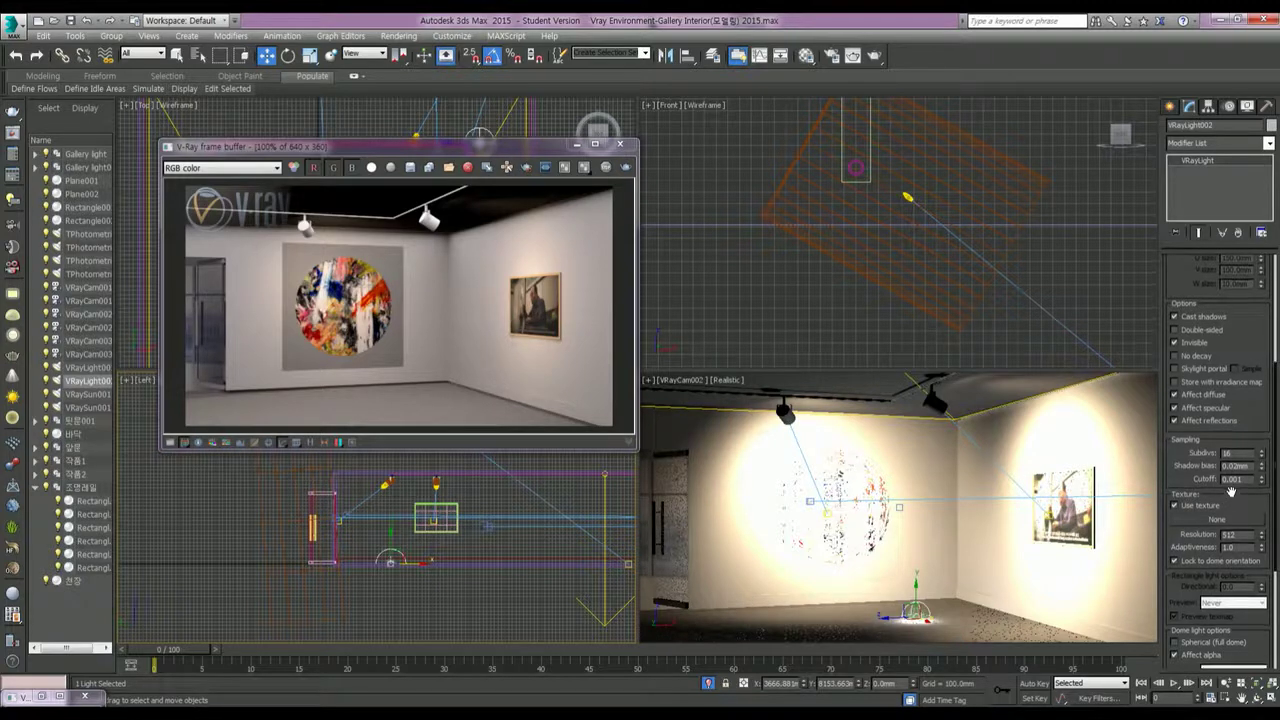
{"action": "left_click_drag", "start_coordinate": [1227, 497], "coordinate": [1231, 361]}
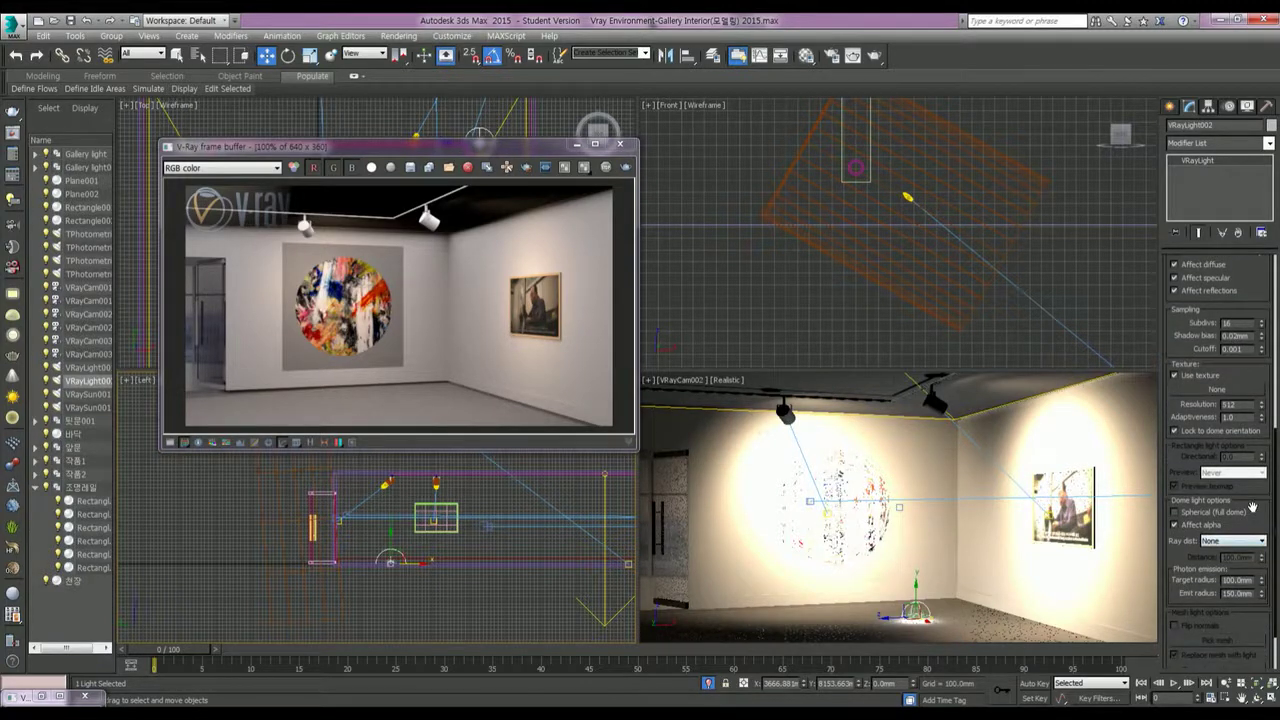
{"action": "scroll", "coordinate": [1230, 520], "scroll_direction": "down", "scroll_amount": 2}
{"action": "scroll", "coordinate": [1248, 498], "scroll_direction": "up", "scroll_amount": 3}
{"action": "scroll", "coordinate": [1247, 500], "scroll_direction": "up", "scroll_amount": 5}
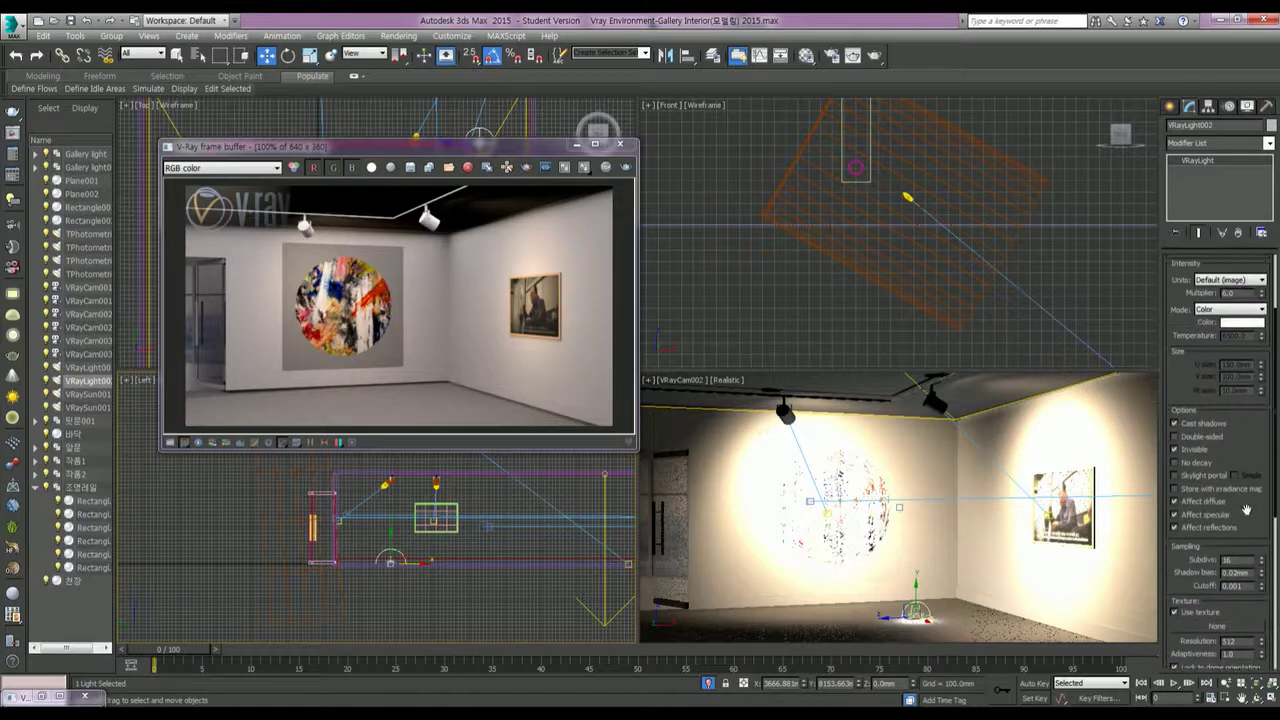
{"action": "scroll", "coordinate": [1242, 552], "scroll_direction": "up", "scroll_amount": 5}
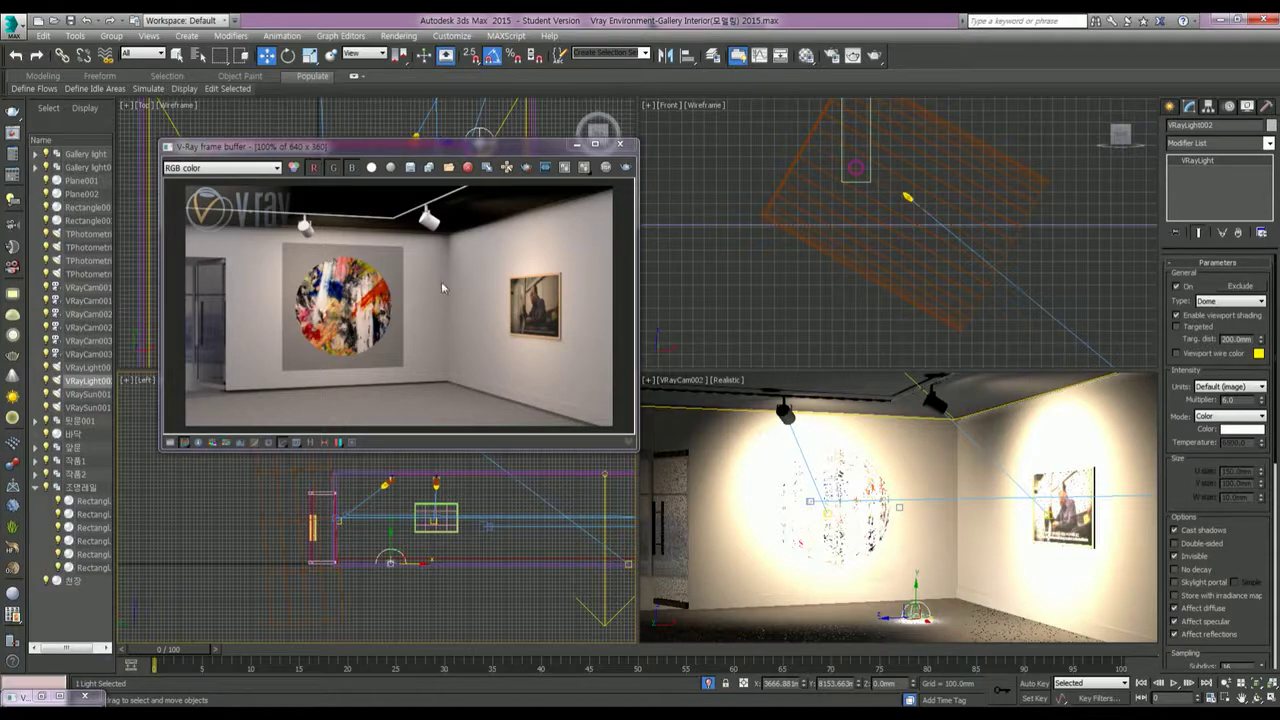
Step: Check a render pixel, move the frame buffer off the left views, and select VRayCam002
{"action": "right_click", "coordinate": [472, 273]}
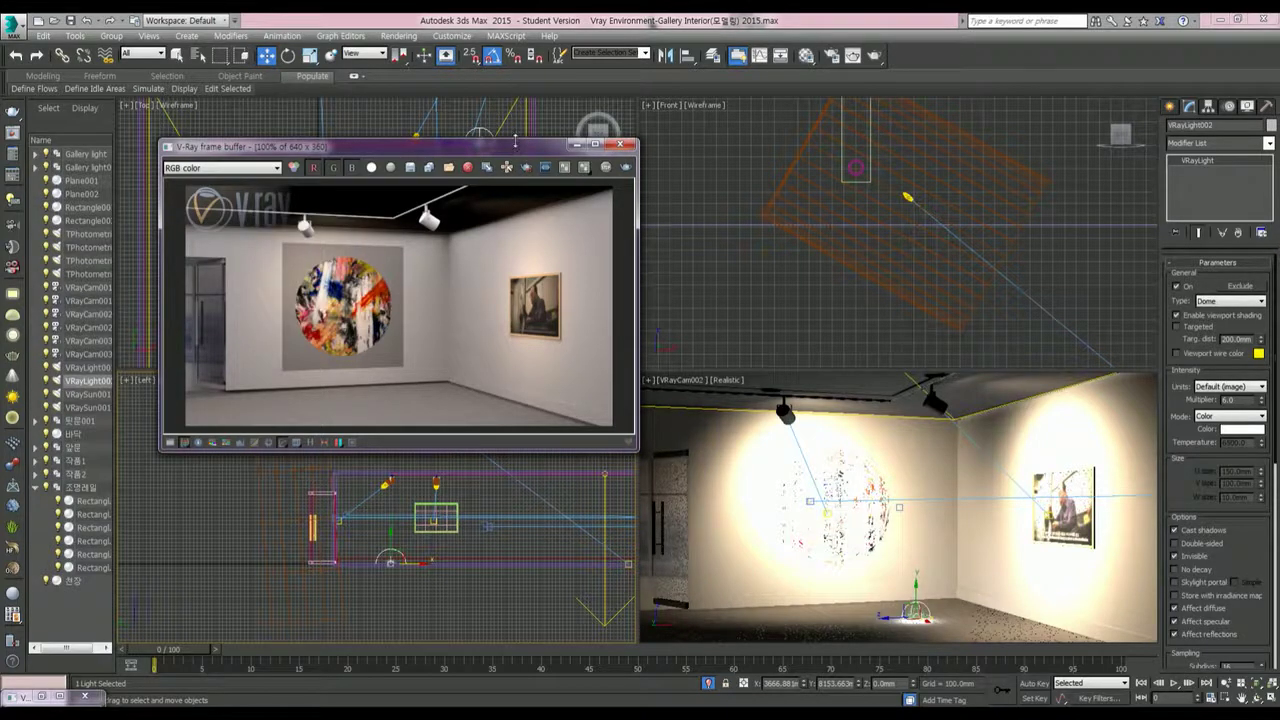
{"action": "left_click_drag", "start_coordinate": [515, 143], "coordinate": [929, 157]}
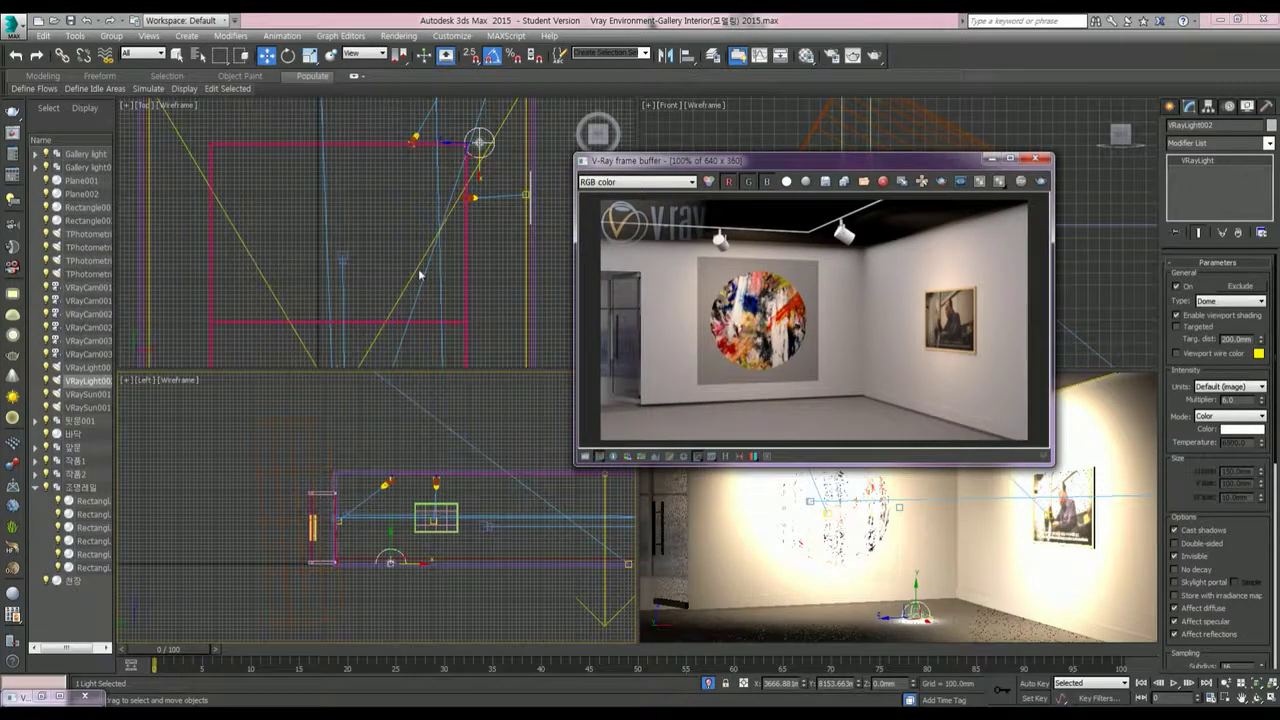
{"action": "scroll", "coordinate": [420, 275], "scroll_direction": "down", "scroll_amount": 3}
{"action": "scroll", "coordinate": [490, 270], "scroll_direction": "down", "scroll_amount": 1}
{"action": "left_click", "coordinate": [450, 243]}
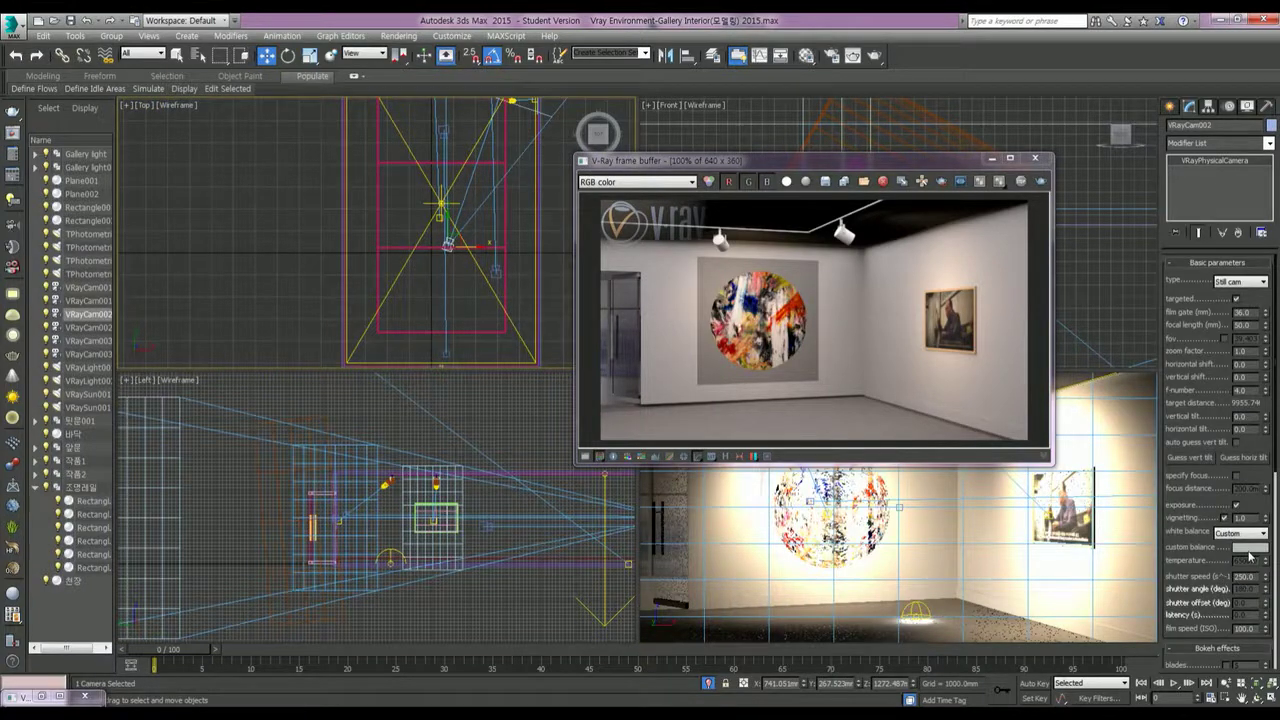
Step: Set VRayCam002's custom white balance colour to RGB 100, 89, 89
{"action": "left_click", "coordinate": [1250, 548]}
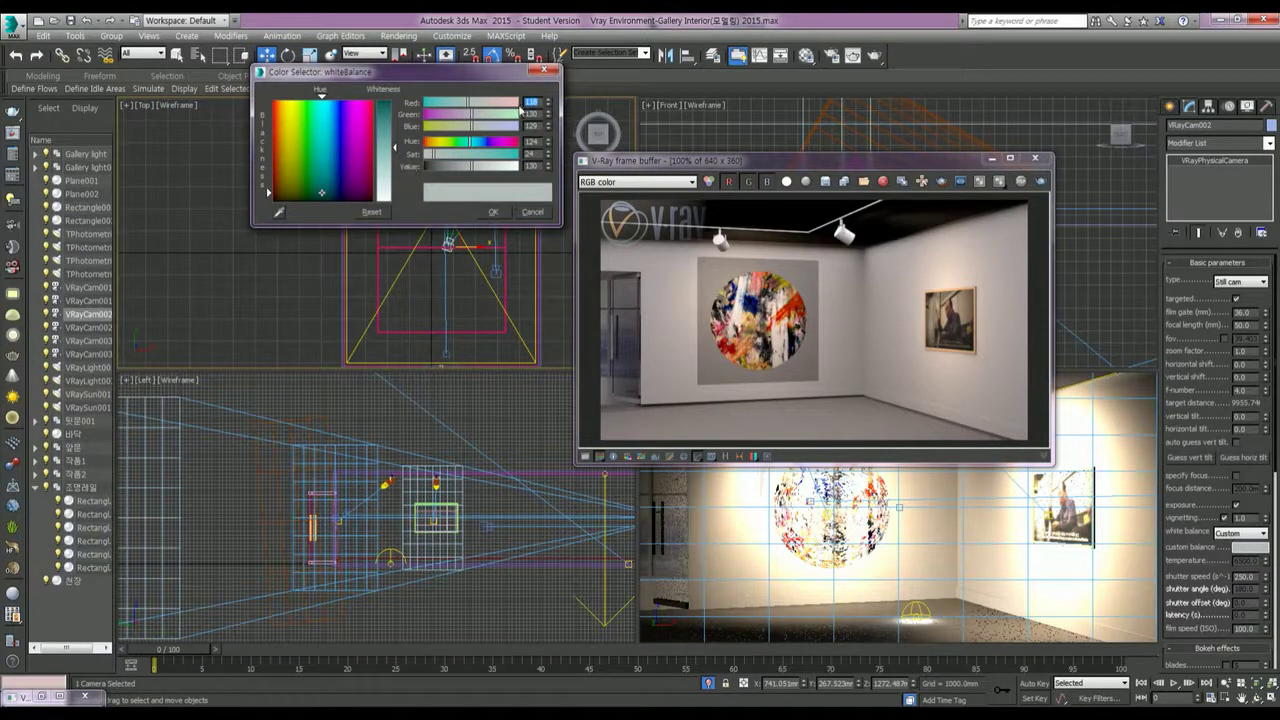
{"action": "type", "text": "100"}
{"action": "key", "text": "Return"}
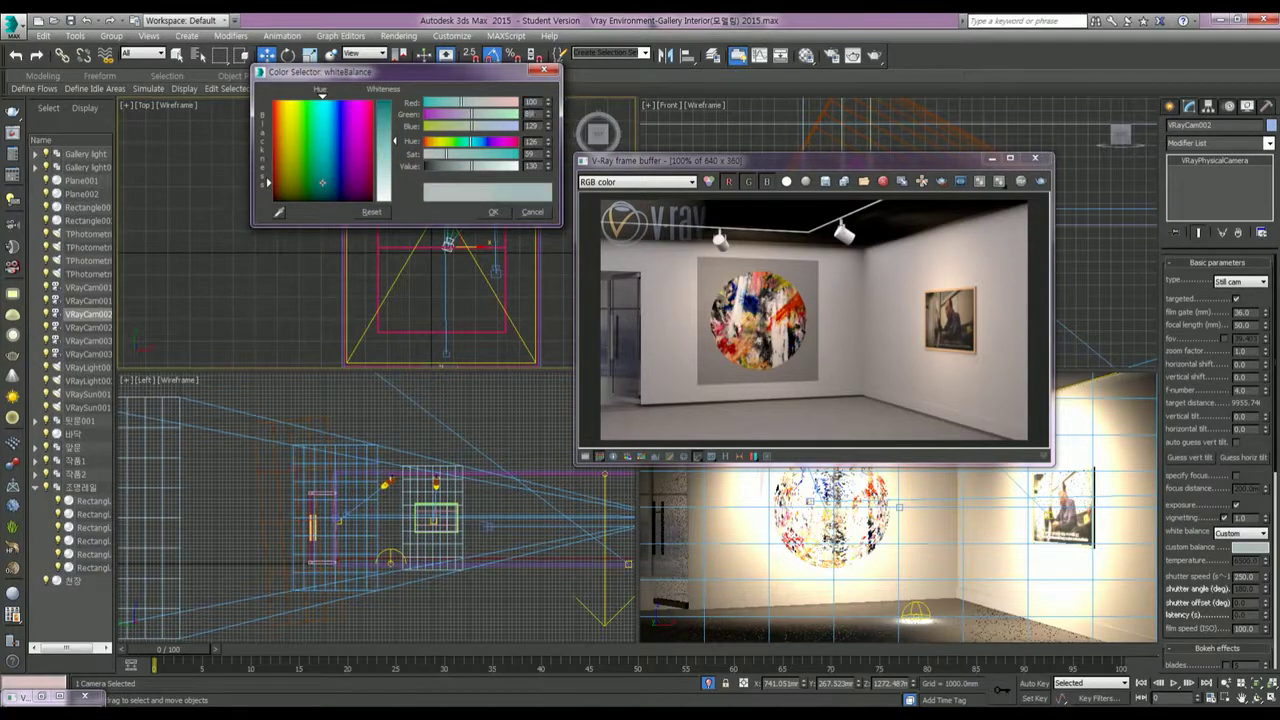
{"action": "type", "text": "9"}
{"action": "key", "text": "Tab"}
{"action": "key", "text": "Return"}
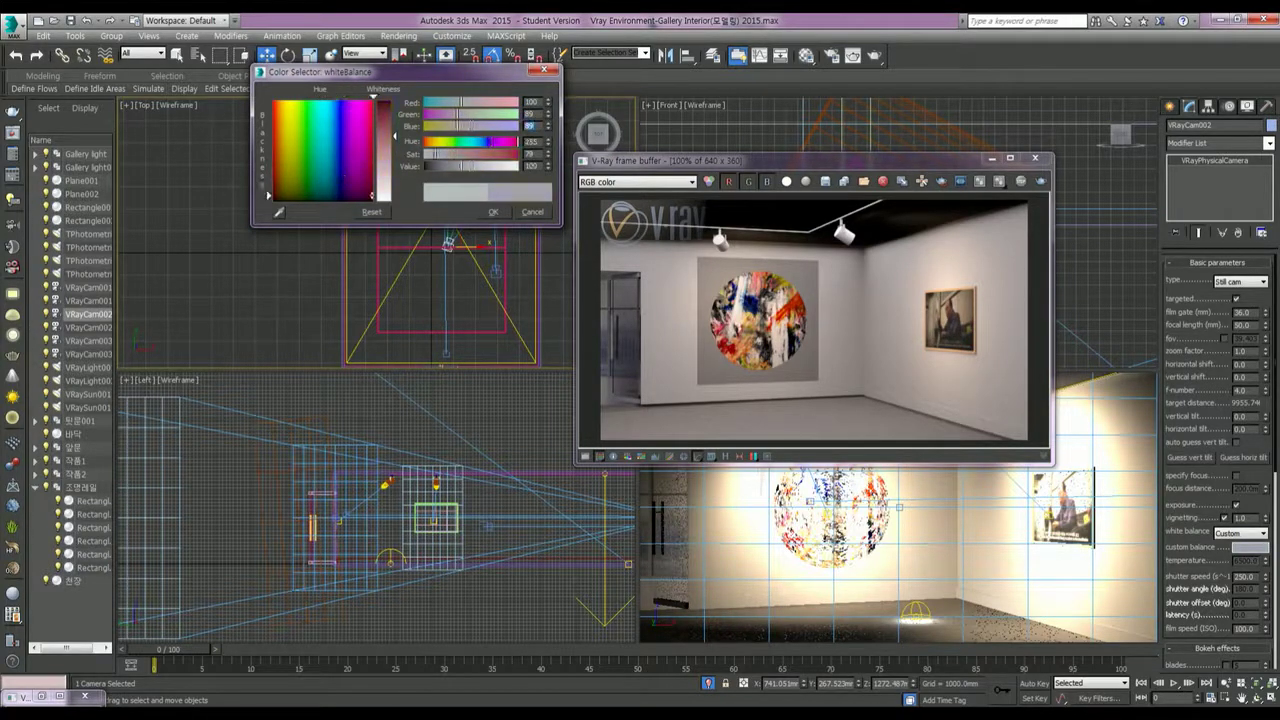
{"action": "left_click", "coordinate": [500, 211]}
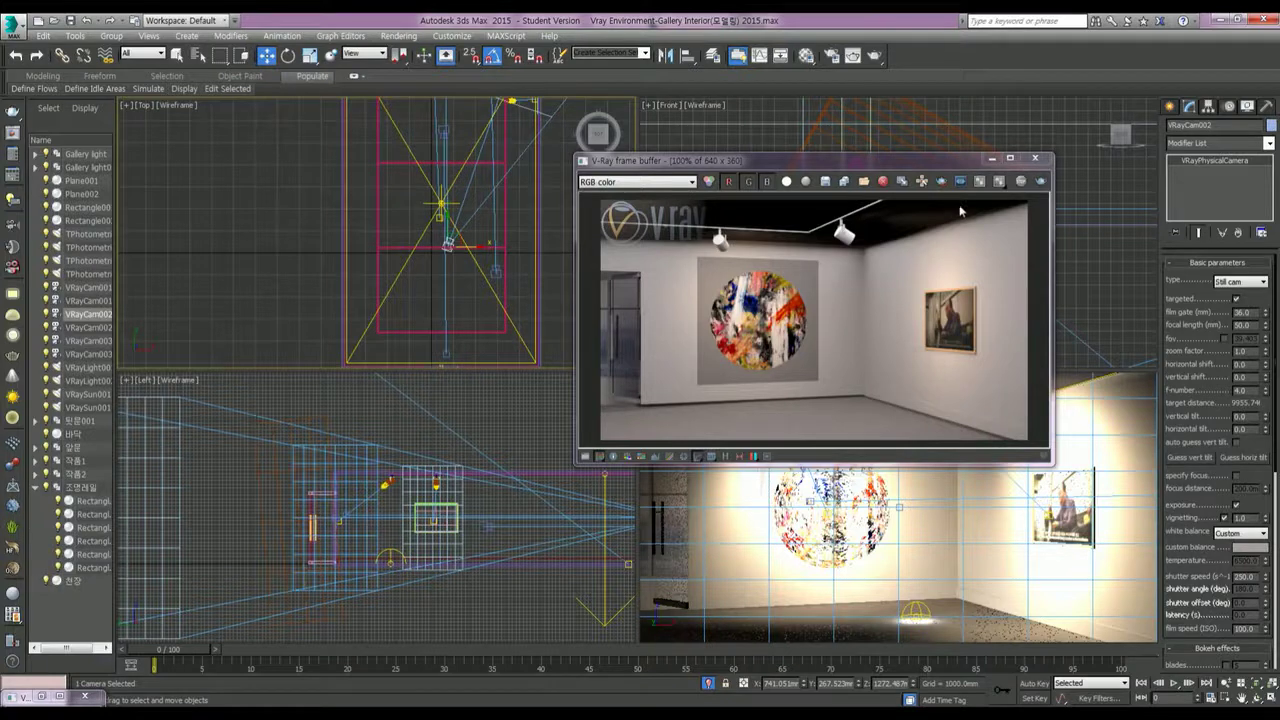
Step: Re-render the camera view and sample a pixel colour in the new render
{"action": "right_click", "coordinate": [1121, 546]}
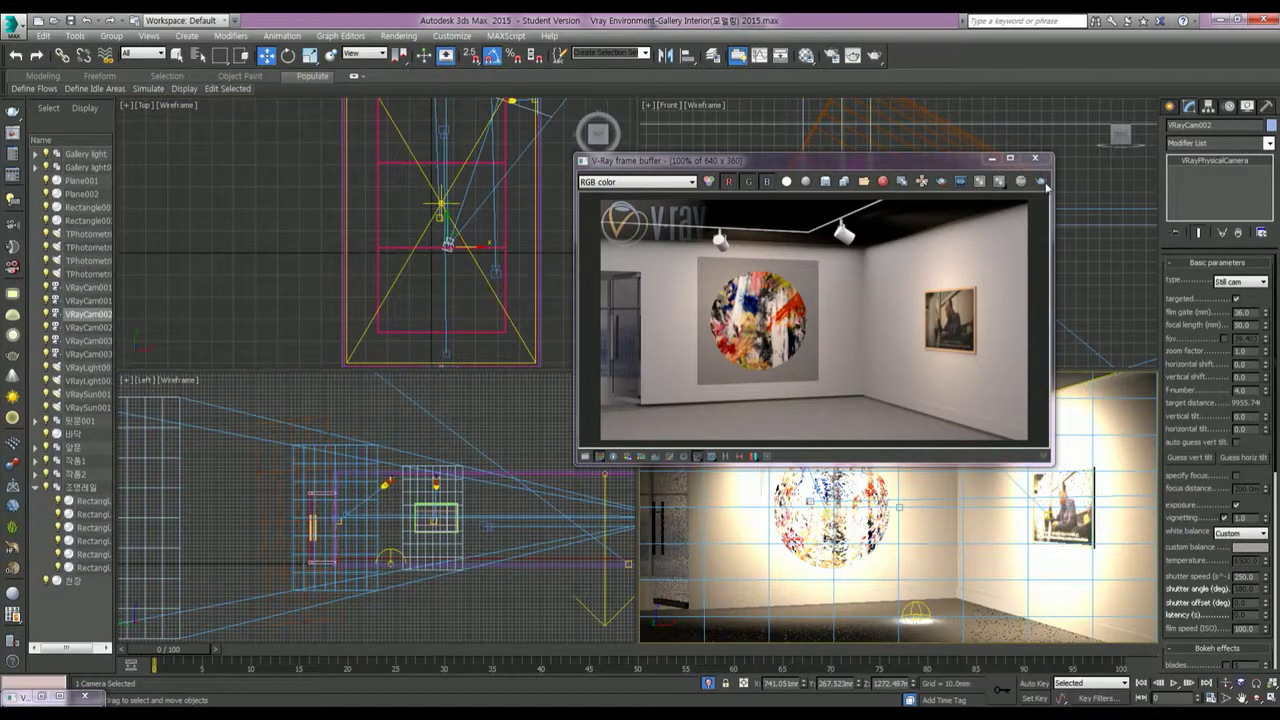
{"action": "left_click", "coordinate": [1045, 184]}
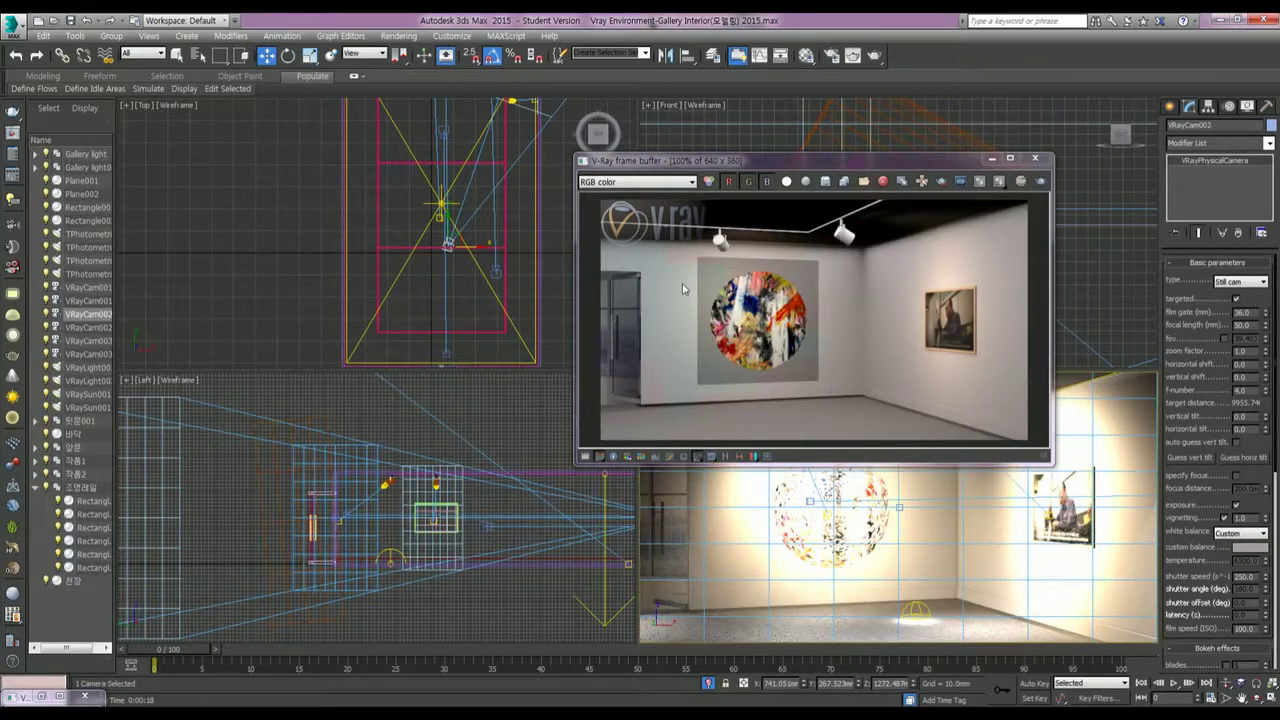
{"action": "right_click", "coordinate": [682, 283]}
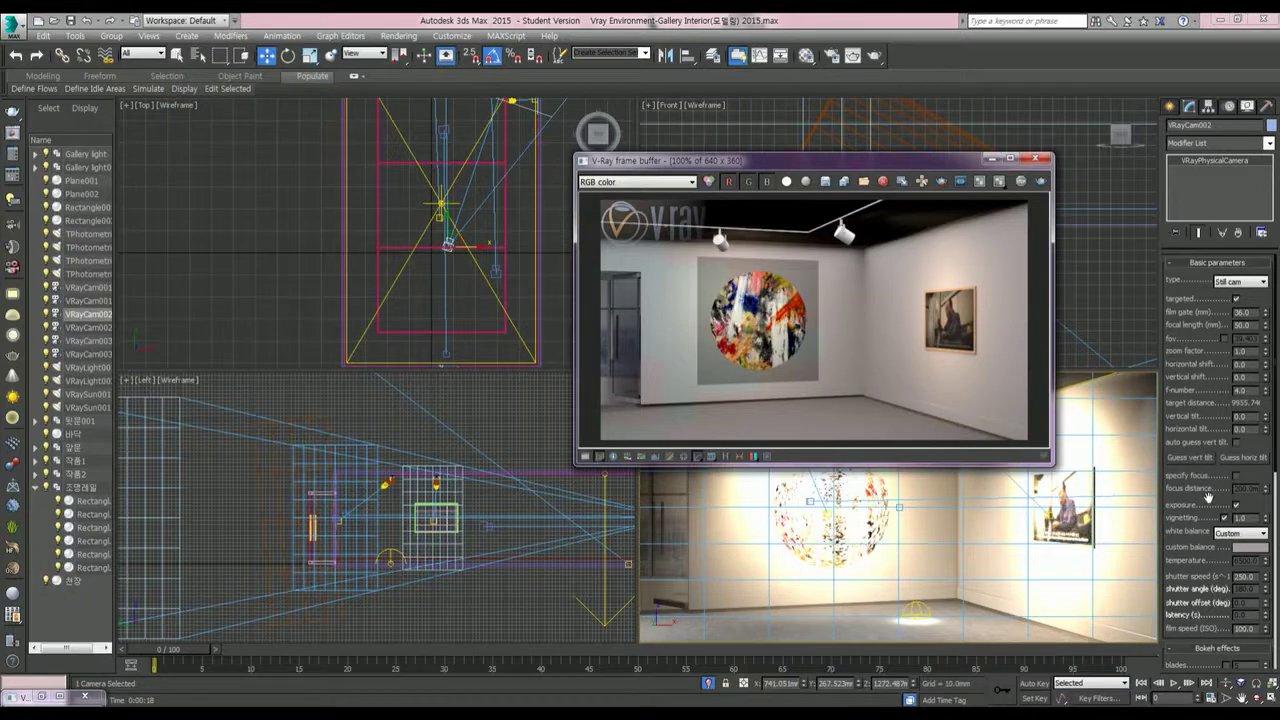
Step: Change the white balance to a paler, less saturated grey (red 110), re-render, and close the frame buffer
{"action": "left_click", "coordinate": [1250, 549]}
{"action": "type", "text": "110"}
{"action": "key", "text": "Tab"}
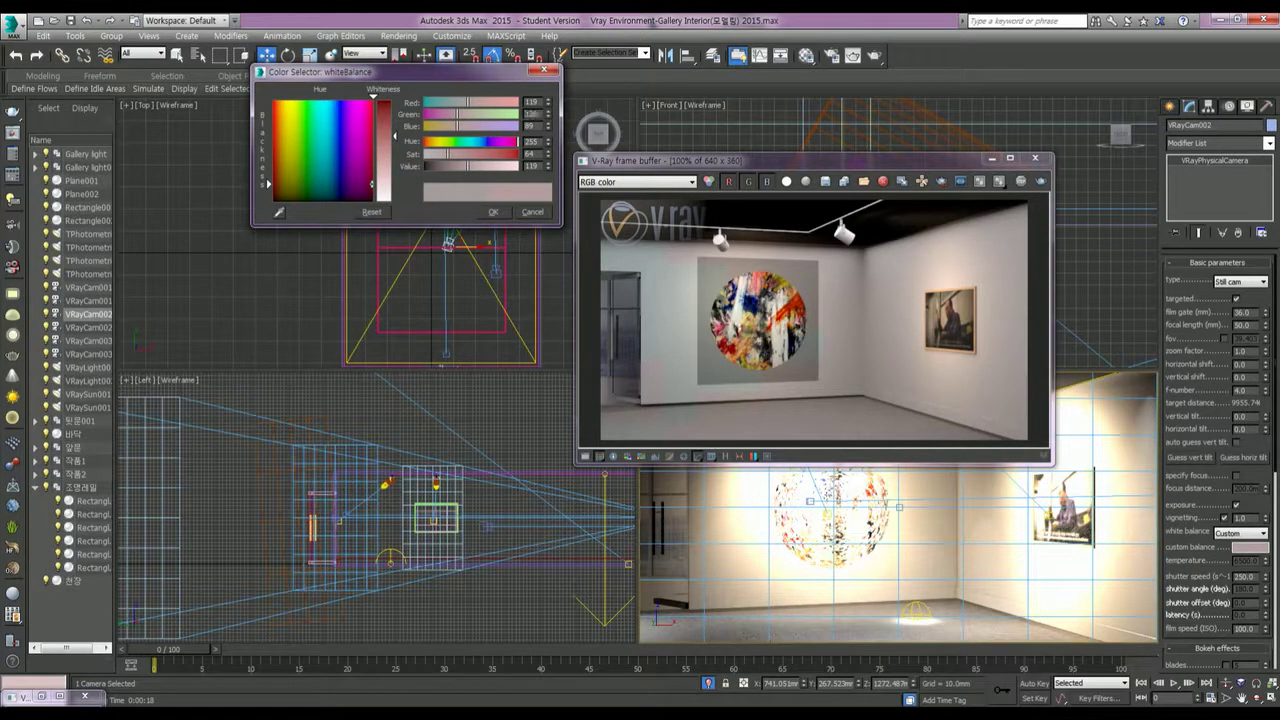
{"action": "type", "text": "117"}
{"action": "left_click_drag", "start_coordinate": [292, 178], "coordinate": [303, 194]}
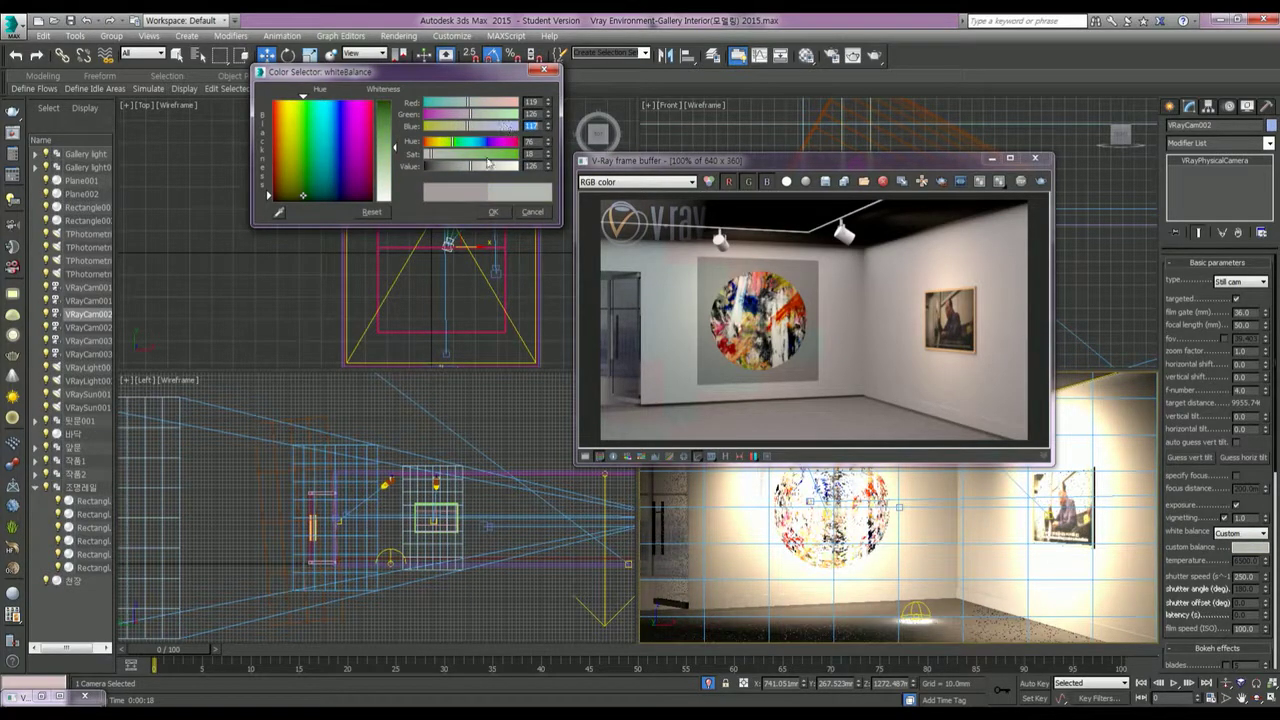
{"action": "left_click_drag", "start_coordinate": [395, 150], "coordinate": [395, 147]}
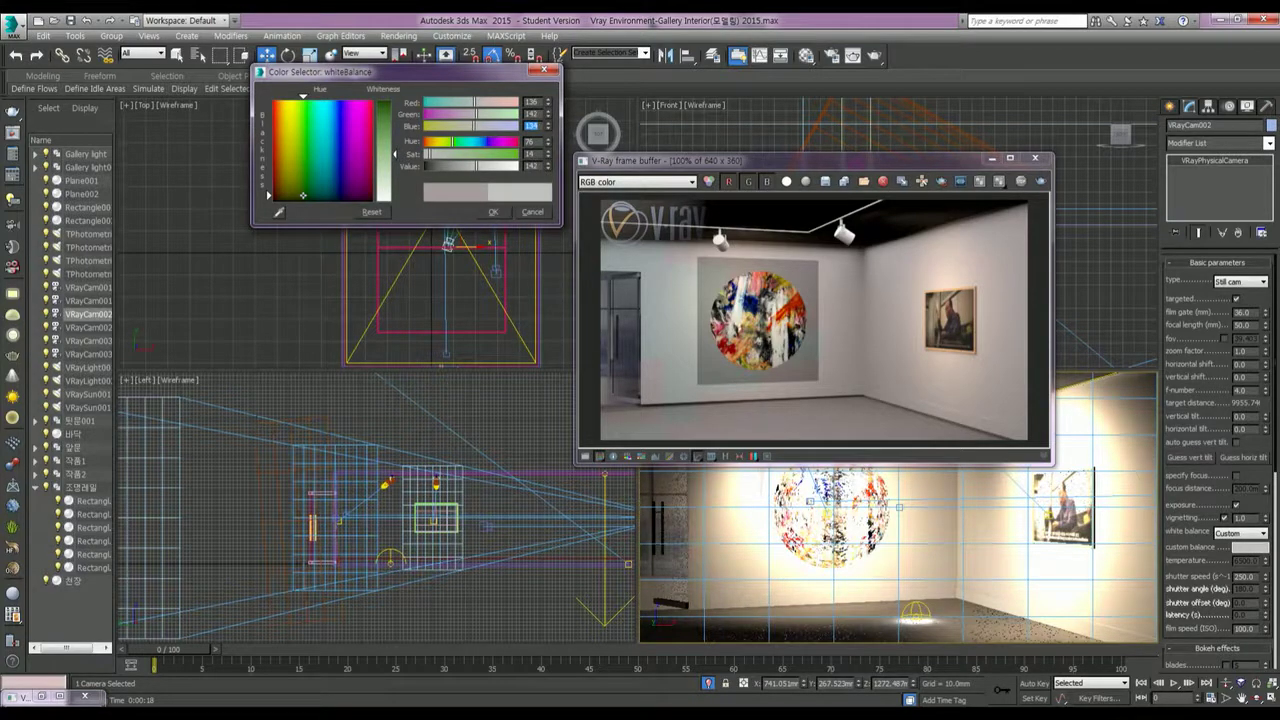
{"action": "left_click_drag", "start_coordinate": [396, 158], "coordinate": [396, 154]}
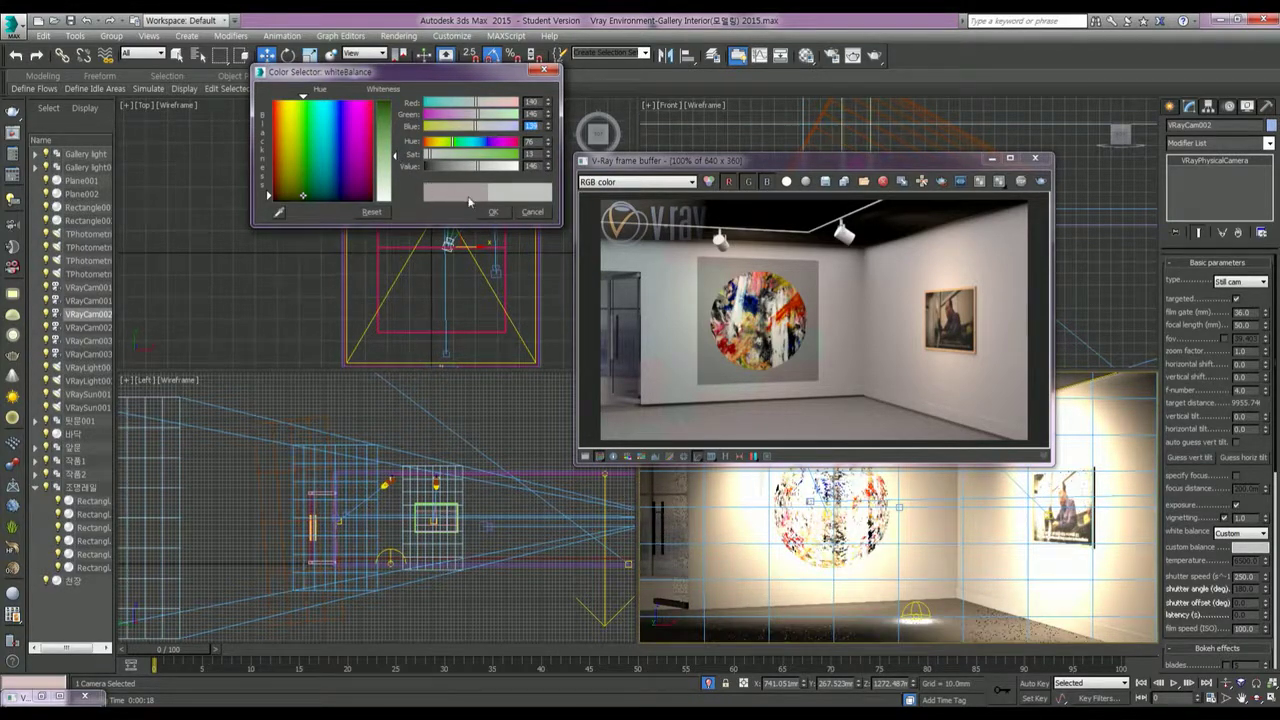
{"action": "left_click", "coordinate": [496, 212]}
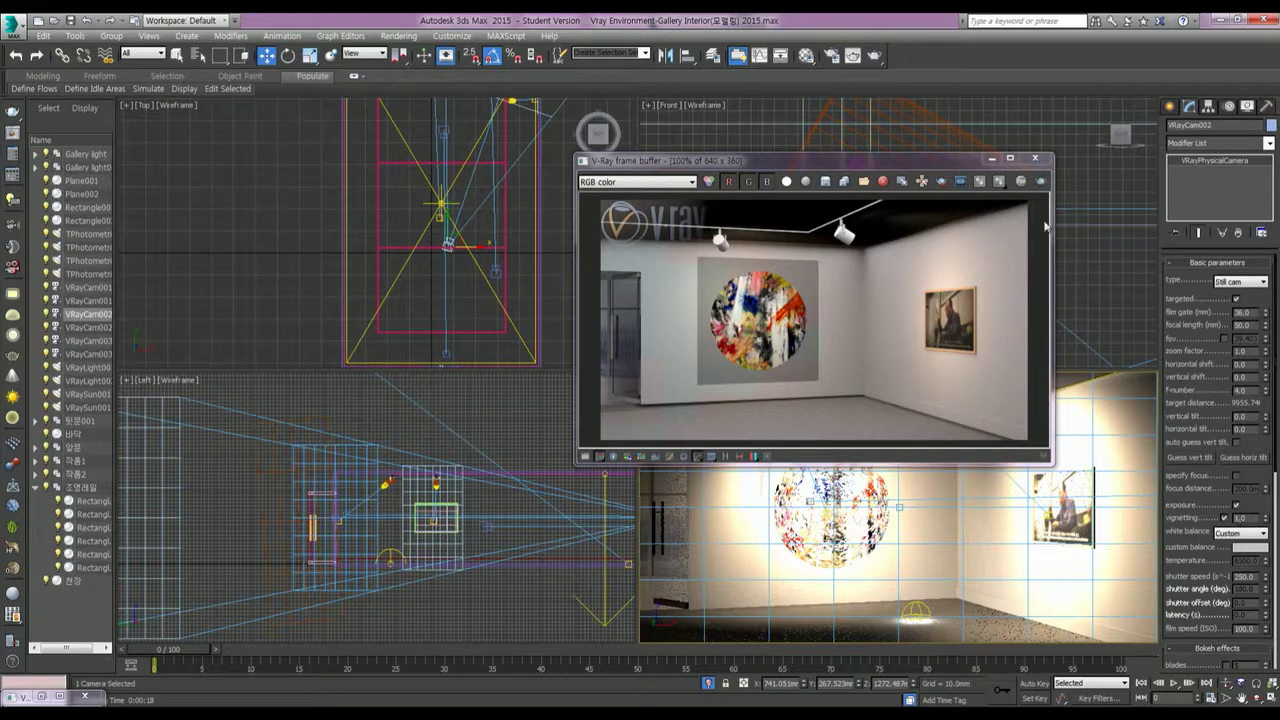
{"action": "left_click", "coordinate": [1045, 185]}
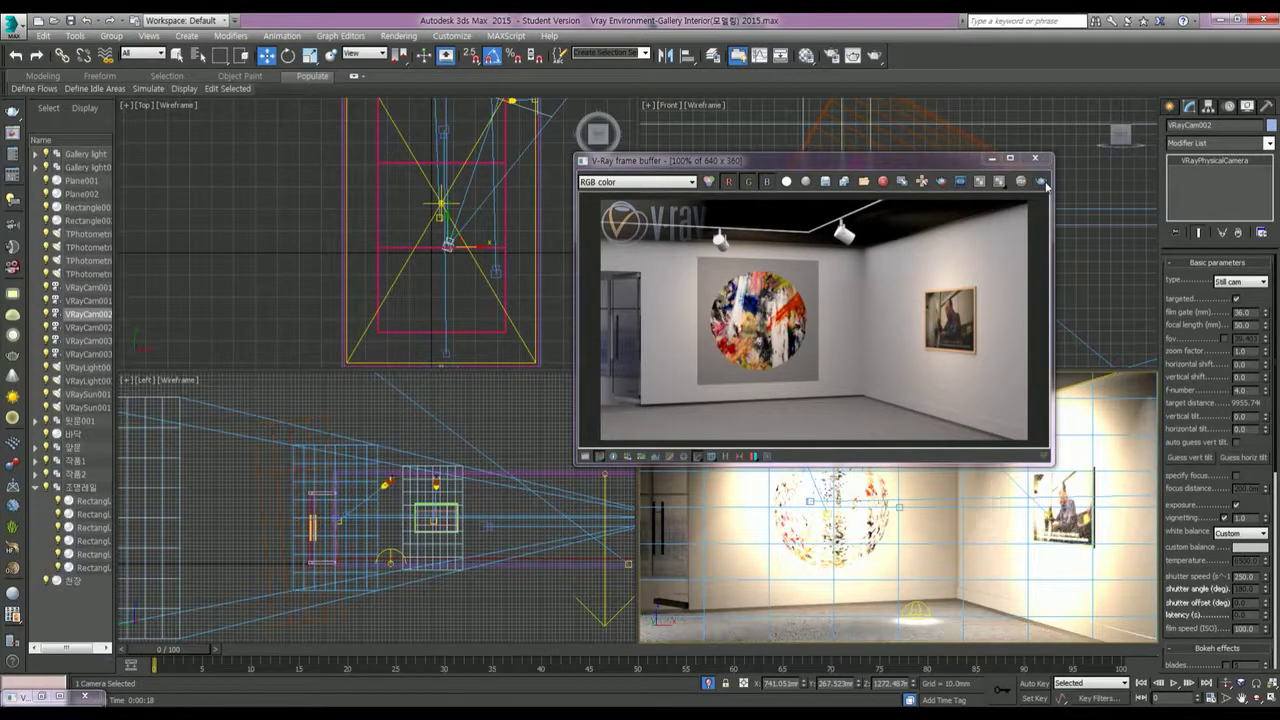
{"action": "left_click", "coordinate": [991, 158]}
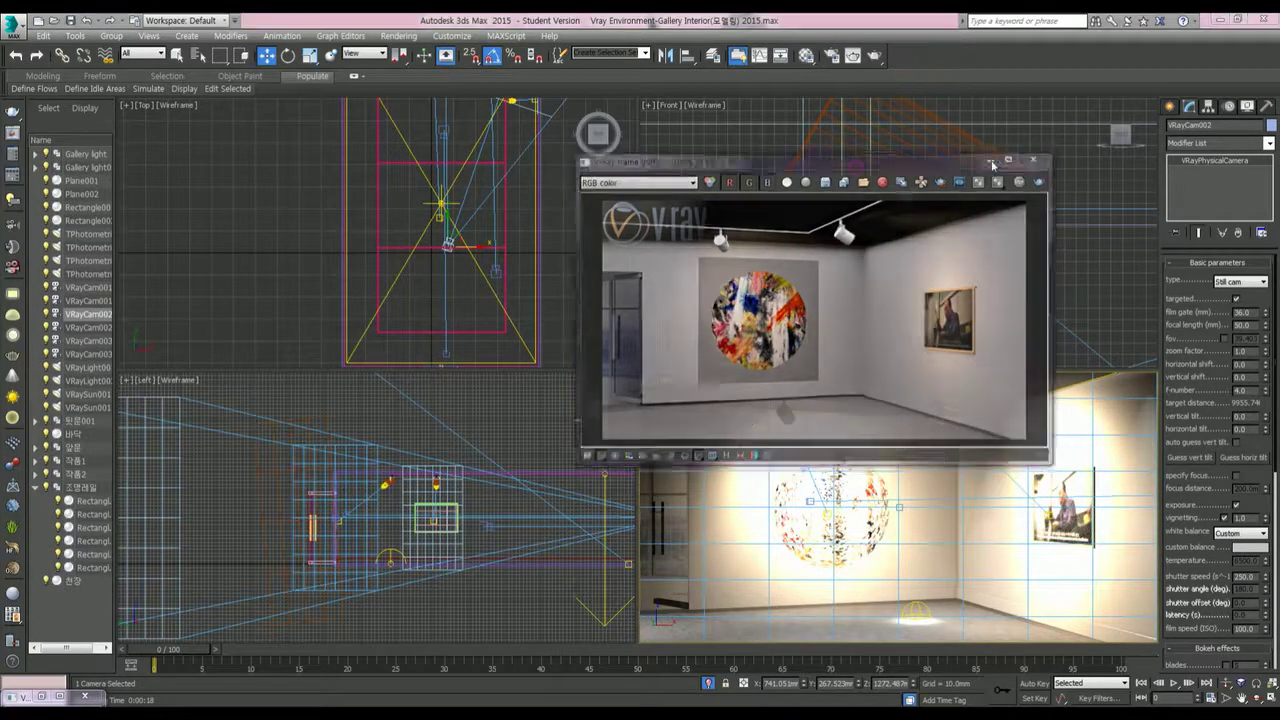
Step: Make VRayLight001 double-sided and render the camera view again
{"action": "left_click", "coordinate": [455, 175]}
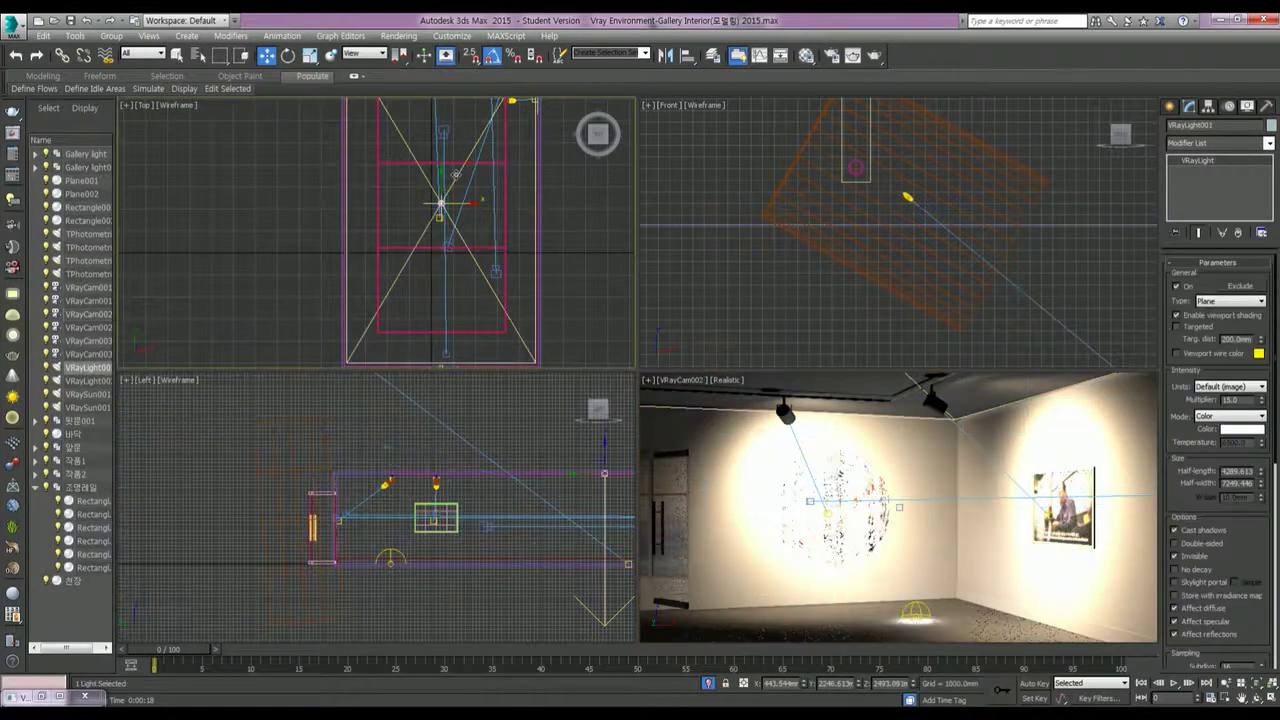
{"action": "left_click", "coordinate": [1207, 548]}
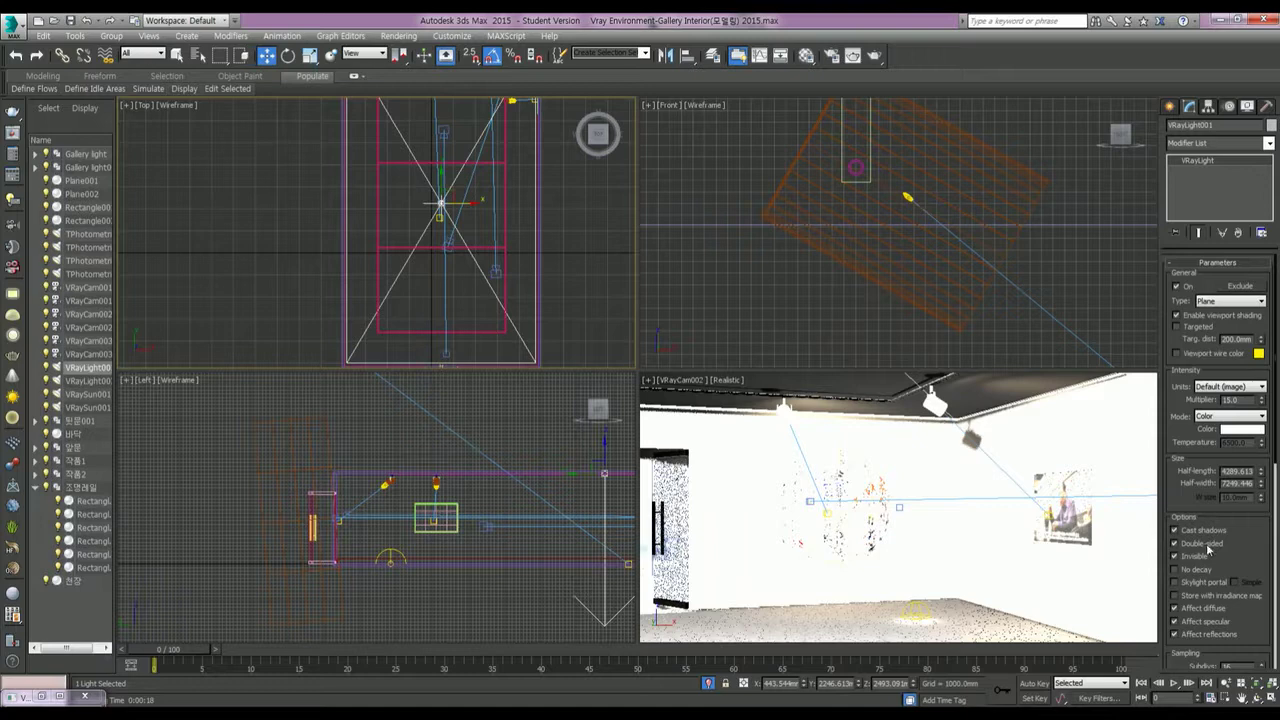
{"action": "left_click", "coordinate": [940, 428]}
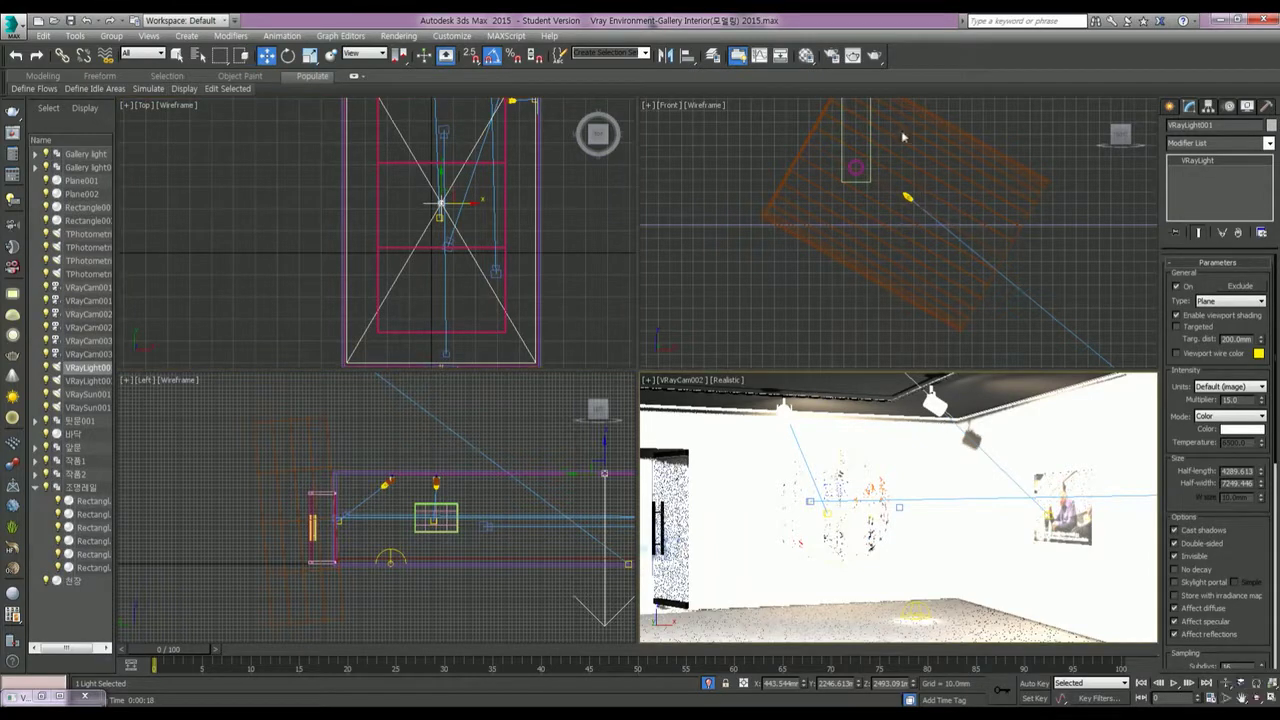
{"action": "left_click", "coordinate": [877, 56]}
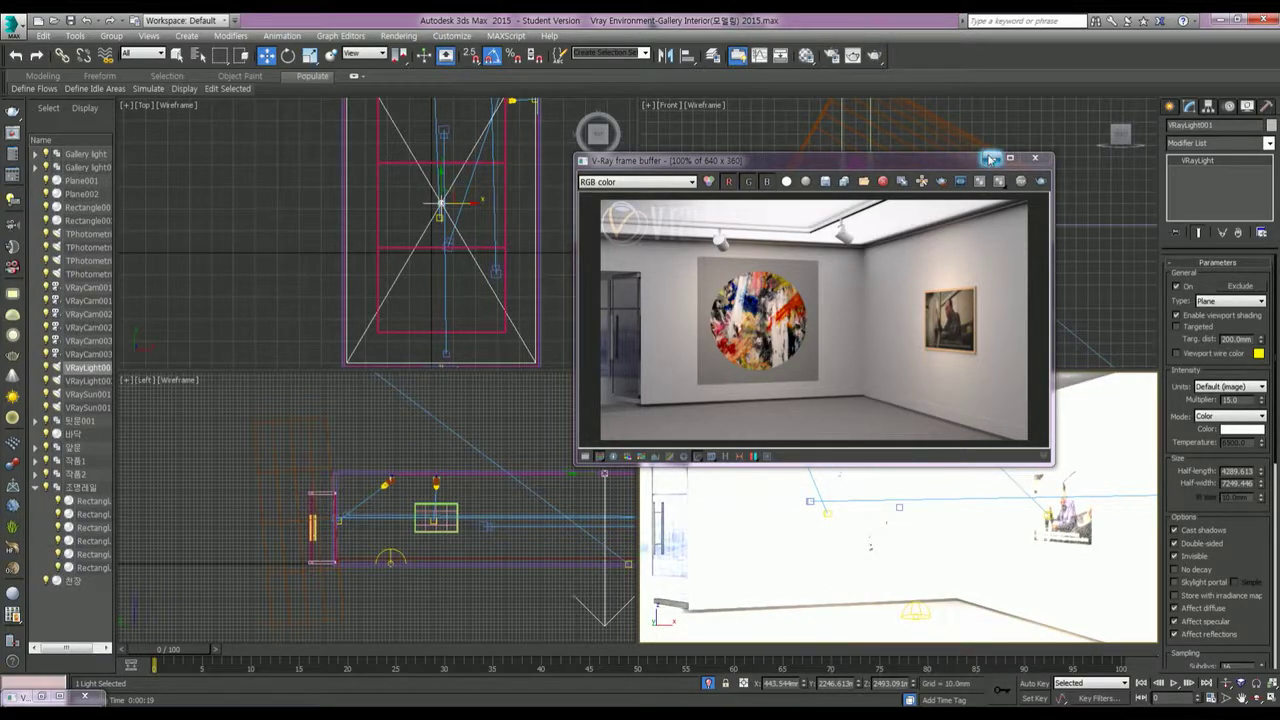
Step: Nudge VRayLight001 slightly in the Left view and render the camera view to check it
{"action": "middle_click_drag", "start_coordinate": [494, 486], "coordinate": [370, 509]}
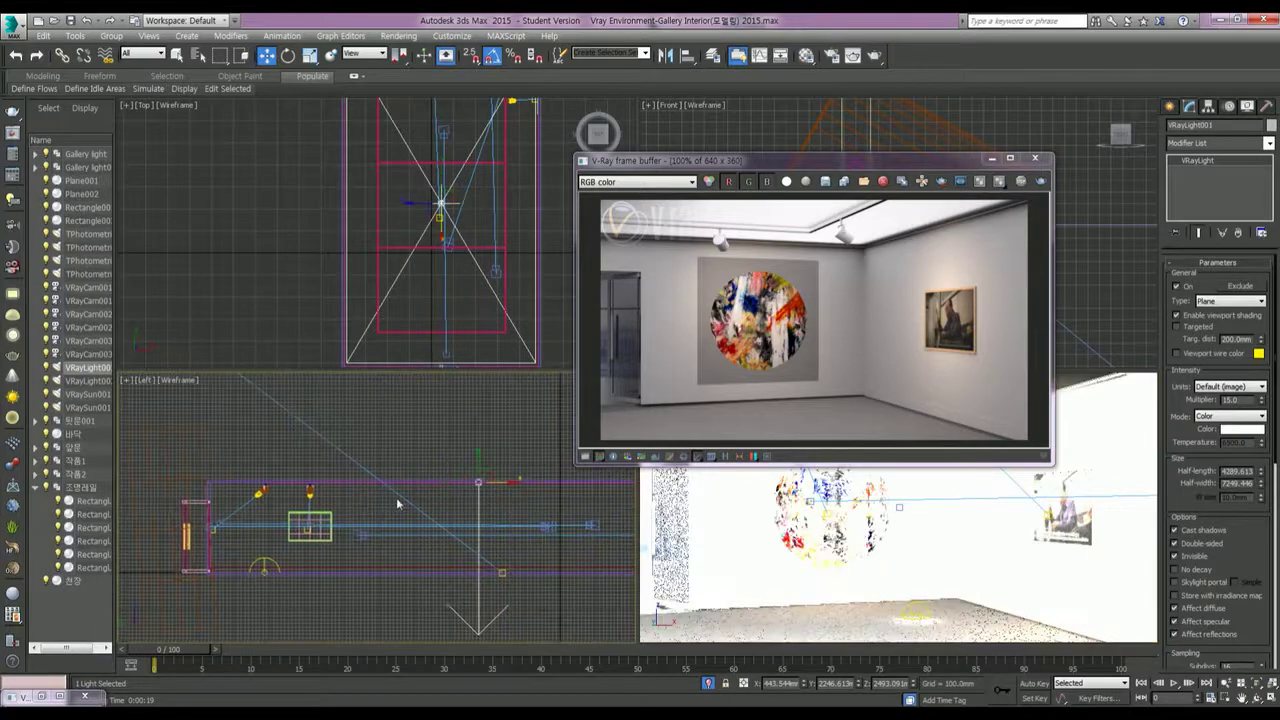
{"action": "left_click_drag", "start_coordinate": [478, 453], "coordinate": [477, 462]}
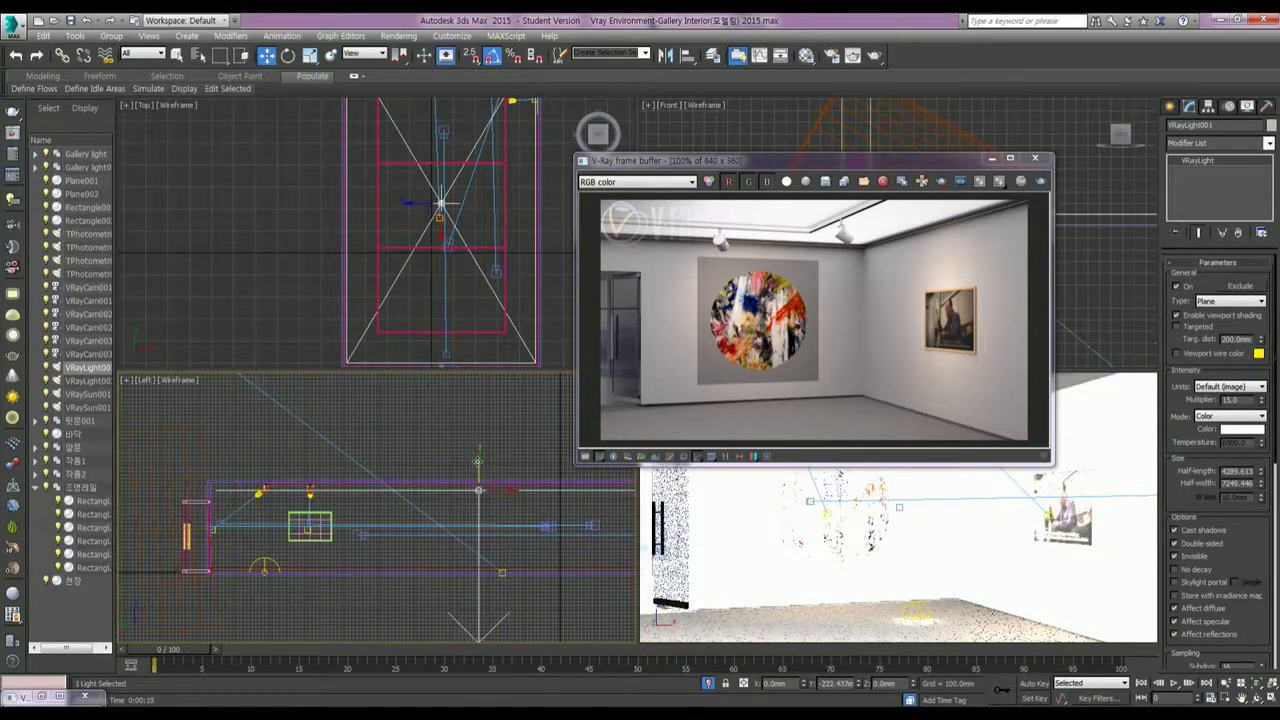
{"action": "left_click_drag", "start_coordinate": [478, 461], "coordinate": [478, 469]}
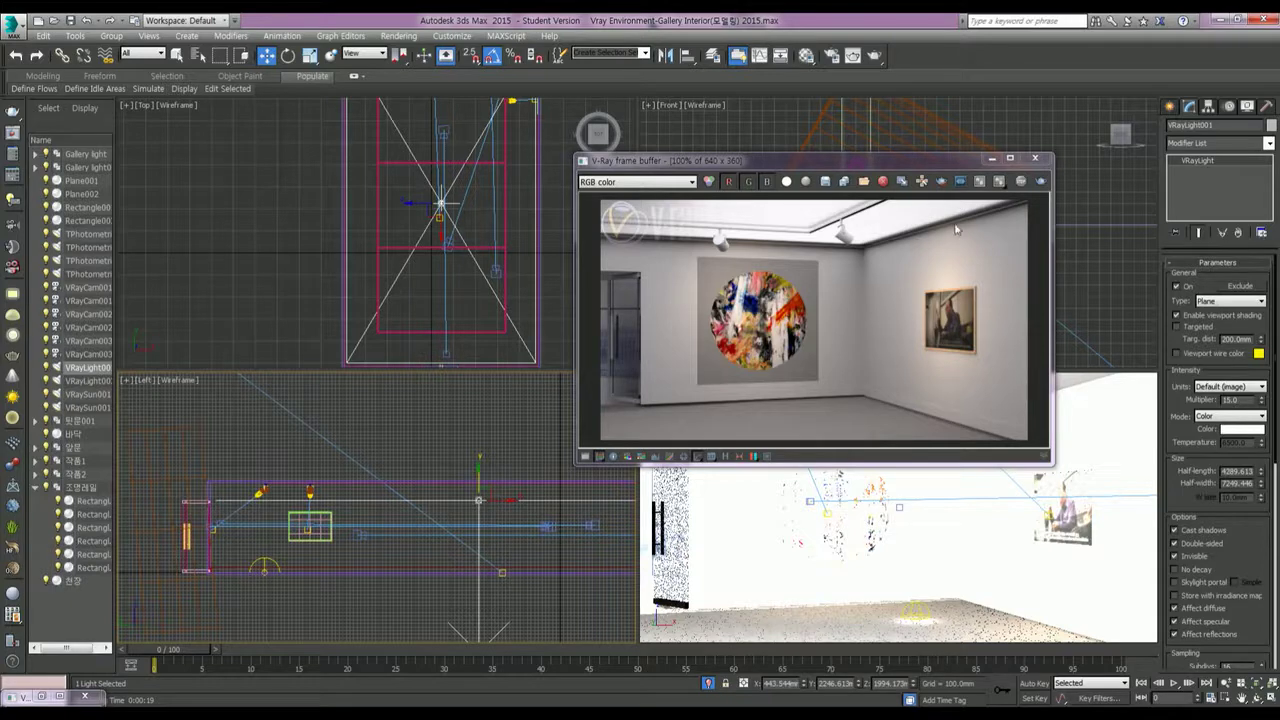
{"action": "right_click", "coordinate": [900, 545]}
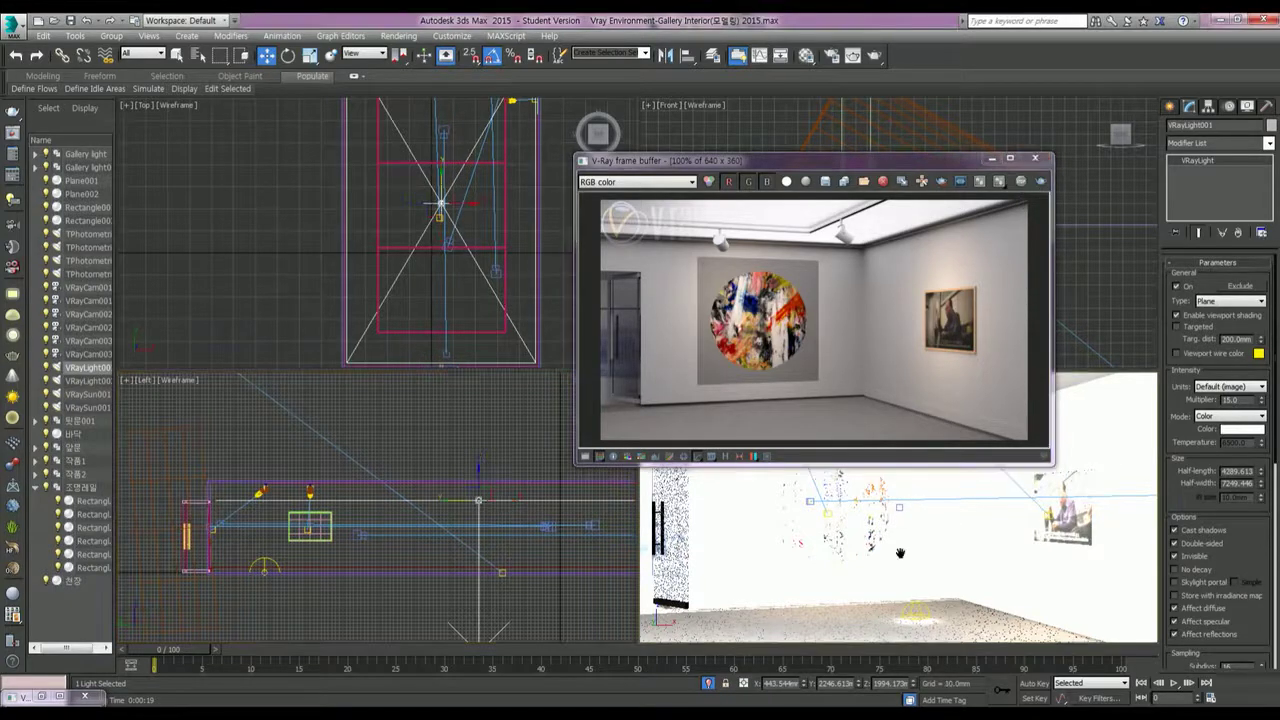
{"action": "left_click", "coordinate": [1041, 180]}
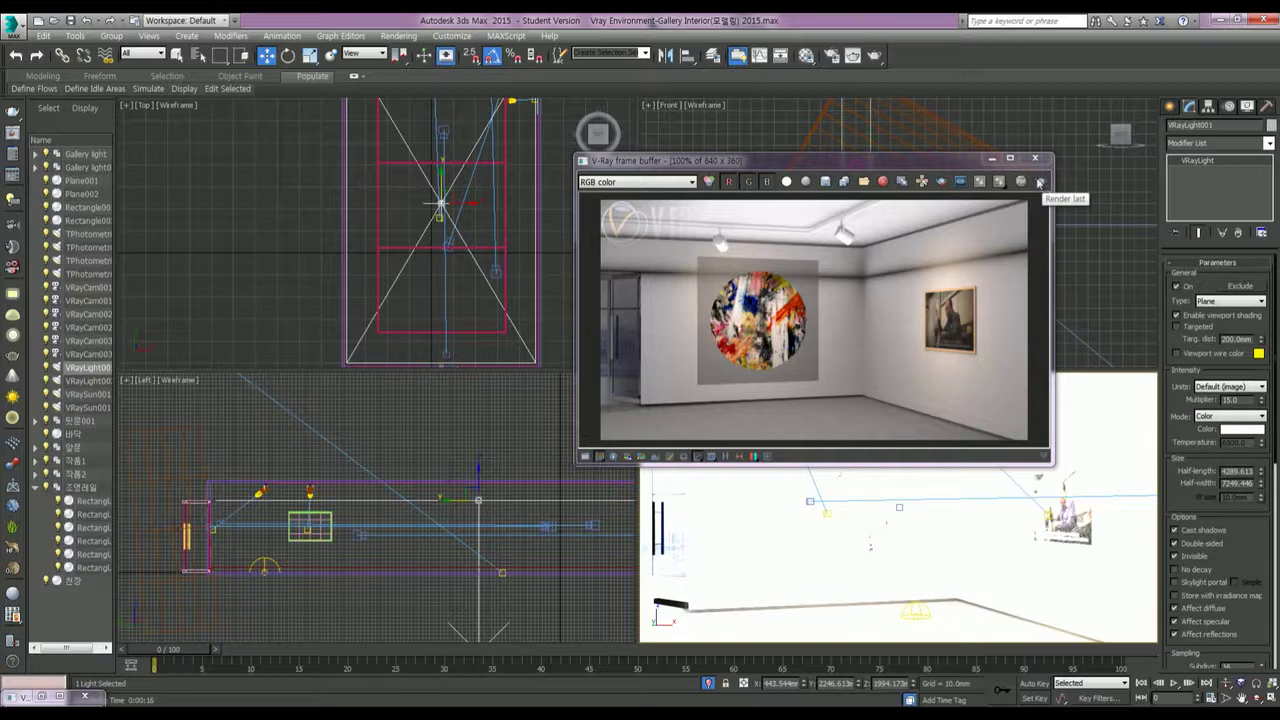
{"action": "left_click", "coordinate": [991, 160]}
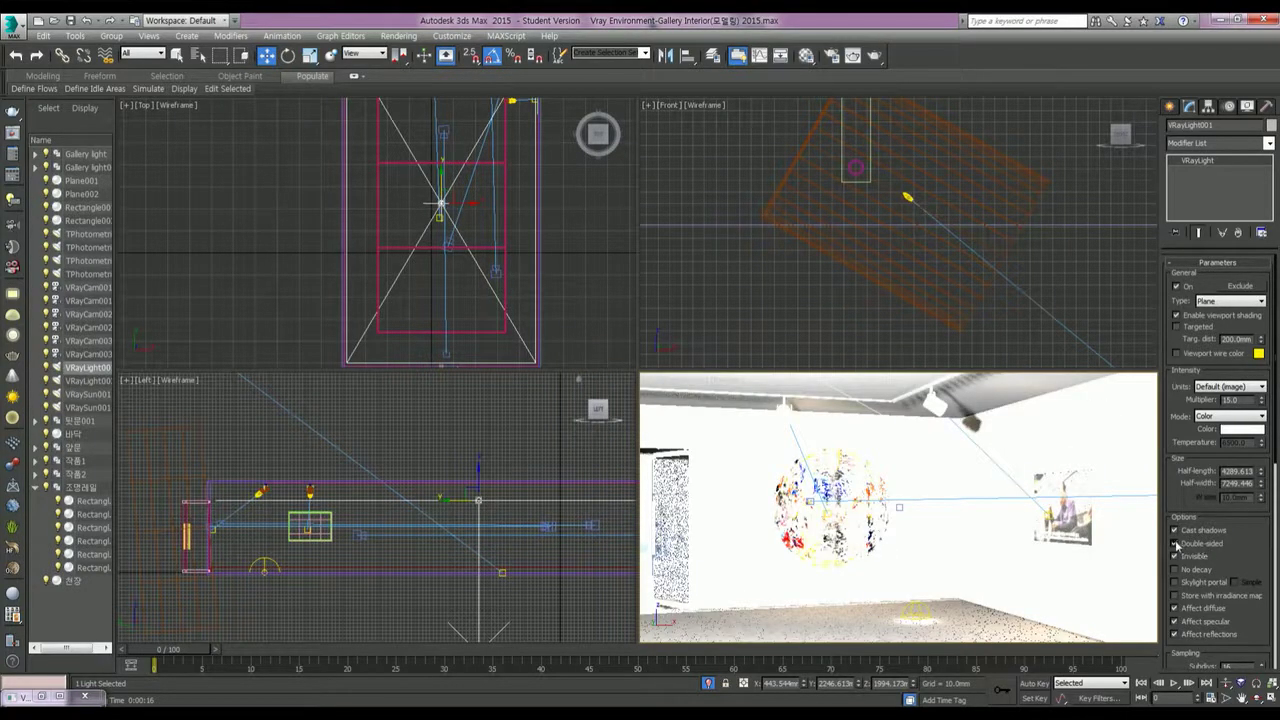
Step: Raise VRayLight001 higher in the Left view and render the camera view again
{"action": "left_click", "coordinate": [479, 476]}
{"action": "left_click_drag", "start_coordinate": [479, 476], "coordinate": [484, 458]}
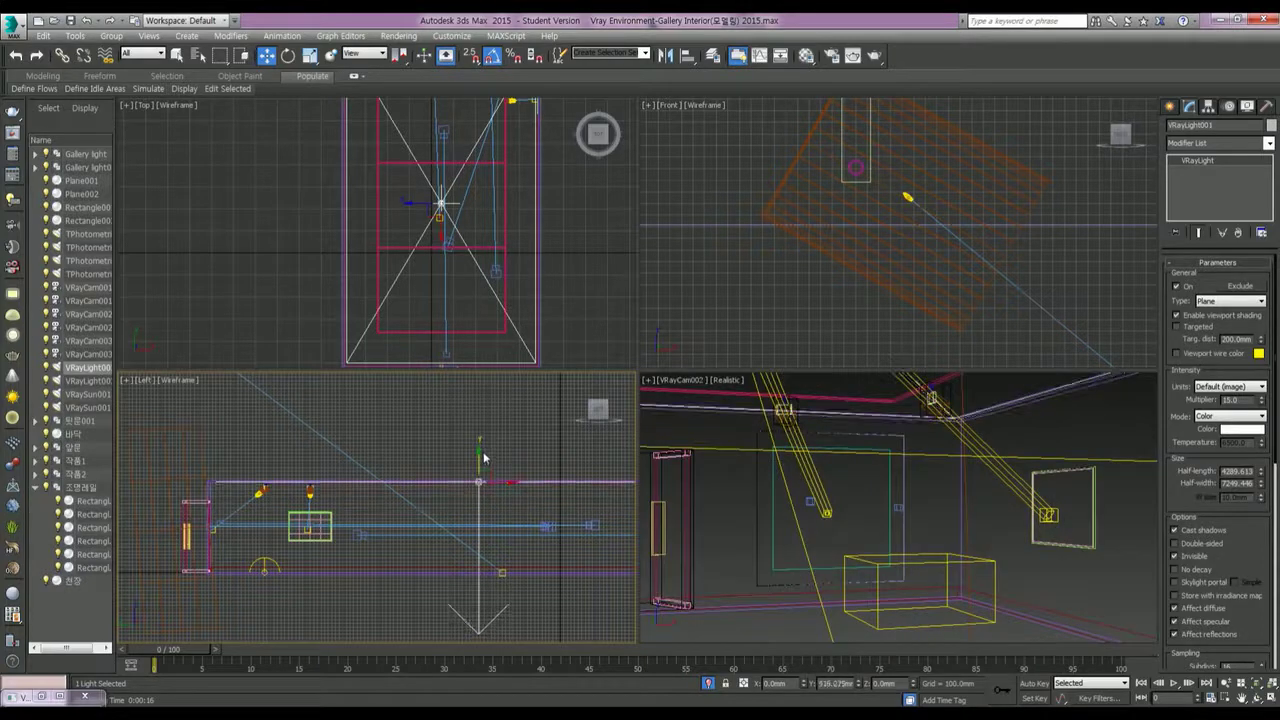
{"action": "left_click_drag", "start_coordinate": [484, 458], "coordinate": [484, 459]}
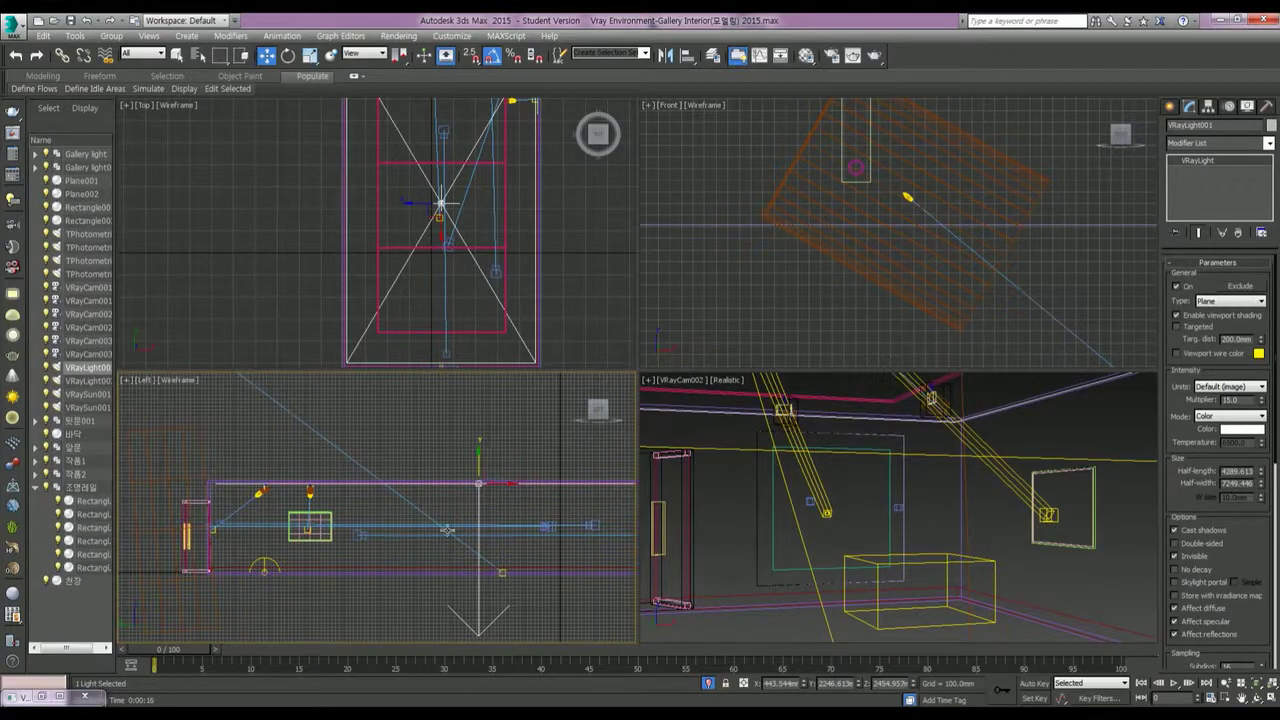
{"action": "scroll", "coordinate": [463, 513], "scroll_direction": "up", "scroll_amount": 3}
{"action": "scroll", "coordinate": [463, 515], "scroll_direction": "up", "scroll_amount": 3}
{"action": "middle_click_drag", "start_coordinate": [465, 491], "coordinate": [410, 507]}
{"action": "scroll", "coordinate": [410, 507], "scroll_direction": "down", "scroll_amount": 3}
{"action": "scroll", "coordinate": [476, 462], "scroll_direction": "down", "scroll_amount": 2}
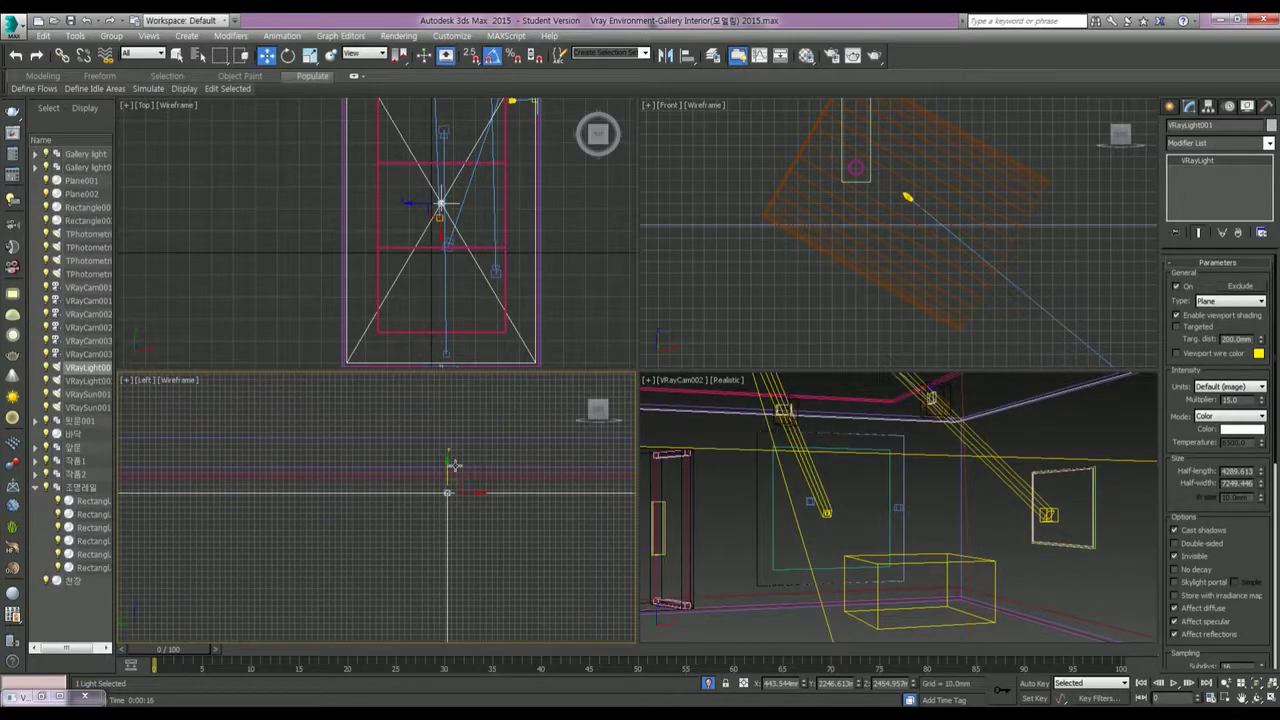
{"action": "left_click_drag", "start_coordinate": [448, 466], "coordinate": [453, 446]}
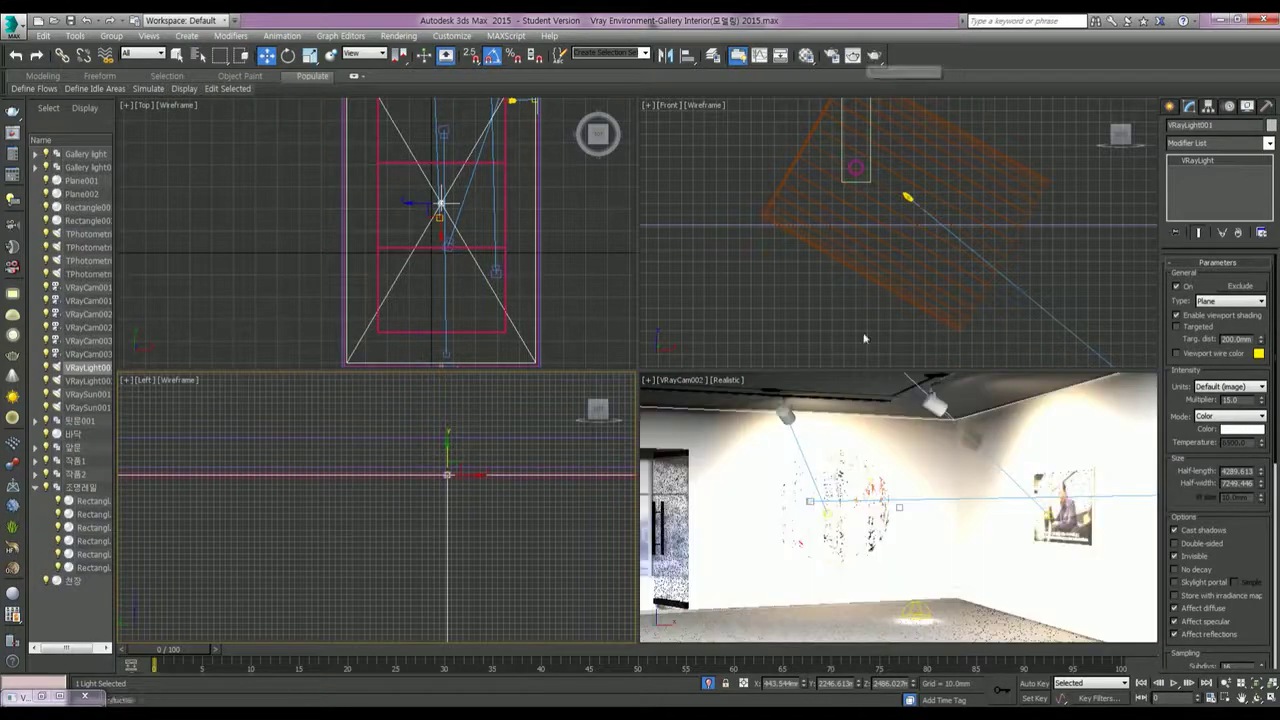
{"action": "right_click", "coordinate": [900, 413]}
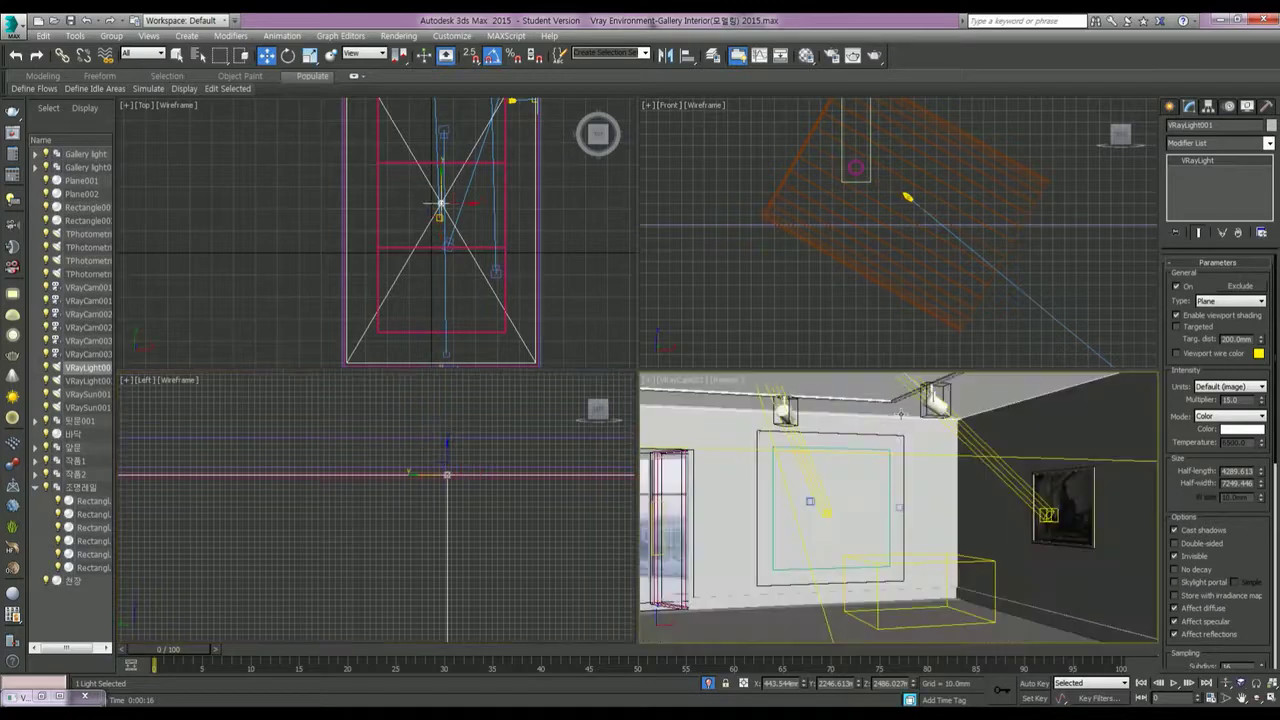
{"action": "left_click", "coordinate": [876, 56]}
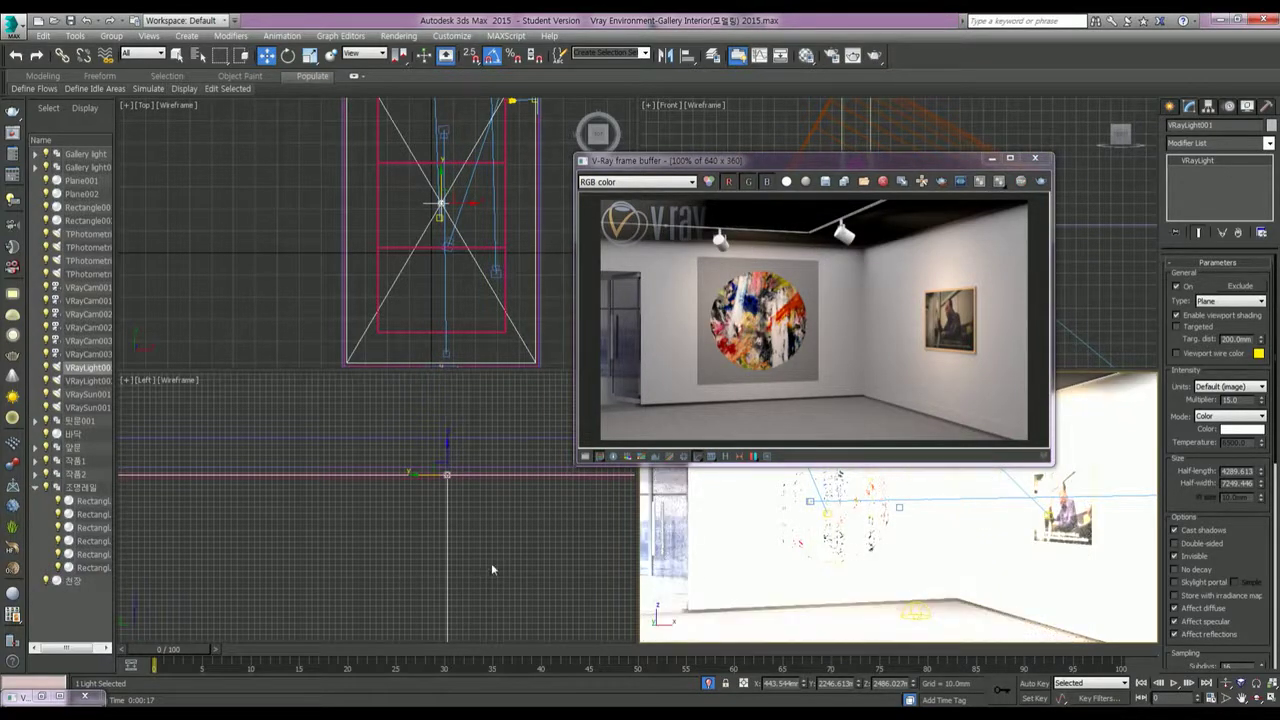
Step: Pan the Top view left and zoom out
{"action": "middle_click_drag", "start_coordinate": [477, 245], "coordinate": [386, 242]}
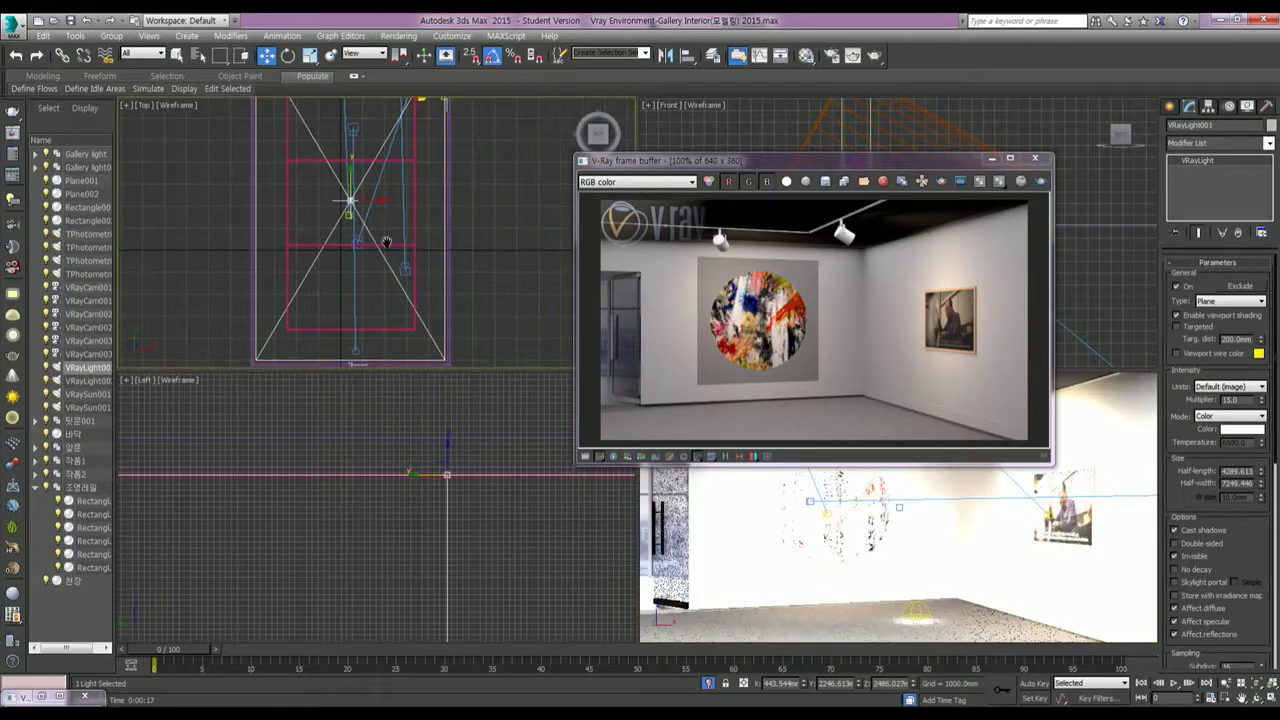
{"action": "scroll", "coordinate": [448, 450], "scroll_direction": "down", "scroll_amount": 3}
{"action": "scroll", "coordinate": [433, 265], "scroll_direction": "down", "scroll_amount": 4}
{"action": "scroll", "coordinate": [433, 265], "scroll_direction": "down", "scroll_amount": 3}
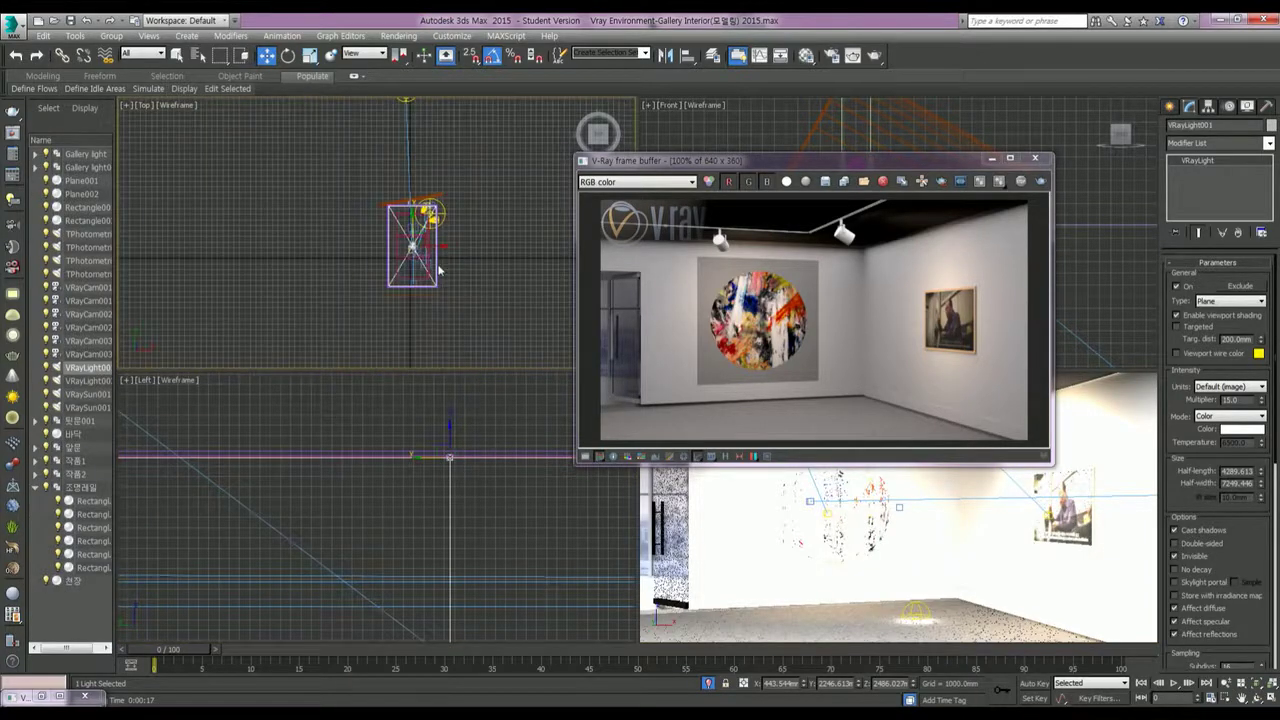
Step: Create a VRaySun in the Top view, adding VRaySky but keeping the existing environment map
{"action": "left_click", "coordinate": [1170, 108]}
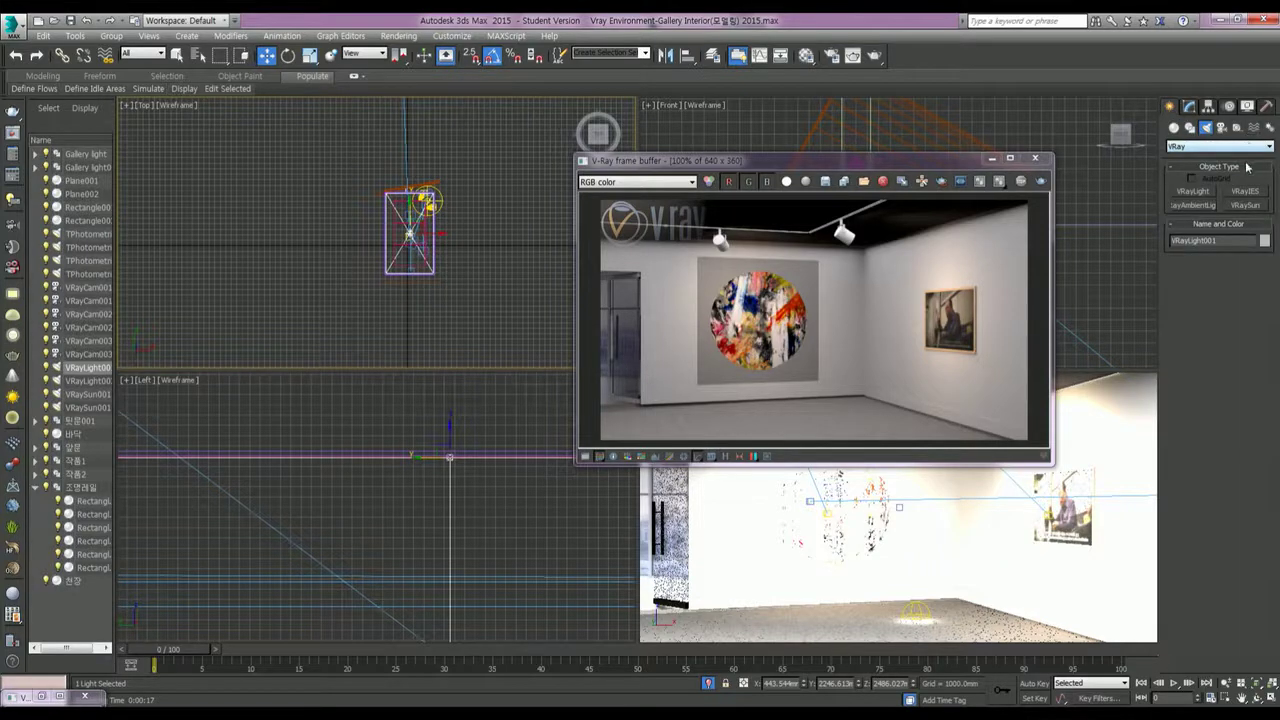
{"action": "left_click", "coordinate": [1250, 206]}
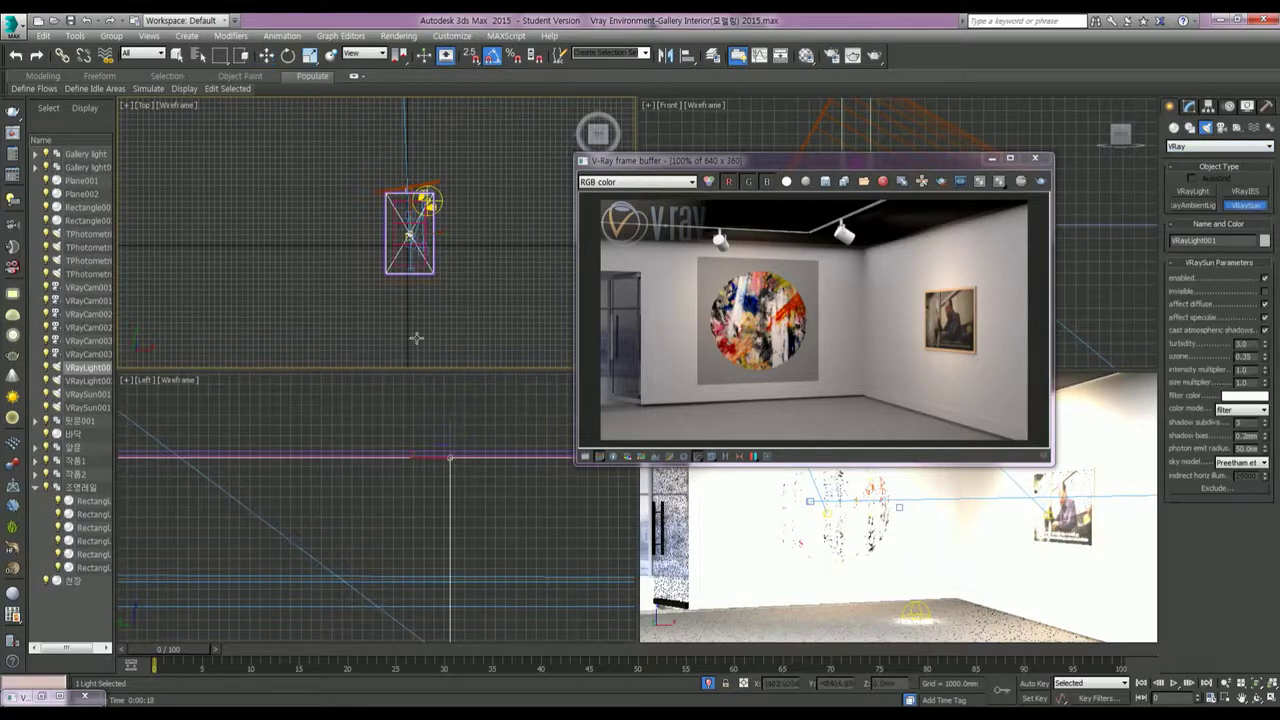
{"action": "left_click_drag", "start_coordinate": [417, 337], "coordinate": [410, 232]}
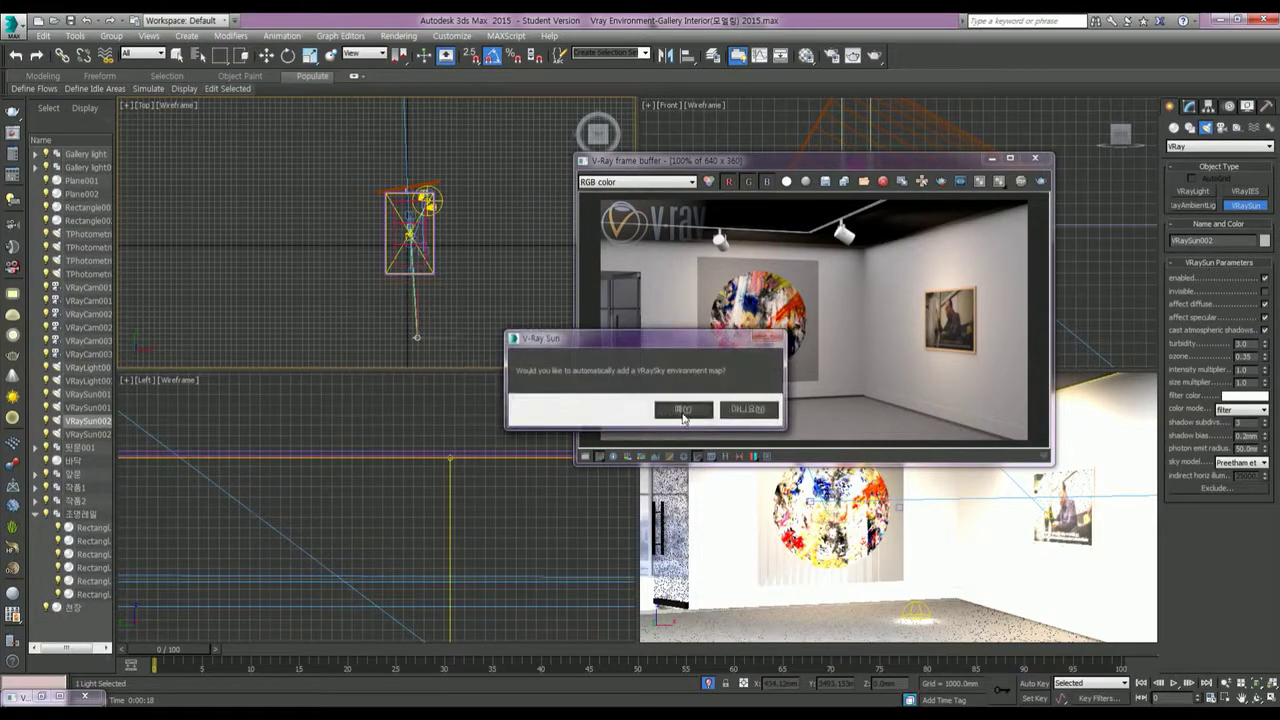
{"action": "left_click", "coordinate": [683, 412]}
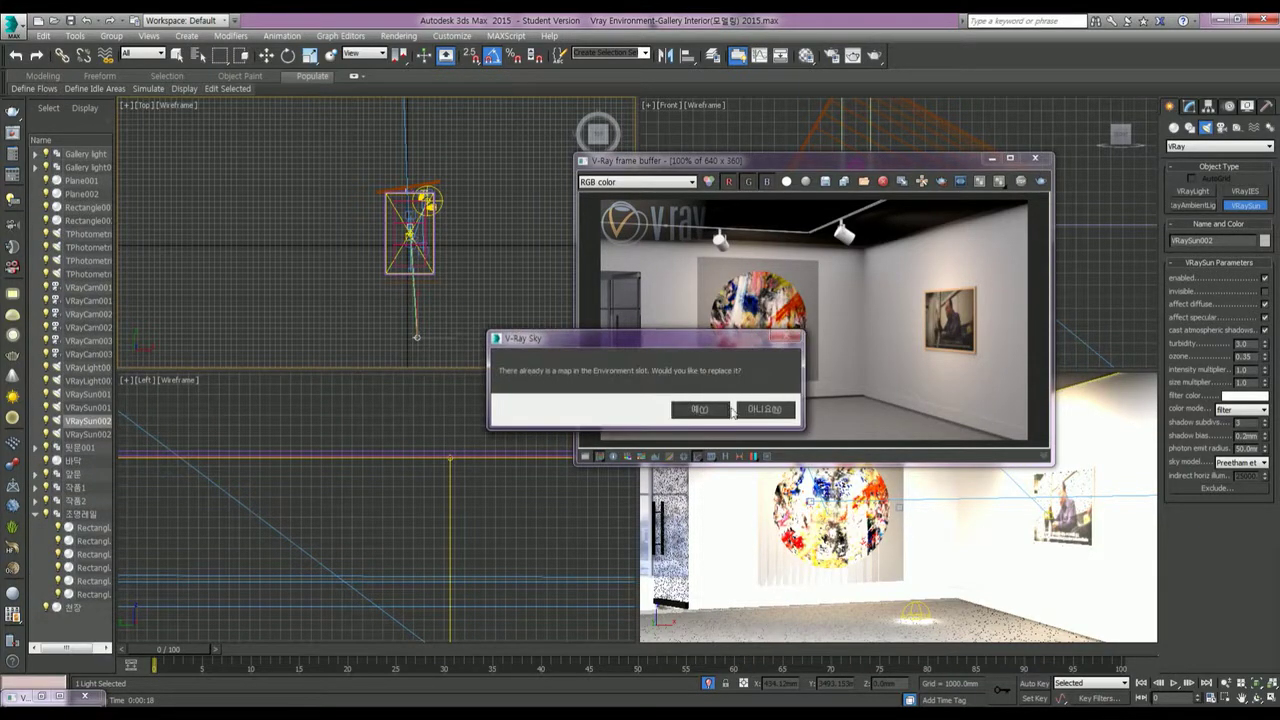
{"action": "left_click", "coordinate": [755, 411]}
Step: Move the new sun in the Left view to a steeper angle down into the room
{"action": "right_click", "coordinate": [534, 508]}
{"action": "key", "text": "z"}
{"action": "middle_click_drag", "start_coordinate": [450, 510], "coordinate": [445, 531]}
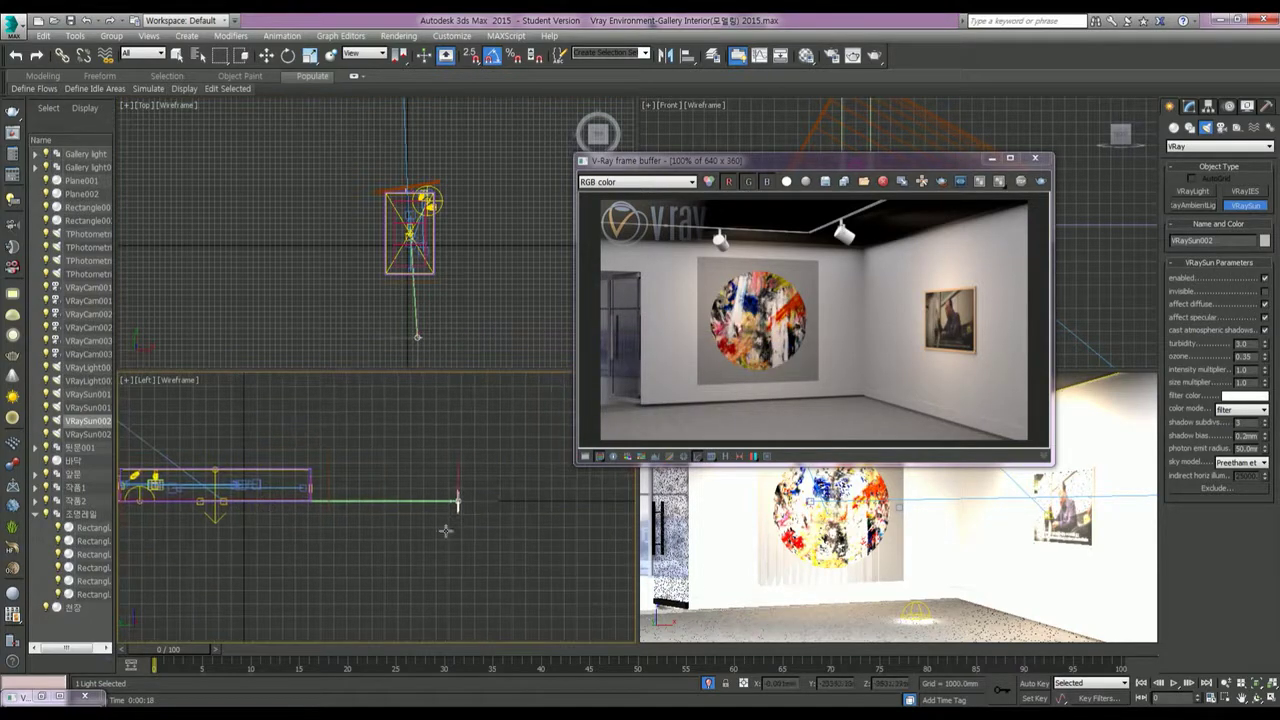
{"action": "key", "text": "w"}
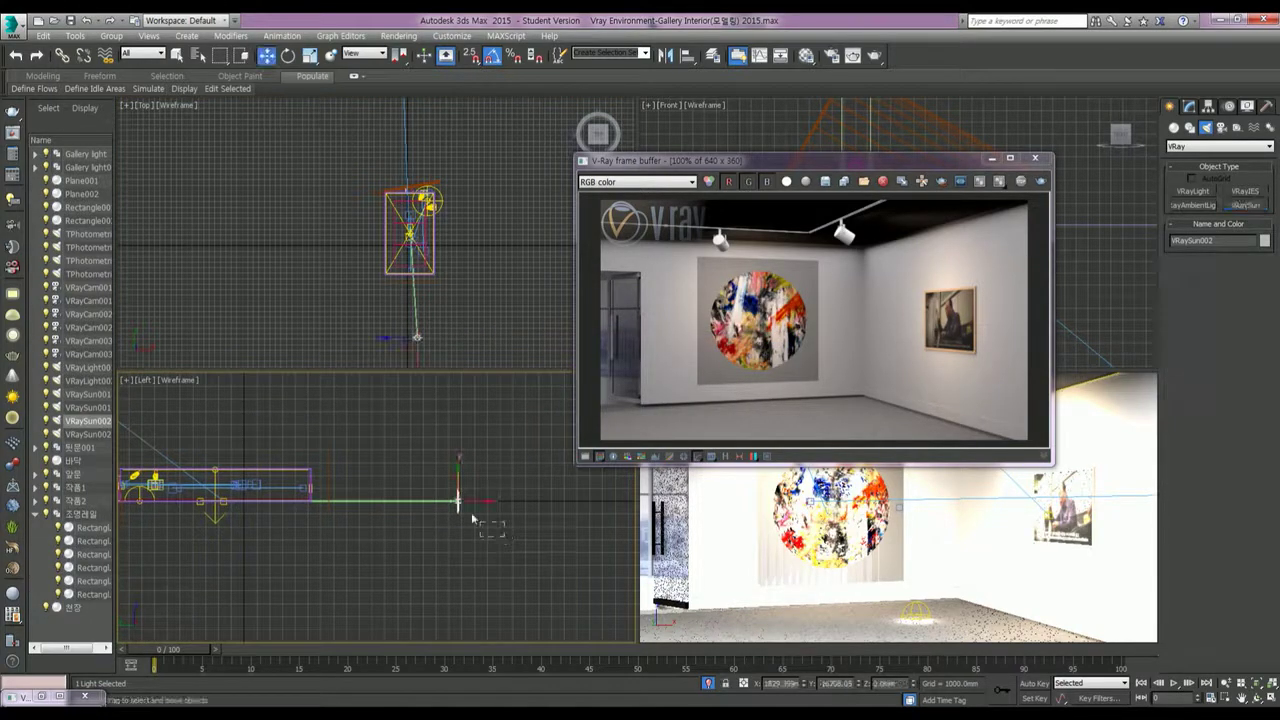
{"action": "mouse_move", "coordinate": [473, 488]}
{"action": "left_mouse_down"}
{"action": "mouse_move", "coordinate": [386, 325]}
{"action": "mouse_move", "coordinate": [537, 272]}
{"action": "left_mouse_up"}
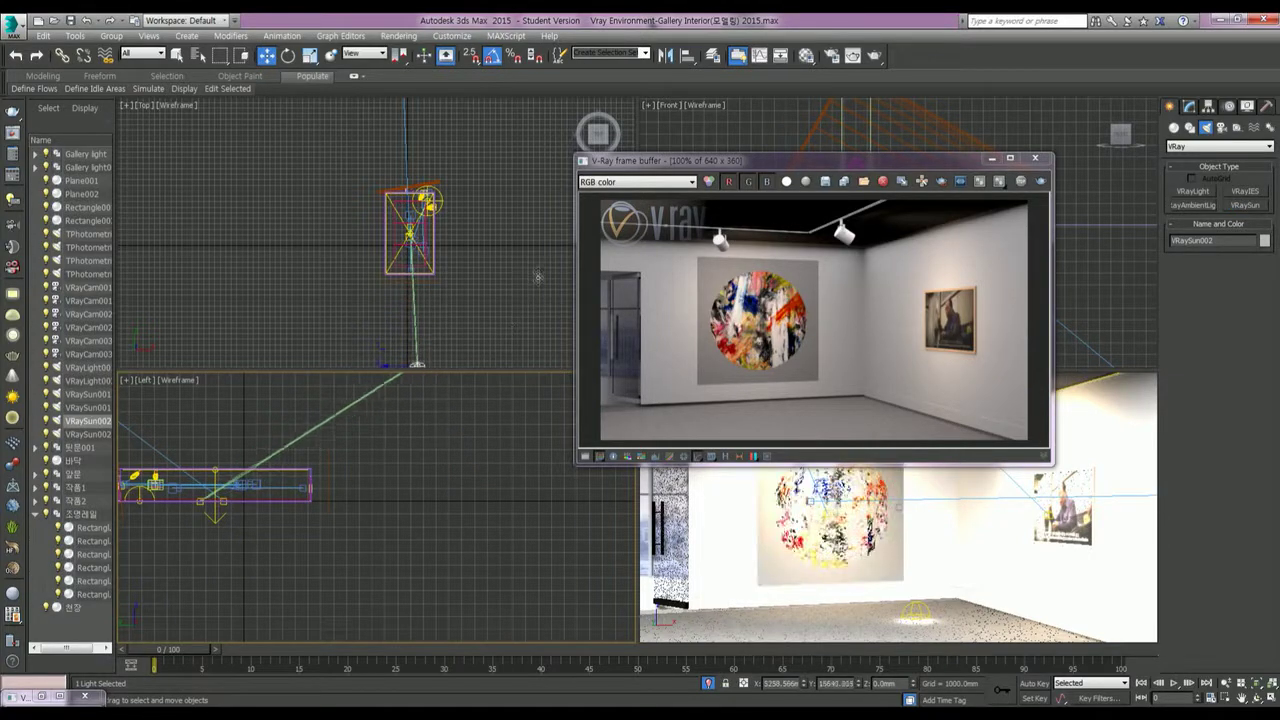
{"action": "mouse_move", "coordinate": [537, 272]}
{"action": "left_mouse_down"}
{"action": "mouse_move", "coordinate": [584, 360]}
{"action": "mouse_move", "coordinate": [579, 305]}
{"action": "left_mouse_up"}
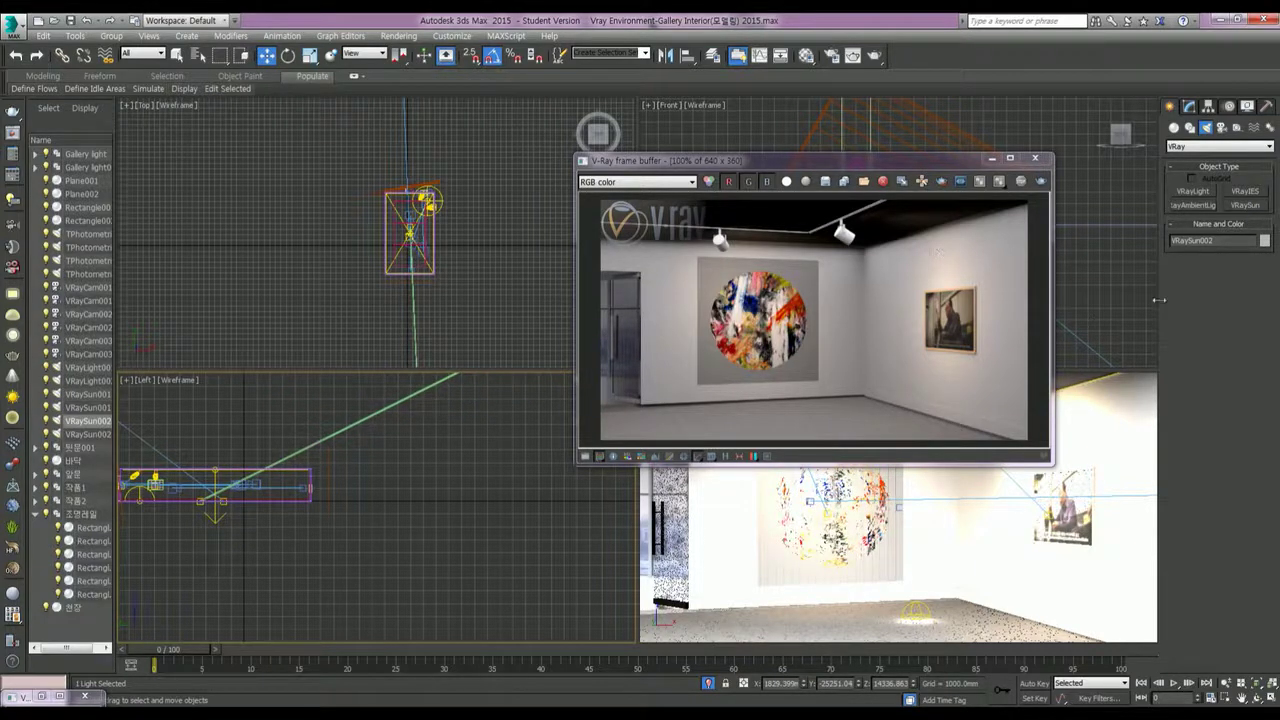
{"action": "left_click", "coordinate": [1187, 106]}
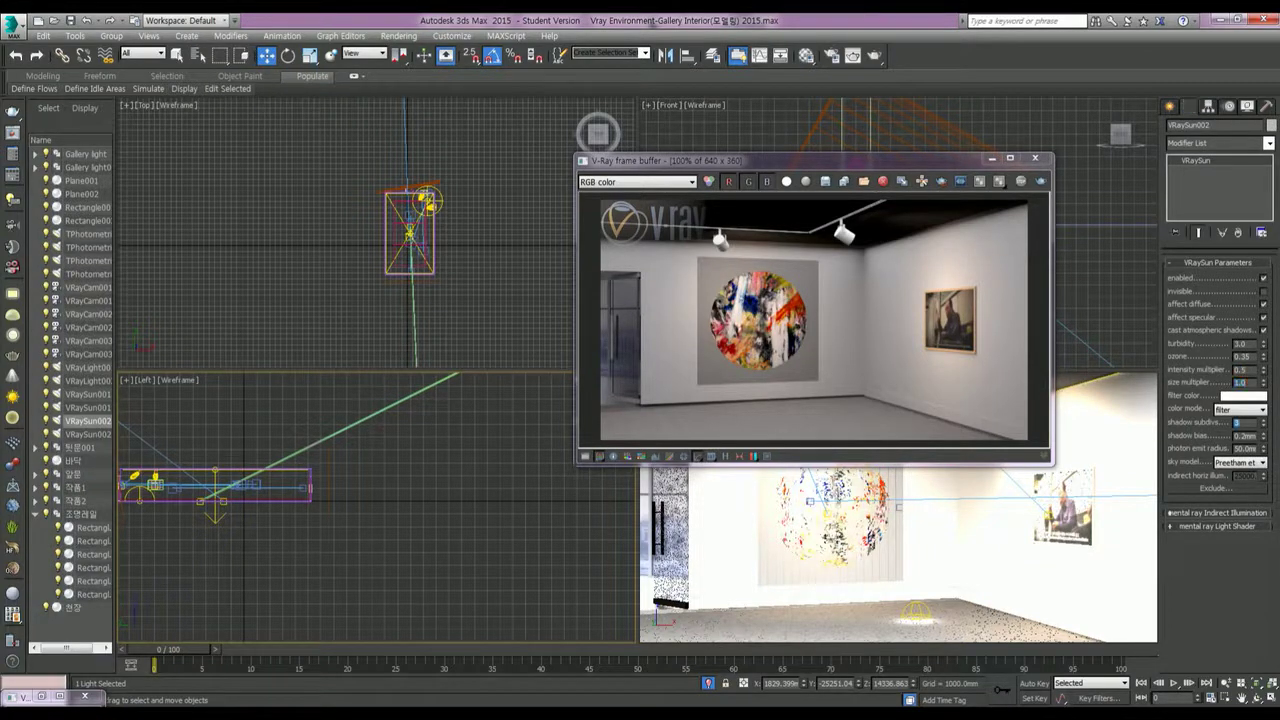
Step: Set VRaySun002's photon emit radius to 3500 mm, re-render the gallery, then select the floor
{"action": "left_click", "coordinate": [1245, 449]}
{"action": "type", "text": "3500"}
{"action": "key", "text": "Return"}
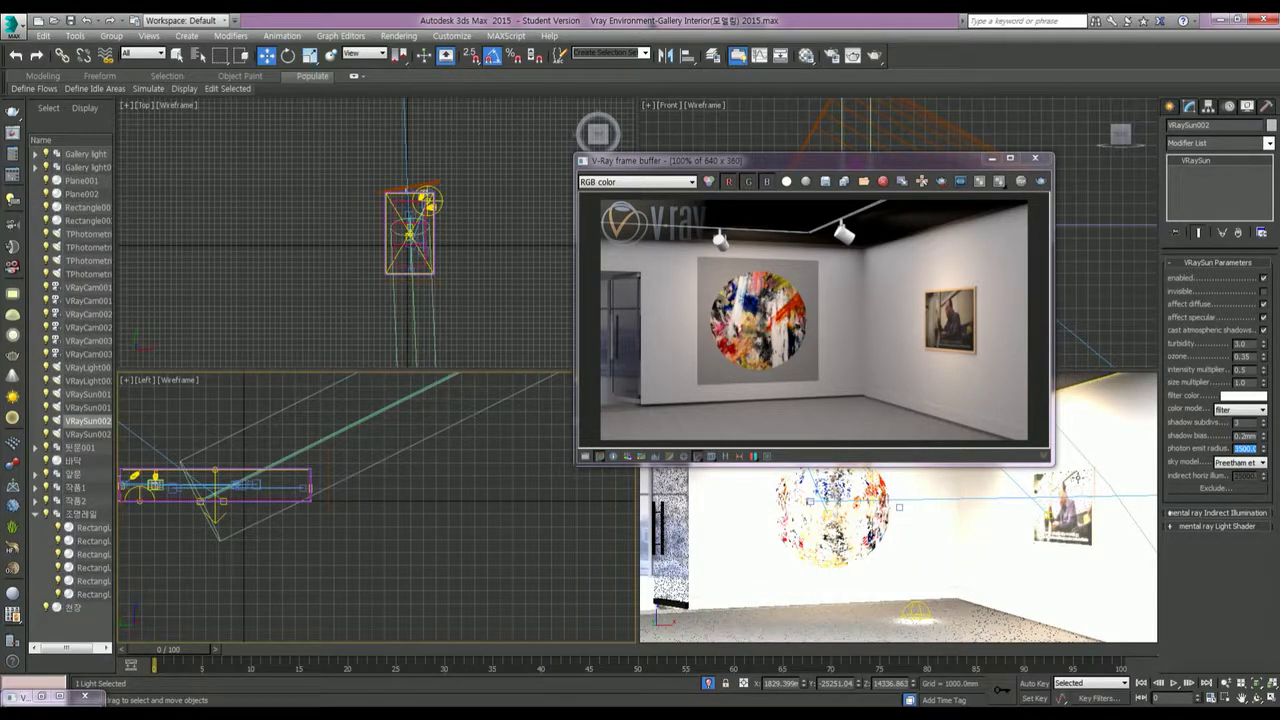
{"action": "left_click", "coordinate": [1041, 181]}
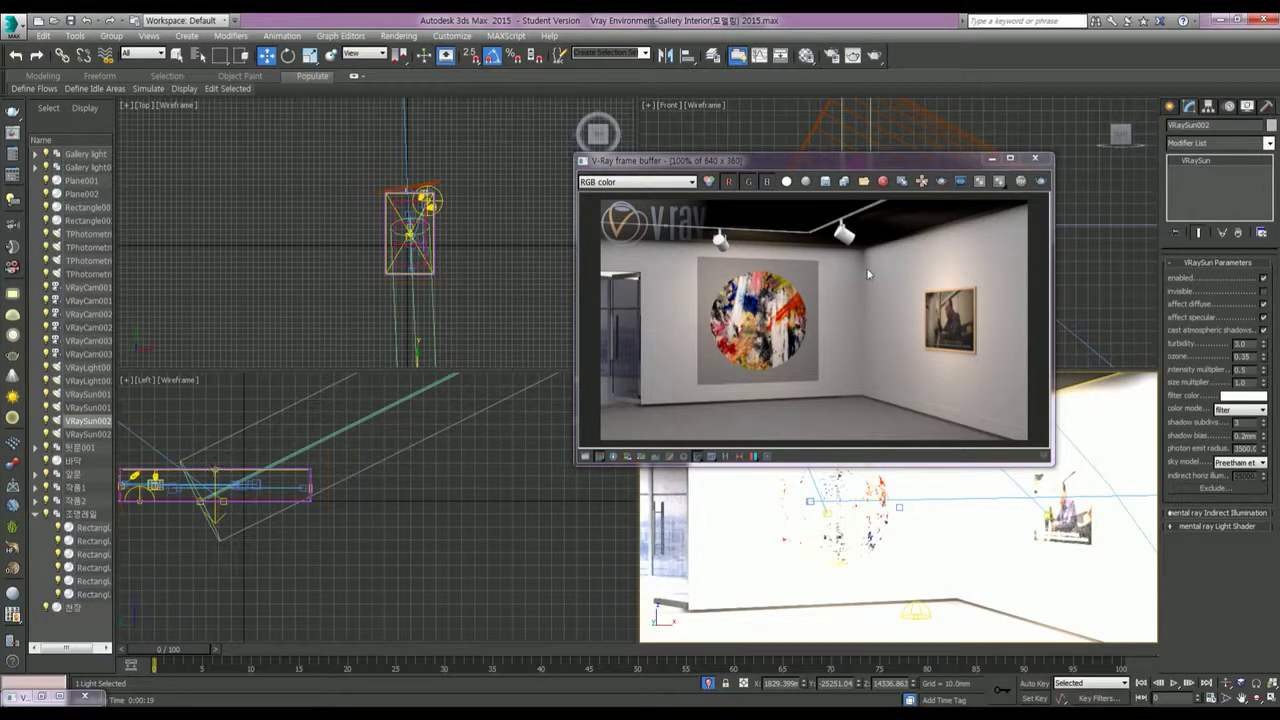
{"action": "left_click", "coordinate": [270, 494]}
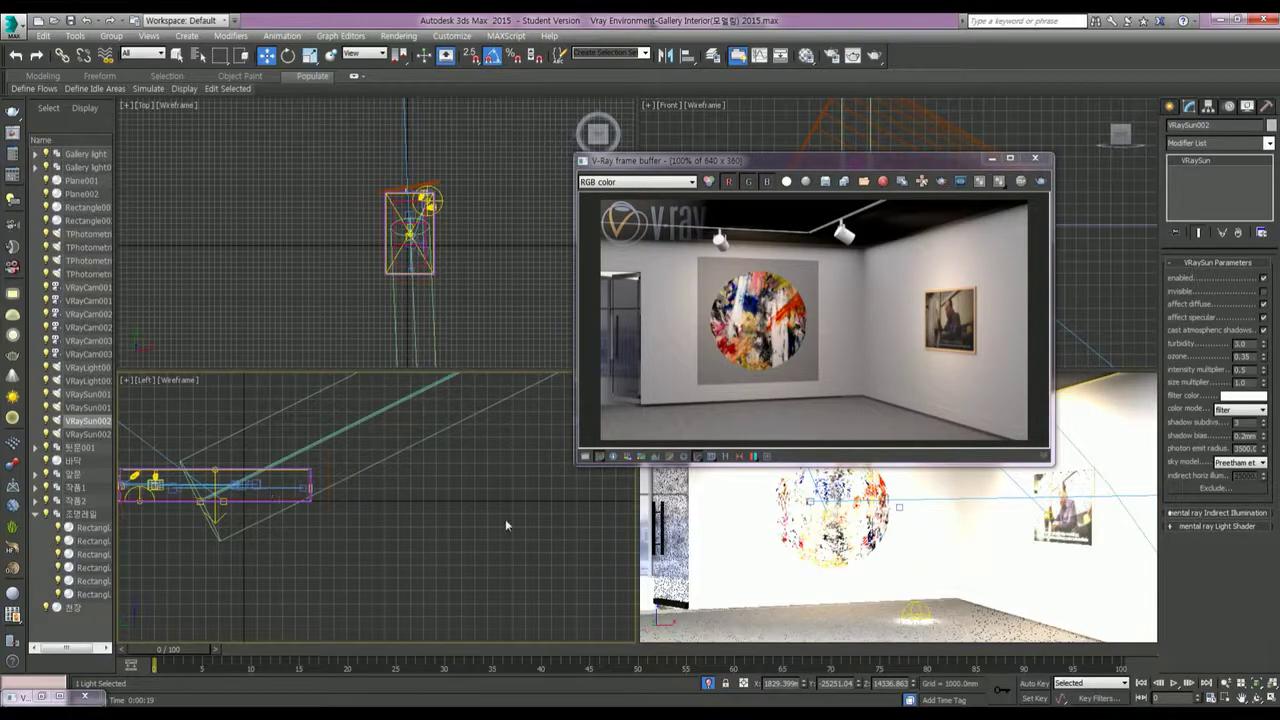
{"action": "left_click", "coordinate": [913, 607]}
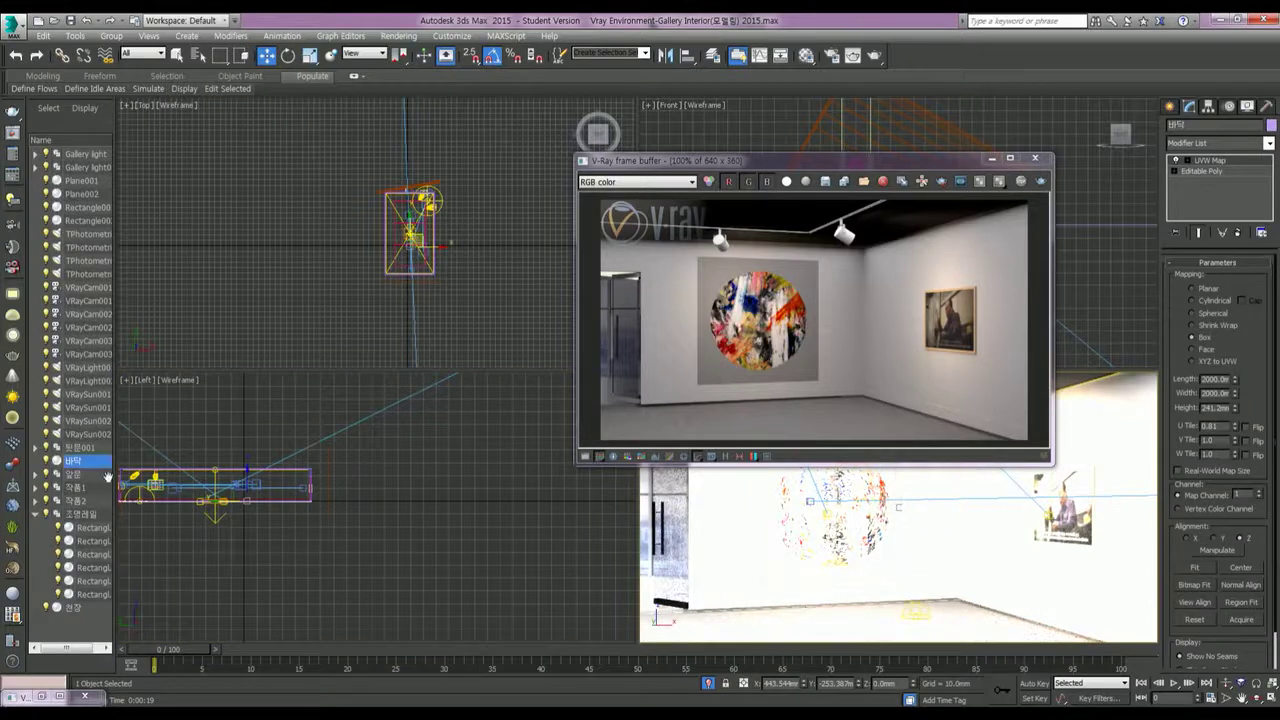
Step: Select the dome light VRayLight002 in the Left view, move it upward, and re-render
{"action": "middle_click_drag", "start_coordinate": [172, 486], "coordinate": [397, 488]}
{"action": "scroll", "coordinate": [400, 480], "scroll_direction": "up", "scroll_amount": 2}
{"action": "scroll", "coordinate": [410, 440], "scroll_direction": "up", "scroll_amount": 1}
{"action": "scroll", "coordinate": [418, 396], "scroll_direction": "up", "scroll_amount": 1}
{"action": "left_click", "coordinate": [310, 500]}
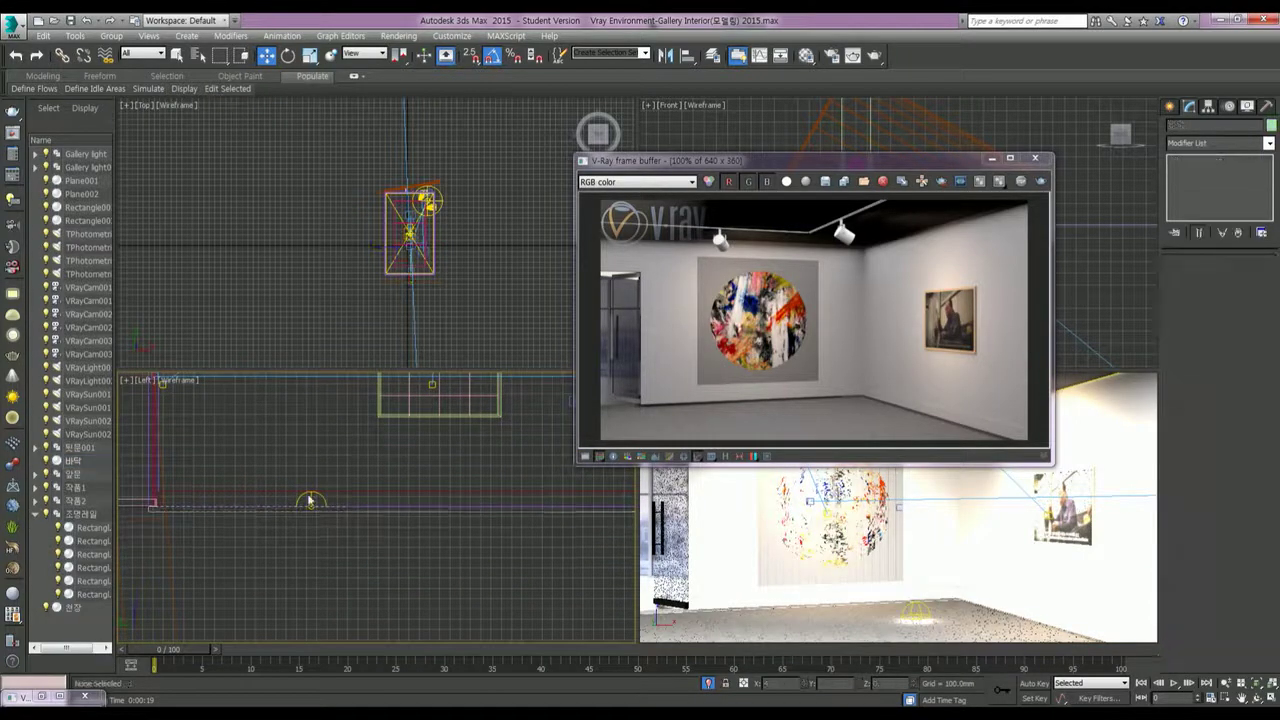
{"action": "left_click", "coordinate": [310, 499]}
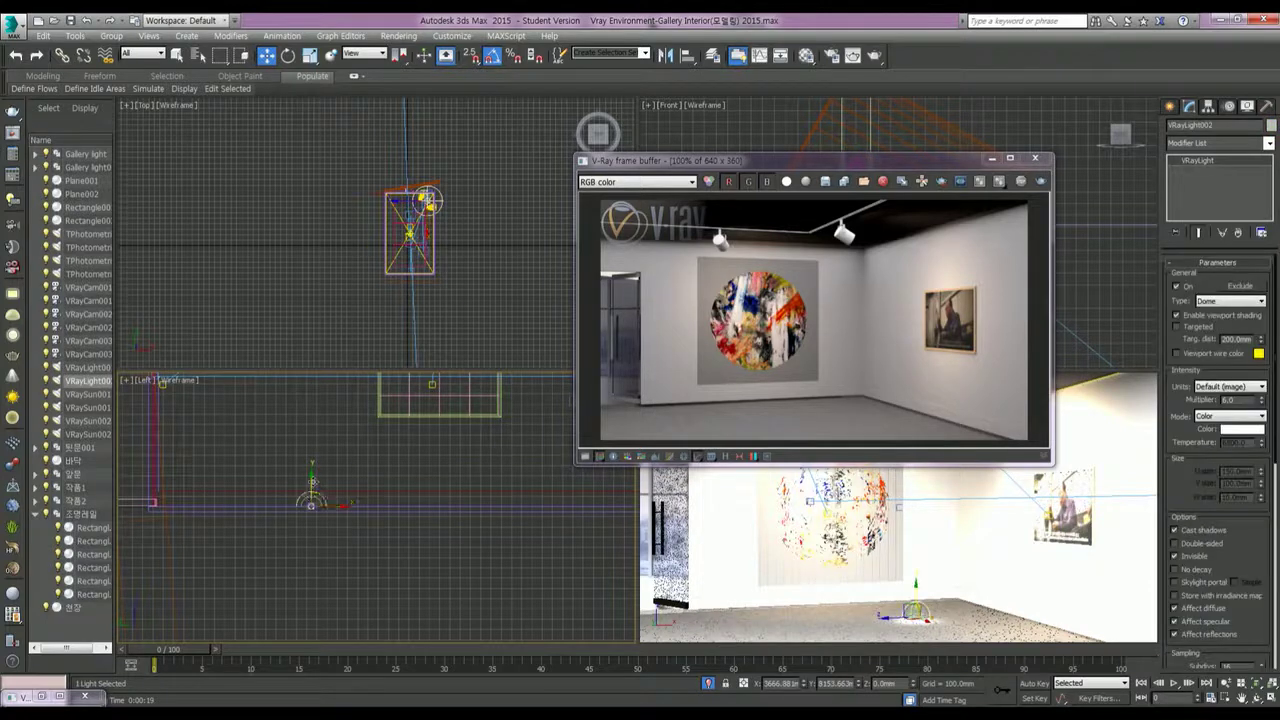
{"action": "left_click_drag", "start_coordinate": [310, 499], "coordinate": [342, 364]}
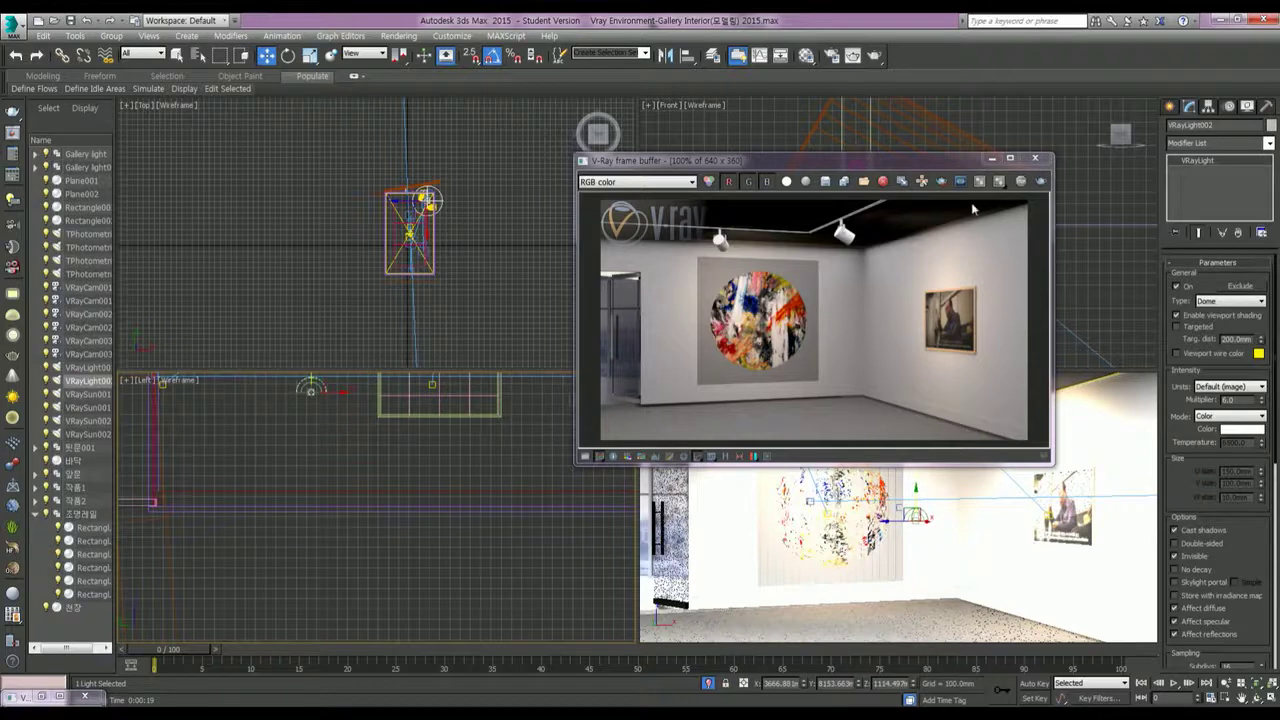
{"action": "middle_click", "coordinate": [1105, 398]}
{"action": "left_click", "coordinate": [1040, 182]}
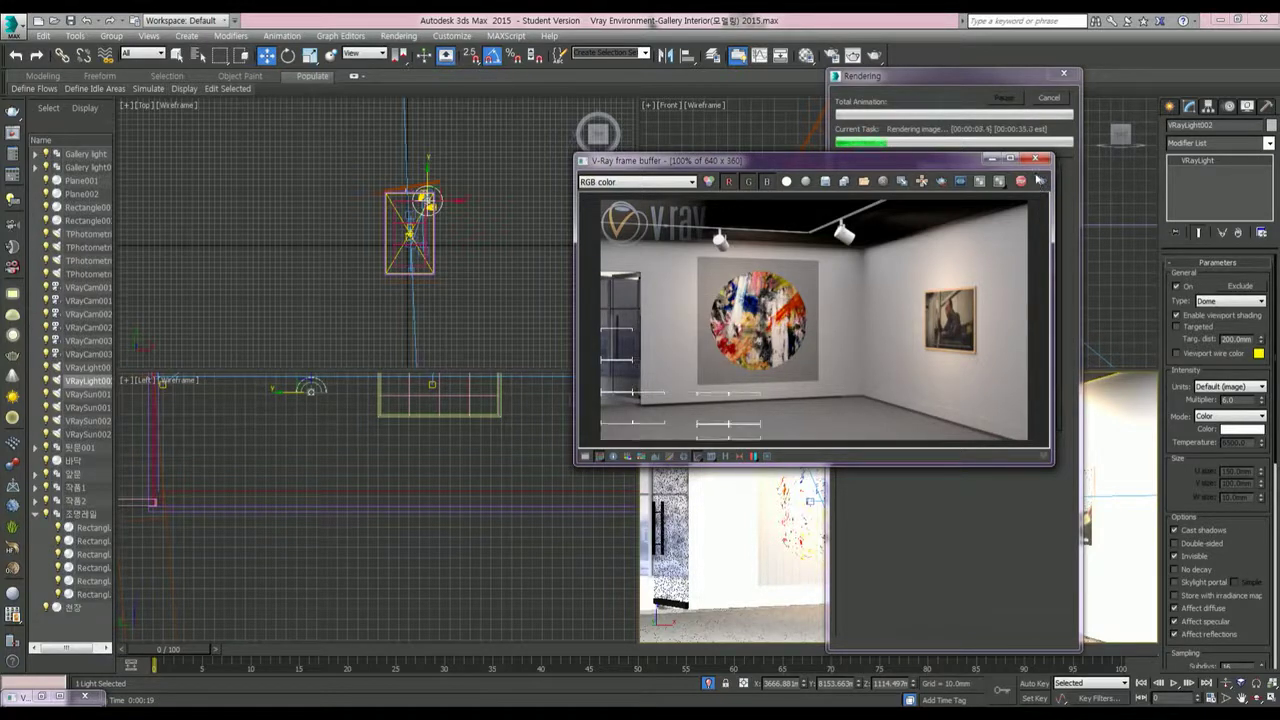
Step: Stop the render and draw a render region over the ceiling lights
{"action": "left_click", "coordinate": [1052, 98]}
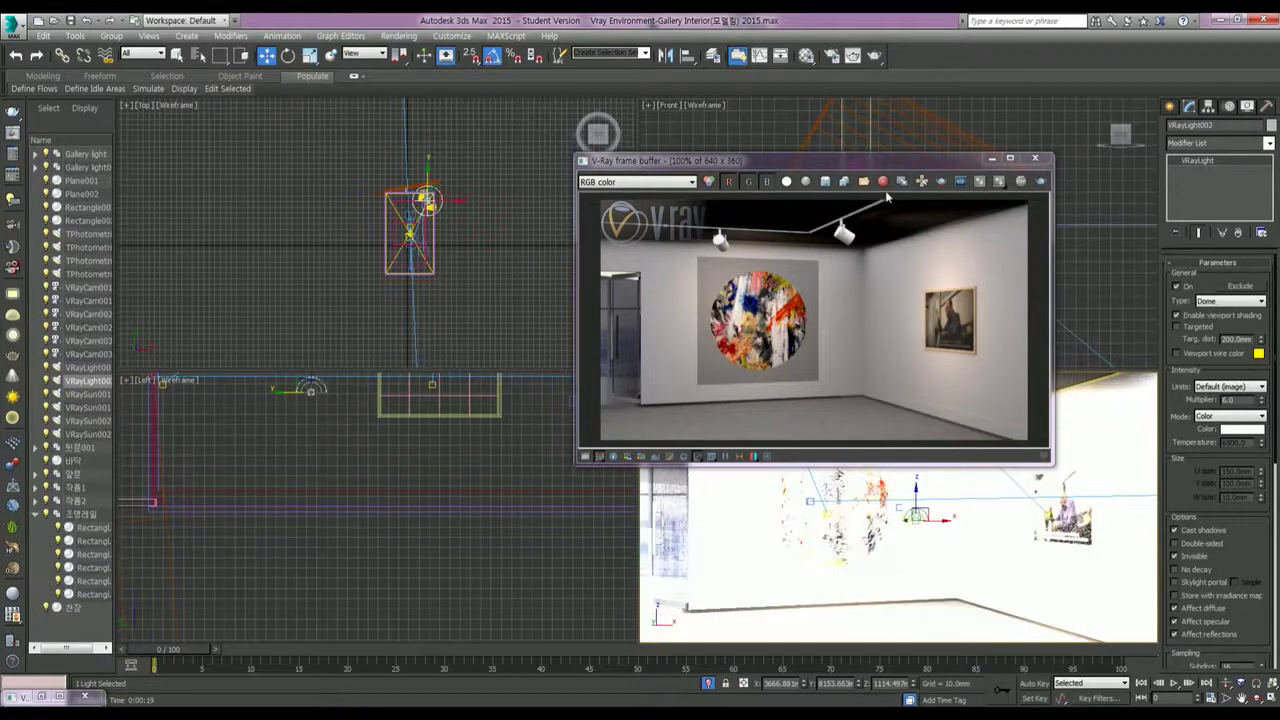
{"action": "left_click", "coordinate": [940, 187]}
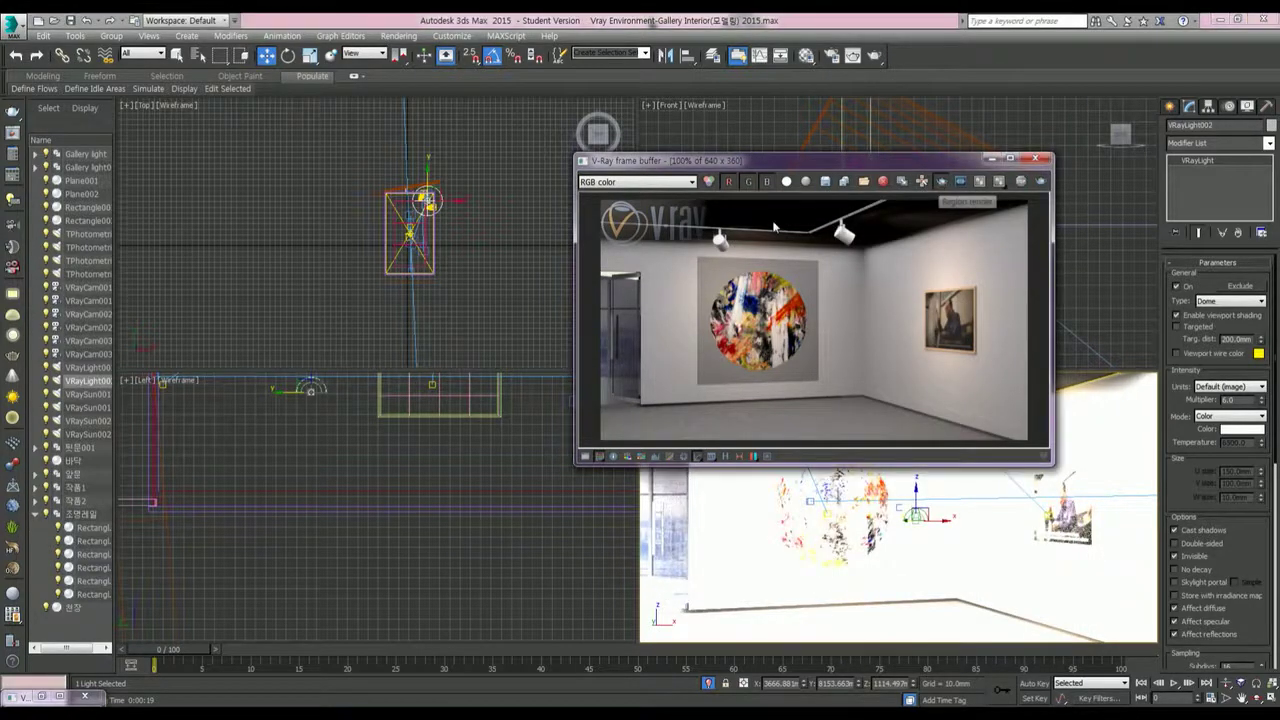
{"action": "left_click_drag", "start_coordinate": [712, 206], "coordinate": [970, 280]}
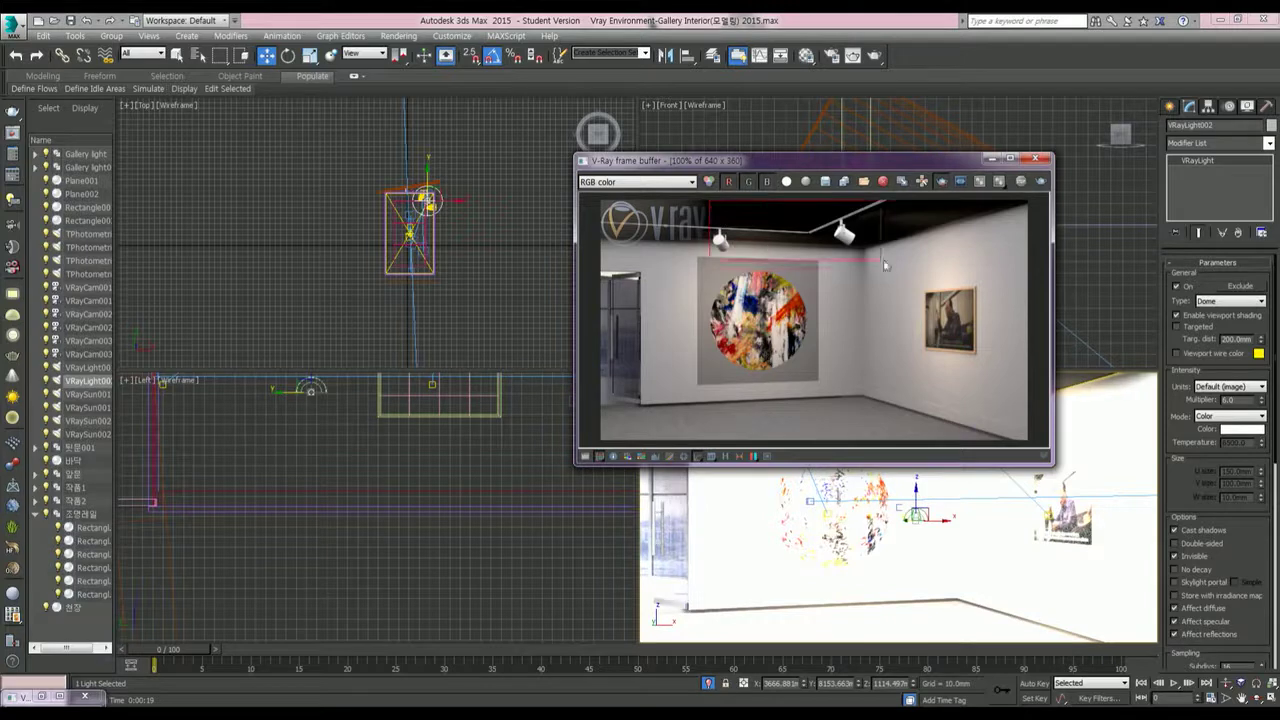
Step: Render the ceiling region, raise VRayLight002 further, and render the region again
{"action": "left_click", "coordinate": [1040, 182]}
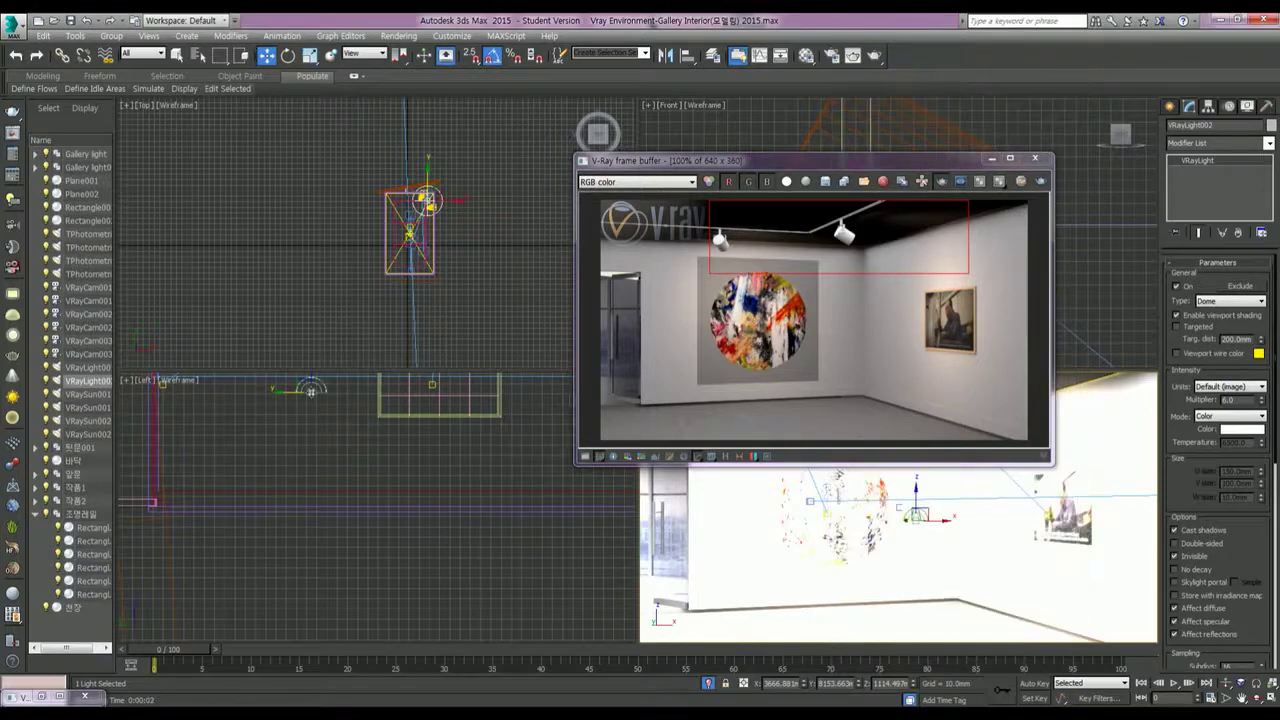
{"action": "middle_click_drag", "start_coordinate": [308, 400], "coordinate": [308, 492]}
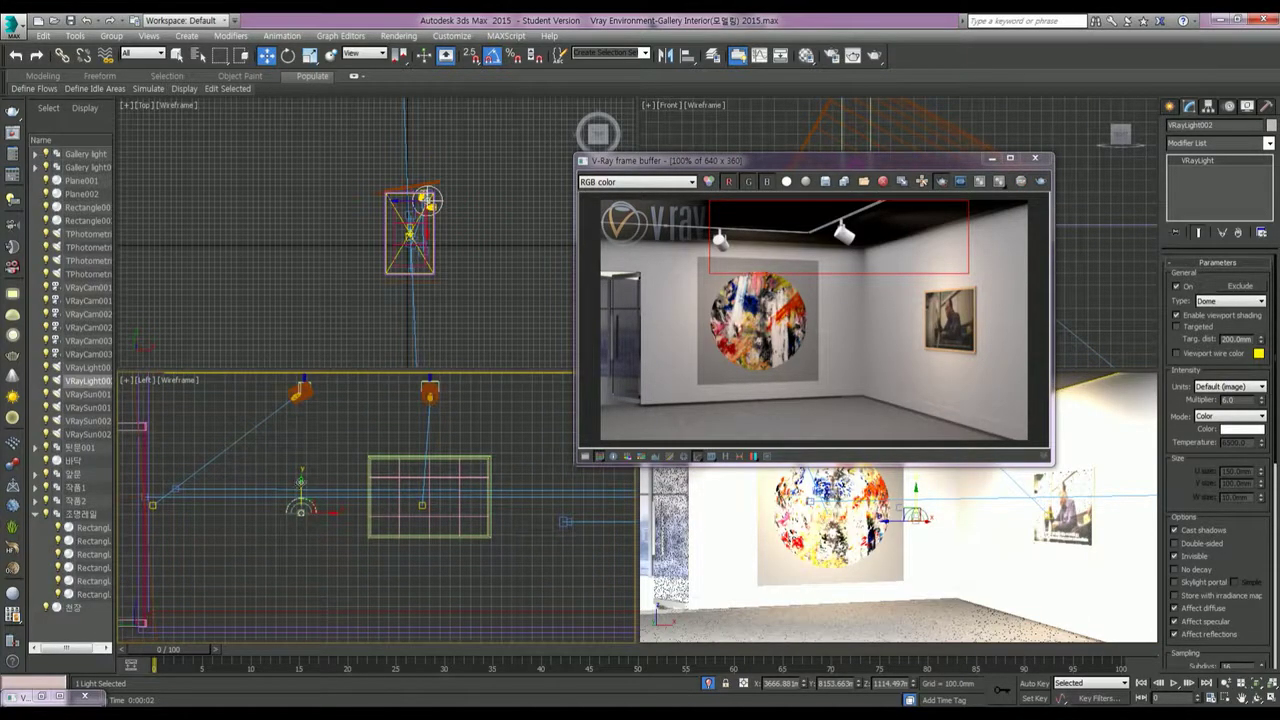
{"action": "left_click_drag", "start_coordinate": [300, 505], "coordinate": [300, 440]}
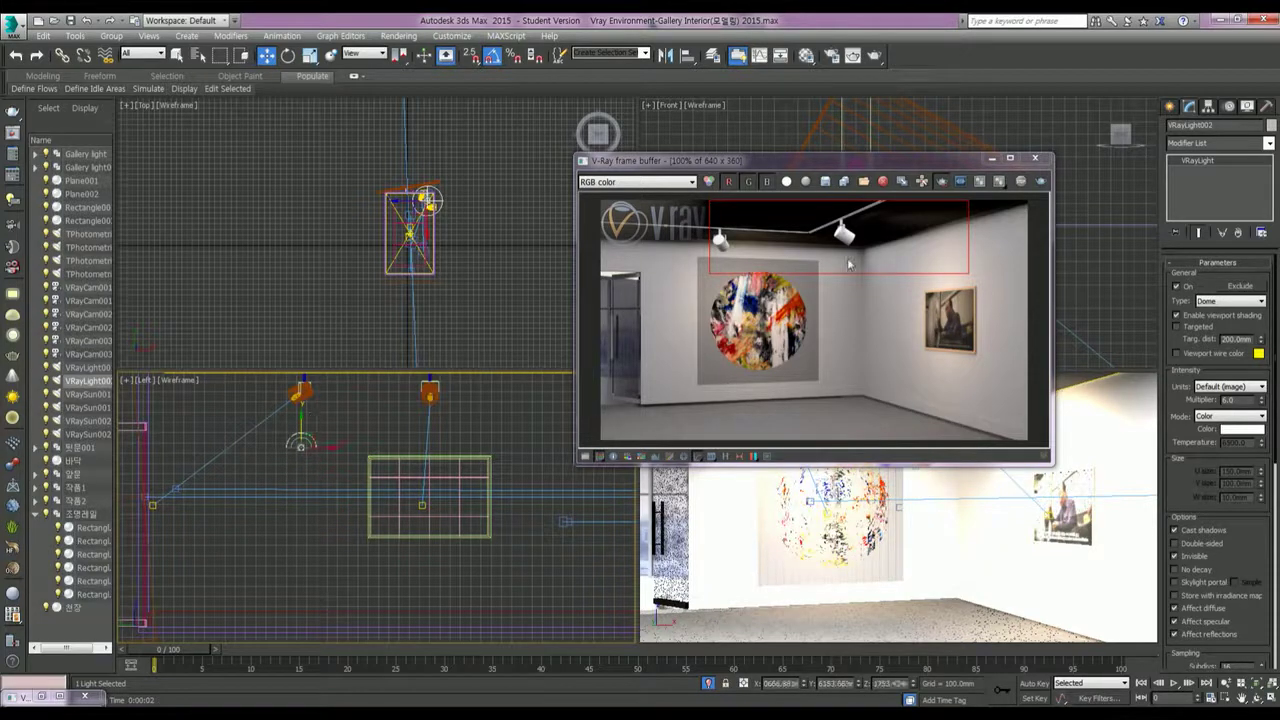
{"action": "left_click", "coordinate": [1040, 181]}
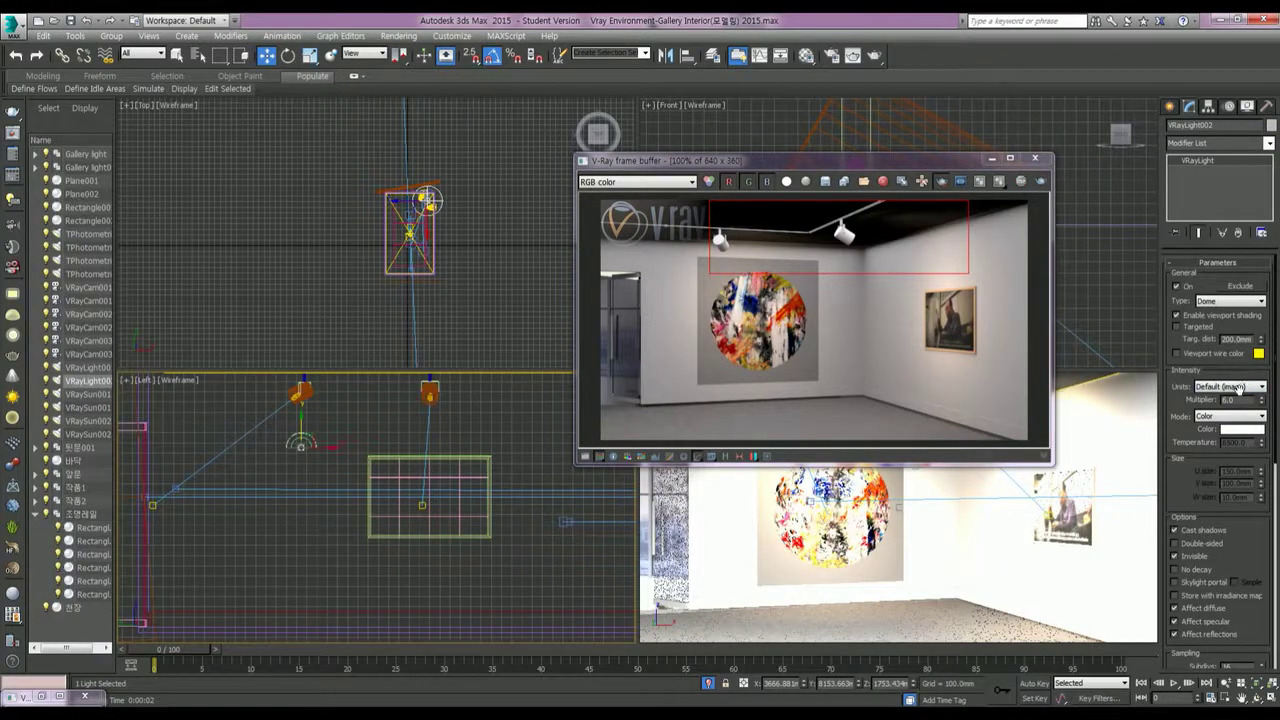
Step: Set VRayLight002's multiplier to 20.0 and render, then drop the light to floor level and render again
{"action": "left_click_drag", "start_coordinate": [1242, 363], "coordinate": [1249, 249]}
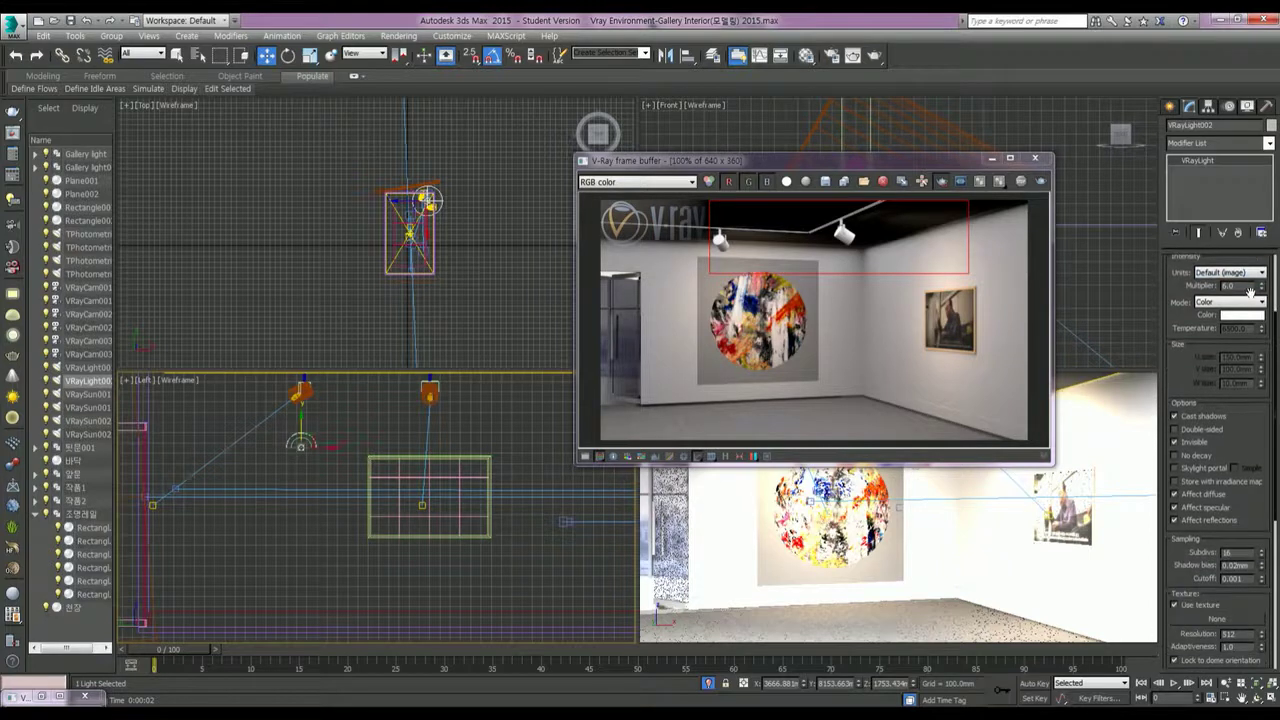
{"action": "double_click", "coordinate": [1232, 286]}
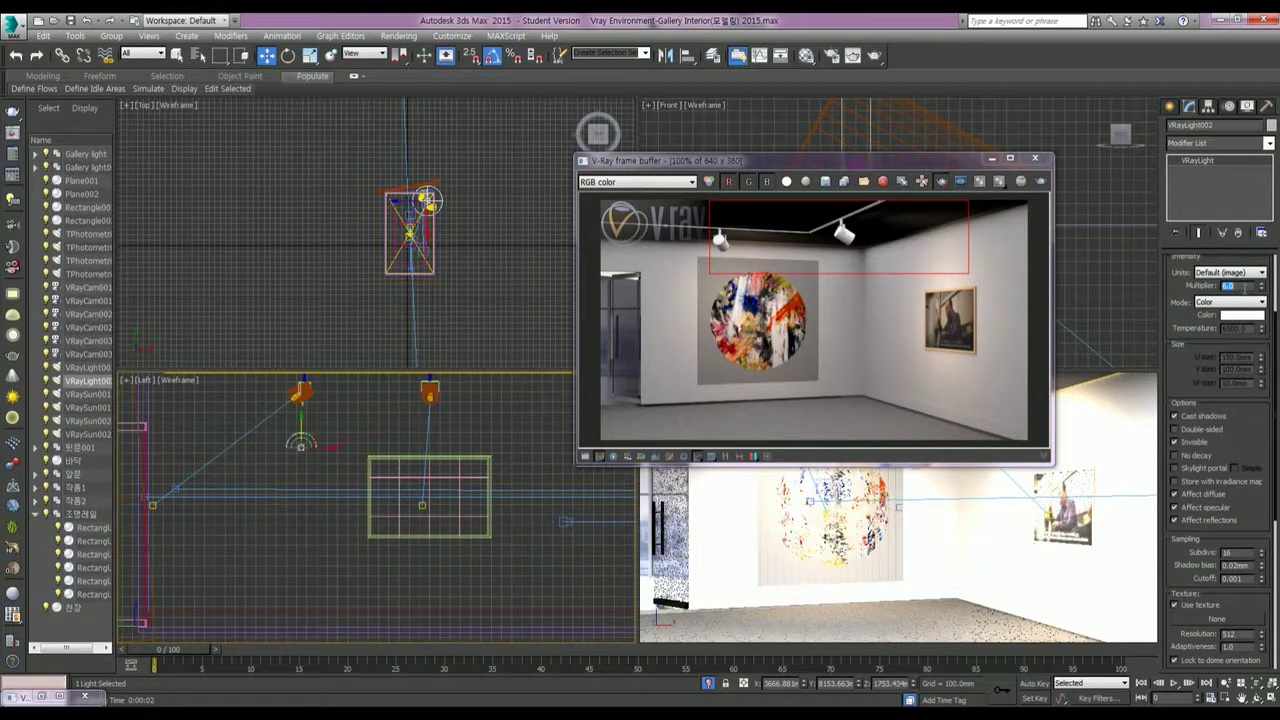
{"action": "type", "text": "20"}
{"action": "key", "text": "Return"}
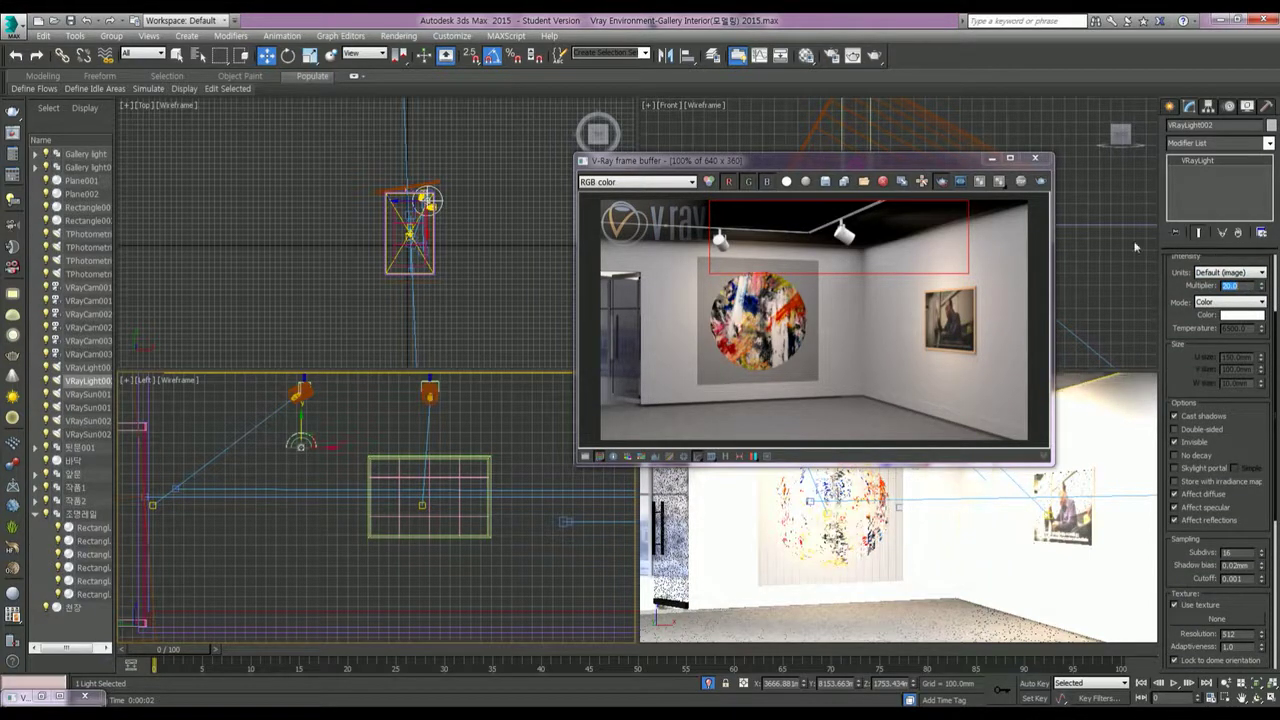
{"action": "left_click", "coordinate": [1044, 181]}
{"action": "left_click_drag", "start_coordinate": [300, 421], "coordinate": [287, 600]}
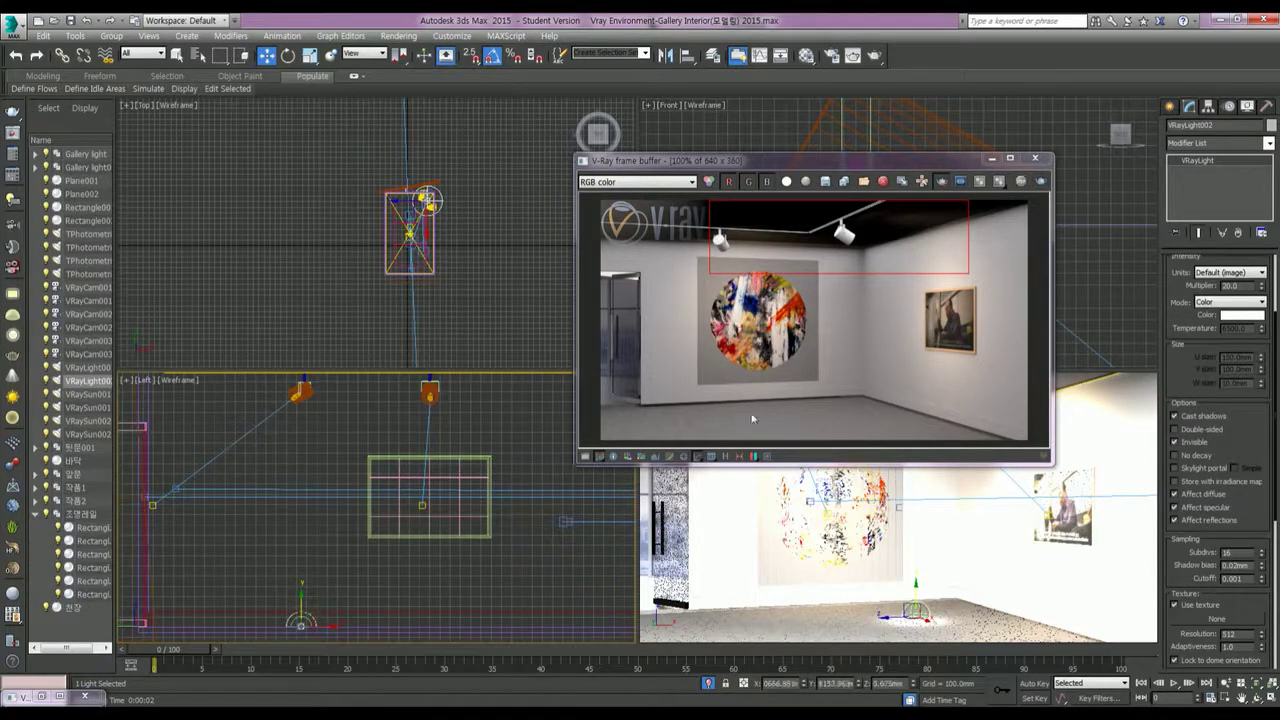
{"action": "left_click", "coordinate": [1044, 182]}
Step: Close the frame buffer and render the VRayCam002 view
{"action": "left_click", "coordinate": [1038, 159]}
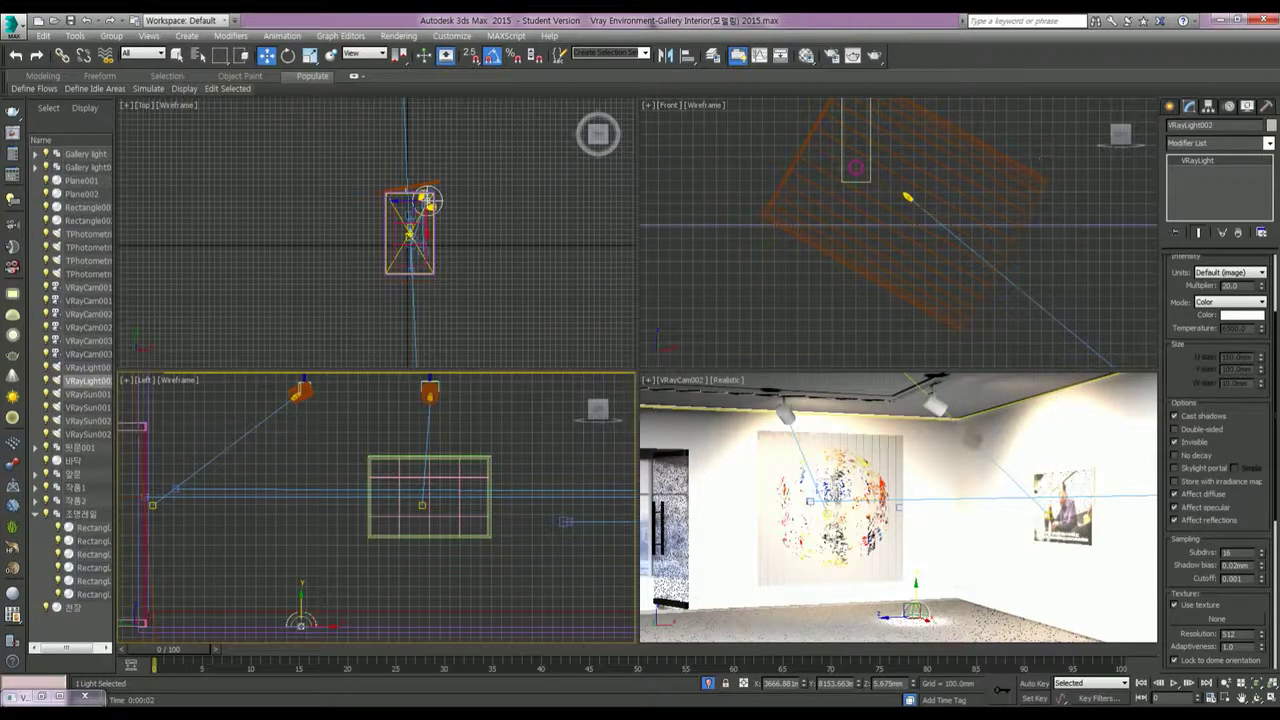
{"action": "right_click", "coordinate": [842, 493]}
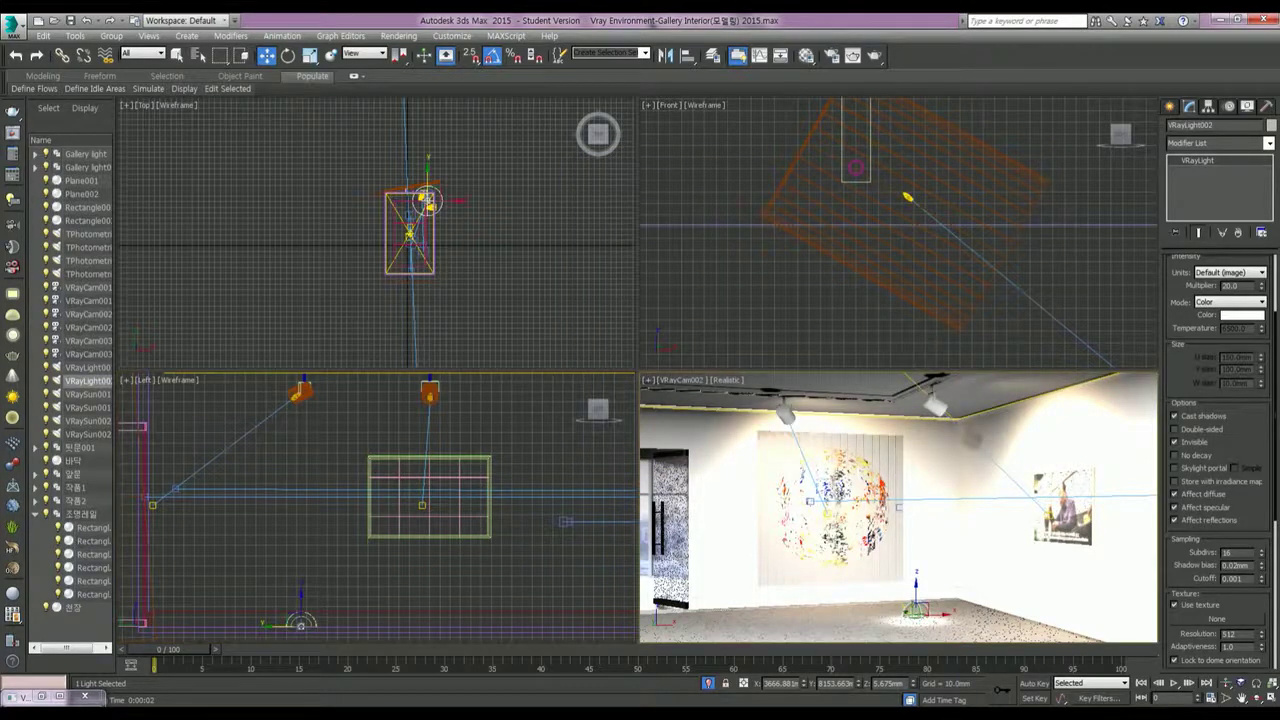
{"action": "left_click", "coordinate": [875, 55]}
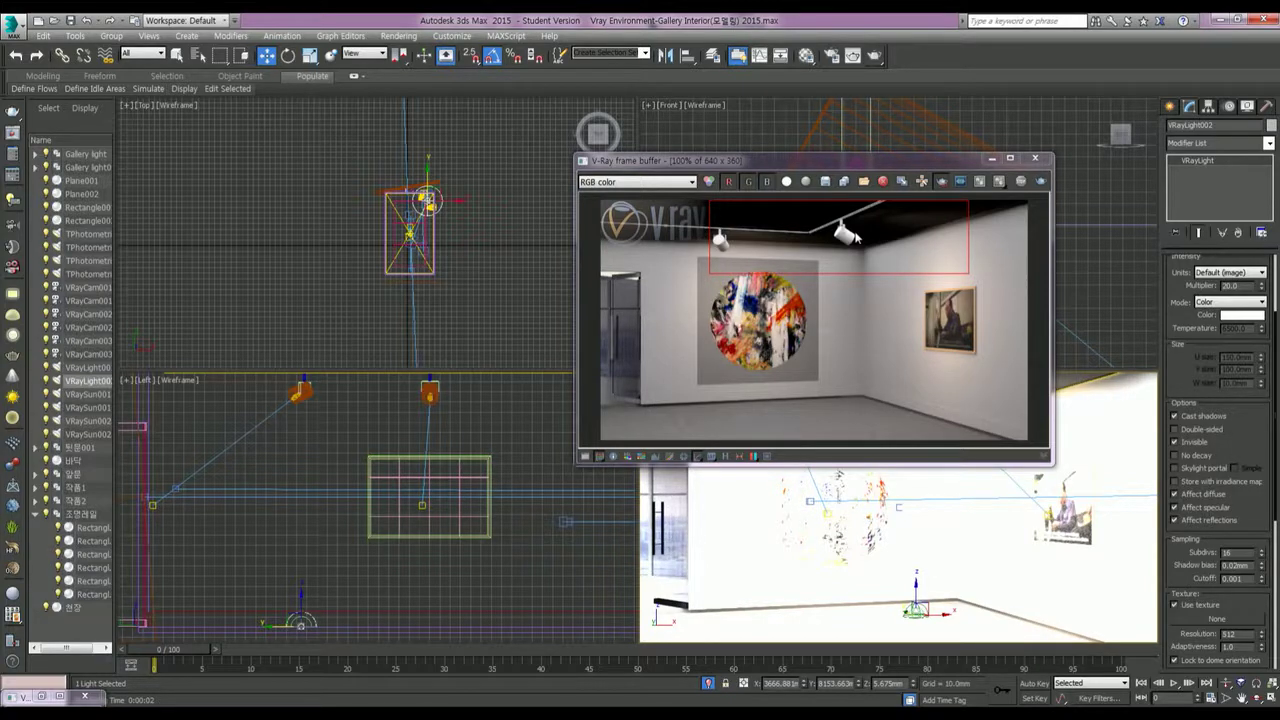
Step: Pan and zoom the Left view to locate the sun's target near the floor
{"action": "middle_click_drag", "start_coordinate": [357, 456], "coordinate": [443, 552]}
{"action": "scroll", "coordinate": [443, 540], "scroll_direction": "down", "scroll_amount": 2}
{"action": "scroll", "coordinate": [440, 525], "scroll_direction": "down", "scroll_amount": 2}
{"action": "scroll", "coordinate": [435, 510], "scroll_direction": "down", "scroll_amount": 2}
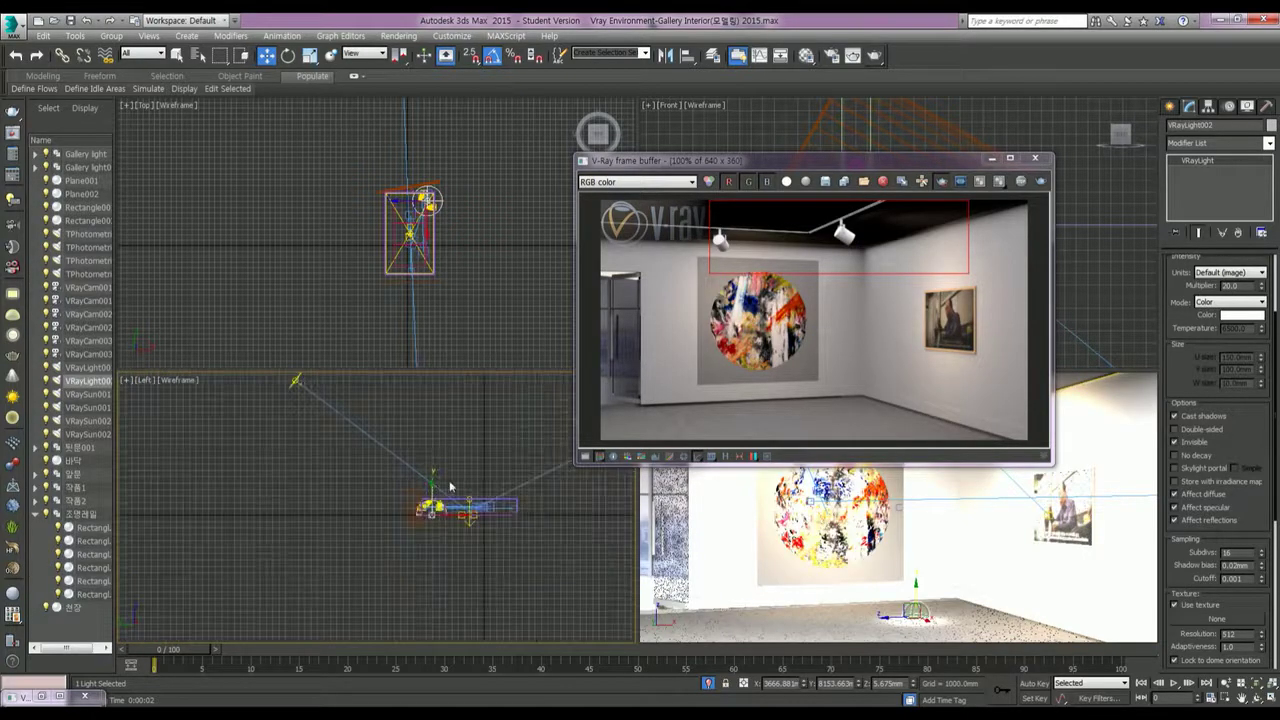
{"action": "scroll", "coordinate": [472, 490], "scroll_direction": "up", "scroll_amount": 1}
{"action": "scroll", "coordinate": [466, 534], "scroll_direction": "up", "scroll_amount": 3}
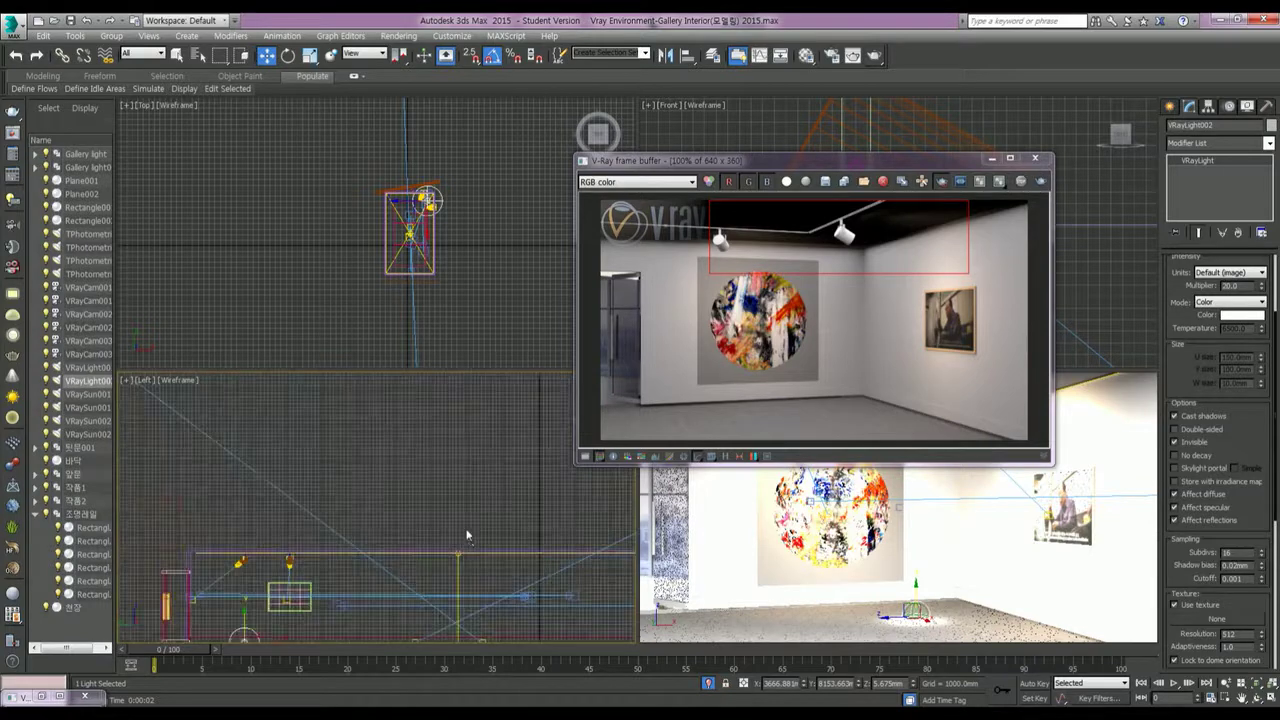
{"action": "scroll", "coordinate": [520, 610], "scroll_direction": "up", "scroll_amount": 1}
{"action": "left_click", "coordinate": [500, 610]}
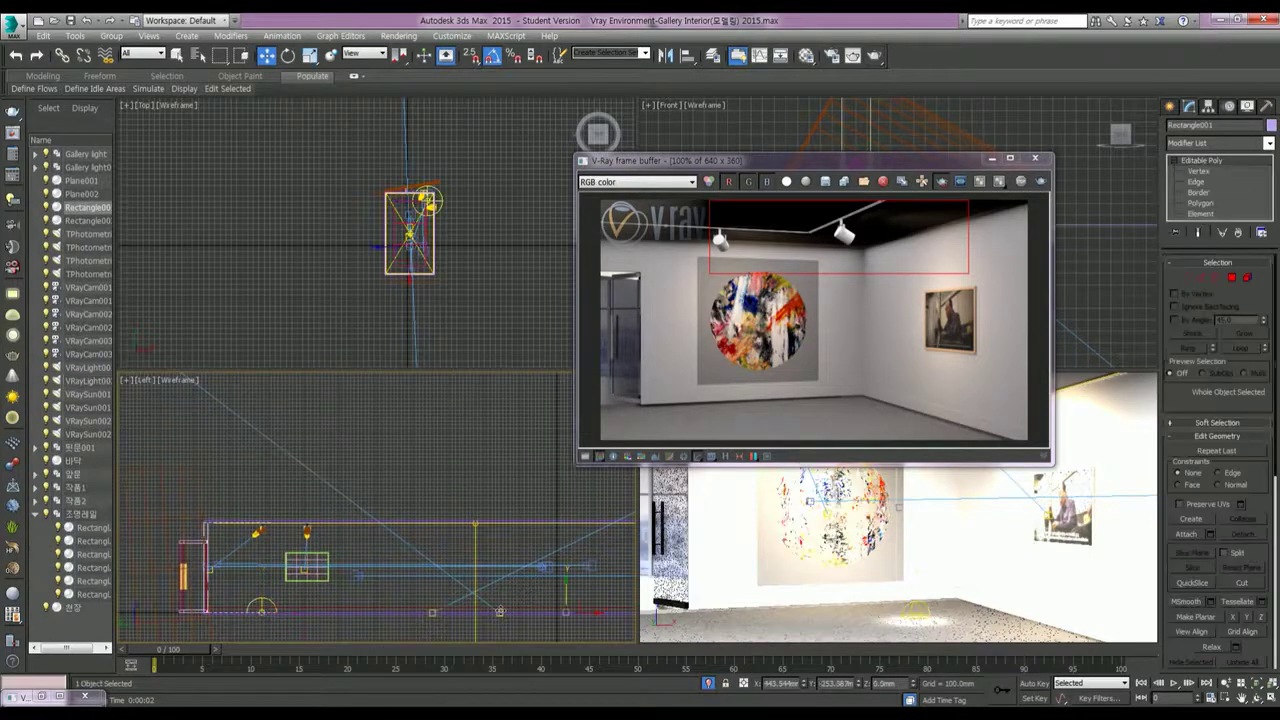
{"action": "left_click", "coordinate": [499, 611]}
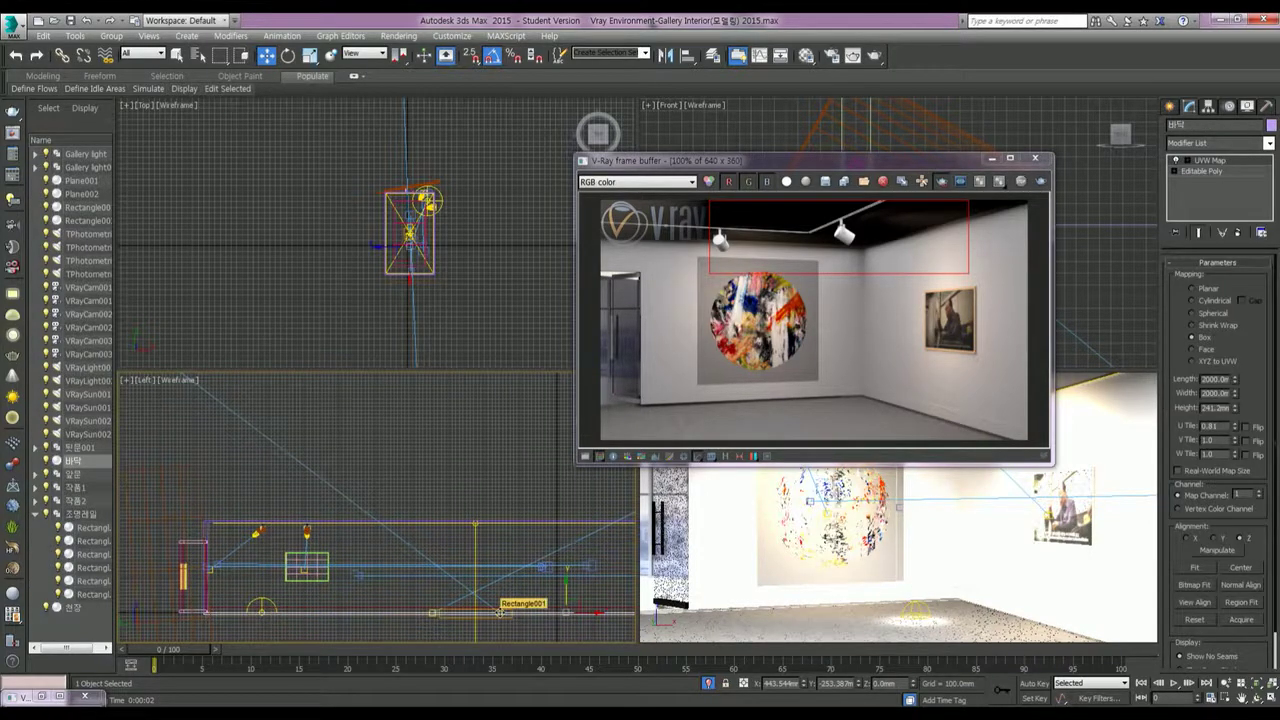
{"action": "scroll", "coordinate": [499, 611], "scroll_direction": "up", "scroll_amount": 2}
{"action": "scroll", "coordinate": [499, 608], "scroll_direction": "up", "scroll_amount": 2}
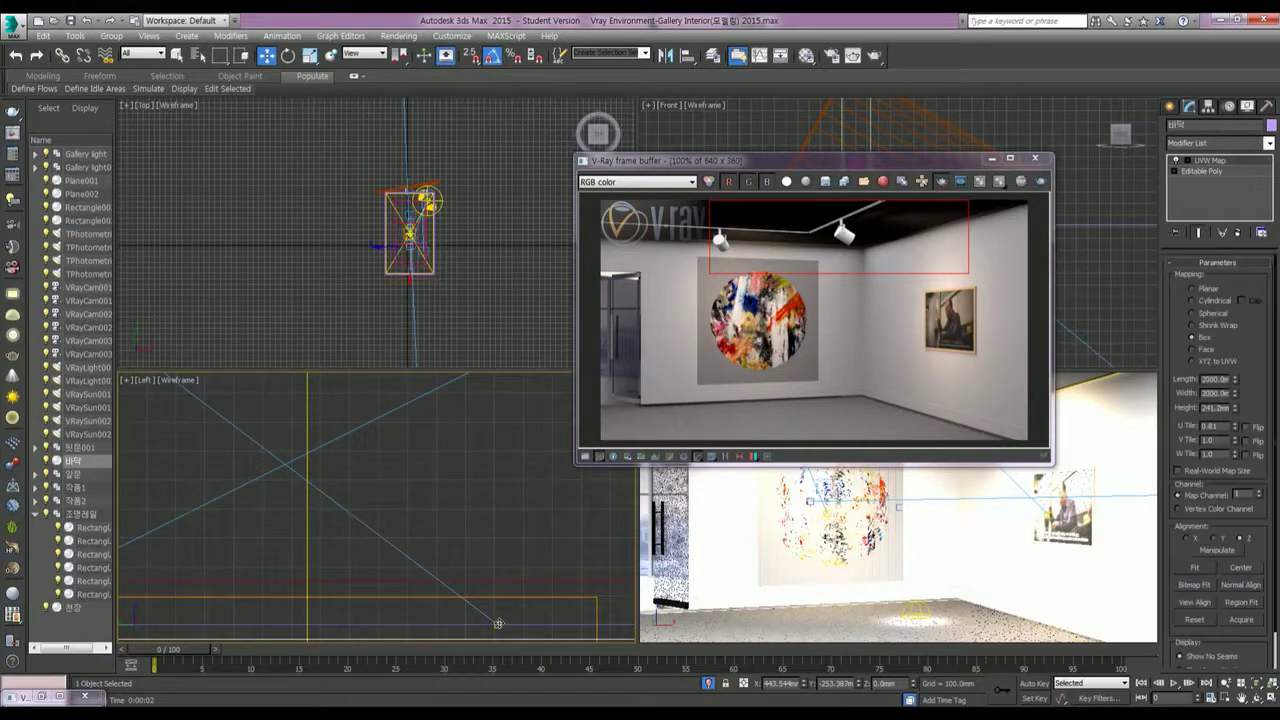
{"action": "left_click", "coordinate": [499, 614]}
{"action": "middle_click_drag", "start_coordinate": [500, 608], "coordinate": [541, 486]}
{"action": "scroll", "coordinate": [538, 480], "scroll_direction": "up", "scroll_amount": 3}
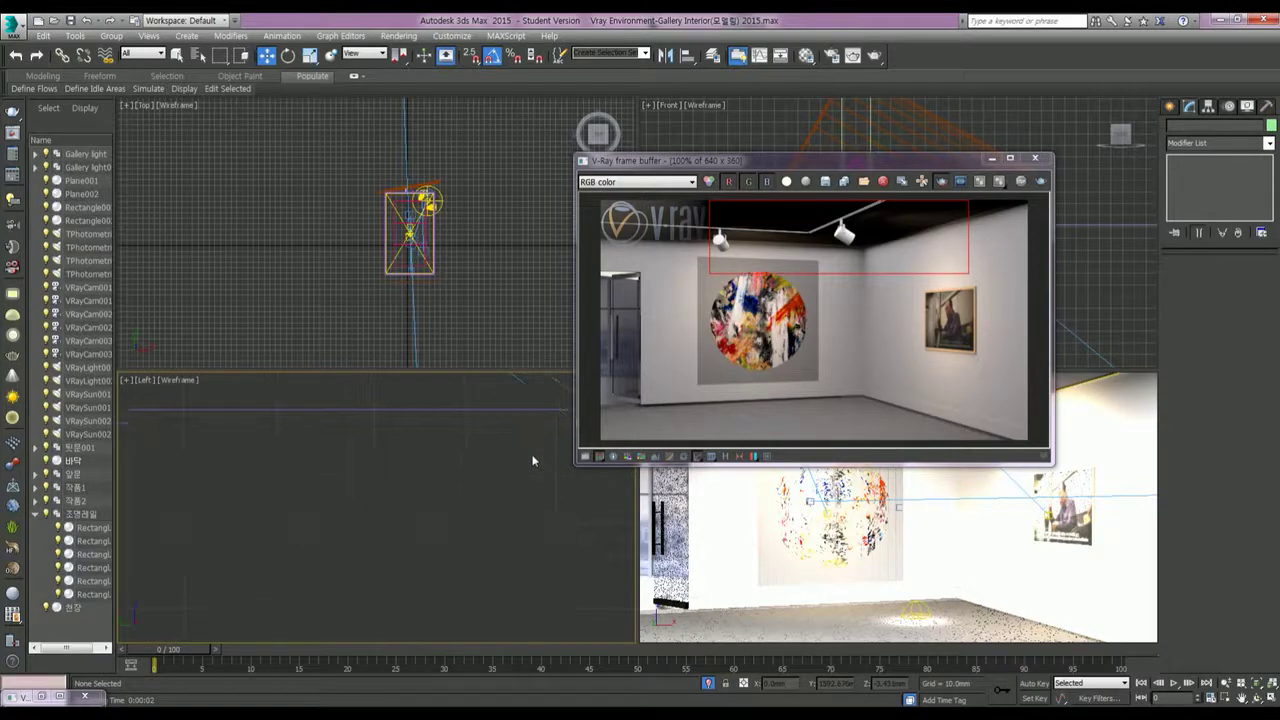
{"action": "scroll", "coordinate": [384, 540], "scroll_direction": "down", "scroll_amount": 3}
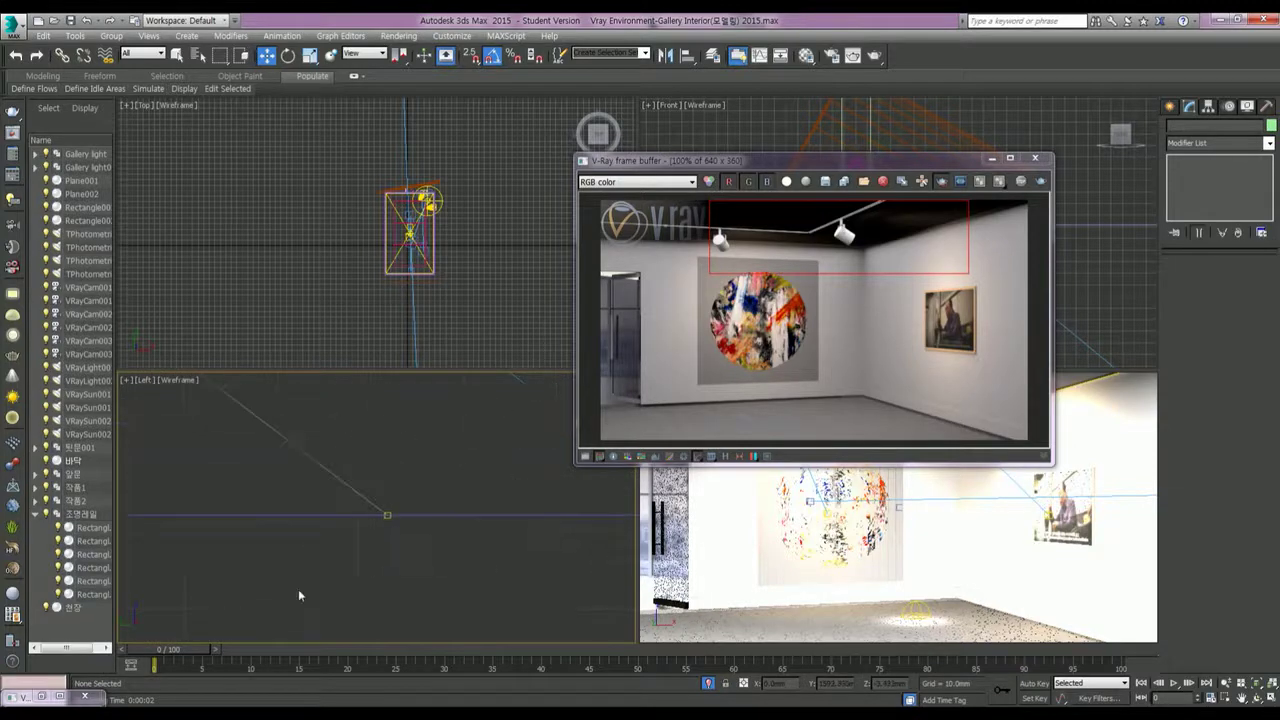
Step: Move VRaySun001.Target left to re-aim the sun, clear the render region, and render full frame
{"action": "left_click", "coordinate": [388, 515]}
{"action": "scroll", "coordinate": [388, 513], "scroll_direction": "down", "scroll_amount": 3}
{"action": "scroll", "coordinate": [388, 513], "scroll_direction": "down", "scroll_amount": 3}
{"action": "scroll", "coordinate": [388, 513], "scroll_direction": "down", "scroll_amount": 3}
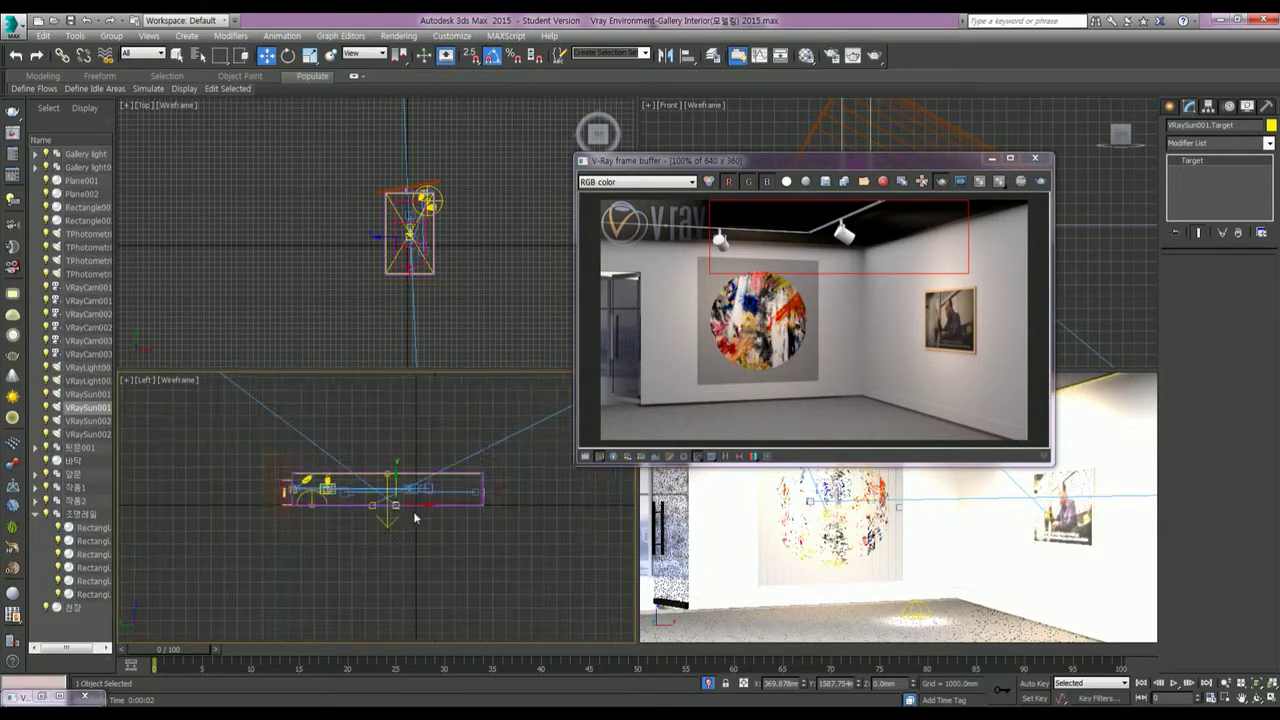
{"action": "left_click_drag", "start_coordinate": [412, 505], "coordinate": [360, 505]}
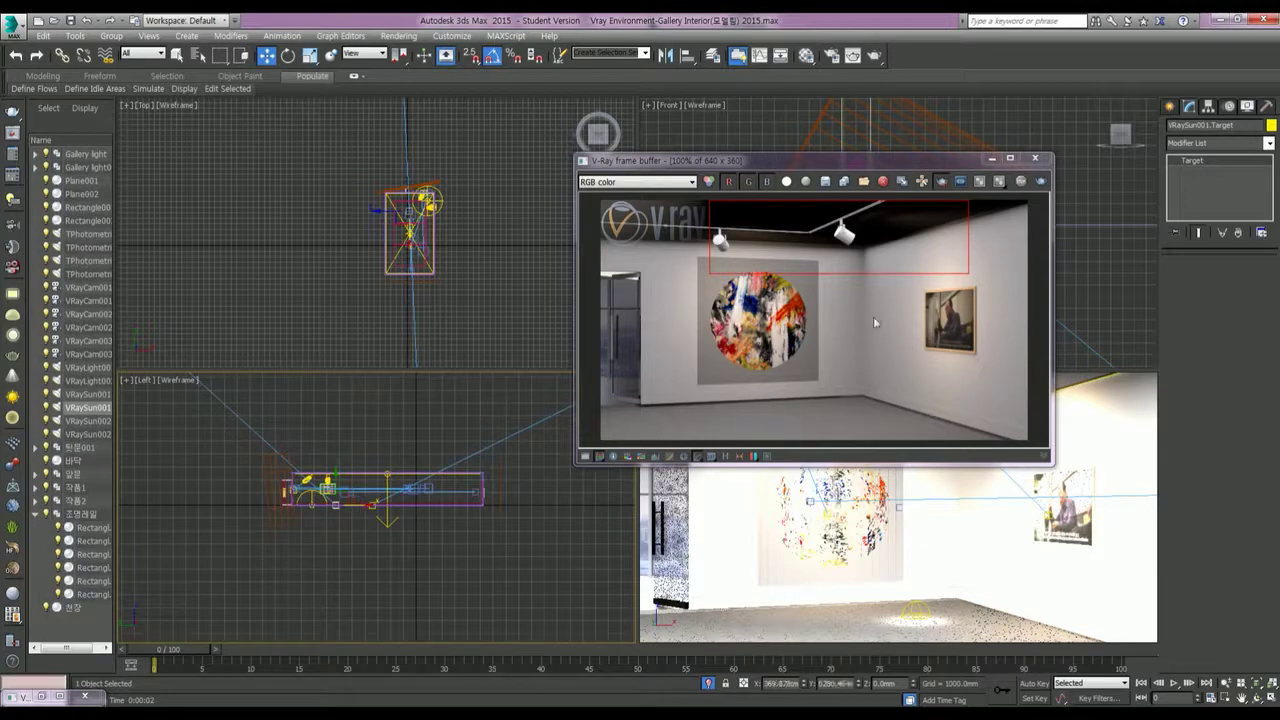
{"action": "left_click", "coordinate": [941, 182]}
{"action": "left_click", "coordinate": [1020, 181]}
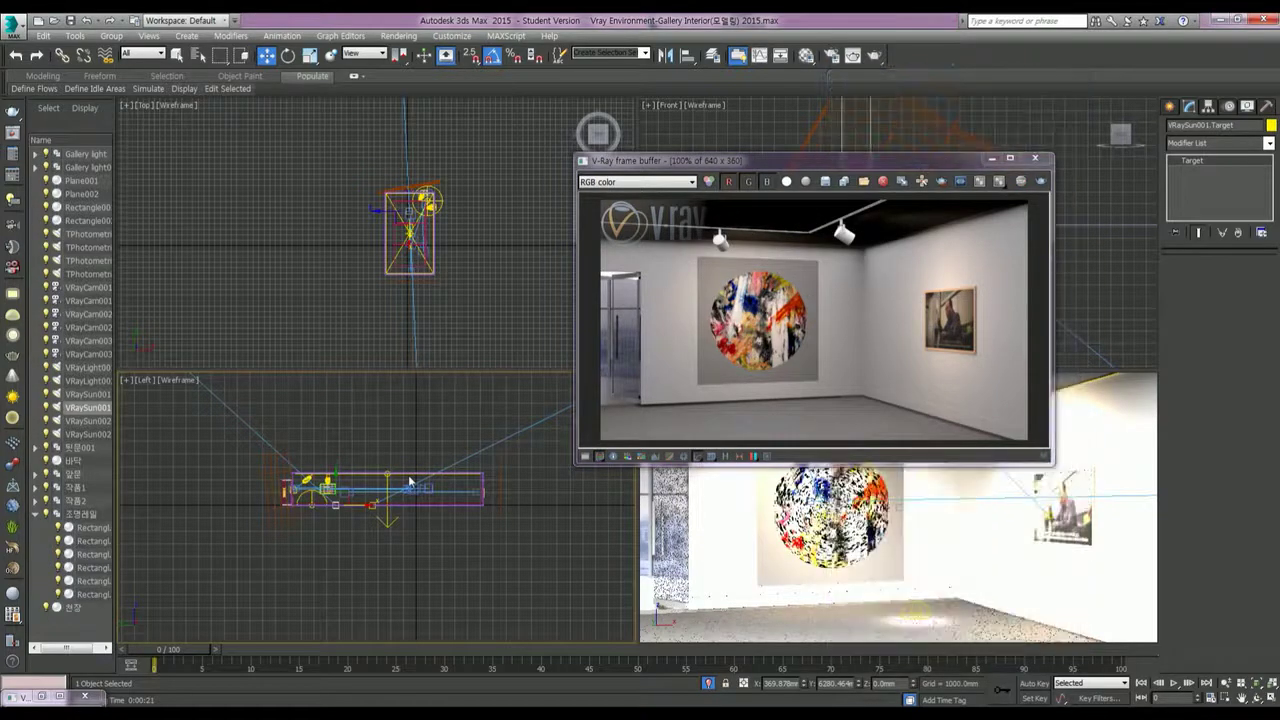
Step: Move Plane002 up, scale it taller, nudge it higher, and render the gallery again
{"action": "left_click", "coordinate": [278, 463]}
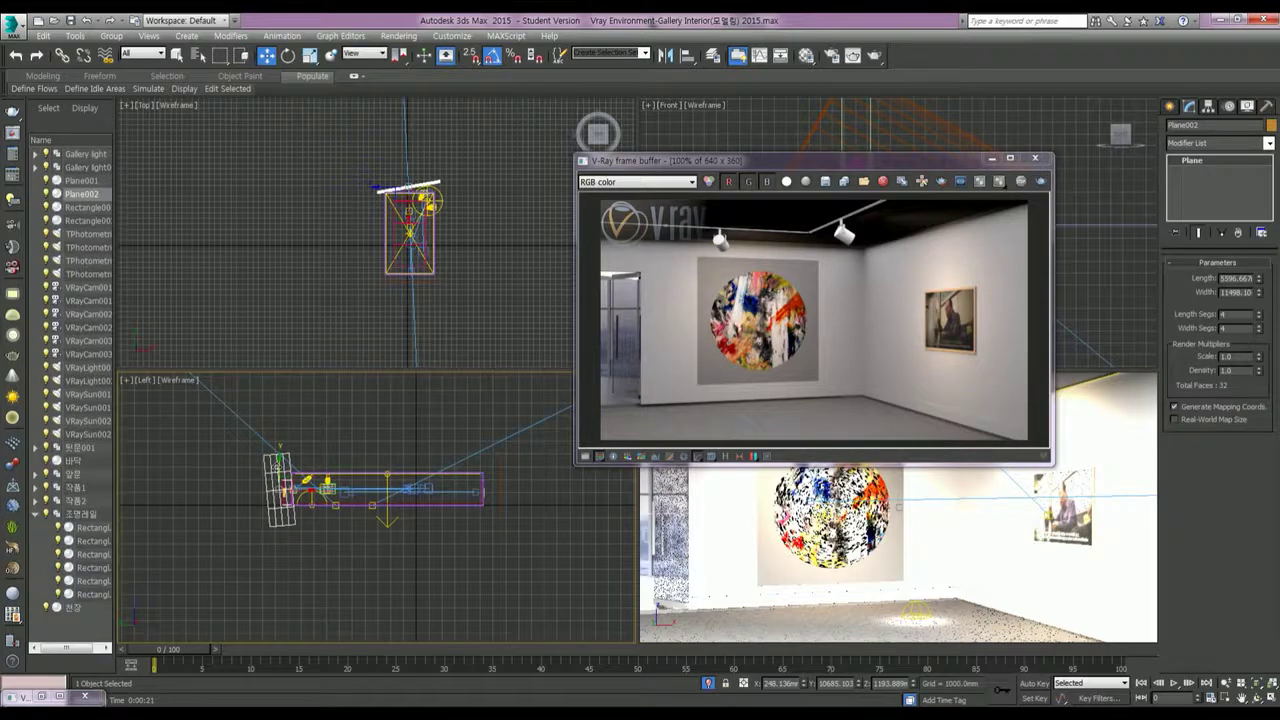
{"action": "left_click_drag", "start_coordinate": [280, 470], "coordinate": [281, 458]}
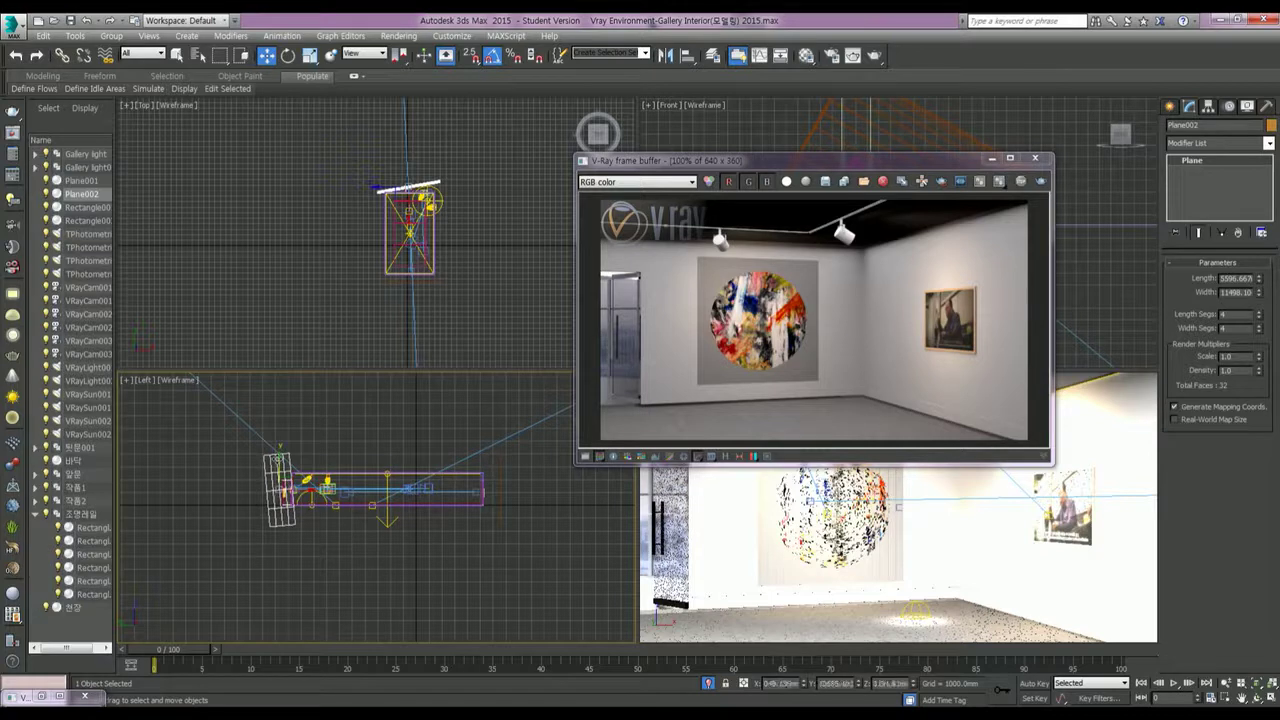
{"action": "key", "text": "r"}
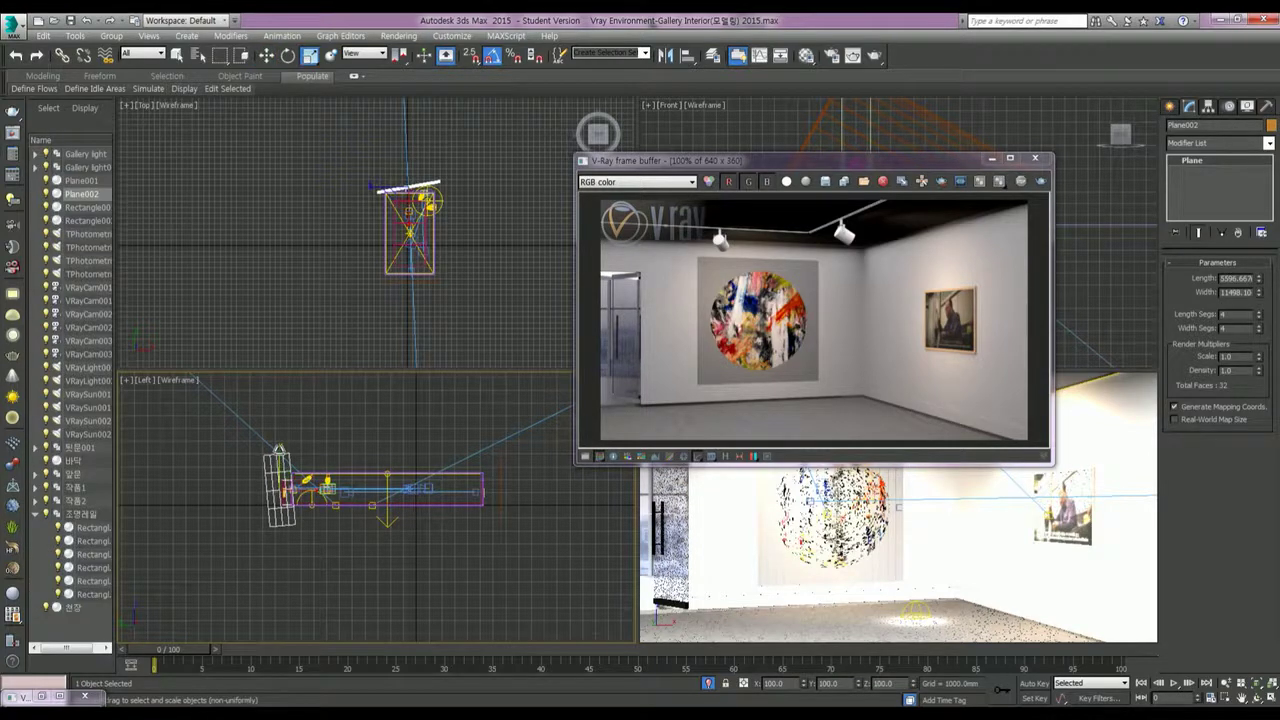
{"action": "left_click_drag", "start_coordinate": [279, 448], "coordinate": [282, 432]}
{"action": "key", "text": "w"}
{"action": "left_click_drag", "start_coordinate": [280, 460], "coordinate": [292, 452]}
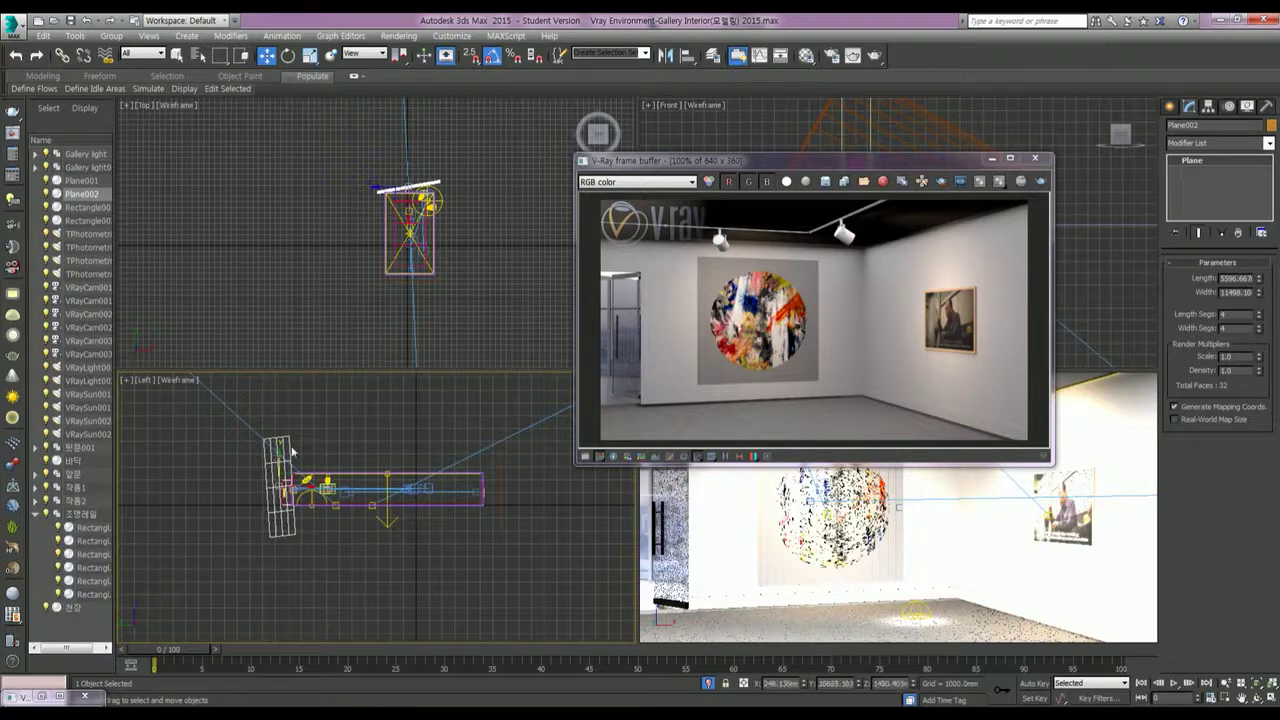
{"action": "left_click", "coordinate": [988, 206]}
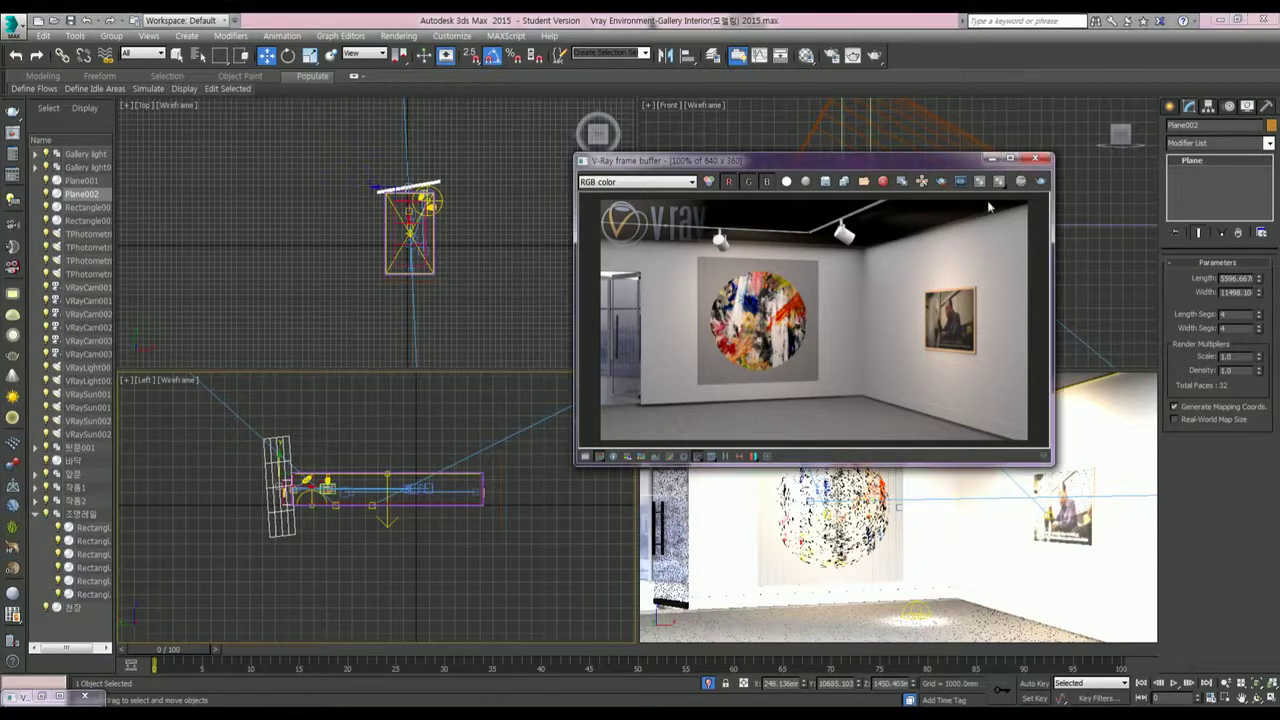
{"action": "left_click", "coordinate": [1041, 181]}
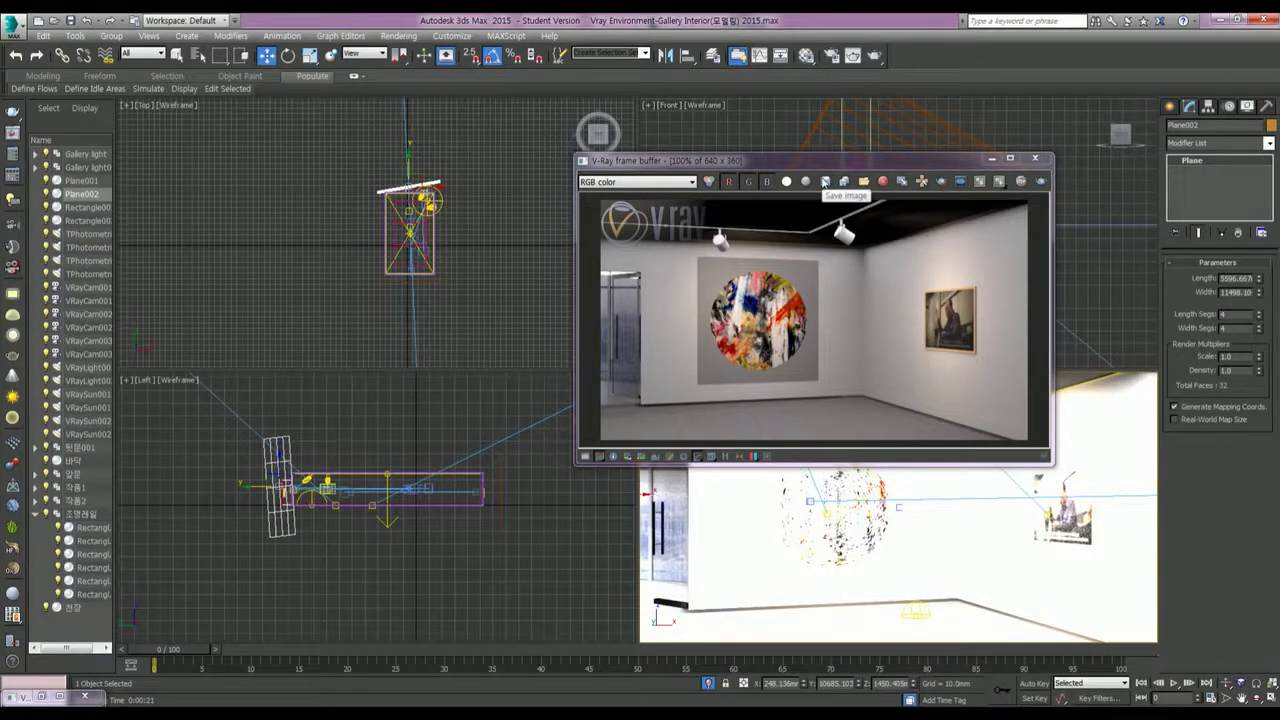
Step: Enable GI with Light cache as the secondary engine and the Very high irradiance map preset
{"action": "left_click", "coordinate": [831, 55]}
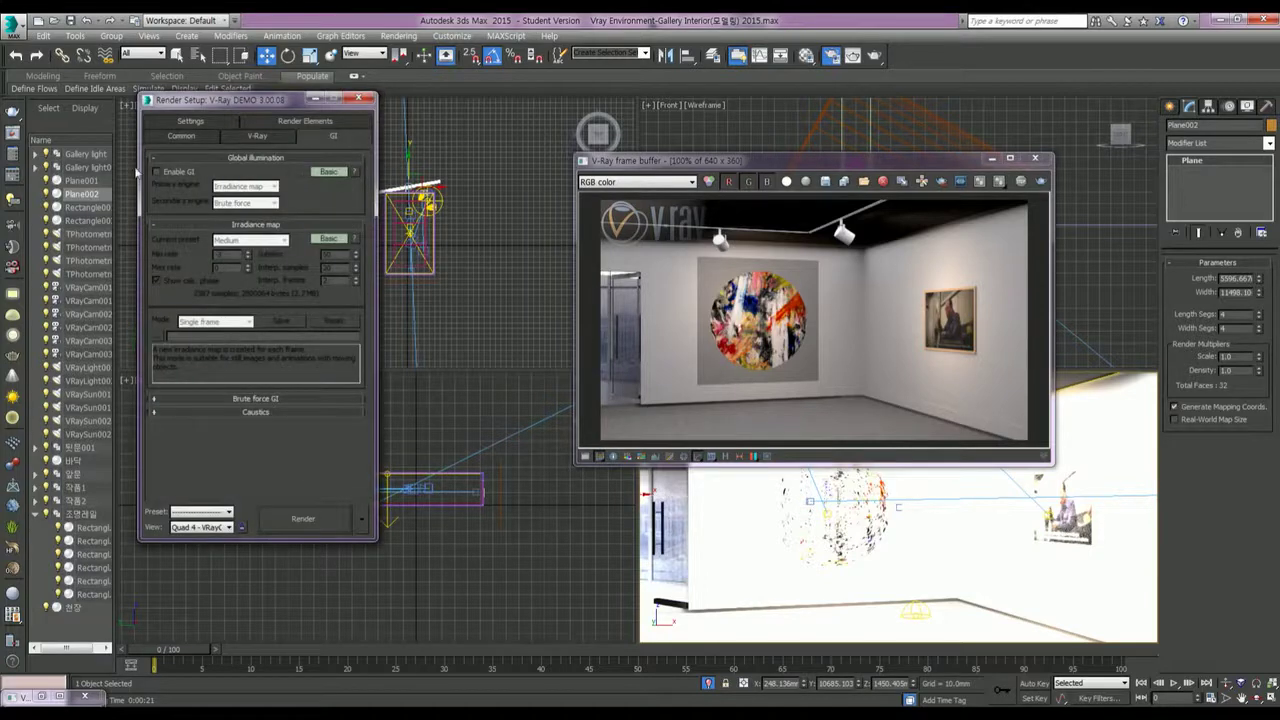
{"action": "left_click", "coordinate": [166, 173]}
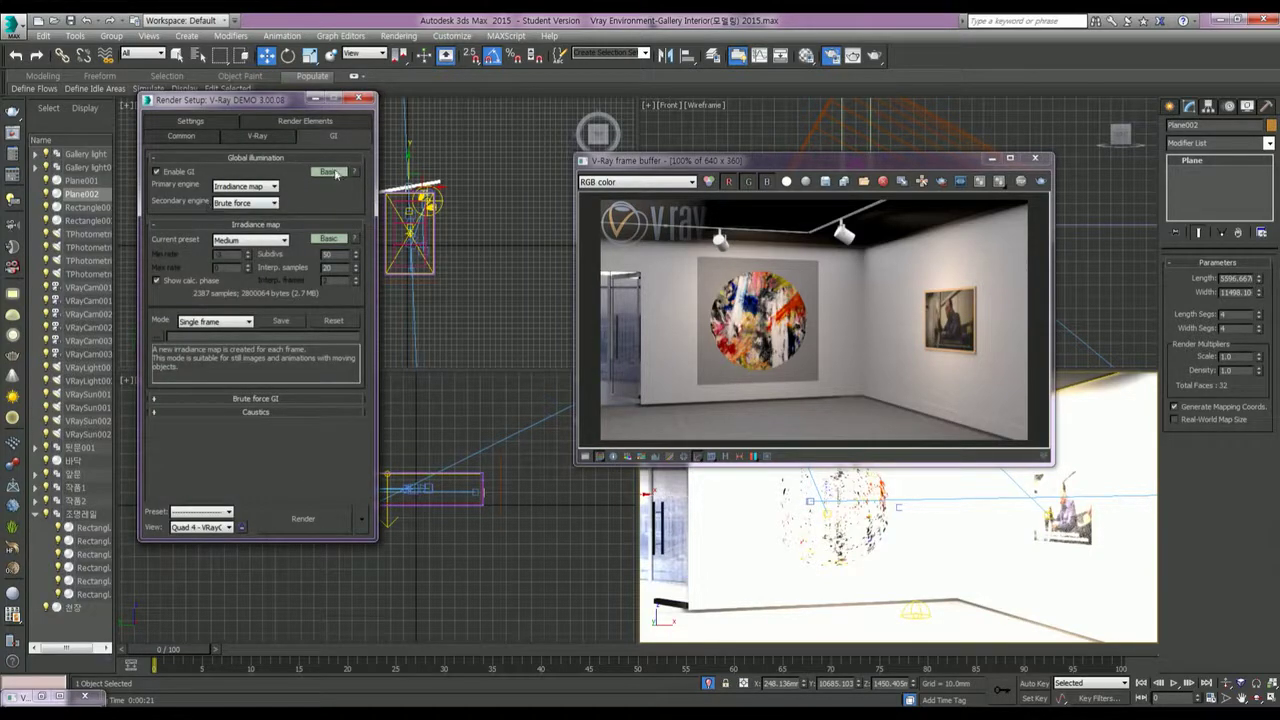
{"action": "left_click", "coordinate": [329, 172]}
{"action": "left_click", "coordinate": [243, 203]}
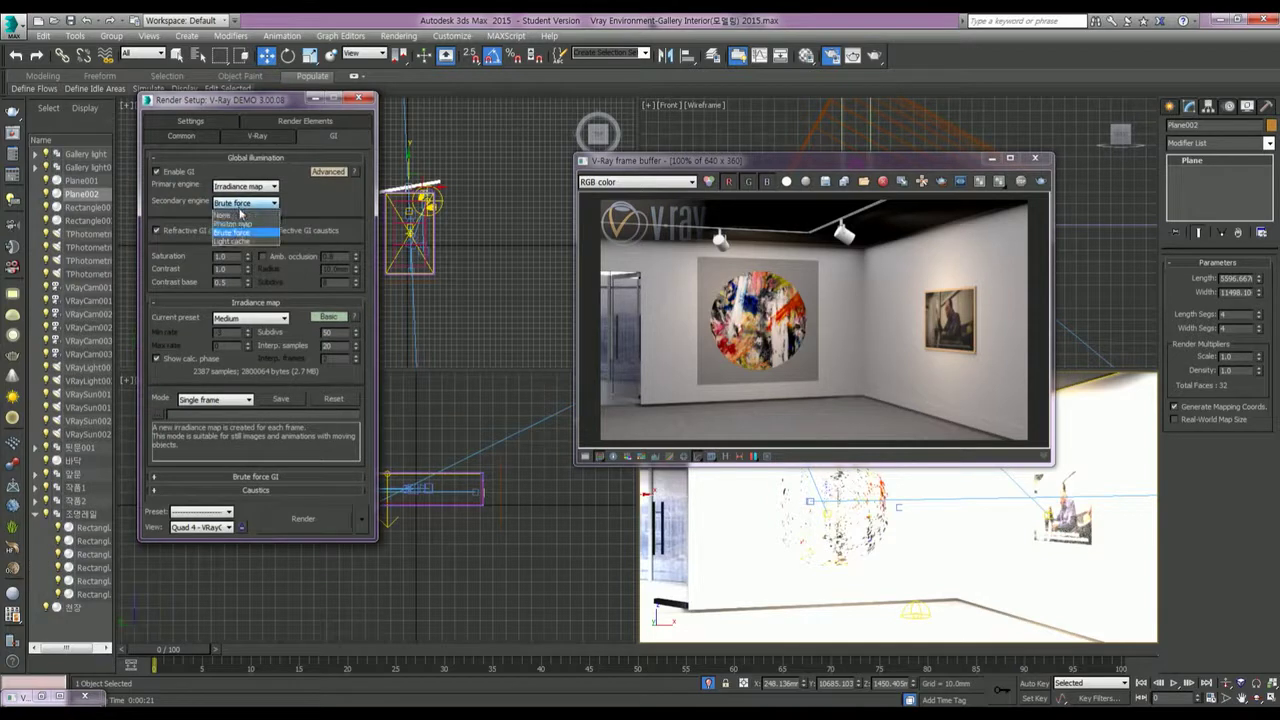
{"action": "left_click", "coordinate": [230, 246]}
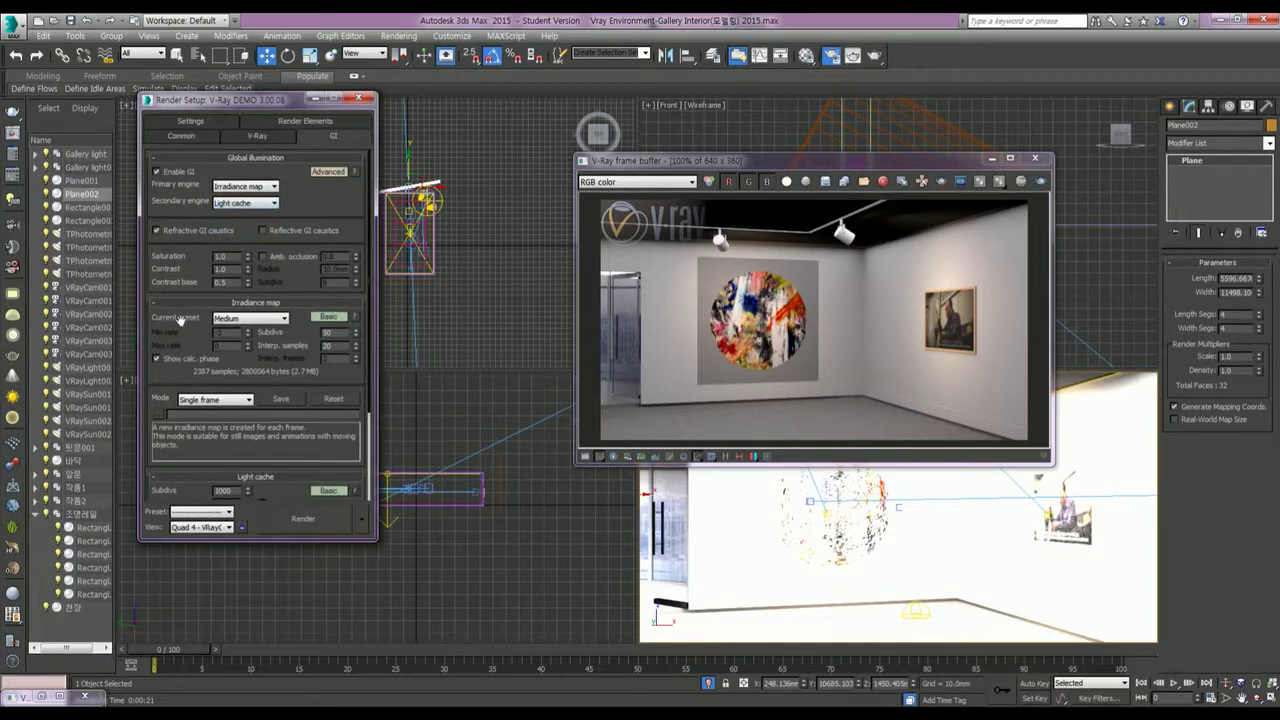
{"action": "left_click", "coordinate": [236, 320]}
{"action": "left_click", "coordinate": [228, 391]}
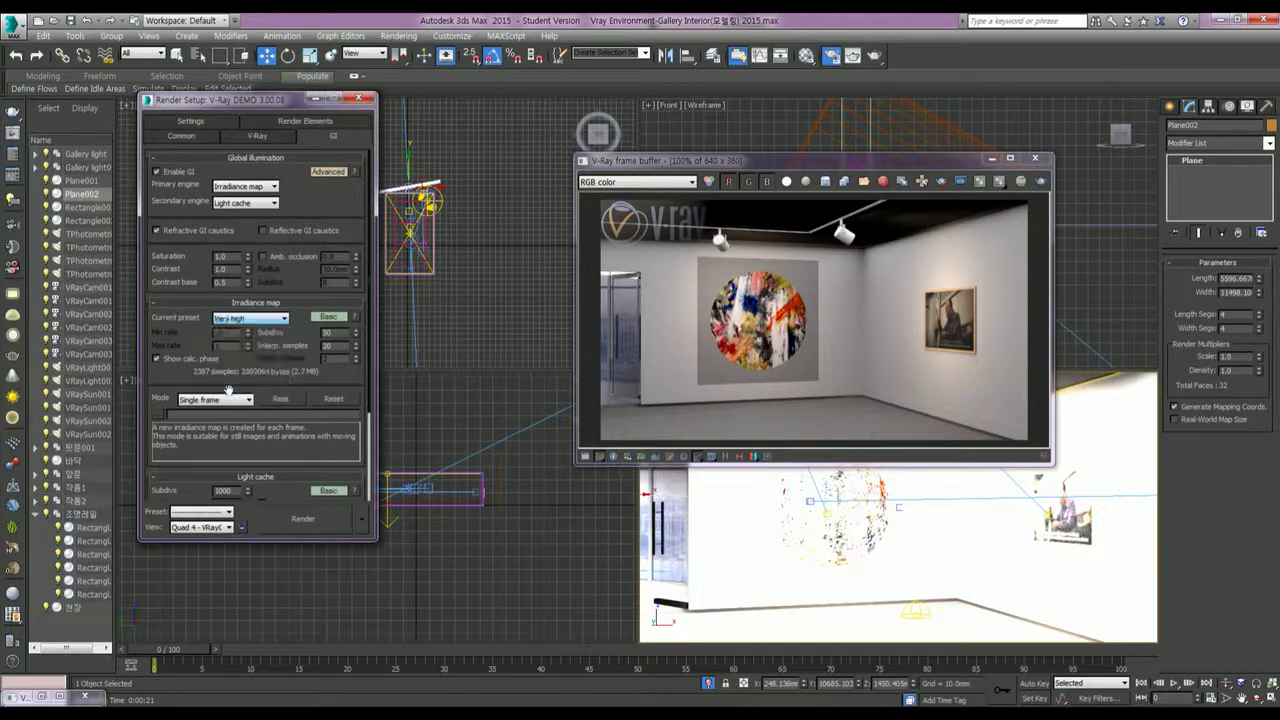
{"action": "left_click", "coordinate": [317, 318]}
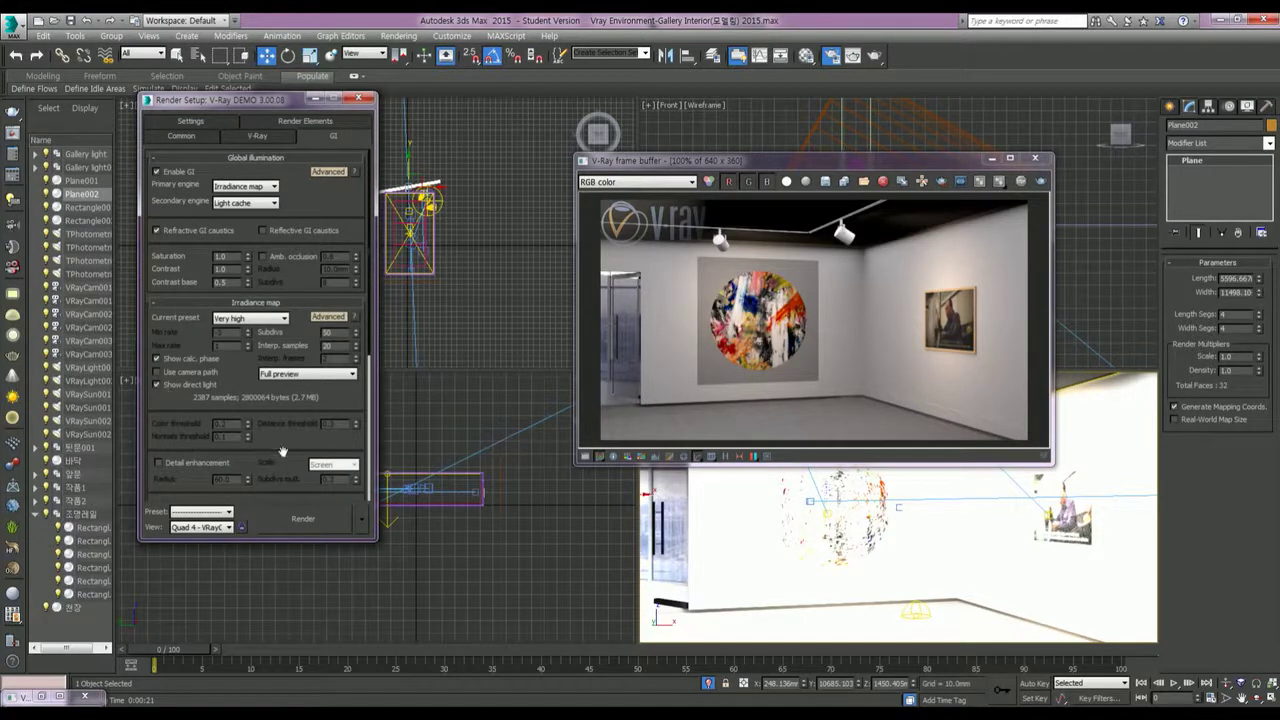
{"action": "mouse_move", "coordinate": [293, 443]}
{"action": "left_mouse_down"}
{"action": "mouse_move", "coordinate": [299, 206]}
{"action": "mouse_move", "coordinate": [319, 502]}
{"action": "left_mouse_up"}
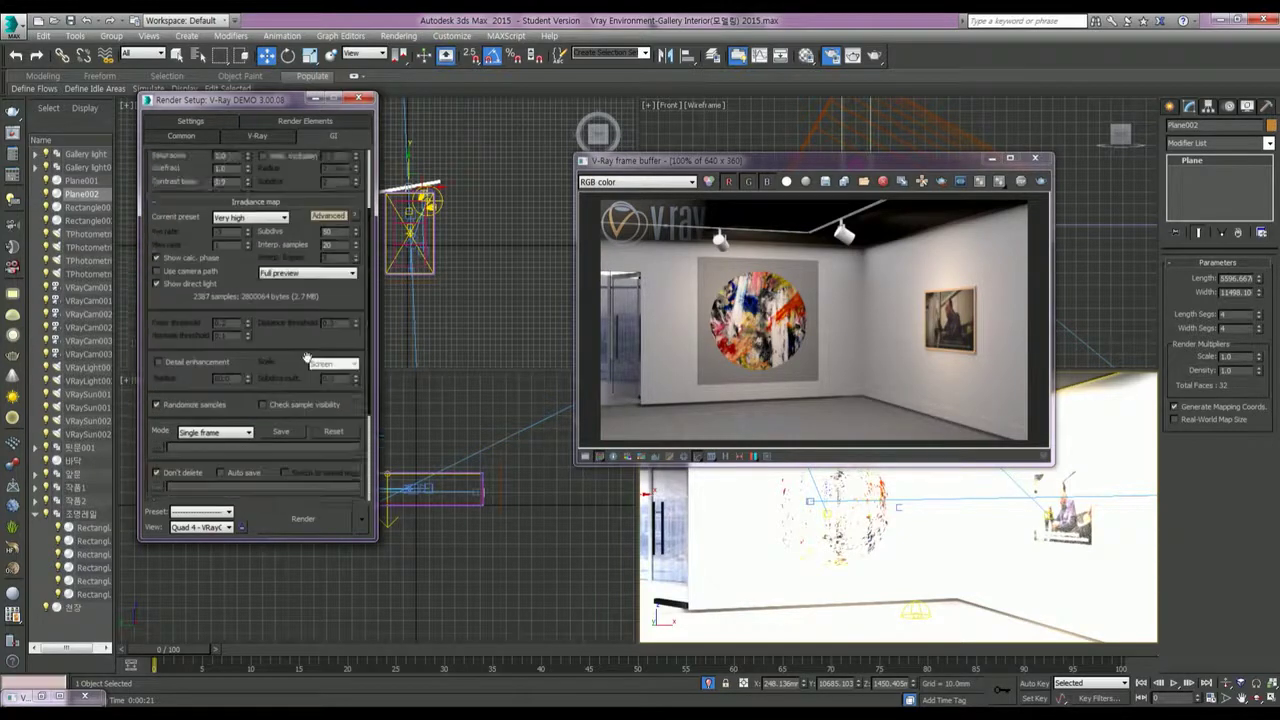
{"action": "left_click", "coordinate": [255, 136]}
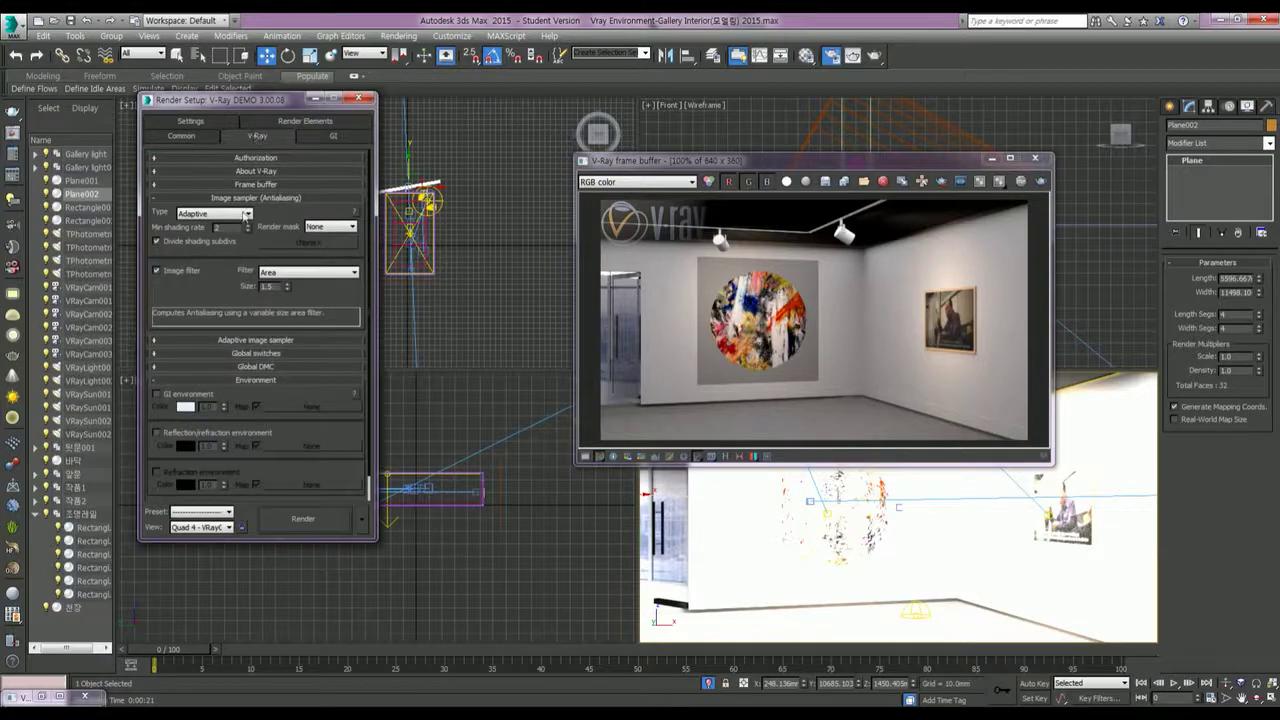
Step: Enable the GI environment override and link DefaultVRaySky into its map slot as an instance
{"action": "left_click_drag", "start_coordinate": [216, 289], "coordinate": [214, 196]}
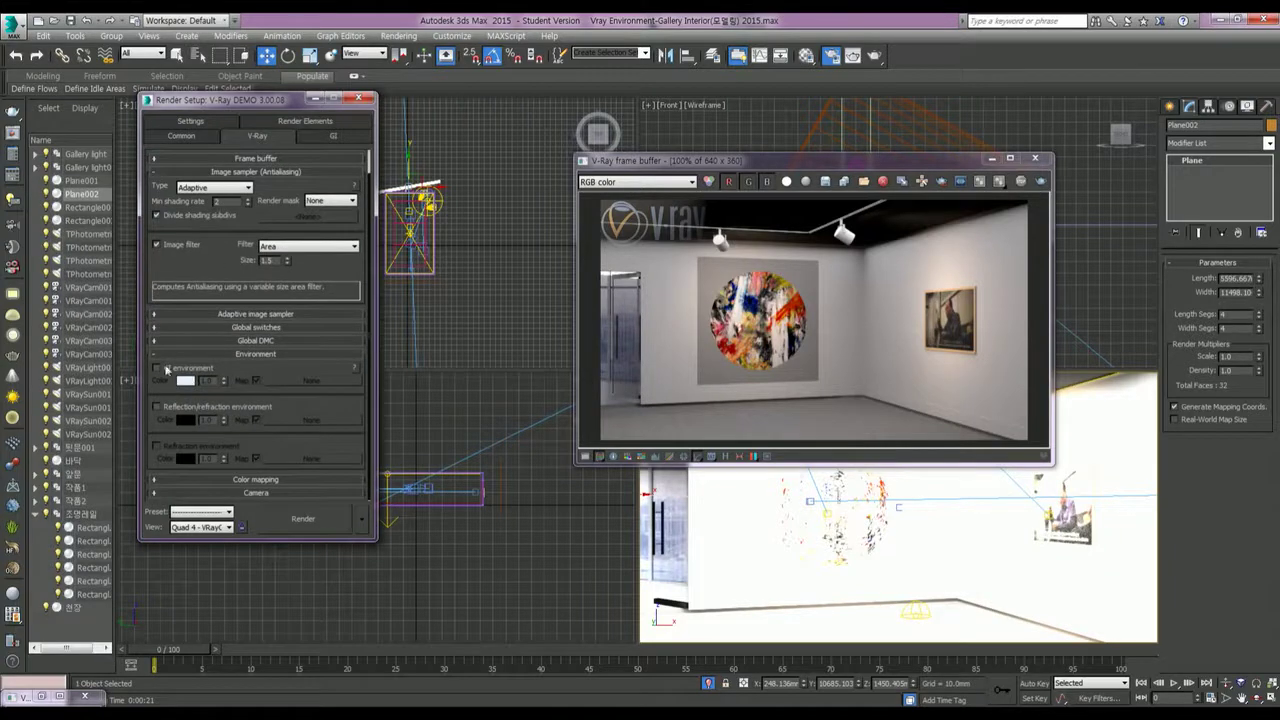
{"action": "left_click", "coordinate": [157, 368]}
{"action": "key", "text": "8"}
{"action": "left_click_drag", "start_coordinate": [704, 213], "coordinate": [340, 380]}
{"action": "left_click", "coordinate": [232, 360]}
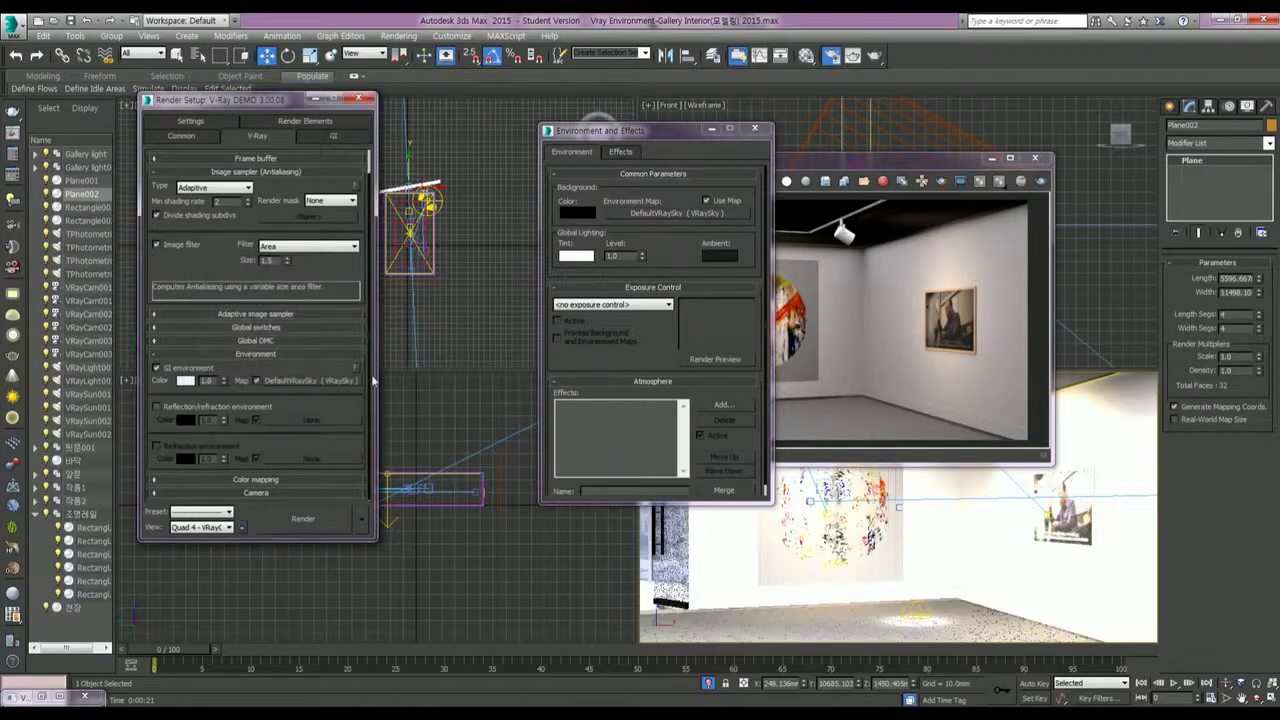
Step: Render the view at 1920x1080 with the new GI settings
{"action": "left_click", "coordinate": [754, 128]}
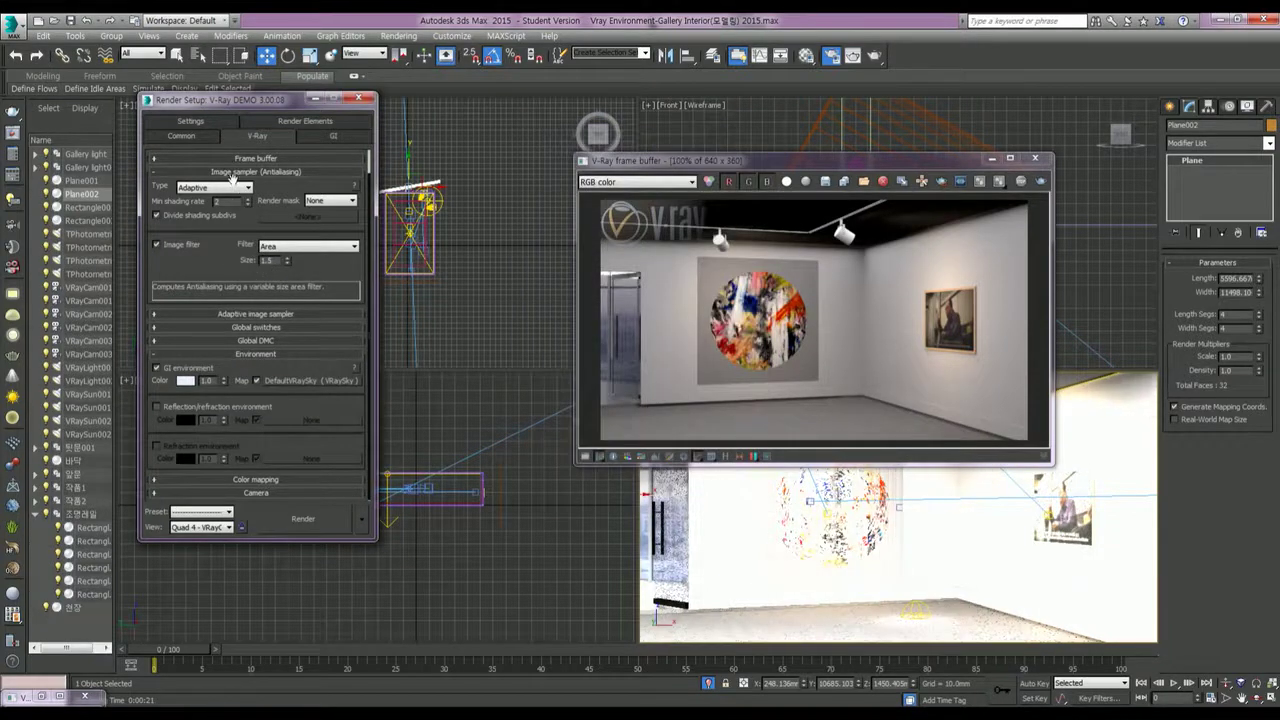
{"action": "left_click", "coordinate": [182, 136]}
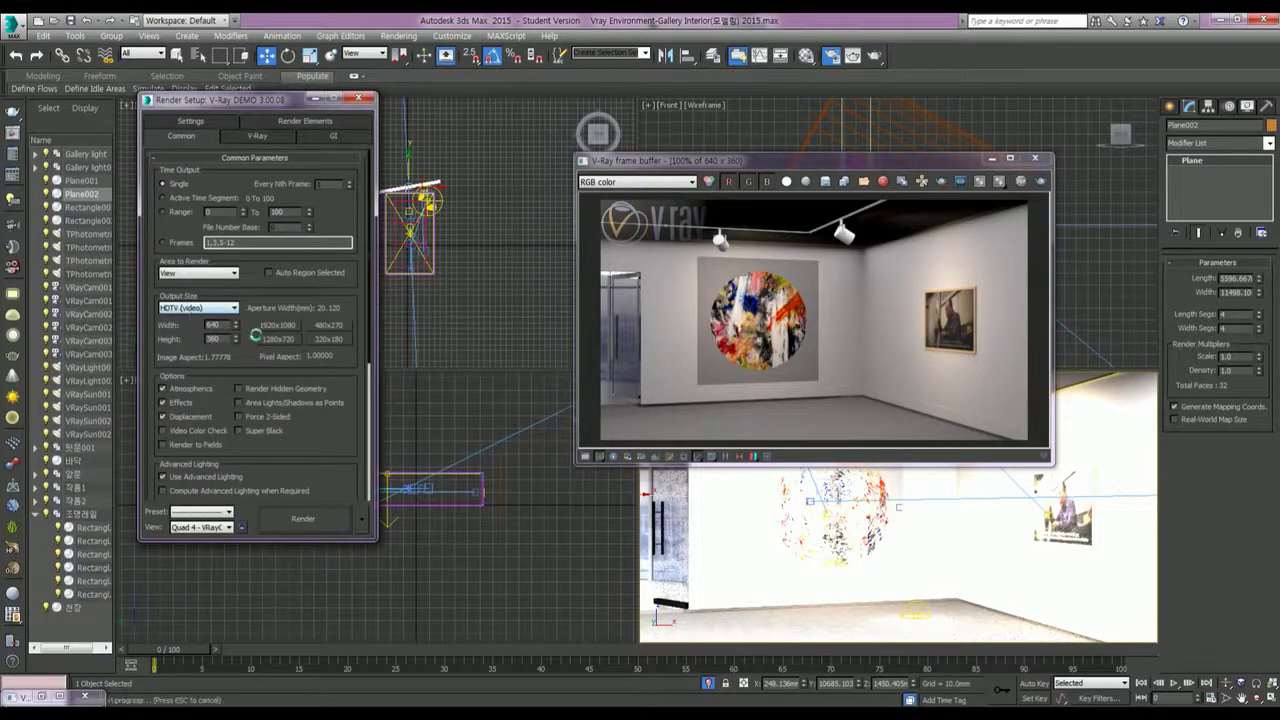
{"action": "left_click", "coordinate": [341, 520]}
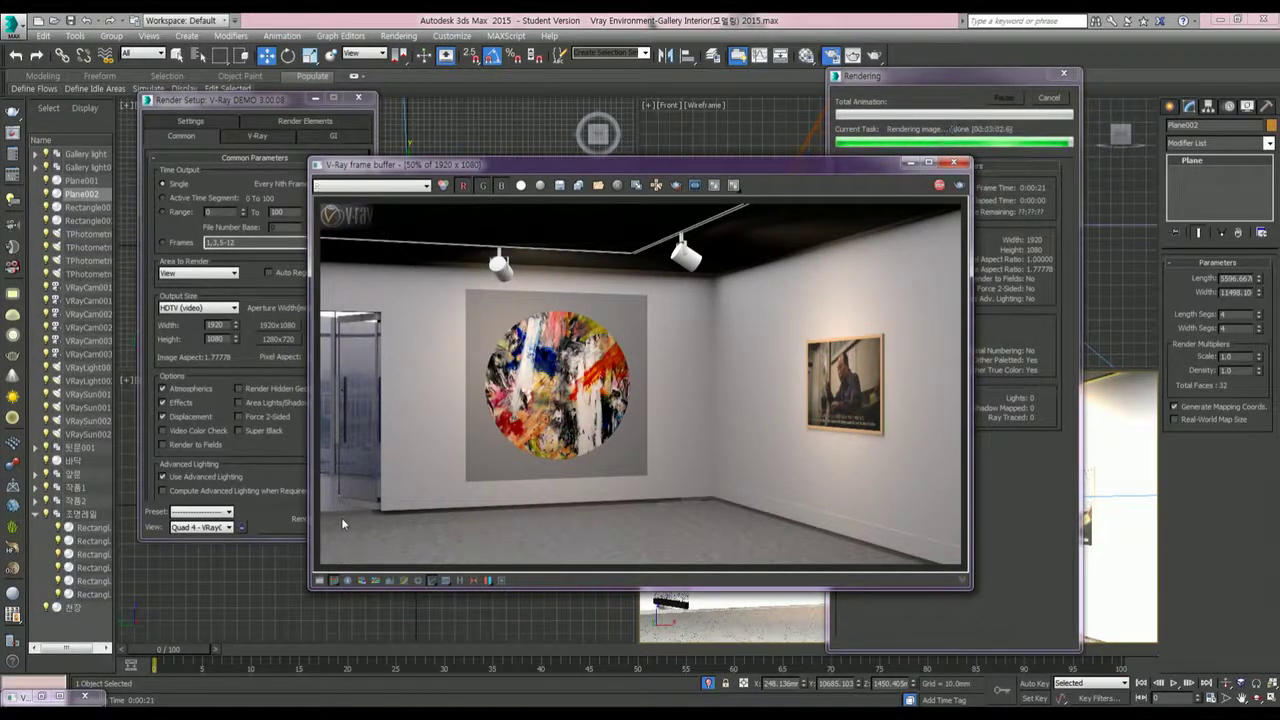
Step: Open the Save Image dialog for the finished gallery render
{"action": "left_click", "coordinate": [560, 185]}
Step: Browse through max 과제 and V-Ray 교육과제 to the Vray Environment-Interior folder
{"action": "left_click", "coordinate": [50, 177]}
{"action": "double_click", "coordinate": [300, 97]}
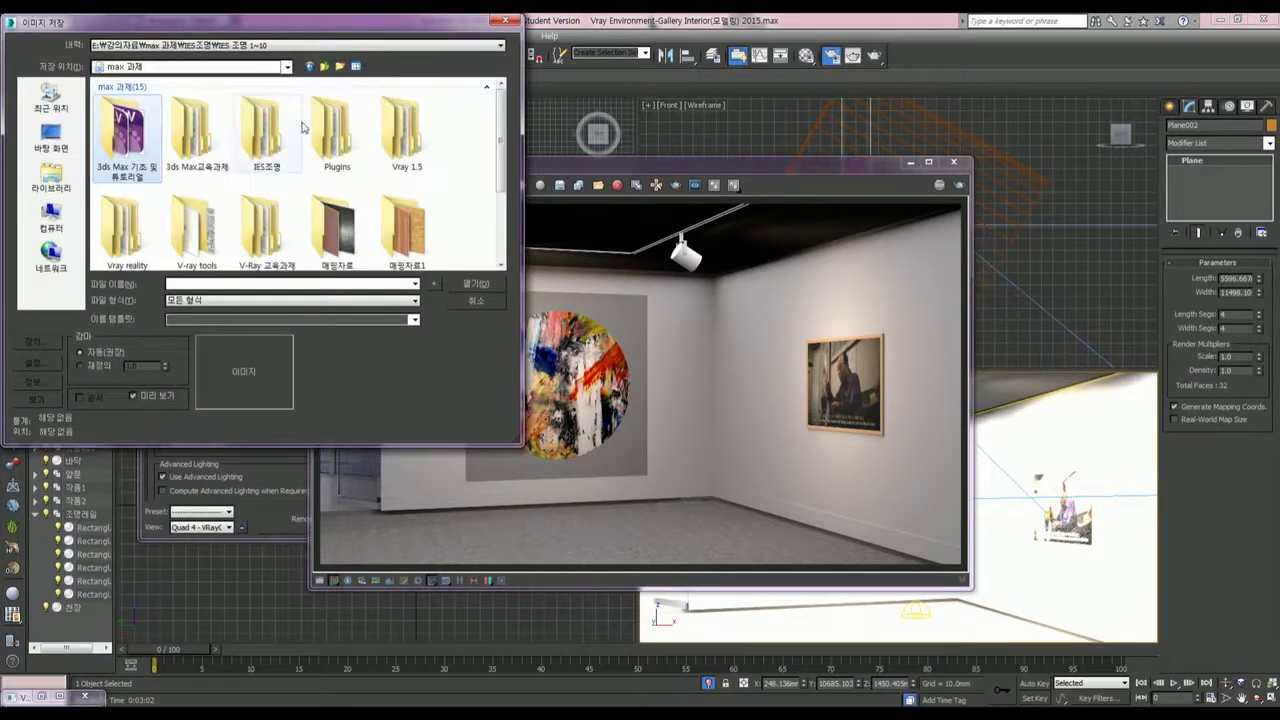
{"action": "scroll", "coordinate": [300, 160], "scroll_direction": "down", "scroll_amount": 2}
{"action": "scroll", "coordinate": [297, 190], "scroll_direction": "down", "scroll_amount": 1}
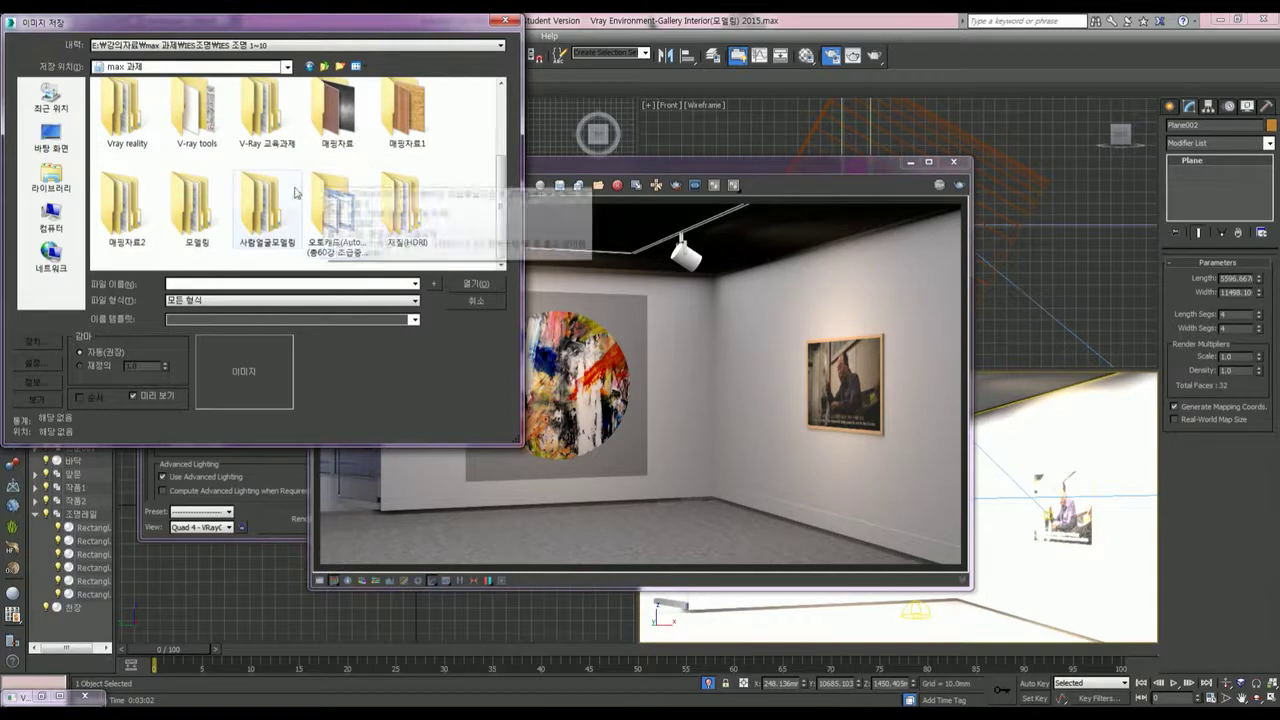
{"action": "double_click", "coordinate": [270, 125]}
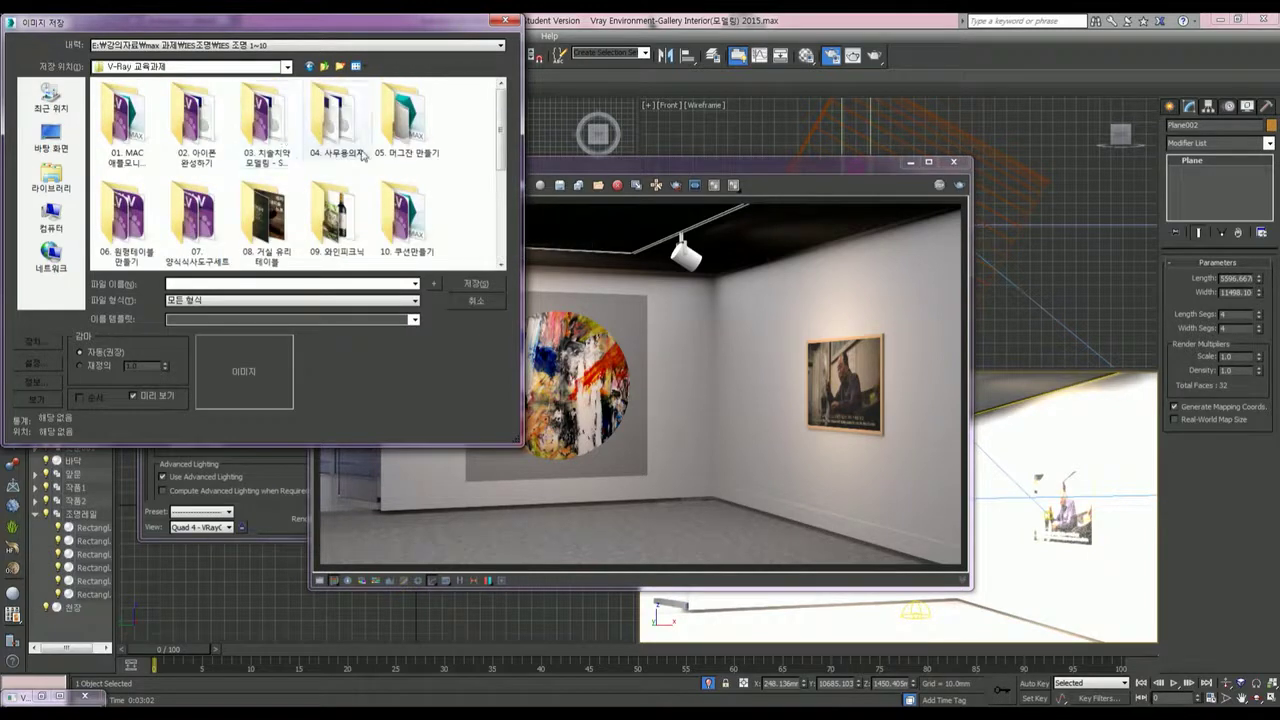
{"action": "scroll", "coordinate": [363, 155], "scroll_direction": "down", "scroll_amount": 3}
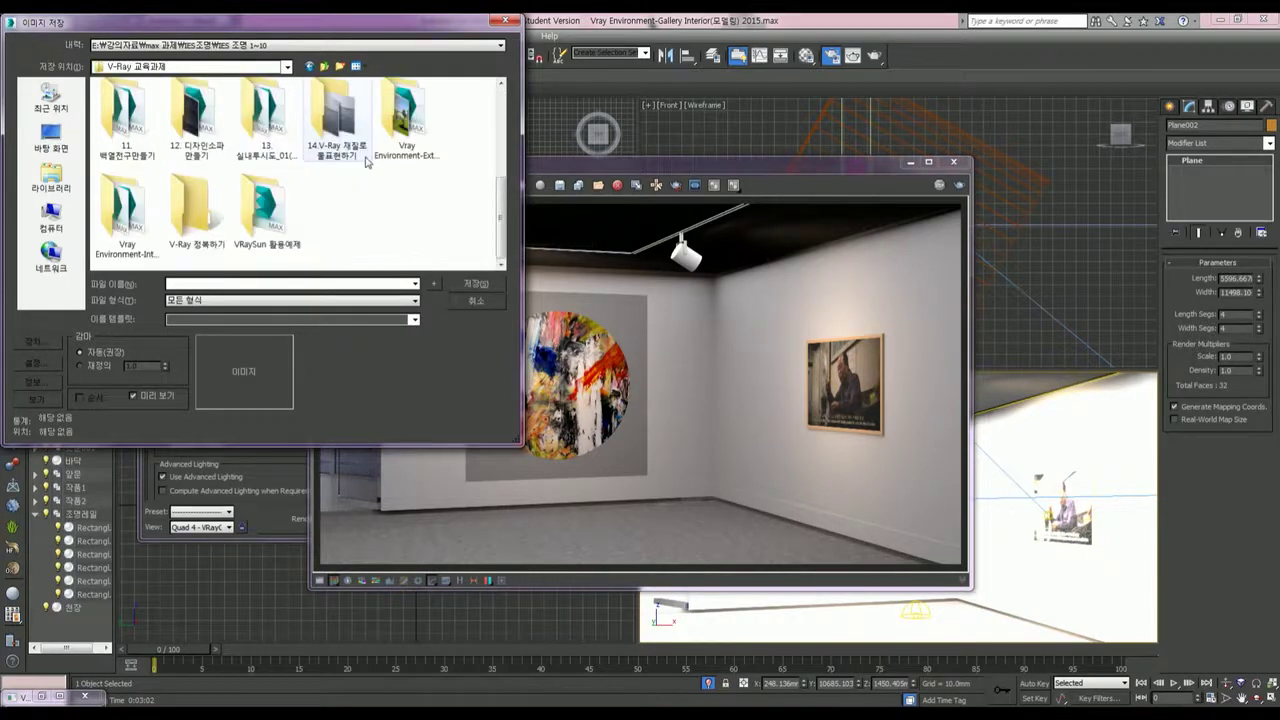
{"action": "double_click", "coordinate": [142, 213]}
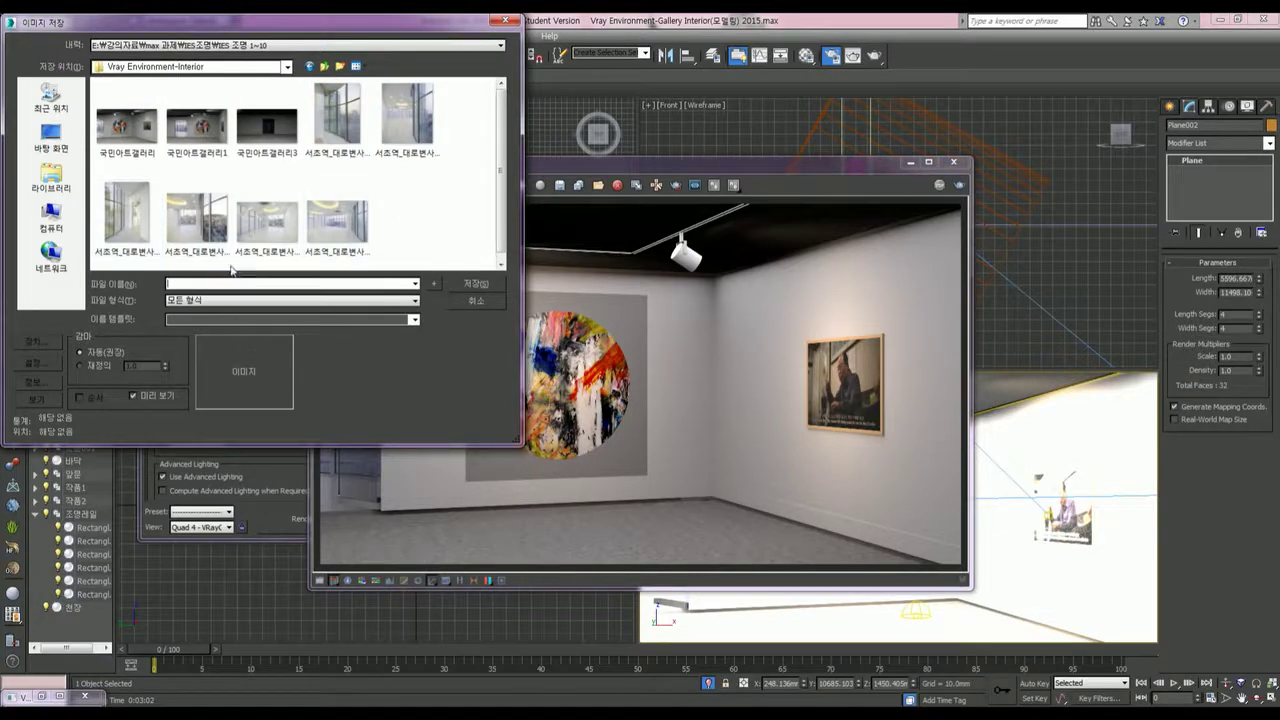
Step: Save the render as JPEG 국민아트갤러리_1 at quality 100 and close the frame buffer
{"action": "type", "text": "국민아트갤"}
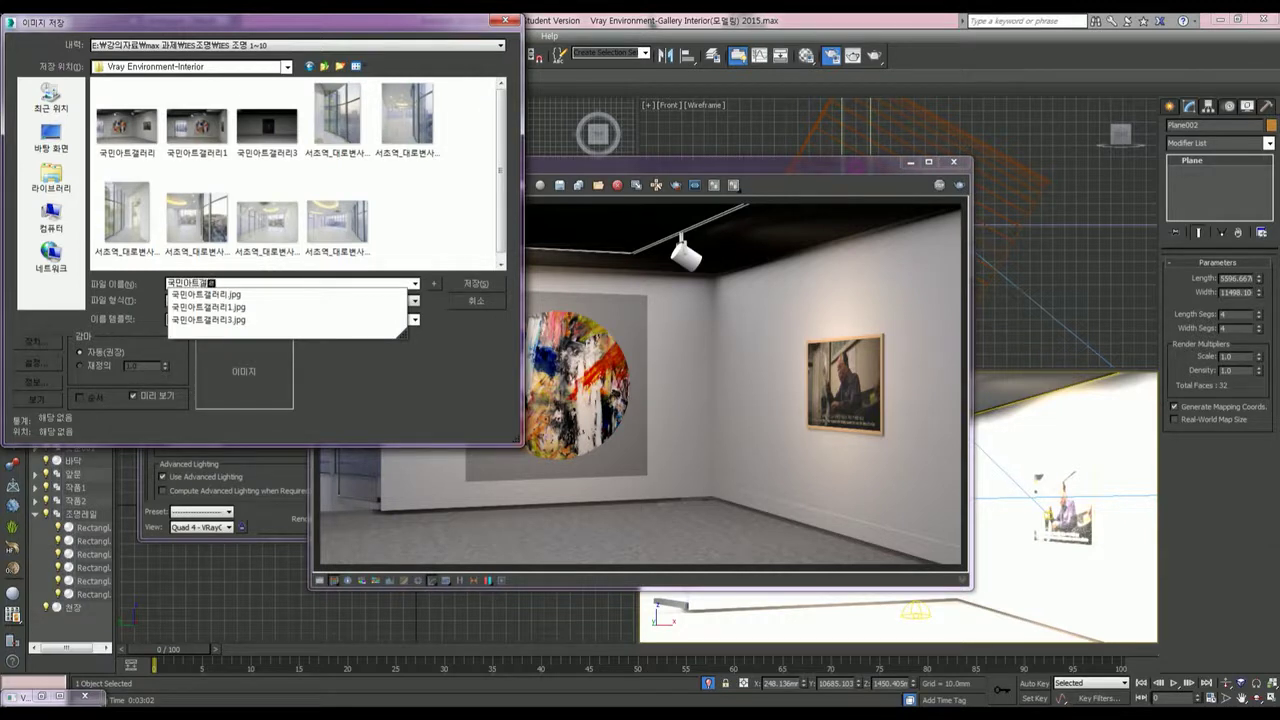
{"action": "type", "text": "."}
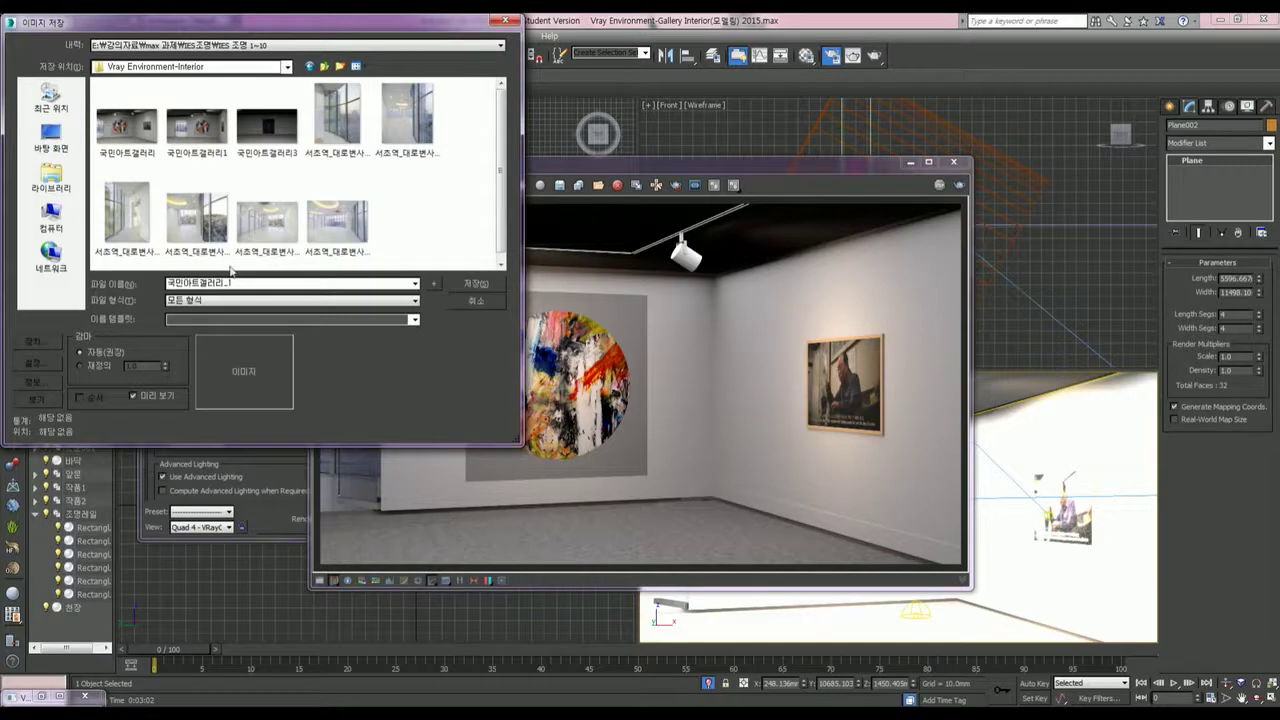
{"action": "left_click", "coordinate": [243, 301]}
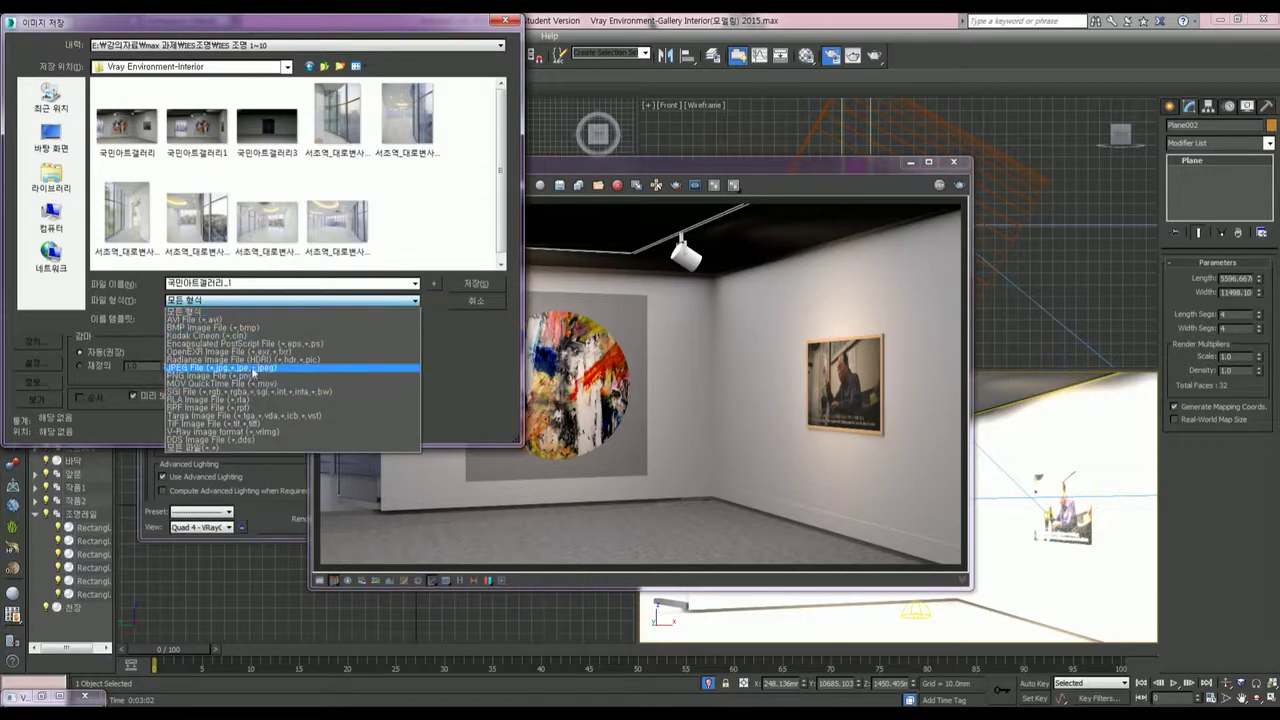
{"action": "left_click", "coordinate": [255, 368]}
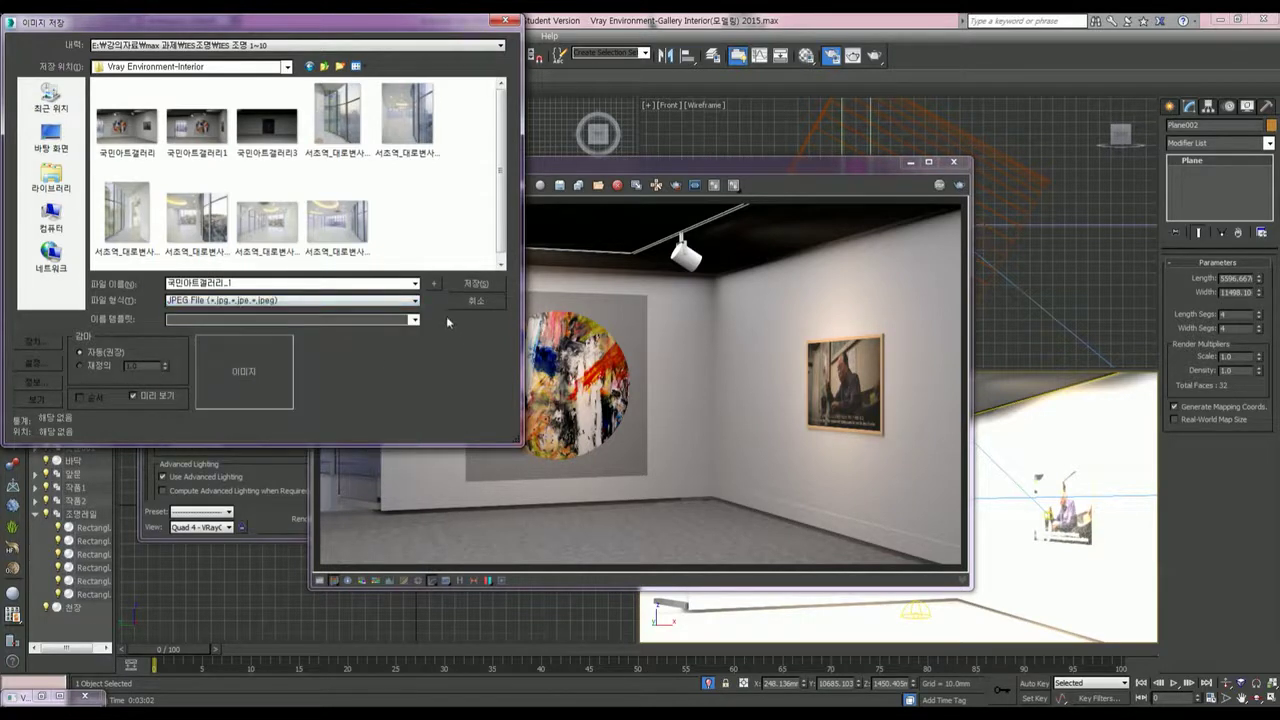
{"action": "left_click", "coordinate": [489, 285]}
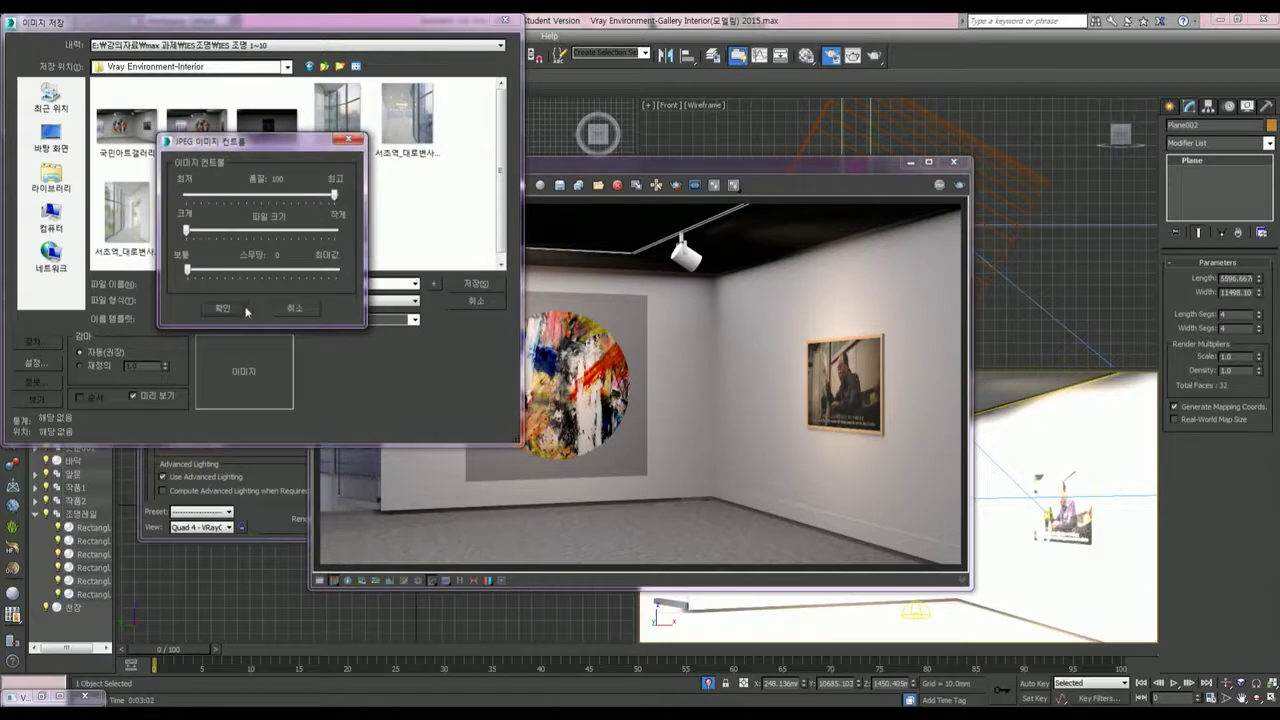
{"action": "left_click", "coordinate": [246, 310]}
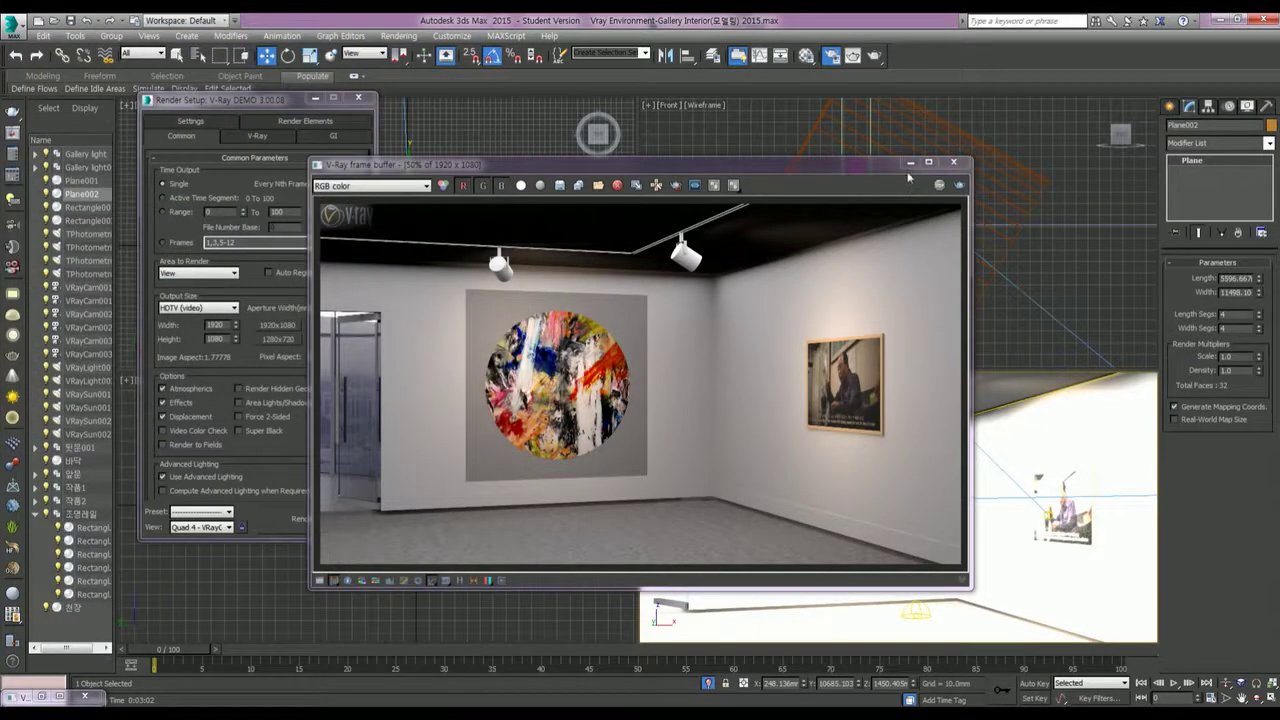
{"action": "left_click", "coordinate": [909, 162]}
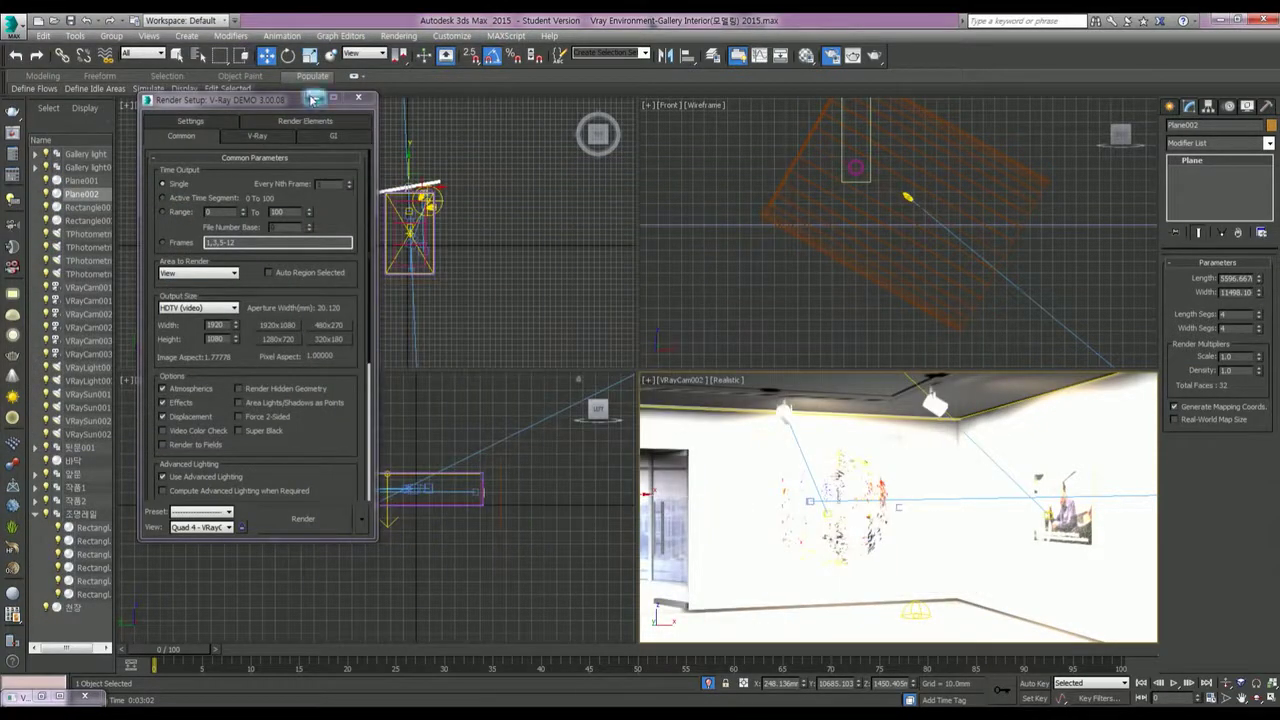
Step: Select VRayCam001, set the viewport to look through it, and render from that camera
{"action": "left_click", "coordinate": [313, 99]}
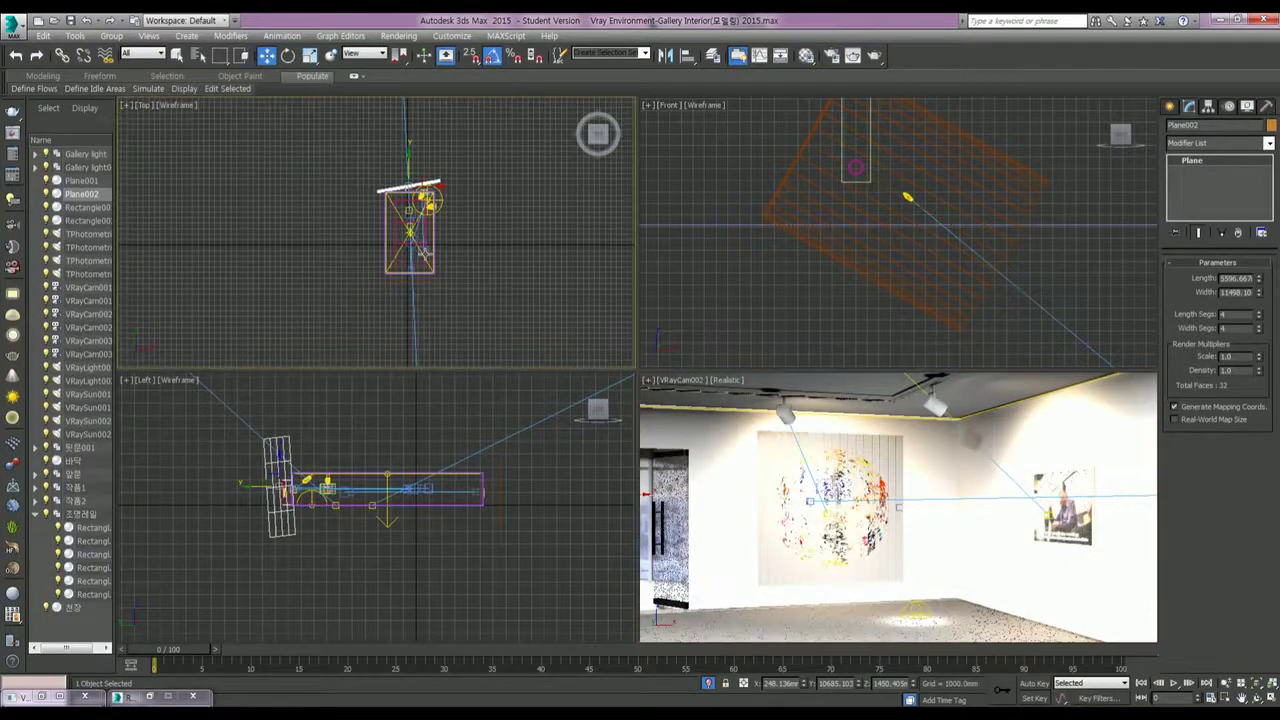
{"action": "scroll", "coordinate": [425, 254], "scroll_direction": "up", "scroll_amount": 8}
{"action": "left_click", "coordinate": [410, 232]}
{"action": "middle_click", "coordinate": [985, 577]}
{"action": "key", "text": "c"}
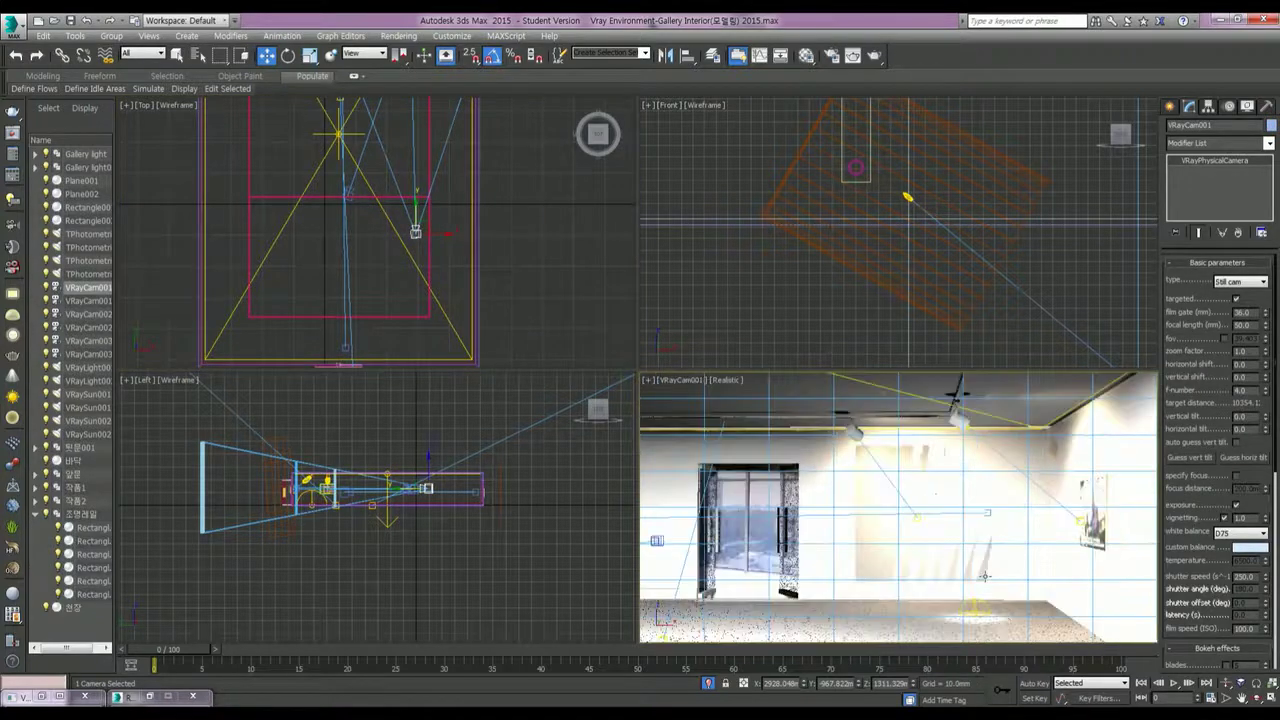
{"action": "left_click", "coordinate": [874, 56]}
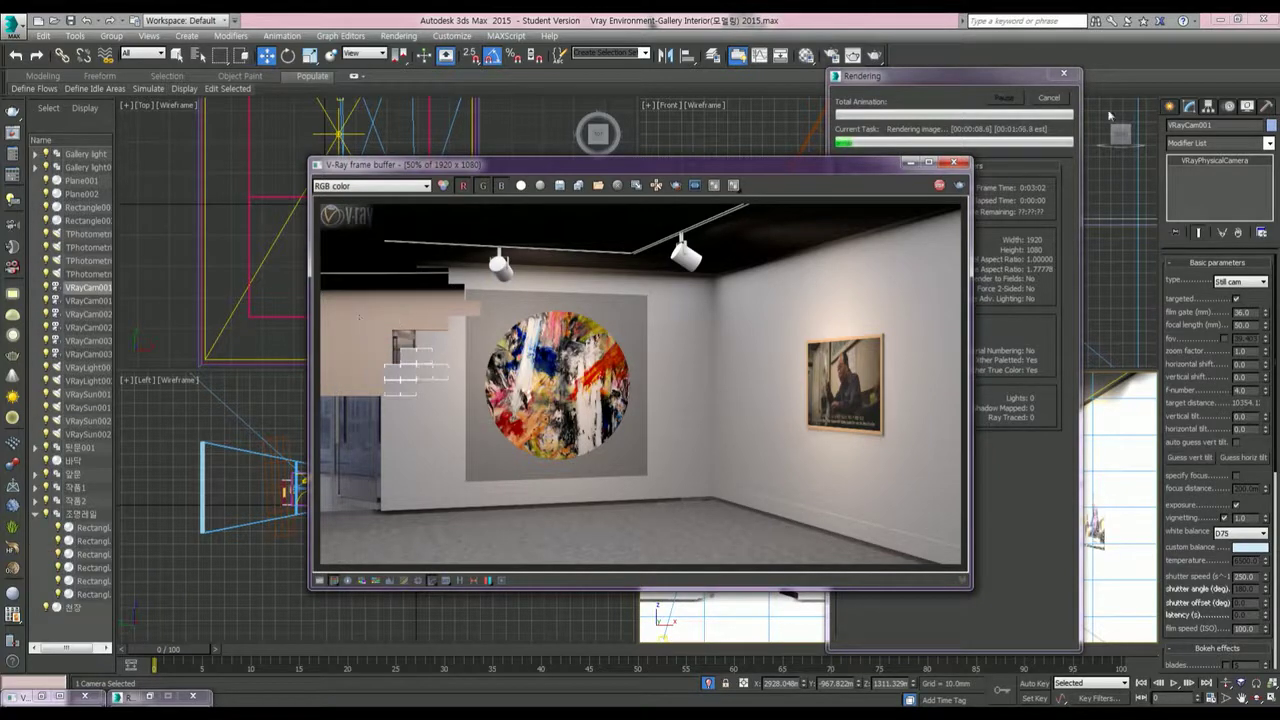
Step: Read rendered pixel colour values, including one on the left wall
{"action": "right_click", "coordinate": [692, 385]}
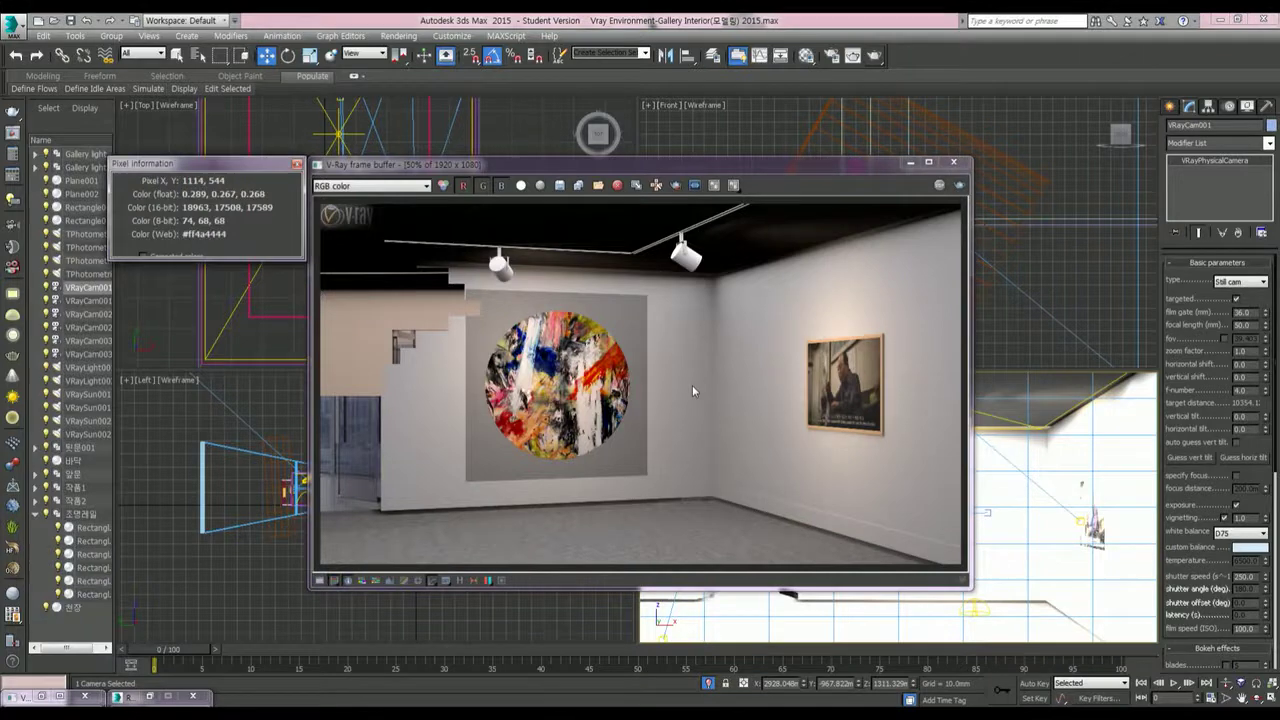
{"action": "right_click", "coordinate": [438, 410]}
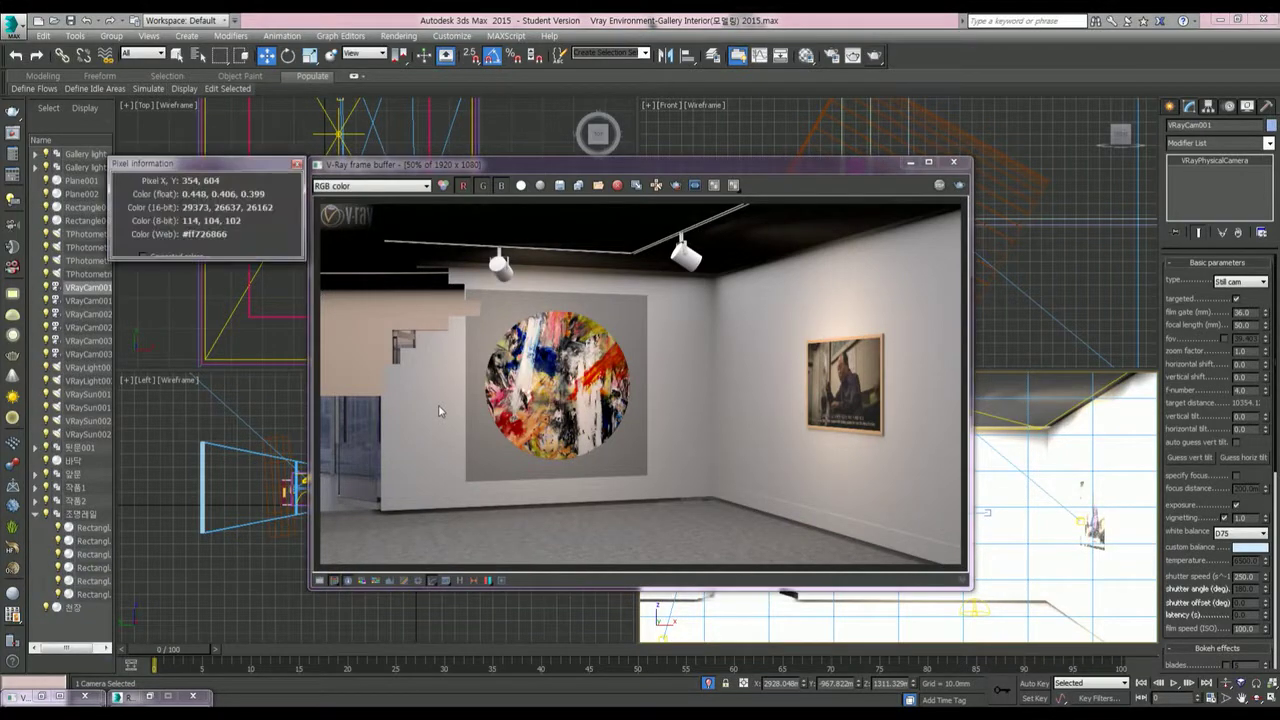
{"action": "left_click", "coordinate": [889, 551]}
Step: Set VRayCam001's custom white balance to R114, G104, B102 and re-render
{"action": "left_click", "coordinate": [1252, 549]}
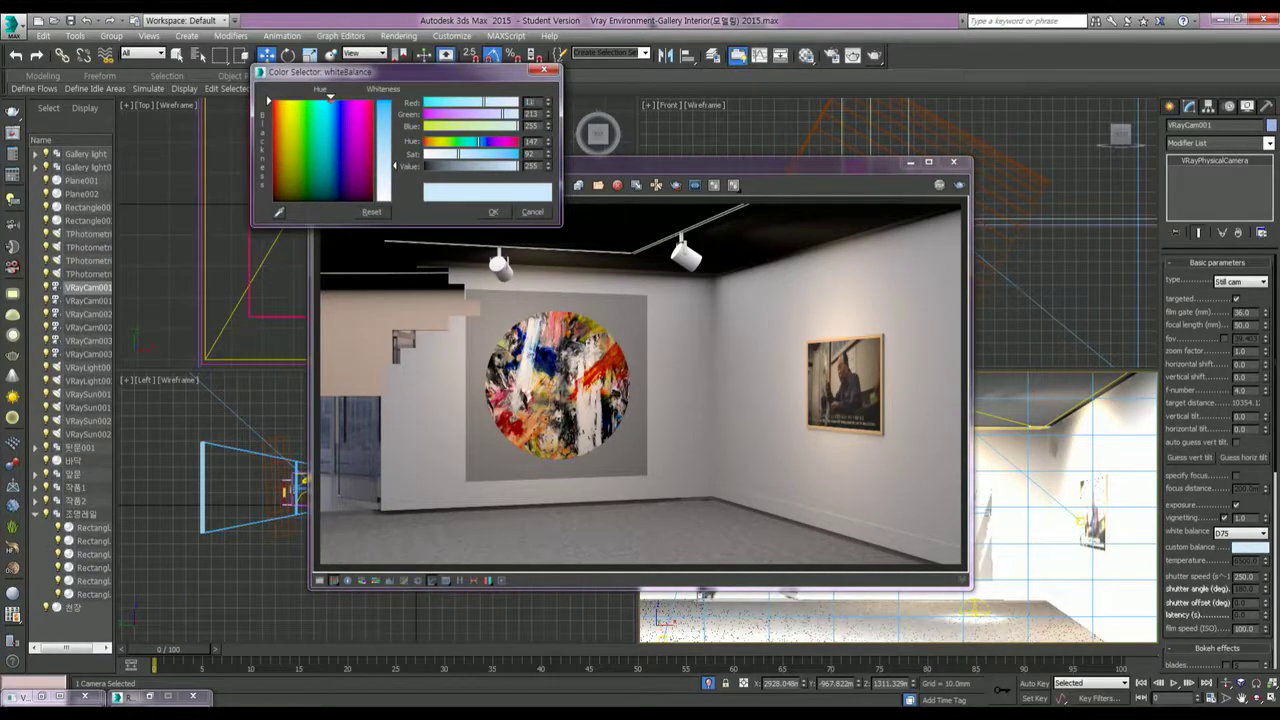
{"action": "left_click_drag", "start_coordinate": [982, 570], "coordinate": [986, 512]}
{"action": "type", "text": "104"}
{"action": "key", "text": "Tab"}
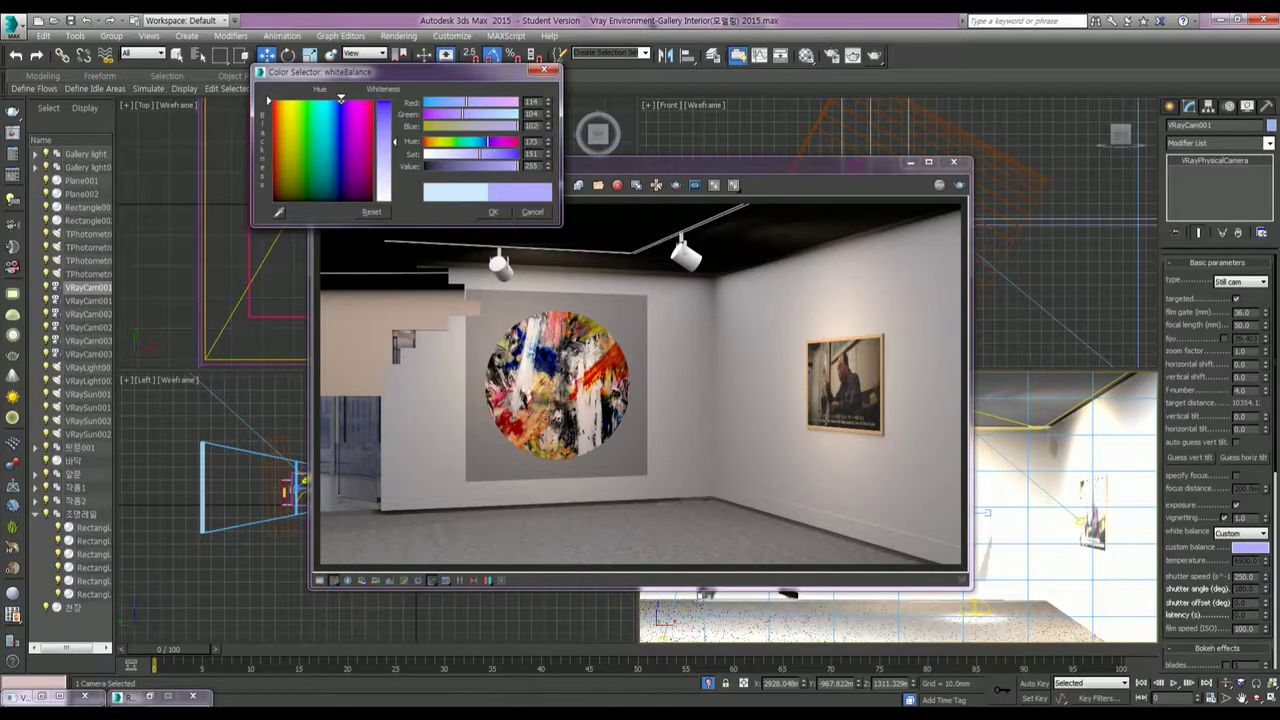
{"action": "key", "text": "Return"}
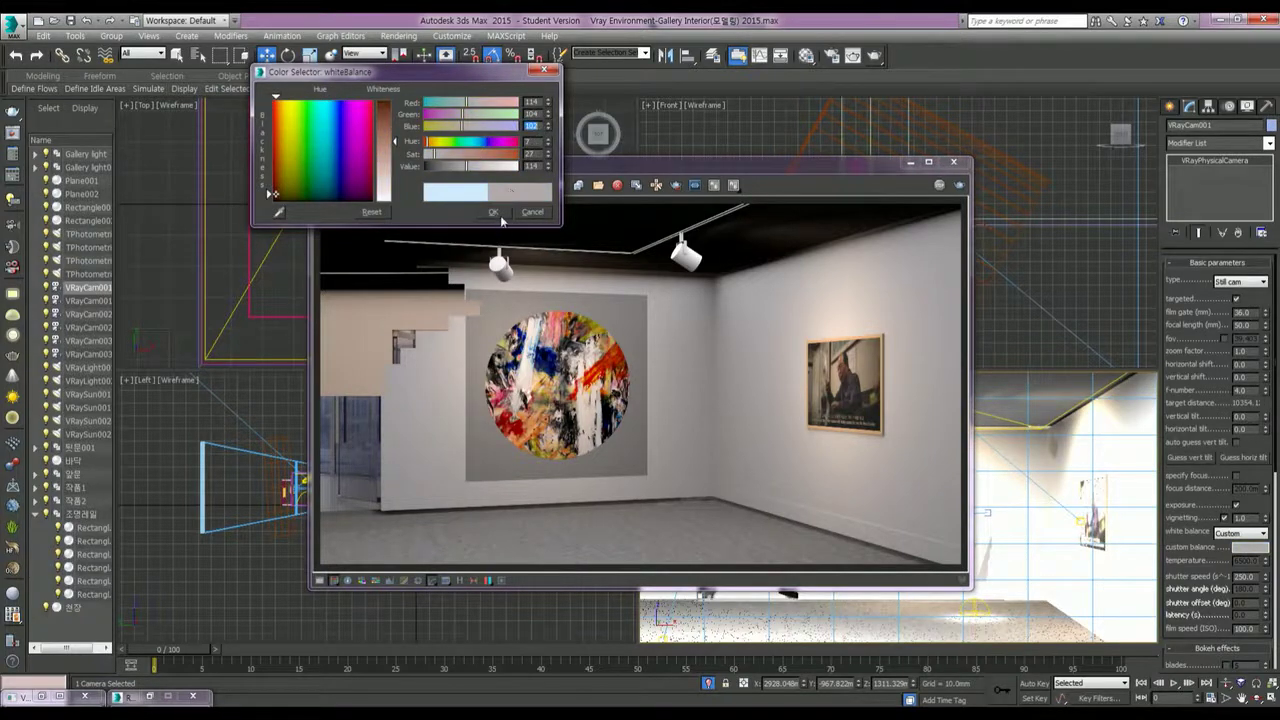
{"action": "left_click", "coordinate": [494, 213]}
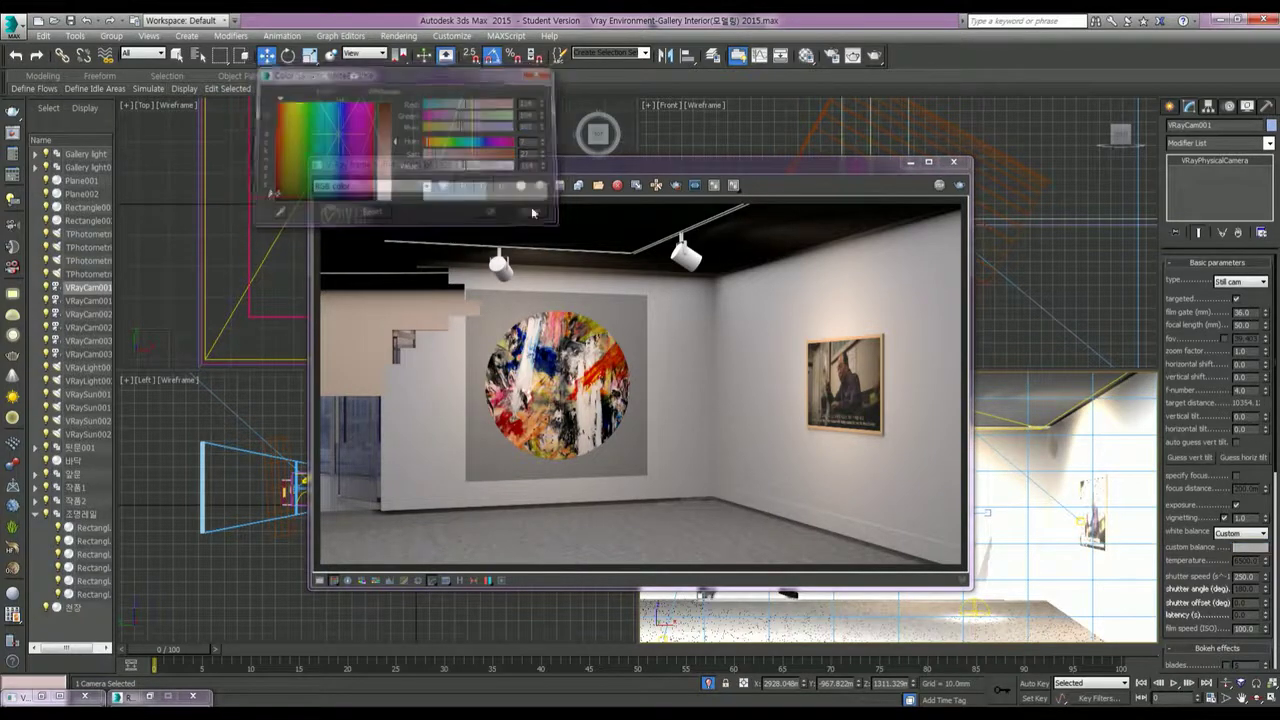
{"action": "left_click", "coordinate": [960, 187]}
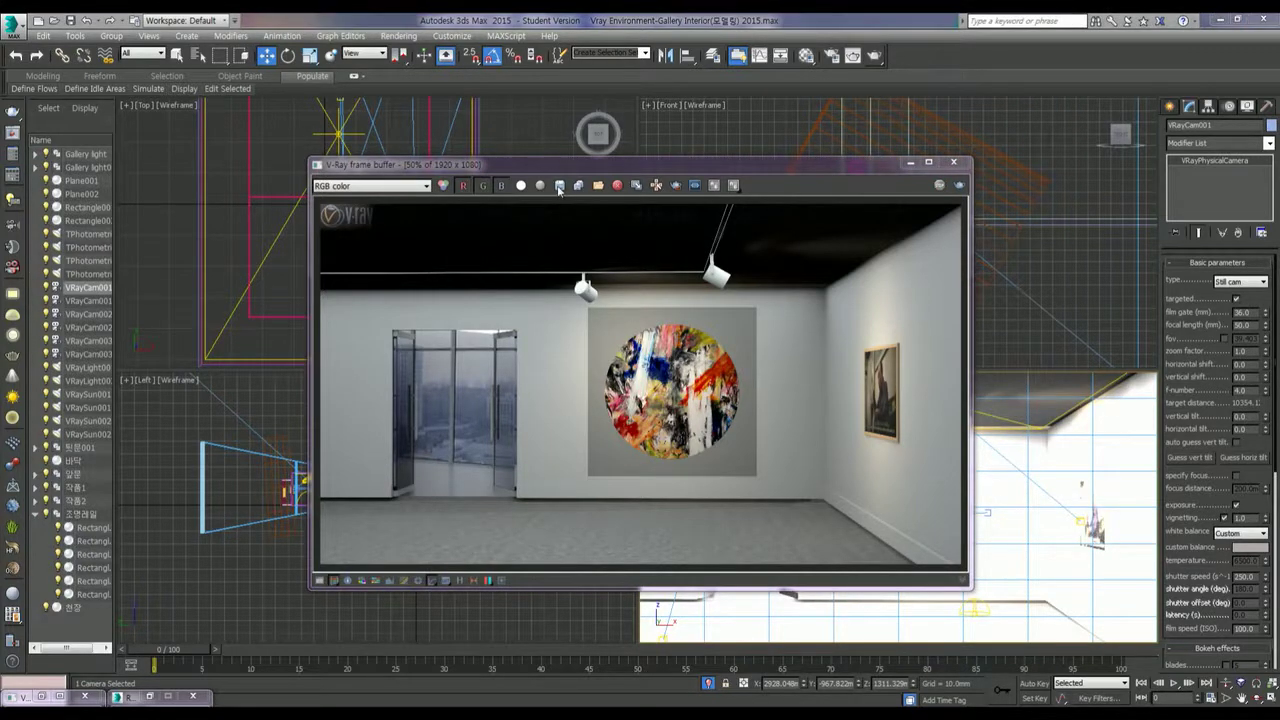
Step: Save the VRayCam001 render as JPEG 국민아트갤러리_2 in the Vray Environment-Interior folder
{"action": "left_click", "coordinate": [559, 186]}
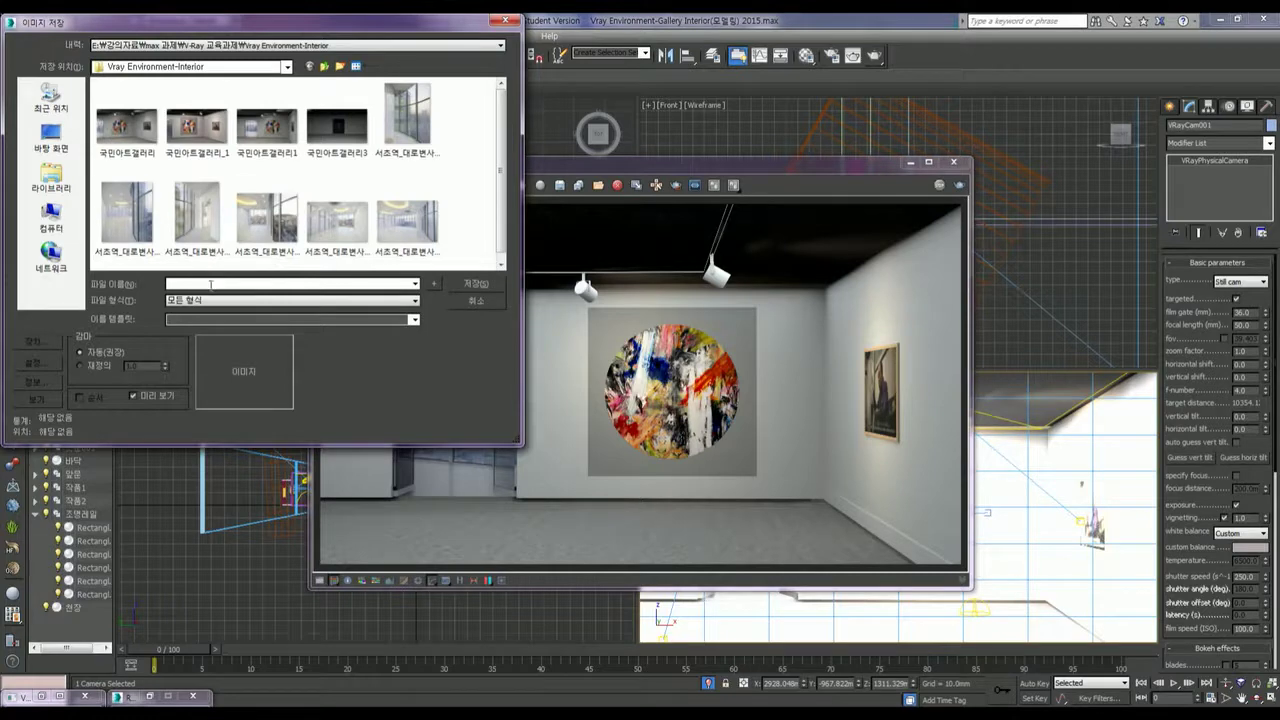
{"action": "left_click", "coordinate": [210, 150]}
{"action": "double_click", "coordinate": [239, 283]}
{"action": "left_click", "coordinate": [237, 282]}
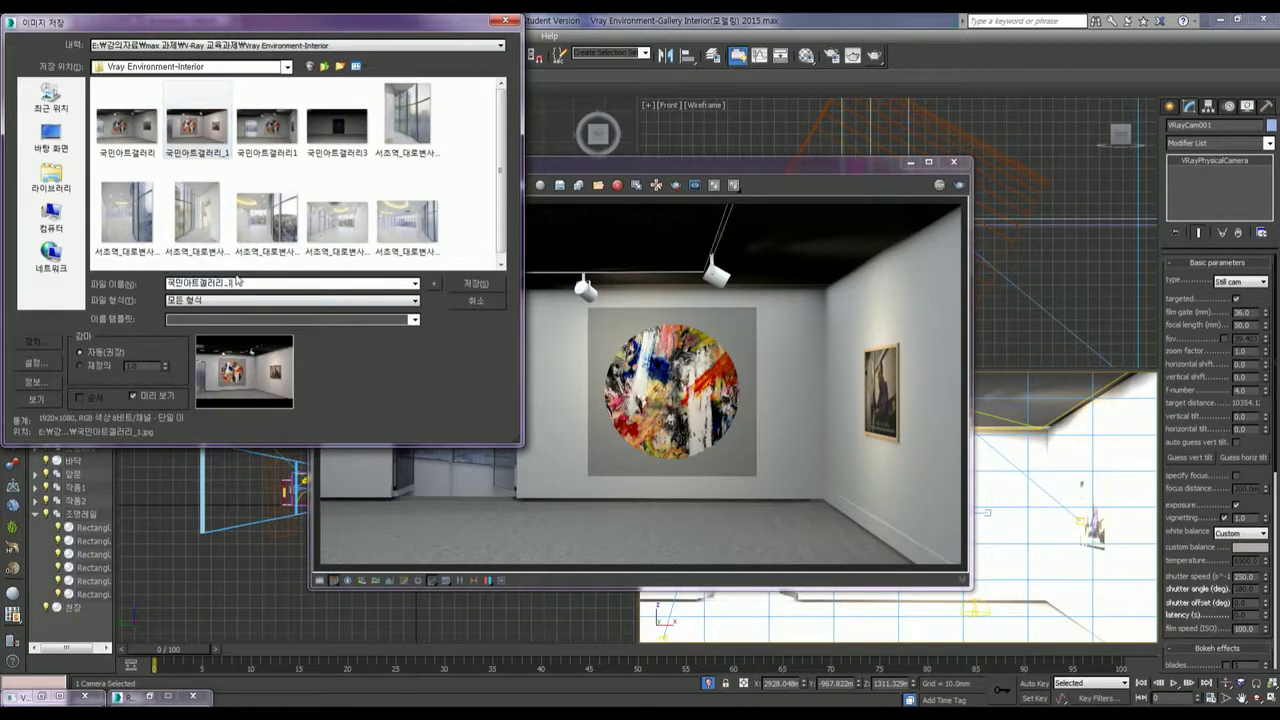
{"action": "key", "text": "BackSpace"}
{"action": "type", "text": "2"}
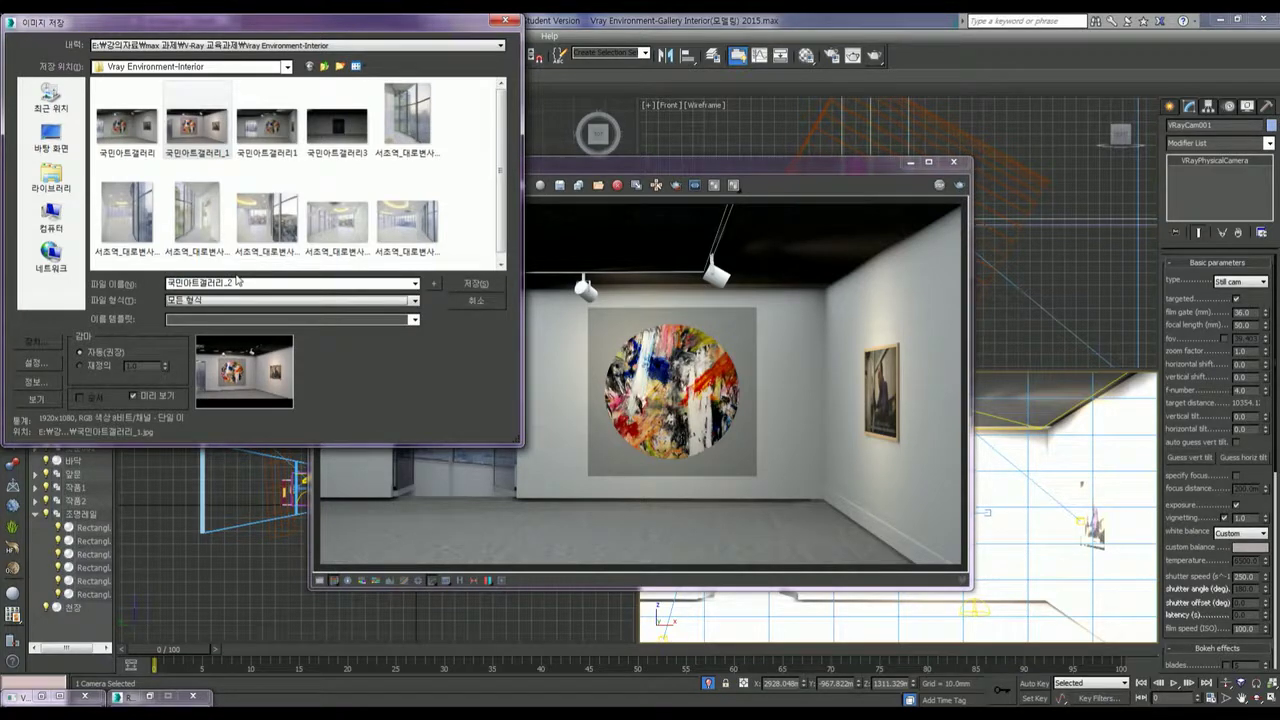
{"action": "key", "text": "Return"}
{"action": "key", "text": "Return"}
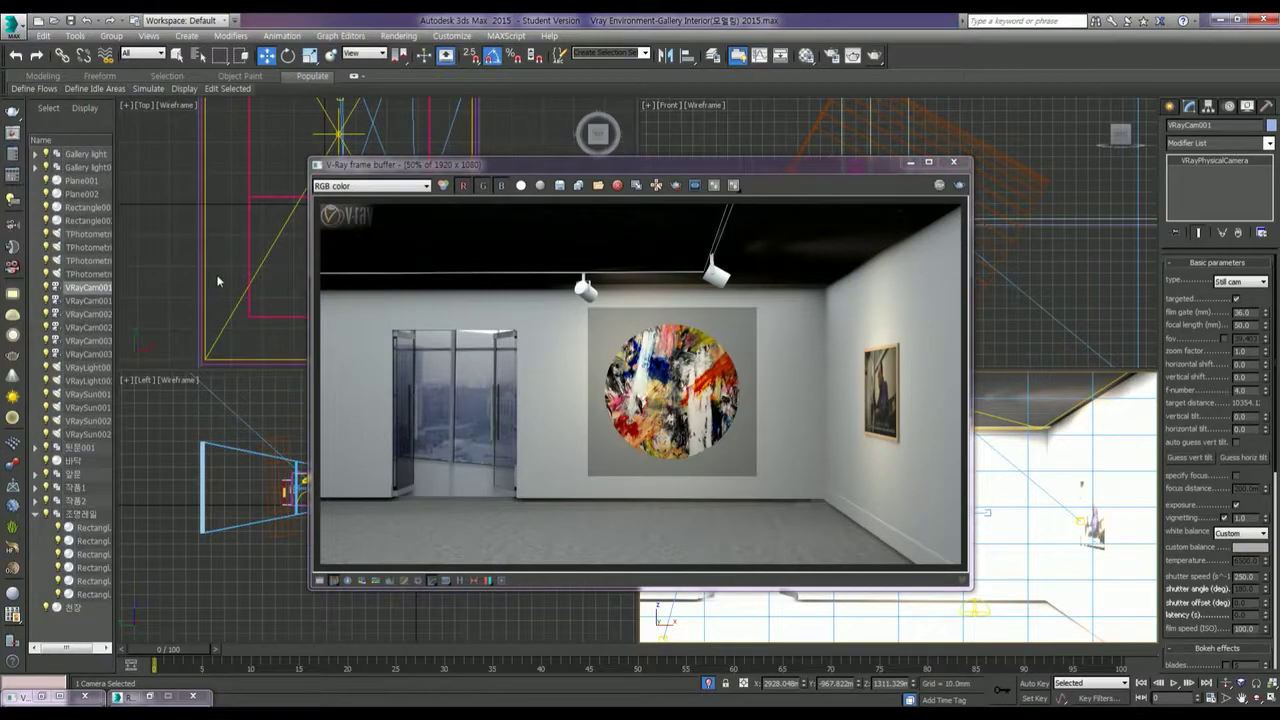
Step: Render through VRayCam003, abort it partway, and sample a wall pixel's colour
{"action": "left_click", "coordinate": [910, 163]}
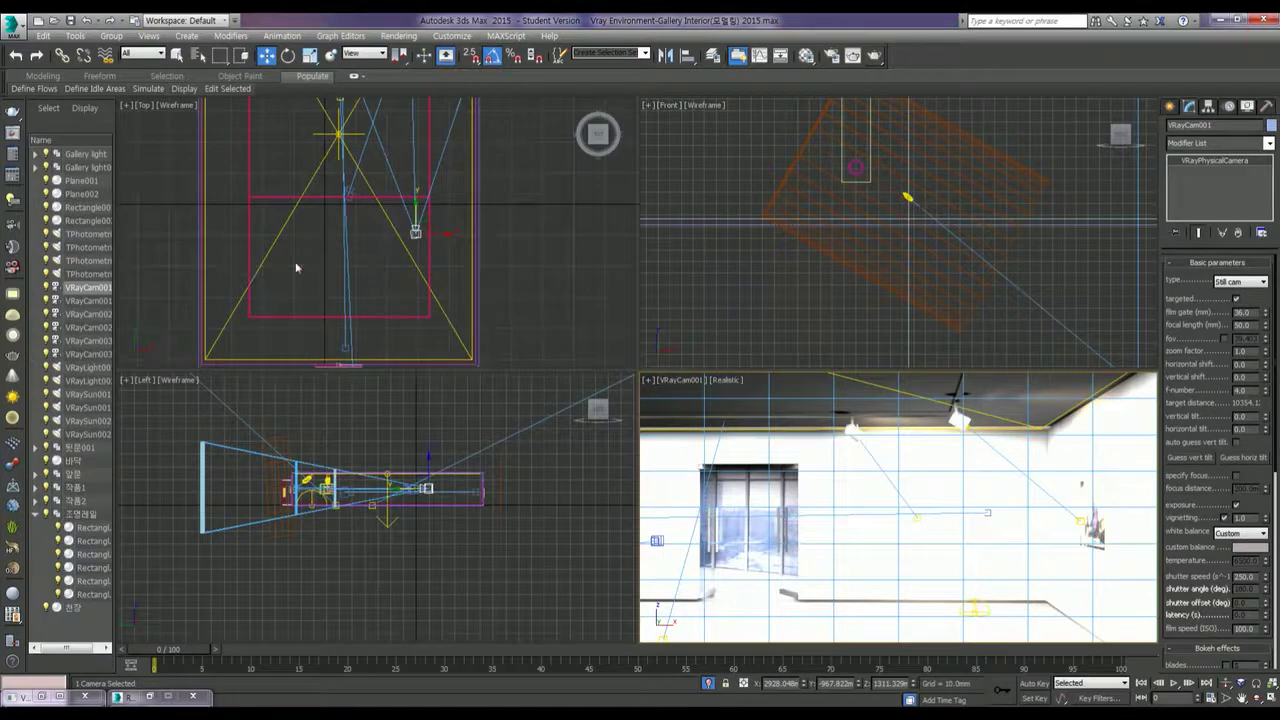
{"action": "middle_click_drag", "start_coordinate": [372, 246], "coordinate": [366, 286]}
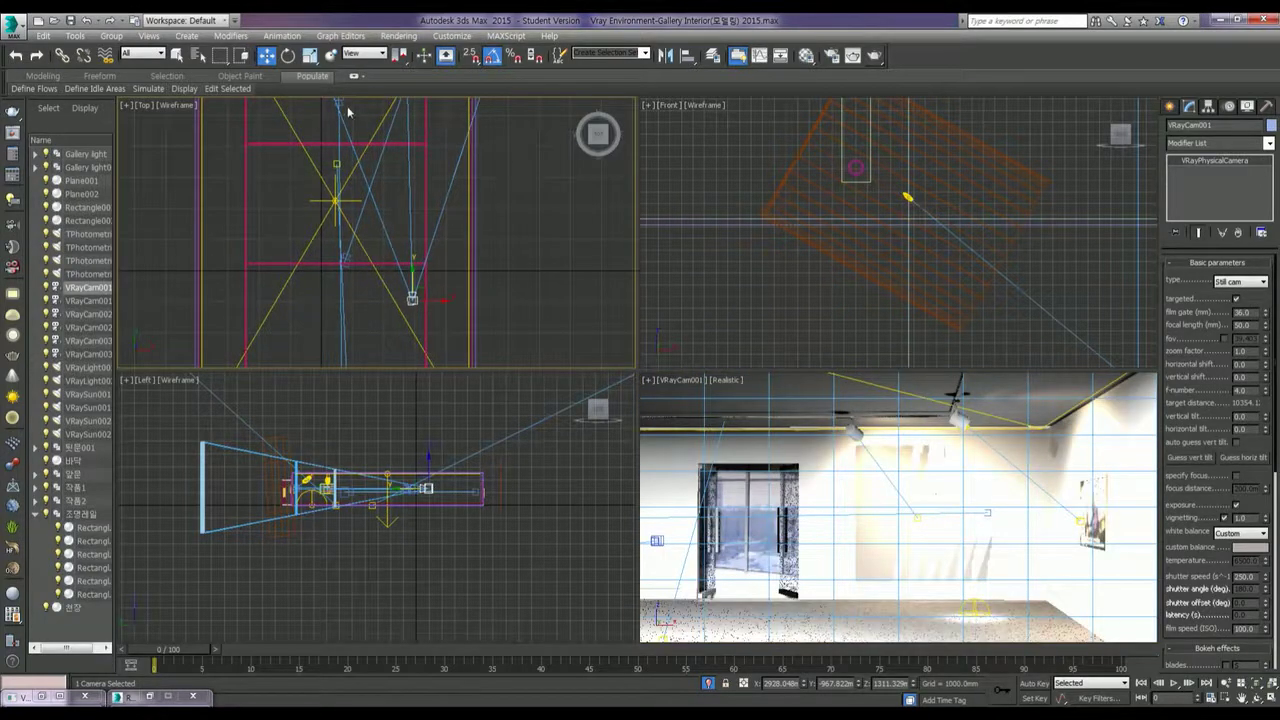
{"action": "left_click", "coordinate": [88, 340]}
{"action": "middle_click", "coordinate": [901, 515]}
{"action": "key", "text": "c"}
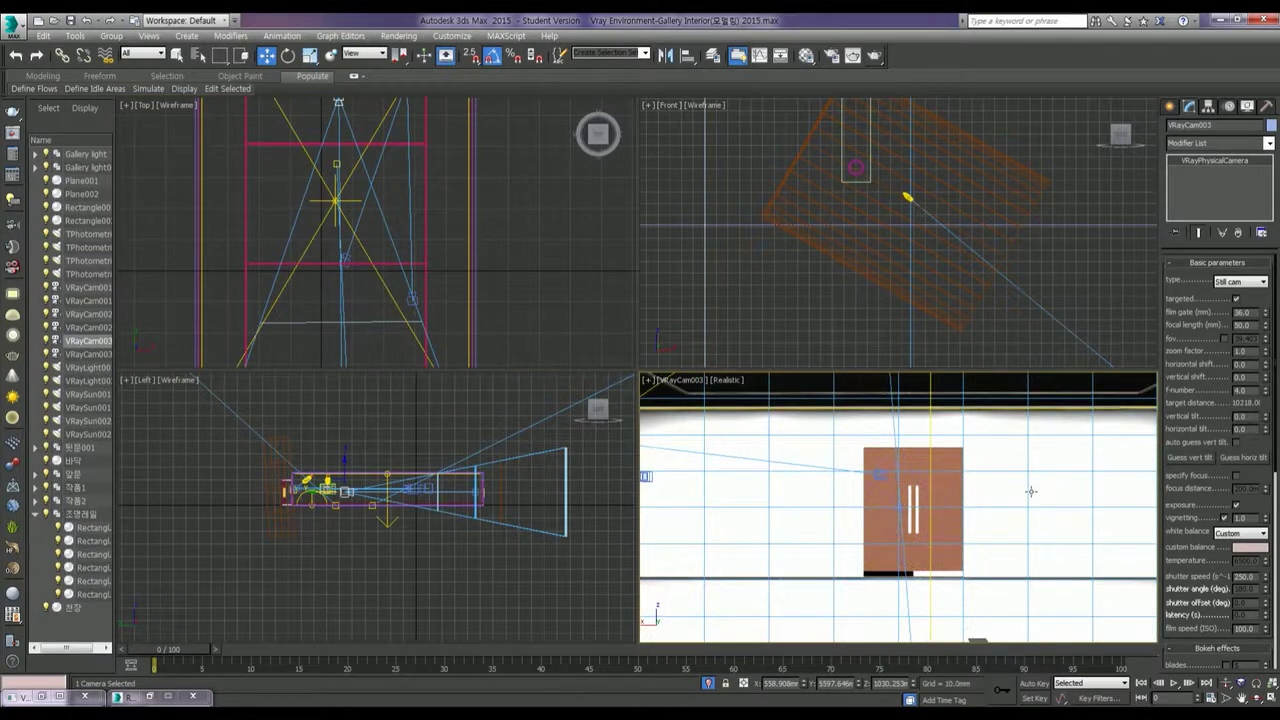
{"action": "left_click", "coordinate": [876, 56]}
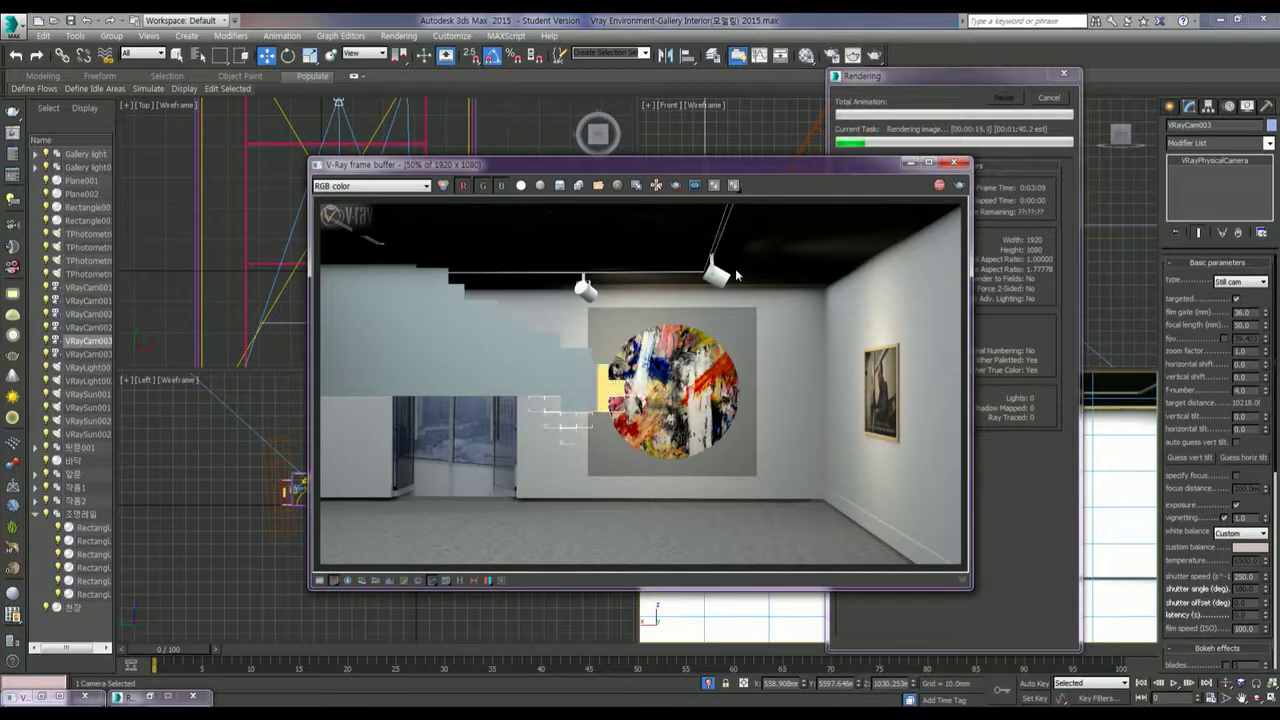
{"action": "key", "text": "Escape"}
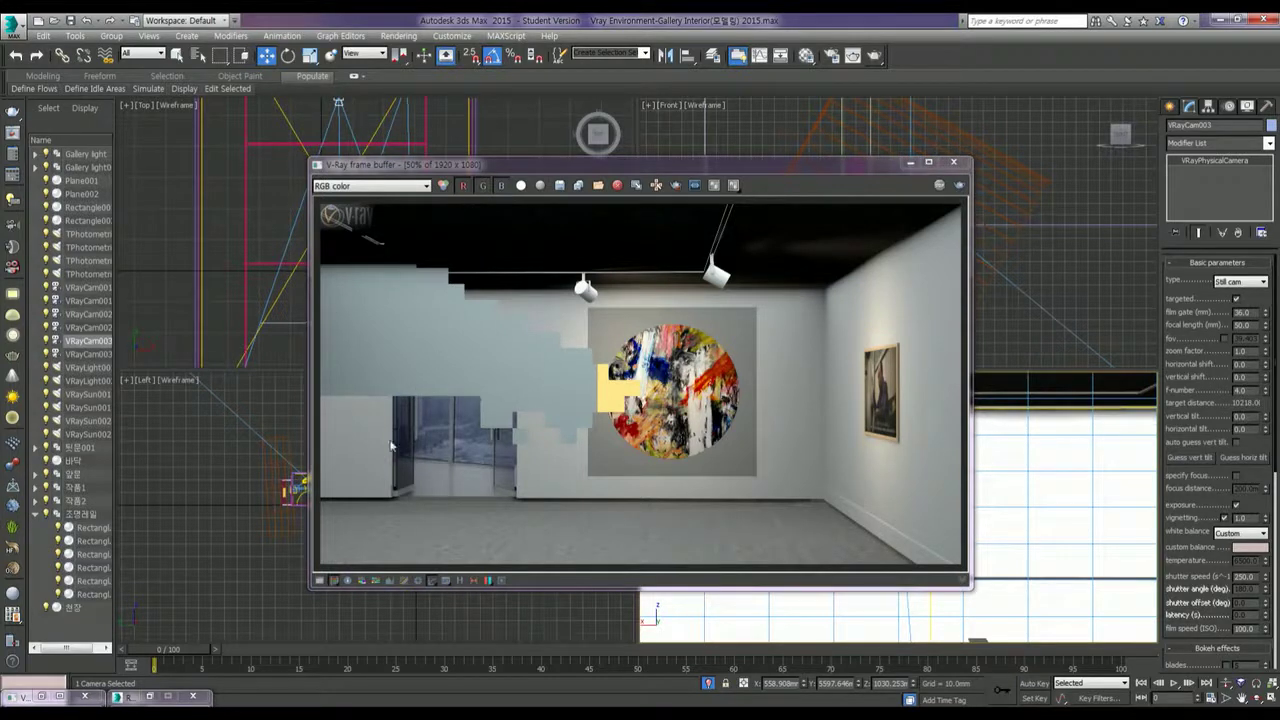
{"action": "right_click", "coordinate": [376, 473]}
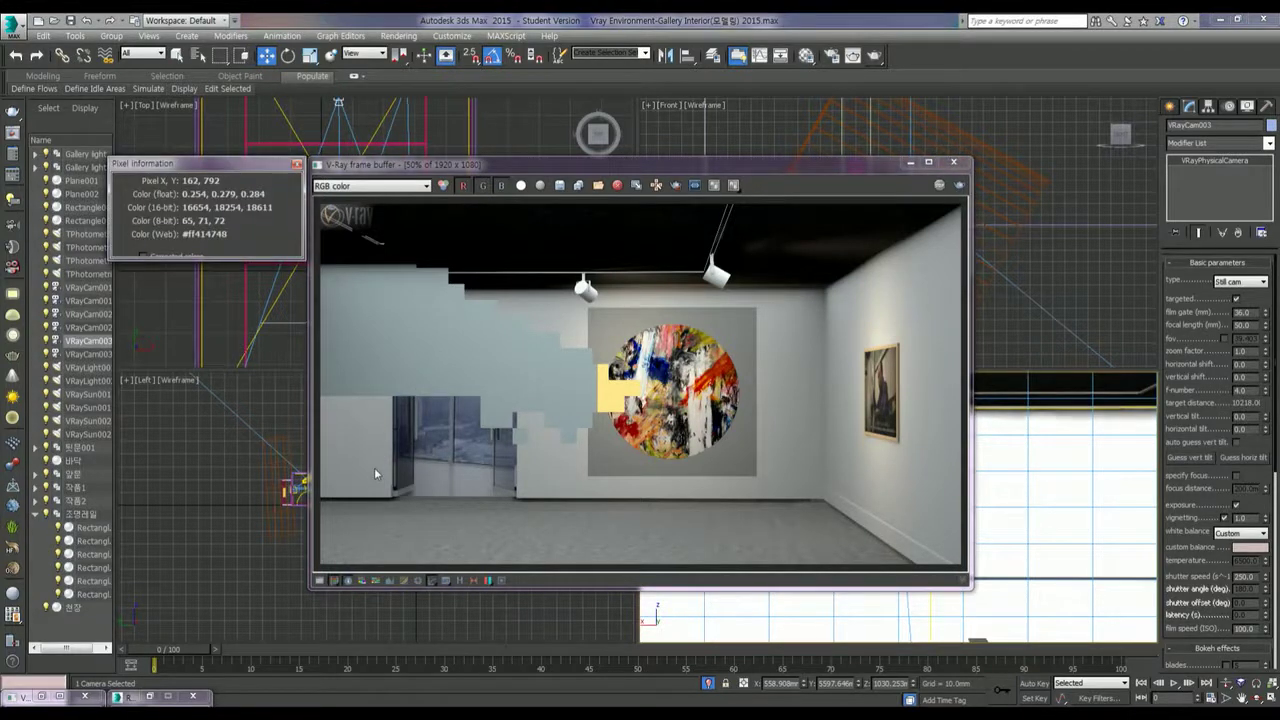
Step: Check the colour of another wall pixel in the render
{"action": "left_click", "coordinate": [374, 467]}
{"action": "right_click", "coordinate": [778, 321]}
{"action": "left_click", "coordinate": [778, 321]}
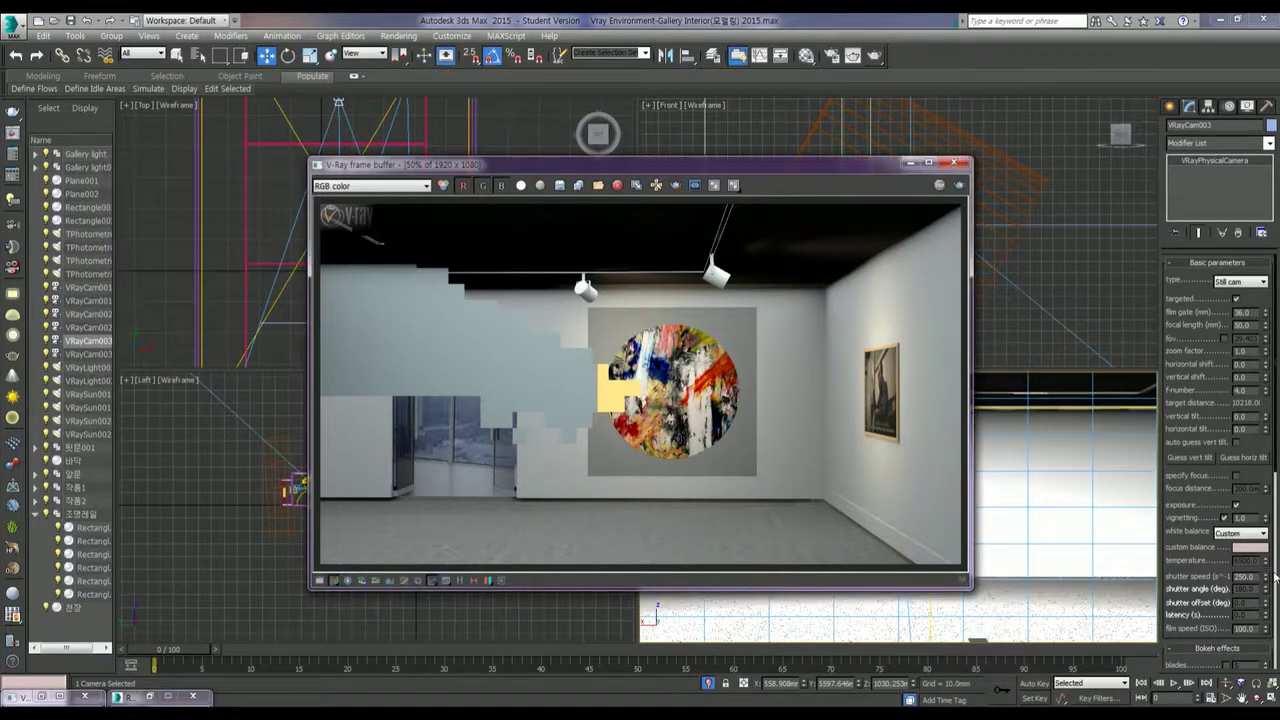
Step: Set VRayCam003's custom white balance to a near-neutral grey of R85, G91, B90
{"action": "left_click", "coordinate": [1252, 549]}
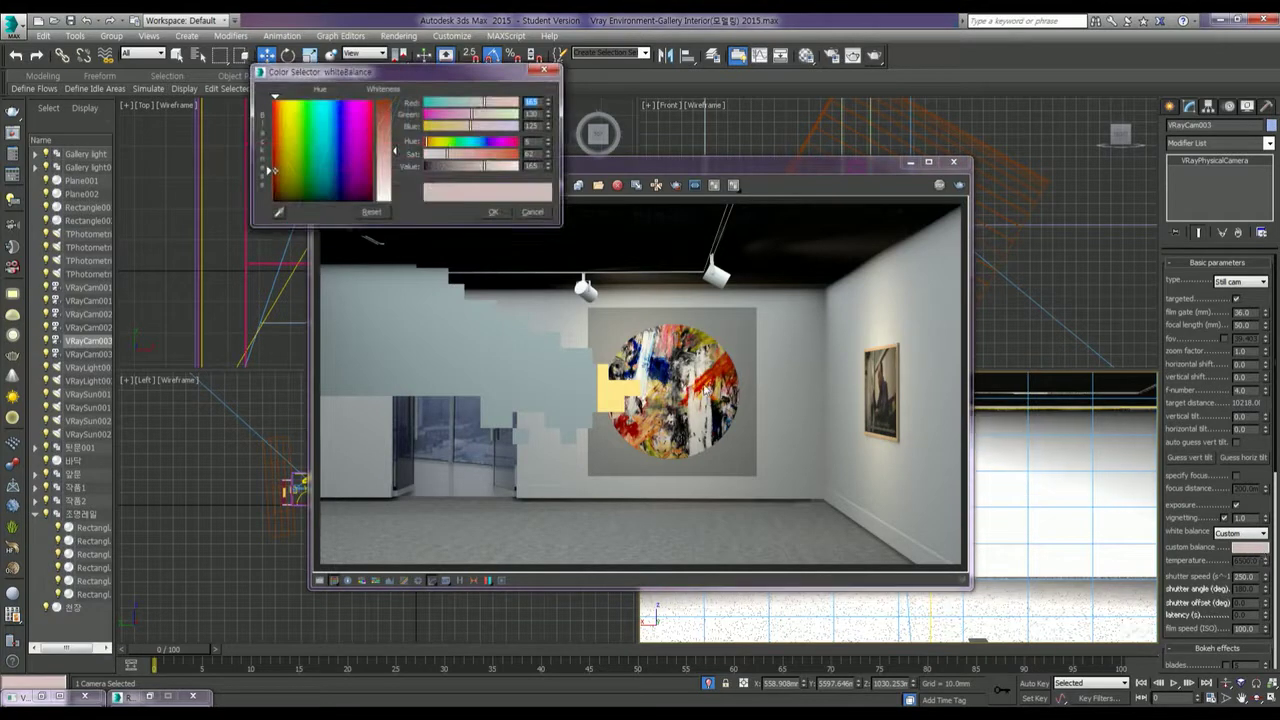
{"action": "left_click", "coordinate": [337, 178]}
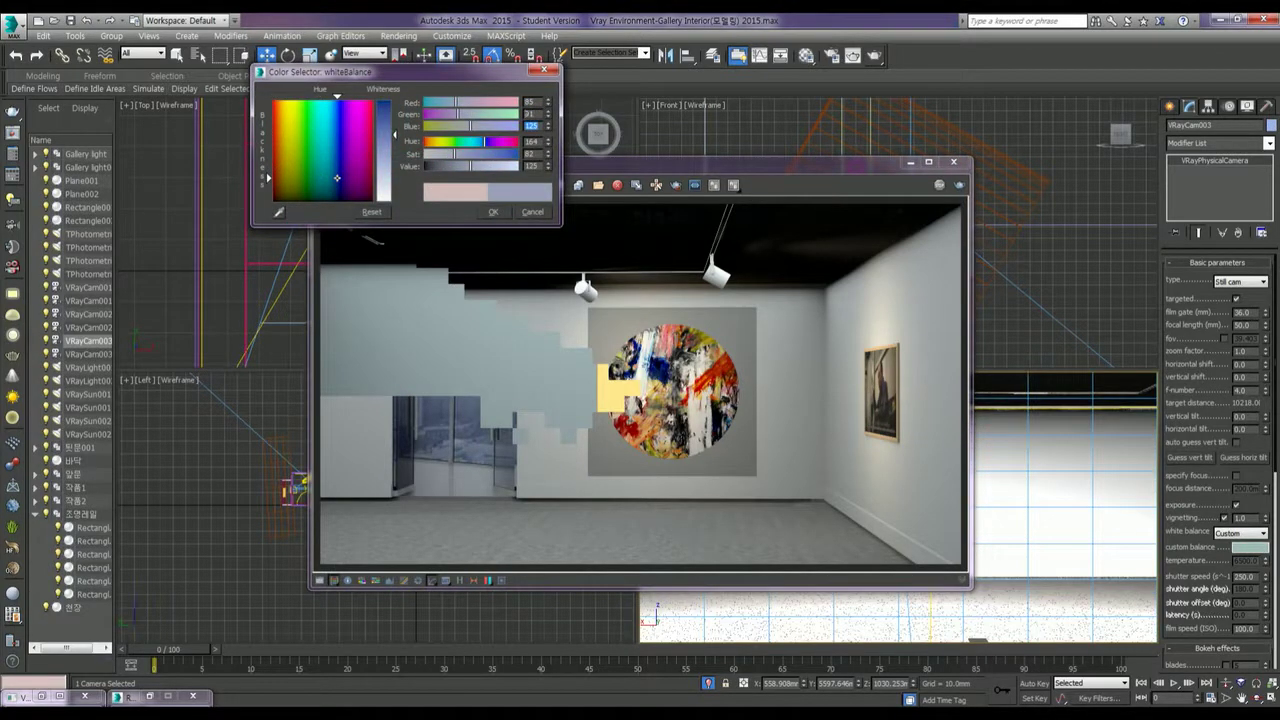
{"action": "left_click_drag", "start_coordinate": [337, 178], "coordinate": [320, 198]}
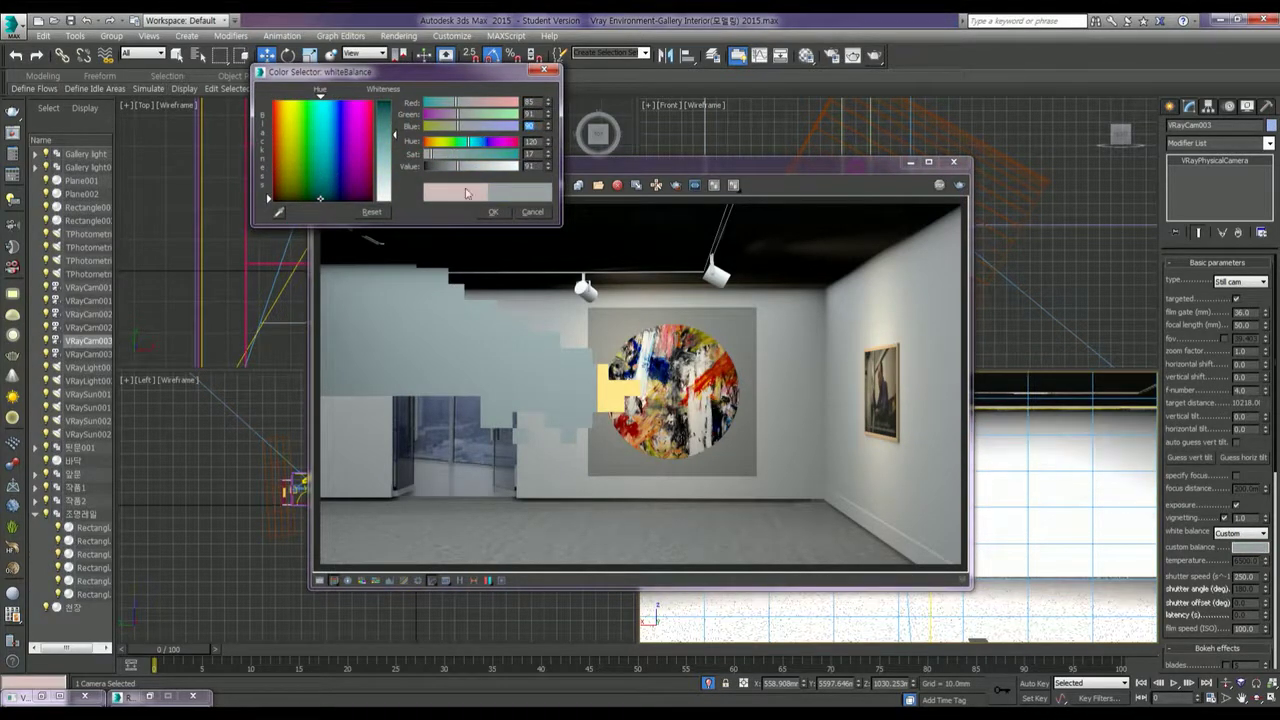
{"action": "left_click", "coordinate": [524, 213]}
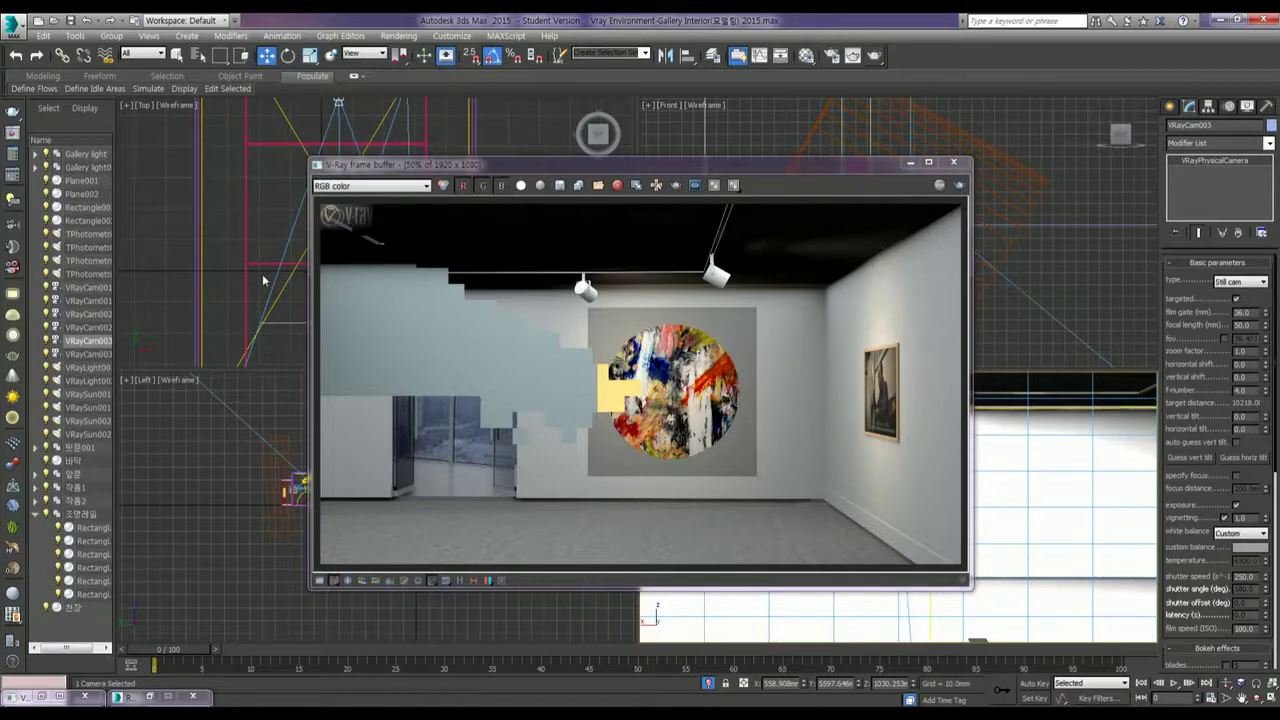
{"action": "scroll", "coordinate": [262, 231], "scroll_direction": "down", "scroll_amount": 2}
{"action": "scroll", "coordinate": [255, 240], "scroll_direction": "down", "scroll_amount": 3}
{"action": "scroll", "coordinate": [250, 250], "scroll_direction": "down", "scroll_amount": 2}
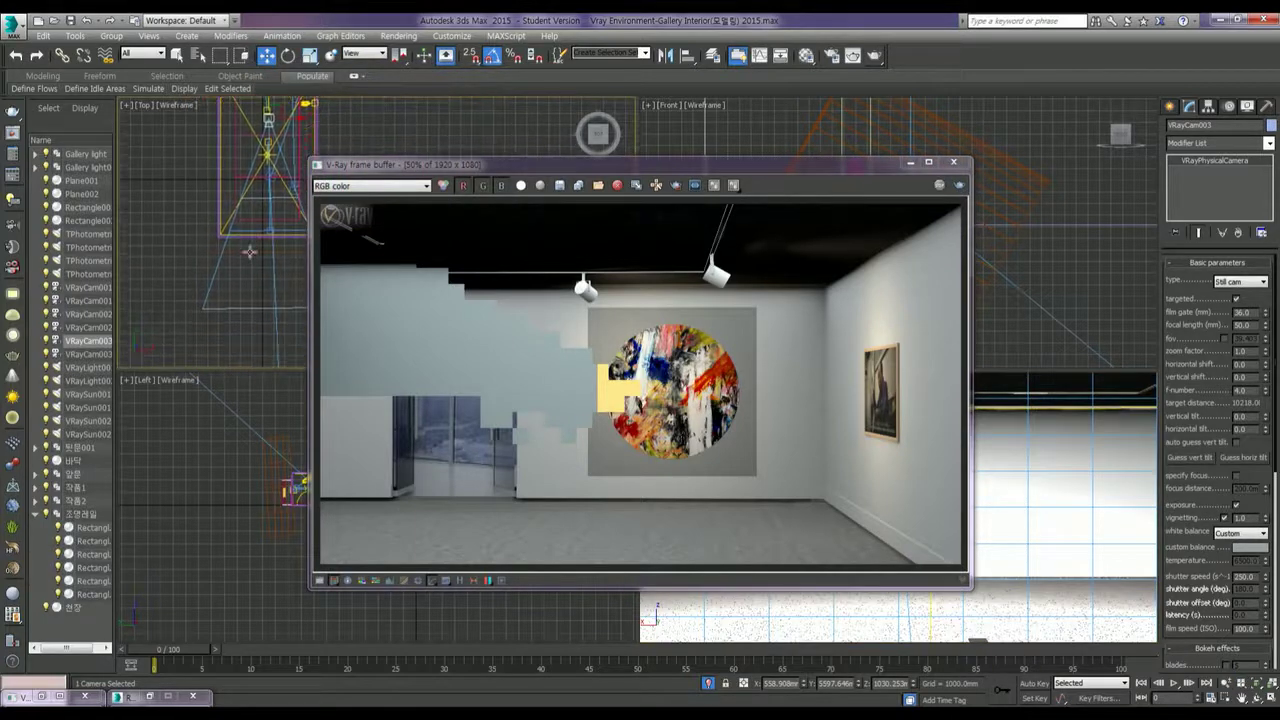
Step: Select Plane001 and turn an unused Material Editor slot into a VRayMtl
{"action": "left_click", "coordinate": [244, 250]}
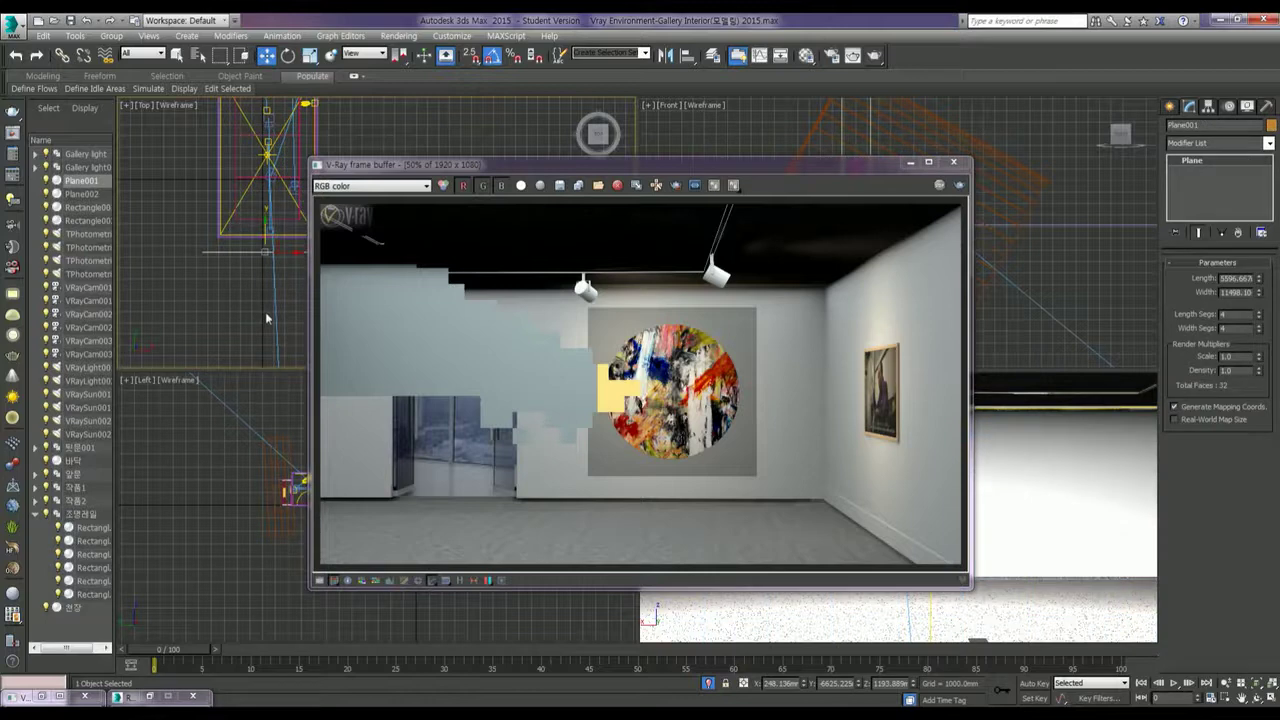
{"action": "left_click", "coordinate": [806, 56]}
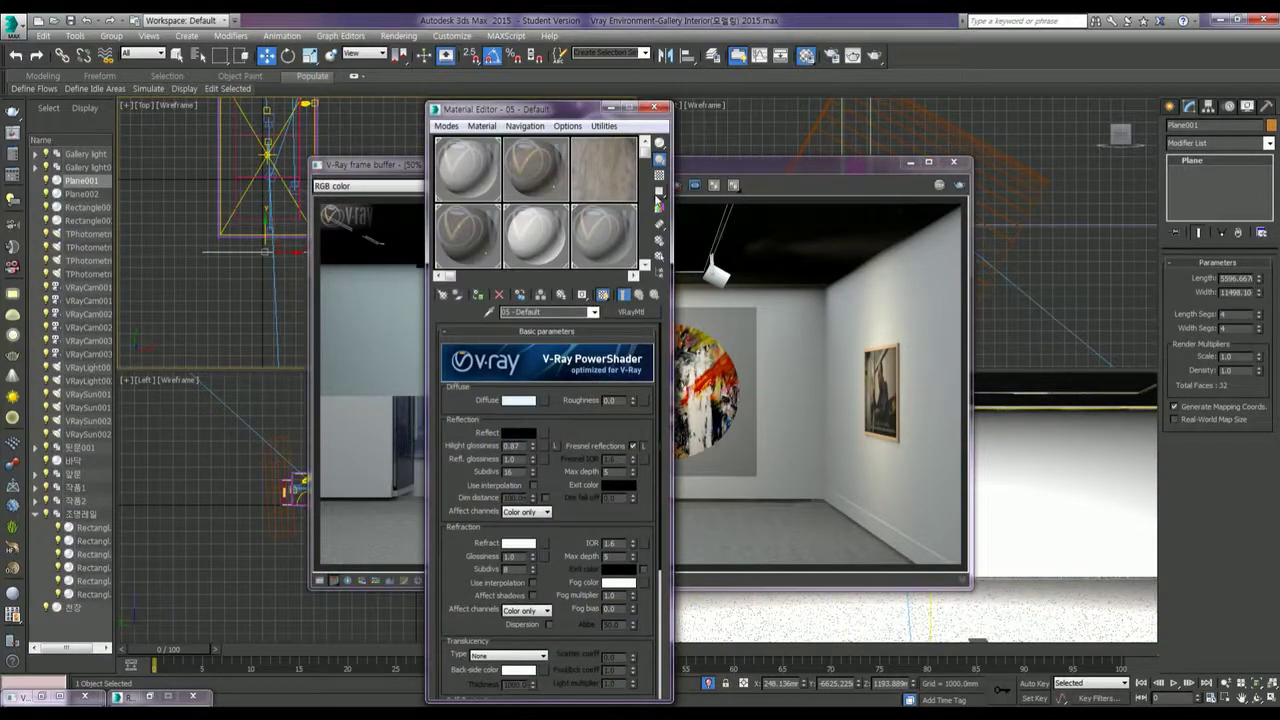
{"action": "left_click", "coordinate": [633, 276]}
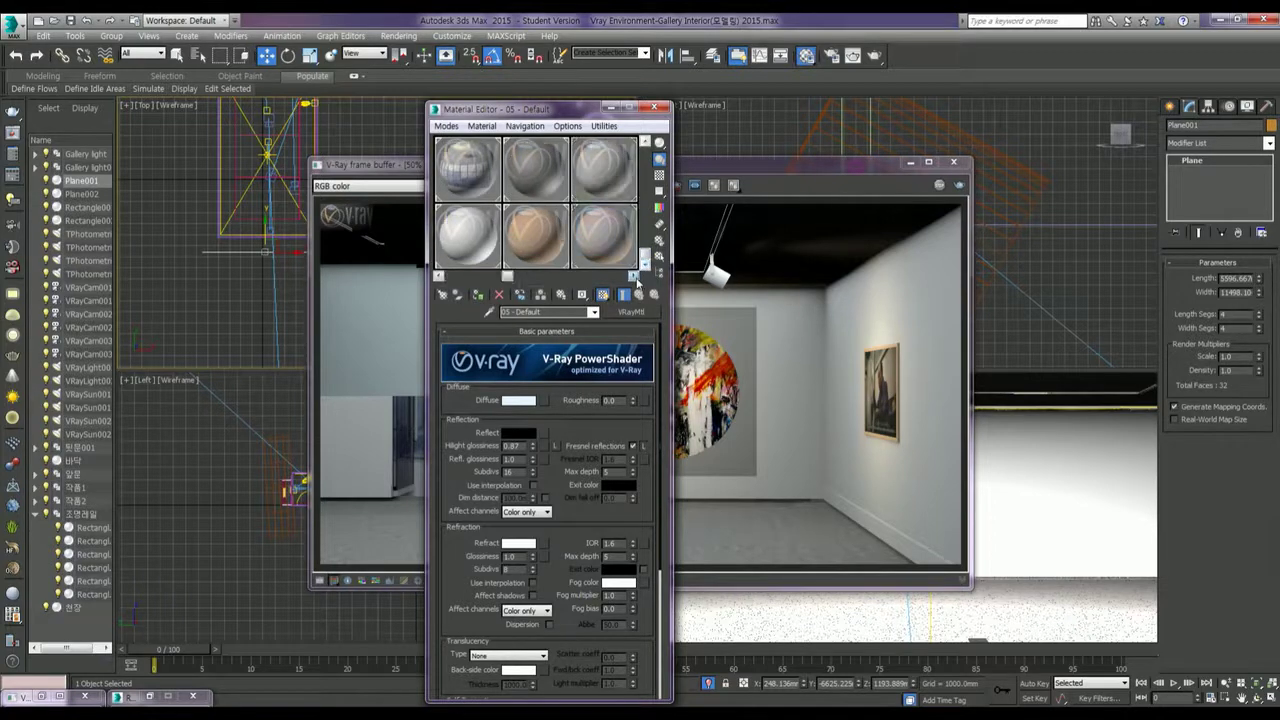
{"action": "left_click", "coordinate": [602, 198]}
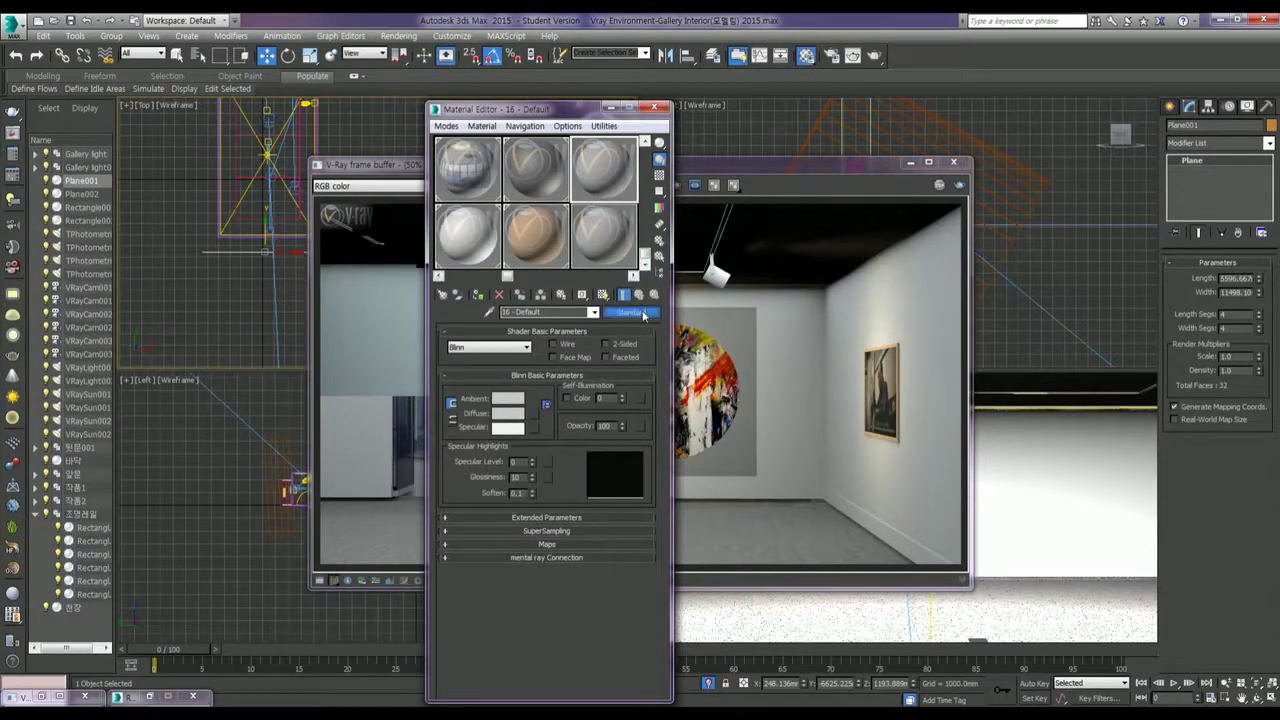
{"action": "left_click", "coordinate": [644, 314]}
{"action": "left_click", "coordinate": [712, 340]}
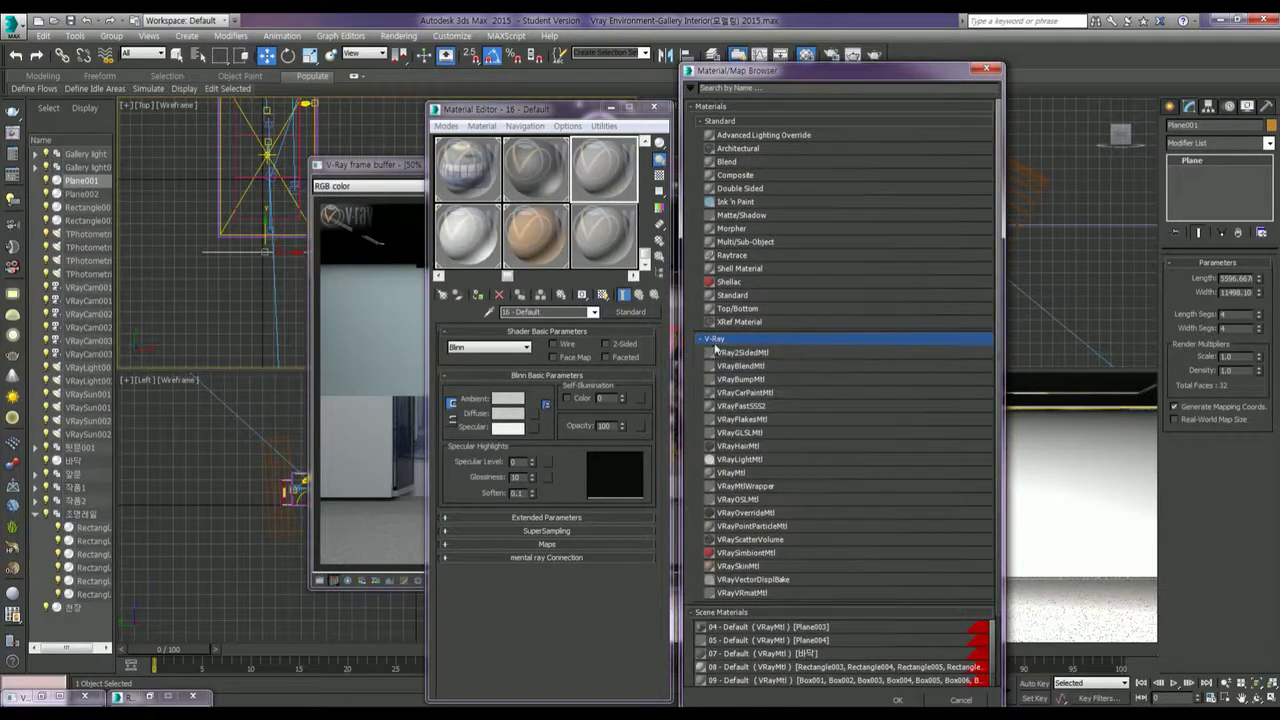
{"action": "double_click", "coordinate": [736, 474]}
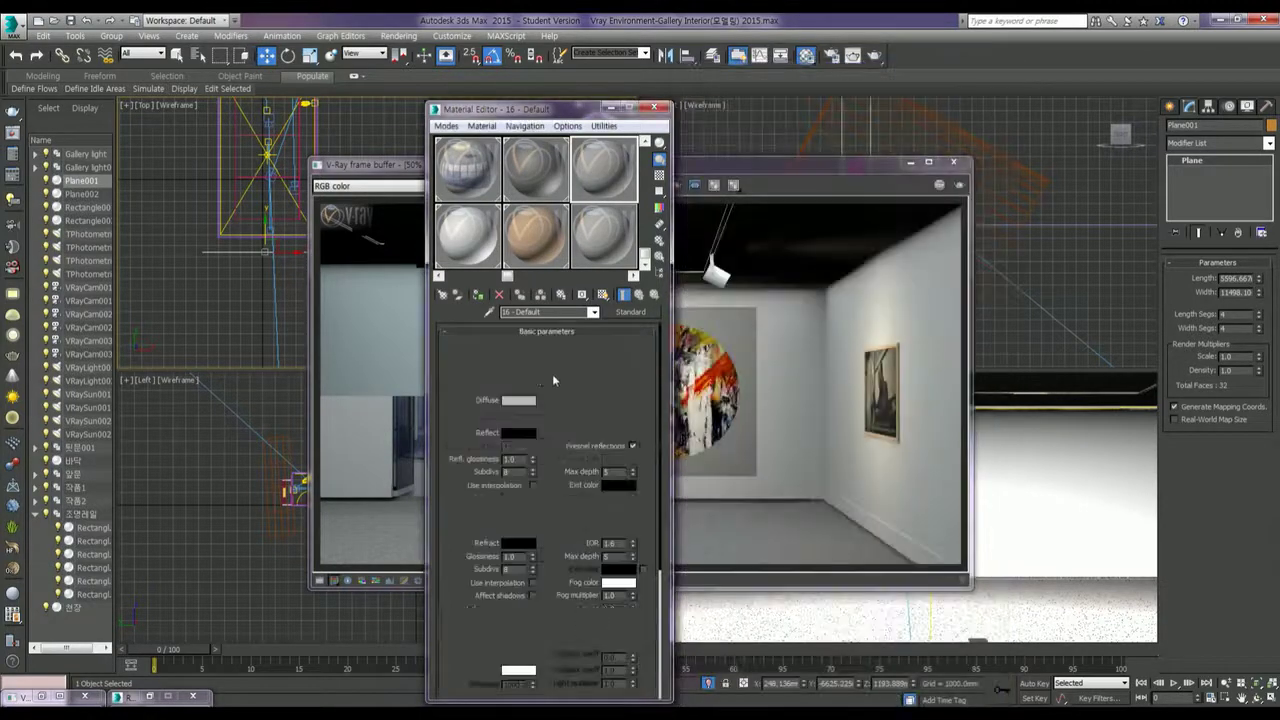
Step: Add a Bitmap to the diffuse and browse to the Vray Environment-Interior folder
{"action": "left_click", "coordinate": [543, 400]}
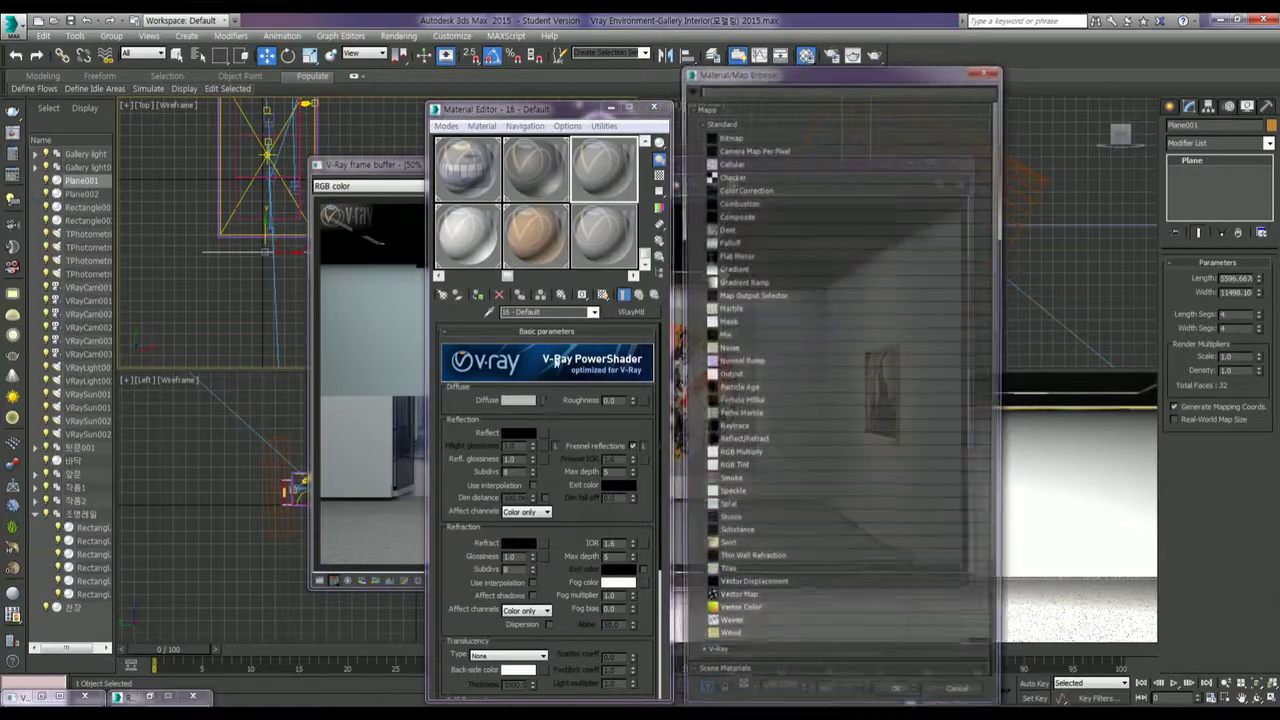
{"action": "left_click", "coordinate": [720, 140]}
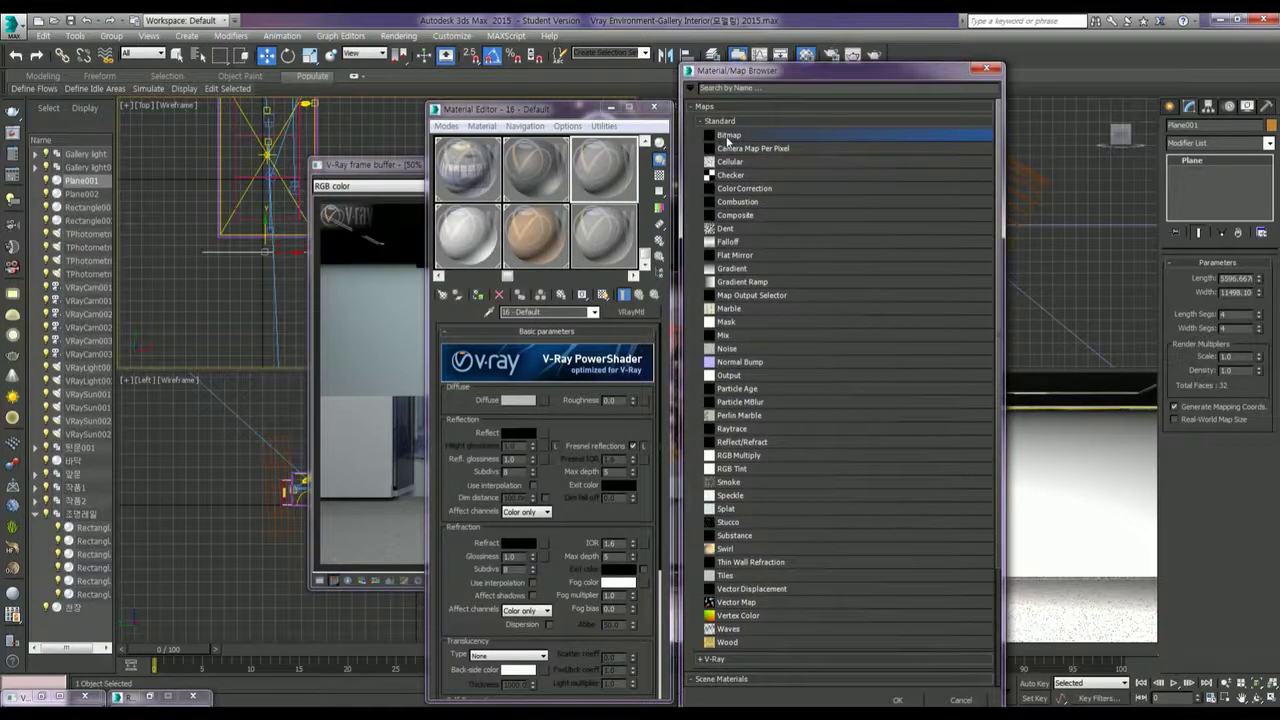
{"action": "double_click", "coordinate": [727, 139]}
{"action": "left_click", "coordinate": [45, 180]}
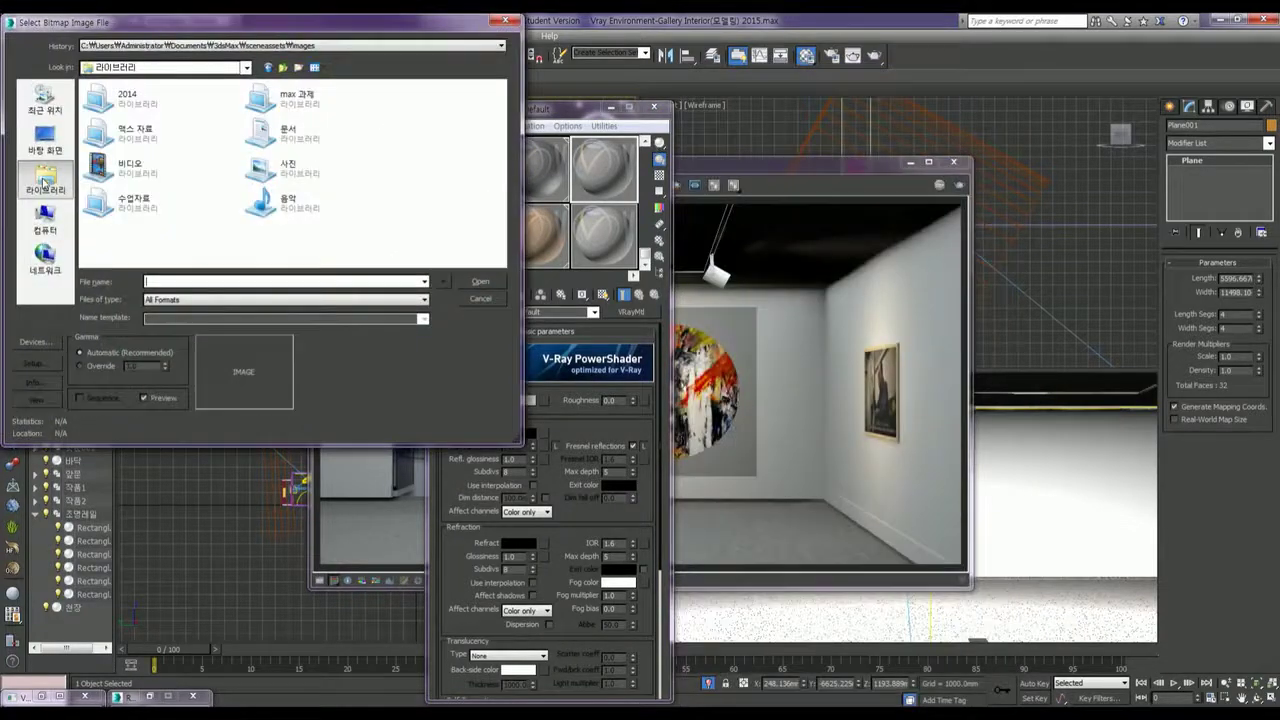
{"action": "double_click", "coordinate": [262, 97]}
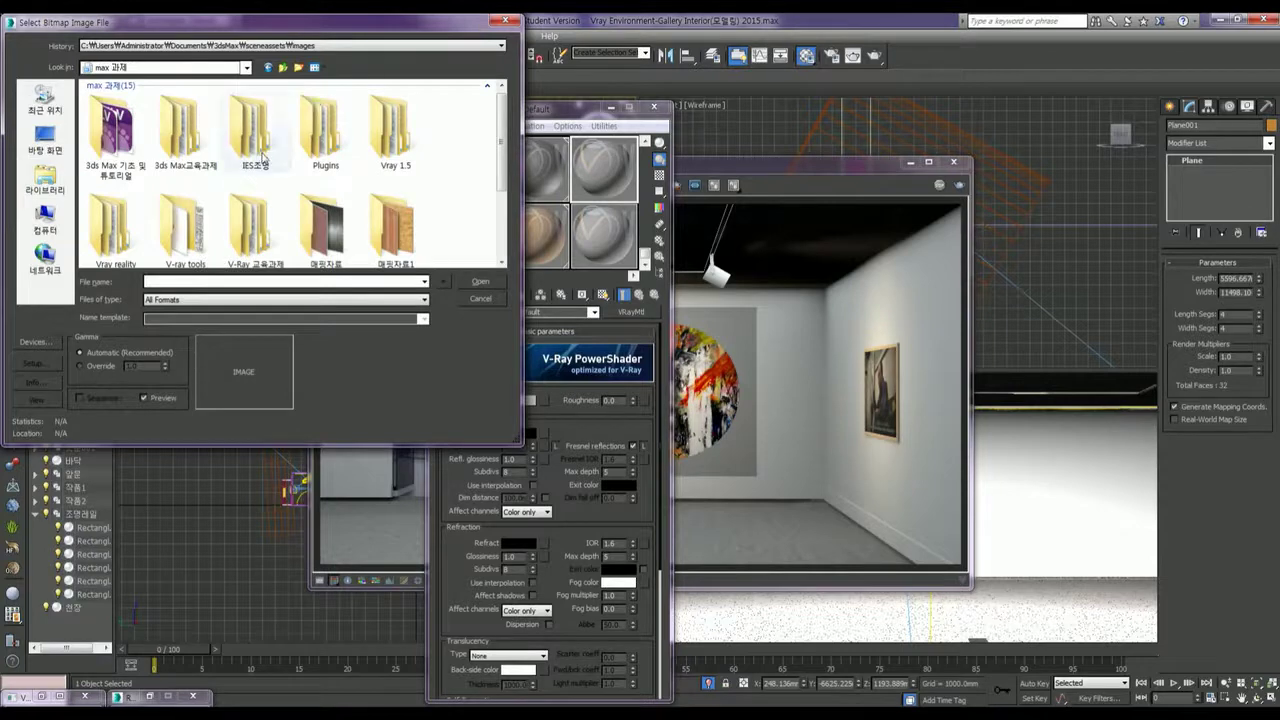
{"action": "scroll", "coordinate": [263, 160], "scroll_direction": "down", "scroll_amount": 1}
{"action": "double_click", "coordinate": [263, 165]}
{"action": "scroll", "coordinate": [177, 207], "scroll_direction": "down", "scroll_amount": 2}
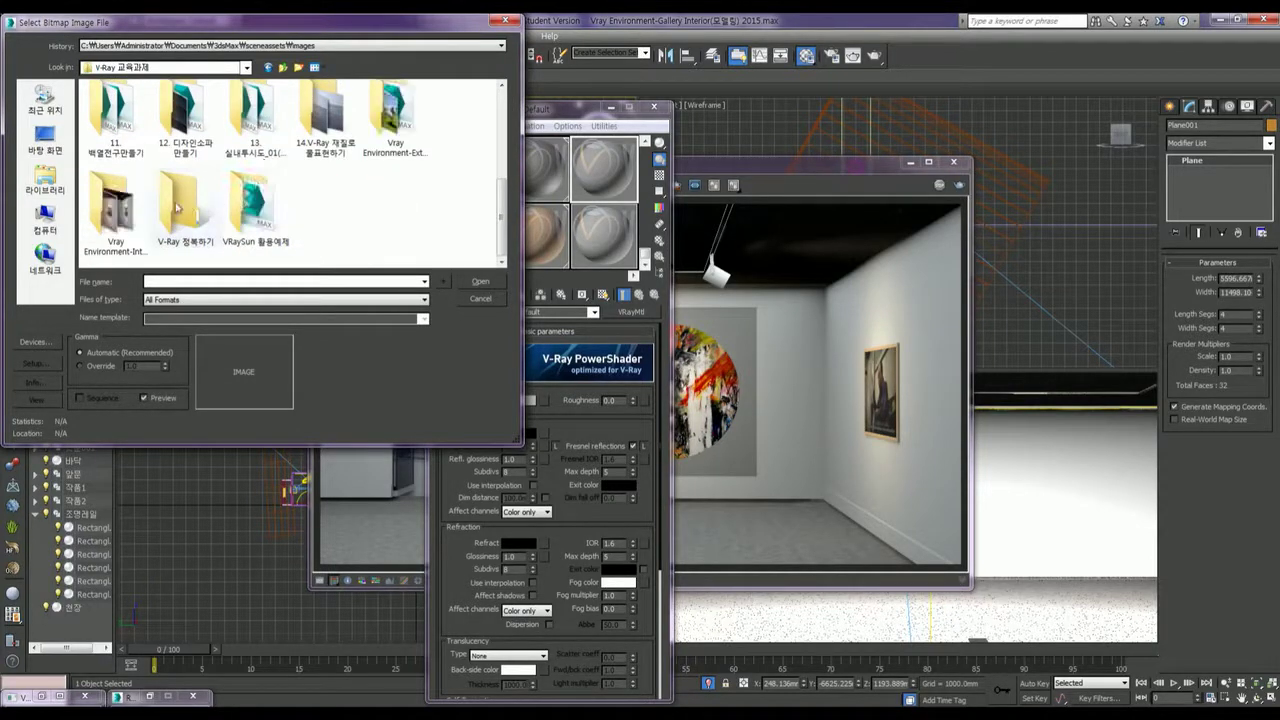
{"action": "double_click", "coordinate": [120, 210]}
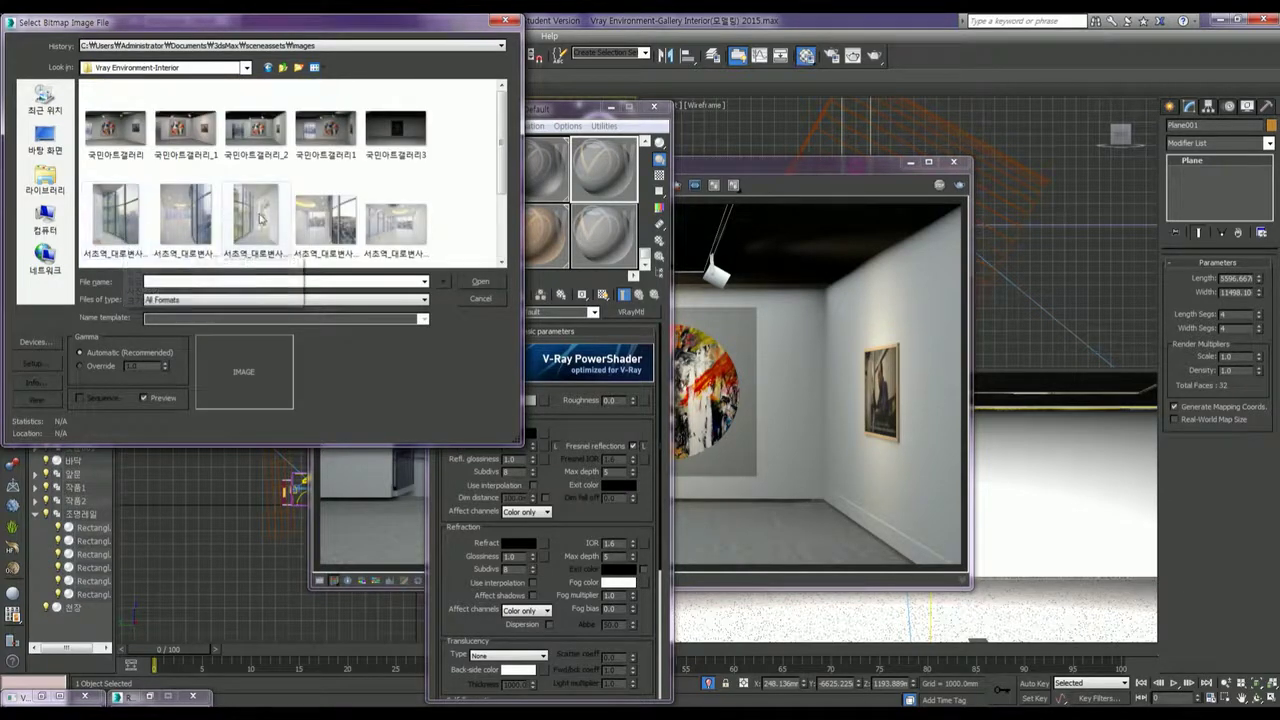
Step: Load 서초역_대로변사무실임대_스타갤러리브릿지_(8).jpg as the diffuse image
{"action": "left_click", "coordinate": [389, 226]}
{"action": "scroll", "coordinate": [389, 226], "scroll_direction": "down", "scroll_amount": 2}
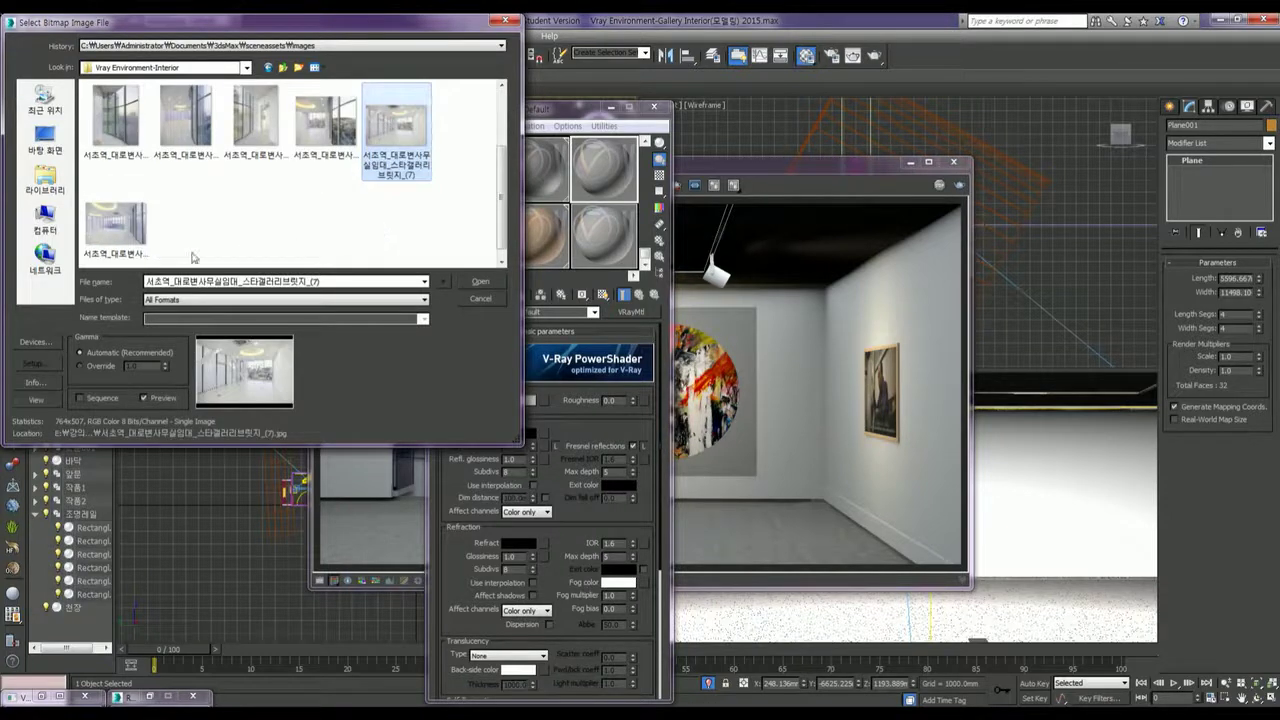
{"action": "mouse_move", "coordinate": [115, 222]}
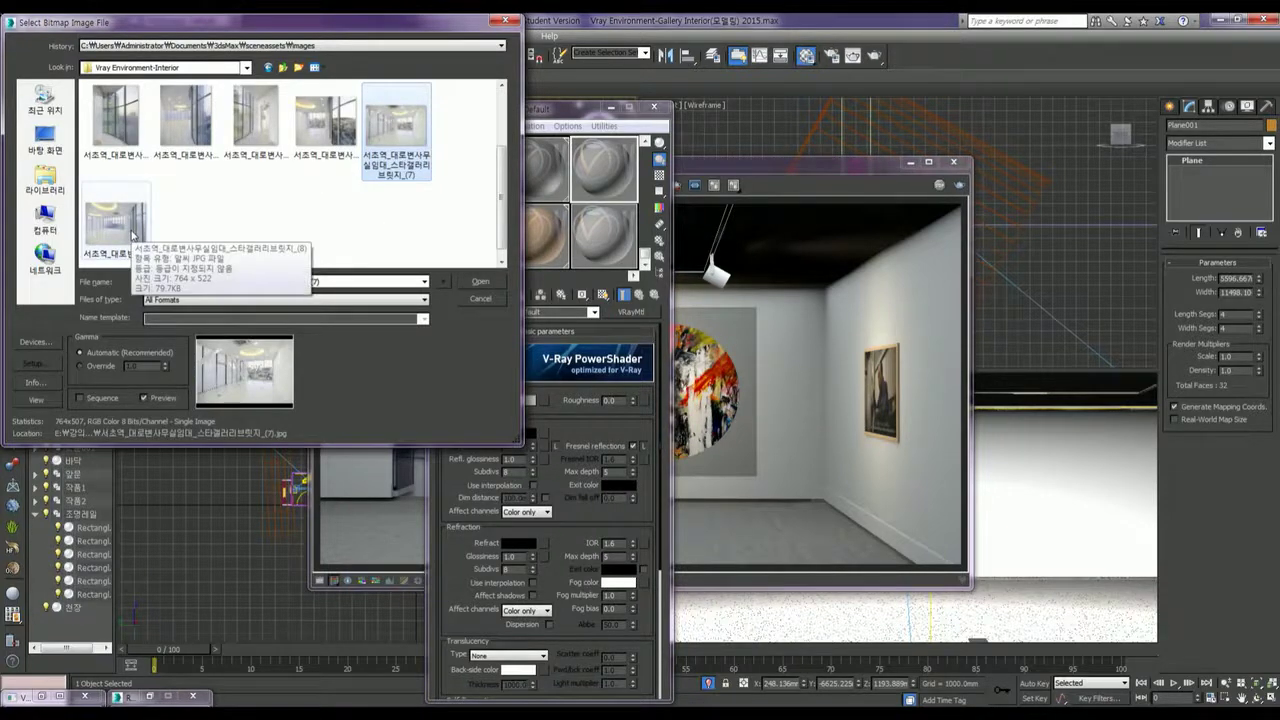
{"action": "left_click", "coordinate": [133, 235]}
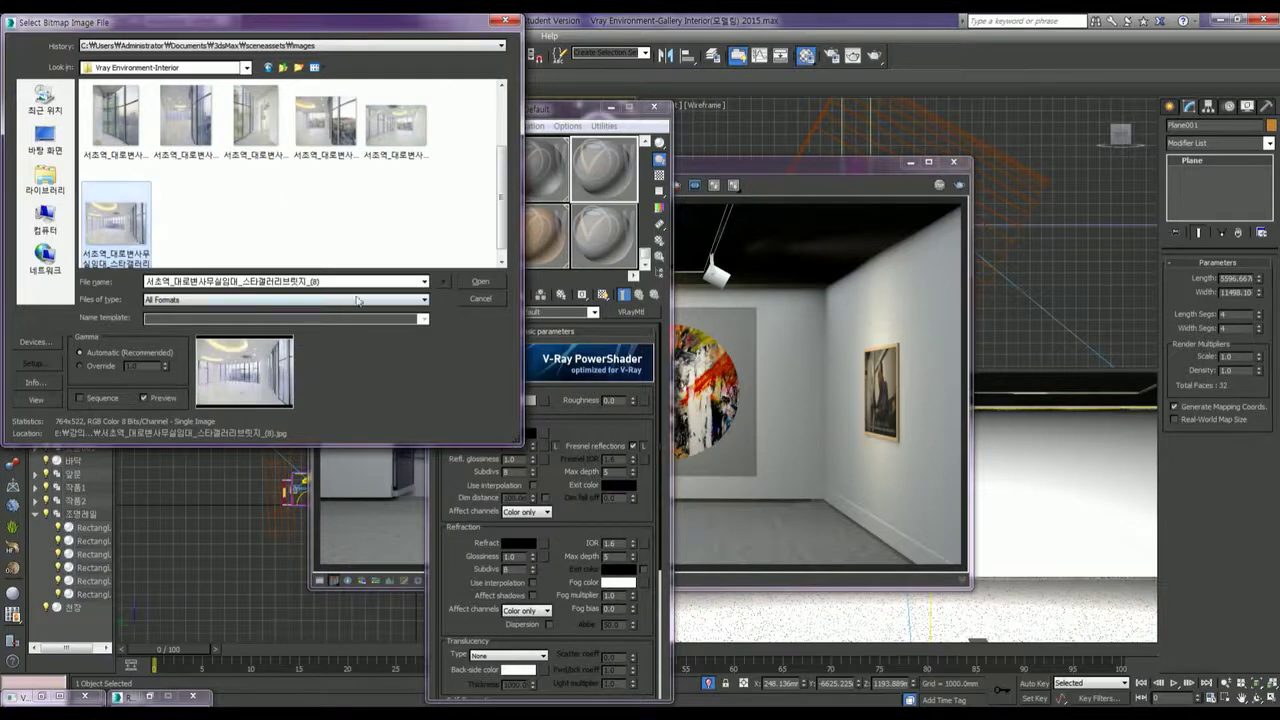
{"action": "left_click", "coordinate": [484, 283]}
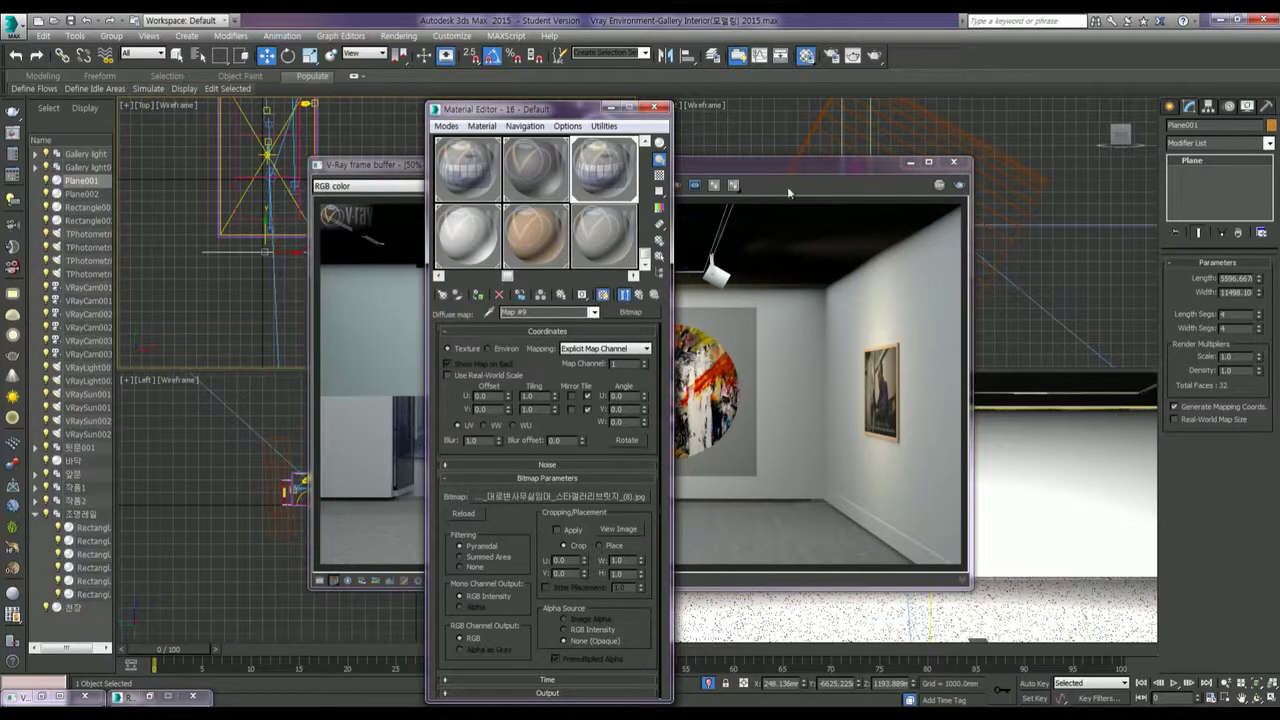
{"action": "left_click", "coordinate": [654, 107]}
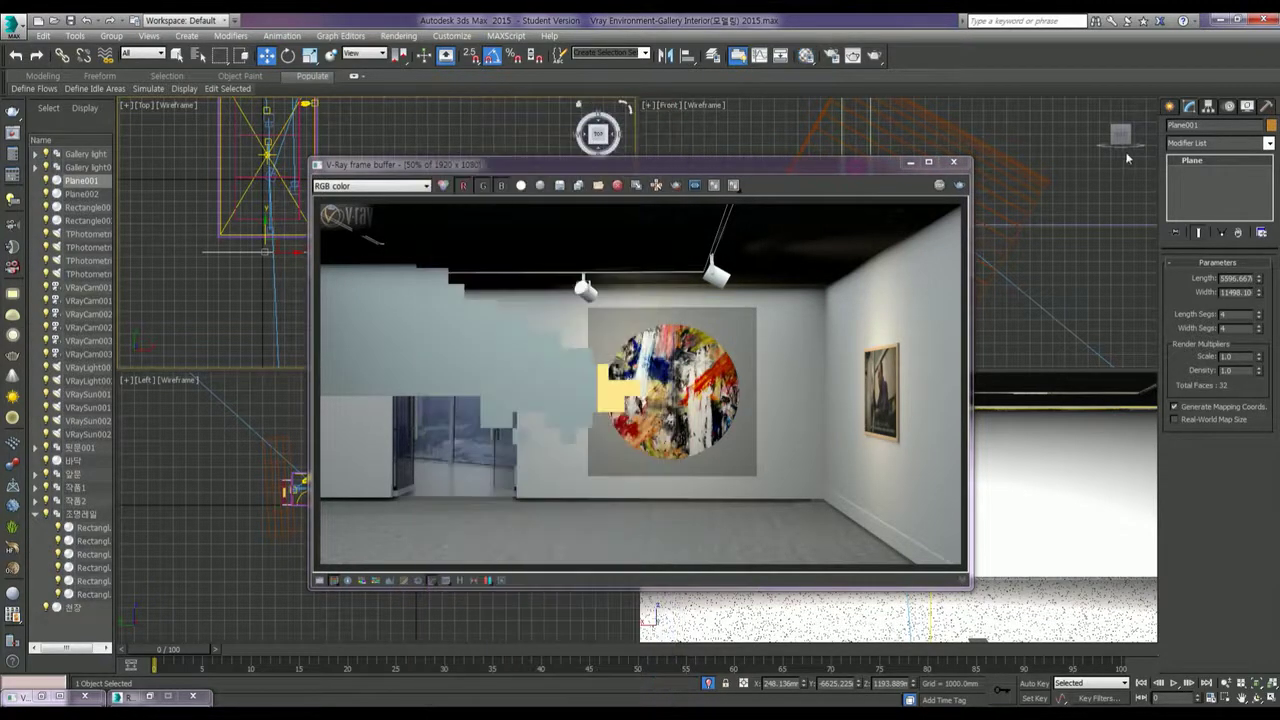
Step: Add a UVW Map modifier to the Plane001 backdrop plane
{"action": "left_click", "coordinate": [1200, 143]}
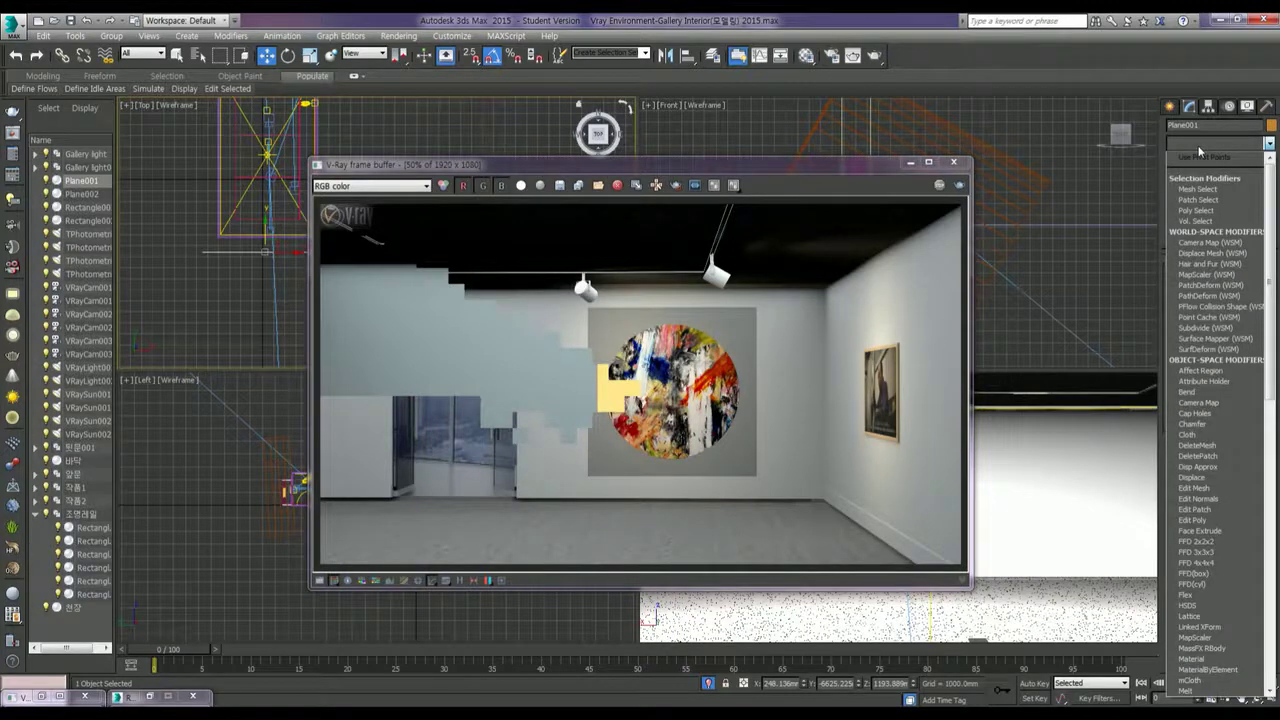
{"action": "scroll", "coordinate": [1210, 400], "scroll_direction": "down", "scroll_amount": 10}
{"action": "left_click", "coordinate": [1207, 578]}
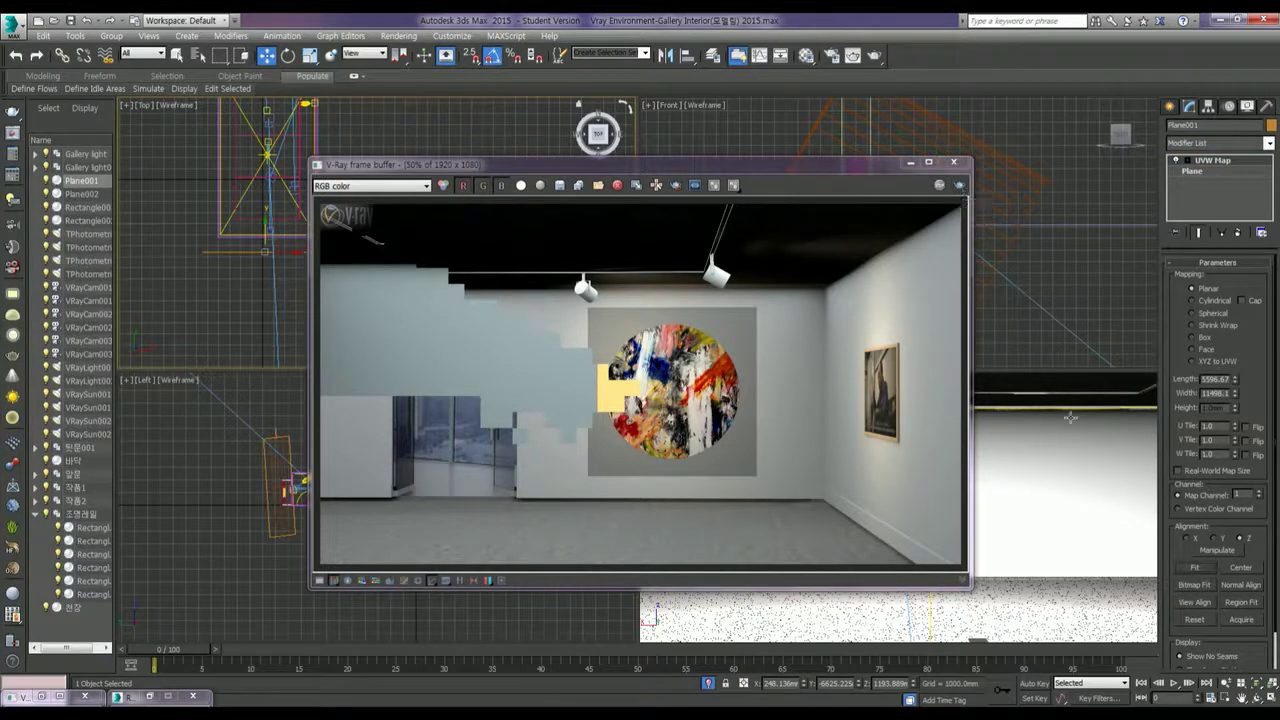
Step: Move Plane001 behind the glass door in the Left and Top views, then render the camera view
{"action": "mouse_move", "coordinate": [866, 166]}
{"action": "left_mouse_down"}
{"action": "mouse_move", "coordinate": [557, 177]}
{"action": "mouse_move", "coordinate": [611, 177]}
{"action": "left_mouse_up"}
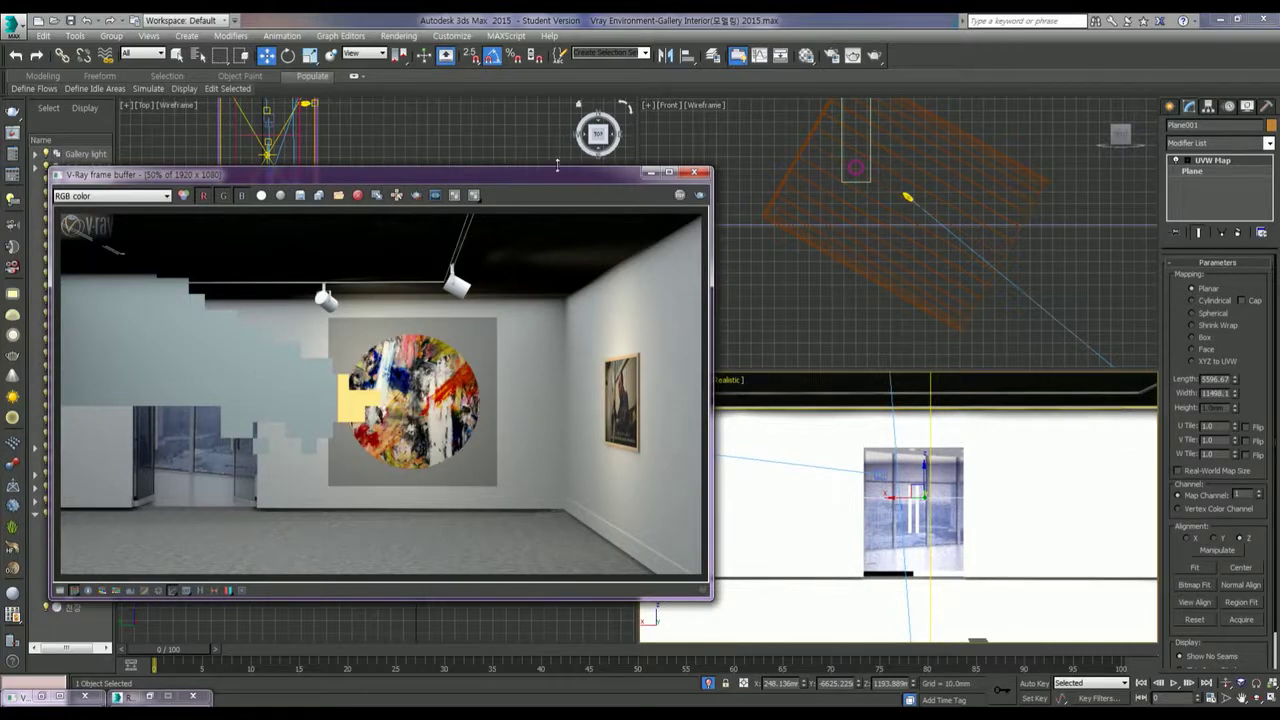
{"action": "mouse_move", "coordinate": [560, 178]}
{"action": "left_mouse_down"}
{"action": "mouse_move", "coordinate": [919, 118]}
{"action": "mouse_move", "coordinate": [1043, 112]}
{"action": "left_mouse_up"}
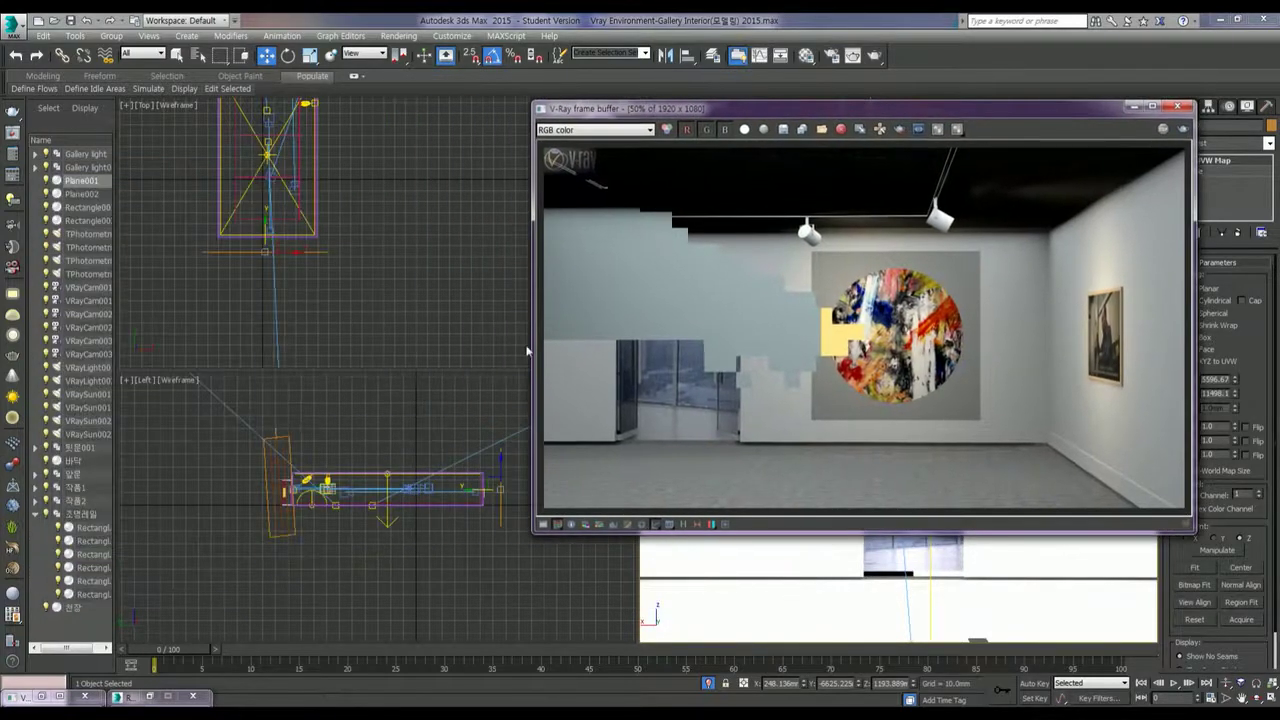
{"action": "middle_click_drag", "start_coordinate": [480, 470], "coordinate": [446, 500]}
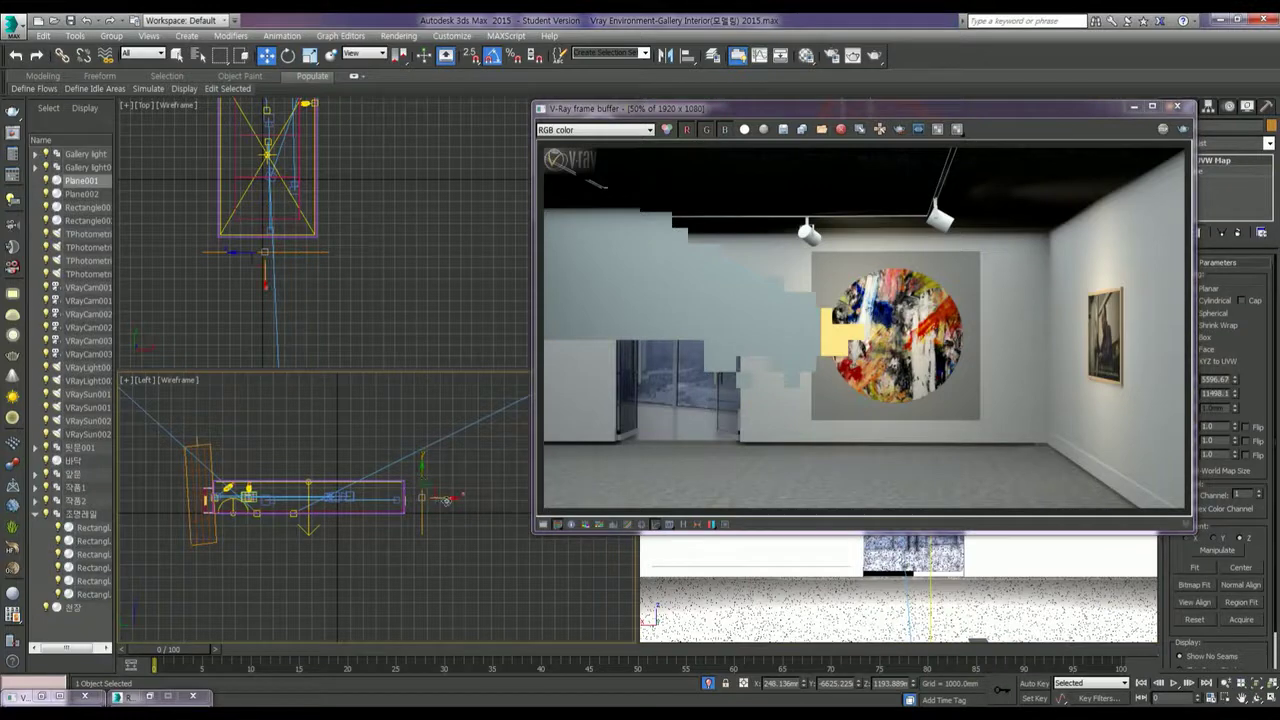
{"action": "left_click_drag", "start_coordinate": [447, 497], "coordinate": [547, 497]}
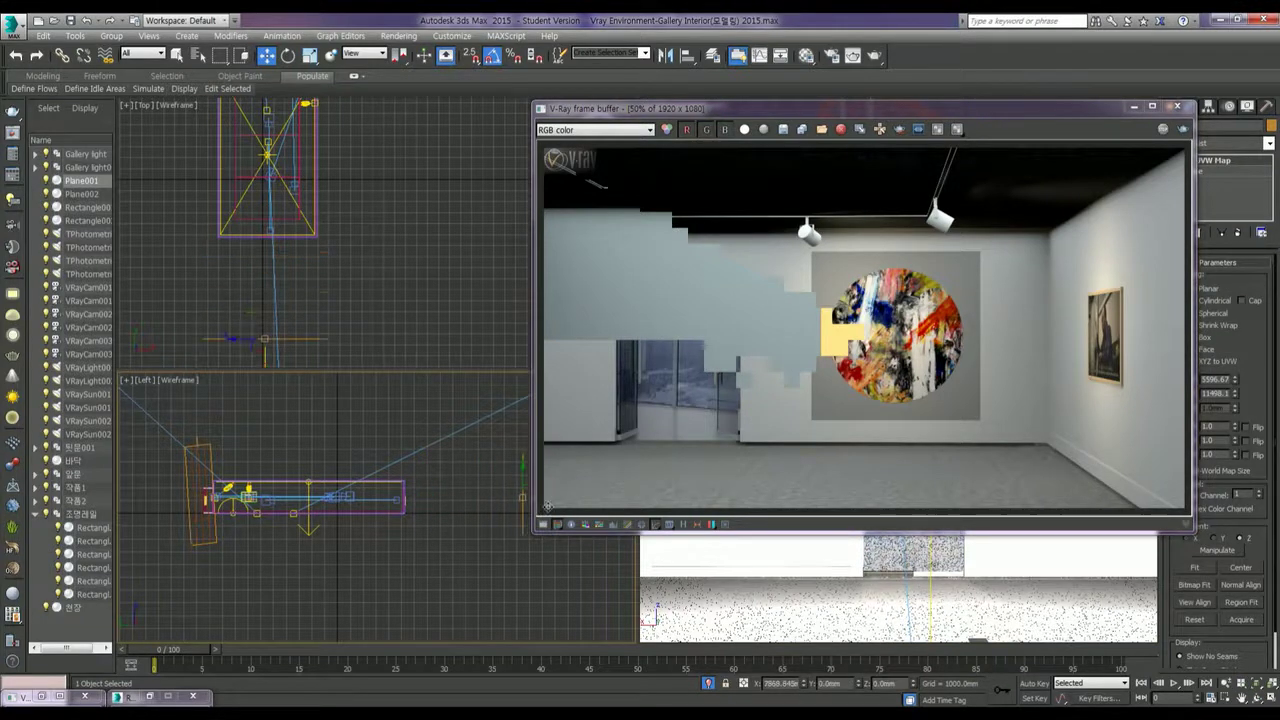
{"action": "left_click", "coordinate": [1133, 106]}
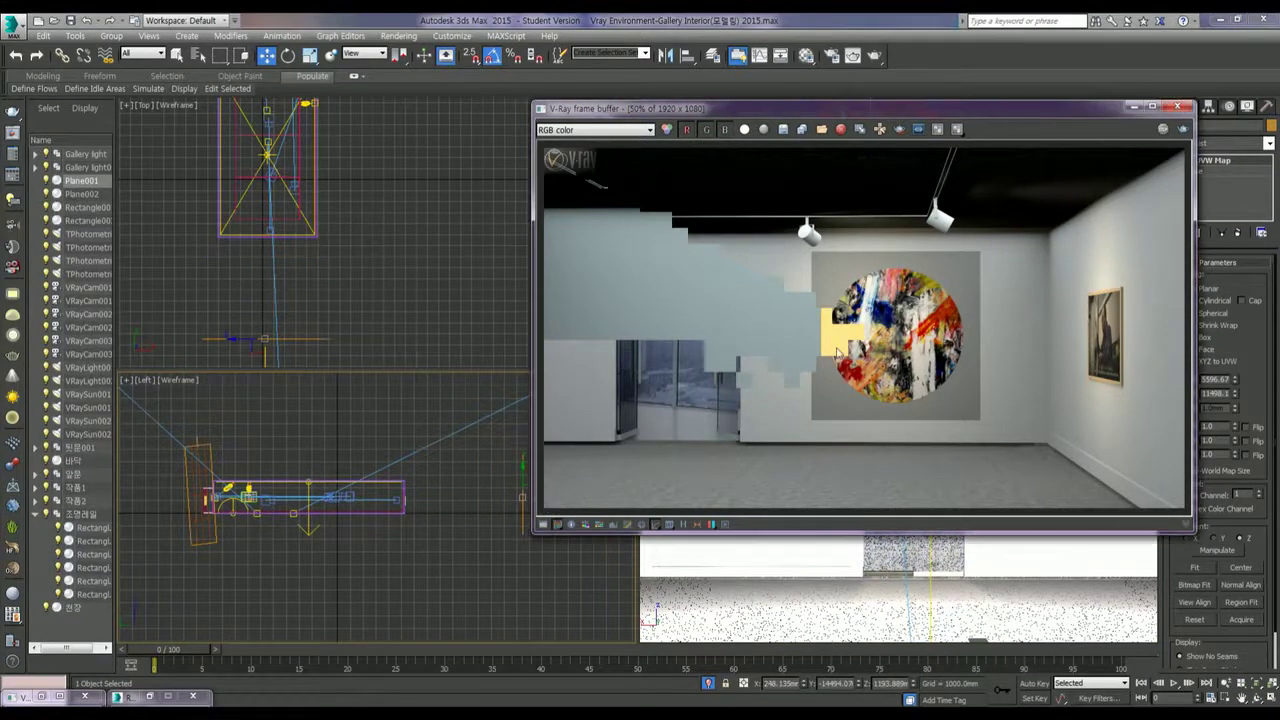
{"action": "left_click_drag", "start_coordinate": [540, 496], "coordinate": [578, 496]}
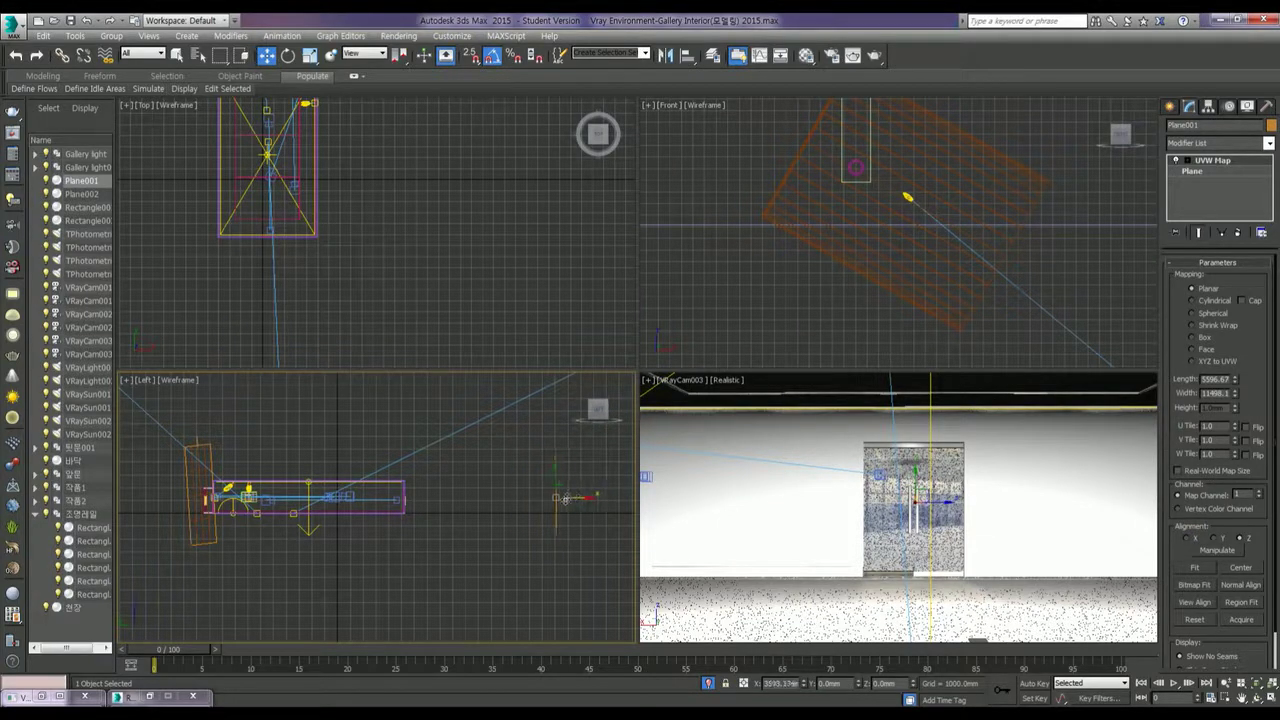
{"action": "left_click_drag", "start_coordinate": [578, 497], "coordinate": [475, 497]}
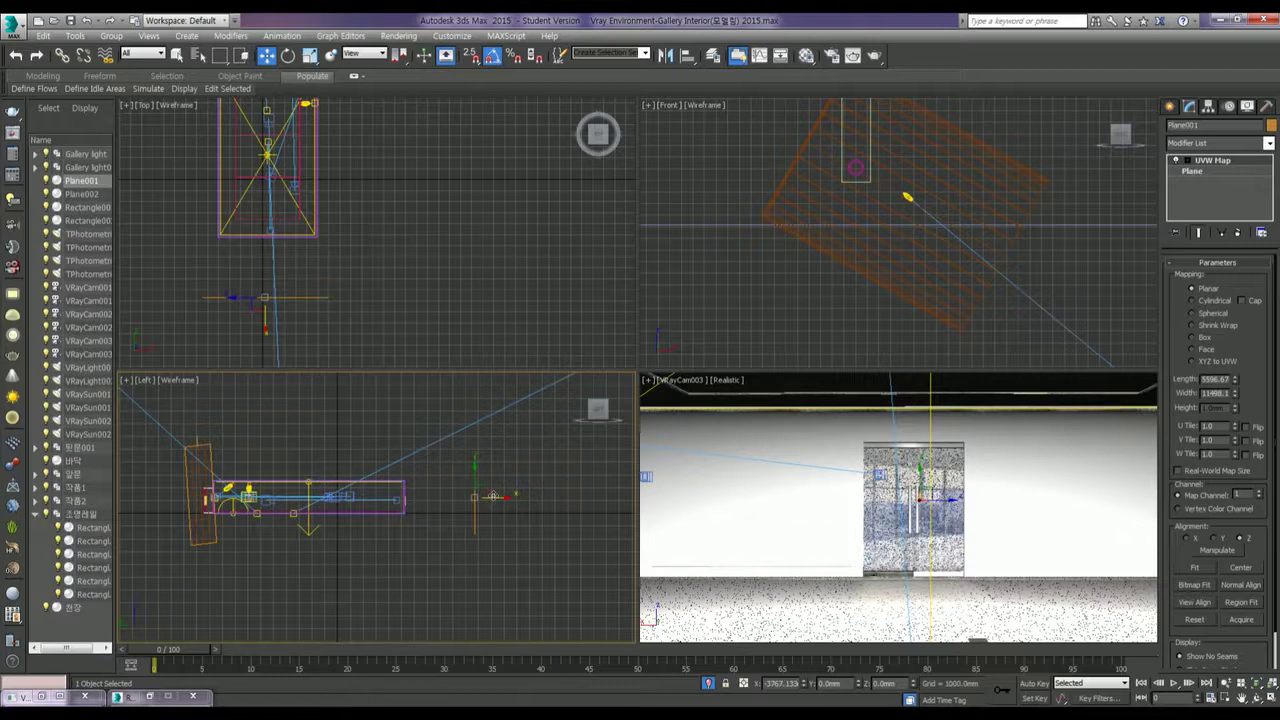
{"action": "right_click", "coordinate": [289, 311]}
{"action": "mouse_move", "coordinate": [291, 297]}
{"action": "left_mouse_down"}
{"action": "mouse_move", "coordinate": [329, 305]}
{"action": "mouse_move", "coordinate": [268, 315]}
{"action": "mouse_move", "coordinate": [360, 322]}
{"action": "mouse_move", "coordinate": [304, 321]}
{"action": "mouse_move", "coordinate": [326, 321]}
{"action": "mouse_move", "coordinate": [317, 326]}
{"action": "left_mouse_up"}
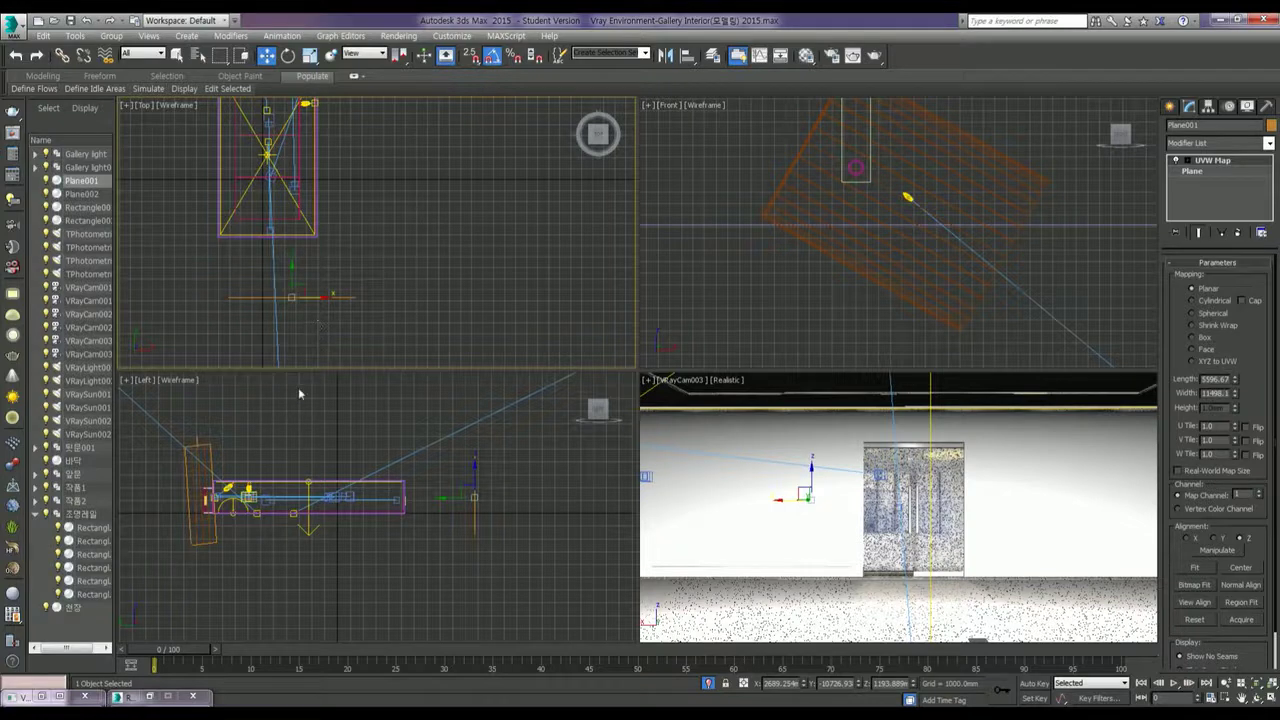
{"action": "middle_click_drag", "start_coordinate": [704, 518], "coordinate": [726, 518]}
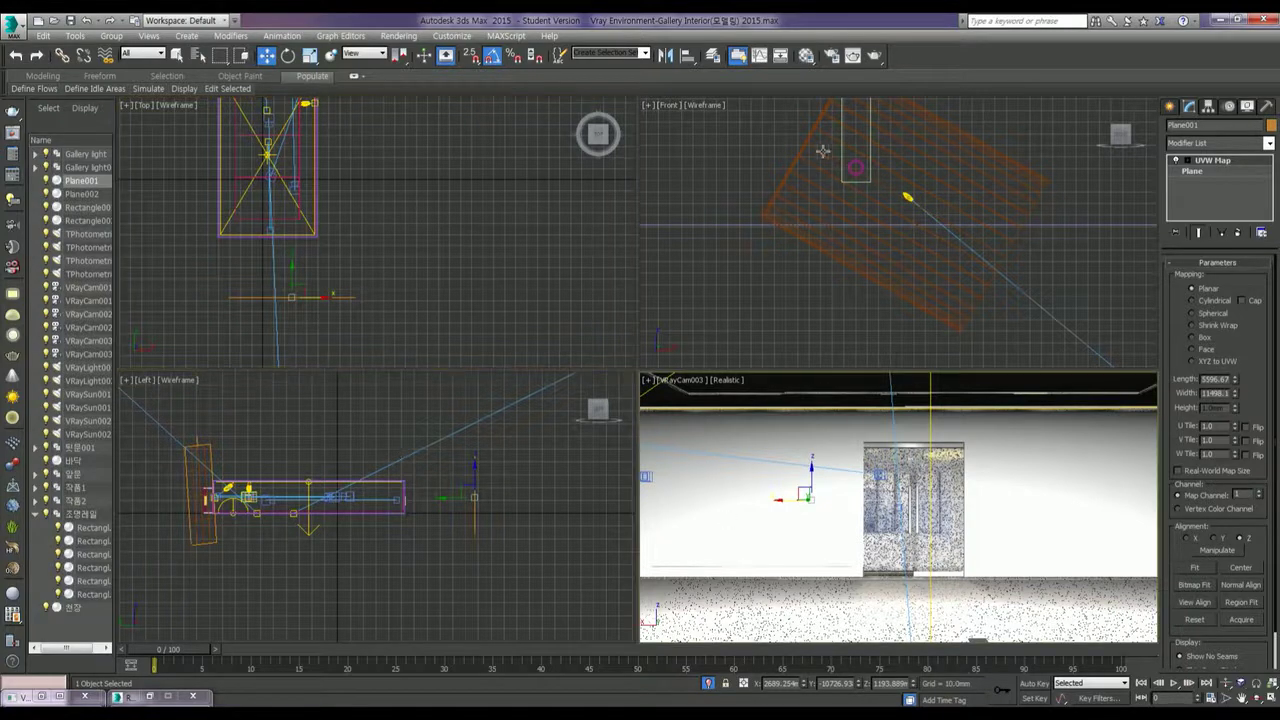
{"action": "left_click", "coordinate": [875, 55]}
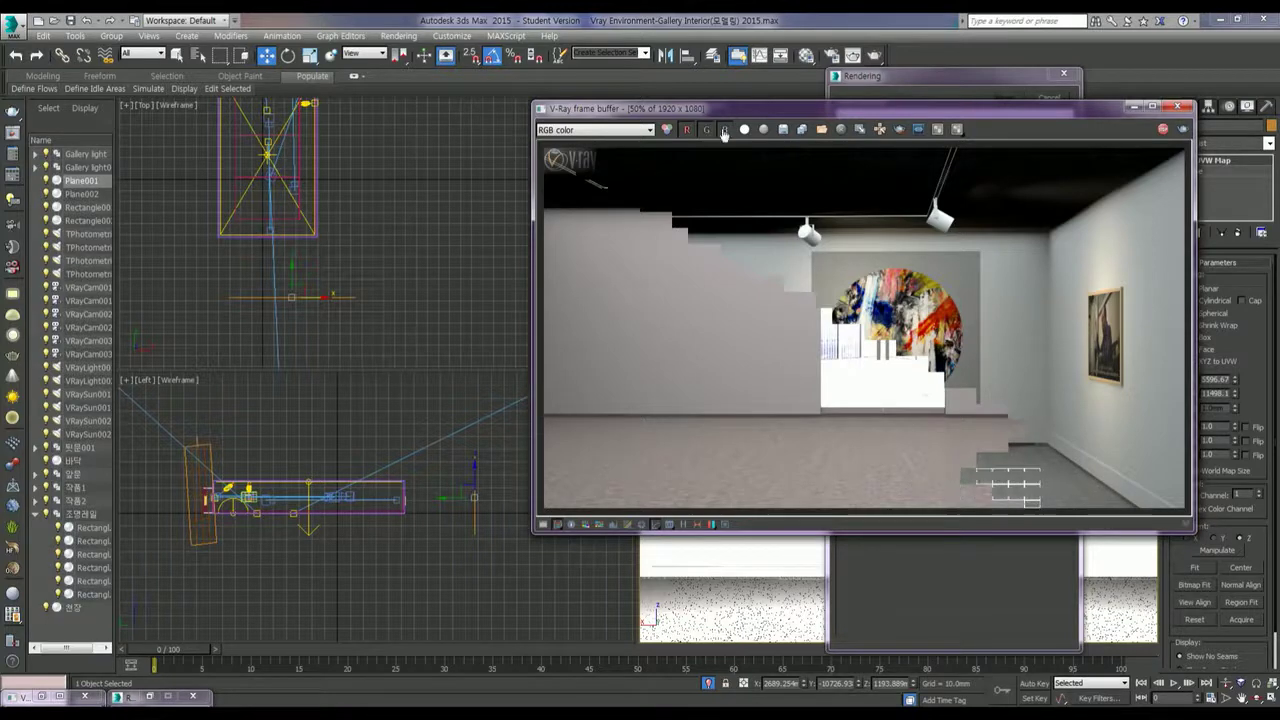
Step: Cancel the running gallery render partway and open Render Setup
{"action": "left_click", "coordinate": [1046, 97]}
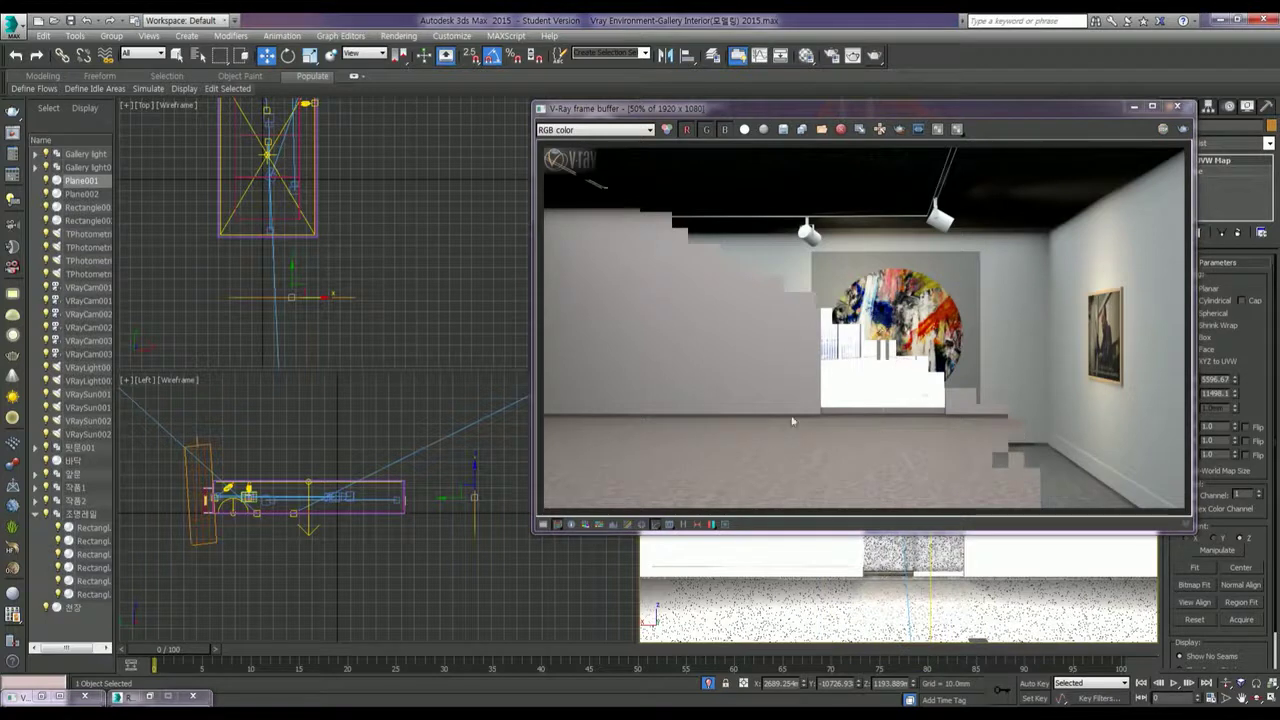
{"action": "left_click", "coordinate": [832, 57]}
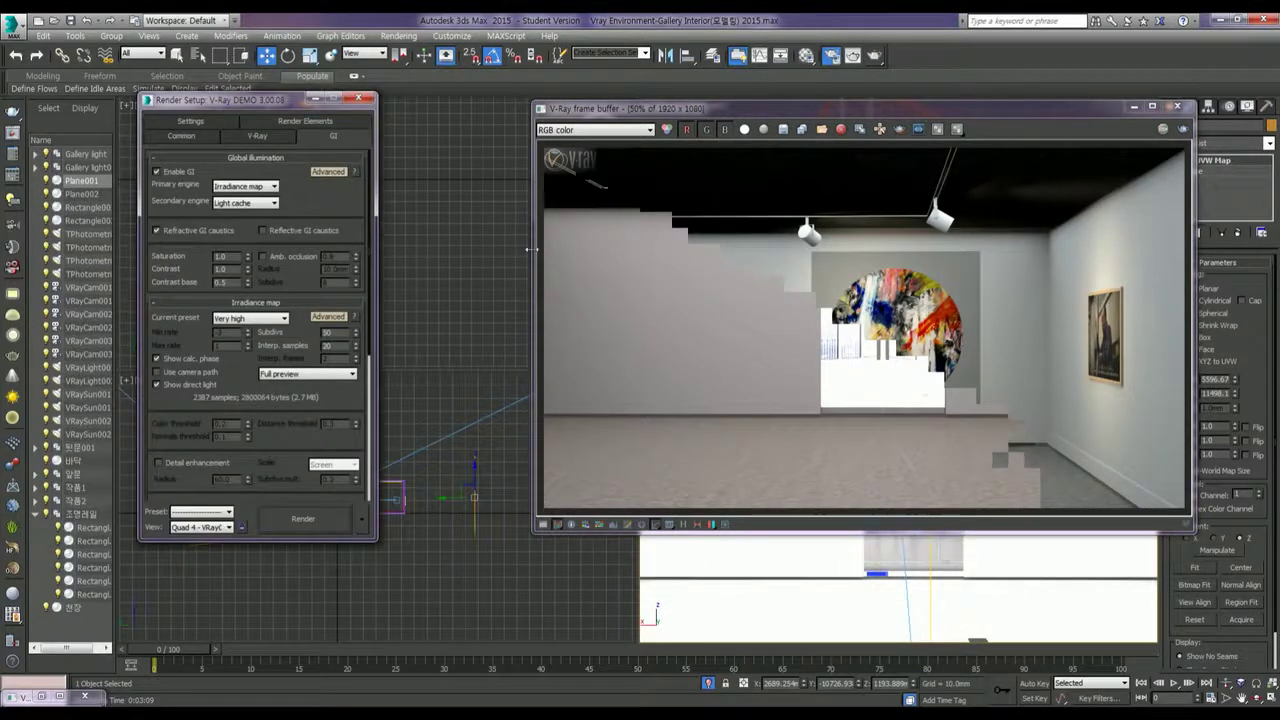
Step: On the V-Ray tab, expand the Frame buffer, Adaptive image sampler, Global switches and Global DMC rollouts
{"action": "left_click", "coordinate": [257, 136]}
{"action": "left_click", "coordinate": [283, 160]}
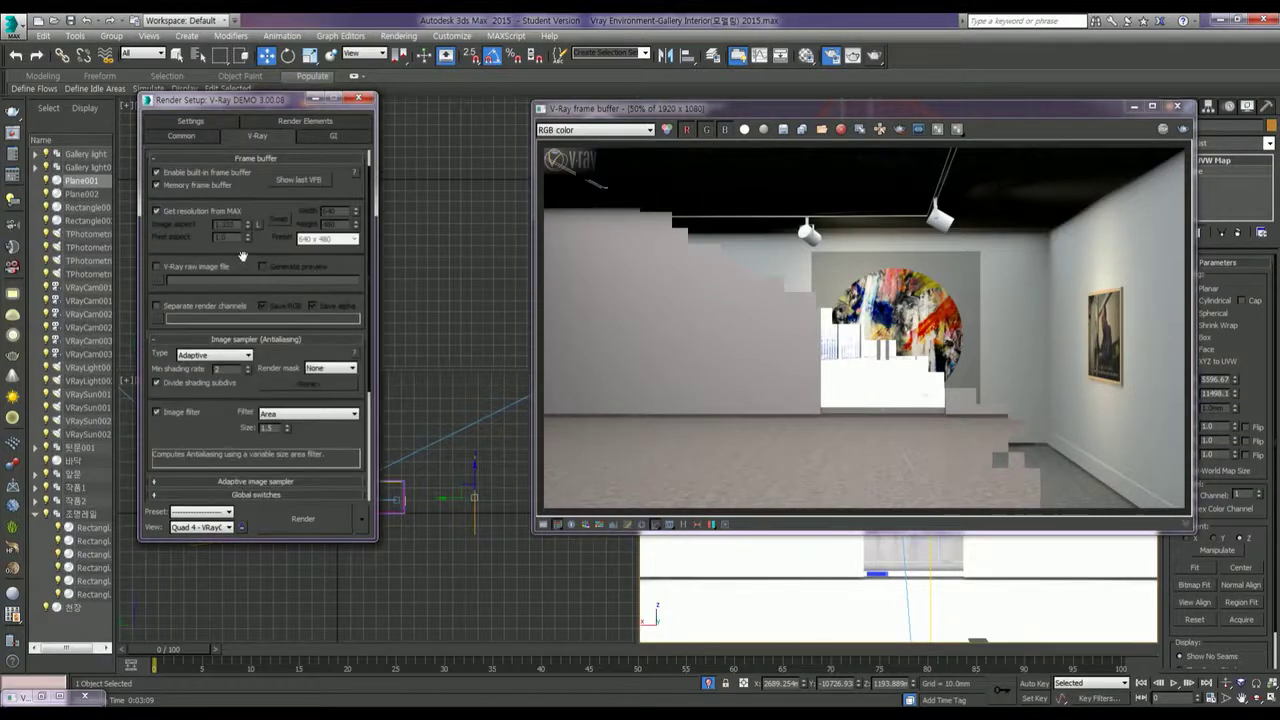
{"action": "left_click_drag", "start_coordinate": [242, 257], "coordinate": [247, 177]}
{"action": "left_click_drag", "start_coordinate": [246, 343], "coordinate": [216, 243]}
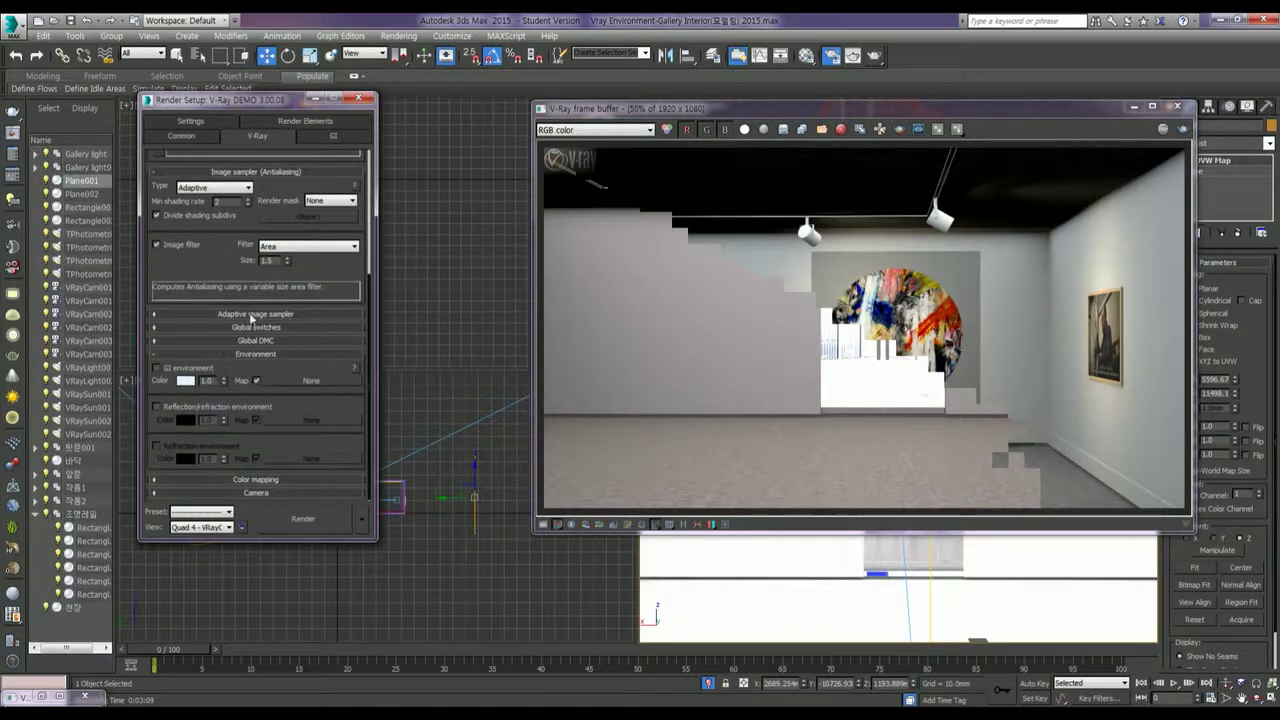
{"action": "left_click", "coordinate": [252, 314]}
{"action": "left_click_drag", "start_coordinate": [273, 331], "coordinate": [276, 254]}
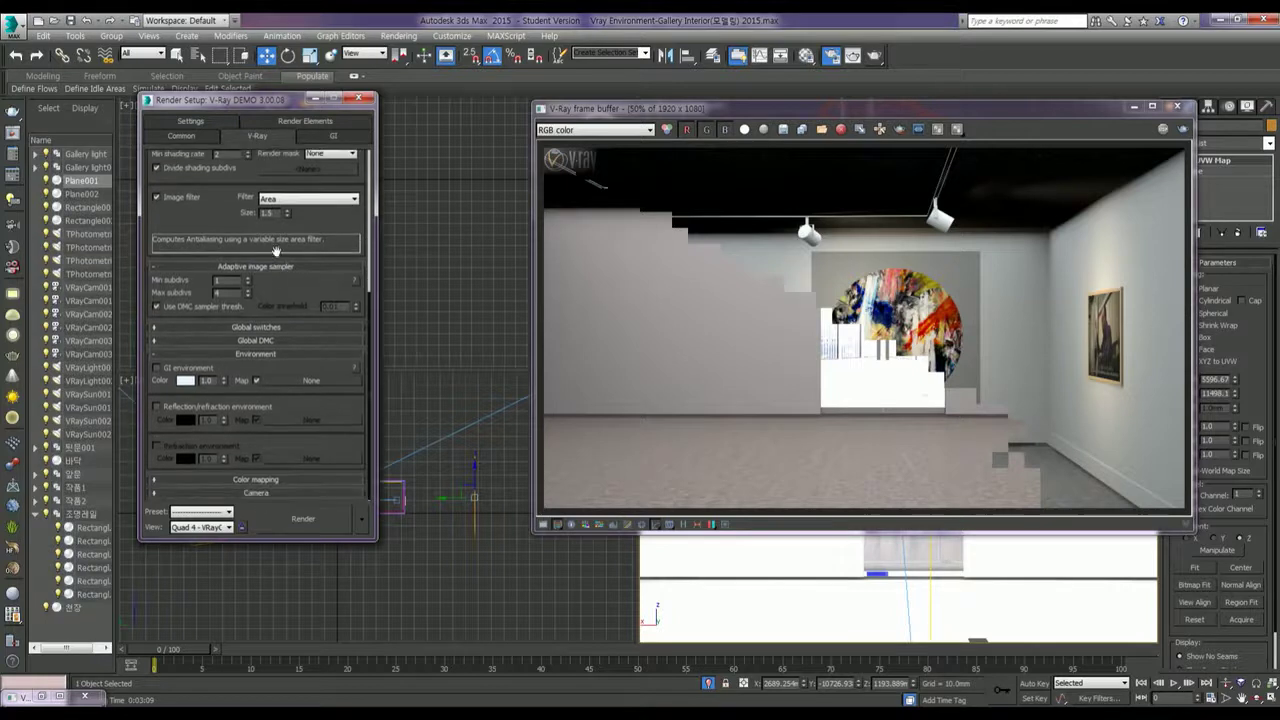
{"action": "left_click", "coordinate": [278, 328]}
{"action": "left_click_drag", "start_coordinate": [277, 348], "coordinate": [280, 296]}
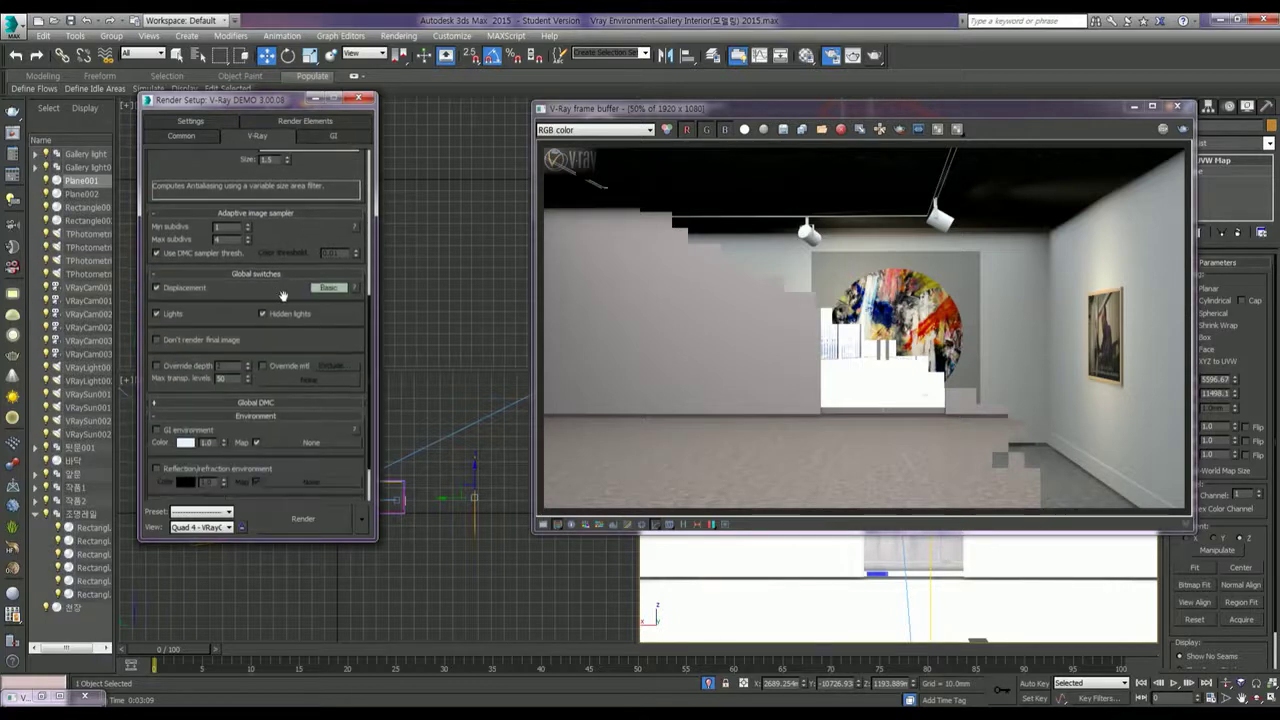
{"action": "left_click", "coordinate": [330, 289]}
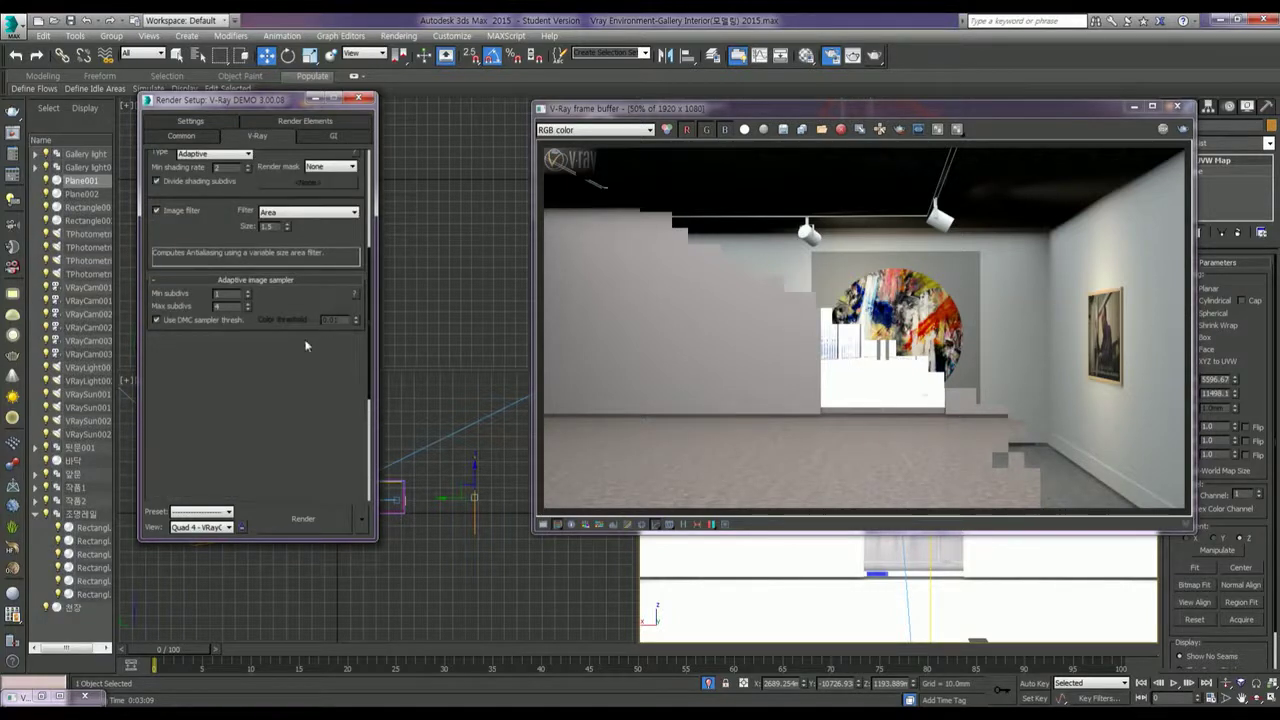
{"action": "scroll", "coordinate": [306, 346], "scroll_direction": "down", "scroll_amount": 5}
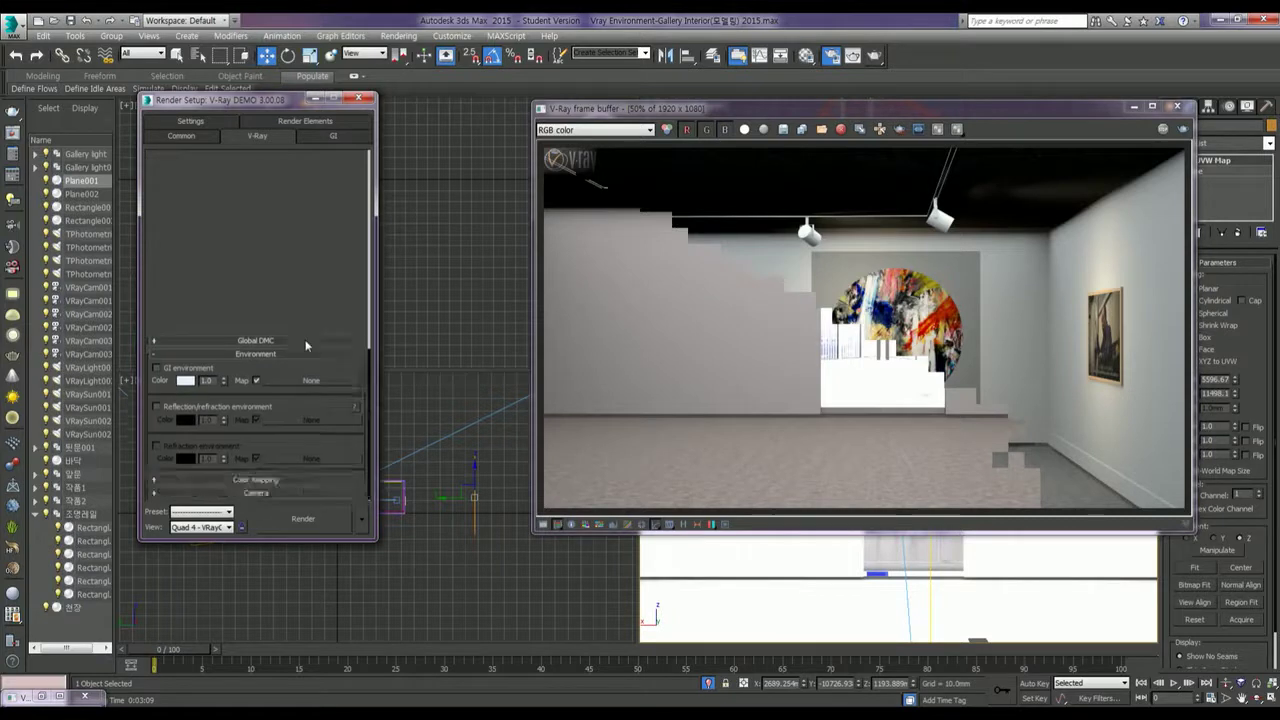
{"action": "left_click", "coordinate": [305, 341]}
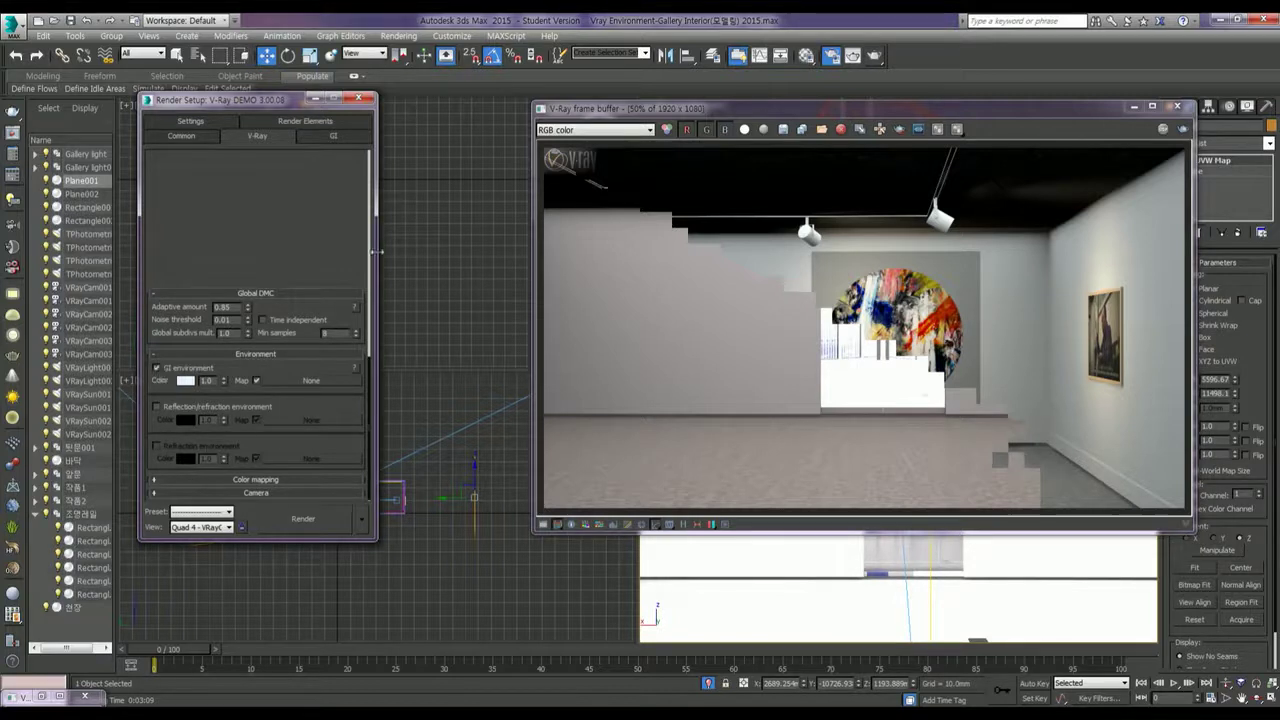
Step: Instance the DefaultVRaySky environment map into the GI environment map slot
{"action": "key", "text": "8"}
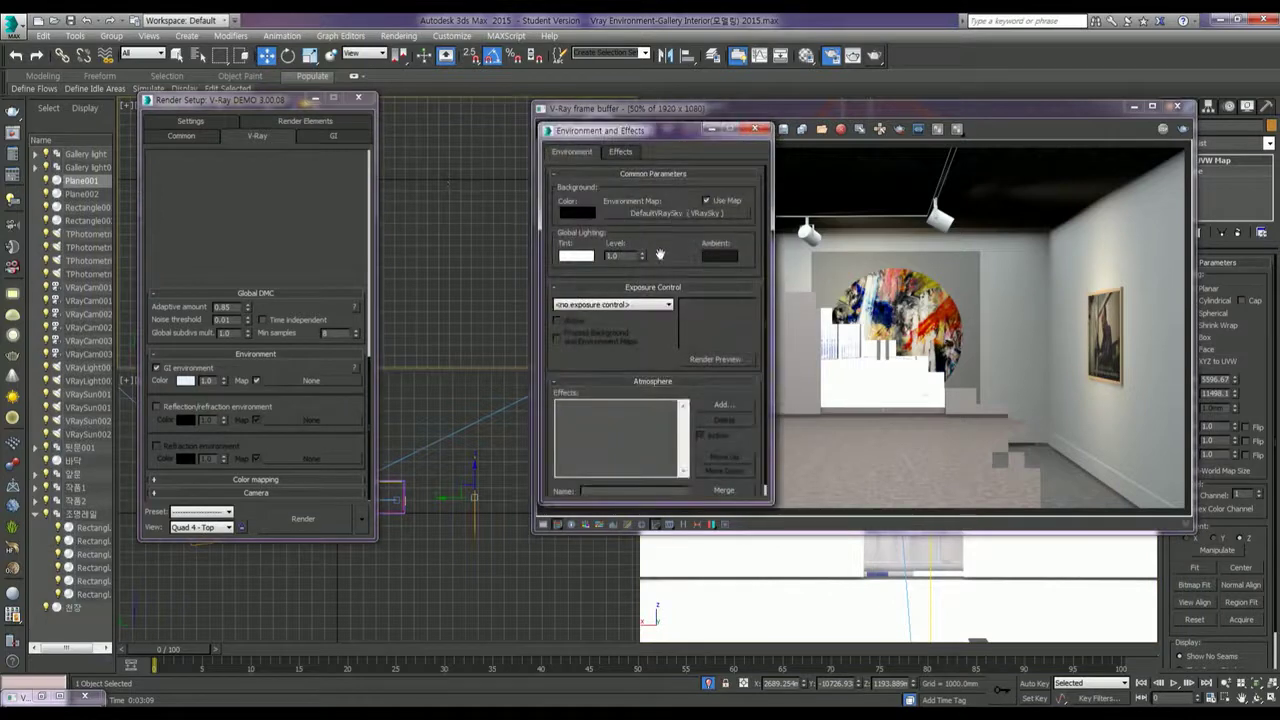
{"action": "left_click_drag", "start_coordinate": [687, 210], "coordinate": [318, 382]}
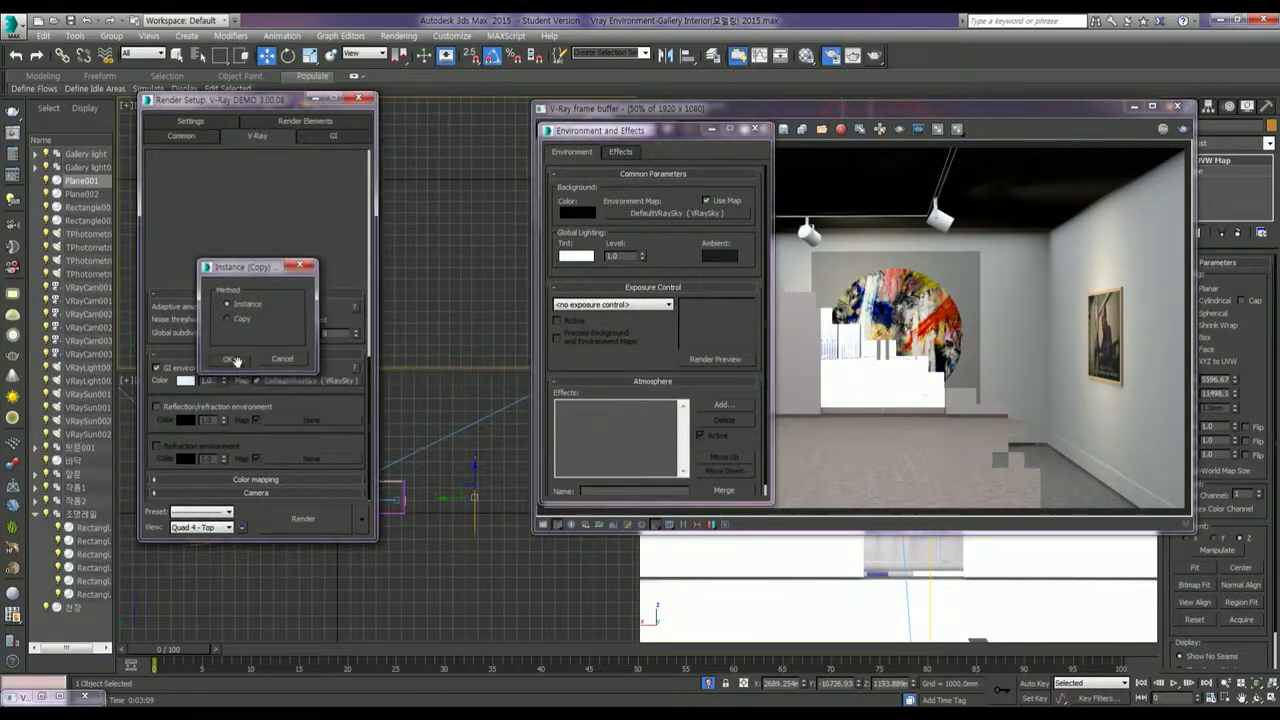
{"action": "left_click", "coordinate": [228, 359]}
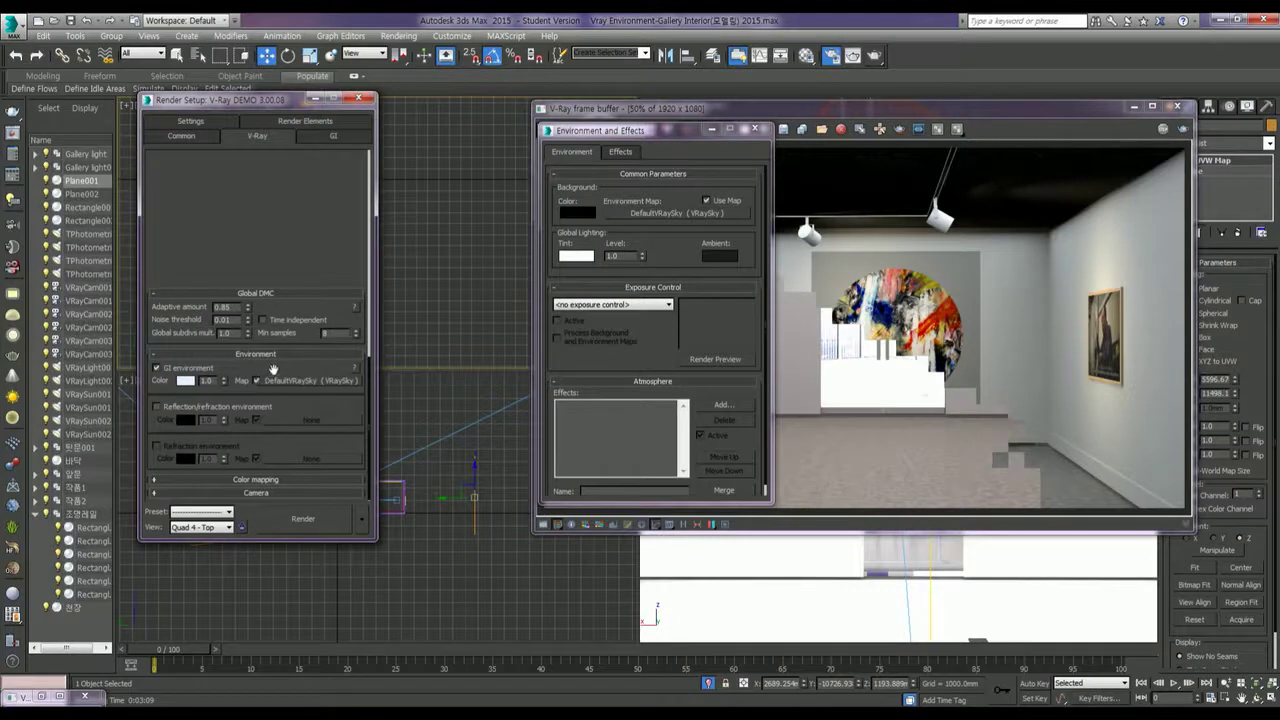
Step: Set the Reinhard colour mapping burn value to 0.7 with gamma 2.2 in Advanced mode
{"action": "left_click", "coordinate": [287, 482]}
{"action": "left_click", "coordinate": [326, 451]}
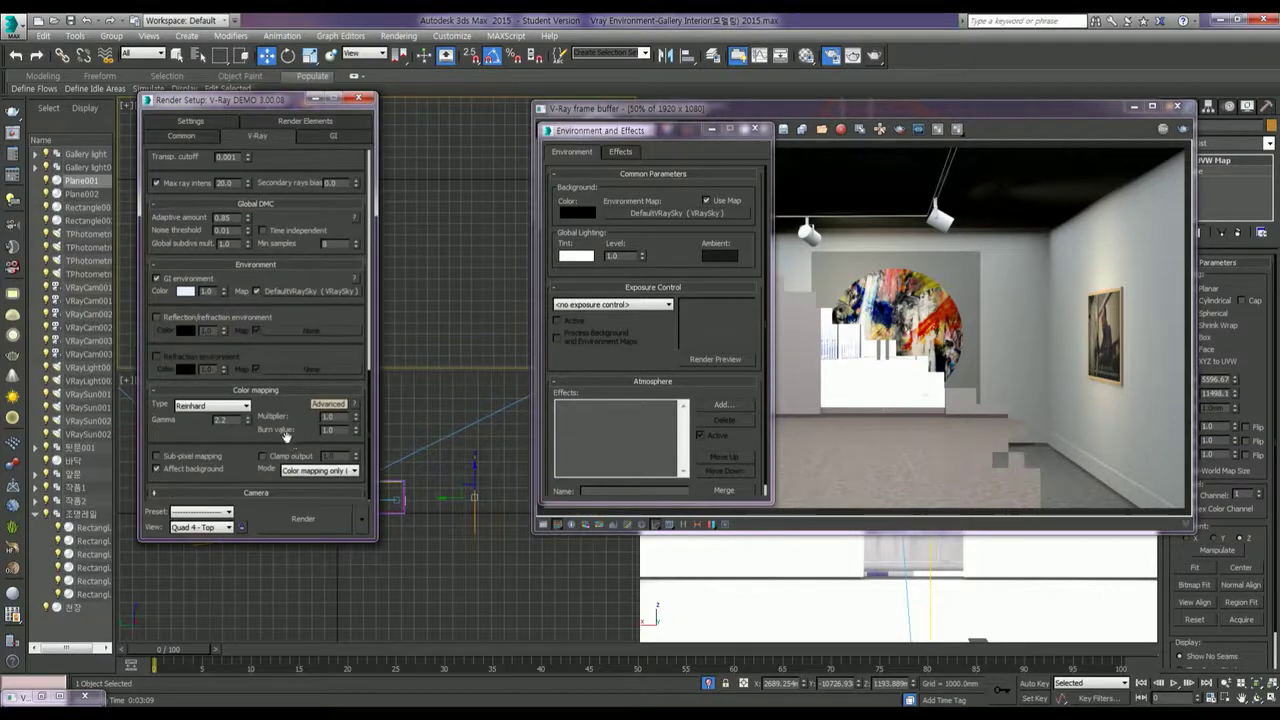
{"action": "double_click", "coordinate": [328, 429]}
{"action": "type", "text": "2"}
{"action": "double_click", "coordinate": [220, 419]}
{"action": "left_click", "coordinate": [755, 129]}
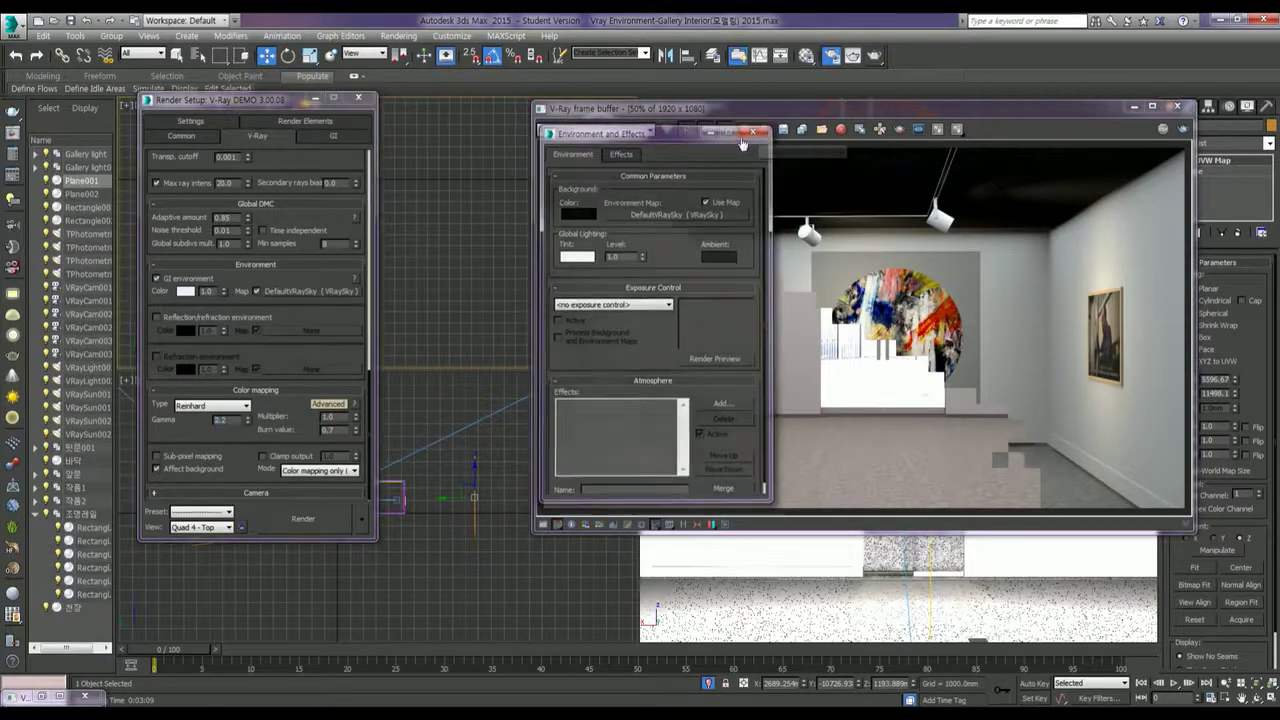
Step: Start the render, cancel and restart it, then stop it and show the GI tab
{"action": "left_click", "coordinate": [336, 523]}
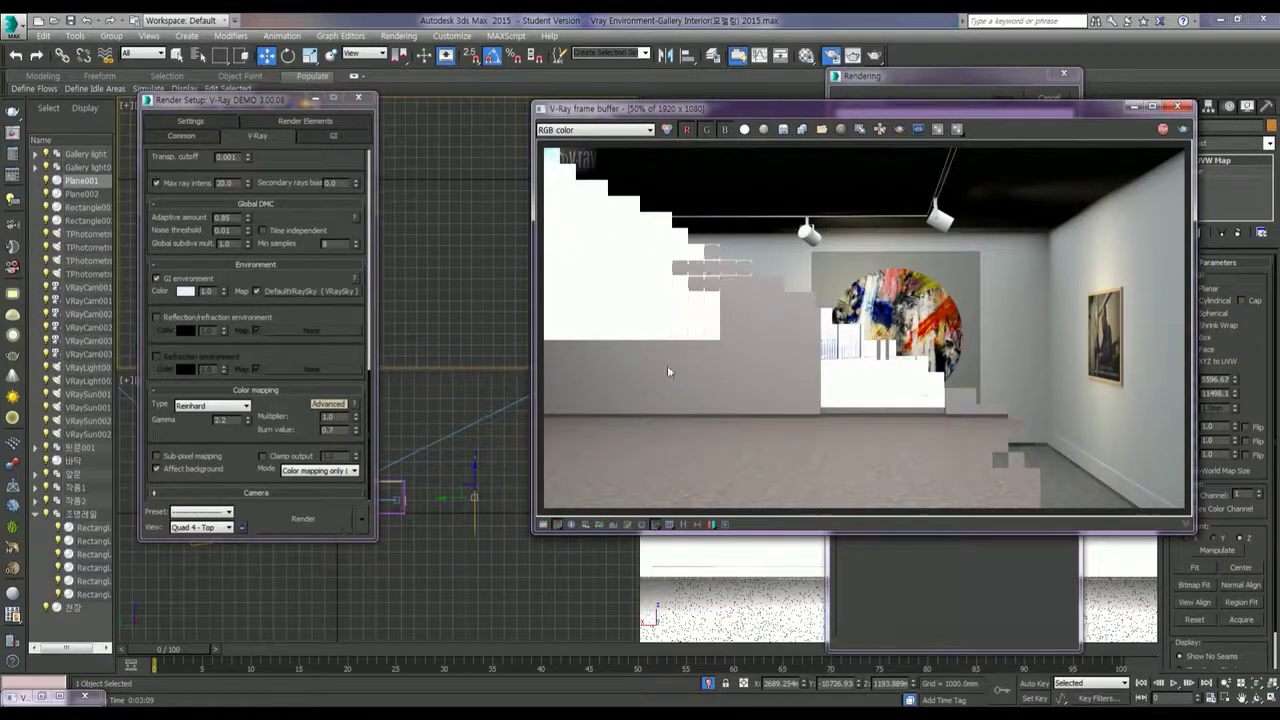
{"action": "left_click", "coordinate": [1050, 98]}
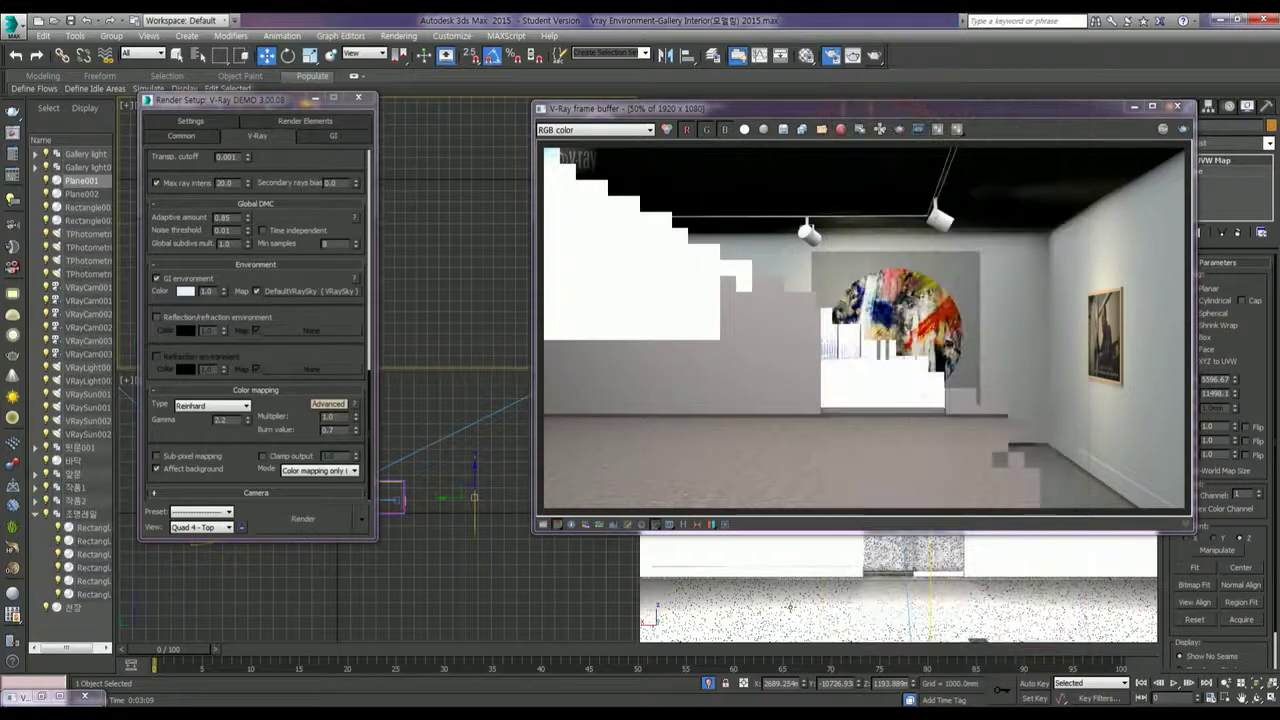
{"action": "left_click", "coordinate": [325, 519]}
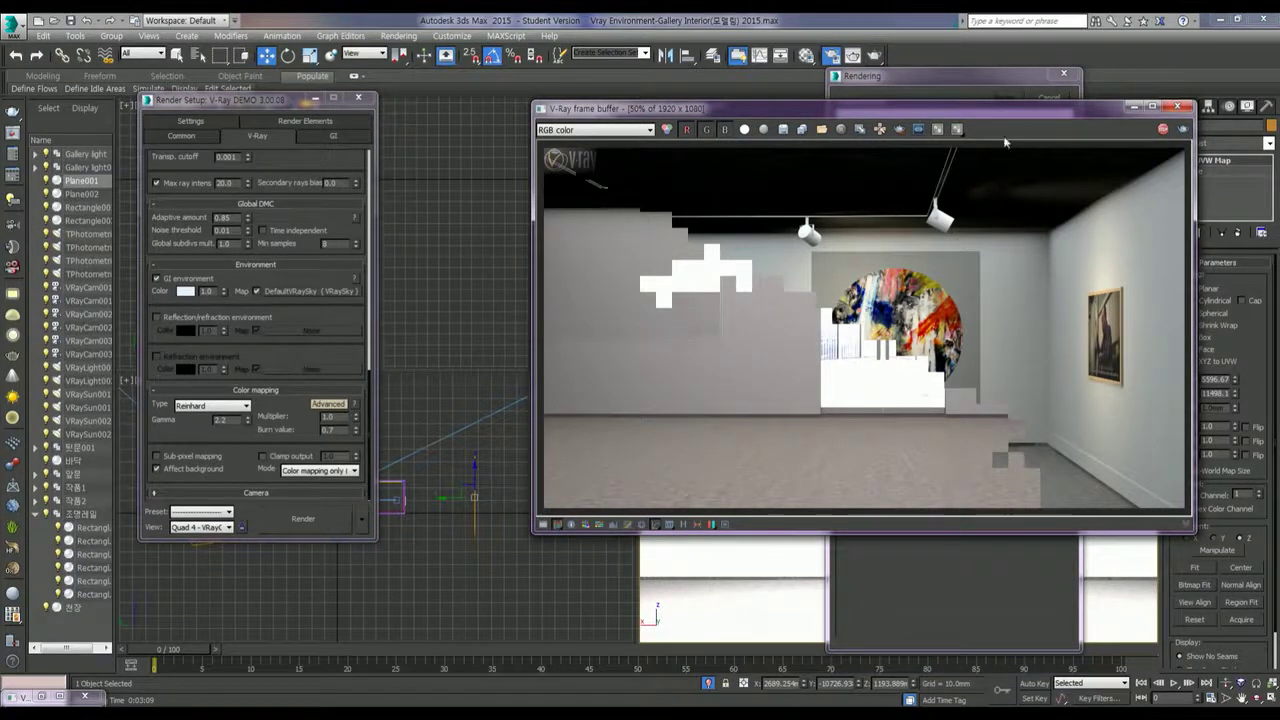
{"action": "left_click", "coordinate": [334, 137]}
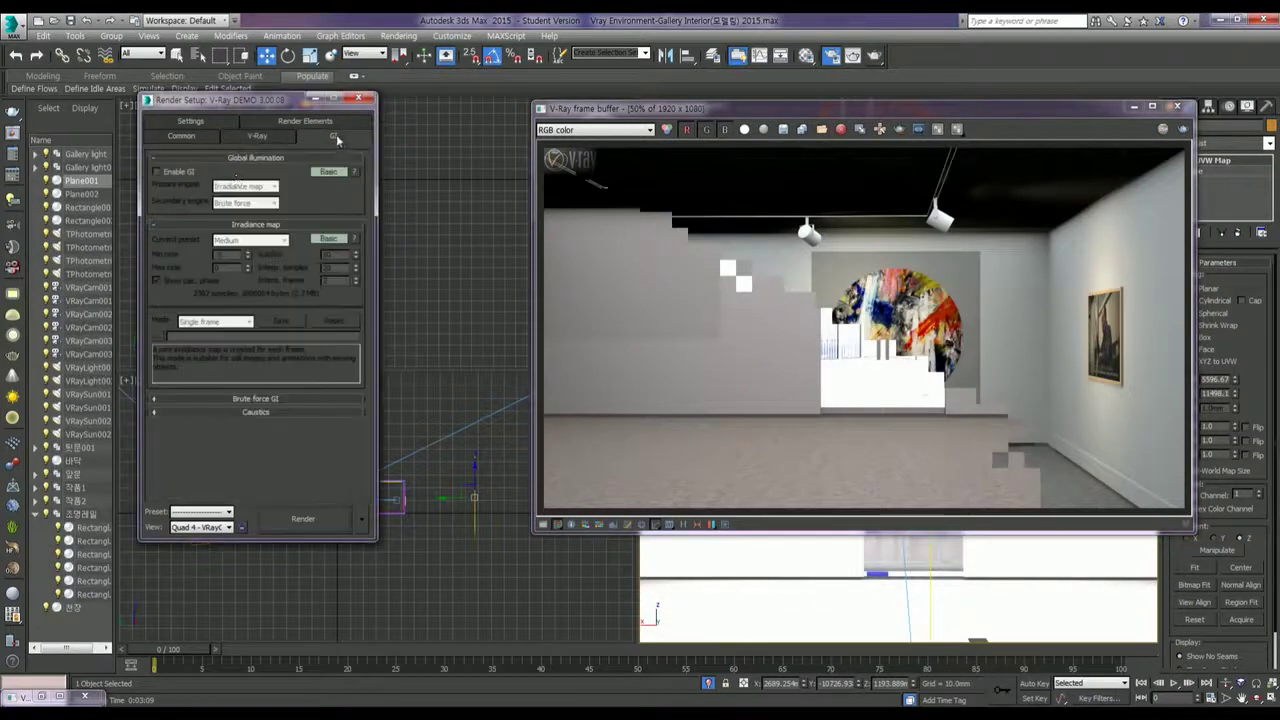
Step: Enable GI in Advanced mode with Light cache as secondary engine and Very high irradiance preset
{"action": "left_click", "coordinate": [168, 172]}
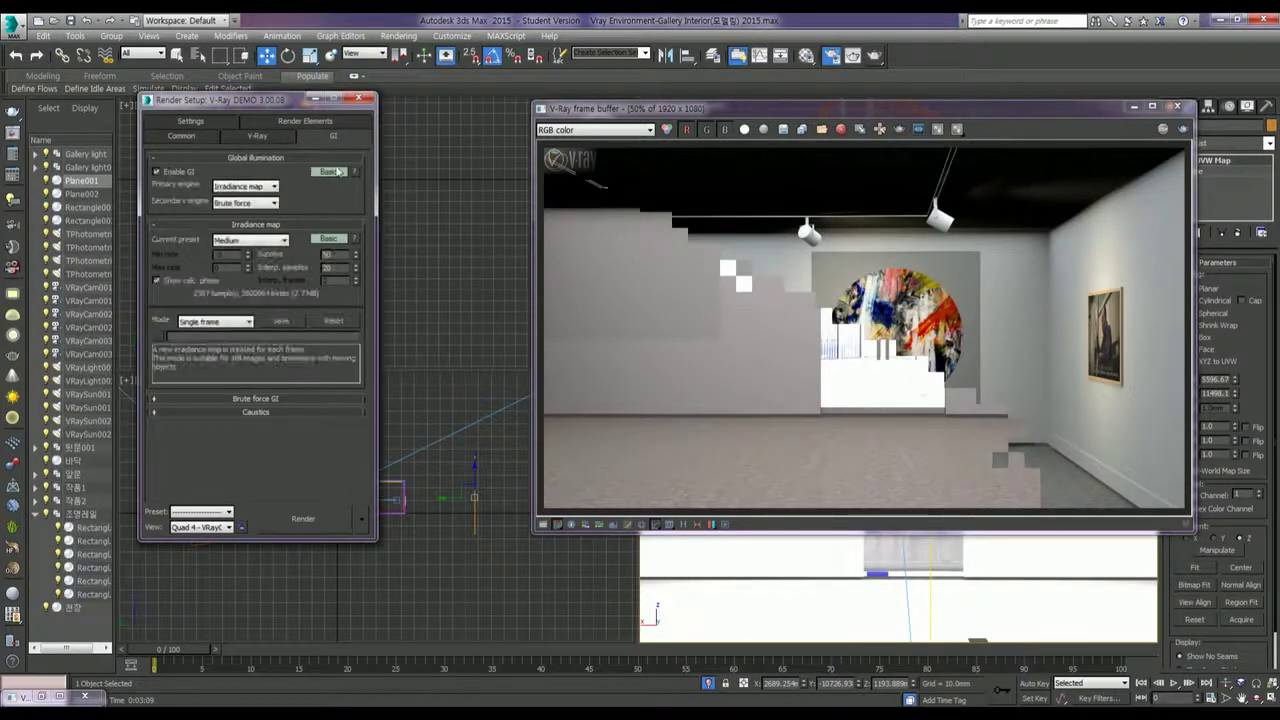
{"action": "left_click", "coordinate": [330, 172]}
{"action": "left_click", "coordinate": [256, 204]}
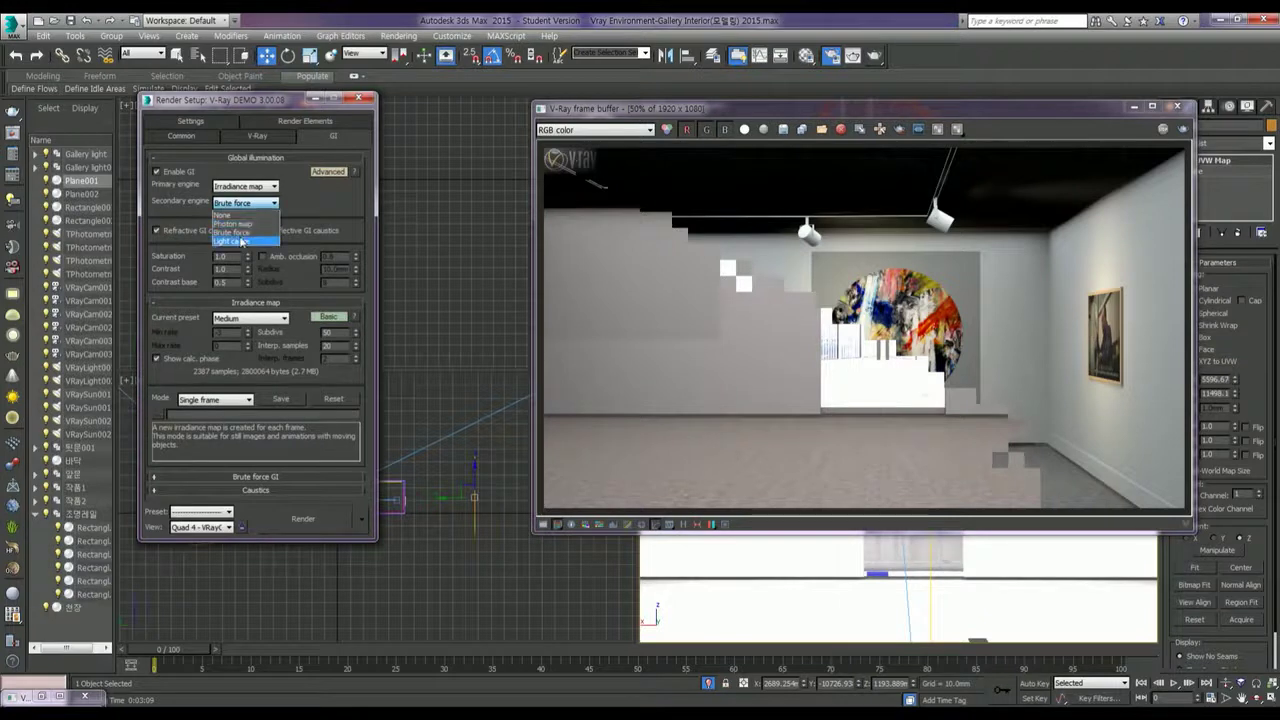
{"action": "left_click", "coordinate": [240, 241]}
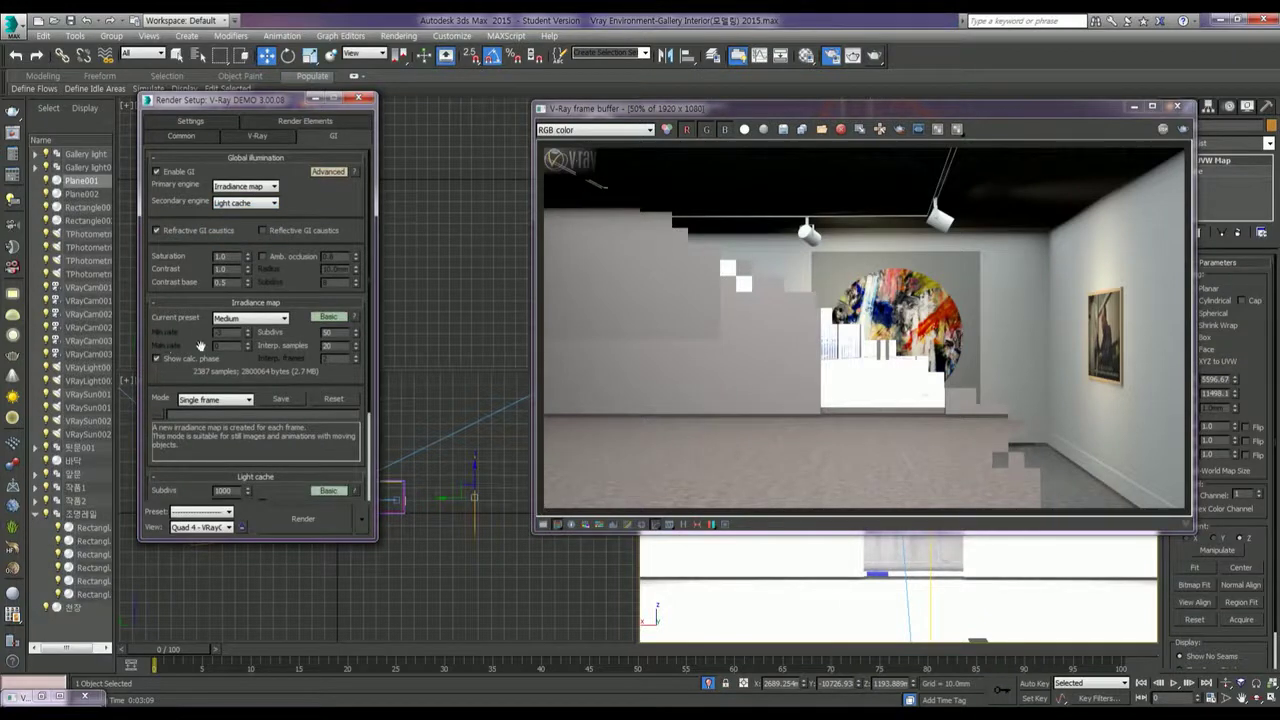
{"action": "left_click", "coordinate": [322, 317]}
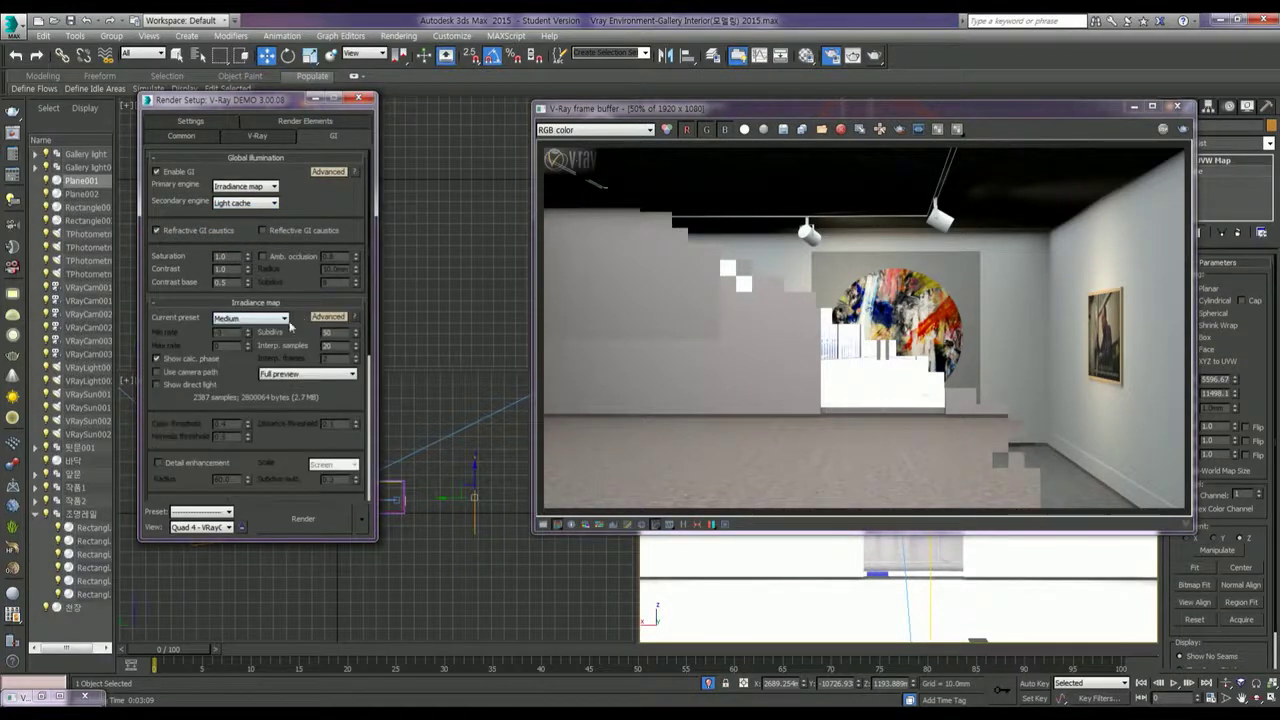
{"action": "left_click", "coordinate": [250, 318]}
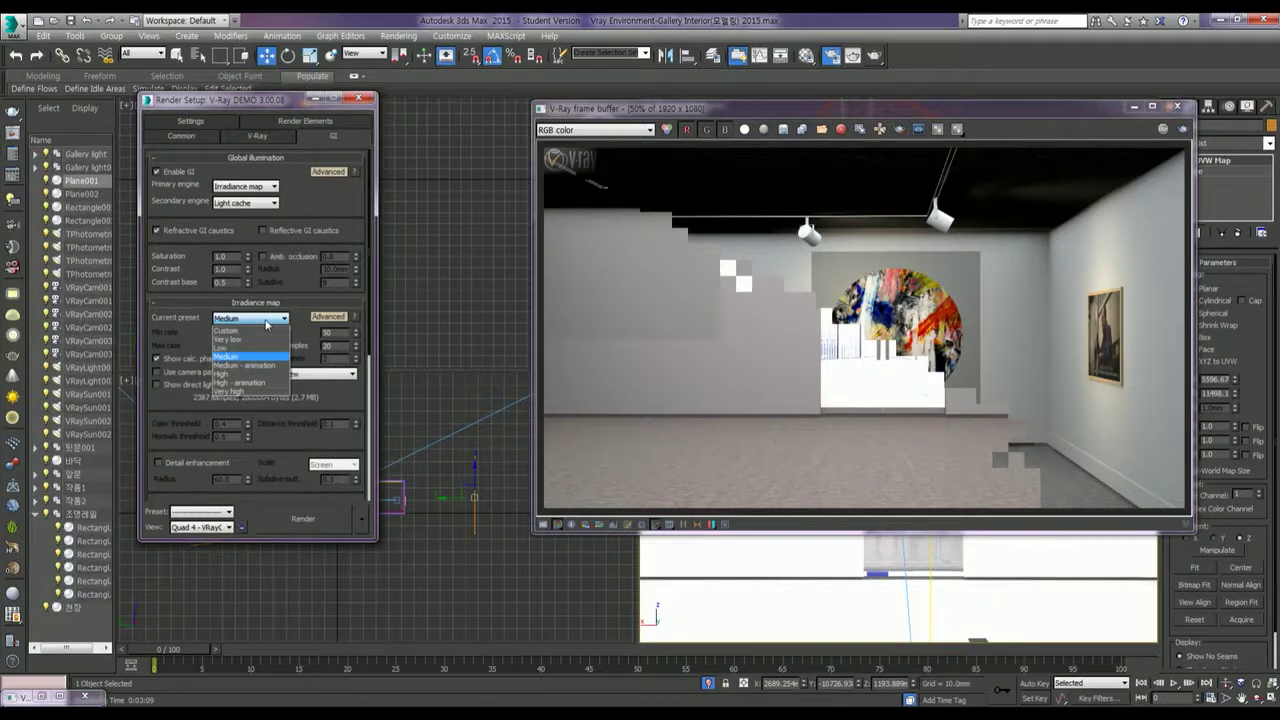
{"action": "left_click", "coordinate": [231, 391]}
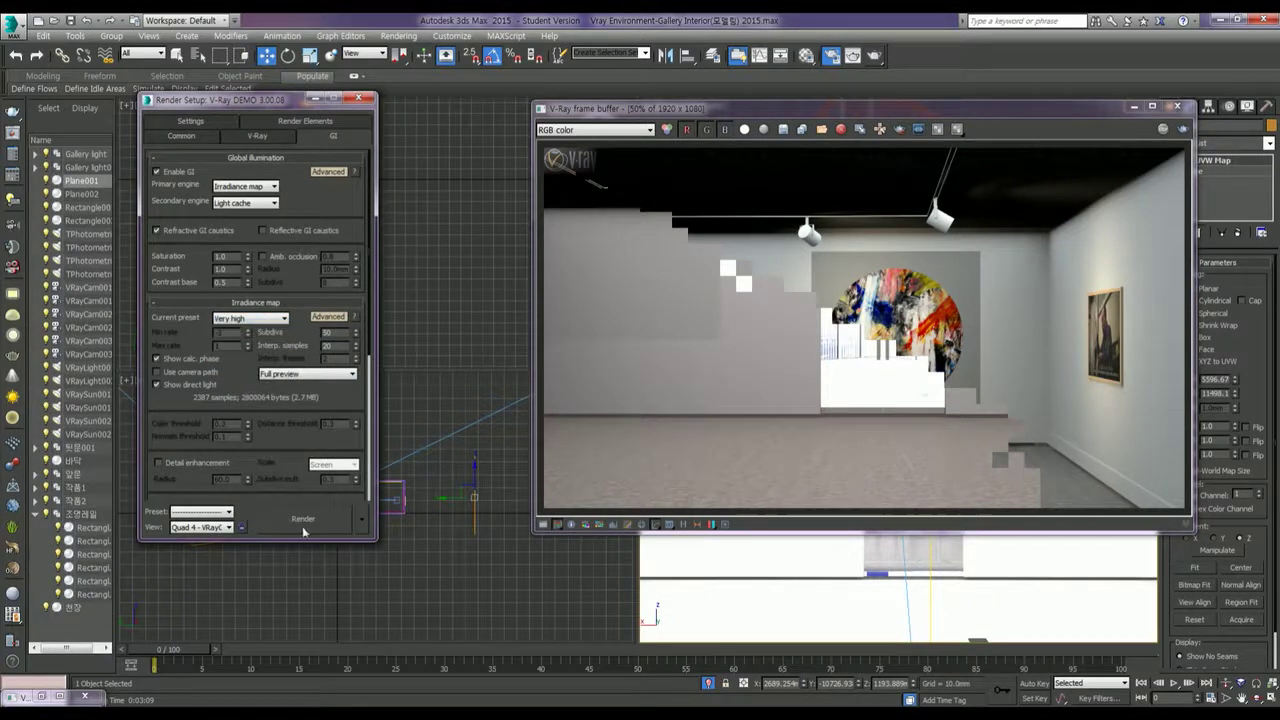
Step: Save the light cache over gallery interior 4.vrlmap and render the camera view
{"action": "scroll", "coordinate": [282, 443], "scroll_direction": "down", "scroll_amount": 3}
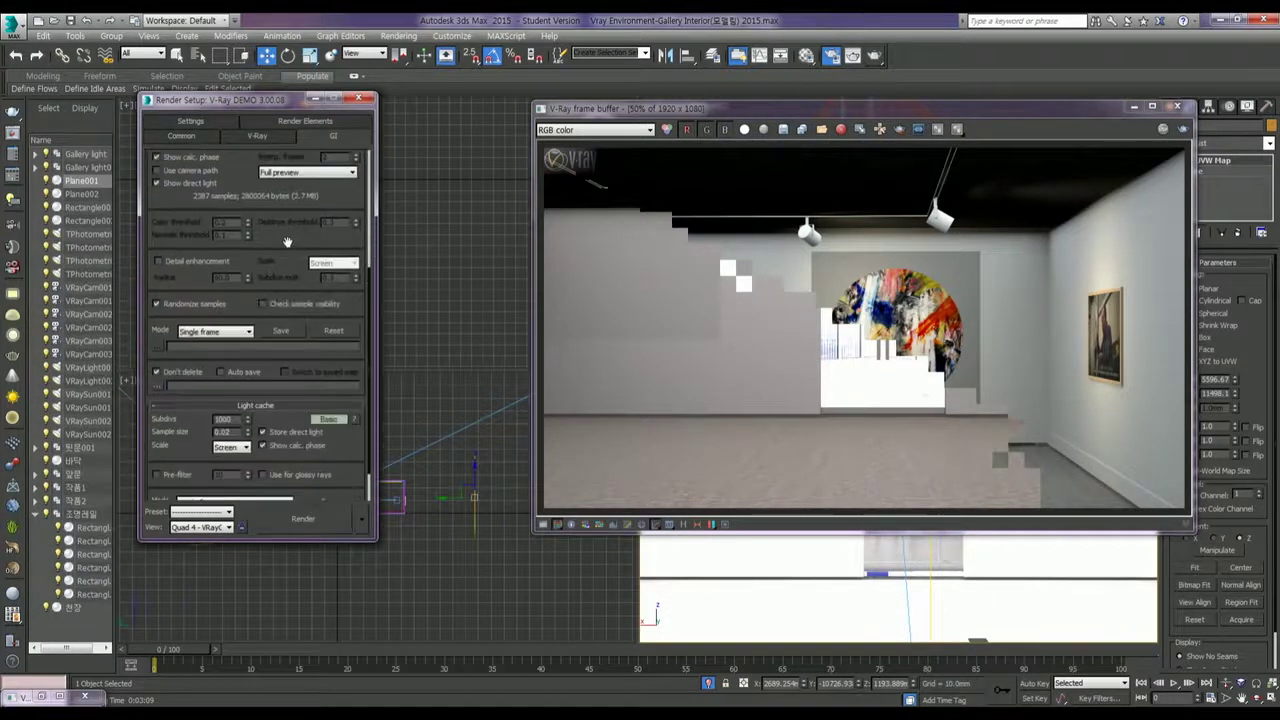
{"action": "scroll", "coordinate": [282, 443], "scroll_direction": "down", "scroll_amount": 2}
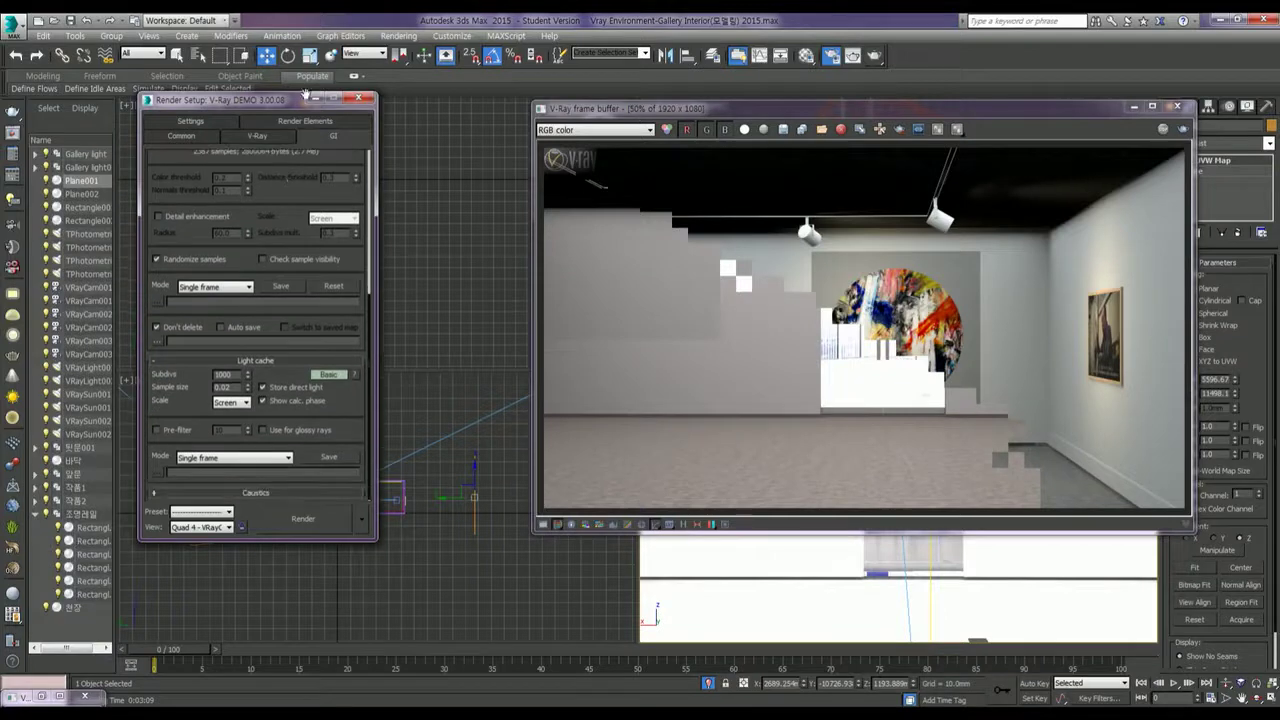
{"action": "left_click", "coordinate": [329, 458]}
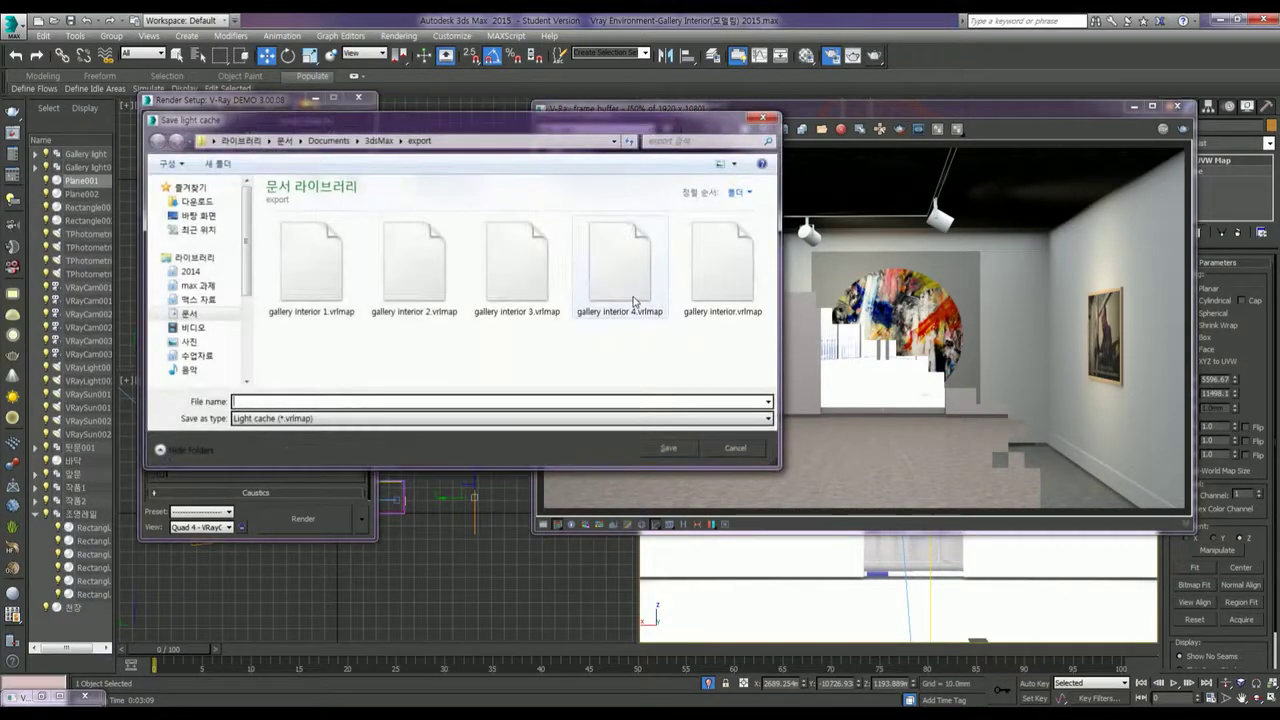
{"action": "left_click", "coordinate": [633, 300]}
{"action": "left_click", "coordinate": [667, 448]}
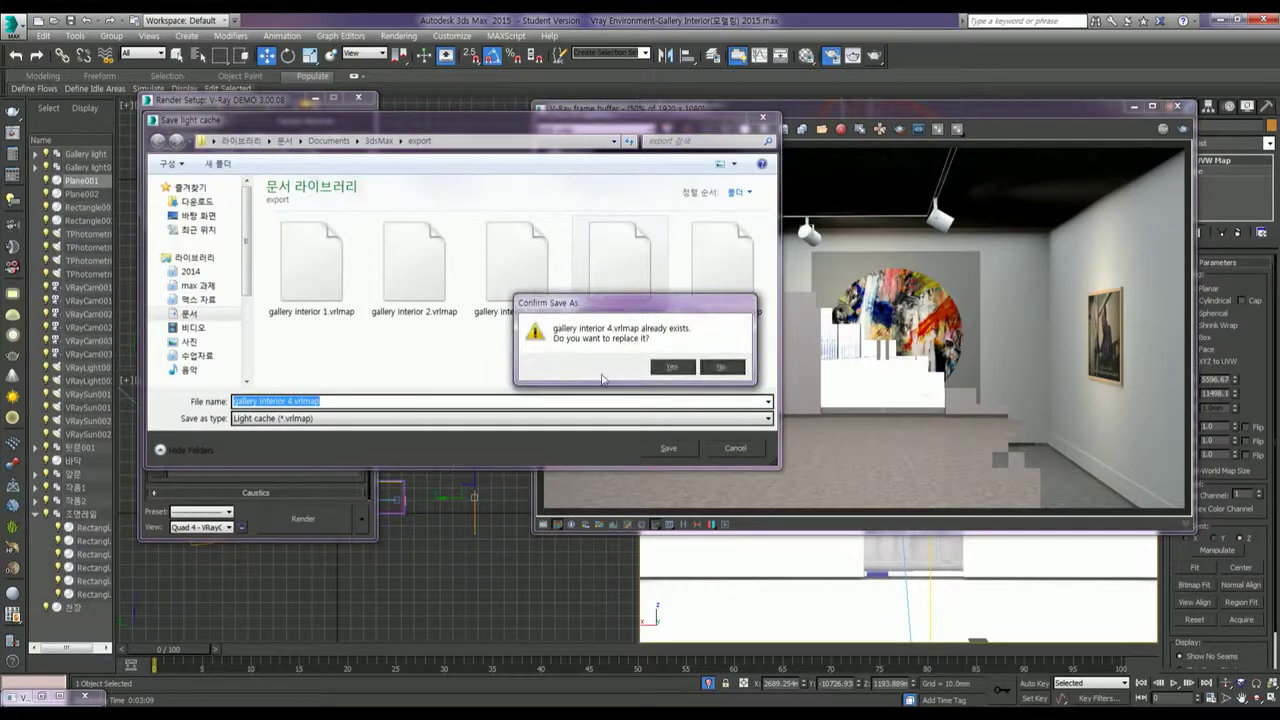
{"action": "left_click", "coordinate": [665, 369]}
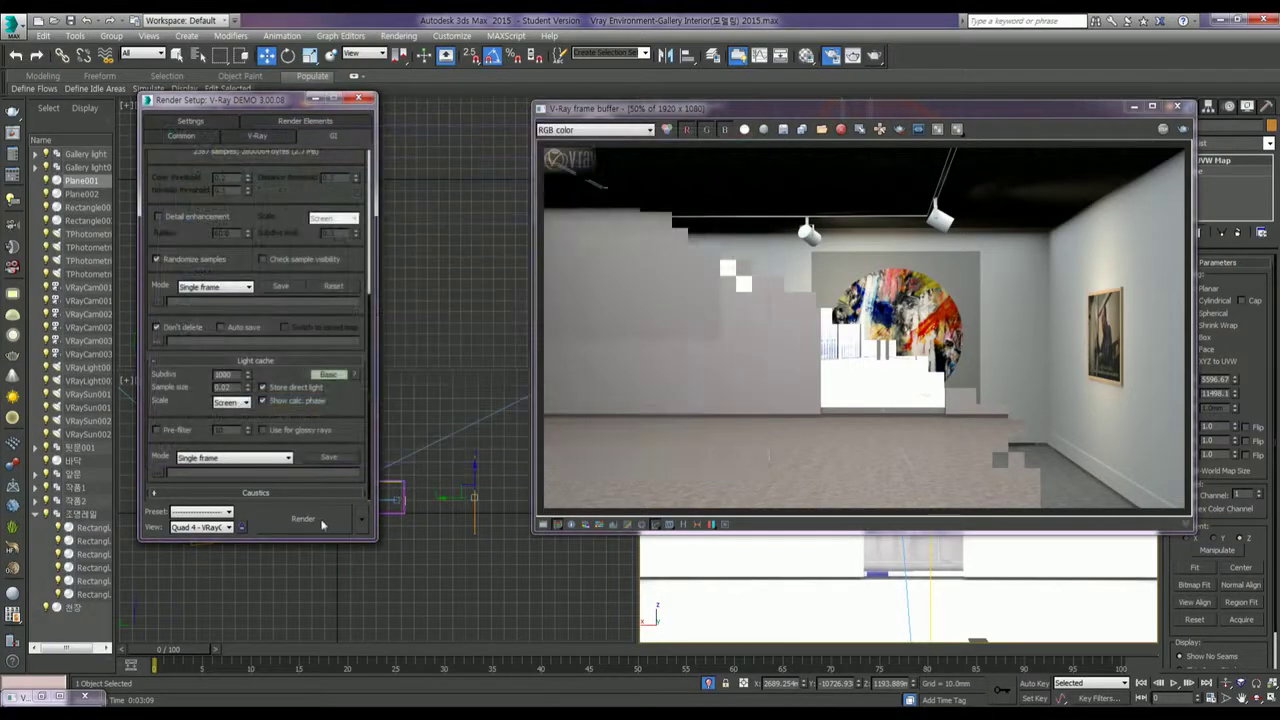
{"action": "left_click", "coordinate": [321, 518]}
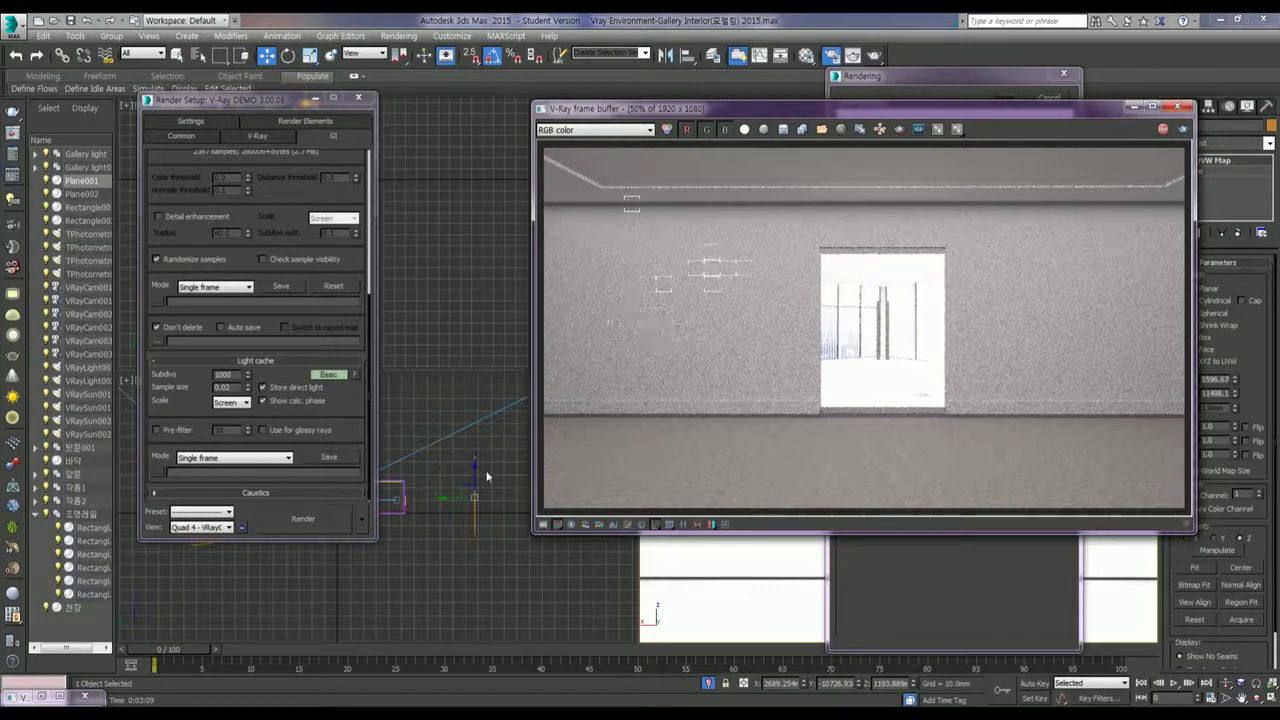
Step: Bring the Rendering progress dialog to the front while the render runs
{"action": "left_click", "coordinate": [1051, 93]}
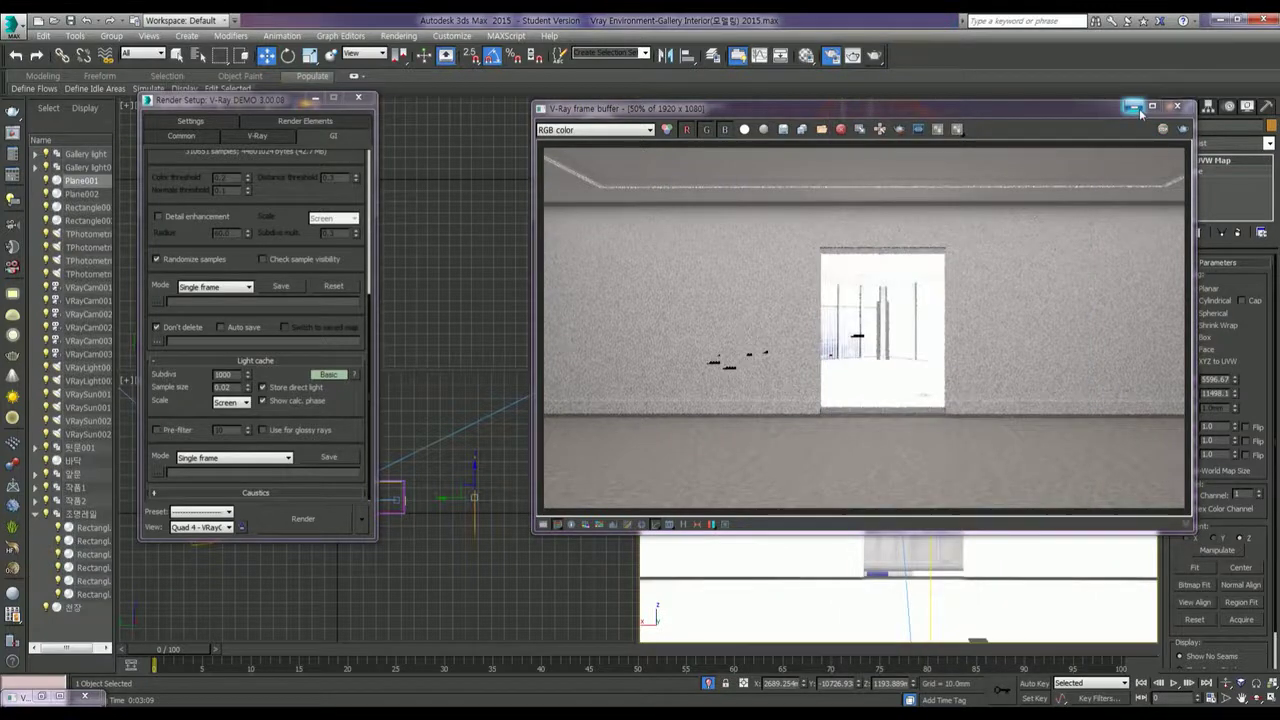
Step: Select VRaySun002, render the VRayCam003 view with Shift+Q, and cancel it partway
{"action": "left_click", "coordinate": [1136, 107]}
{"action": "middle_click_drag", "start_coordinate": [526, 474], "coordinate": [484, 545]}
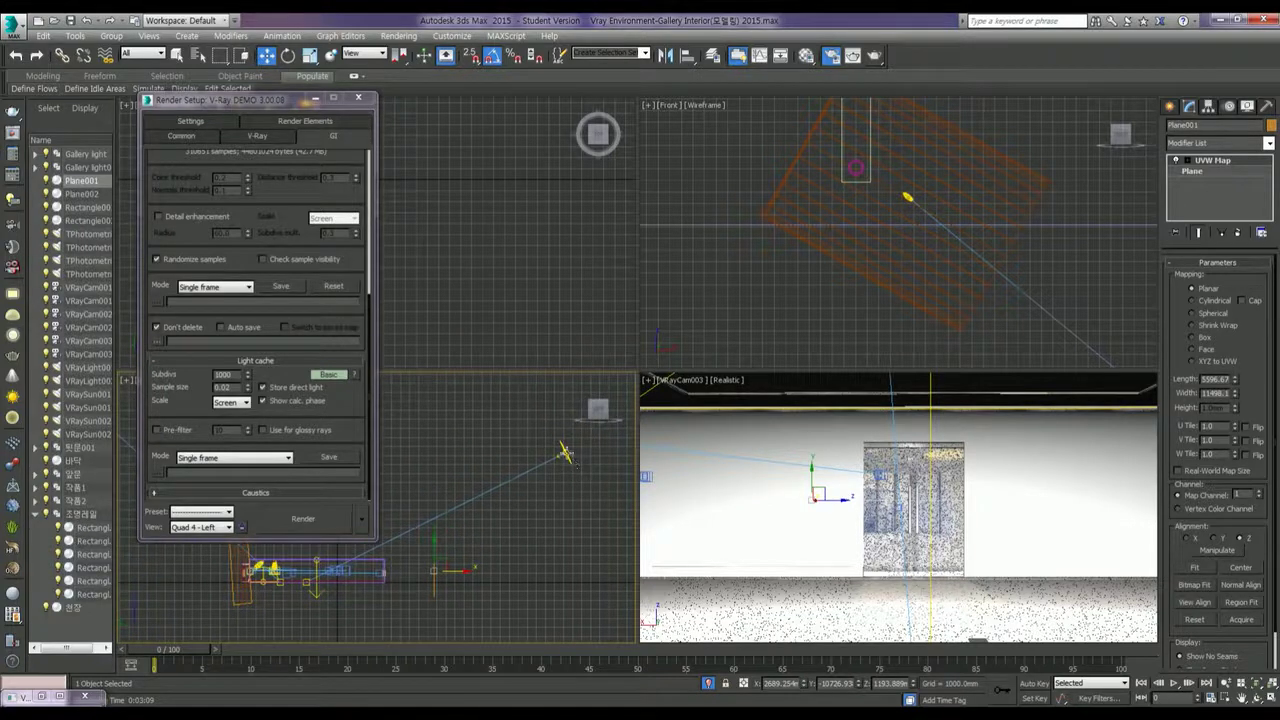
{"action": "left_click", "coordinate": [565, 453]}
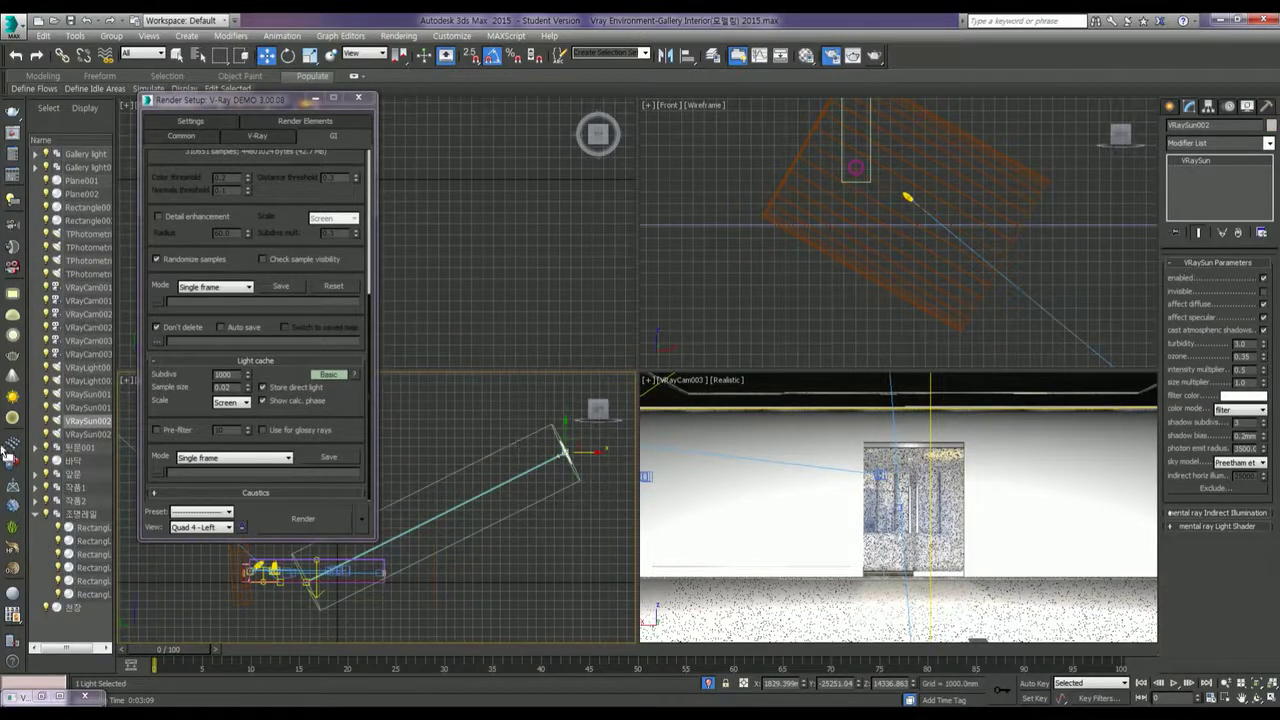
{"action": "left_click", "coordinate": [52, 426]}
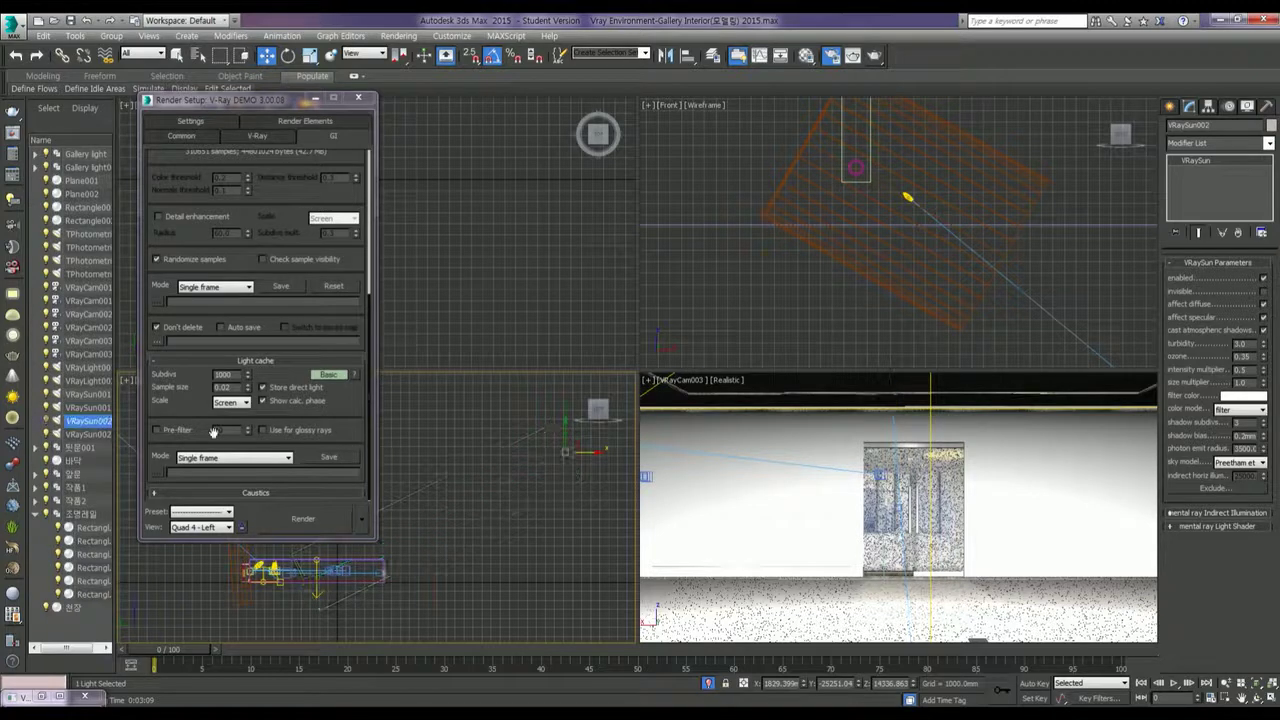
{"action": "right_click", "coordinate": [754, 524]}
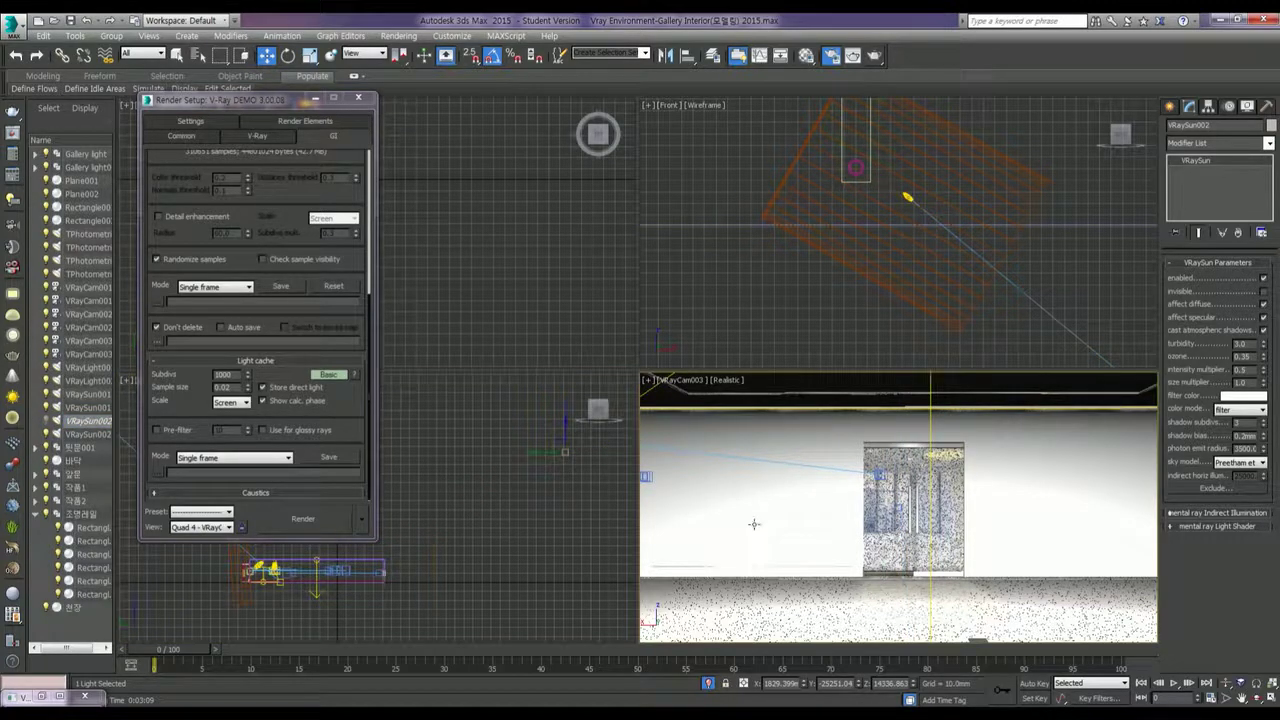
{"action": "key", "text": "shift+q"}
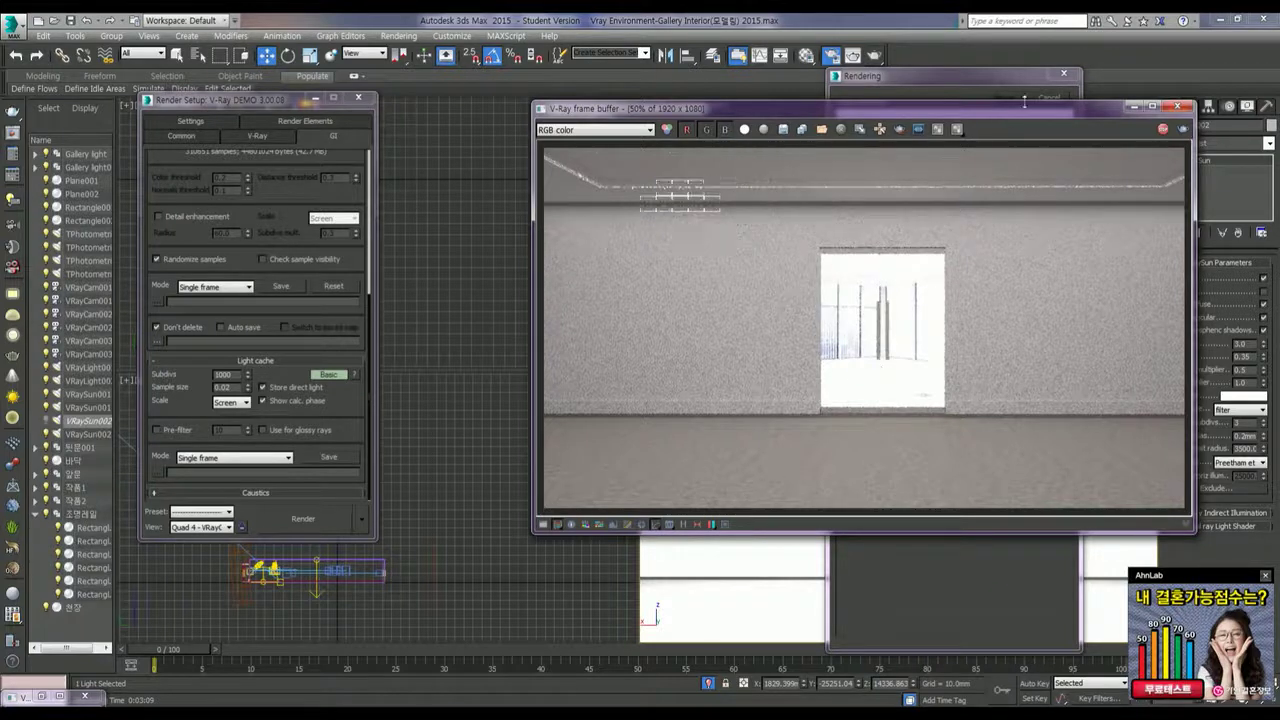
{"action": "left_click", "coordinate": [1047, 94]}
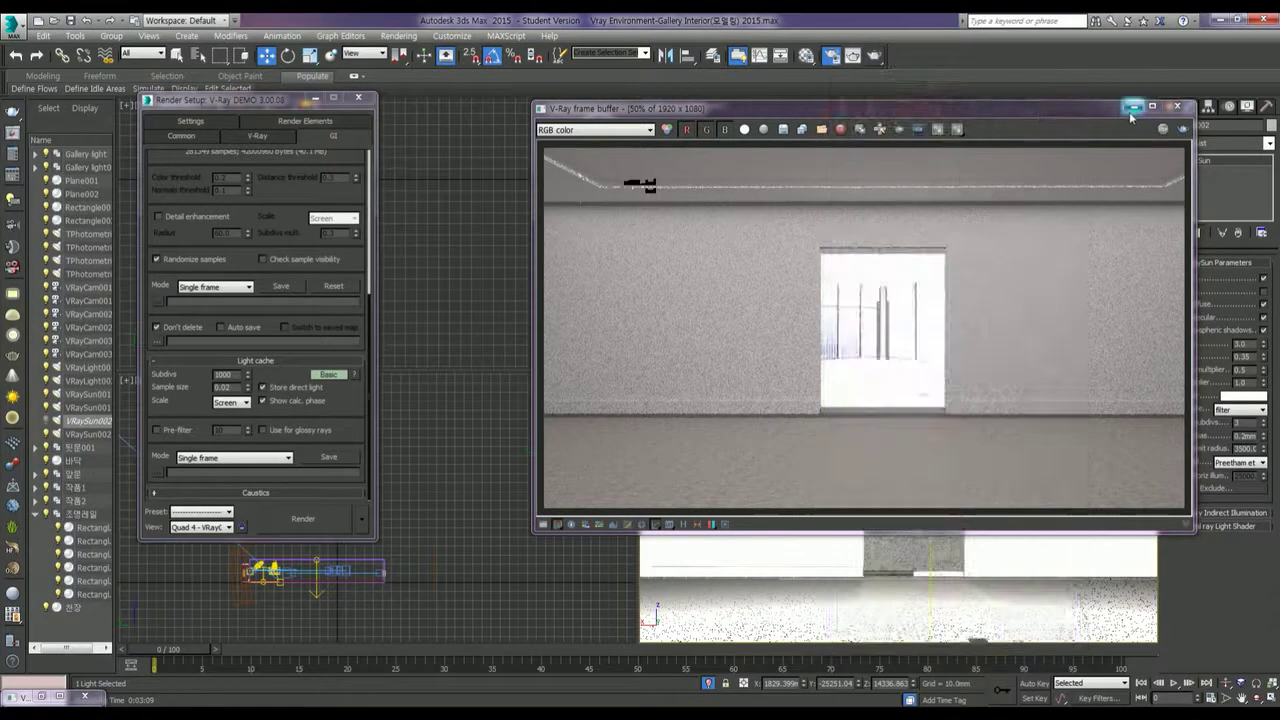
{"action": "left_click", "coordinate": [1134, 107]}
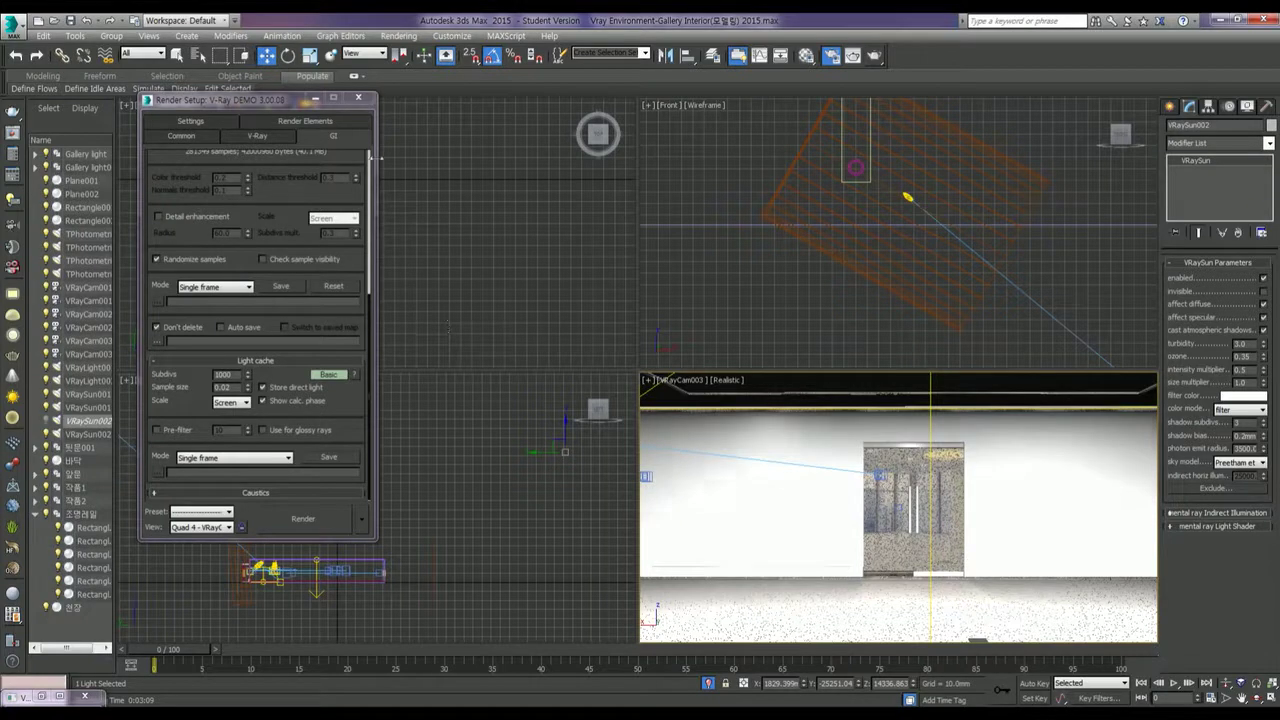
Step: Shift Plane001 773.39 units along X behind the glass door, then render the camera view
{"action": "left_click", "coordinate": [313, 97]}
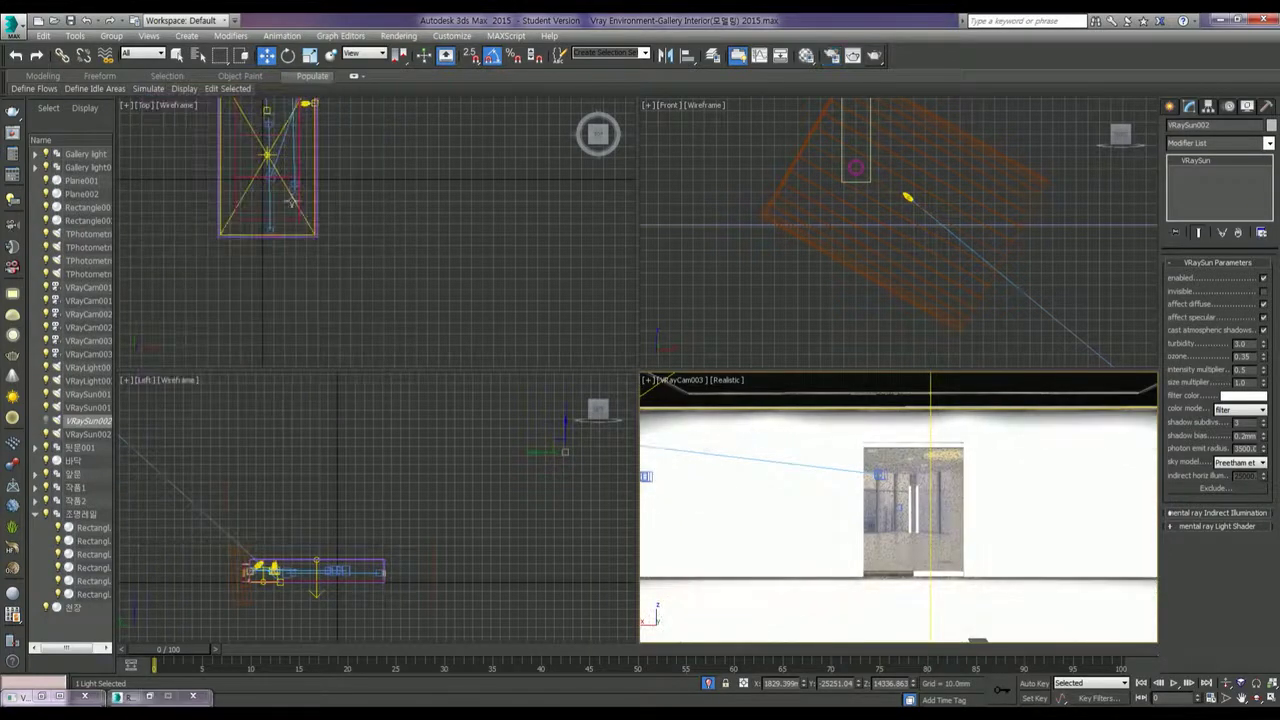
{"action": "middle_click_drag", "start_coordinate": [352, 536], "coordinate": [393, 517]}
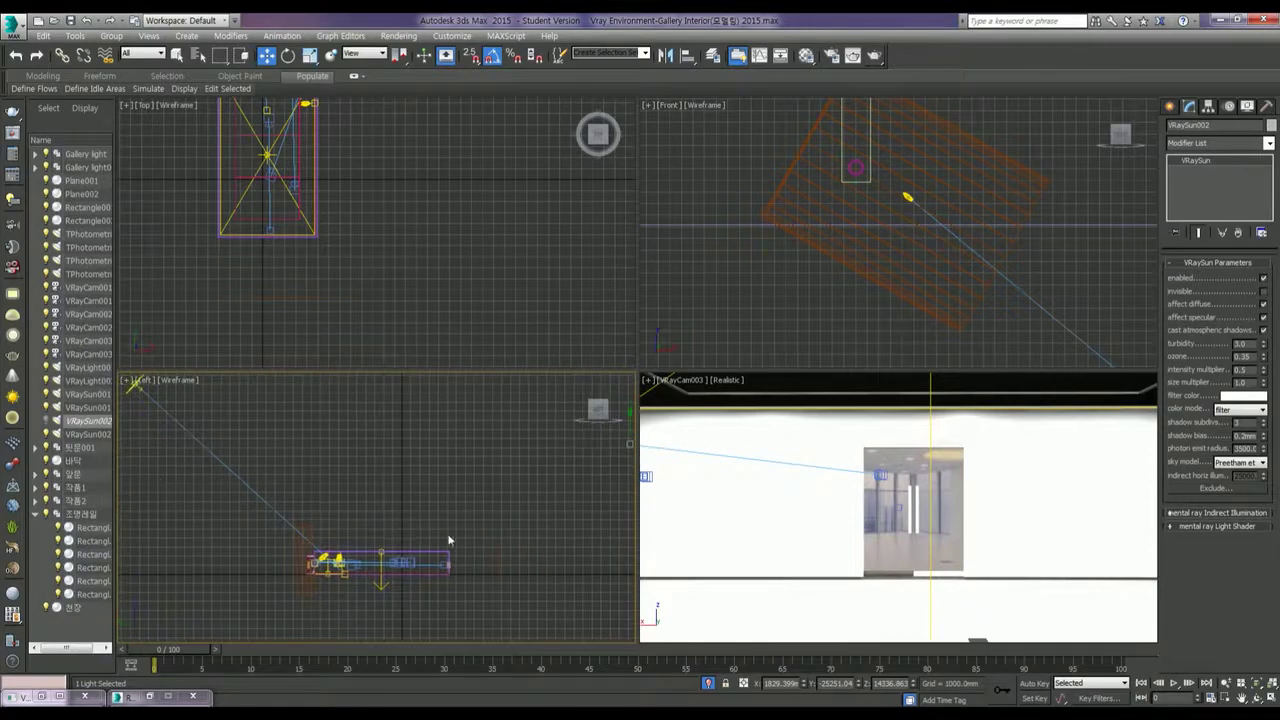
{"action": "left_click", "coordinate": [499, 552]}
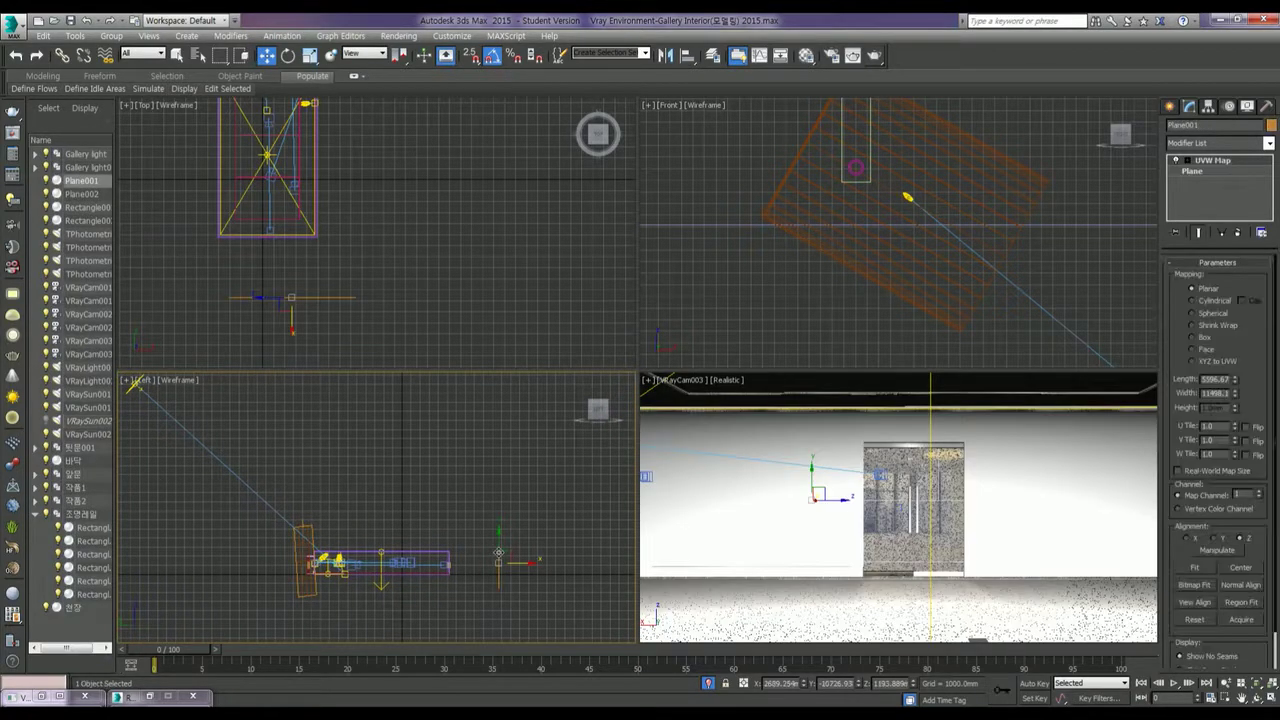
{"action": "mouse_move", "coordinate": [524, 563]}
{"action": "left_mouse_down"}
{"action": "mouse_move", "coordinate": [466, 577]}
{"action": "mouse_move", "coordinate": [478, 577]}
{"action": "left_mouse_up"}
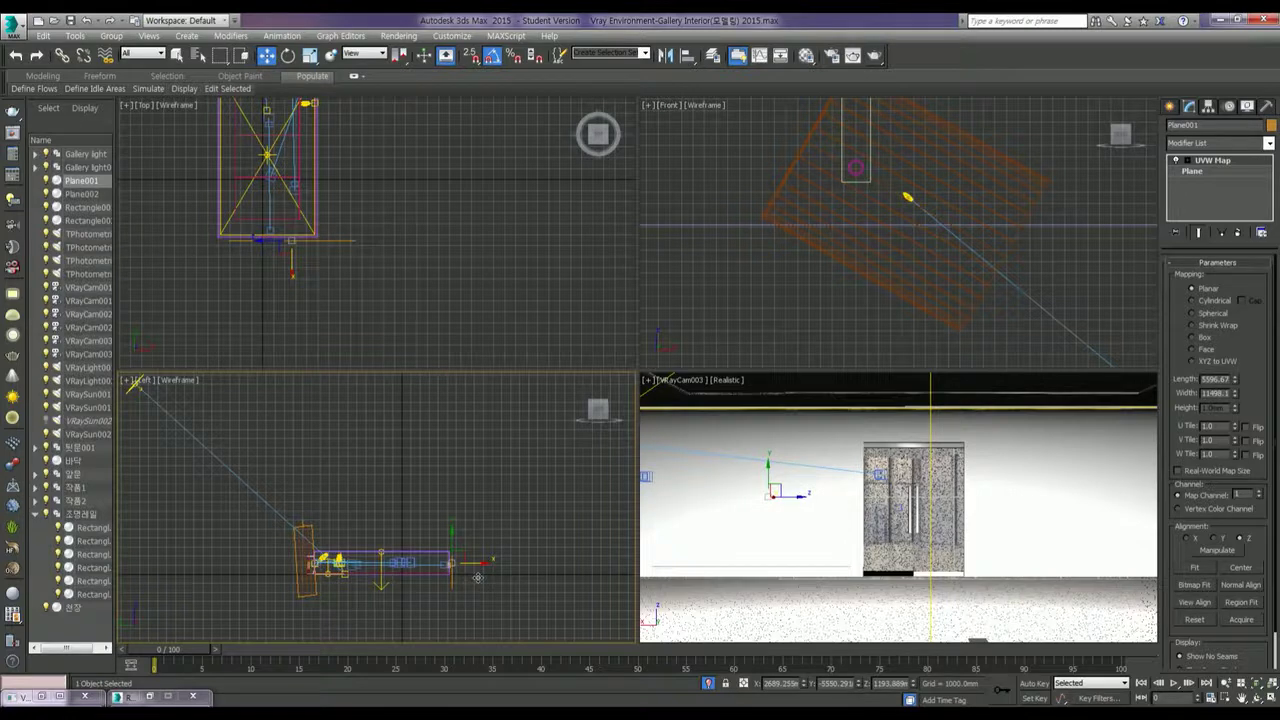
{"action": "right_click", "coordinate": [324, 264]}
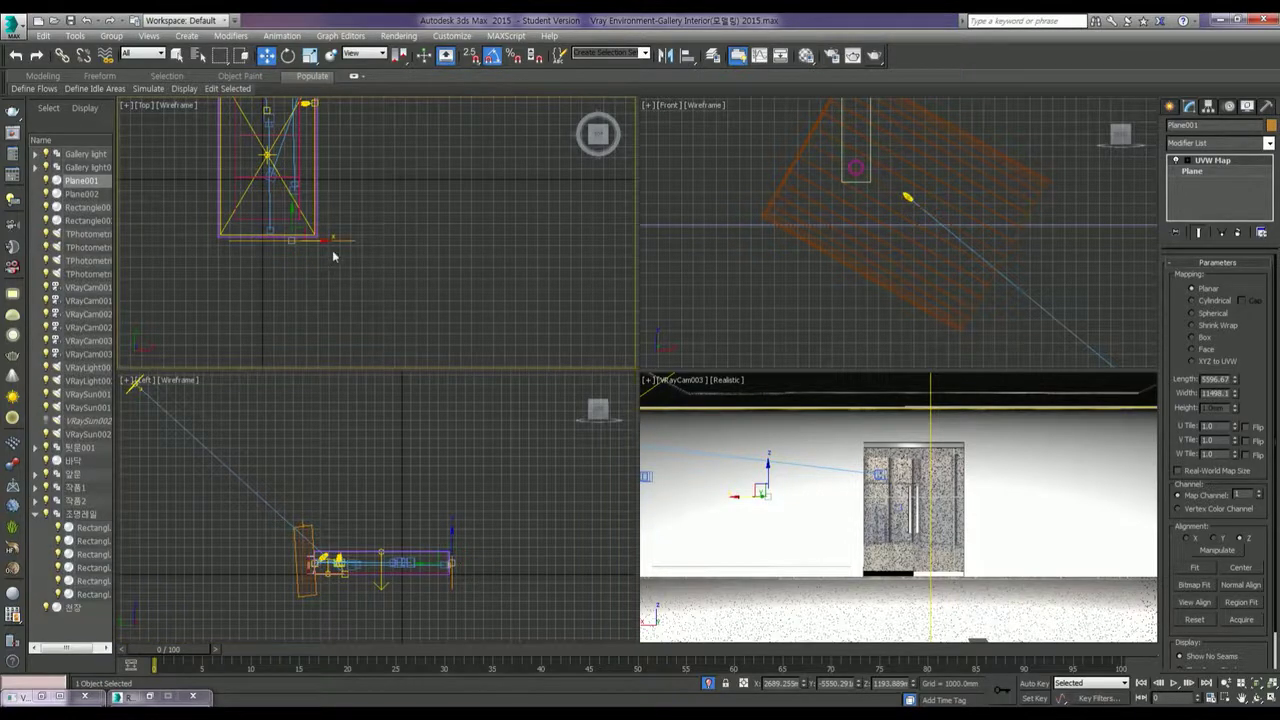
{"action": "mouse_move", "coordinate": [332, 239]}
{"action": "left_mouse_down"}
{"action": "mouse_move", "coordinate": [372, 245]}
{"action": "mouse_move", "coordinate": [253, 250]}
{"action": "mouse_move", "coordinate": [328, 264]}
{"action": "mouse_move", "coordinate": [311, 280]}
{"action": "left_mouse_up"}
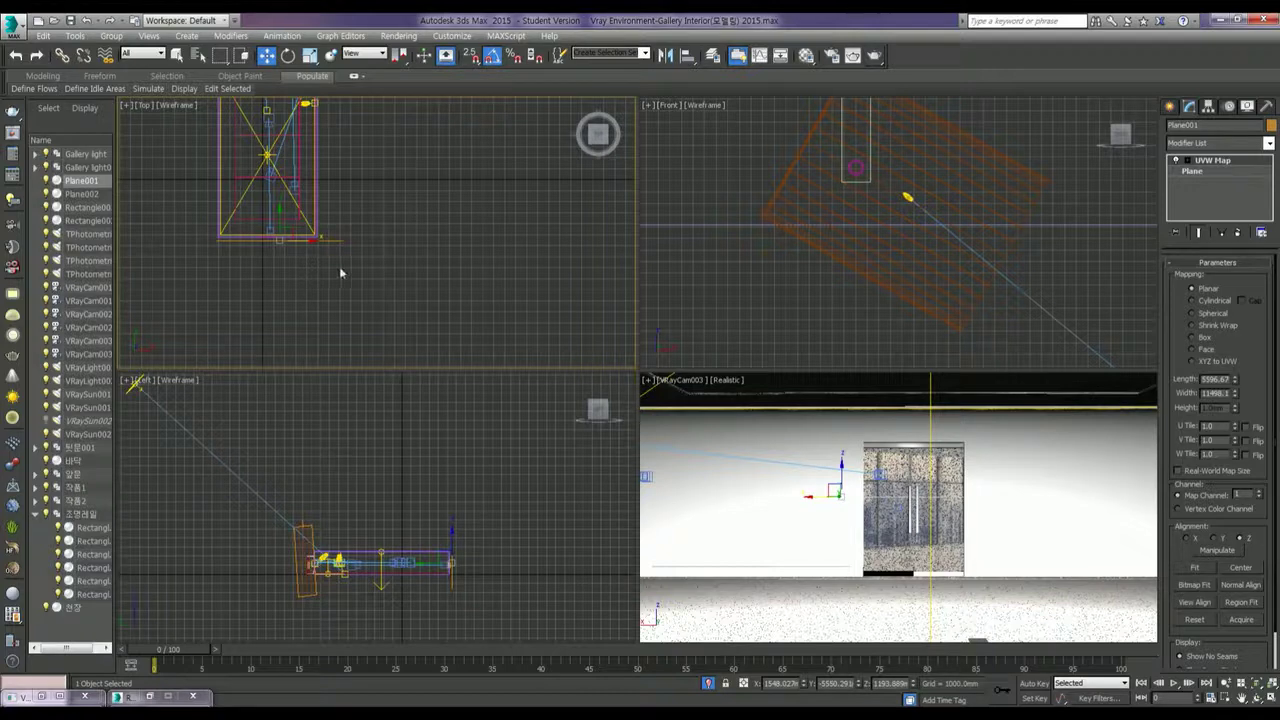
{"action": "right_click", "coordinate": [705, 525]}
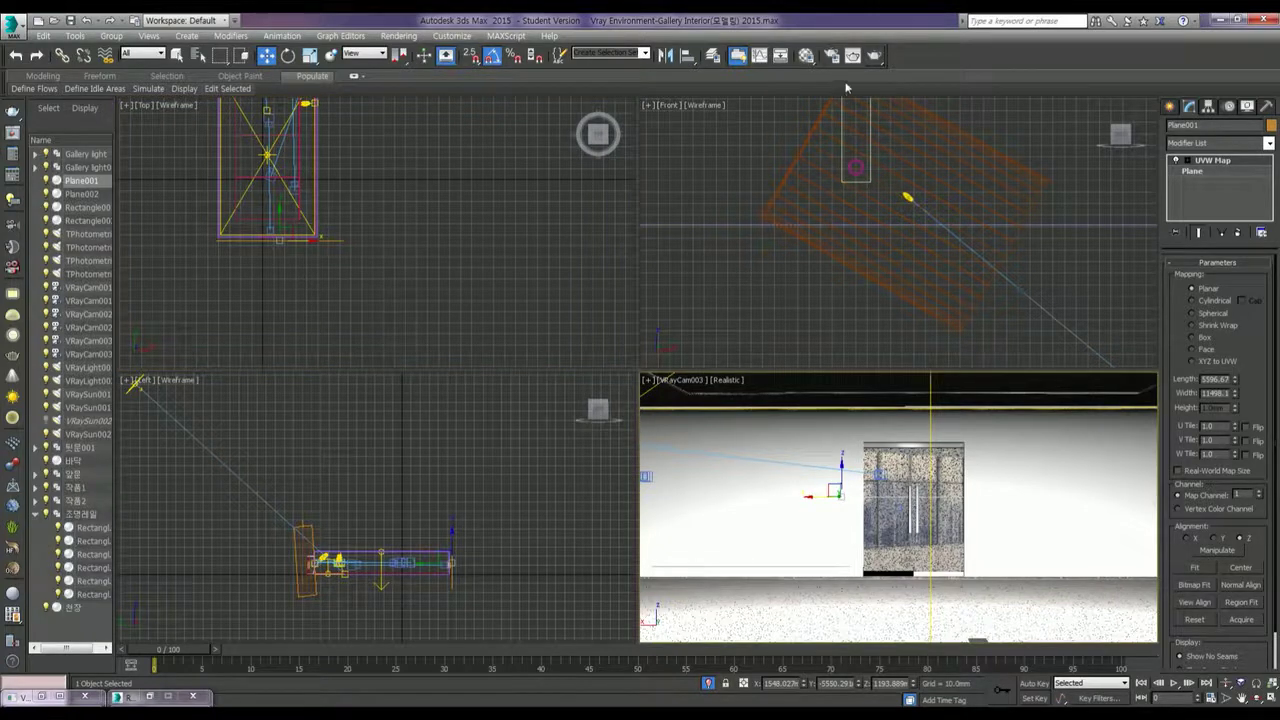
{"action": "left_click", "coordinate": [874, 58]}
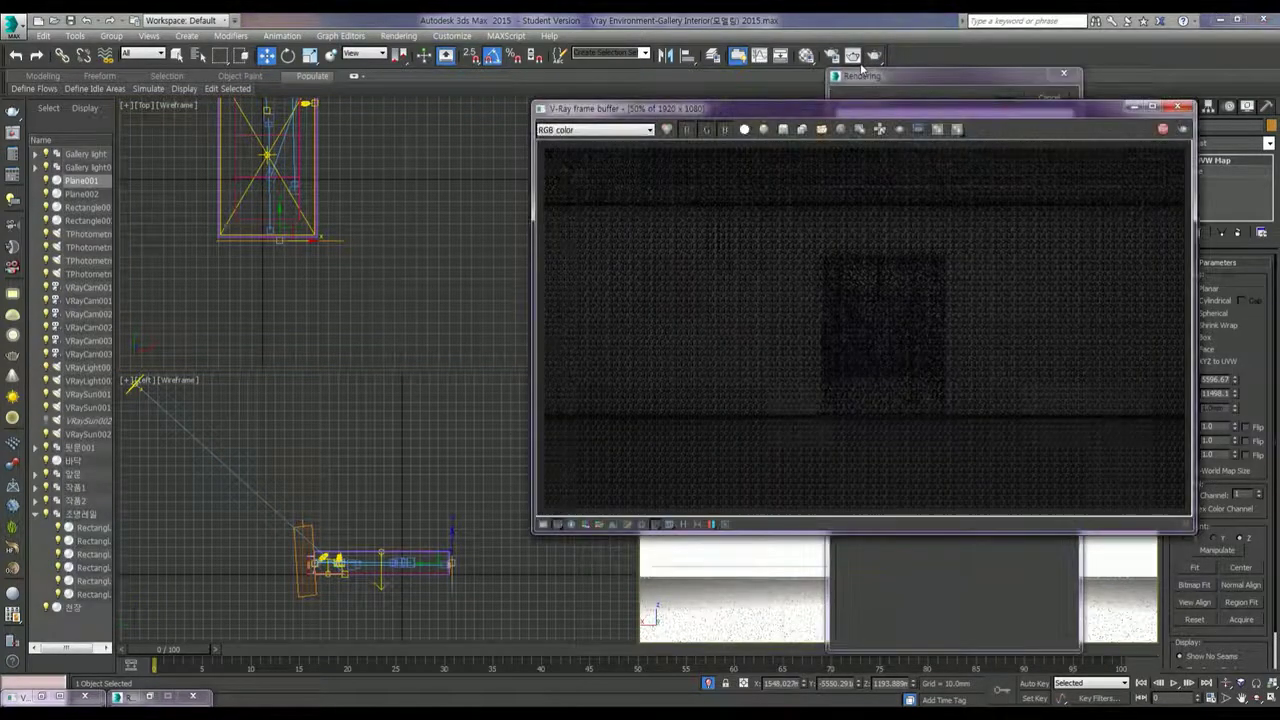